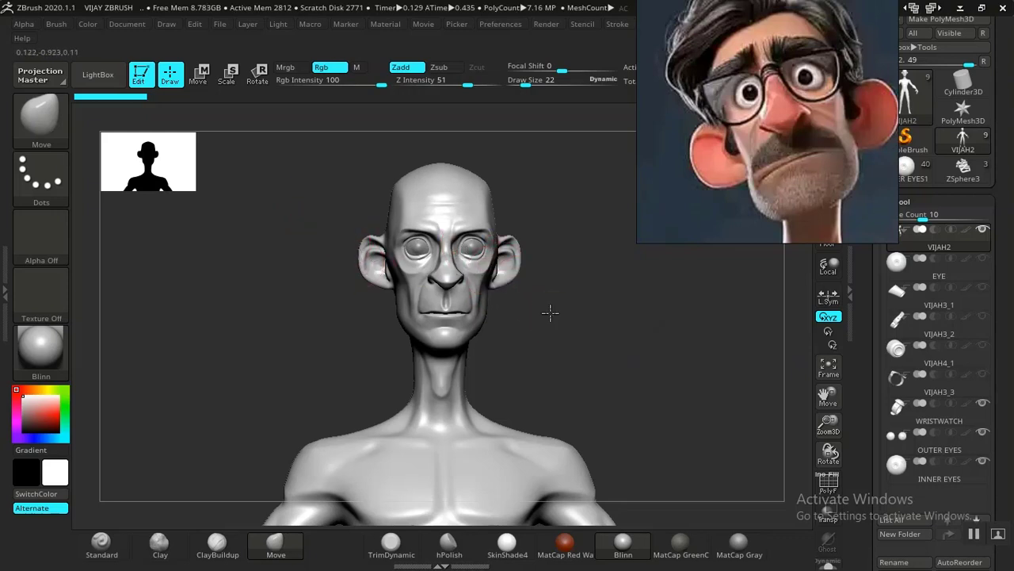
Mask the character's head, neck and upper shoulders down to the top of the chest
{"action": "left_click_drag", "start_coordinate": [550, 312], "coordinate": [533, 266], "text": "alt"}
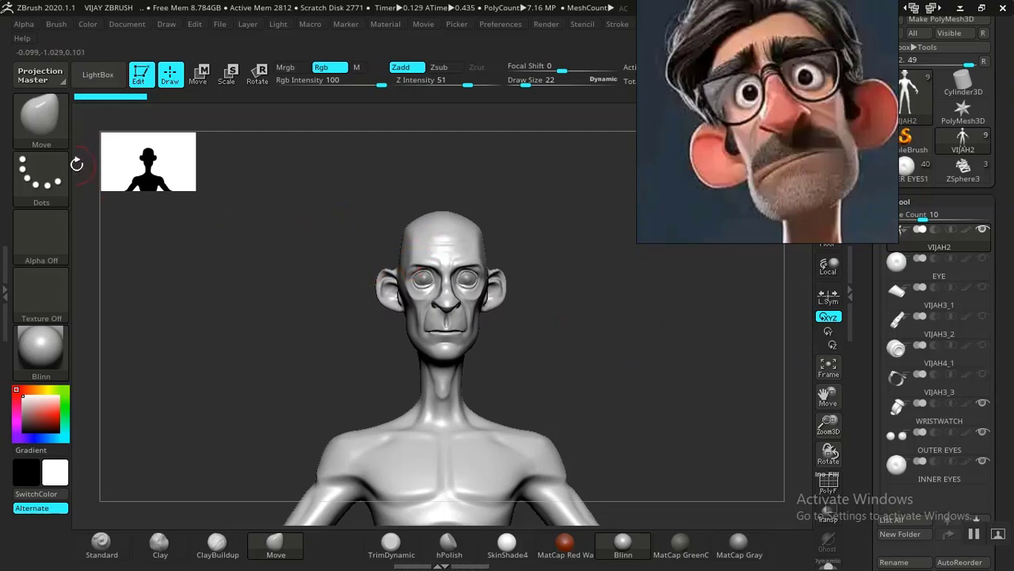
{"action": "left_click", "coordinate": [42, 117]}
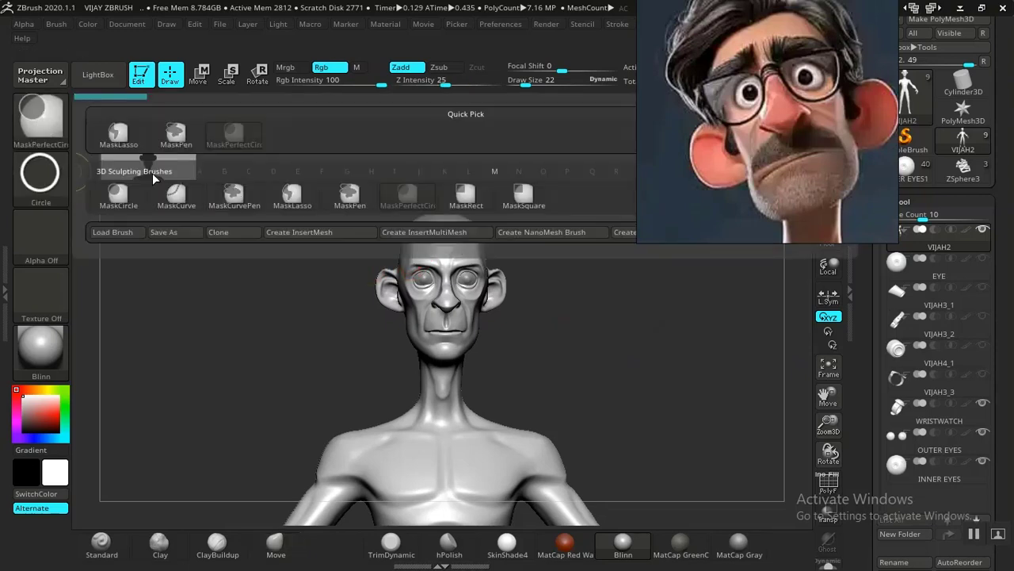
{"action": "left_click_drag", "start_coordinate": [594, 336], "coordinate": [569, 309], "text": "alt"}
{"action": "left_click_drag", "start_coordinate": [565, 400], "coordinate": [562, 278], "text": "alt"}
{"action": "mouse_move", "coordinate": [442, 325]}
{"action": "left_mouse_down", "text": "ctrl"}
{"action": "mouse_move", "coordinate": [461, 455]}
{"action": "mouse_move", "coordinate": [502, 545]}
{"action": "mouse_move", "coordinate": [481, 471]}
{"action": "mouse_move", "coordinate": [527, 345]}
{"action": "left_mouse_up", "text": "ctrl"}
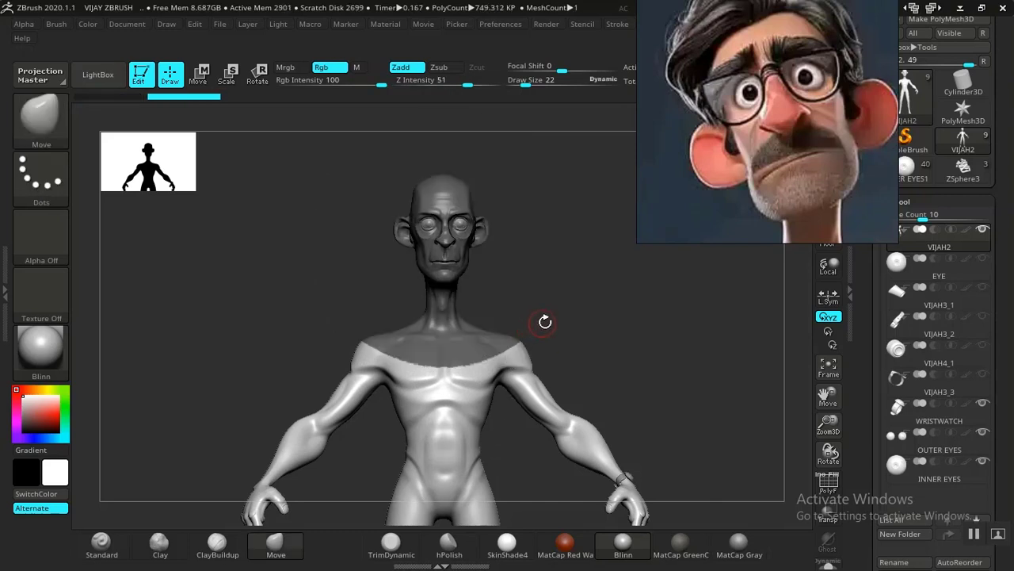
Turn the masked head and shoulders into their own polygroup and isolate that group, with the wireframe display off again
{"action": "key", "text": "shift+f"}
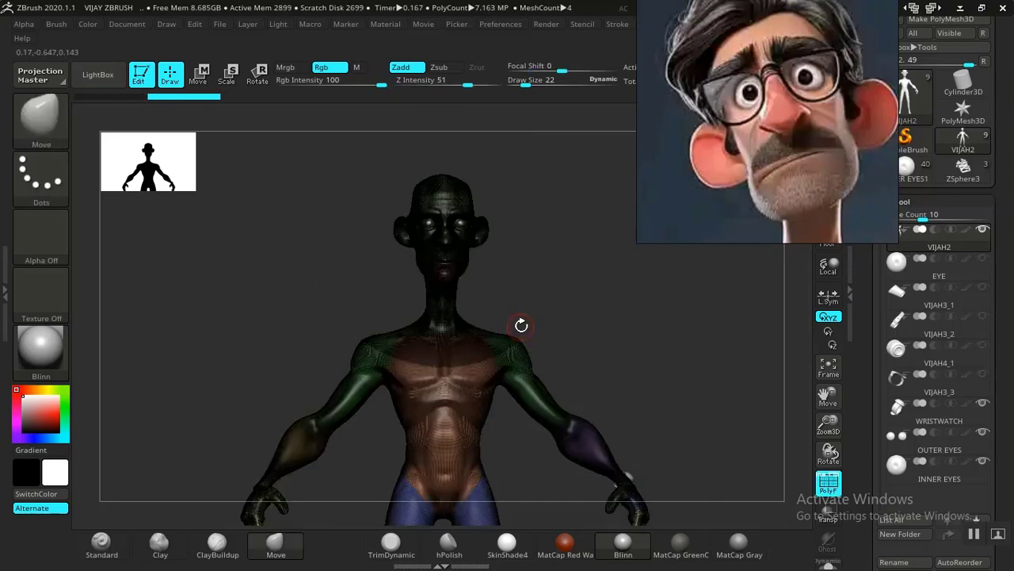
{"action": "key", "text": "ctrl+w"}
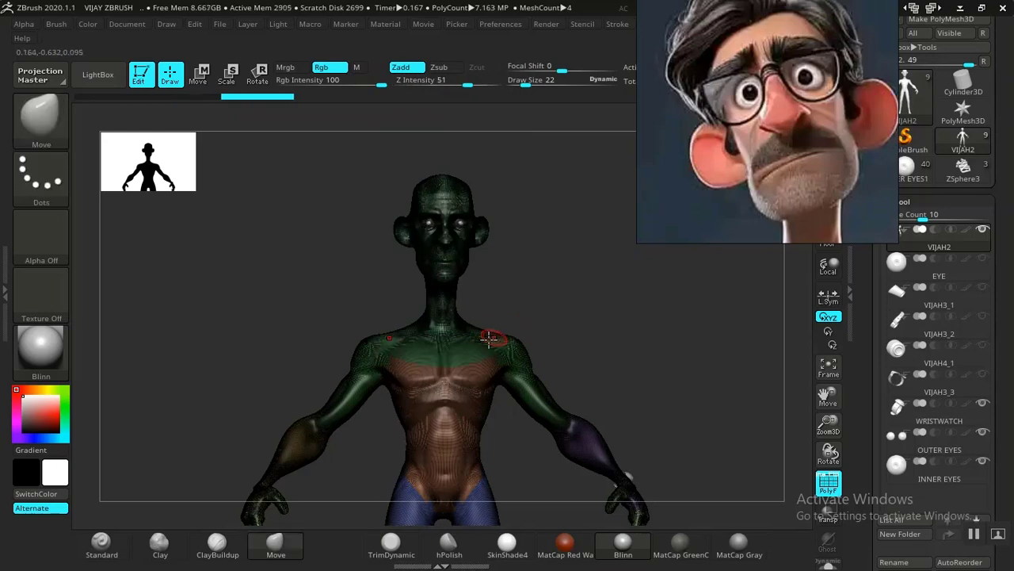
{"action": "left_click", "coordinate": [456, 346], "text": "ctrl+shift"}
{"action": "key", "text": "f"}
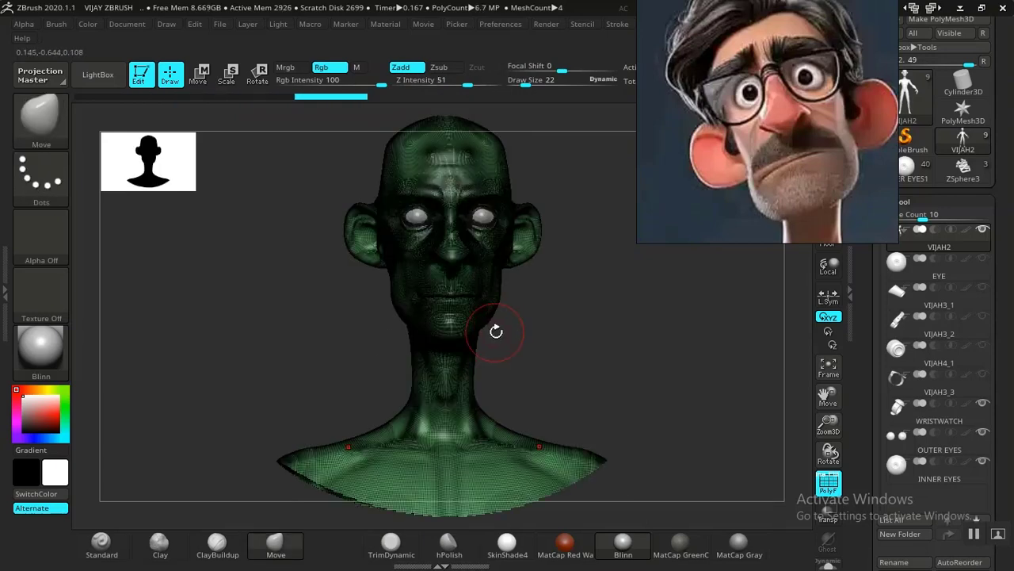
{"action": "key", "text": "shift+f"}
Switch the masking brush to MaskPen with a draw size of 10 for work around the mouth
{"action": "left_click_drag", "start_coordinate": [593, 344], "coordinate": [623, 396]}
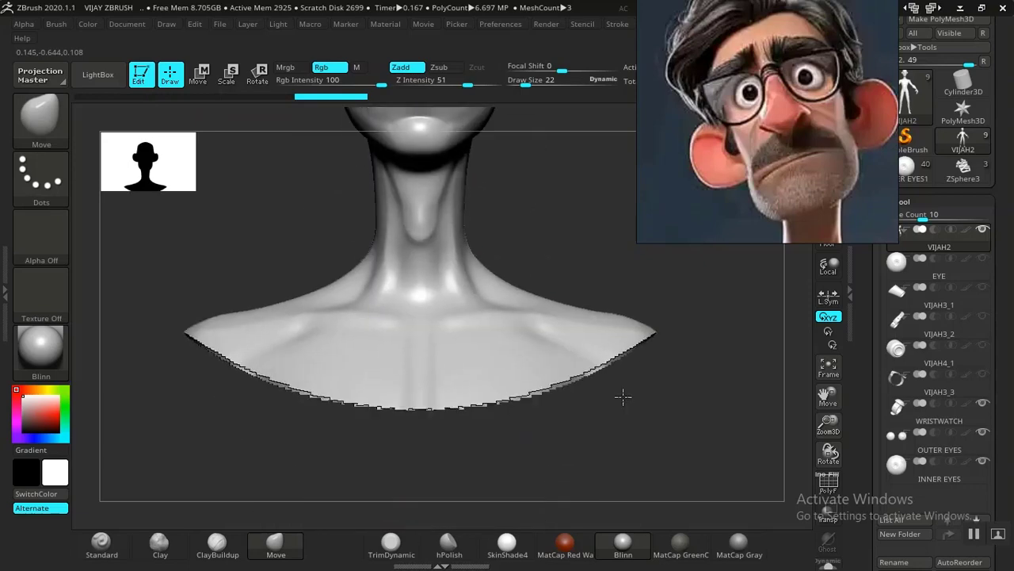
{"action": "left_click_drag", "start_coordinate": [561, 218], "coordinate": [595, 353], "text": "alt"}
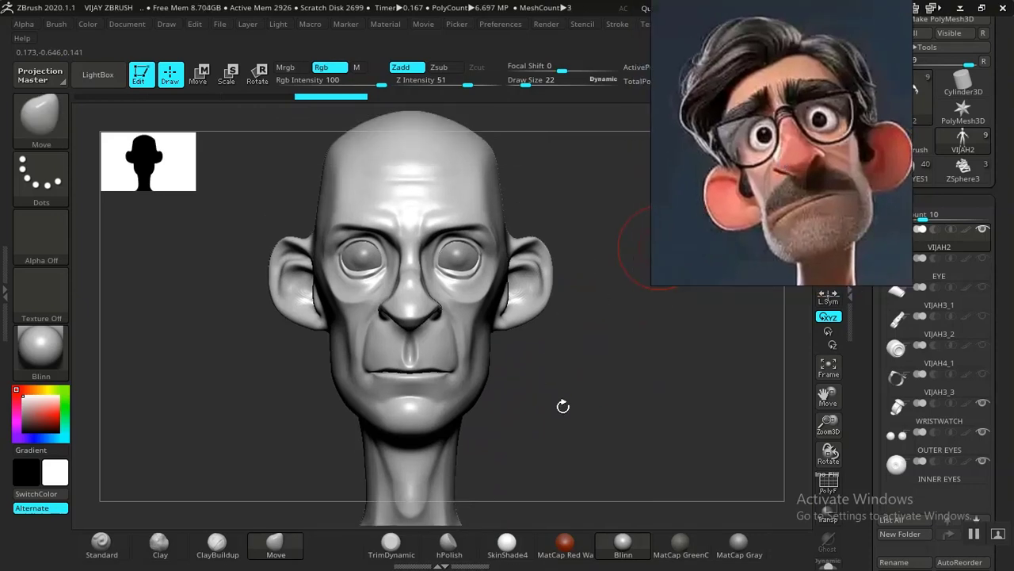
{"action": "left_click_drag", "start_coordinate": [562, 406], "coordinate": [543, 389]}
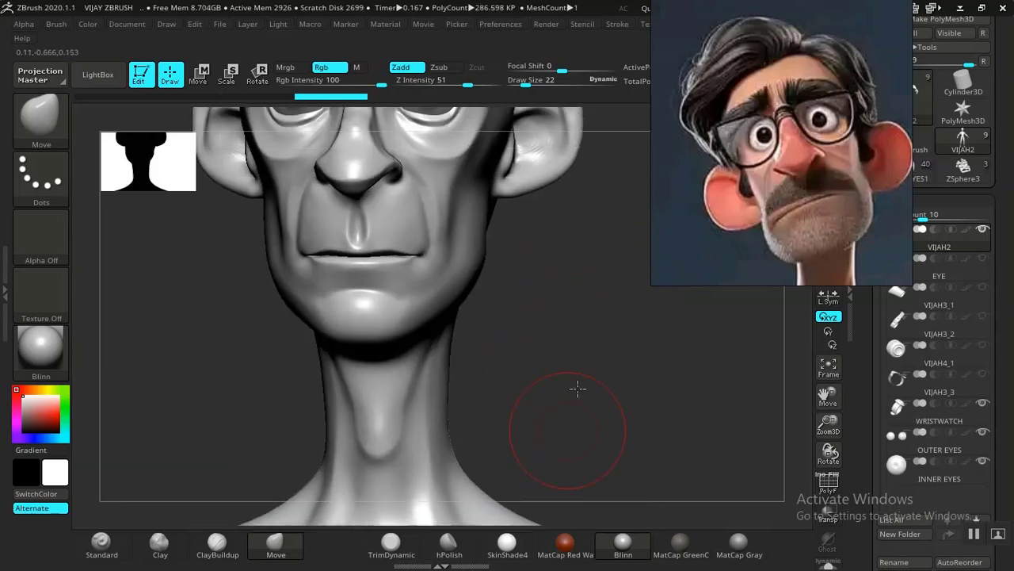
{"action": "left_click_drag", "start_coordinate": [577, 390], "coordinate": [657, 288]}
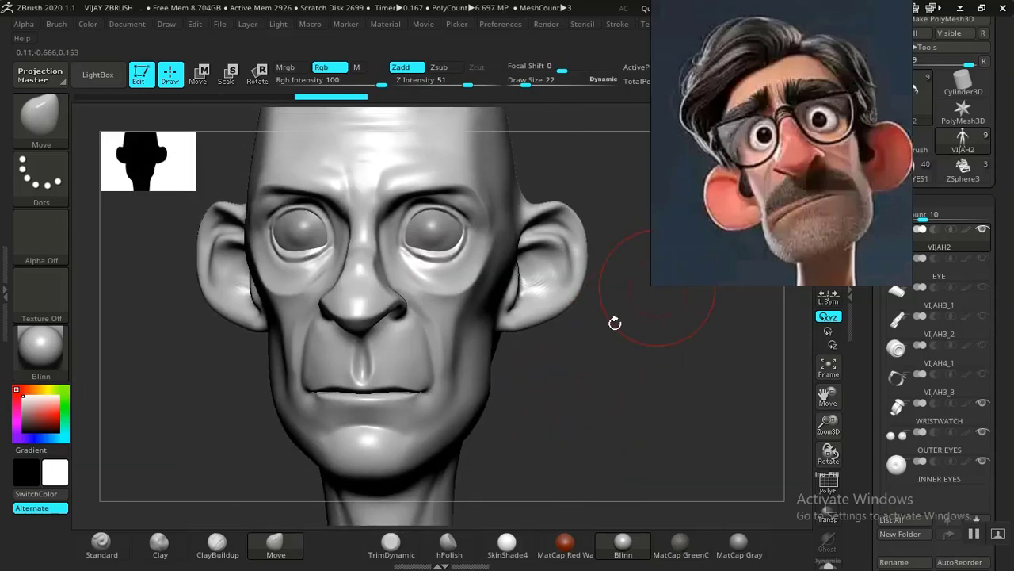
{"action": "left_click_drag", "start_coordinate": [615, 322], "coordinate": [592, 378]}
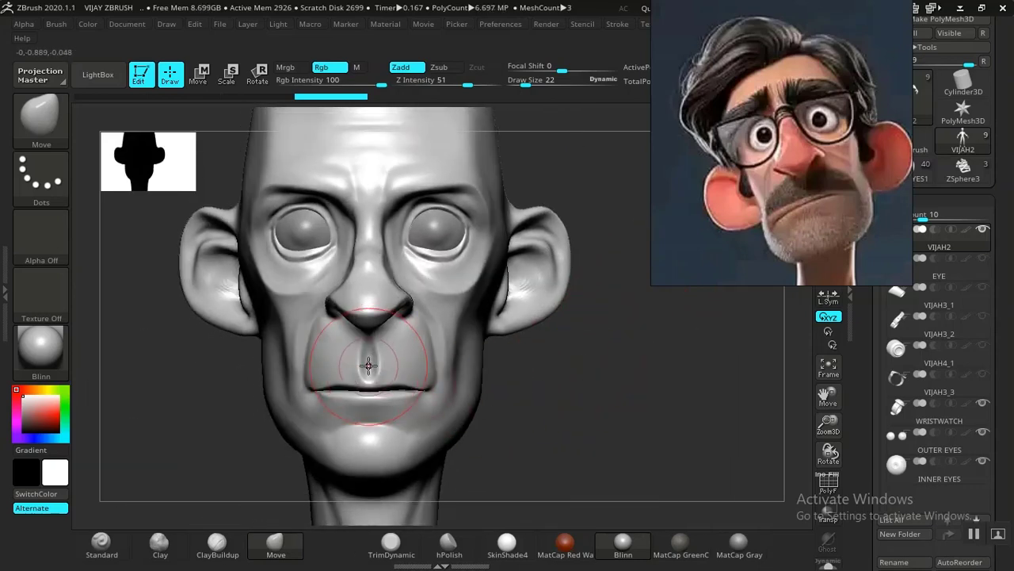
{"action": "left_click", "coordinate": [50, 127], "text": "ctrl"}
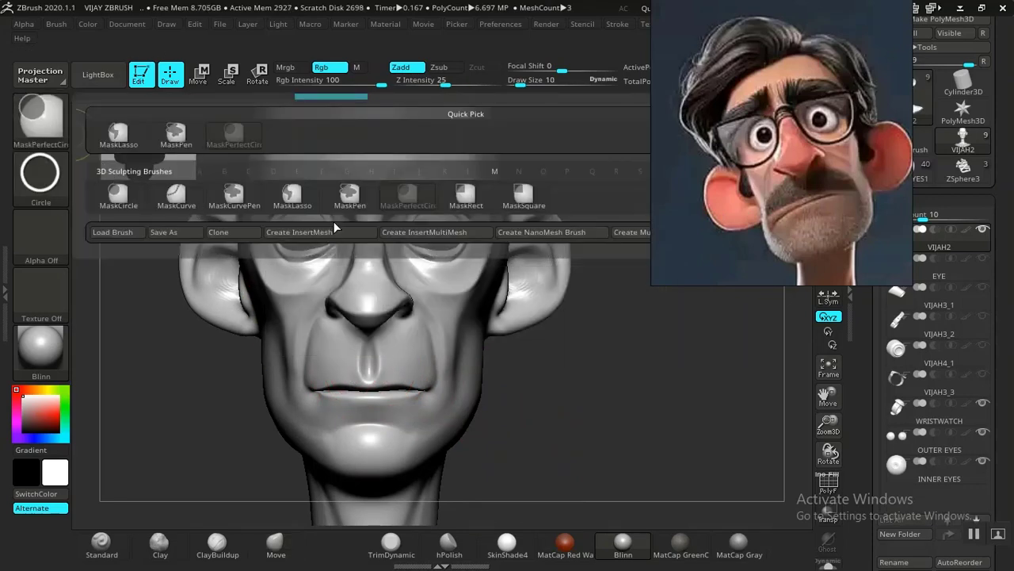
{"action": "left_click", "coordinate": [336, 201]}
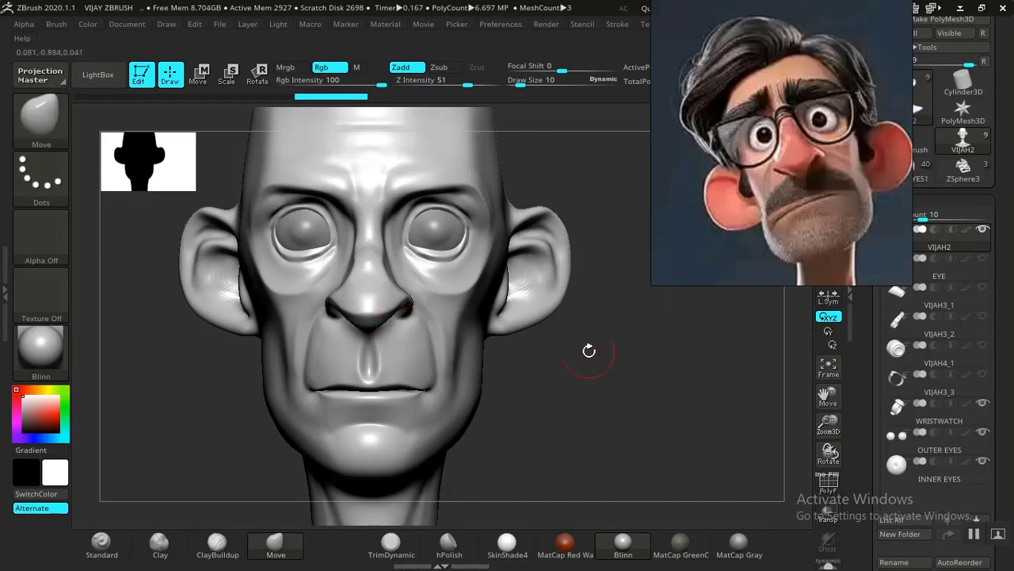
Paint a symmetrical moustache-shaped mask over the upper lip, from below the nose down to the mouth line
{"action": "left_click_drag", "start_coordinate": [543, 401], "coordinate": [534, 449], "text": "alt"}
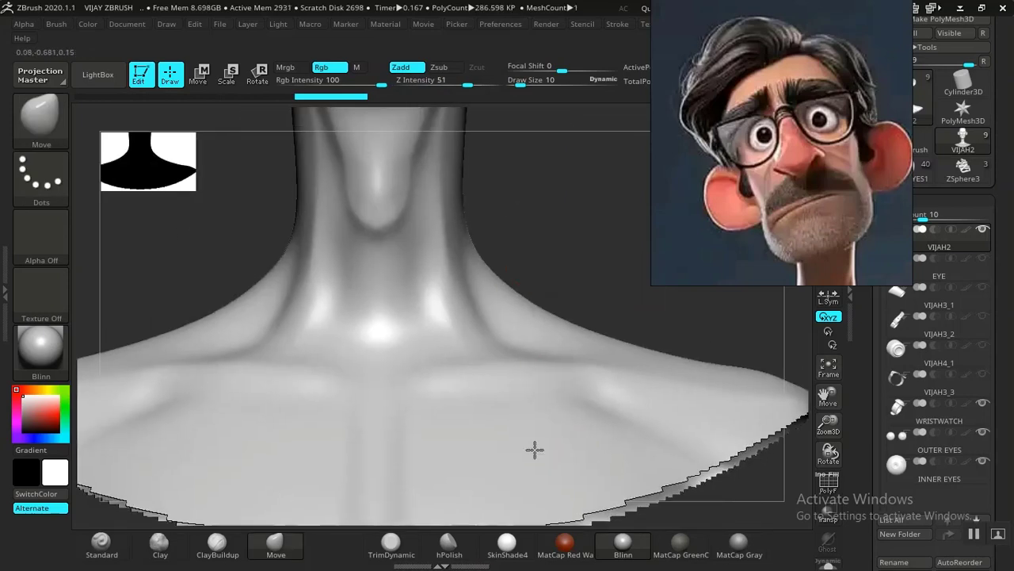
{"action": "left_click_drag", "start_coordinate": [575, 206], "coordinate": [556, 477], "text": "alt"}
{"action": "mouse_move", "coordinate": [593, 294]}
{"action": "left_mouse_down", "text": "alt"}
{"action": "mouse_move", "coordinate": [603, 437]}
{"action": "mouse_move", "coordinate": [619, 416]}
{"action": "left_mouse_up", "text": "alt"}
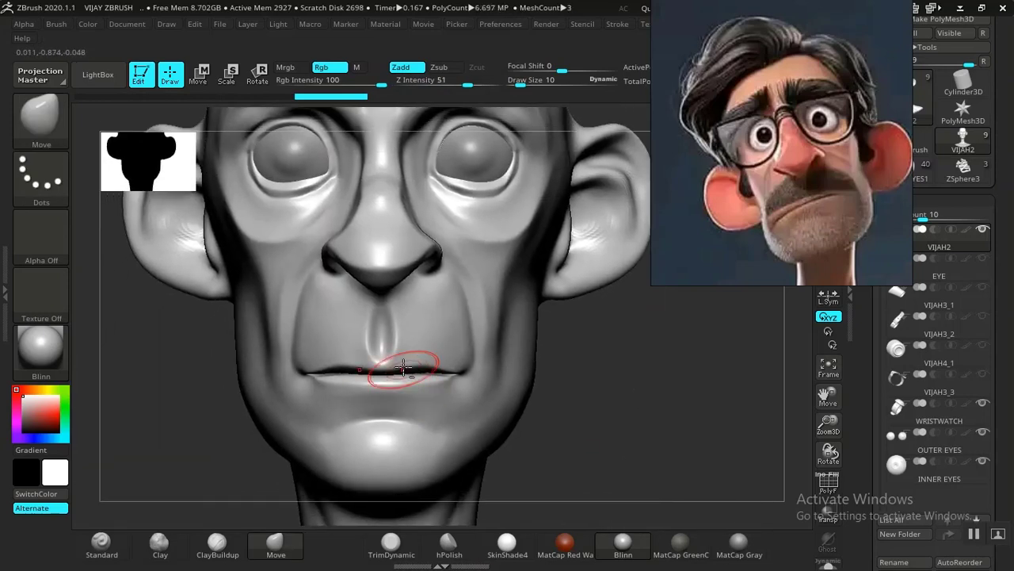
{"action": "left_click_drag", "start_coordinate": [619, 381], "coordinate": [620, 370], "text": "alt"}
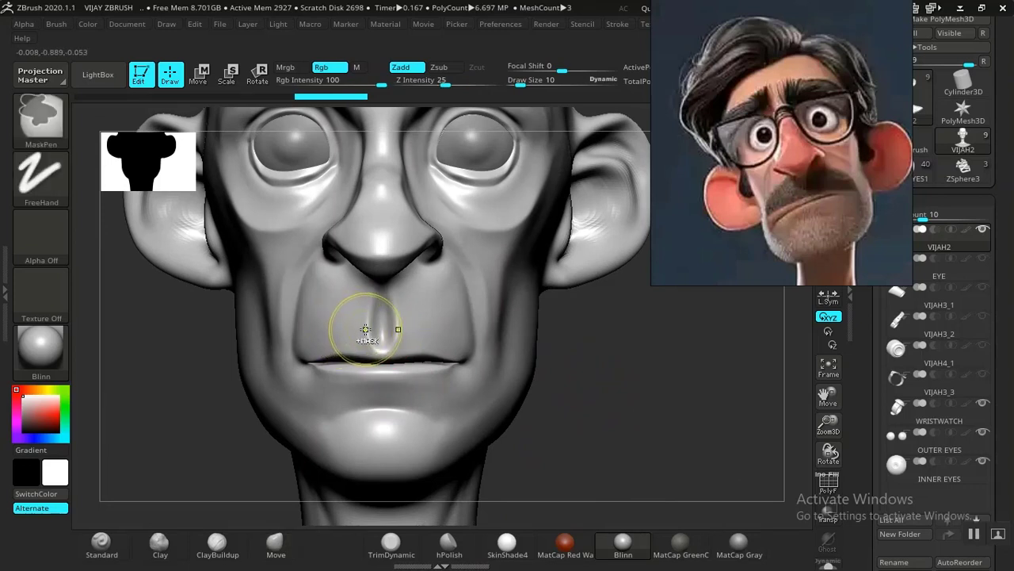
{"action": "mouse_move", "coordinate": [369, 332]}
{"action": "left_mouse_down", "text": "ctrl"}
{"action": "mouse_move", "coordinate": [319, 330]}
{"action": "mouse_move", "coordinate": [286, 351]}
{"action": "mouse_move", "coordinate": [321, 313]}
{"action": "mouse_move", "coordinate": [366, 302]}
{"action": "mouse_move", "coordinate": [324, 319]}
{"action": "left_mouse_up", "text": "ctrl"}
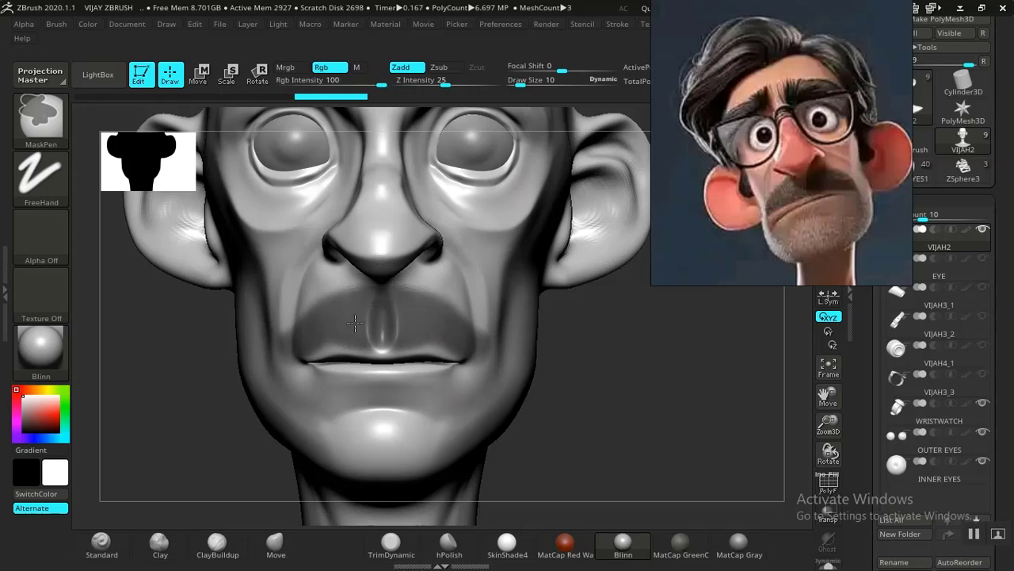
Erase the excess mask around the mouth corner to define the moustache's lower edge
{"action": "mouse_move", "coordinate": [615, 396]}
{"action": "left_mouse_down"}
{"action": "mouse_move", "coordinate": [643, 396]}
{"action": "mouse_move", "coordinate": [578, 406]}
{"action": "mouse_move", "coordinate": [581, 378]}
{"action": "mouse_move", "coordinate": [584, 399]}
{"action": "left_mouse_up"}
{"action": "mouse_move", "coordinate": [585, 323]}
{"action": "left_mouse_down", "text": "alt"}
{"action": "mouse_move", "coordinate": [553, 394]}
{"action": "mouse_move", "coordinate": [593, 413]}
{"action": "left_mouse_up", "text": "alt"}
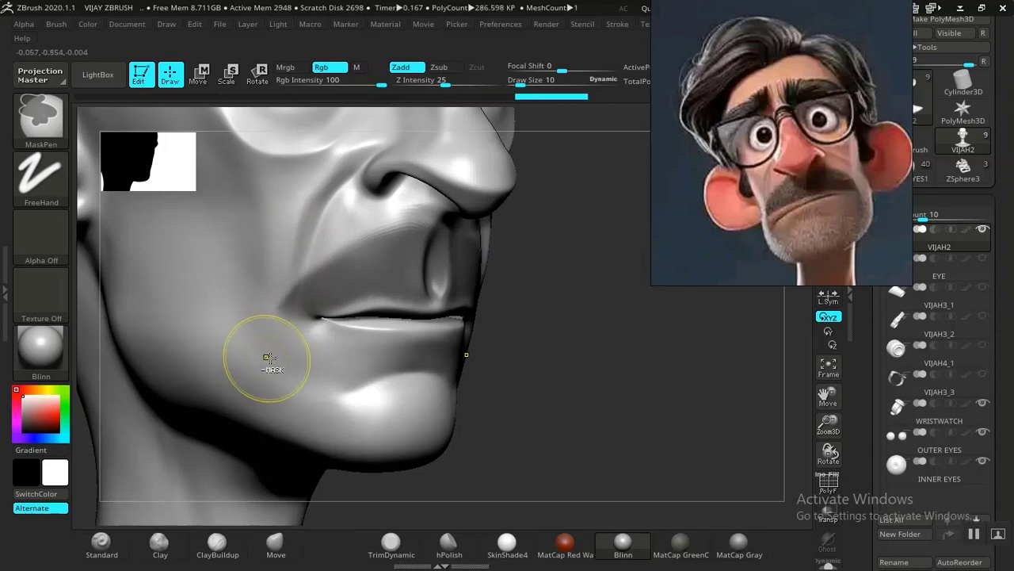
{"action": "key", "text": "ctrl"}
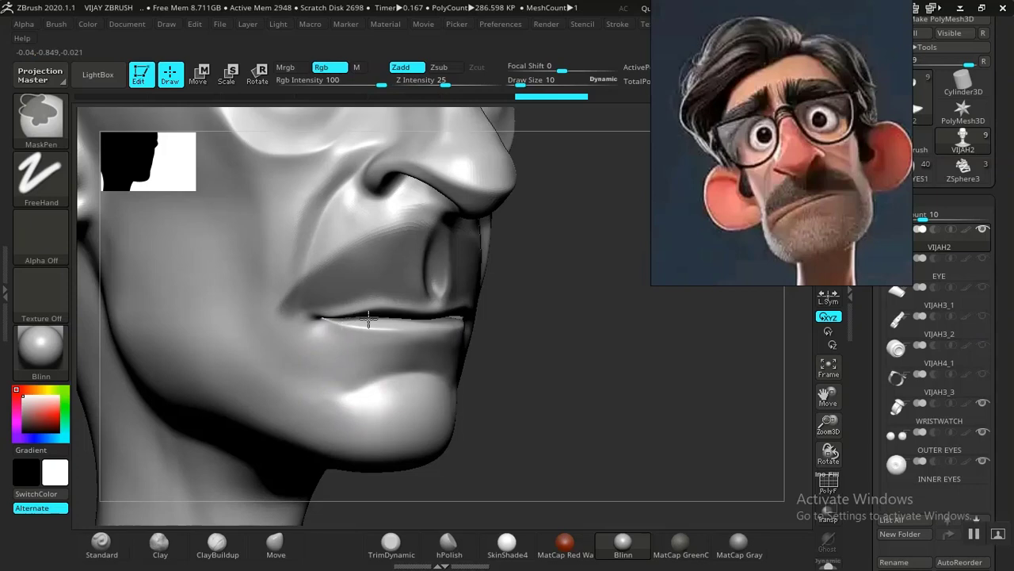
Refine the outer end of the moustache mask with the draw size reduced to 7
{"action": "mouse_move", "coordinate": [527, 356]}
{"action": "left_mouse_down"}
{"action": "mouse_move", "coordinate": [586, 407]}
{"action": "mouse_move", "coordinate": [611, 412]}
{"action": "mouse_move", "coordinate": [625, 392]}
{"action": "mouse_move", "coordinate": [614, 182]}
{"action": "left_mouse_up"}
{"action": "left_click_drag", "start_coordinate": [602, 367], "coordinate": [614, 182], "text": "alt"}
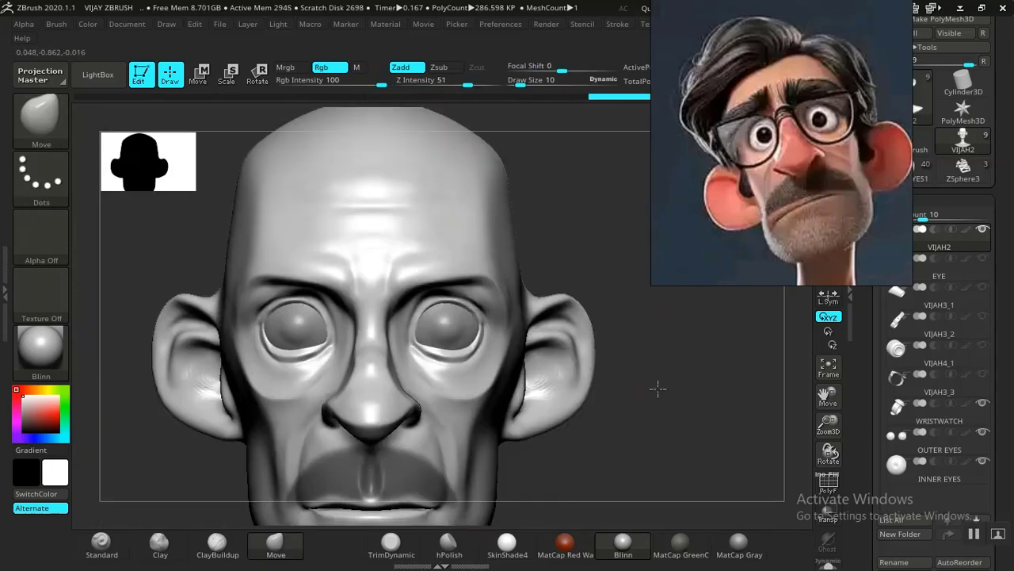
{"action": "left_click_drag", "start_coordinate": [657, 389], "coordinate": [592, 435], "text": "alt"}
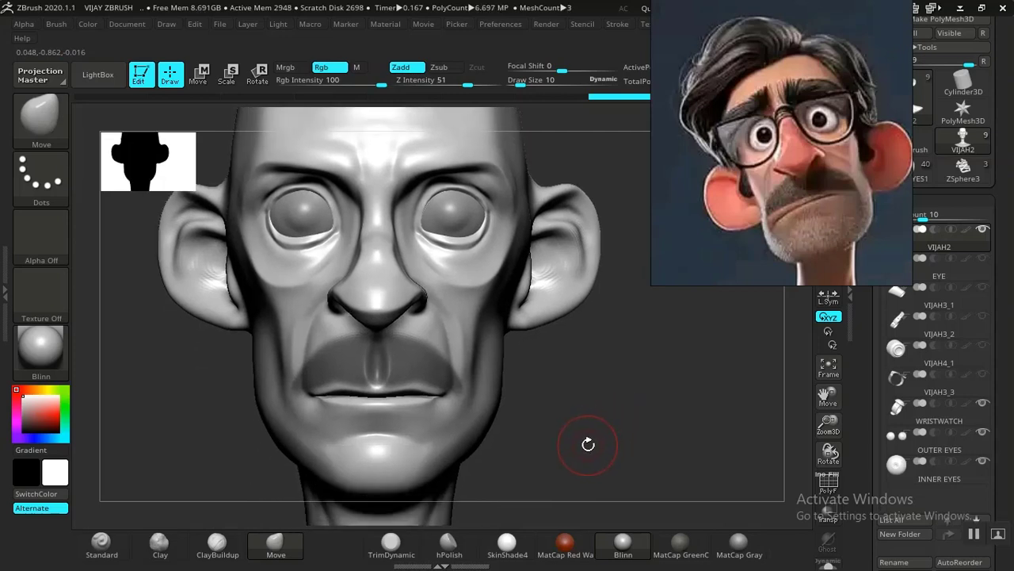
{"action": "left_click_drag", "start_coordinate": [599, 451], "coordinate": [420, 344]}
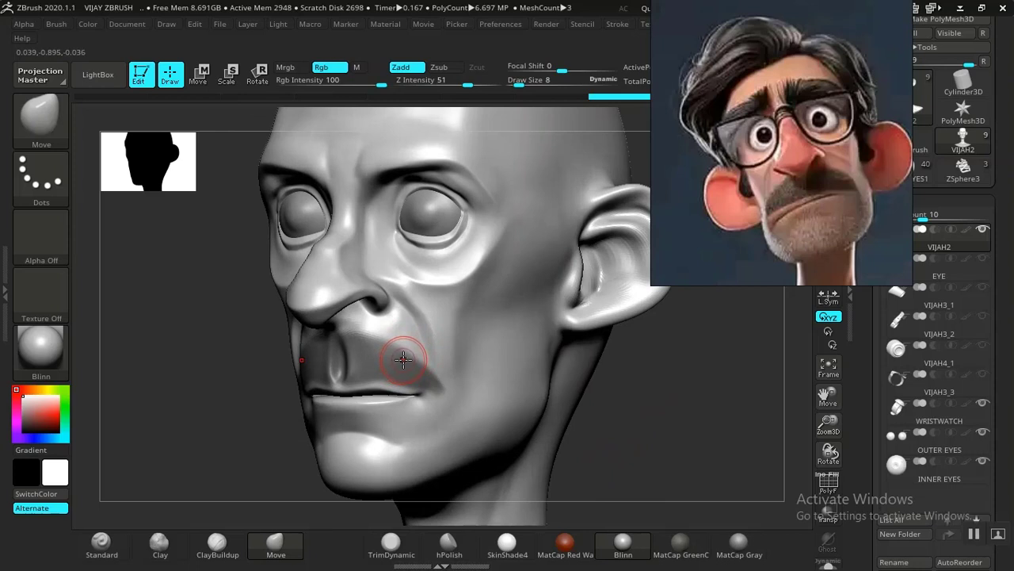
{"action": "key", "text": "bracketleft"}
{"action": "key", "text": "ctrl"}
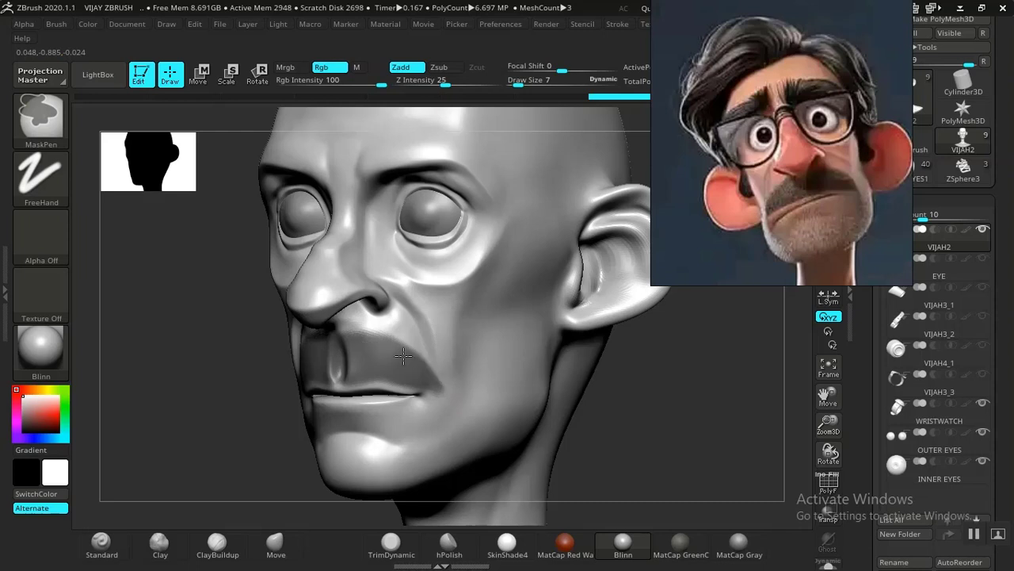
{"action": "mouse_move", "coordinate": [648, 430]}
{"action": "left_mouse_down", "text": "shift"}
{"action": "mouse_move", "coordinate": [647, 420]}
{"action": "mouse_move", "coordinate": [634, 426]}
{"action": "left_mouse_up", "text": "shift"}
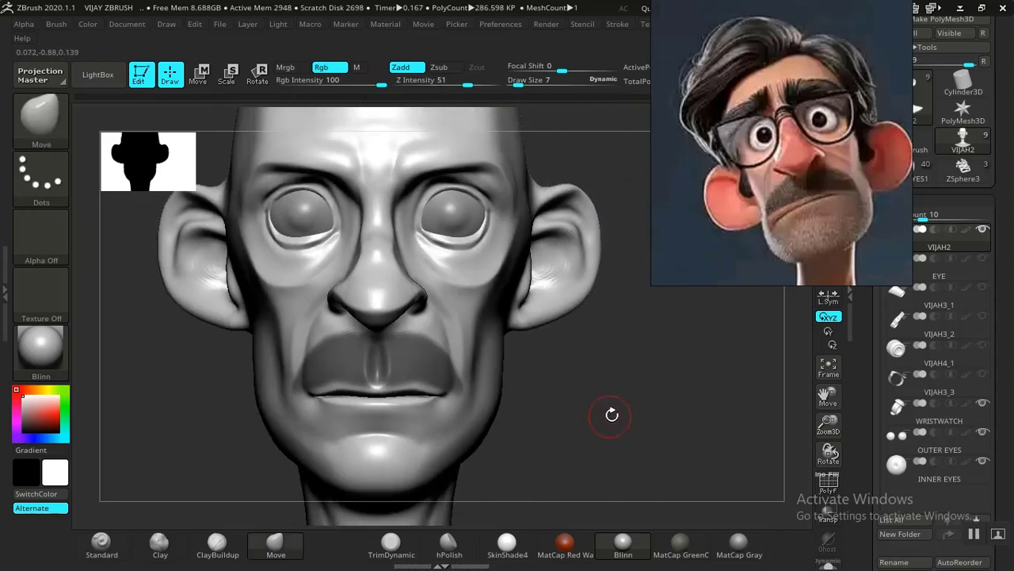
Generate a double-sided extract preview from the moustache mask with a thickness of 0.02
{"action": "left_click_drag", "start_coordinate": [637, 392], "coordinate": [777, 395], "text": "alt"}
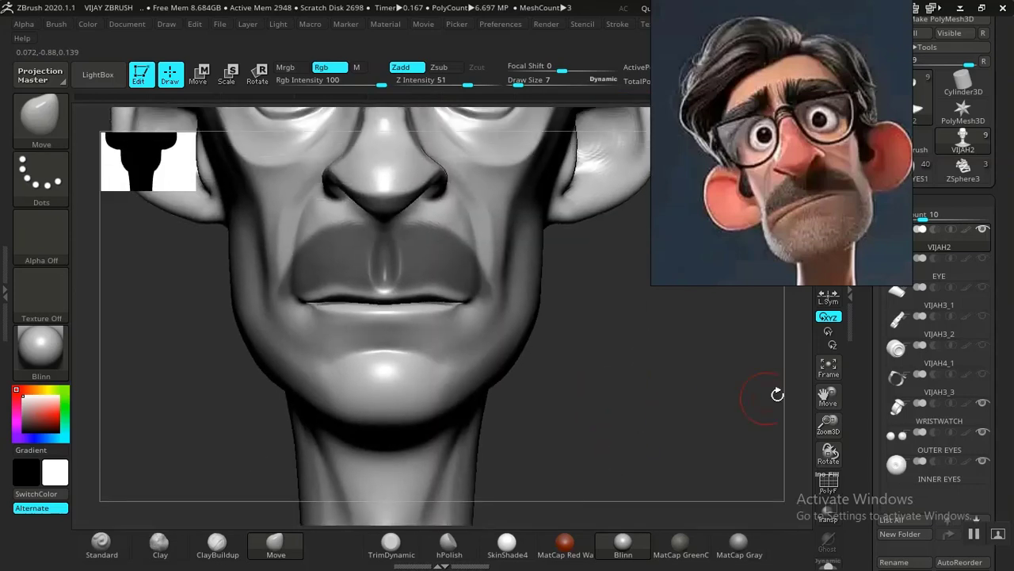
{"action": "left_click_drag", "start_coordinate": [826, 214], "coordinate": [741, 158]}
{"action": "scroll", "coordinate": [859, 339], "scroll_direction": "down", "scroll_amount": 6}
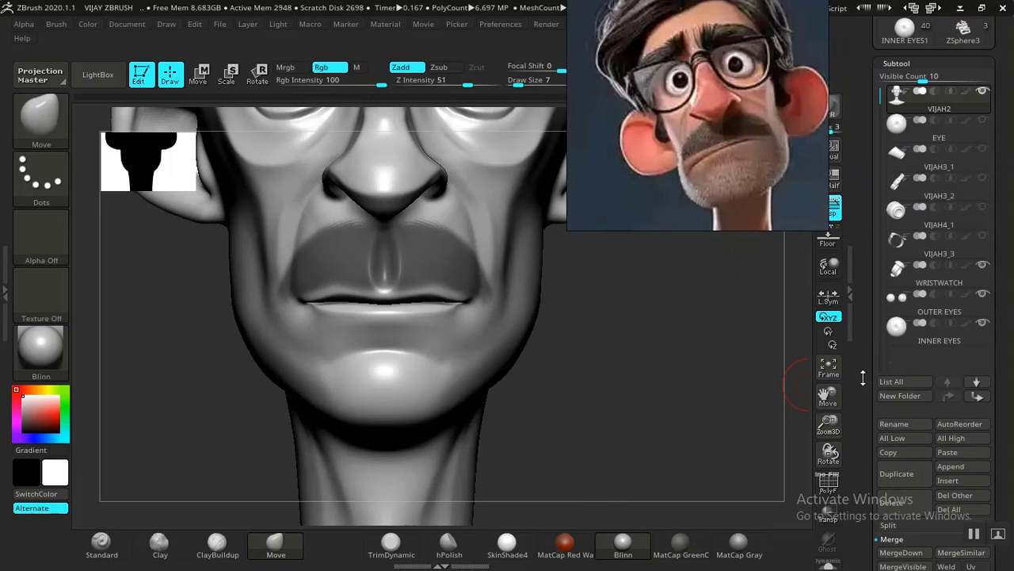
{"action": "scroll", "coordinate": [863, 378], "scroll_direction": "down", "scroll_amount": 7}
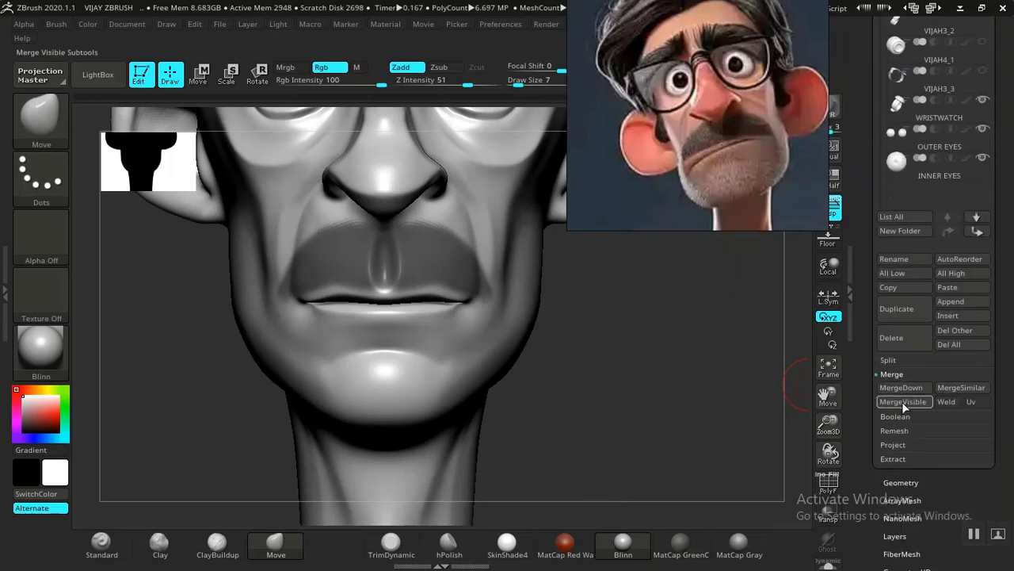
{"action": "left_click", "coordinate": [893, 459]}
{"action": "scroll", "coordinate": [868, 430], "scroll_direction": "down", "scroll_amount": 5}
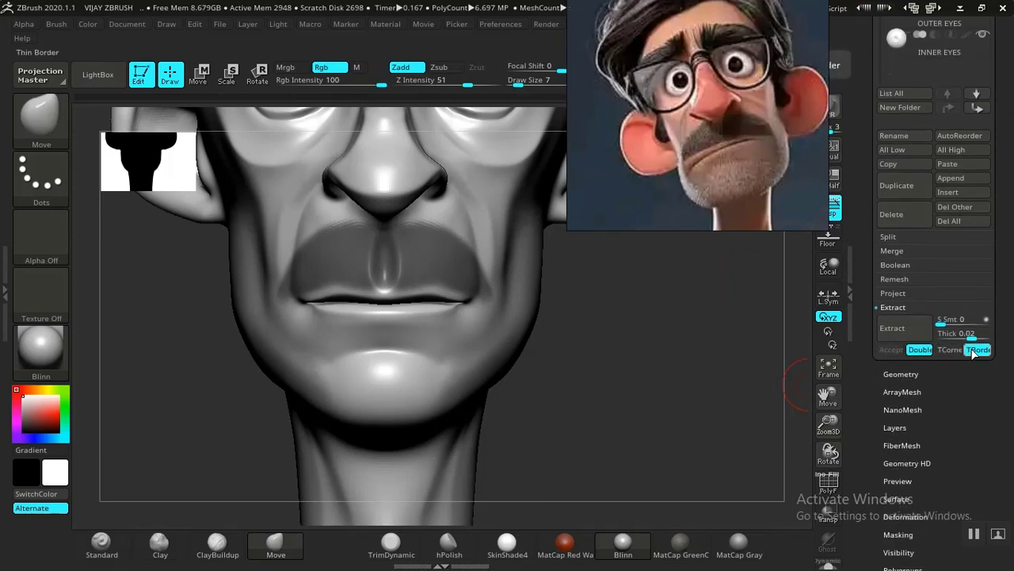
{"action": "left_click", "coordinate": [895, 328]}
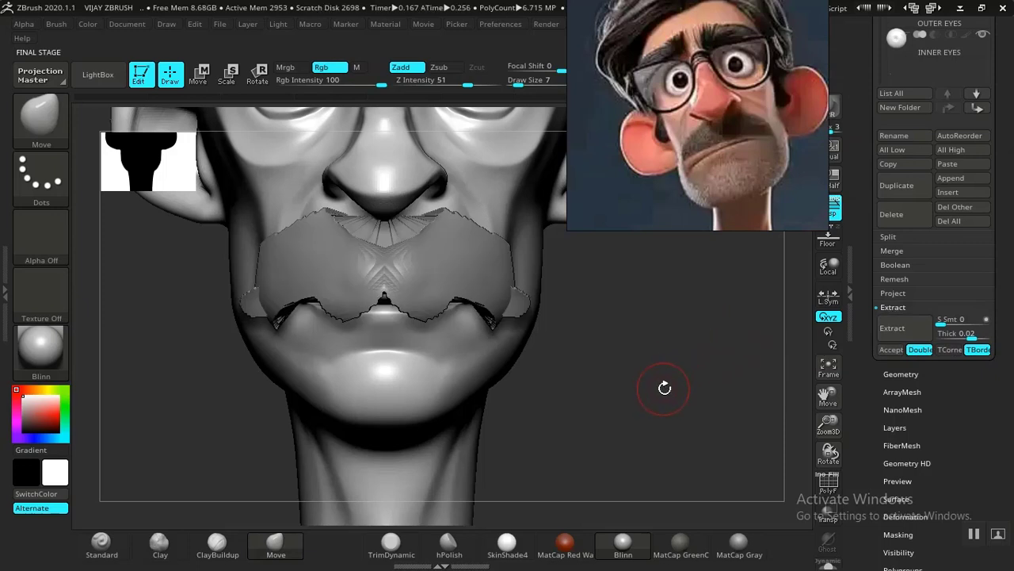
Try extracting the moustache mask with a thickness of 0.0016
{"action": "left_click", "coordinate": [966, 336]}
{"action": "type", "text": "01"}
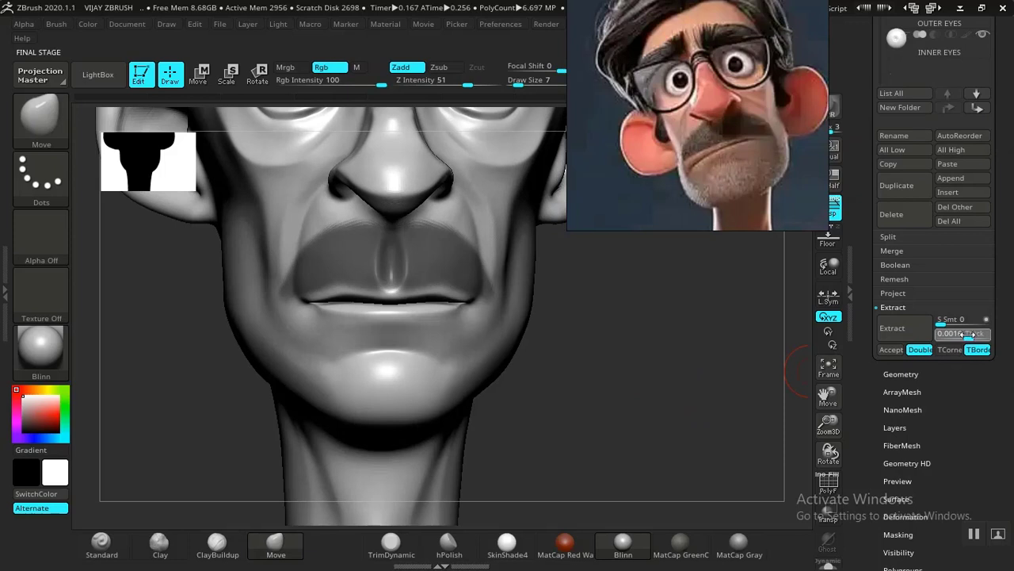
{"action": "left_click", "coordinate": [968, 334]}
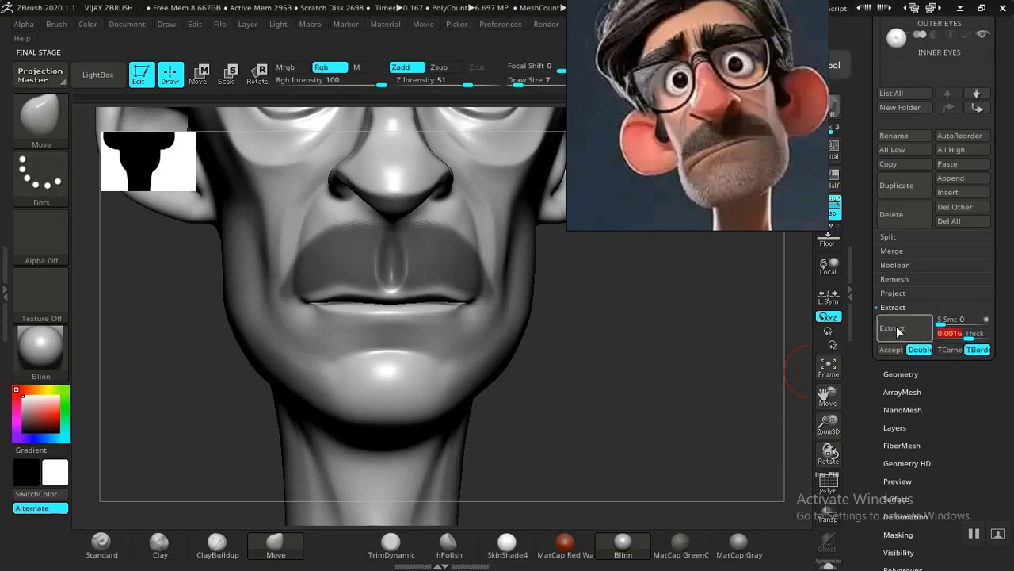
{"action": "left_click", "coordinate": [896, 328]}
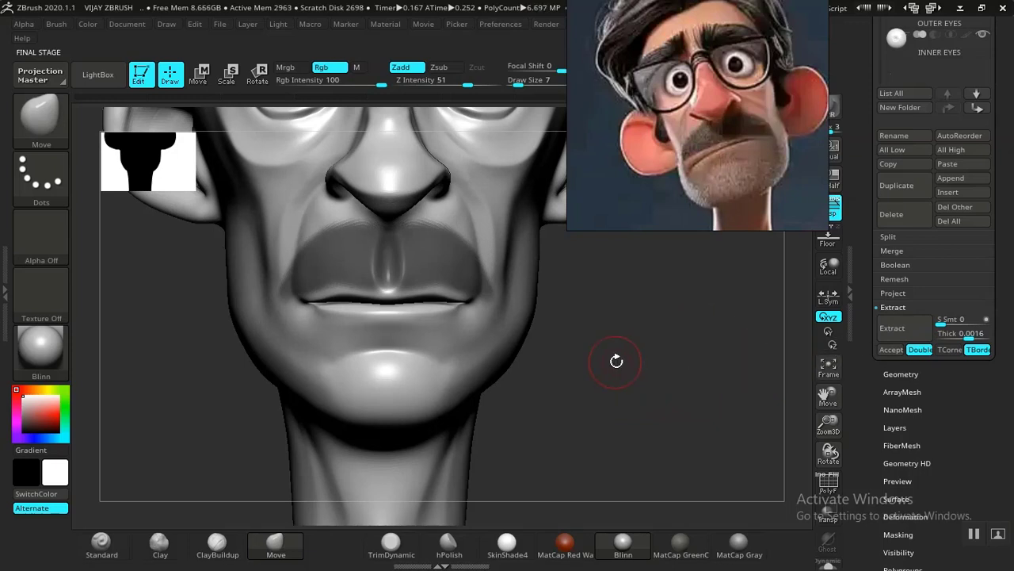
Generate a double-sided extract preview from the moustache mask with a thickness of 0.00553
{"action": "left_click_drag", "start_coordinate": [631, 378], "coordinate": [705, 384], "text": "alt"}
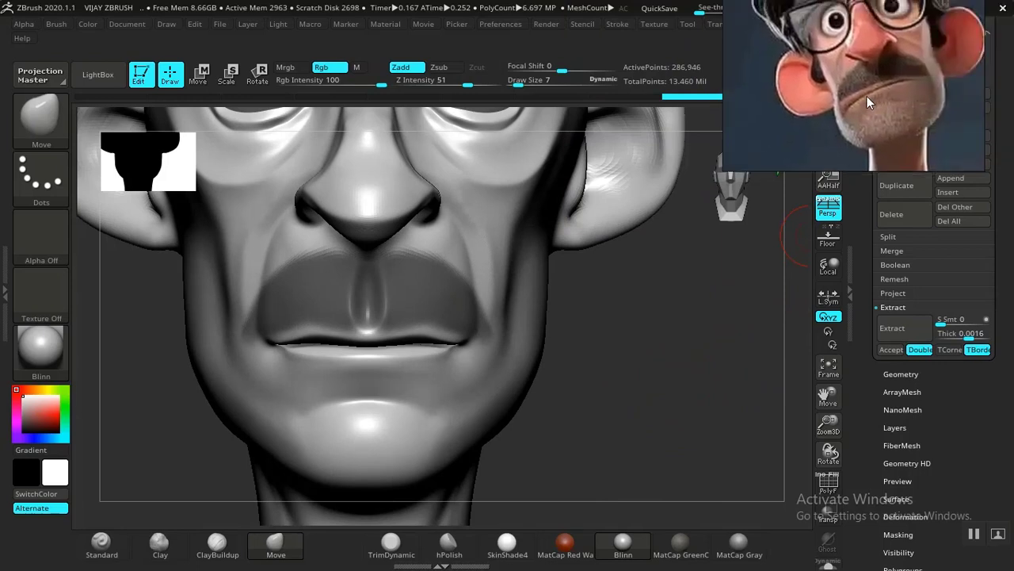
{"action": "left_click_drag", "start_coordinate": [867, 96], "coordinate": [806, 100]}
{"action": "mouse_move", "coordinate": [720, 398]}
{"action": "left_mouse_down"}
{"action": "mouse_move", "coordinate": [713, 403]}
{"action": "mouse_move", "coordinate": [791, 396]}
{"action": "left_mouse_up"}
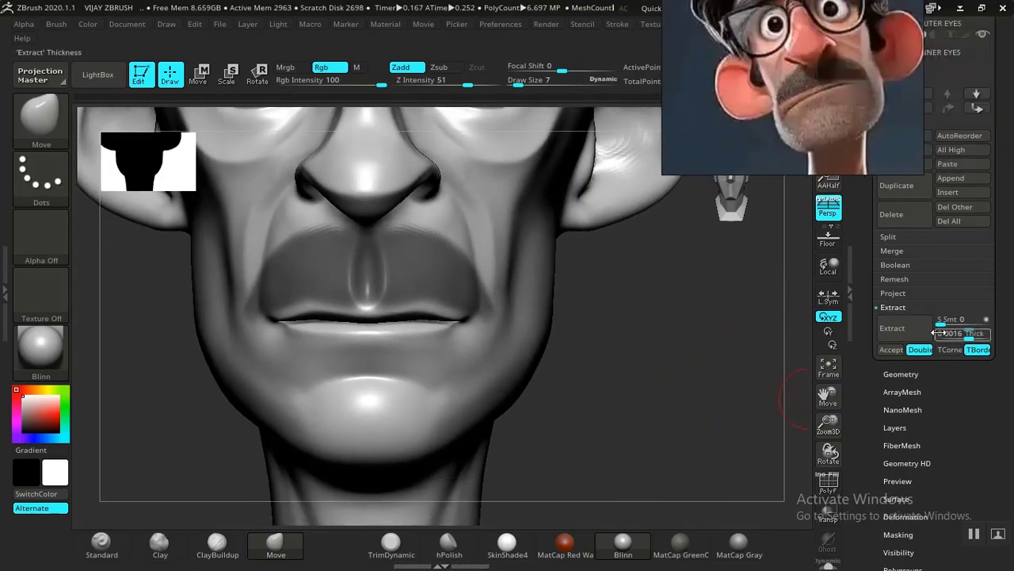
{"action": "left_click_drag", "start_coordinate": [967, 335], "coordinate": [968, 337]}
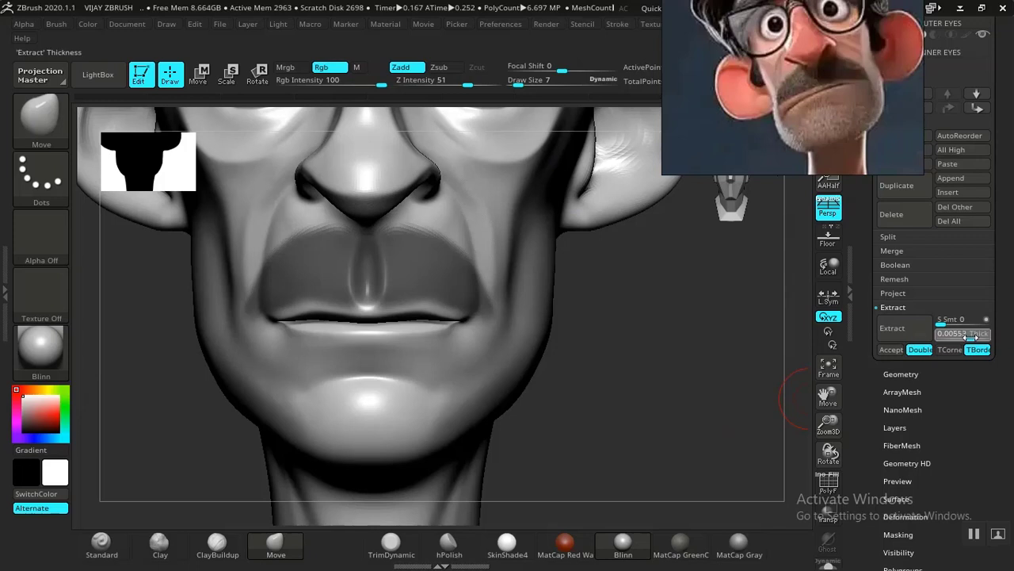
{"action": "key", "text": "Return"}
{"action": "left_click", "coordinate": [894, 328]}
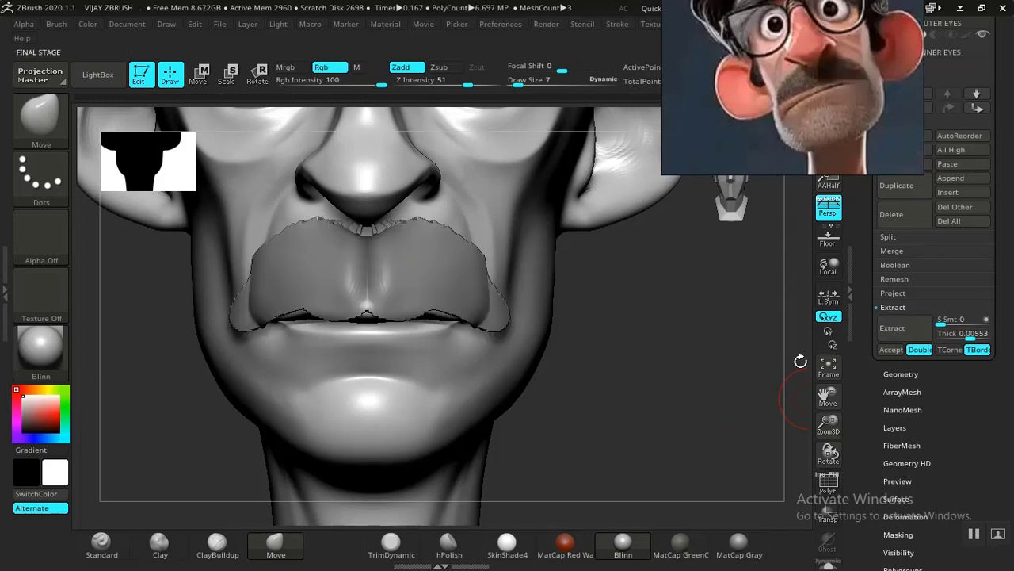
Regenerate the moustache extract and accept it as separate geometry
{"action": "mouse_move", "coordinate": [710, 425]}
{"action": "left_mouse_down"}
{"action": "mouse_move", "coordinate": [756, 434]}
{"action": "mouse_move", "coordinate": [714, 412]}
{"action": "mouse_move", "coordinate": [751, 413]}
{"action": "left_mouse_up"}
{"action": "left_click", "coordinate": [905, 328]}
{"action": "left_click", "coordinate": [902, 329]}
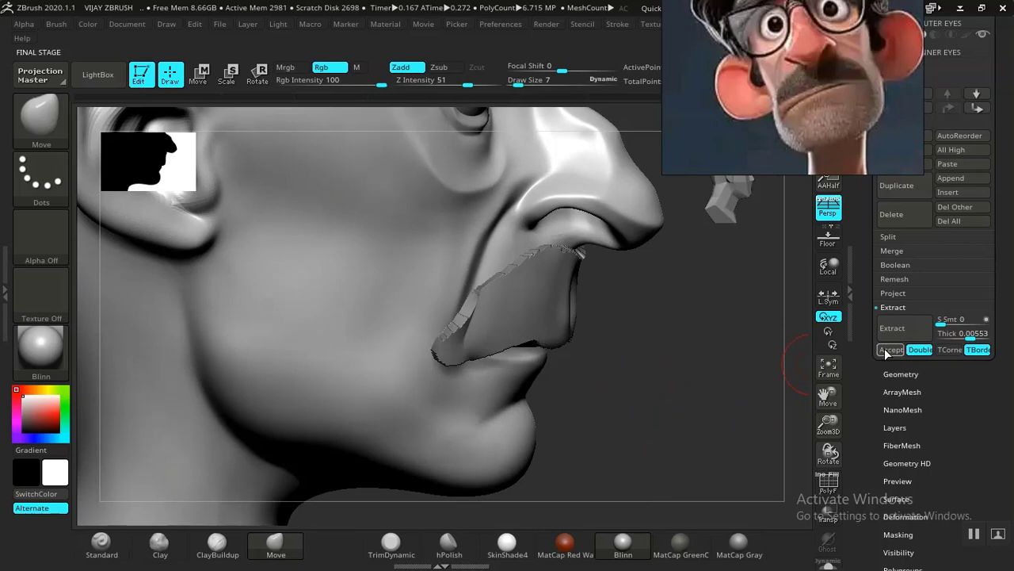
{"action": "left_click", "coordinate": [888, 350]}
{"action": "mouse_move", "coordinate": [659, 407]}
{"action": "left_mouse_down"}
{"action": "mouse_move", "coordinate": [650, 396]}
{"action": "mouse_move", "coordinate": [657, 356]}
{"action": "mouse_move", "coordinate": [674, 424]}
{"action": "mouse_move", "coordinate": [693, 401]}
{"action": "mouse_move", "coordinate": [701, 413]}
{"action": "mouse_move", "coordinate": [655, 405]}
{"action": "mouse_move", "coordinate": [709, 418]}
{"action": "mouse_move", "coordinate": [708, 392]}
{"action": "mouse_move", "coordinate": [698, 407]}
{"action": "mouse_move", "coordinate": [662, 371]}
{"action": "left_mouse_up"}
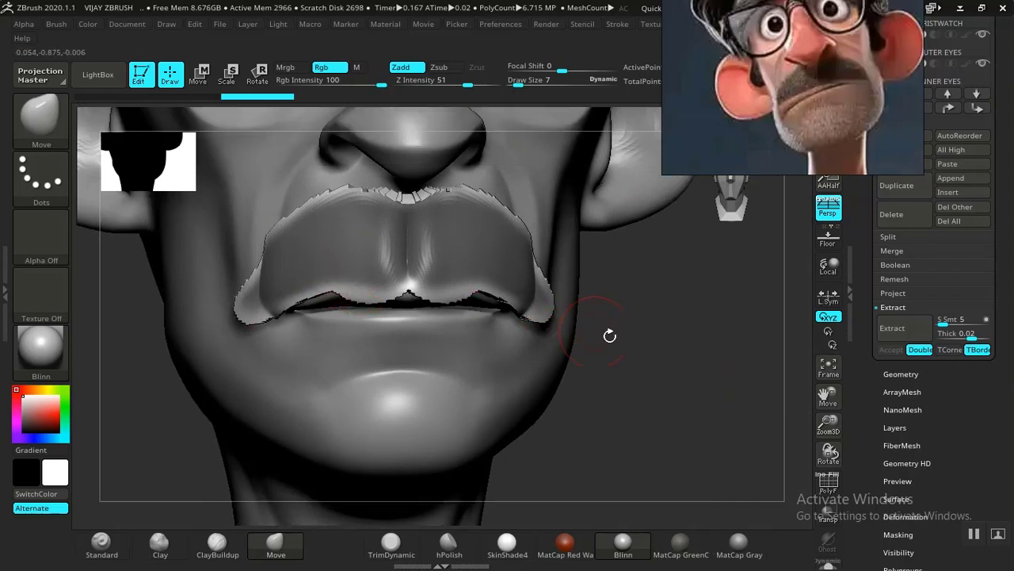
Show the extracted moustache's polyframe and clear its mask
{"action": "mouse_move", "coordinate": [609, 336]}
{"action": "left_mouse_down"}
{"action": "mouse_move", "coordinate": [702, 357]}
{"action": "mouse_move", "coordinate": [670, 364]}
{"action": "left_mouse_up"}
{"action": "key", "text": "shift+f"}
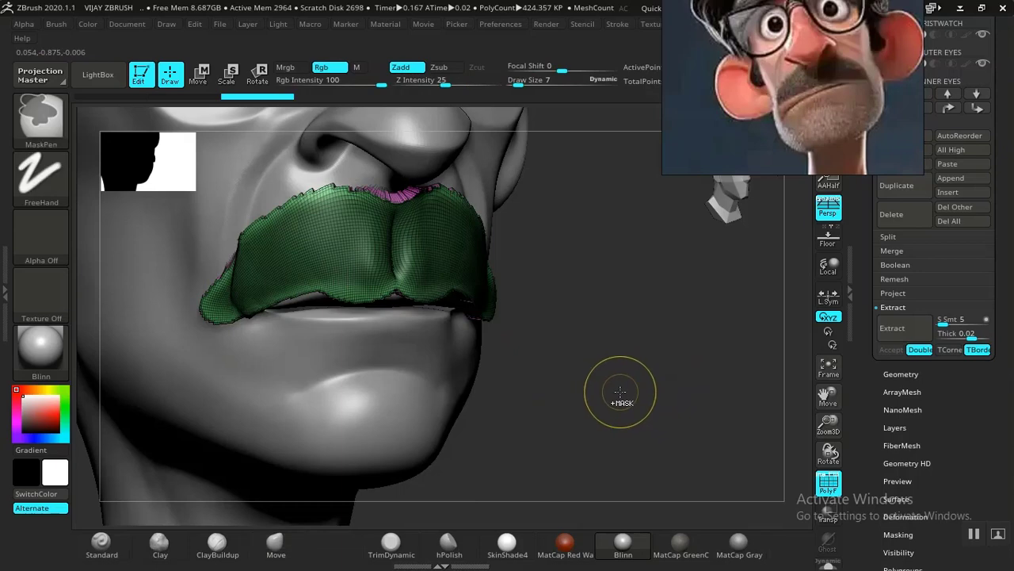
{"action": "left_click", "coordinate": [615, 390], "text": "ctrl"}
{"action": "mouse_move", "coordinate": [614, 390]}
{"action": "left_mouse_down"}
{"action": "mouse_move", "coordinate": [710, 383]}
{"action": "mouse_move", "coordinate": [507, 392]}
{"action": "mouse_move", "coordinate": [690, 389]}
{"action": "mouse_move", "coordinate": [668, 403]}
{"action": "mouse_move", "coordinate": [614, 402]}
{"action": "mouse_move", "coordinate": [605, 383]}
{"action": "mouse_move", "coordinate": [634, 389]}
{"action": "mouse_move", "coordinate": [611, 387]}
{"action": "left_mouse_up"}
{"action": "mouse_move", "coordinate": [679, 412]}
{"action": "left_mouse_down"}
{"action": "mouse_move", "coordinate": [652, 410]}
{"action": "mouse_move", "coordinate": [670, 399]}
{"action": "mouse_move", "coordinate": [677, 358]}
{"action": "mouse_move", "coordinate": [676, 410]}
{"action": "mouse_move", "coordinate": [661, 412]}
{"action": "mouse_move", "coordinate": [709, 433]}
{"action": "left_mouse_up"}
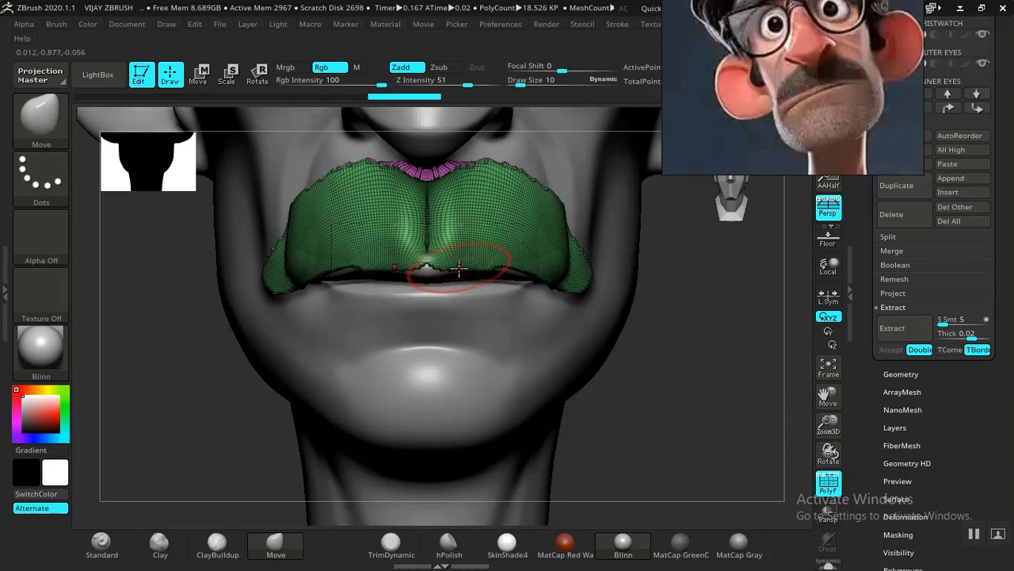
Hide the polyframe and pull the moustache's outer ends into shape with the Move brush at draw size 10
{"action": "key", "text": "shift+f"}
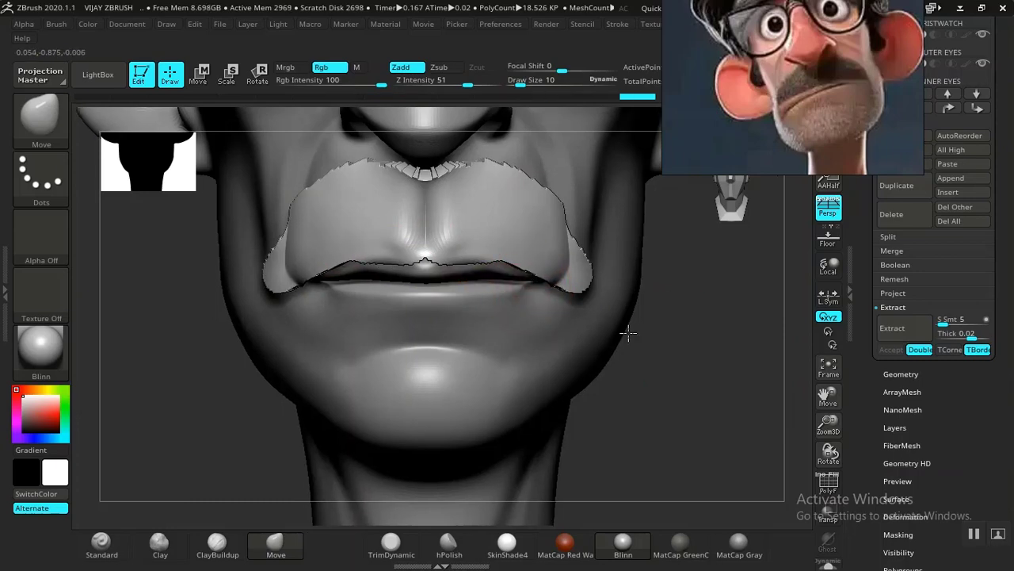
{"action": "mouse_move", "coordinate": [627, 336]}
{"action": "left_mouse_down"}
{"action": "mouse_move", "coordinate": [581, 312]}
{"action": "mouse_move", "coordinate": [426, 275]}
{"action": "left_mouse_up"}
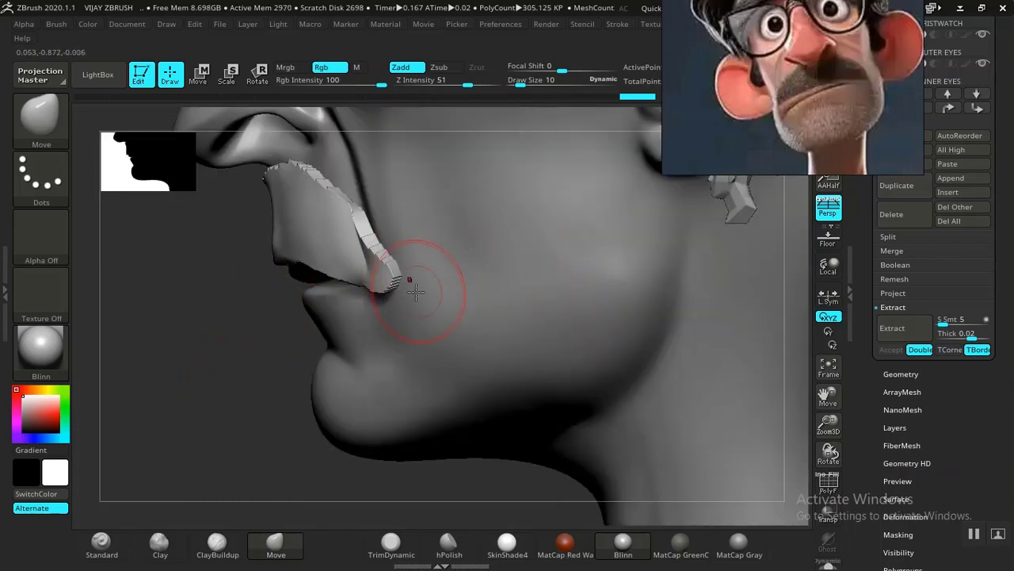
{"action": "left_click_drag", "start_coordinate": [114, 414], "coordinate": [329, 352]}
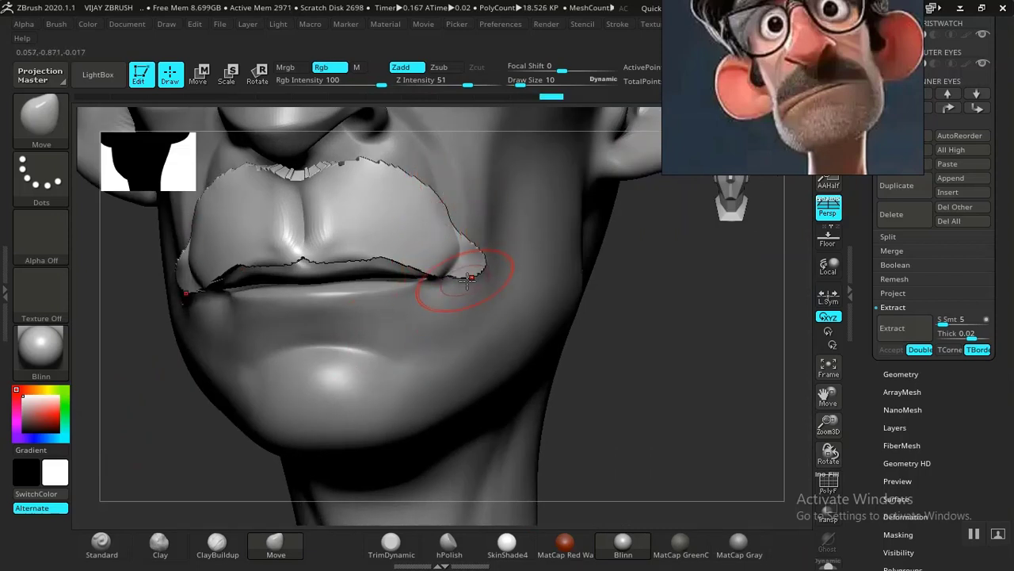
{"action": "mouse_move", "coordinate": [571, 325]}
{"action": "left_mouse_down"}
{"action": "mouse_move", "coordinate": [562, 340]}
{"action": "mouse_move", "coordinate": [533, 296]}
{"action": "mouse_move", "coordinate": [478, 261]}
{"action": "left_mouse_up"}
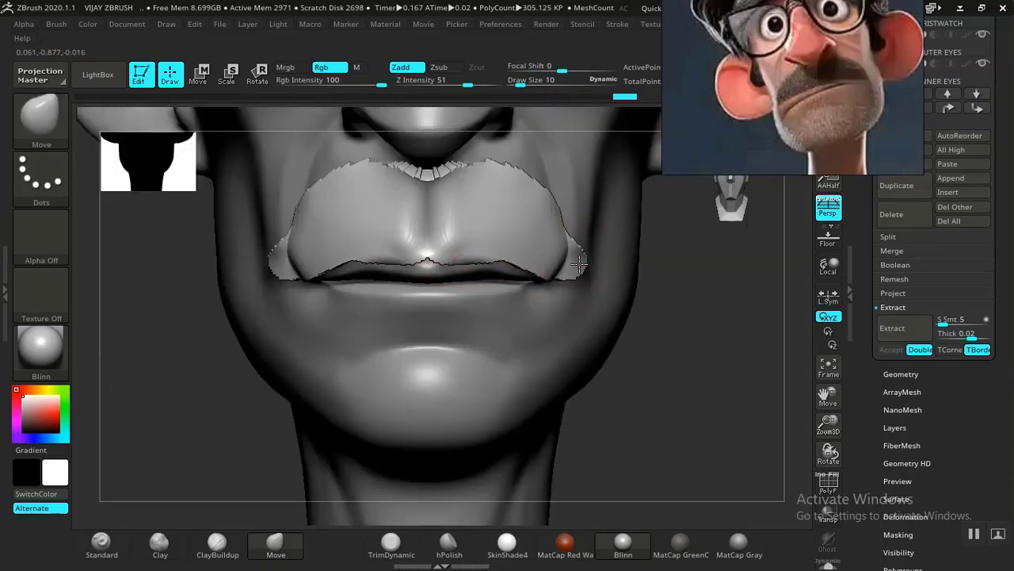
{"action": "left_click_drag", "start_coordinate": [707, 364], "coordinate": [685, 360]}
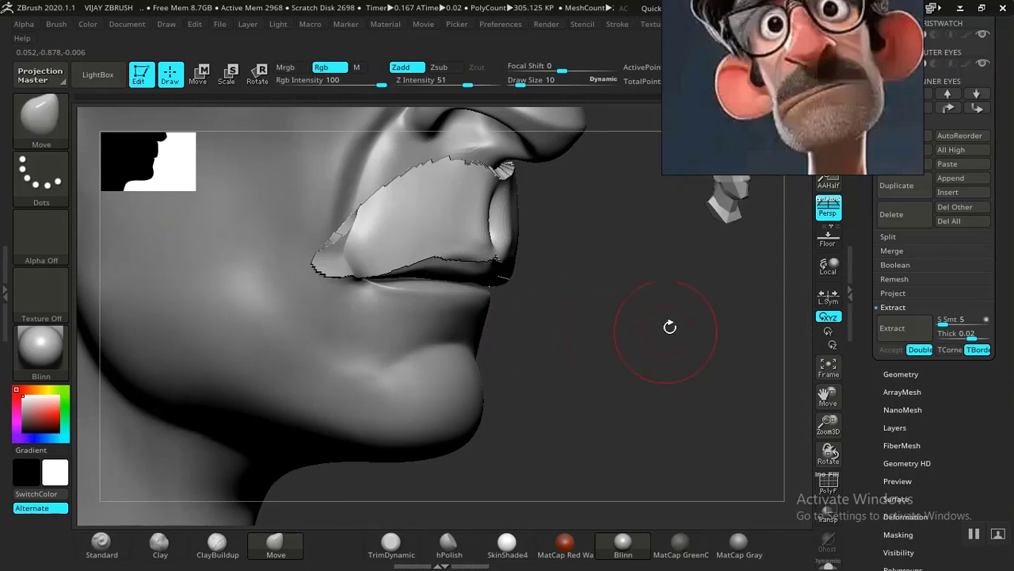
Smooth the moustache's jagged borders with several passes of the Polish By Groups deformation
{"action": "scroll", "coordinate": [868, 401], "scroll_direction": "up", "scroll_amount": 1}
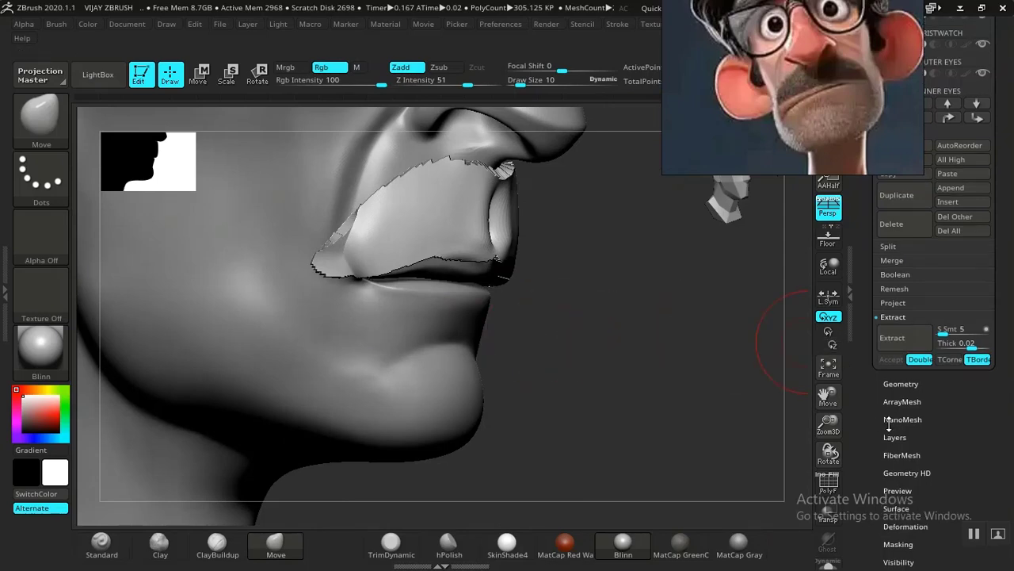
{"action": "scroll", "coordinate": [887, 482], "scroll_direction": "down", "scroll_amount": 10}
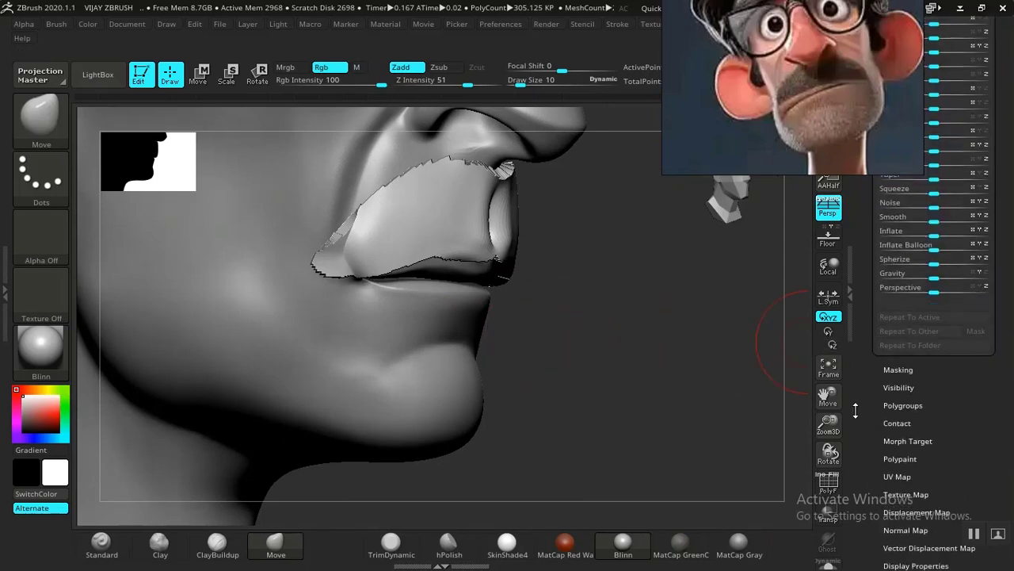
{"action": "scroll", "coordinate": [861, 345], "scroll_direction": "up", "scroll_amount": 3}
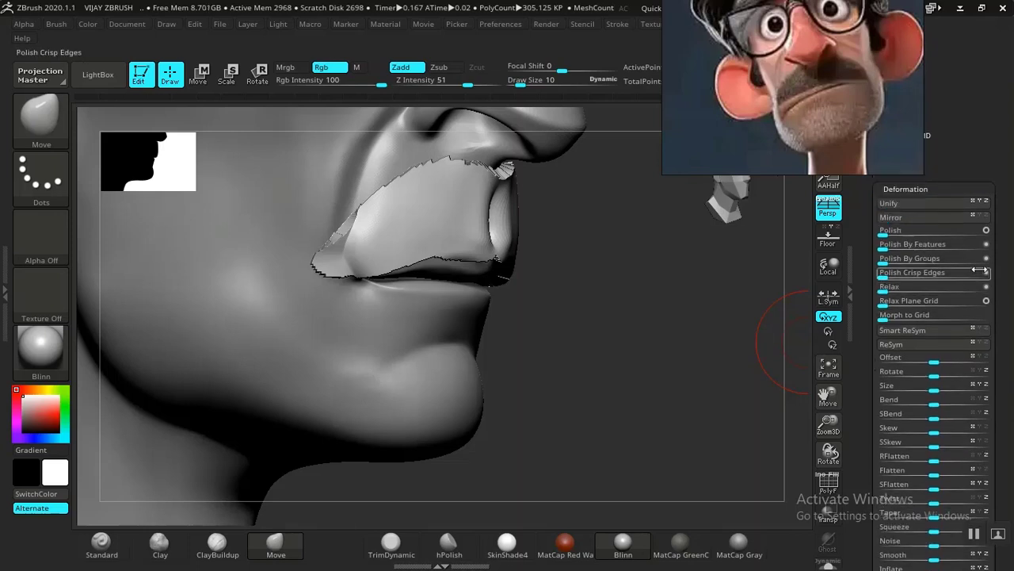
{"action": "left_click_drag", "start_coordinate": [894, 264], "coordinate": [903, 264]}
{"action": "left_click", "coordinate": [897, 264]}
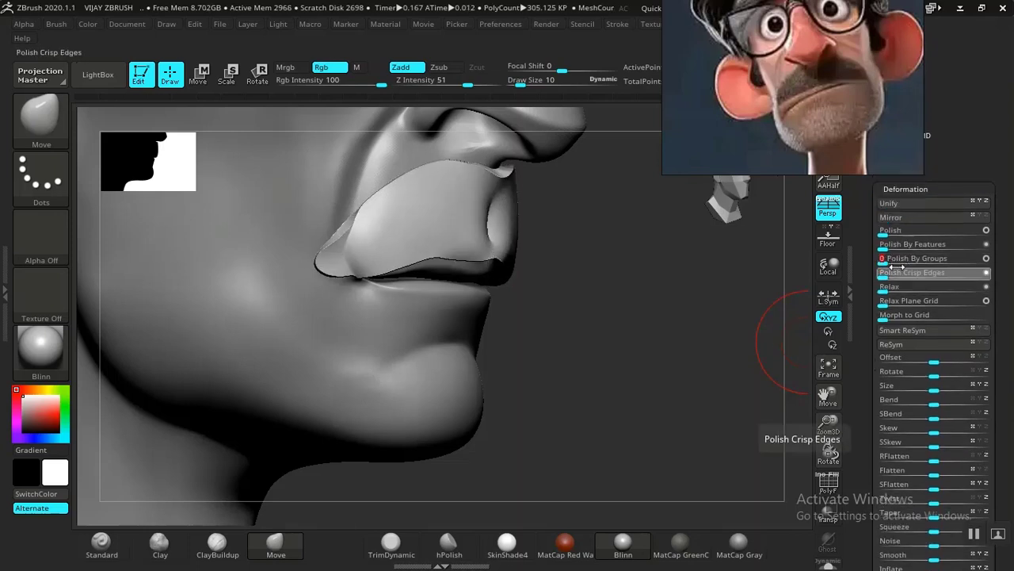
{"action": "left_click", "coordinate": [904, 263]}
{"action": "left_click", "coordinate": [903, 264]}
{"action": "left_click", "coordinate": [901, 263]}
{"action": "left_click", "coordinate": [902, 264]}
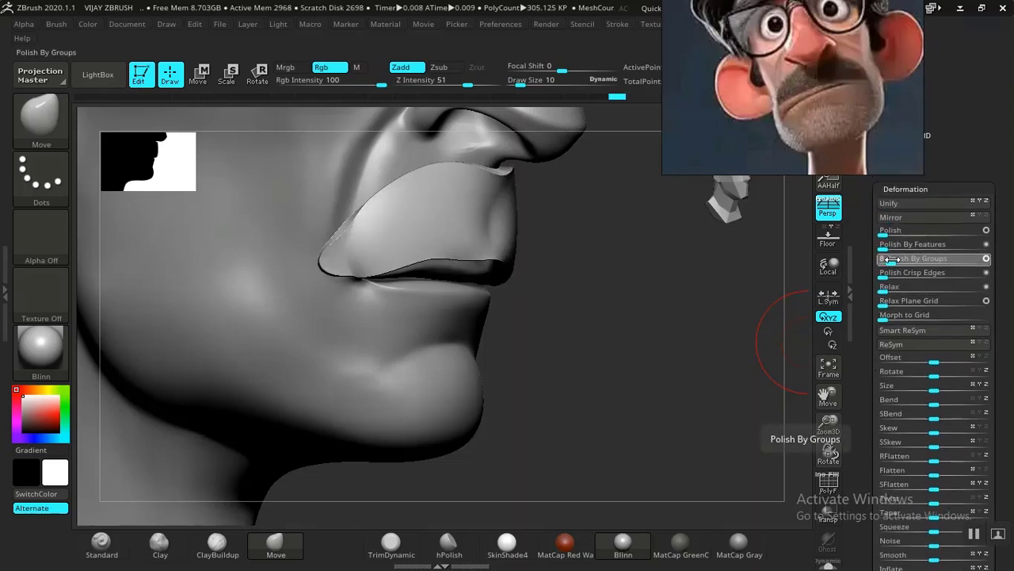
{"action": "left_click", "coordinate": [905, 264]}
{"action": "left_click_drag", "start_coordinate": [629, 384], "coordinate": [620, 355], "text": "shift"}
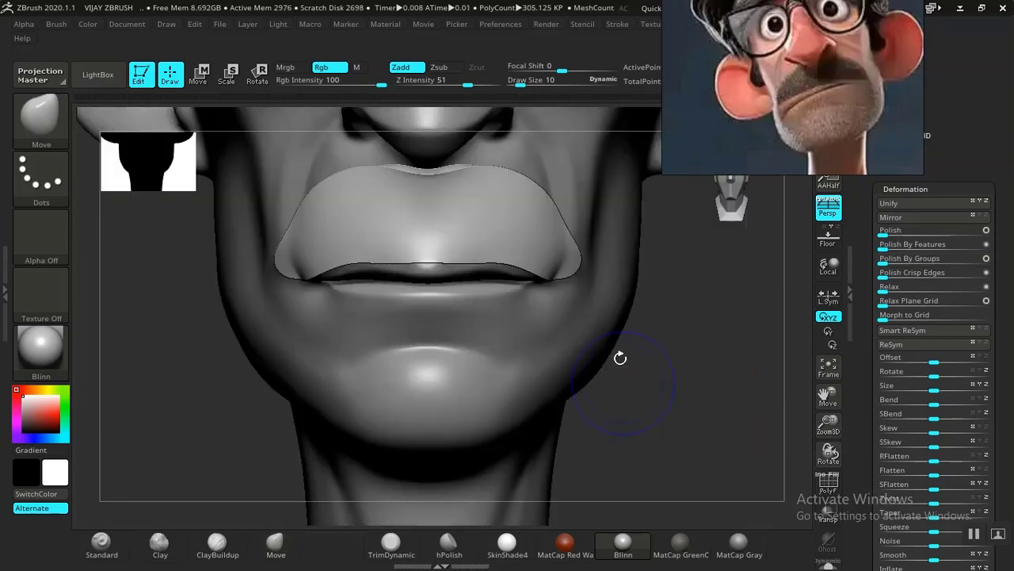
Adjust the moustache's lower edge near the mouth corner with the Move brush
{"action": "left_click_drag", "start_coordinate": [693, 418], "coordinate": [711, 428]}
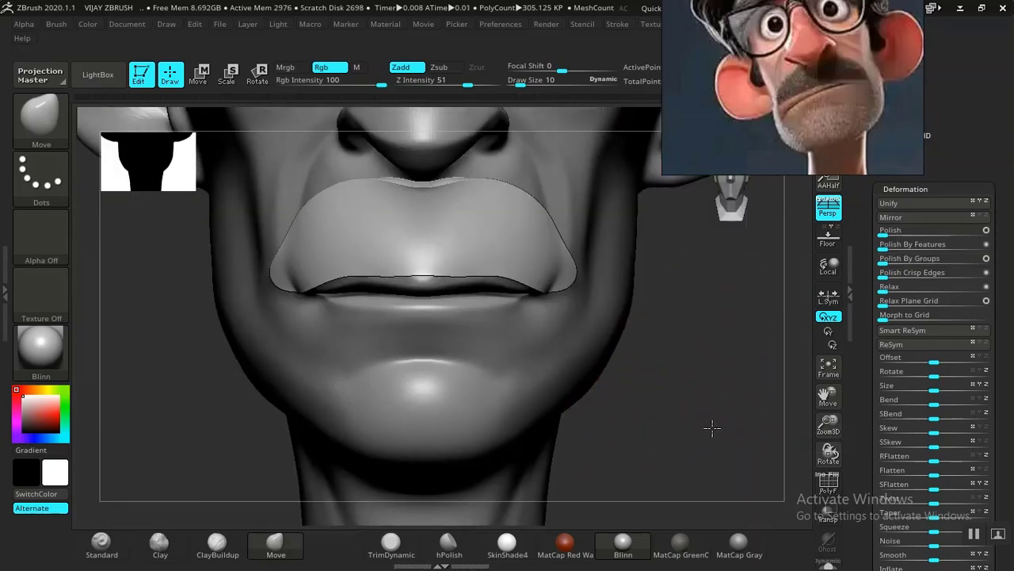
{"action": "left_click_drag", "start_coordinate": [664, 369], "coordinate": [525, 317]}
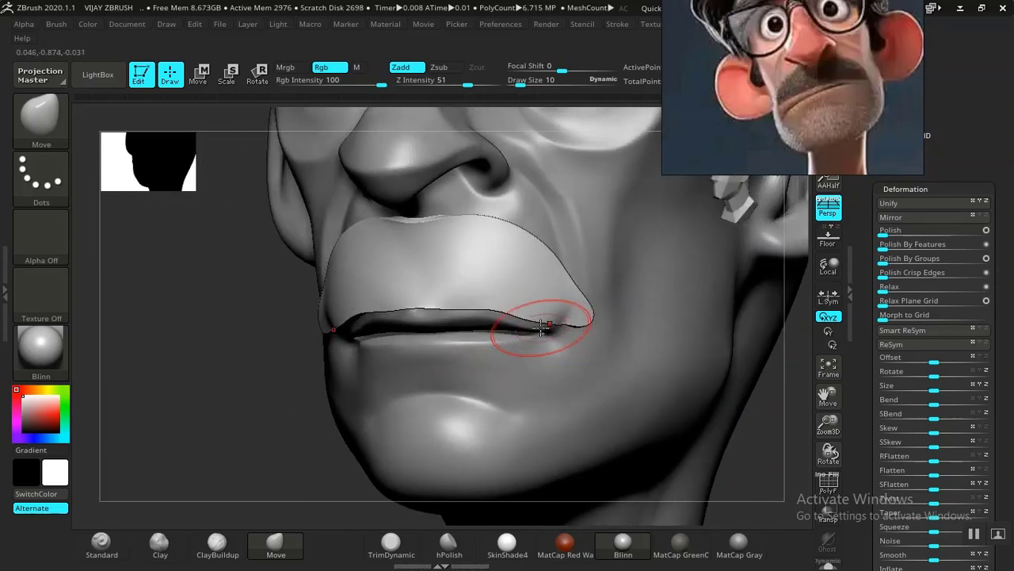
{"action": "left_click_drag", "start_coordinate": [525, 315], "coordinate": [503, 307]}
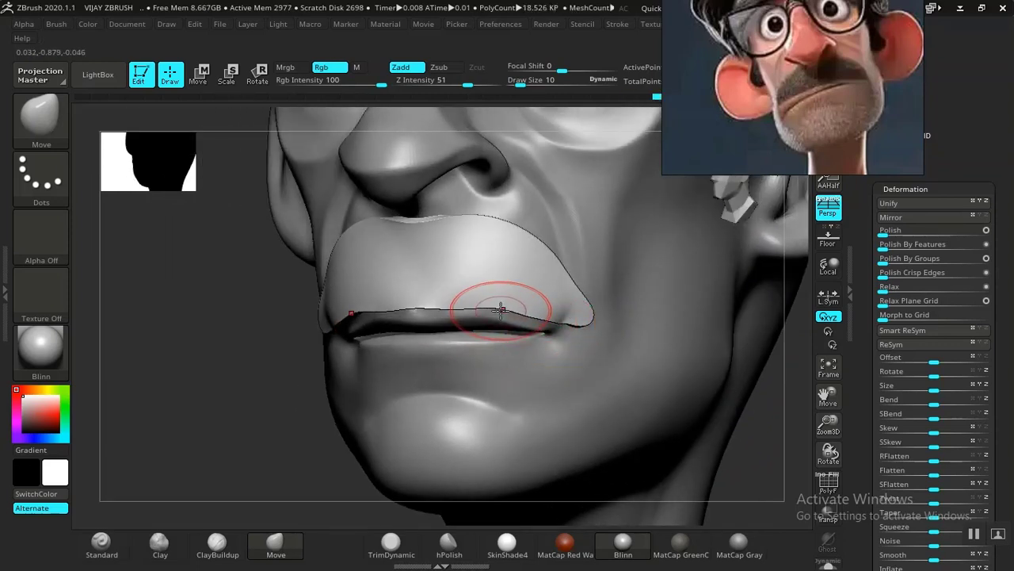
{"action": "left_click_drag", "start_coordinate": [718, 428], "coordinate": [689, 264]}
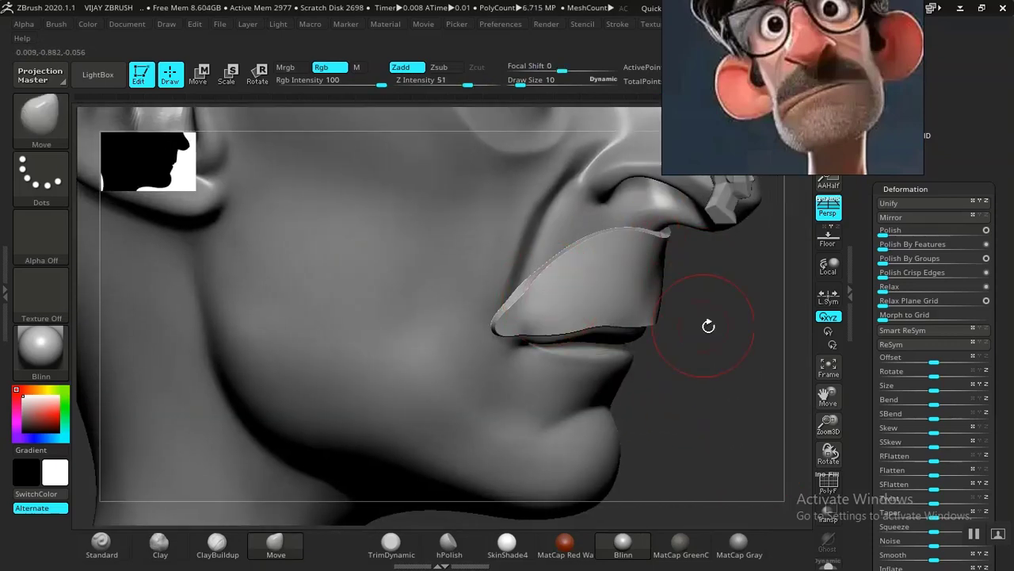
Round off the moustache's hard edges with the Polish deformation
{"action": "left_click_drag", "start_coordinate": [723, 340], "coordinate": [735, 320]}
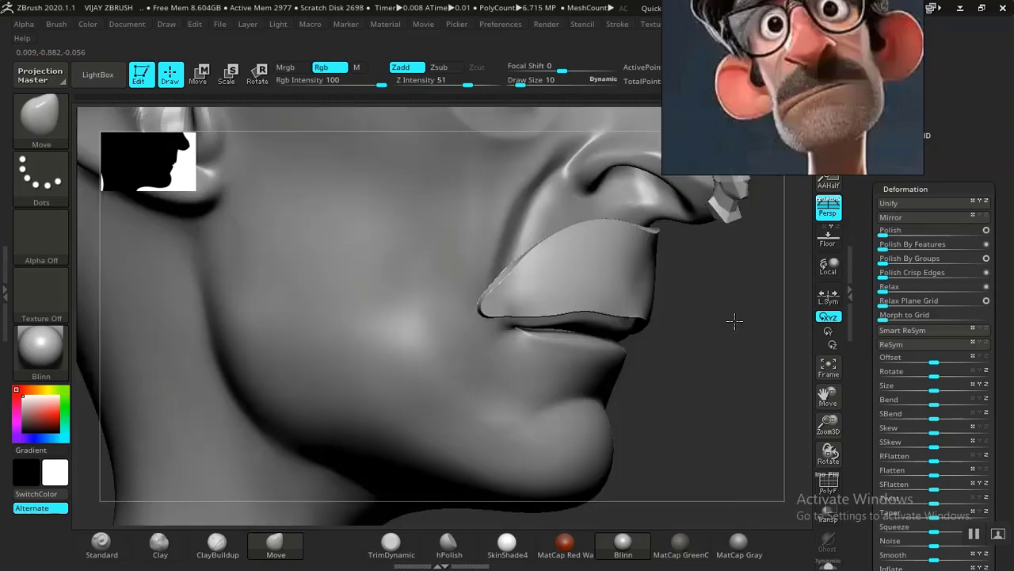
{"action": "left_click", "coordinate": [891, 232]}
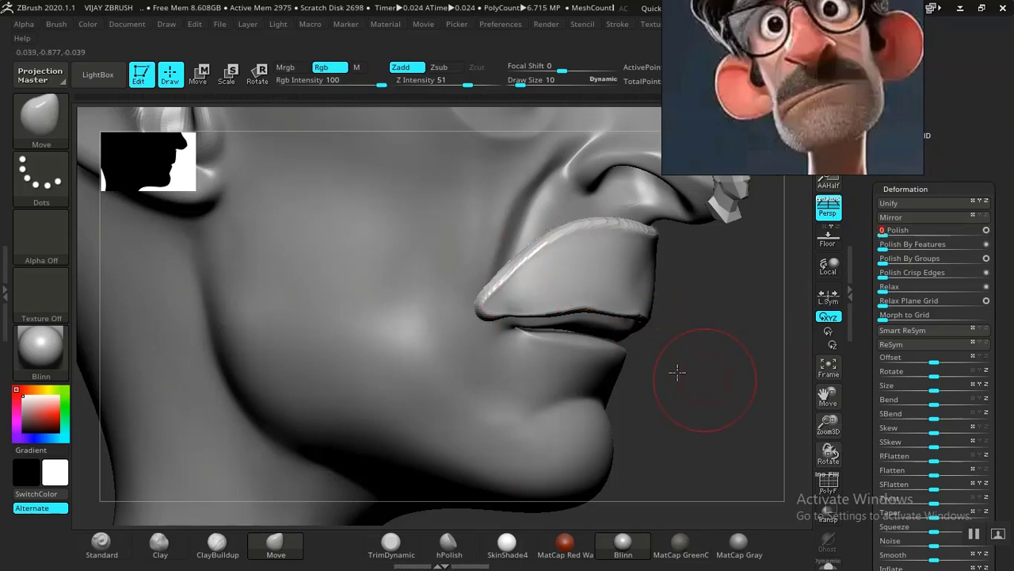
{"action": "left_click_drag", "start_coordinate": [678, 372], "coordinate": [373, 346], "text": "shift"}
Reshape the moustache's upper contour from the front with the Move brush at draw size 14
{"action": "key", "text": "f"}
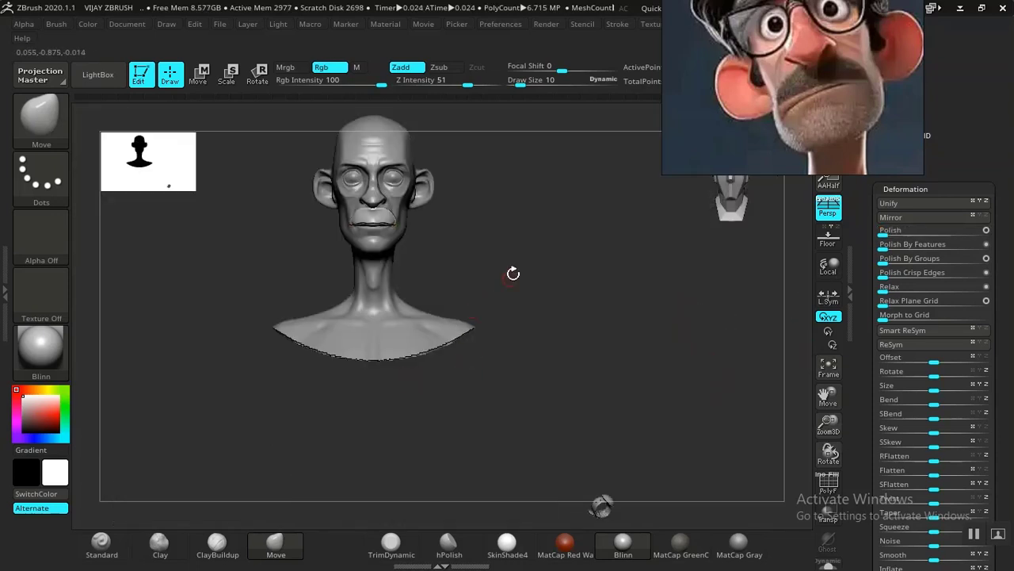
{"action": "left_click_drag", "start_coordinate": [525, 331], "coordinate": [518, 373], "text": "alt"}
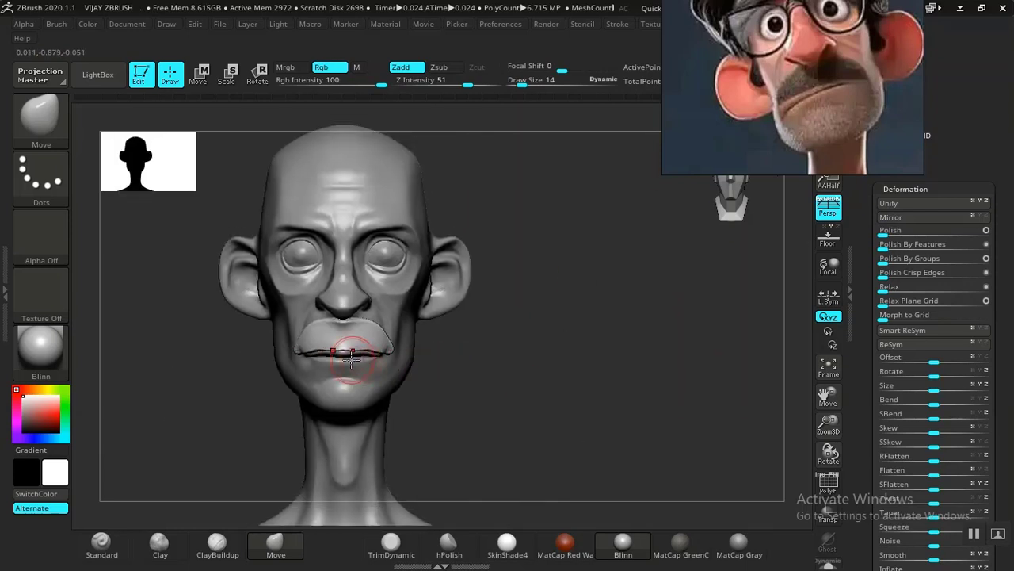
{"action": "key", "text": "bracketright"}
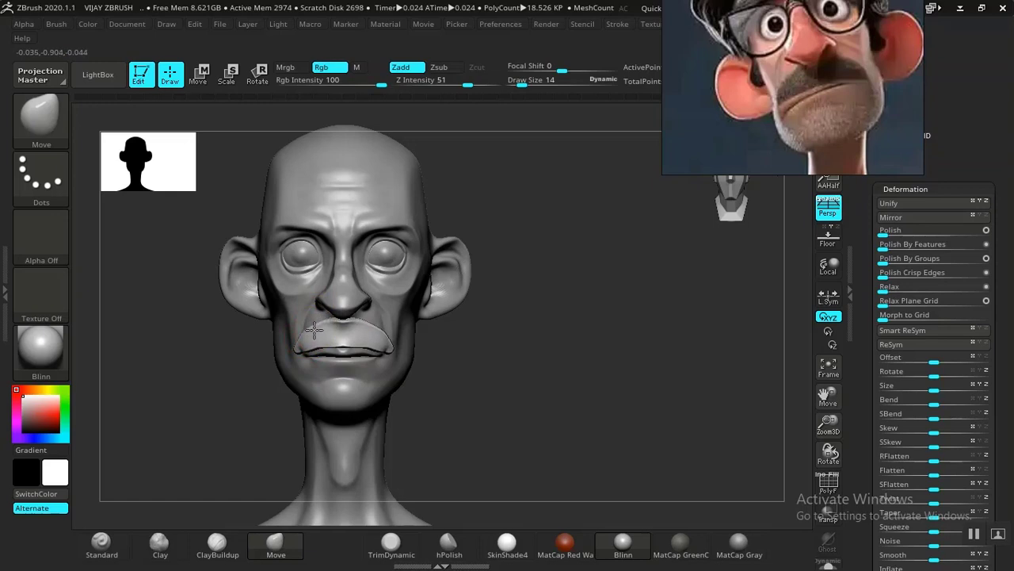
{"action": "left_click_drag", "start_coordinate": [314, 330], "coordinate": [315, 323]}
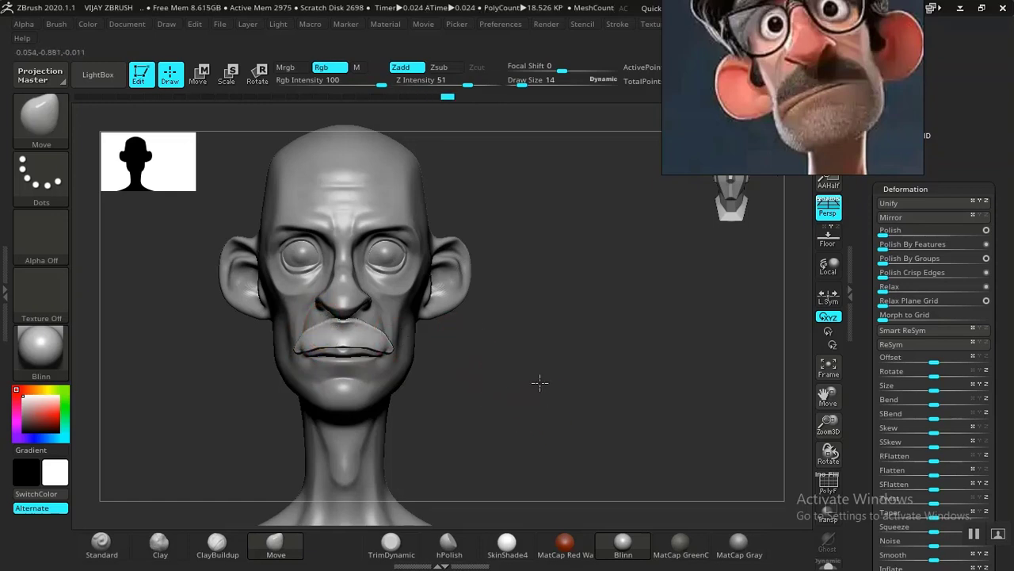
Refine the moustache's upper edge under the nose and its outer end from a three-quarter view
{"action": "mouse_move", "coordinate": [538, 417]}
{"action": "left_mouse_down", "text": "alt"}
{"action": "mouse_move", "coordinate": [544, 407]}
{"action": "mouse_move", "coordinate": [576, 428]}
{"action": "mouse_move", "coordinate": [578, 419]}
{"action": "left_mouse_up", "text": "alt"}
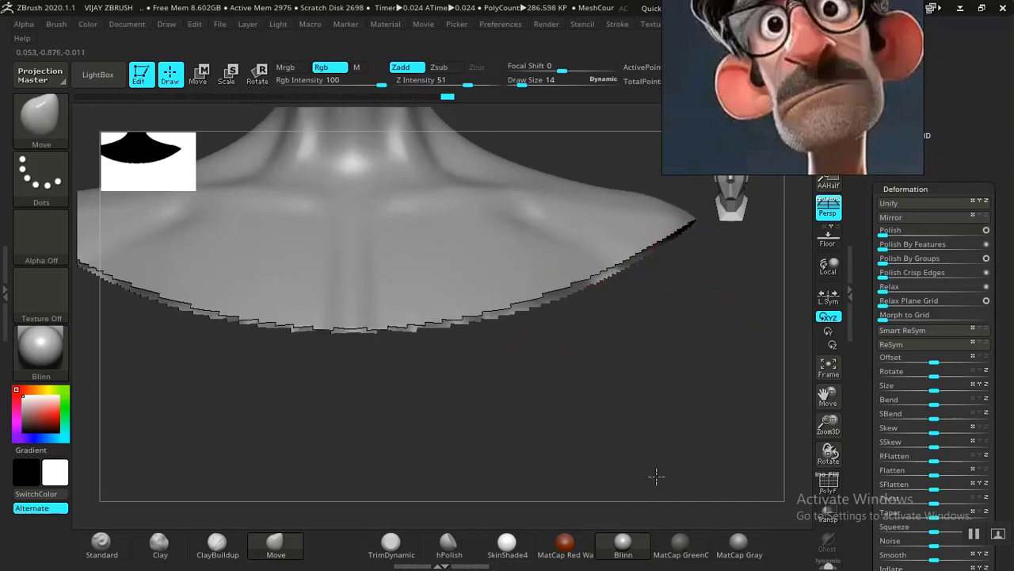
{"action": "left_click_drag", "start_coordinate": [656, 477], "coordinate": [654, 487], "text": "alt"}
{"action": "left_click_drag", "start_coordinate": [636, 301], "coordinate": [632, 467], "text": "alt"}
{"action": "mouse_move", "coordinate": [627, 381]}
{"action": "left_mouse_down"}
{"action": "mouse_move", "coordinate": [609, 390]}
{"action": "mouse_move", "coordinate": [620, 382]}
{"action": "mouse_move", "coordinate": [507, 337]}
{"action": "left_mouse_up"}
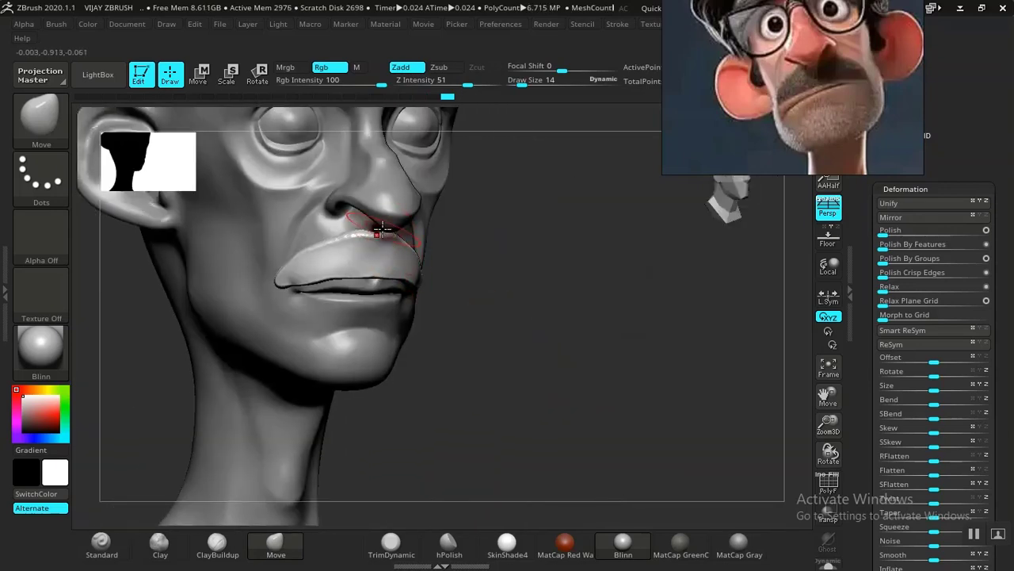
{"action": "left_click_drag", "start_coordinate": [381, 235], "coordinate": [377, 238]}
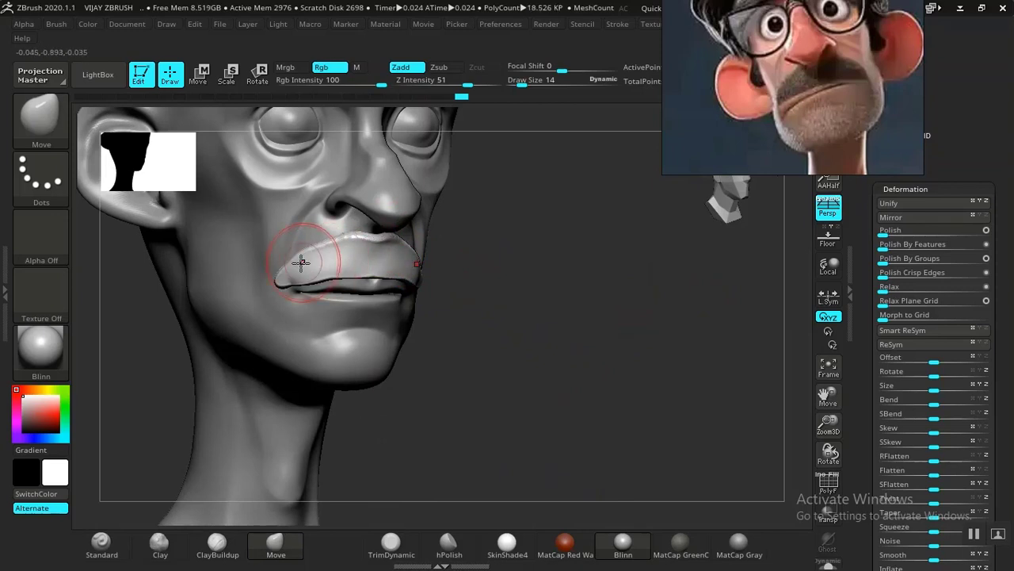
{"action": "left_click_drag", "start_coordinate": [298, 267], "coordinate": [300, 283]}
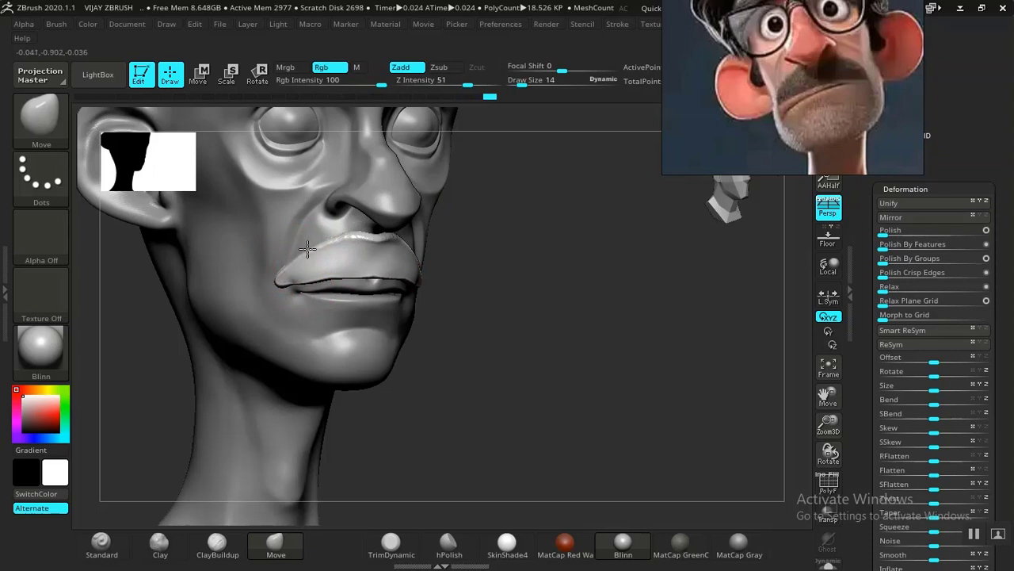
Move the reference image closer to the head and compare the moustache's shape from the front
{"action": "left_click_drag", "start_coordinate": [476, 270], "coordinate": [591, 281]}
{"action": "left_click_drag", "start_coordinate": [817, 120], "coordinate": [544, 103]}
{"action": "left_click_drag", "start_coordinate": [577, 421], "coordinate": [615, 410]}
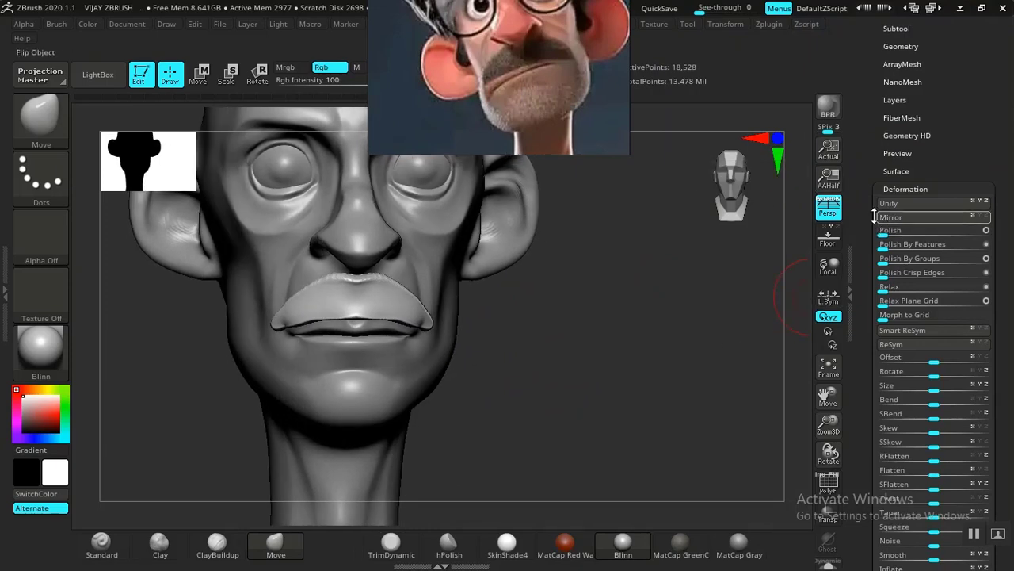
{"action": "left_click_drag", "start_coordinate": [870, 173], "coordinate": [870, 269]}
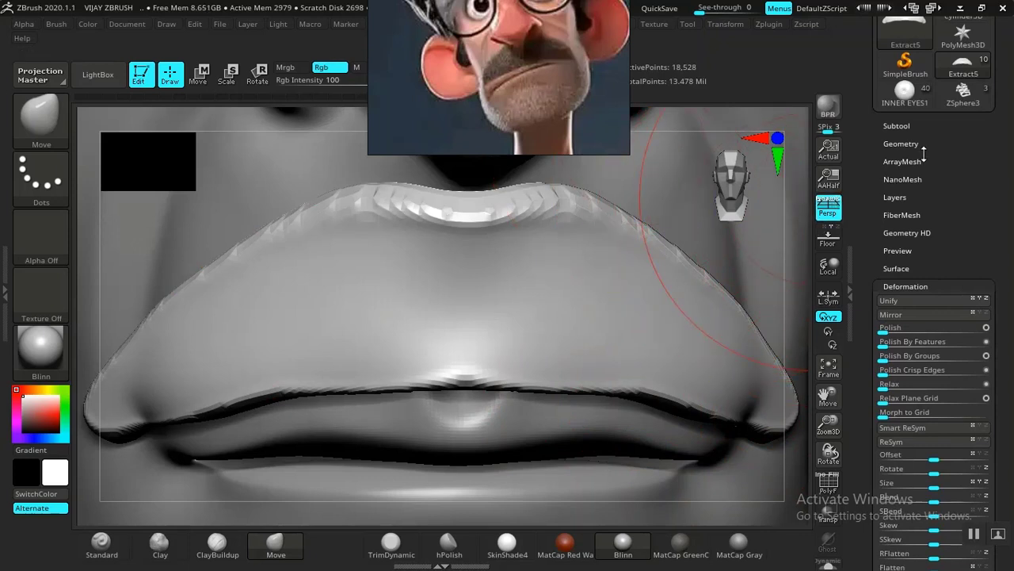
Try remeshing the moustache with DynaMesh at resolution 128
{"action": "left_click", "coordinate": [901, 143]}
{"action": "left_click_drag", "start_coordinate": [861, 262], "coordinate": [880, 347]}
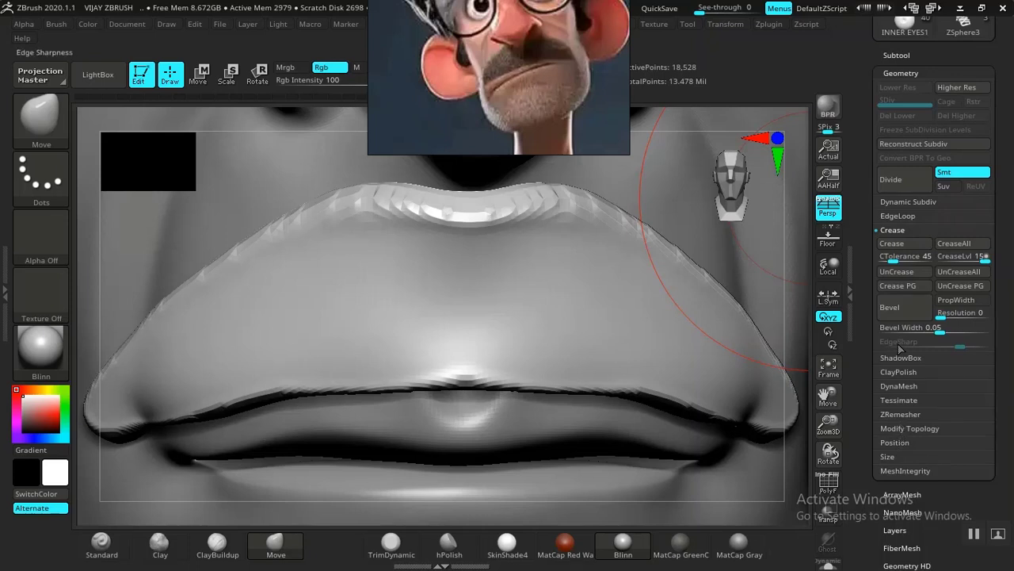
{"action": "left_click", "coordinate": [899, 387]}
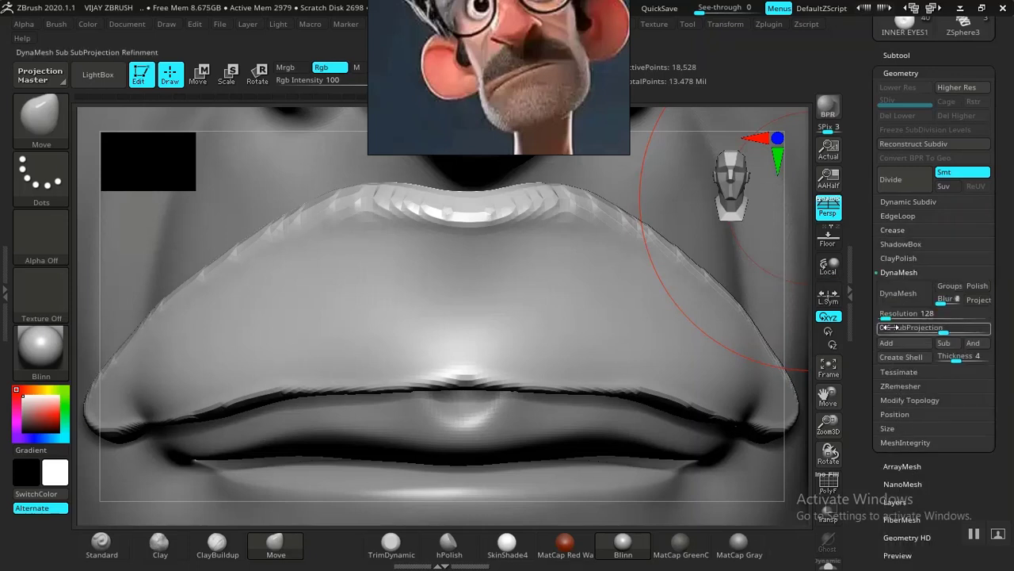
{"action": "left_click", "coordinate": [900, 293]}
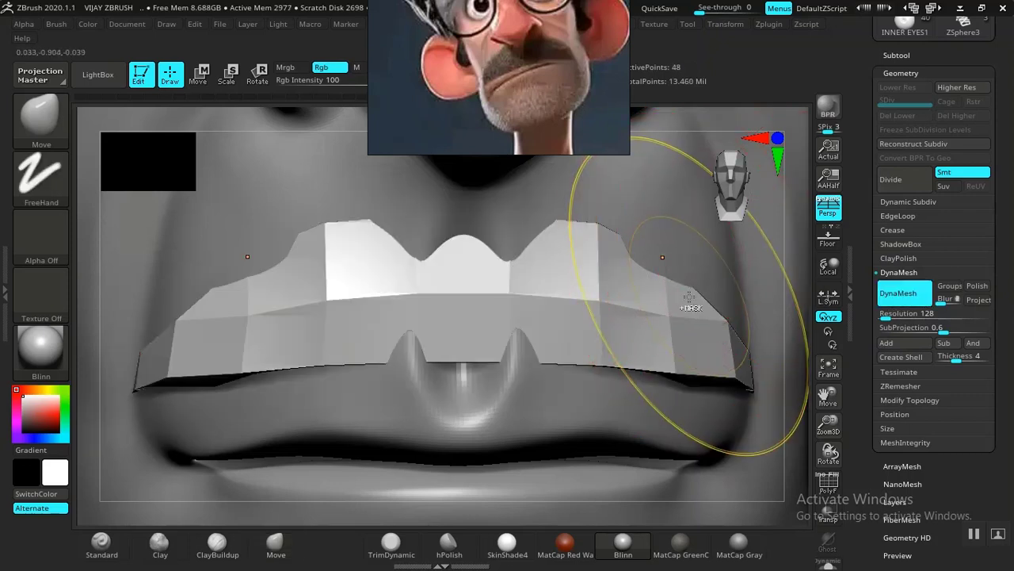
{"action": "key", "text": "ctrl+z"}
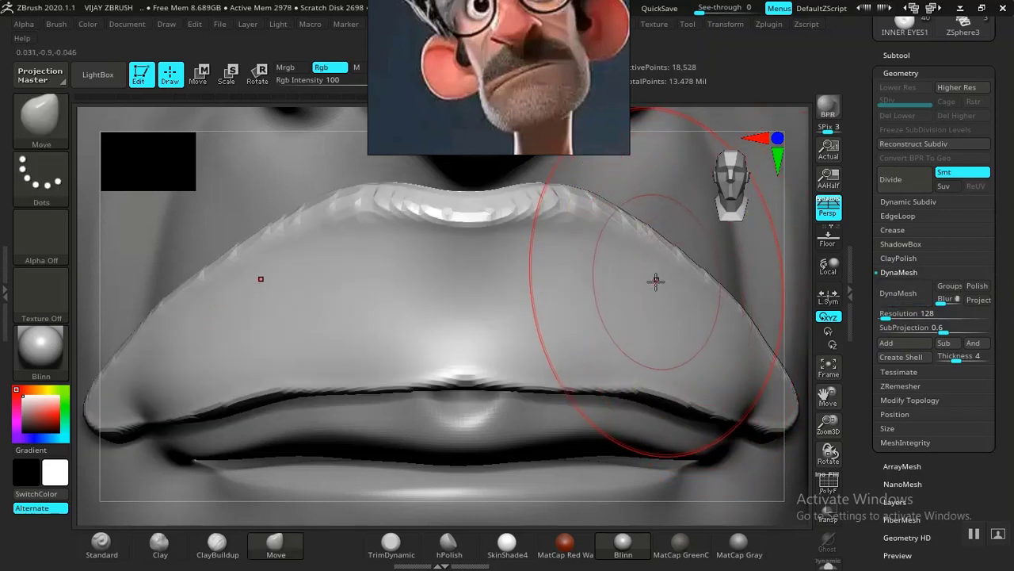
Try remeshing the moustache with DynaMesh at resolution 752
{"action": "key", "text": "bracketleft"}
{"action": "key", "text": "bracketleft"}
{"action": "key", "text": "bracketleft"}
{"action": "key", "text": "bracketleft"}
{"action": "key", "text": "bracketleft"}
{"action": "key", "text": "bracketleft"}
{"action": "key", "text": "bracketleft"}
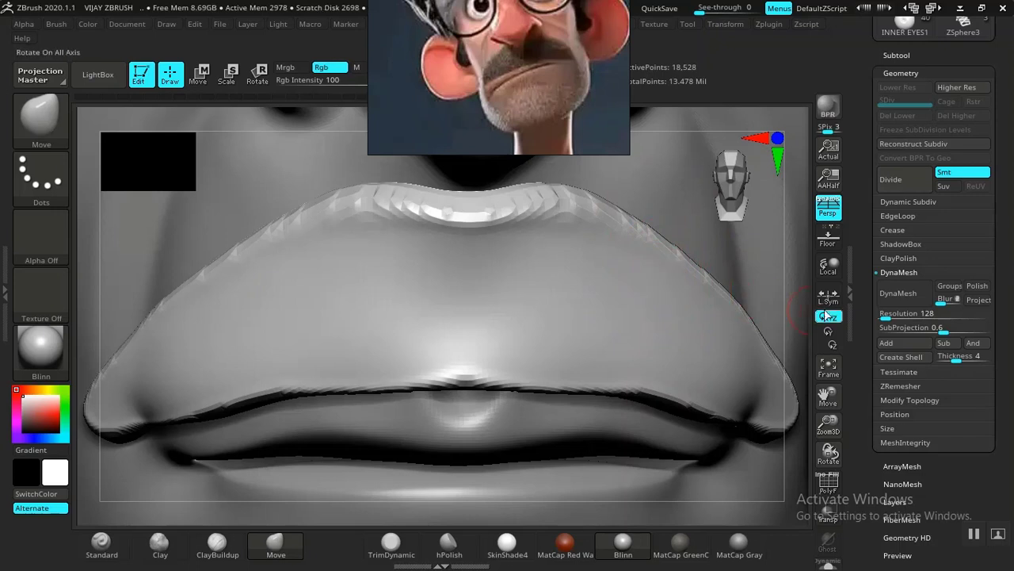
{"action": "left_click_drag", "start_coordinate": [882, 314], "coordinate": [902, 314]}
{"action": "left_click", "coordinate": [889, 297]}
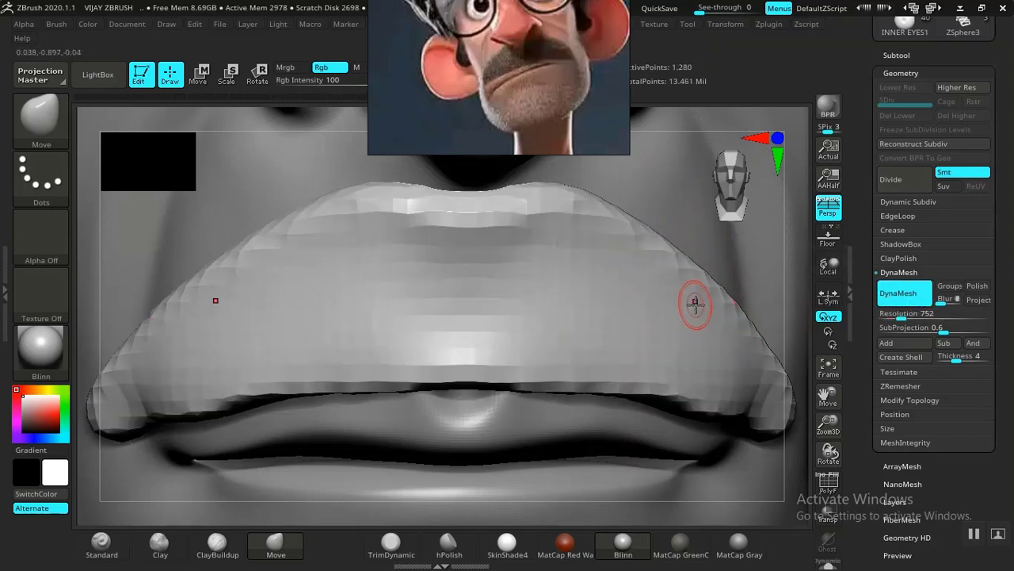
{"action": "key", "text": "ctrl+z"}
Remesh the moustache with DynaMesh at resolution 1160
{"action": "left_click_drag", "start_coordinate": [888, 316], "coordinate": [910, 316]}
{"action": "left_click", "coordinate": [895, 292]}
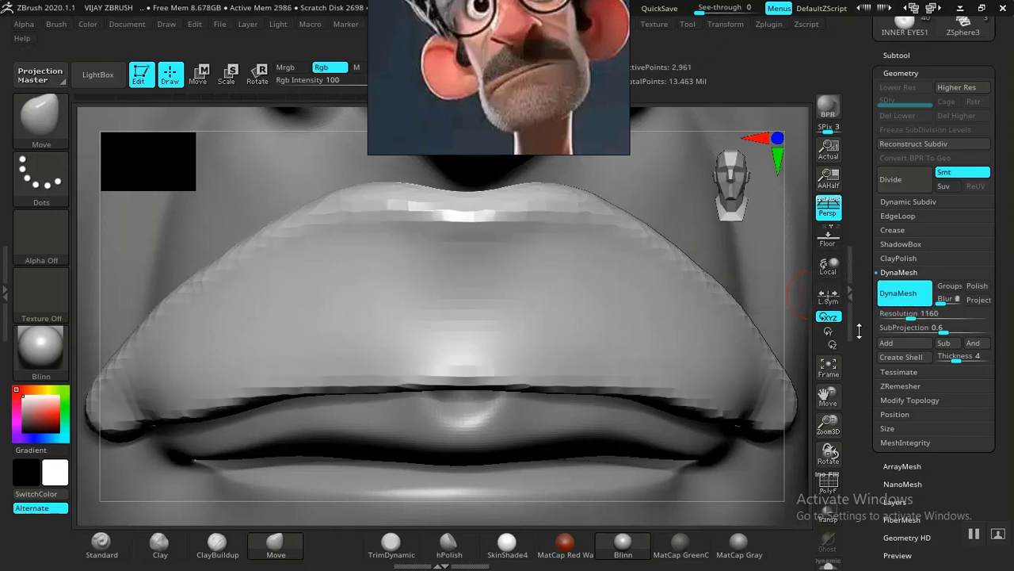
Remesh the moustache again with DynaMesh at resolution 2112 and subdivide it once with smoothing
{"action": "left_click_drag", "start_coordinate": [859, 332], "coordinate": [933, 314]}
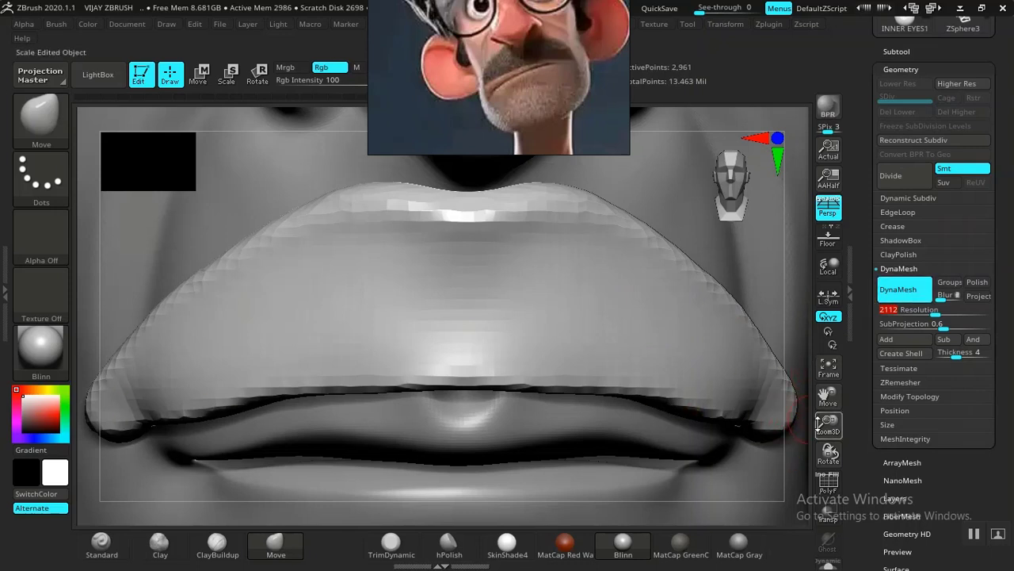
{"action": "key", "text": "f"}
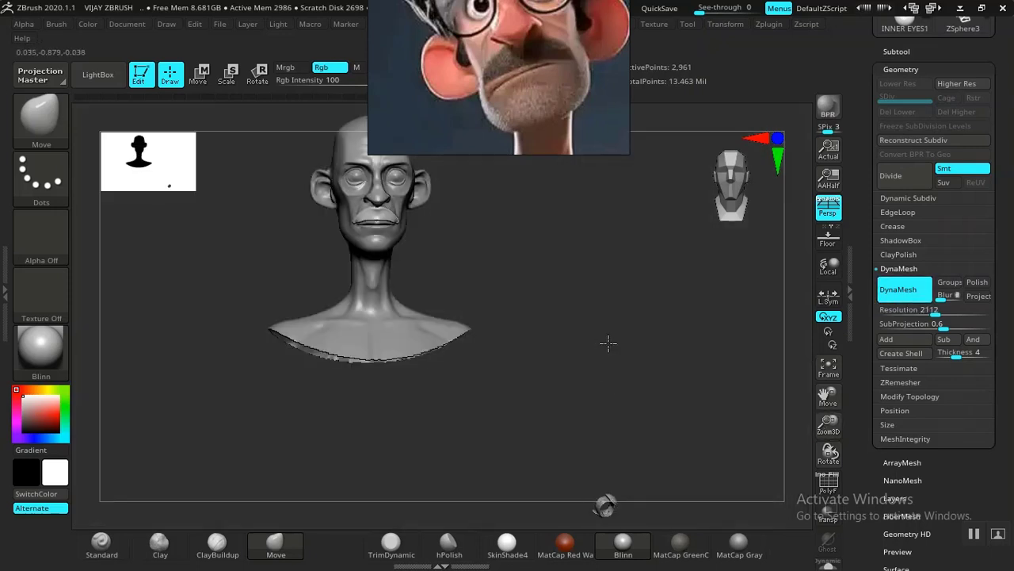
{"action": "left_click_drag", "start_coordinate": [608, 343], "coordinate": [640, 393], "text": "alt"}
{"action": "left_click_drag", "start_coordinate": [642, 252], "coordinate": [654, 362], "text": "alt"}
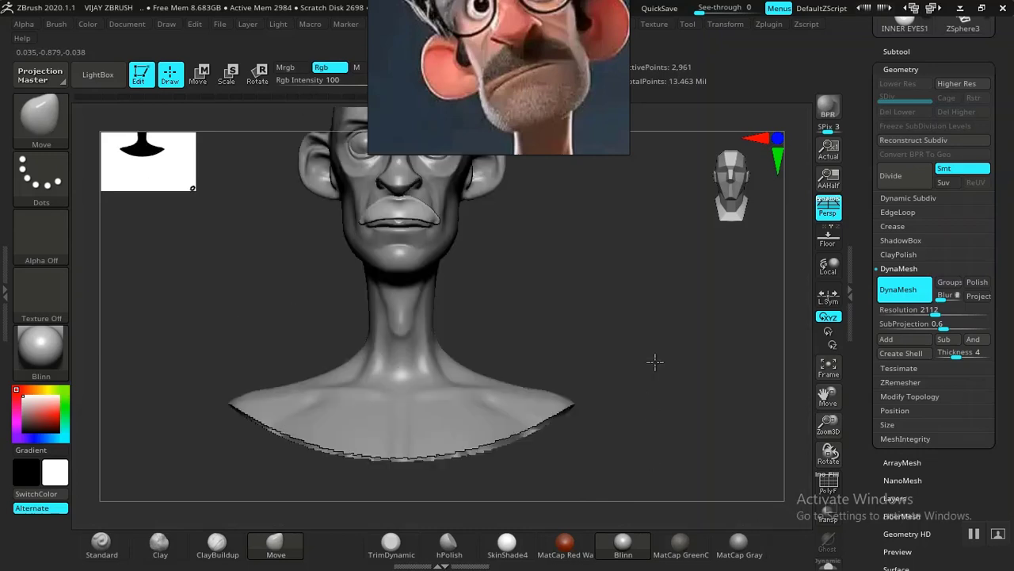
{"action": "key", "text": "ctrl"}
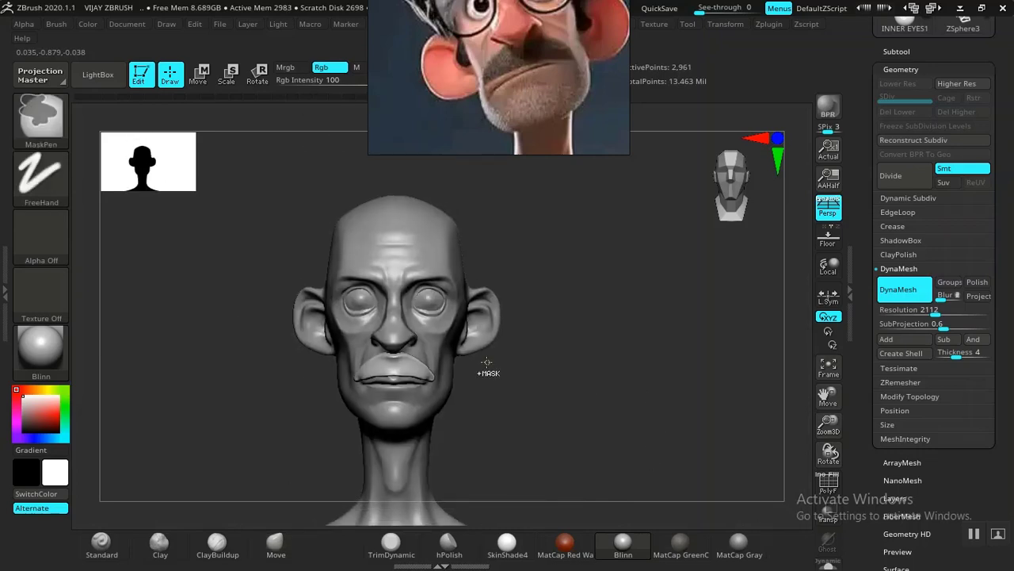
{"action": "left_click_drag", "start_coordinate": [576, 378], "coordinate": [614, 412], "text": "alt"}
{"action": "left_click_drag", "start_coordinate": [606, 341], "coordinate": [610, 491], "text": "alt"}
{"action": "left_click_drag", "start_coordinate": [507, 163], "coordinate": [528, 303], "text": "alt"}
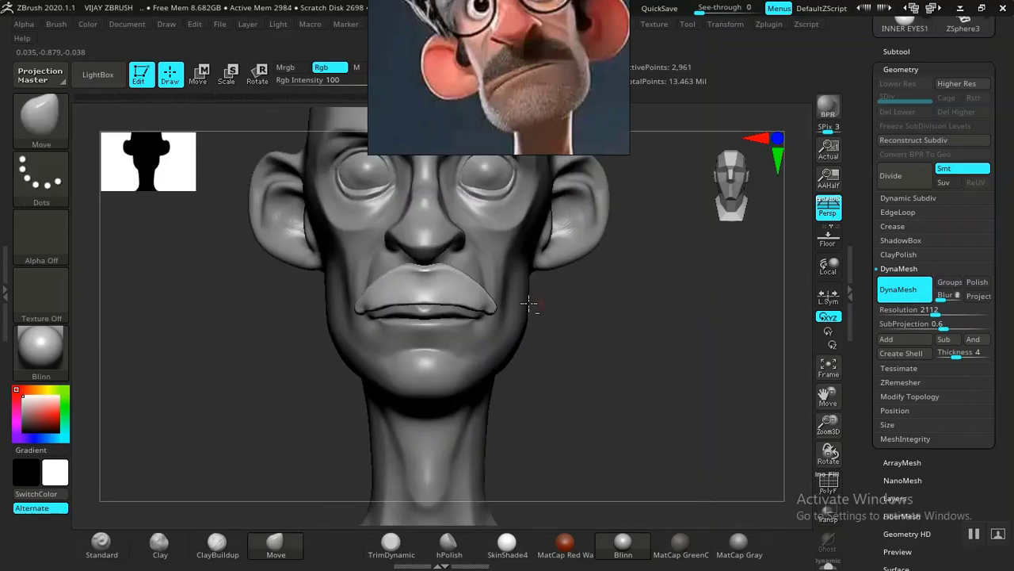
{"action": "key", "text": "shift"}
{"action": "key", "text": "ctrl"}
{"action": "left_click_drag", "start_coordinate": [625, 313], "coordinate": [654, 375], "text": "ctrl"}
{"action": "mouse_move", "coordinate": [596, 316]}
{"action": "left_mouse_down"}
{"action": "mouse_move", "coordinate": [630, 356]}
{"action": "mouse_move", "coordinate": [600, 346]}
{"action": "left_mouse_up"}
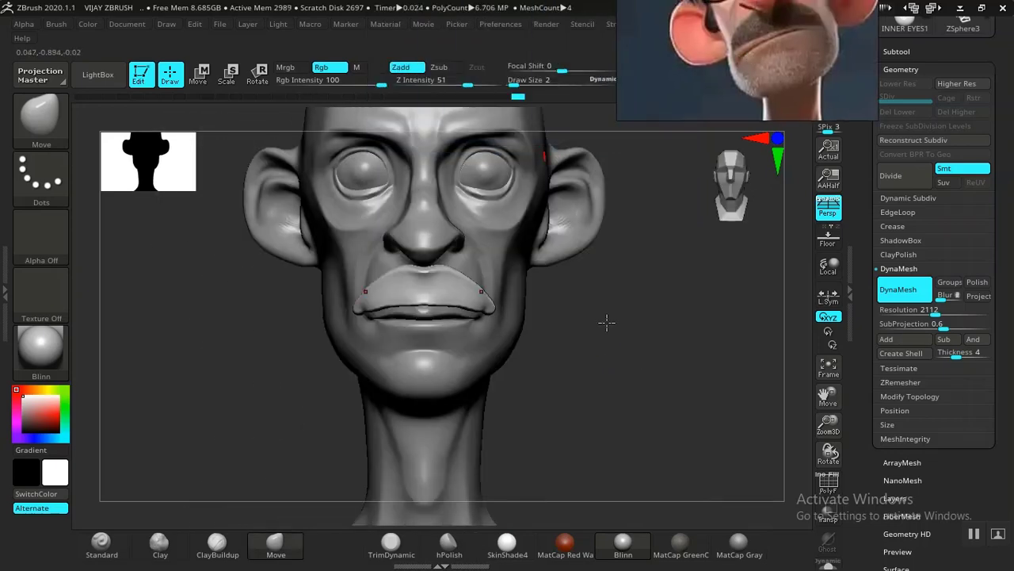
{"action": "left_click", "coordinate": [891, 175]}
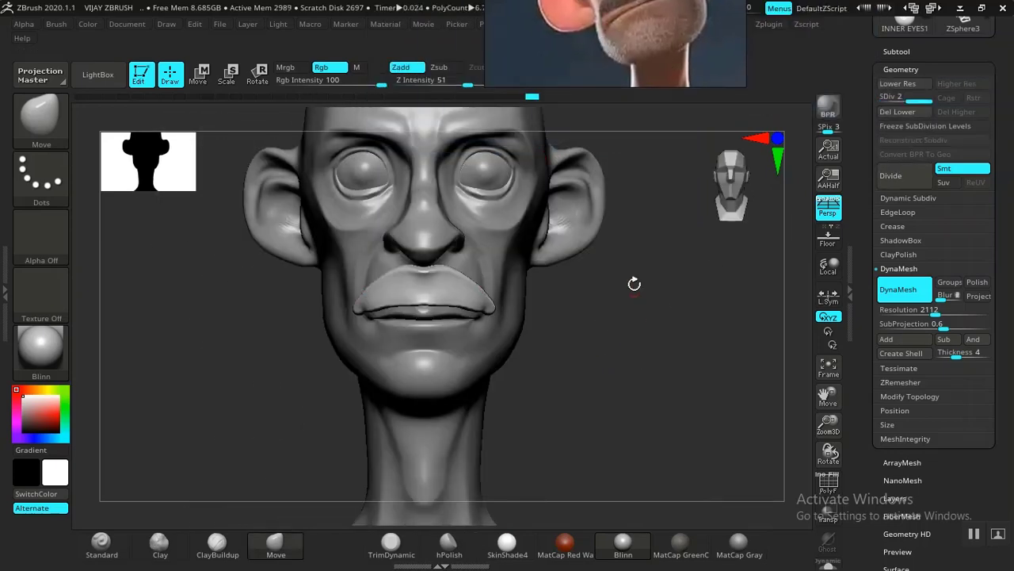
Move the reference image out of the way and examine the moustache's shape against it from the front
{"action": "left_click_drag", "start_coordinate": [430, 66], "coordinate": [274, 99]}
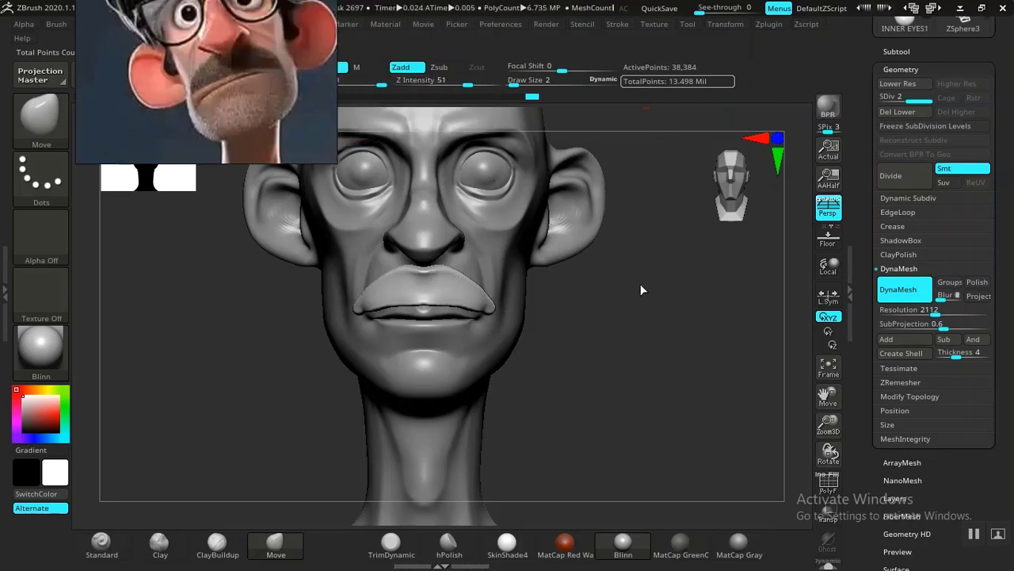
{"action": "mouse_move", "coordinate": [641, 286]}
{"action": "left_mouse_down"}
{"action": "mouse_move", "coordinate": [657, 306]}
{"action": "mouse_move", "coordinate": [648, 341]}
{"action": "mouse_move", "coordinate": [670, 385]}
{"action": "mouse_move", "coordinate": [629, 231]}
{"action": "left_mouse_up"}
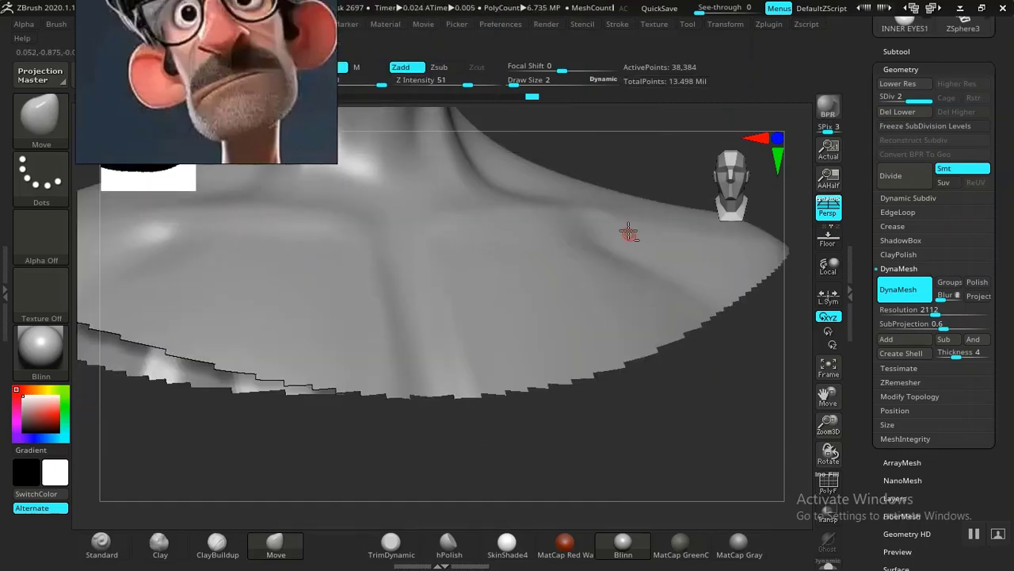
{"action": "left_click_drag", "start_coordinate": [626, 163], "coordinate": [688, 523], "text": "alt"}
{"action": "left_click_drag", "start_coordinate": [714, 394], "coordinate": [686, 501], "text": "shift"}
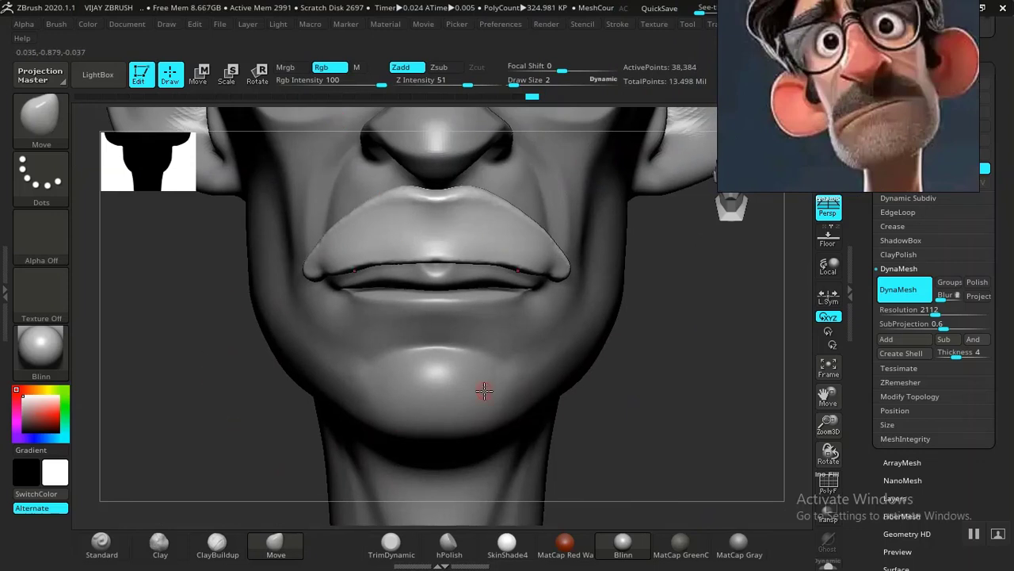
{"action": "mouse_move", "coordinate": [649, 417]}
{"action": "left_mouse_down"}
{"action": "mouse_move", "coordinate": [661, 415]}
{"action": "mouse_move", "coordinate": [644, 414]}
{"action": "left_mouse_up"}
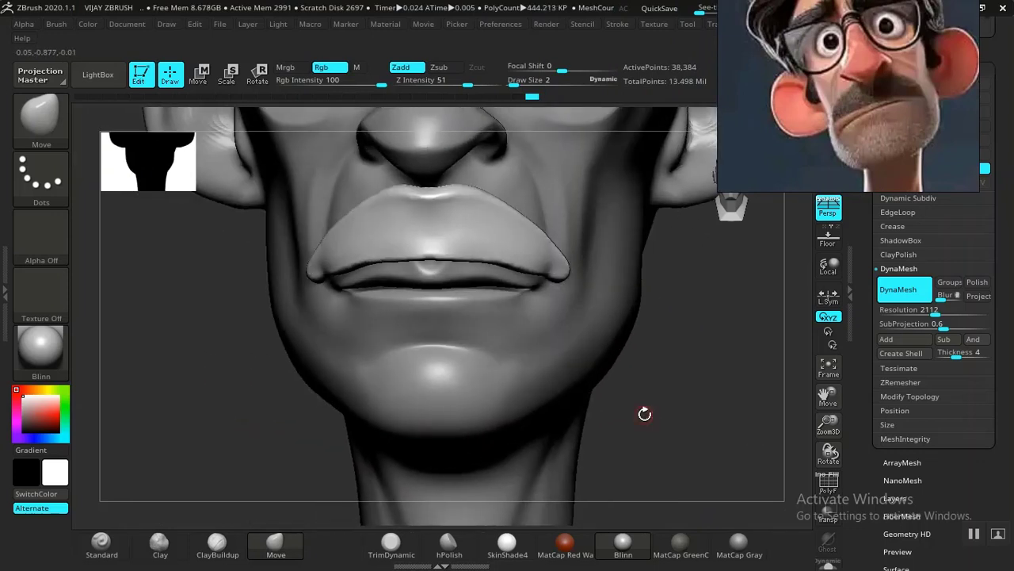
{"action": "mouse_move", "coordinate": [704, 377]}
{"action": "left_mouse_down", "text": "alt"}
{"action": "mouse_move", "coordinate": [679, 505]}
{"action": "mouse_move", "coordinate": [697, 415]}
{"action": "mouse_move", "coordinate": [705, 459]}
{"action": "mouse_move", "coordinate": [724, 389]}
{"action": "mouse_move", "coordinate": [716, 407]}
{"action": "mouse_move", "coordinate": [741, 449]}
{"action": "mouse_move", "coordinate": [697, 524]}
{"action": "left_mouse_up", "text": "alt"}
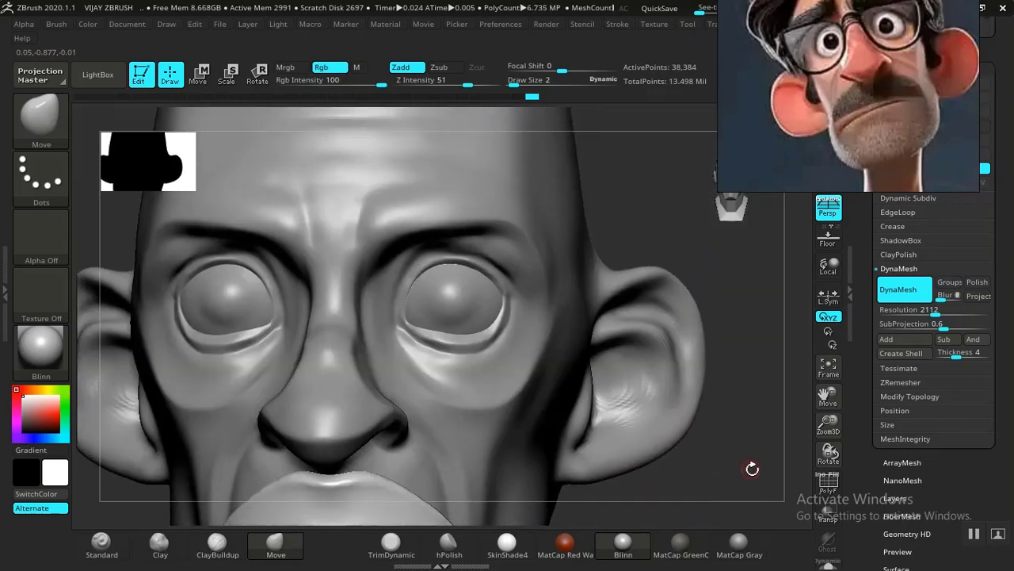
{"action": "left_click_drag", "start_coordinate": [753, 468], "coordinate": [783, 325], "text": "alt"}
{"action": "mouse_move", "coordinate": [731, 446]}
{"action": "left_mouse_down", "text": "alt"}
{"action": "mouse_move", "coordinate": [767, 361]}
{"action": "mouse_move", "coordinate": [729, 455]}
{"action": "left_mouse_up", "text": "alt"}
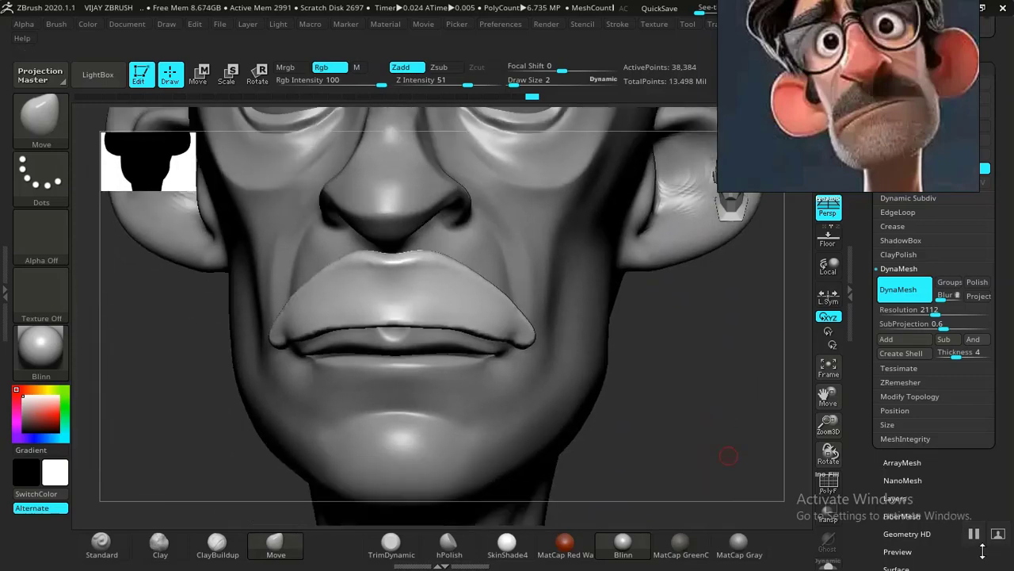
{"action": "left_click_drag", "start_coordinate": [661, 448], "coordinate": [669, 443]}
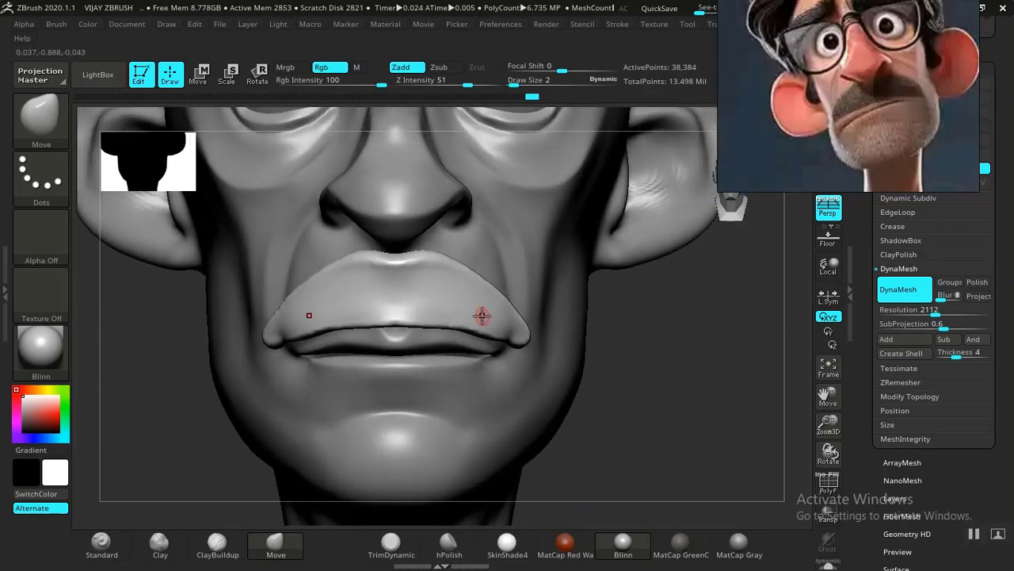
Load the ZBGs controlled fur brush from the LightBox brush library
{"action": "left_click", "coordinate": [97, 82]}
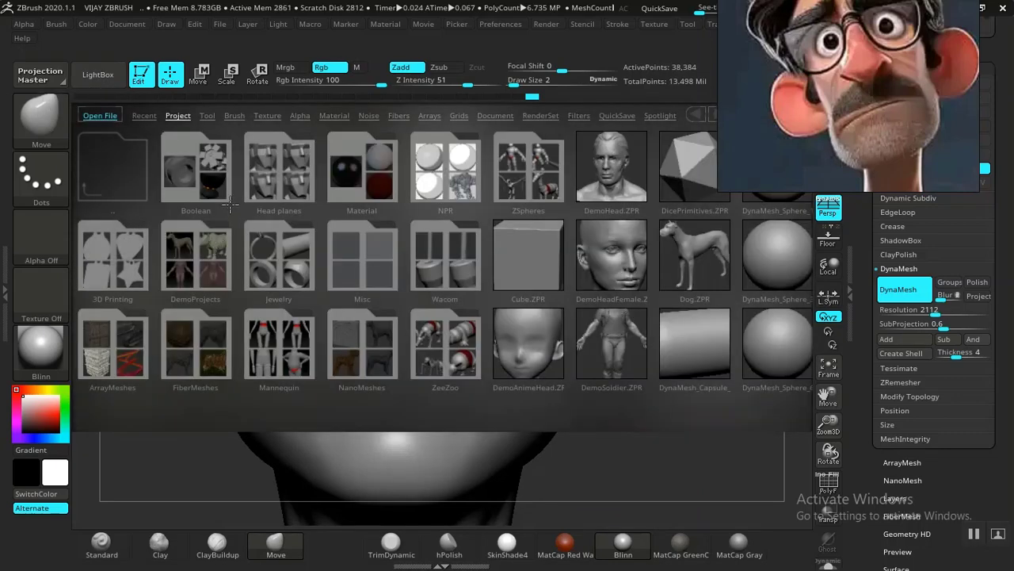
{"action": "left_click", "coordinate": [234, 115]}
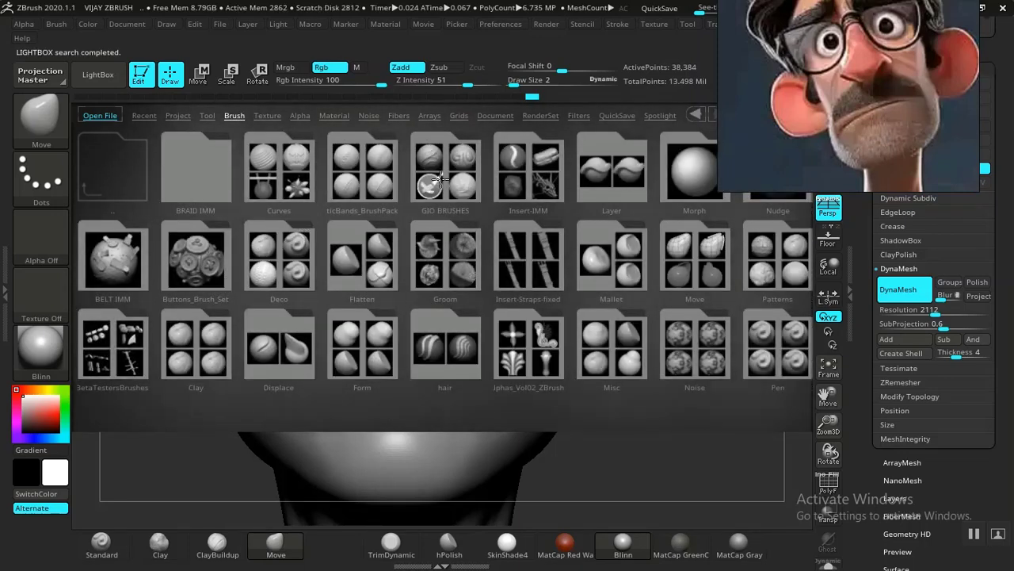
{"action": "double_click", "coordinate": [444, 184]}
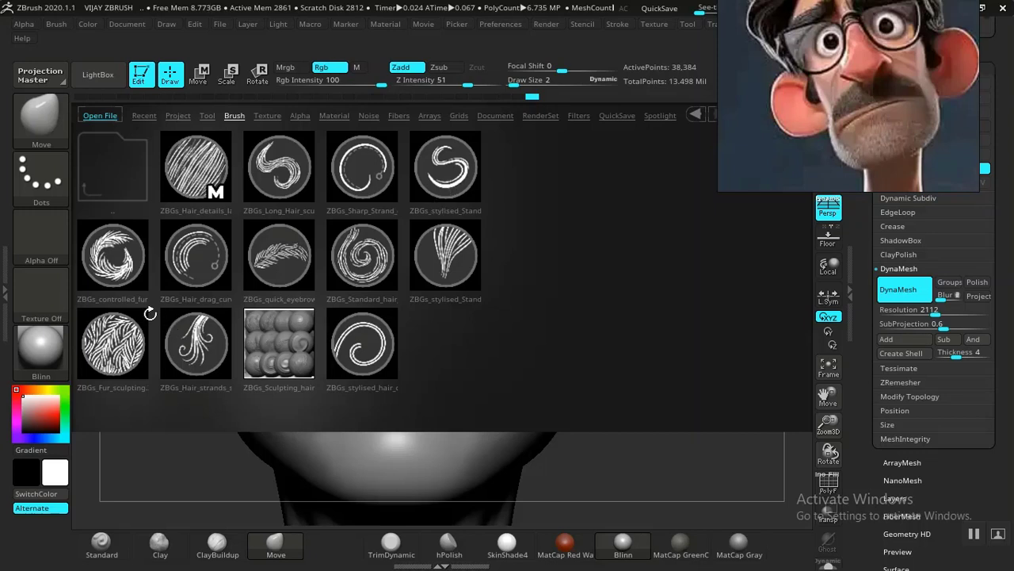
{"action": "double_click", "coordinate": [115, 263]}
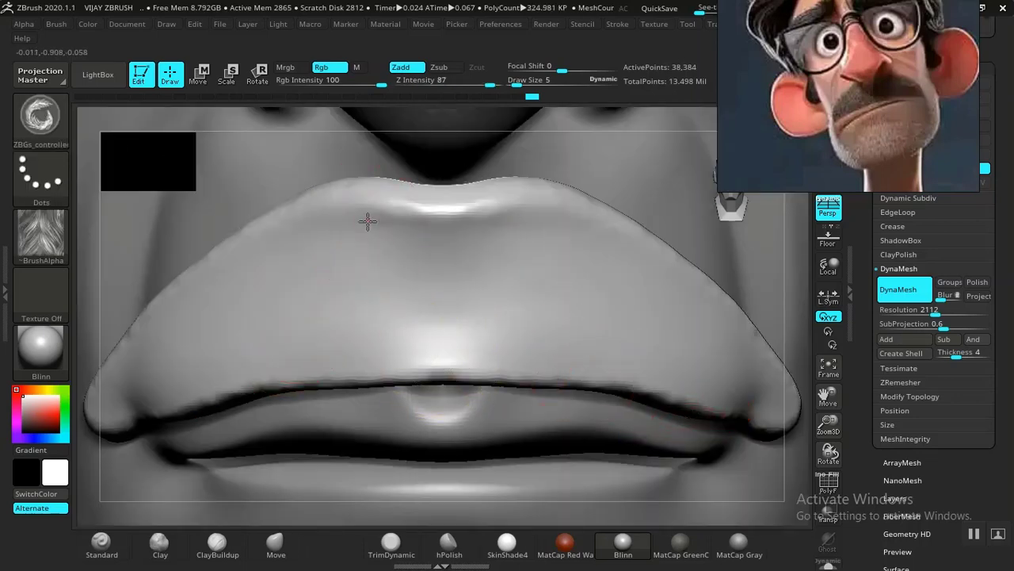
Try symmetrical fur strokes running from the nose down toward the moustache's lower edge at draw size 5
{"action": "left_click_drag", "start_coordinate": [367, 220], "coordinate": [298, 319]}
{"action": "key", "text": "ctrl+z"}
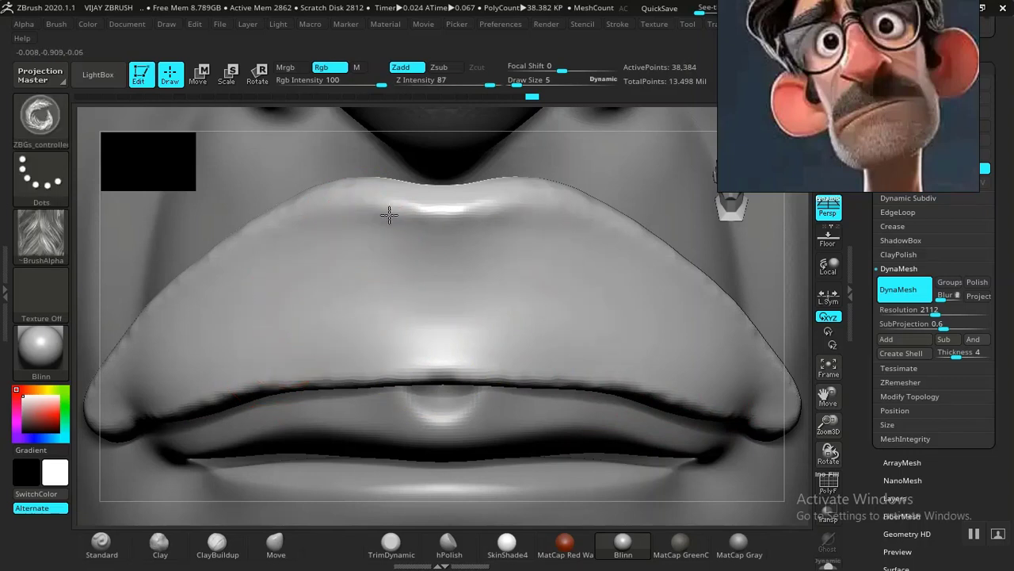
{"action": "mouse_move", "coordinate": [389, 215]}
{"action": "left_mouse_down"}
{"action": "mouse_move", "coordinate": [246, 364]}
{"action": "mouse_move", "coordinate": [259, 346]}
{"action": "left_mouse_up"}
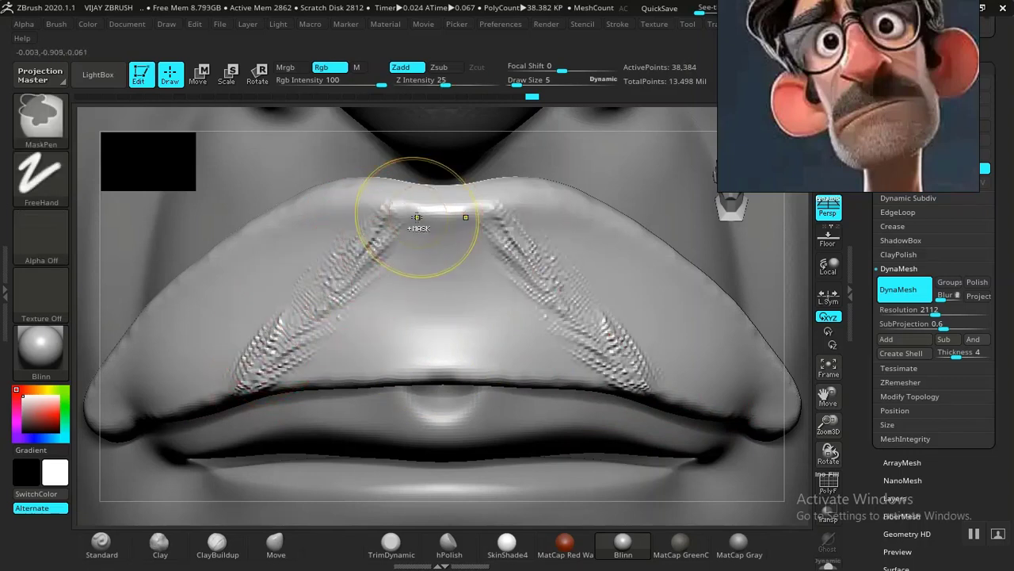
{"action": "key", "text": "ctrl+z"}
{"action": "mouse_move", "coordinate": [405, 220]}
{"action": "left_mouse_down"}
{"action": "mouse_move", "coordinate": [242, 357]}
{"action": "mouse_move", "coordinate": [249, 353]}
{"action": "left_mouse_up"}
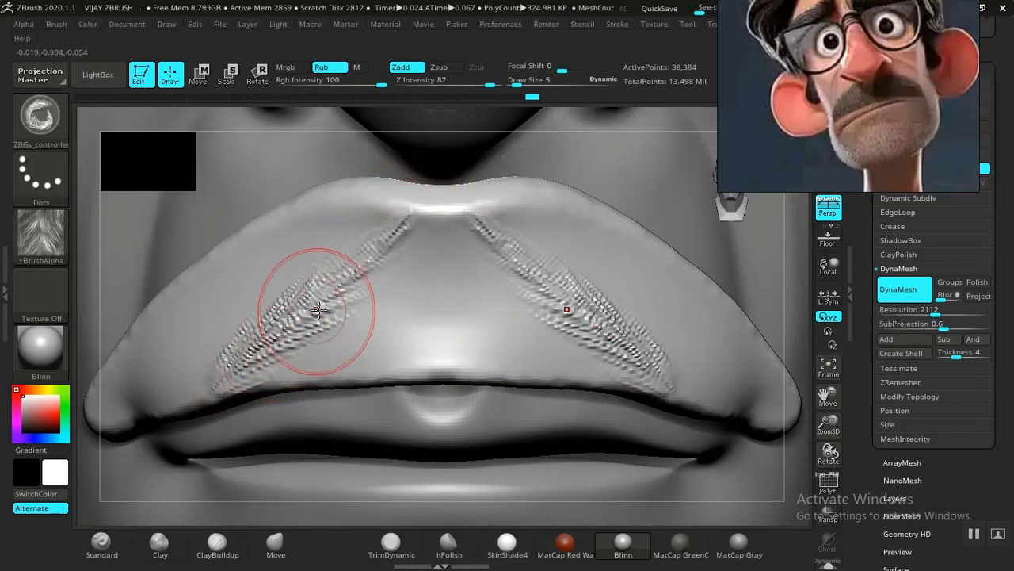
{"action": "key", "text": "ctrl+z"}
Enlarge the fur brush to draw size 7 and subdivide the moustache once more
{"action": "key", "text": "bracketright"}
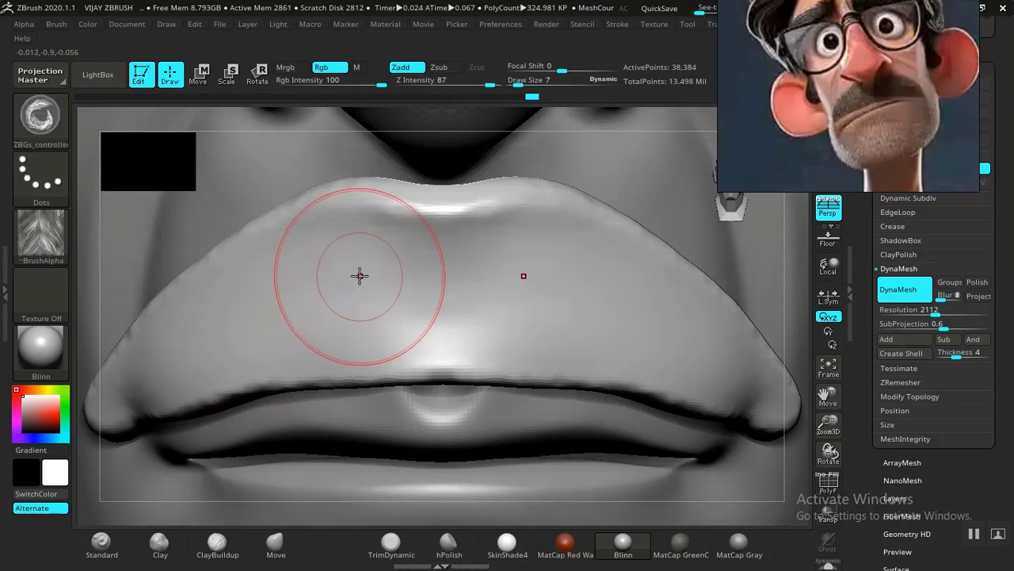
{"action": "mouse_move", "coordinate": [397, 211]}
{"action": "left_mouse_down"}
{"action": "mouse_move", "coordinate": [382, 335]}
{"action": "mouse_move", "coordinate": [372, 224]}
{"action": "mouse_move", "coordinate": [288, 330]}
{"action": "mouse_move", "coordinate": [324, 220]}
{"action": "mouse_move", "coordinate": [229, 301]}
{"action": "mouse_move", "coordinate": [335, 257]}
{"action": "mouse_move", "coordinate": [349, 266]}
{"action": "mouse_move", "coordinate": [317, 280]}
{"action": "left_mouse_up"}
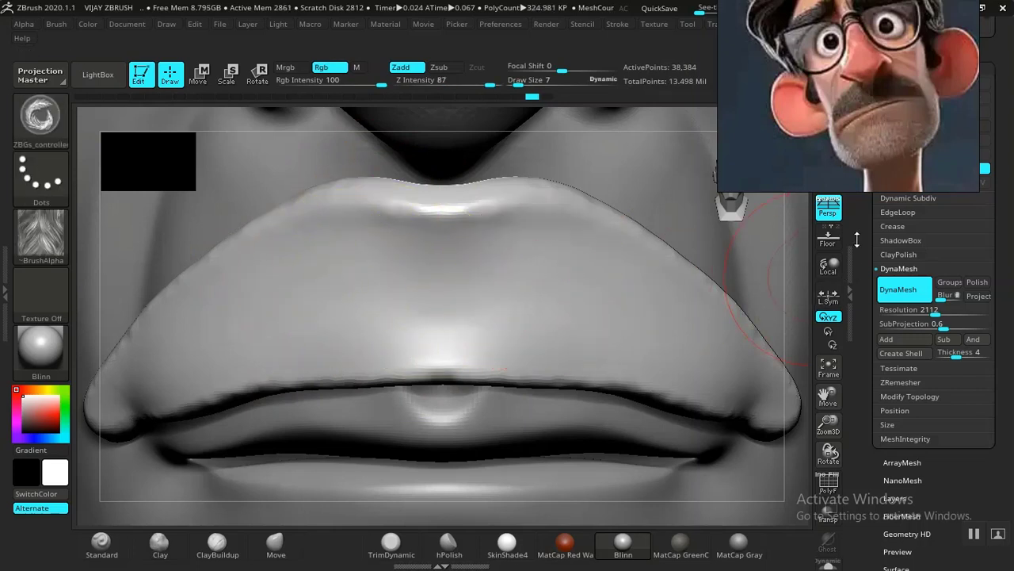
{"action": "left_click_drag", "start_coordinate": [877, 190], "coordinate": [882, 199]}
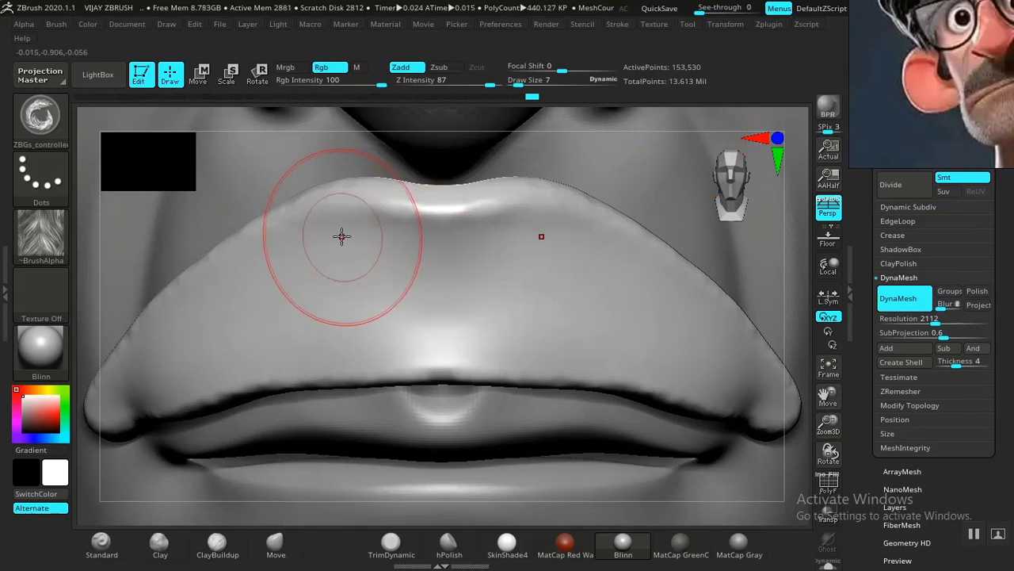
Sculpt symmetrical fur strokes across the upper part of the moustache, fanning outward from below the nose
{"action": "mouse_move", "coordinate": [342, 235]}
{"action": "left_mouse_down"}
{"action": "mouse_move", "coordinate": [332, 294]}
{"action": "mouse_move", "coordinate": [340, 256]}
{"action": "mouse_move", "coordinate": [330, 228]}
{"action": "left_mouse_up"}
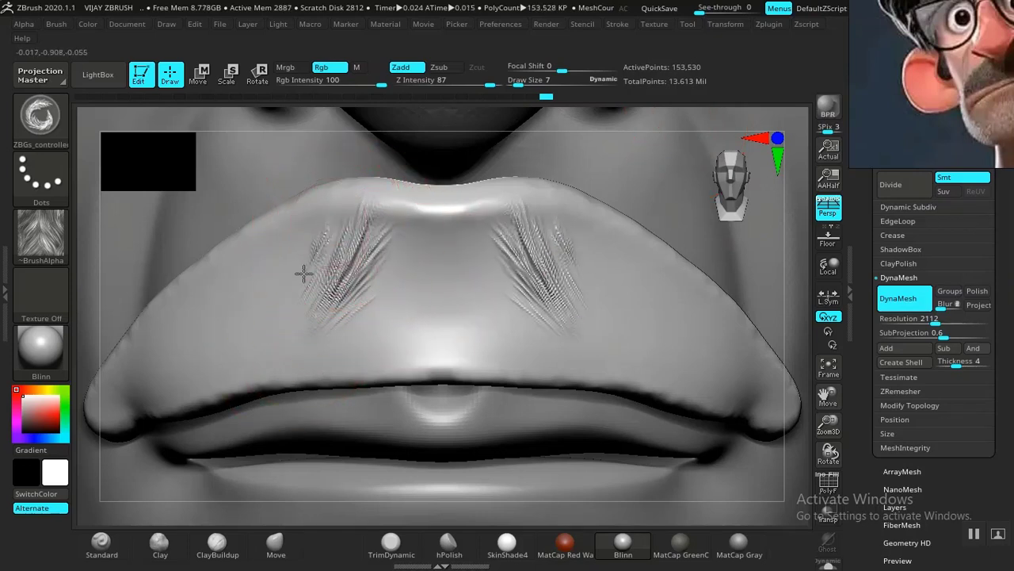
{"action": "mouse_move", "coordinate": [304, 273]}
{"action": "left_mouse_down"}
{"action": "mouse_move", "coordinate": [281, 262]}
{"action": "mouse_move", "coordinate": [326, 227]}
{"action": "mouse_move", "coordinate": [322, 211]}
{"action": "mouse_move", "coordinate": [209, 294]}
{"action": "mouse_move", "coordinate": [238, 275]}
{"action": "mouse_move", "coordinate": [404, 226]}
{"action": "mouse_move", "coordinate": [401, 262]}
{"action": "mouse_move", "coordinate": [333, 331]}
{"action": "mouse_move", "coordinate": [285, 298]}
{"action": "mouse_move", "coordinate": [260, 238]}
{"action": "mouse_move", "coordinate": [233, 264]}
{"action": "mouse_move", "coordinate": [220, 342]}
{"action": "left_mouse_up"}
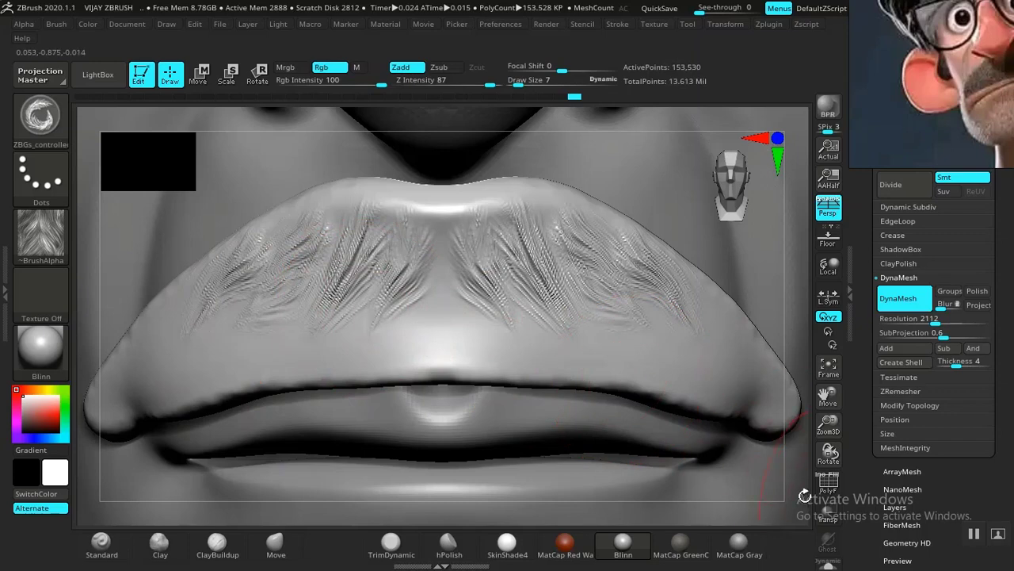
Raise the fur brush's Z intensity to 100 and sculpt symmetrical fur strokes along the moustache's side to its outer tip
{"action": "left_click_drag", "start_coordinate": [828, 452], "coordinate": [733, 424]}
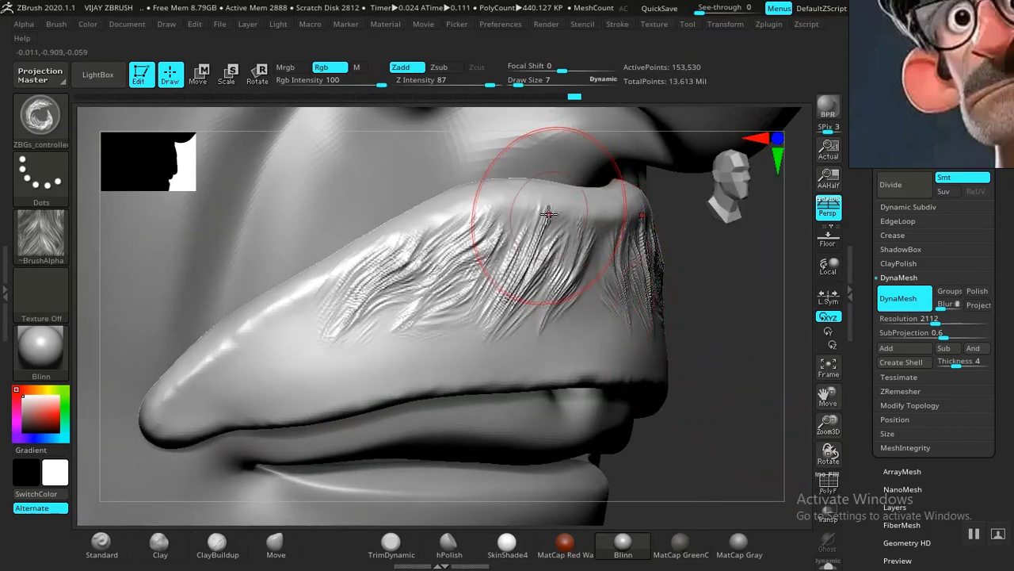
{"action": "left_click_drag", "start_coordinate": [491, 82], "coordinate": [504, 82]}
{"action": "mouse_move", "coordinate": [324, 290]}
{"action": "left_mouse_down"}
{"action": "mouse_move", "coordinate": [252, 378]}
{"action": "mouse_move", "coordinate": [252, 348]}
{"action": "mouse_move", "coordinate": [189, 407]}
{"action": "left_mouse_up"}
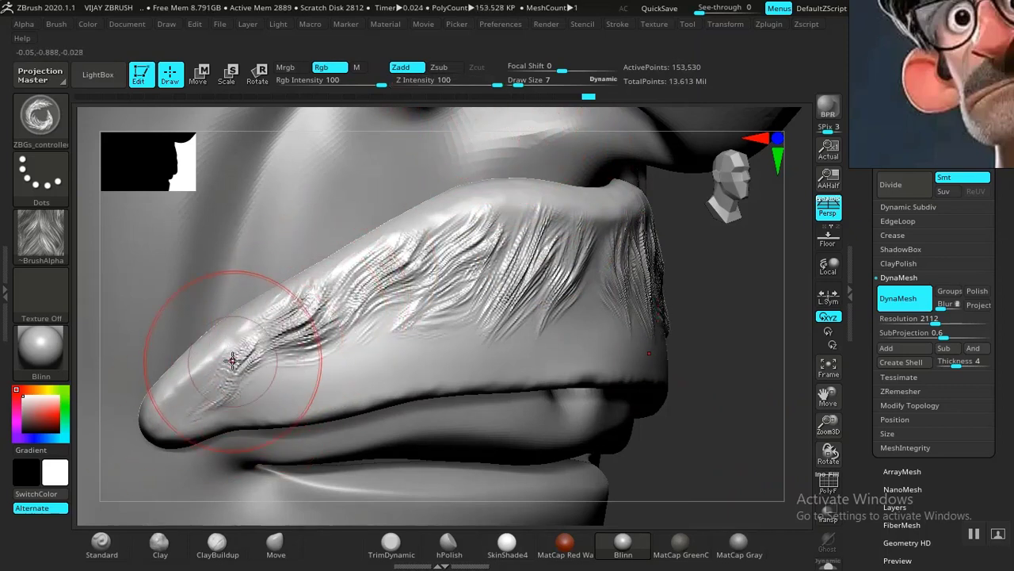
{"action": "left_click_drag", "start_coordinate": [232, 346], "coordinate": [165, 420]}
{"action": "left_click_drag", "start_coordinate": [292, 363], "coordinate": [255, 416]}
{"action": "left_click_drag", "start_coordinate": [380, 321], "coordinate": [320, 388]}
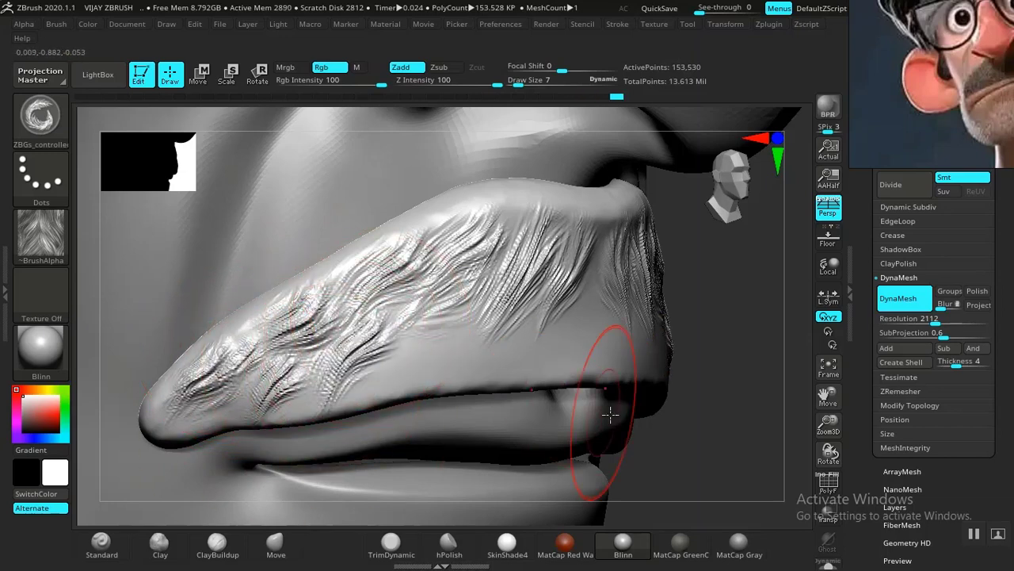
Extend the fur strokes over the lower half of the moustache's side, down to its bottom edge and outer tip
{"action": "mouse_move", "coordinate": [640, 445]}
{"action": "left_mouse_down"}
{"action": "mouse_move", "coordinate": [650, 444]}
{"action": "mouse_move", "coordinate": [574, 432]}
{"action": "left_mouse_up"}
{"action": "mouse_move", "coordinate": [414, 295]}
{"action": "left_mouse_down"}
{"action": "mouse_move", "coordinate": [384, 308]}
{"action": "mouse_move", "coordinate": [336, 376]}
{"action": "left_mouse_up"}
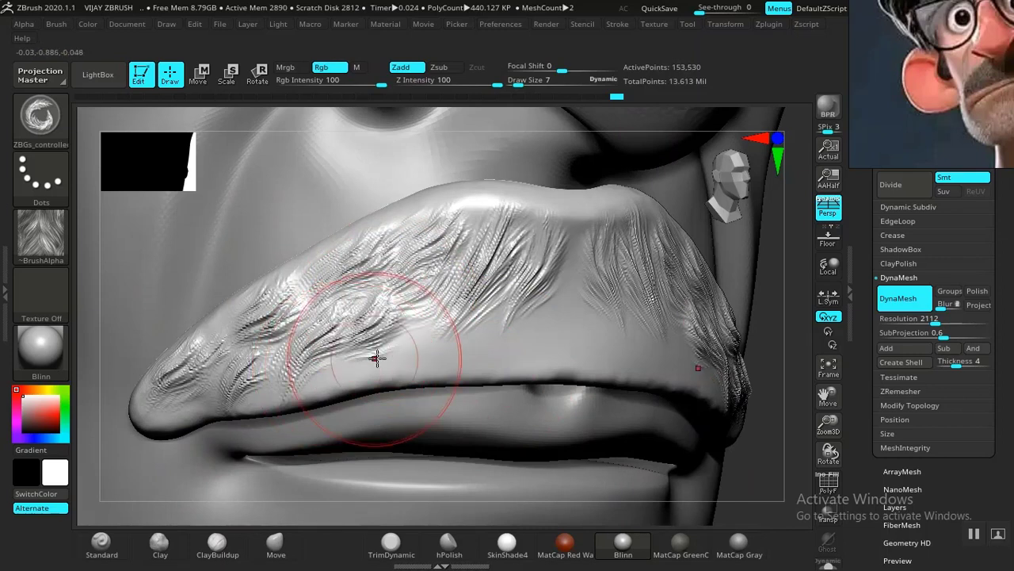
{"action": "left_click_drag", "start_coordinate": [436, 320], "coordinate": [387, 383]}
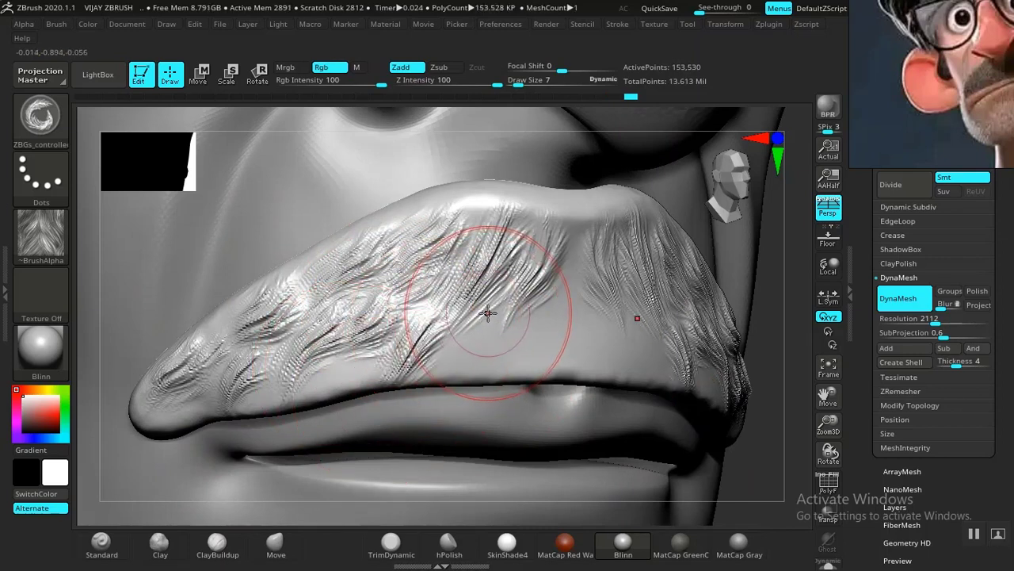
{"action": "left_click_drag", "start_coordinate": [494, 309], "coordinate": [455, 387]}
{"action": "mouse_move", "coordinate": [385, 347]}
{"action": "left_mouse_down"}
{"action": "mouse_move", "coordinate": [326, 396]}
{"action": "mouse_move", "coordinate": [274, 389]}
{"action": "mouse_move", "coordinate": [250, 403]}
{"action": "left_mouse_up"}
{"action": "left_click_drag", "start_coordinate": [209, 363], "coordinate": [165, 426]}
{"action": "left_click_drag", "start_coordinate": [249, 304], "coordinate": [167, 423]}
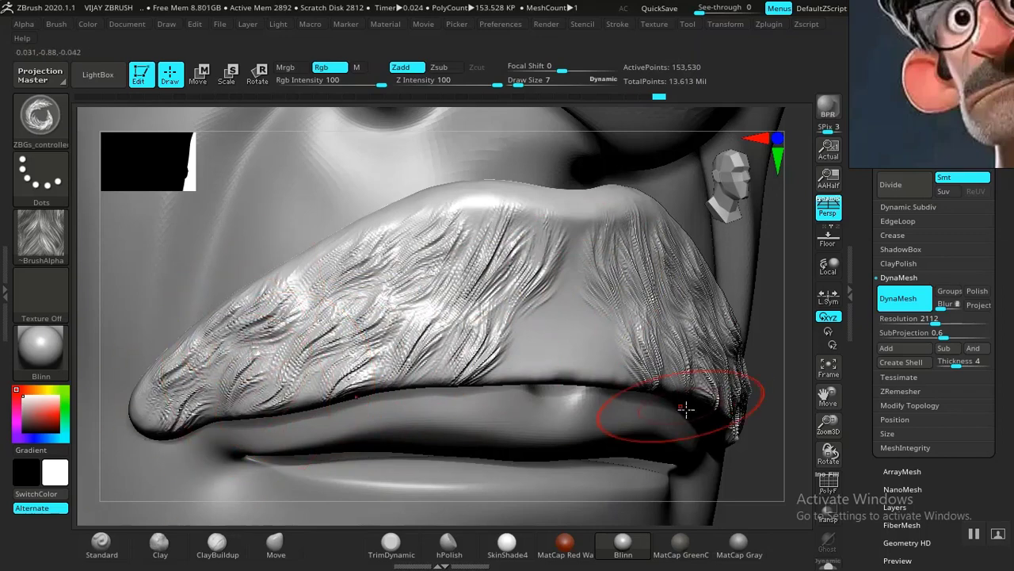
Thicken the fur on the outer side of the moustache with strokes from the upper edge toward the lower edge
{"action": "left_click_drag", "start_coordinate": [782, 466], "coordinate": [650, 396]}
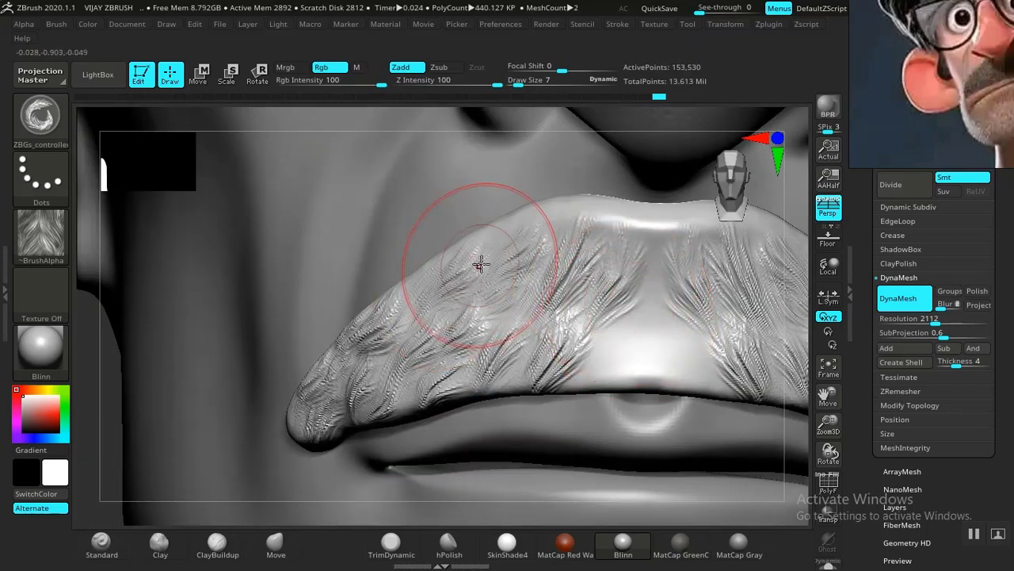
{"action": "mouse_move", "coordinate": [501, 229]}
{"action": "left_mouse_down"}
{"action": "mouse_move", "coordinate": [445, 277]}
{"action": "mouse_move", "coordinate": [436, 268]}
{"action": "mouse_move", "coordinate": [374, 327]}
{"action": "left_mouse_up"}
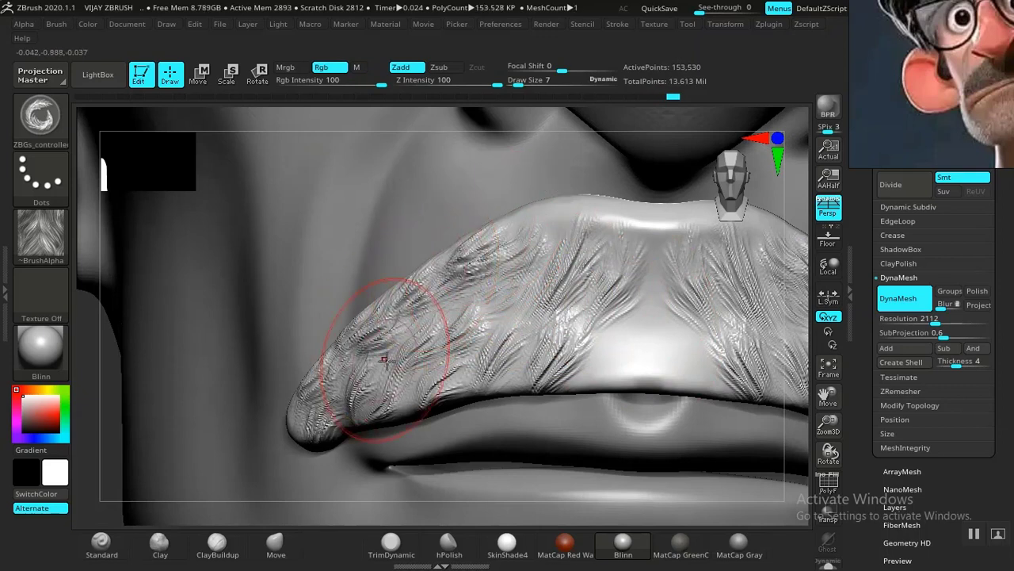
{"action": "left_click_drag", "start_coordinate": [486, 329], "coordinate": [416, 388]}
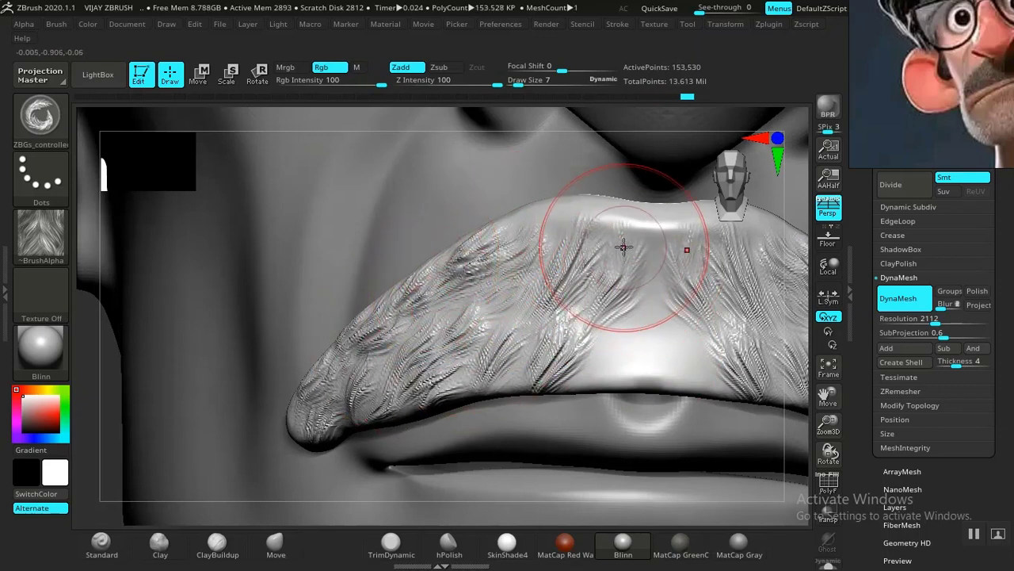
Fill the bare centre of the moustache below the nose with downward-fanning symmetrical fur strokes
{"action": "mouse_move", "coordinate": [636, 246]}
{"action": "left_mouse_down"}
{"action": "mouse_move", "coordinate": [612, 318]}
{"action": "mouse_move", "coordinate": [632, 324]}
{"action": "mouse_move", "coordinate": [619, 406]}
{"action": "left_mouse_up"}
{"action": "left_click_drag", "start_coordinate": [610, 340], "coordinate": [593, 393]}
{"action": "left_click_drag", "start_coordinate": [642, 241], "coordinate": [624, 313]}
{"action": "left_click_drag", "start_coordinate": [609, 208], "coordinate": [564, 245]}
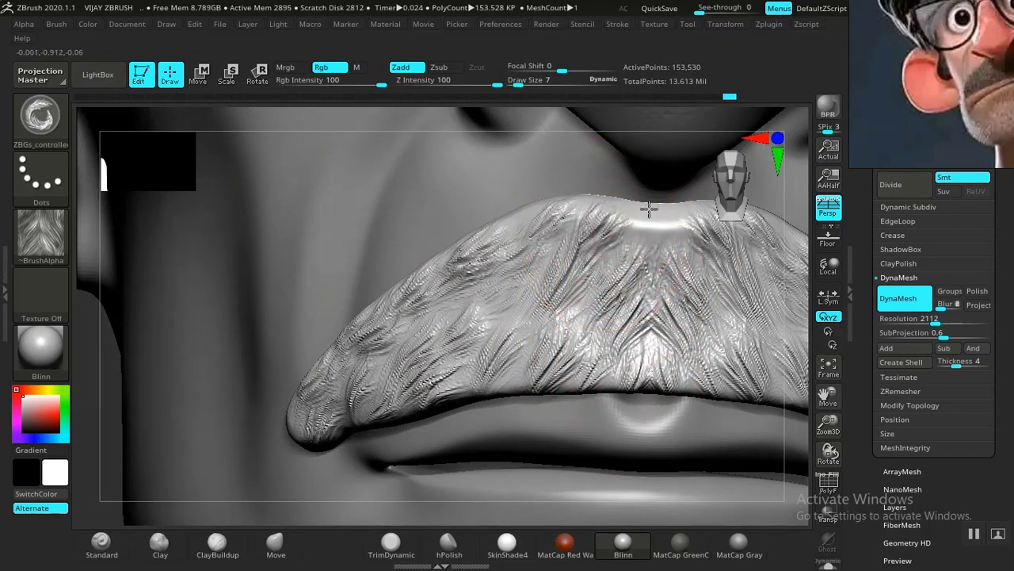
{"action": "left_click_drag", "start_coordinate": [650, 208], "coordinate": [636, 227]}
Cover the remaining smooth patches on the moustache's upper side and near its lower edge with fur strokes
{"action": "left_click_drag", "start_coordinate": [539, 208], "coordinate": [475, 300]}
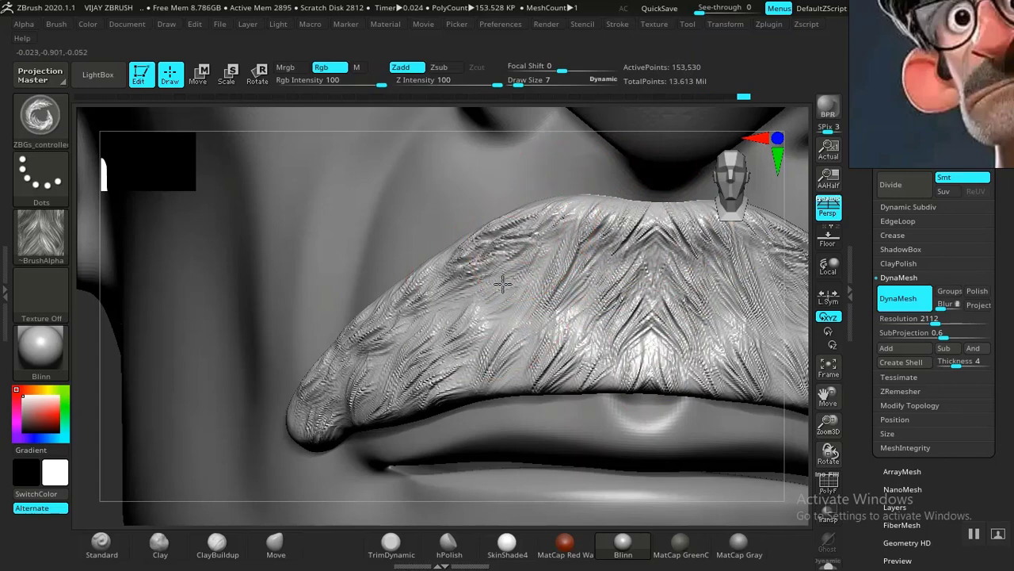
{"action": "left_click_drag", "start_coordinate": [511, 356], "coordinate": [485, 391]}
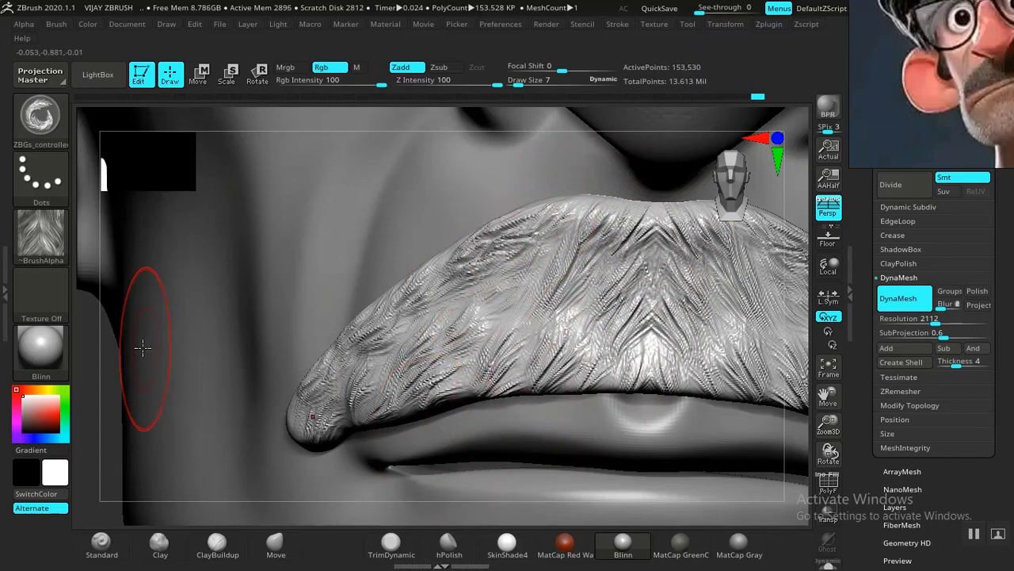
{"action": "left_click_drag", "start_coordinate": [125, 410], "coordinate": [110, 389]}
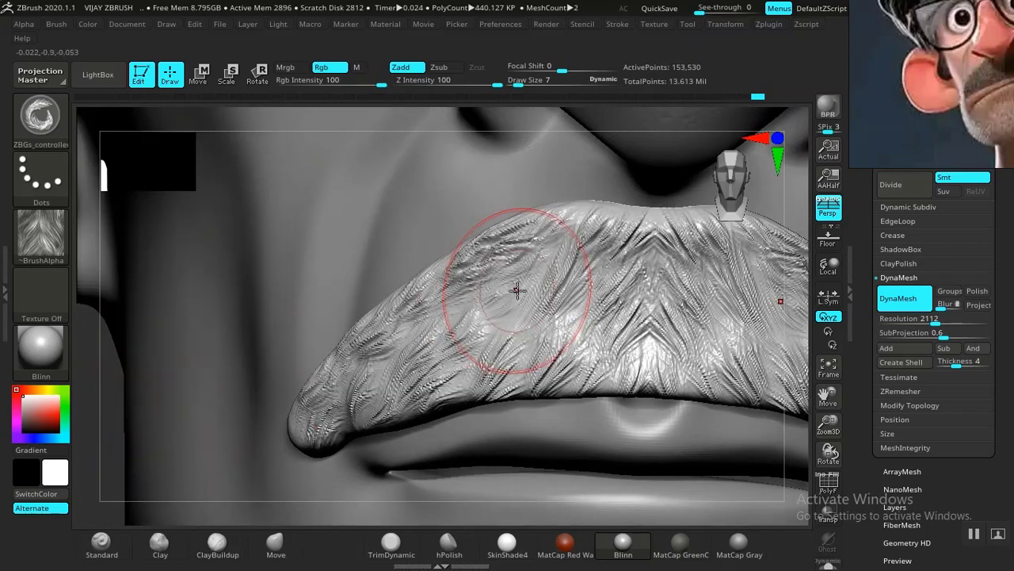
{"action": "mouse_move", "coordinate": [516, 290]}
{"action": "left_mouse_down"}
{"action": "mouse_move", "coordinate": [480, 324]}
{"action": "mouse_move", "coordinate": [453, 311]}
{"action": "left_mouse_up"}
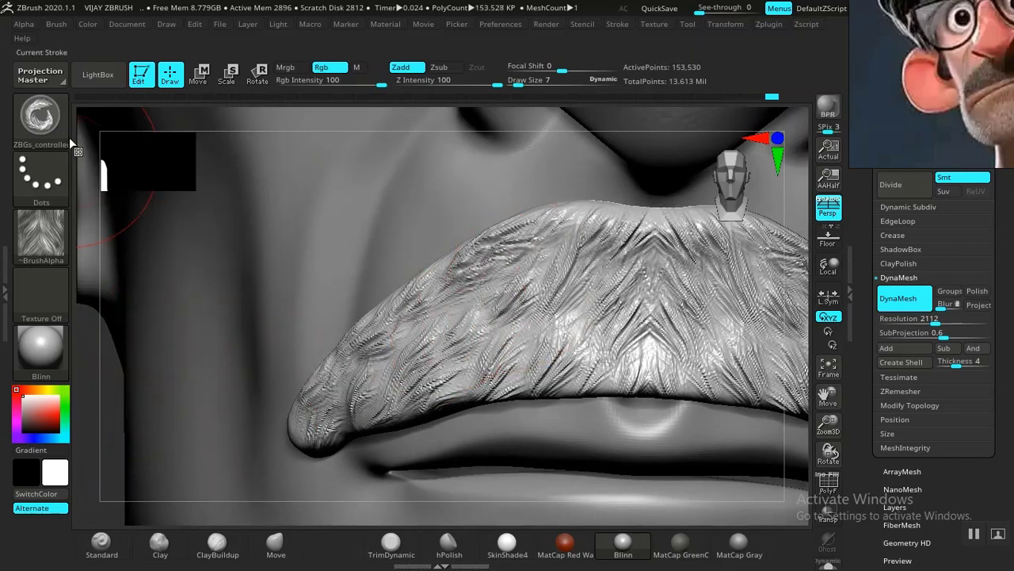
Load the ZBGs_Hair_details_layering_fine brush from the brush library and layer fine hairs over the moustache's side
{"action": "left_click", "coordinate": [95, 75]}
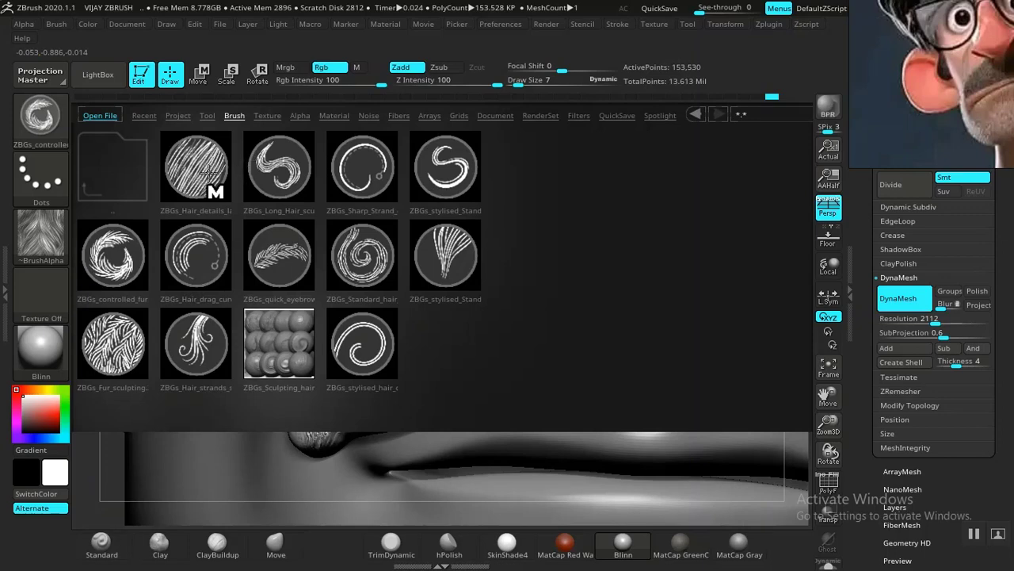
{"action": "double_click", "coordinate": [198, 166]}
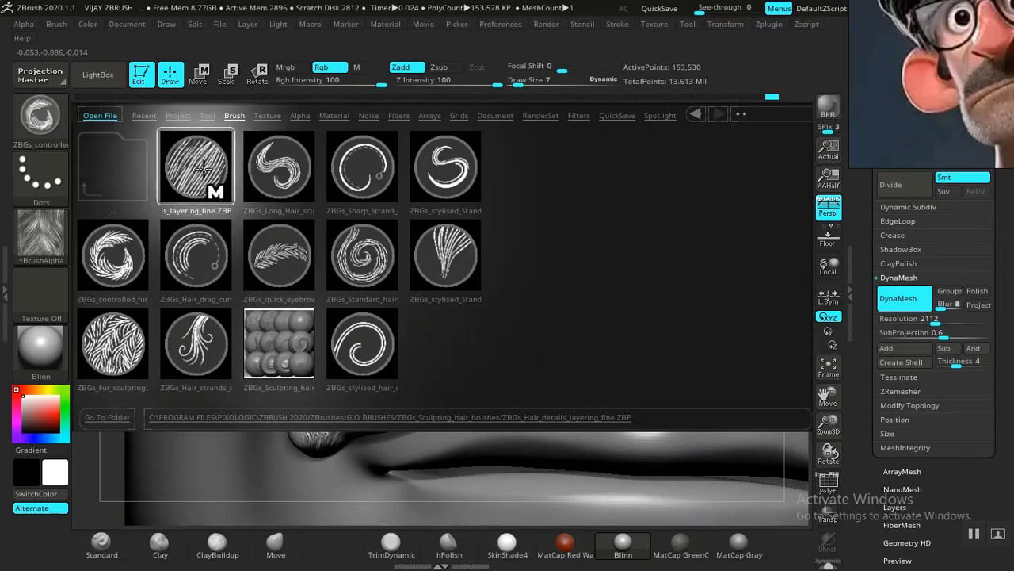
{"action": "left_click_drag", "start_coordinate": [554, 283], "coordinate": [508, 319]}
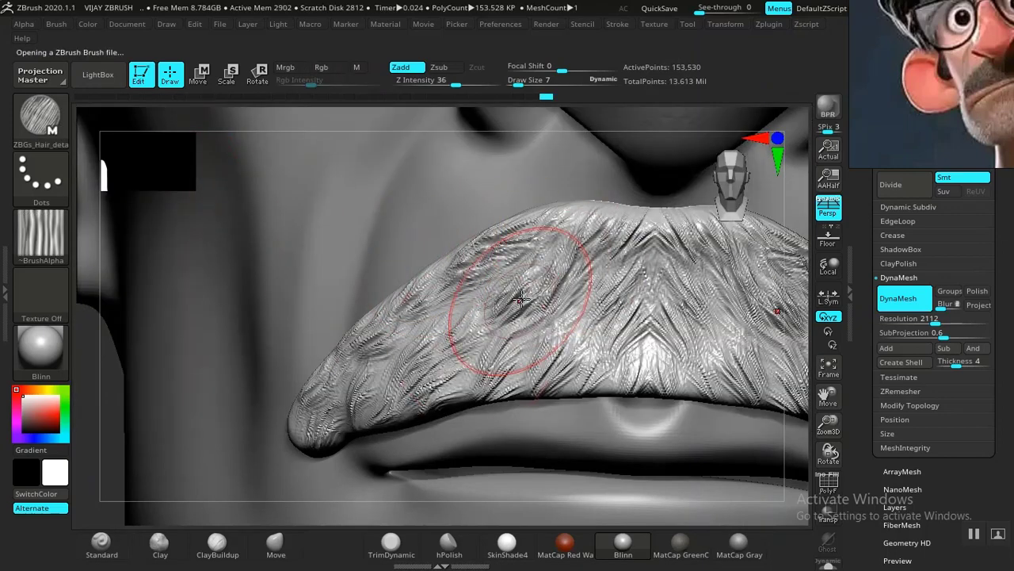
{"action": "mouse_move", "coordinate": [545, 255]}
{"action": "left_mouse_down"}
{"action": "mouse_move", "coordinate": [478, 298]}
{"action": "mouse_move", "coordinate": [428, 361]}
{"action": "left_mouse_up"}
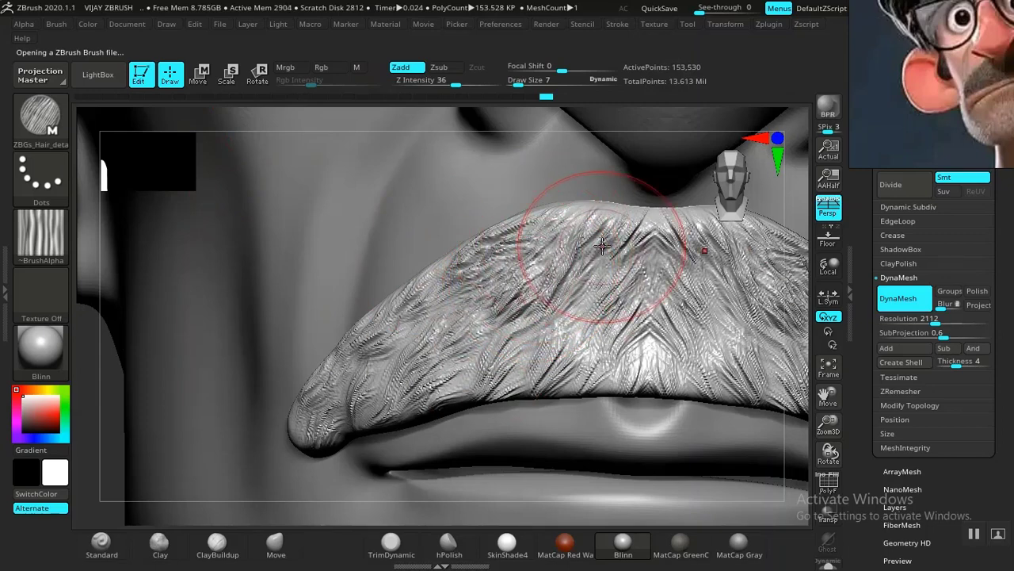
Layer fine hair strokes from the moustache's centre outward, following the direction of the existing fur
{"action": "left_click_drag", "start_coordinate": [600, 240], "coordinate": [543, 337]}
{"action": "left_click_drag", "start_coordinate": [597, 294], "coordinate": [551, 355]}
{"action": "left_click_drag", "start_coordinate": [639, 226], "coordinate": [569, 374]}
{"action": "mouse_move", "coordinate": [566, 287]}
{"action": "left_mouse_down"}
{"action": "mouse_move", "coordinate": [521, 318]}
{"action": "mouse_move", "coordinate": [495, 361]}
{"action": "left_mouse_up"}
{"action": "left_click_drag", "start_coordinate": [523, 271], "coordinate": [471, 341]}
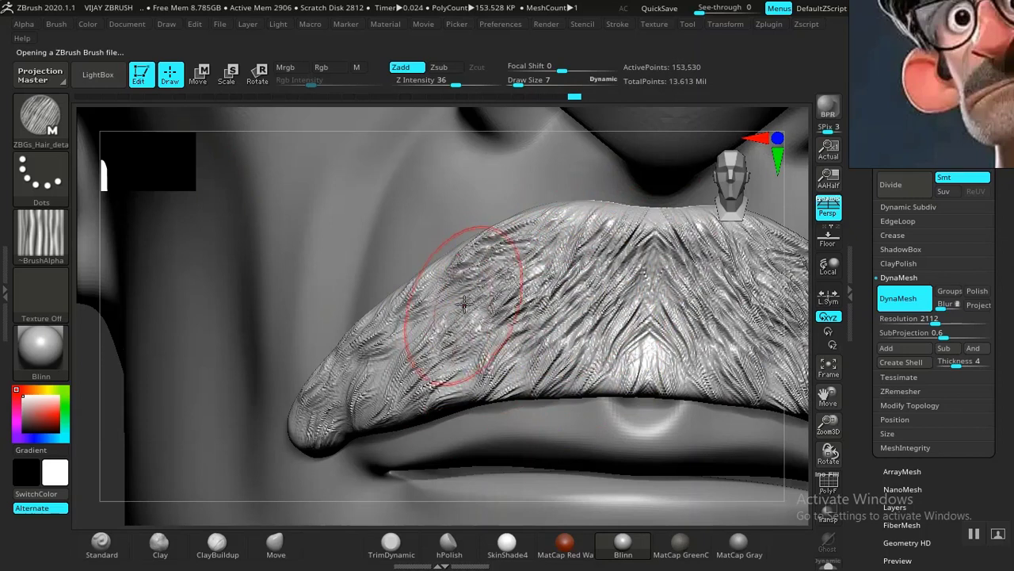
Continue the fine hair layering over the outer half of the moustache toward its lower edge
{"action": "mouse_move", "coordinate": [478, 295]}
{"action": "left_mouse_down"}
{"action": "mouse_move", "coordinate": [433, 351]}
{"action": "mouse_move", "coordinate": [403, 349]}
{"action": "left_mouse_up"}
{"action": "left_click_drag", "start_coordinate": [428, 315], "coordinate": [392, 379]}
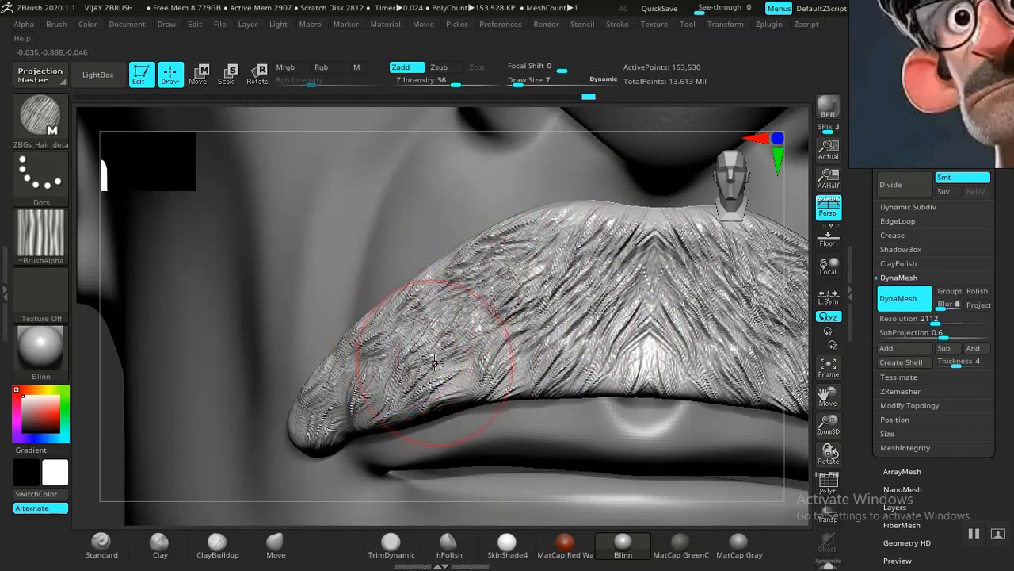
{"action": "left_click_drag", "start_coordinate": [451, 298], "coordinate": [425, 354]}
{"action": "left_click_drag", "start_coordinate": [512, 278], "coordinate": [472, 346]}
{"action": "left_click_drag", "start_coordinate": [469, 336], "coordinate": [435, 383]}
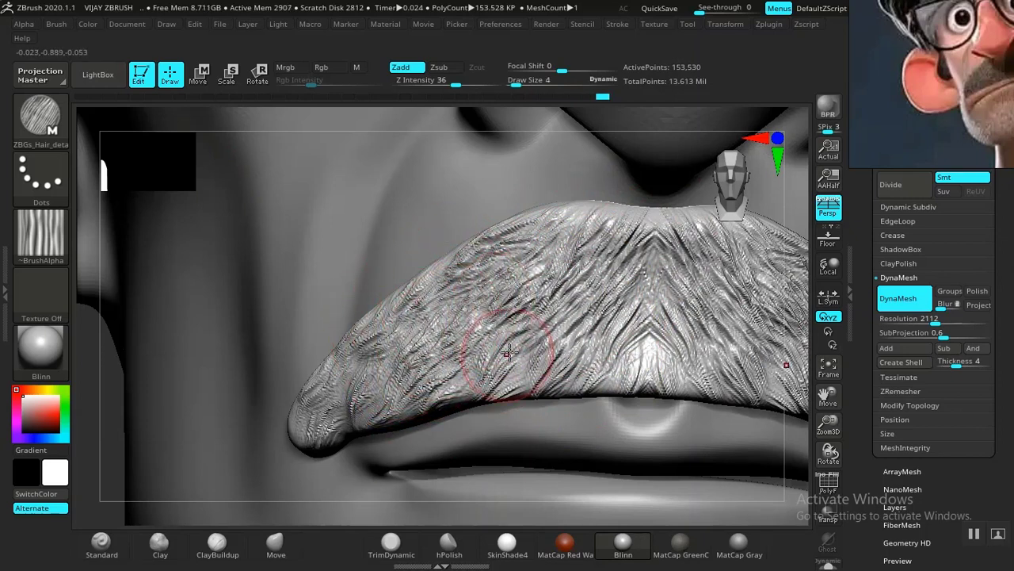
At draw size 4, add thinner hair strokes from the middle of the moustache out to its tip
{"action": "left_click_drag", "start_coordinate": [552, 304], "coordinate": [517, 352]}
{"action": "left_click_drag", "start_coordinate": [602, 238], "coordinate": [501, 323]}
{"action": "mouse_move", "coordinate": [404, 333]}
{"action": "left_mouse_down"}
{"action": "mouse_move", "coordinate": [363, 396]}
{"action": "mouse_move", "coordinate": [370, 385]}
{"action": "mouse_move", "coordinate": [302, 432]}
{"action": "left_mouse_up"}
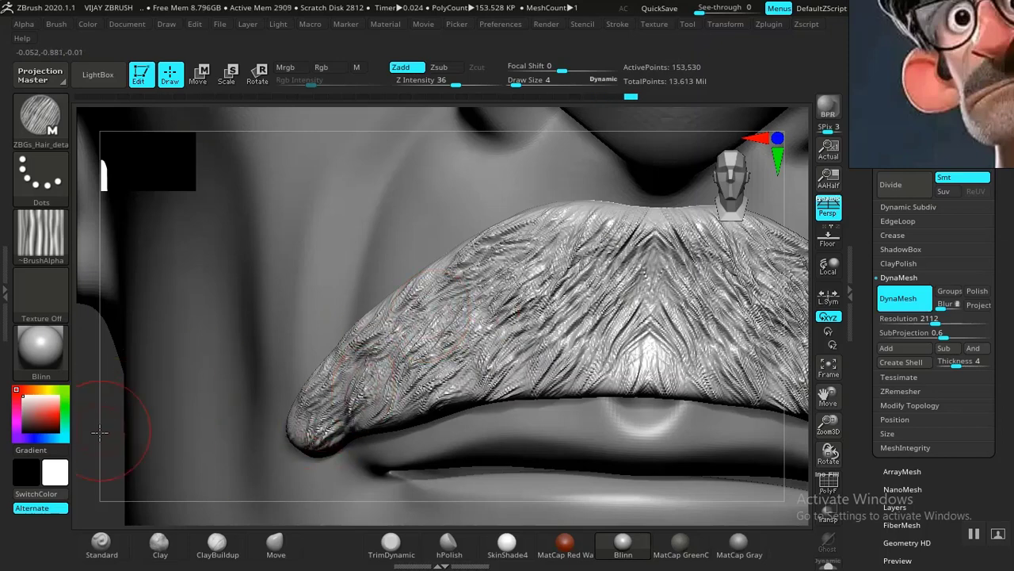
Add fine hair strokes along the moustache's smooth upper edge and beside the underside of the nose
{"action": "left_click_drag", "start_coordinate": [100, 433], "coordinate": [220, 507], "text": "alt"}
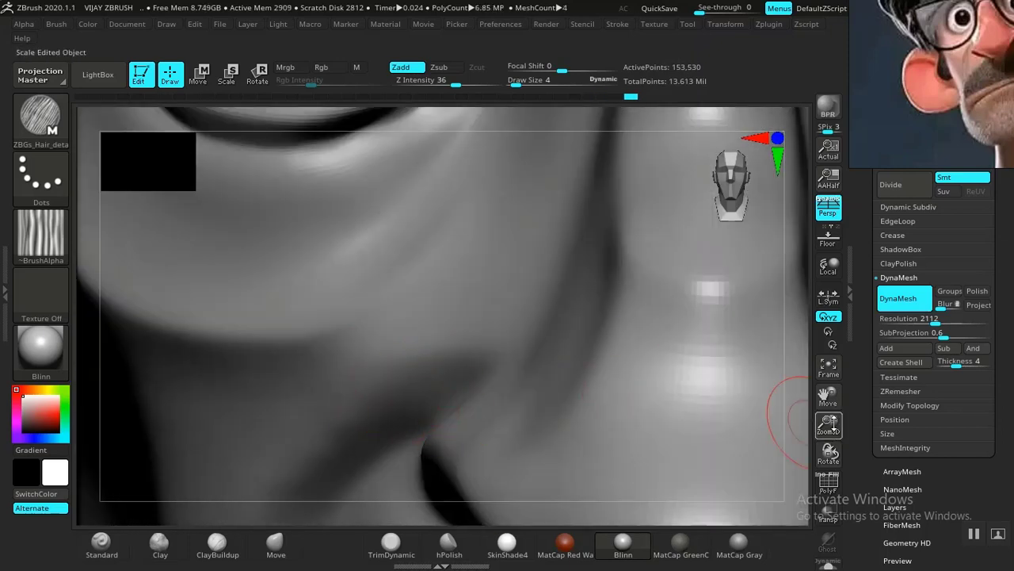
{"action": "left_click_drag", "start_coordinate": [833, 424], "coordinate": [802, 181]}
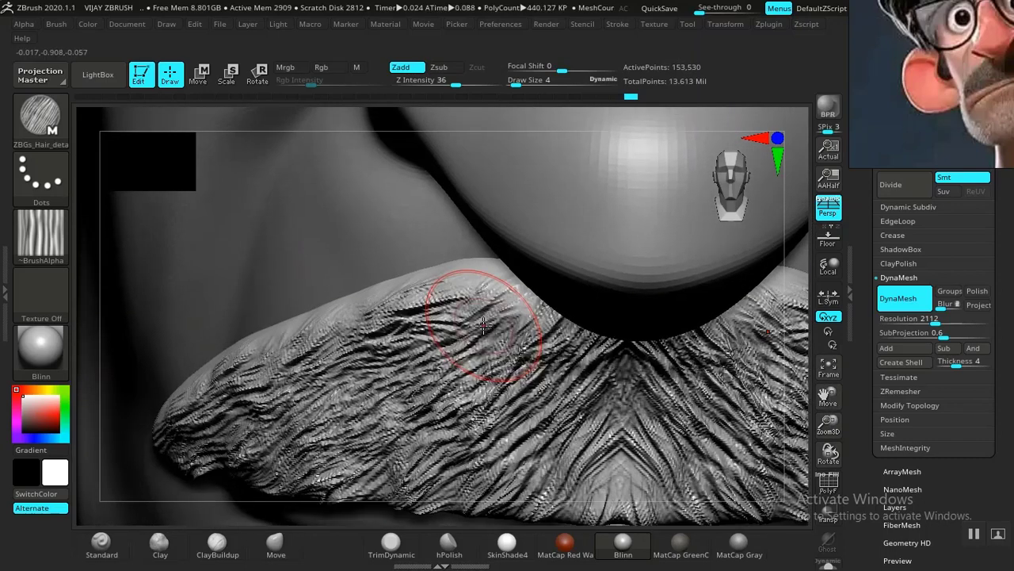
{"action": "mouse_move", "coordinate": [489, 268]}
{"action": "left_mouse_down"}
{"action": "mouse_move", "coordinate": [389, 290]}
{"action": "mouse_move", "coordinate": [254, 342]}
{"action": "left_mouse_up"}
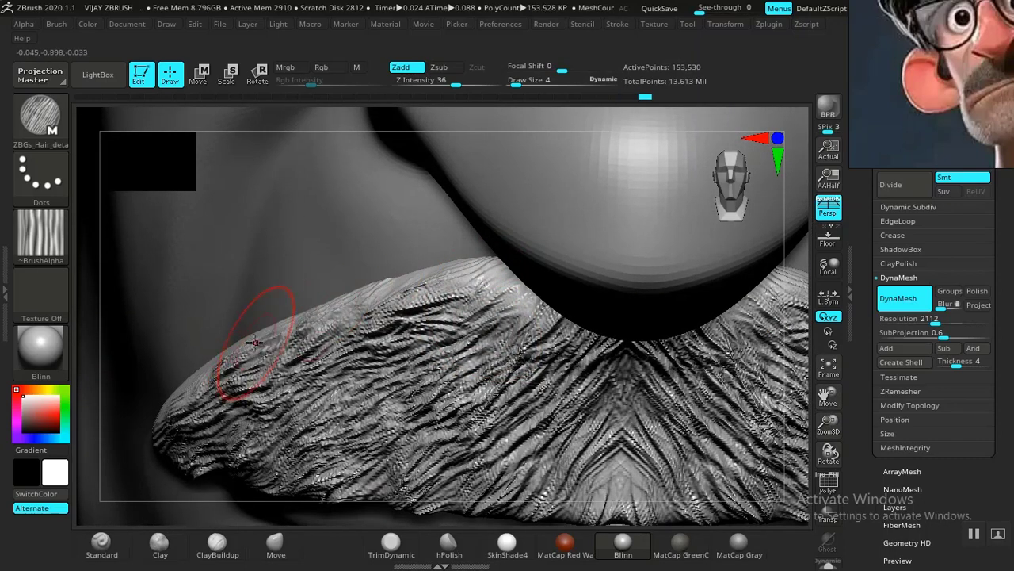
{"action": "left_click_drag", "start_coordinate": [538, 280], "coordinate": [514, 318]}
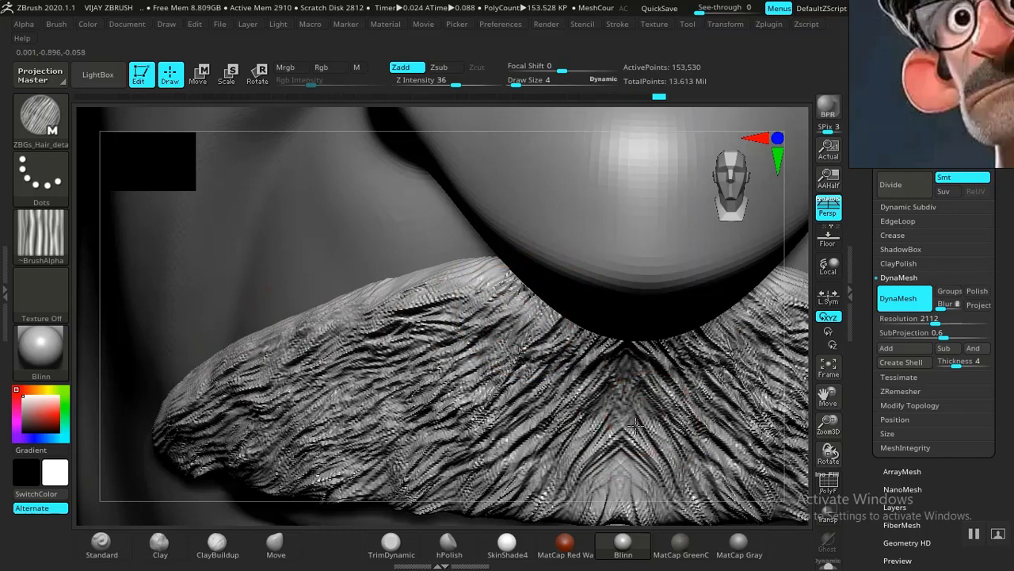
With the whole moustache in view, add finishing fine hair strokes across its centre and sides
{"action": "key", "text": "f"}
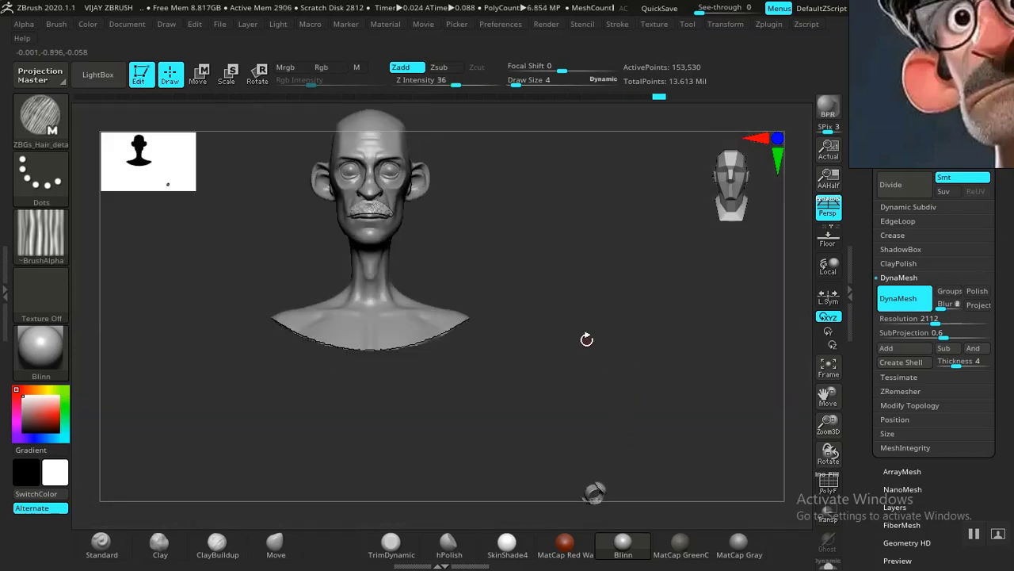
{"action": "left_click_drag", "start_coordinate": [587, 339], "coordinate": [632, 457], "text": "alt"}
{"action": "left_click_drag", "start_coordinate": [617, 297], "coordinate": [605, 473], "text": "alt"}
{"action": "left_click_drag", "start_coordinate": [630, 230], "coordinate": [612, 444], "text": "alt"}
{"action": "left_click_drag", "start_coordinate": [500, 339], "coordinate": [541, 324]}
{"action": "left_click_drag", "start_coordinate": [543, 251], "coordinate": [616, 292], "text": "alt"}
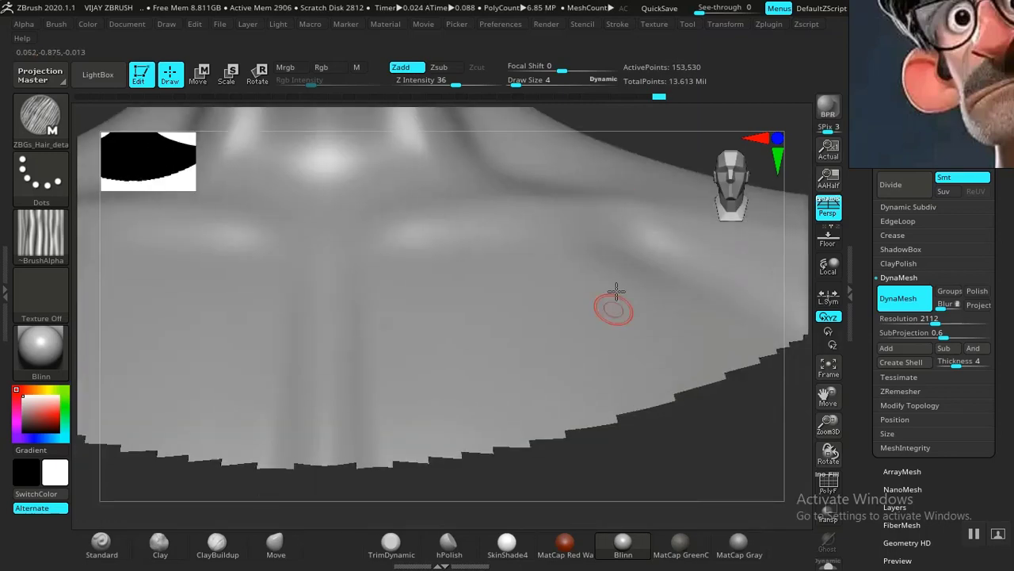
{"action": "mouse_move", "coordinate": [653, 130]}
{"action": "left_mouse_down", "text": "alt"}
{"action": "mouse_move", "coordinate": [639, 484]}
{"action": "mouse_move", "coordinate": [643, 388]}
{"action": "mouse_move", "coordinate": [671, 335]}
{"action": "mouse_move", "coordinate": [603, 431]}
{"action": "mouse_move", "coordinate": [608, 476]}
{"action": "left_mouse_up", "text": "alt"}
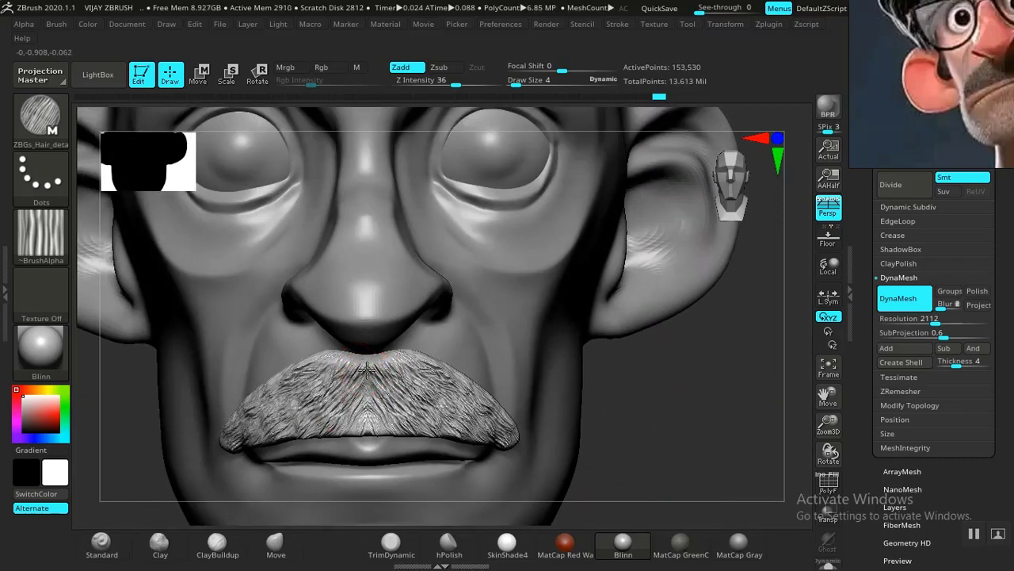
{"action": "left_click_drag", "start_coordinate": [368, 386], "coordinate": [349, 368]}
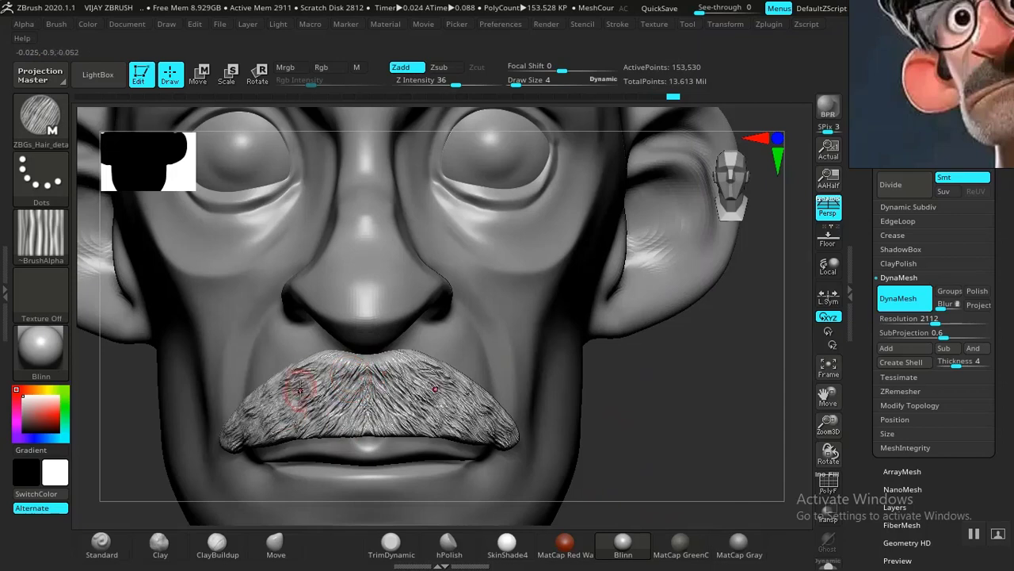
{"action": "left_click_drag", "start_coordinate": [299, 388], "coordinate": [269, 396]}
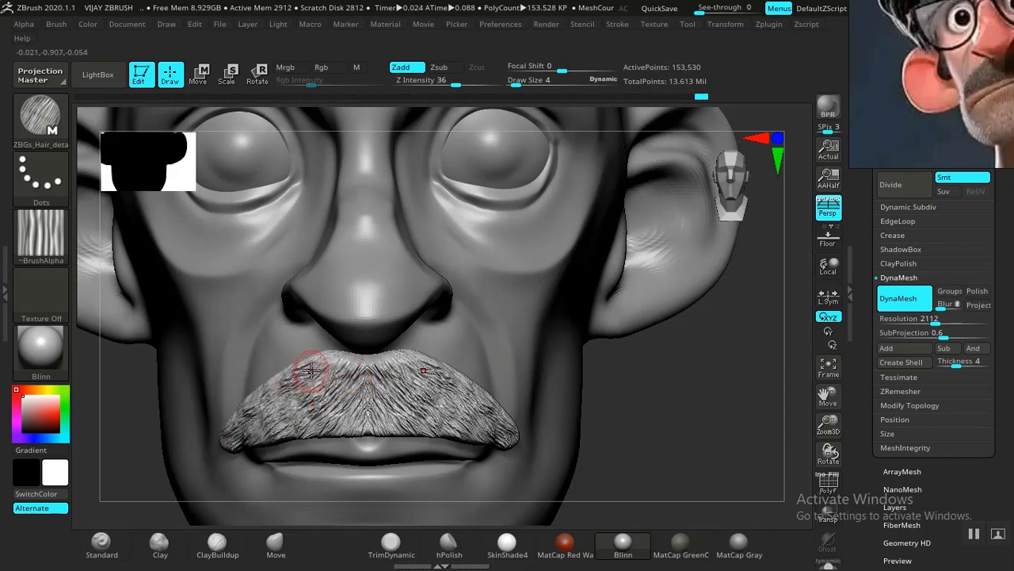
{"action": "left_click_drag", "start_coordinate": [312, 371], "coordinate": [270, 411]}
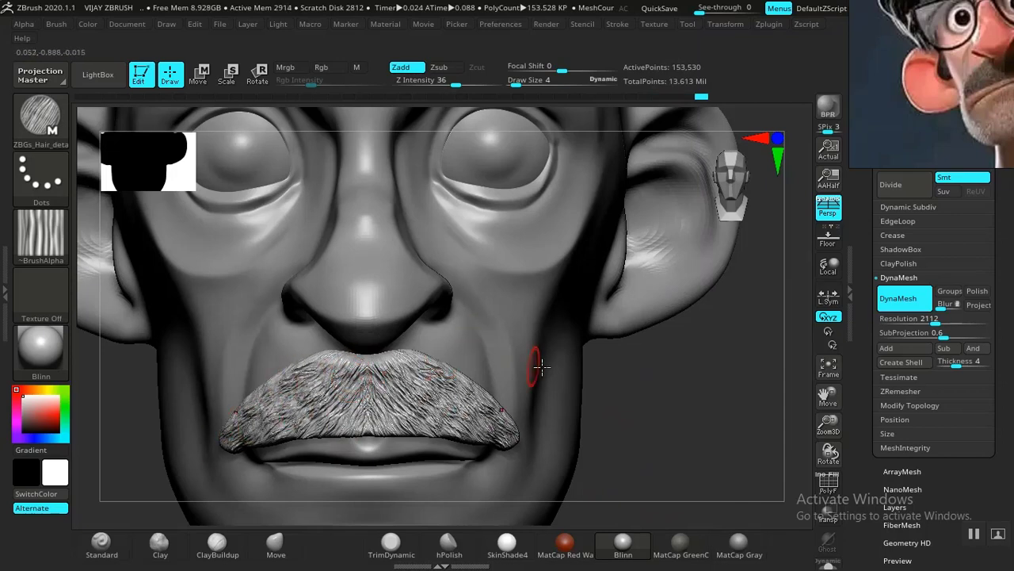
Examine the eyes, brow ridge and forehead against the enlarged character reference image
{"action": "left_click_drag", "start_coordinate": [680, 438], "coordinate": [679, 566], "text": "alt"}
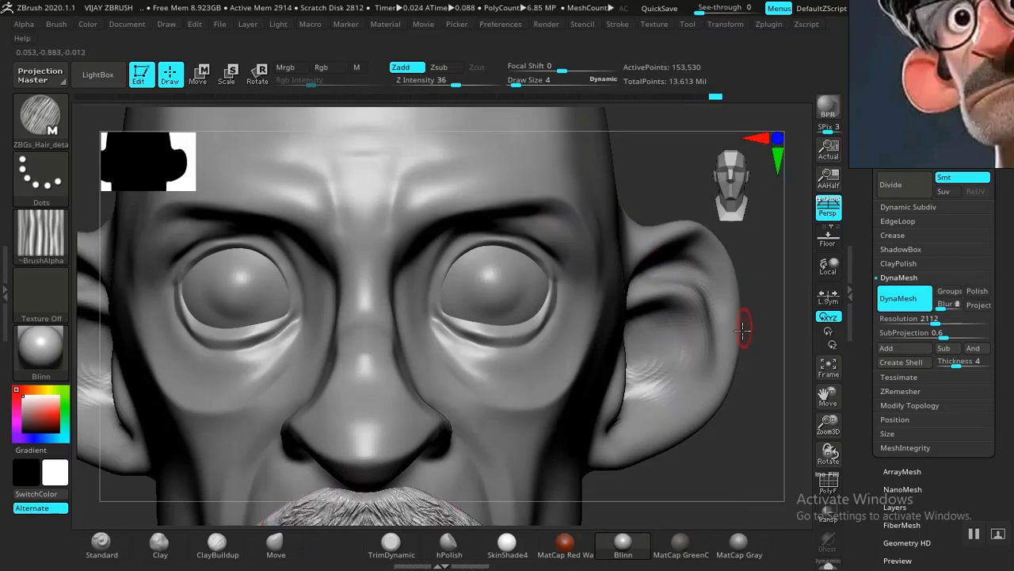
{"action": "left_click_drag", "start_coordinate": [728, 471], "coordinate": [693, 349]}
{"action": "left_click_drag", "start_coordinate": [674, 432], "coordinate": [680, 514], "text": "alt"}
{"action": "left_click_drag", "start_coordinate": [752, 404], "coordinate": [737, 537], "text": "alt"}
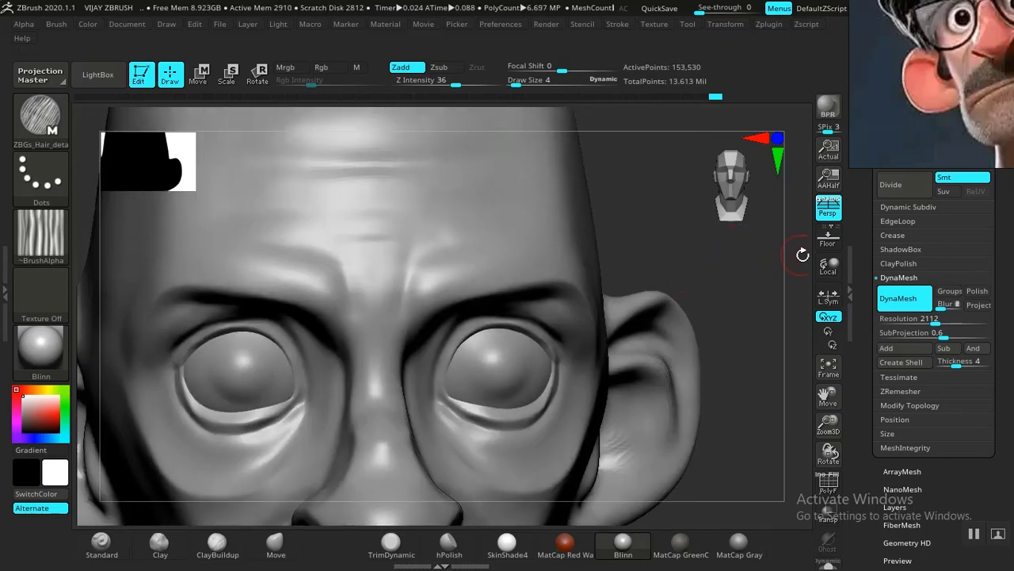
{"action": "left_click_drag", "start_coordinate": [771, 289], "coordinate": [549, 272]}
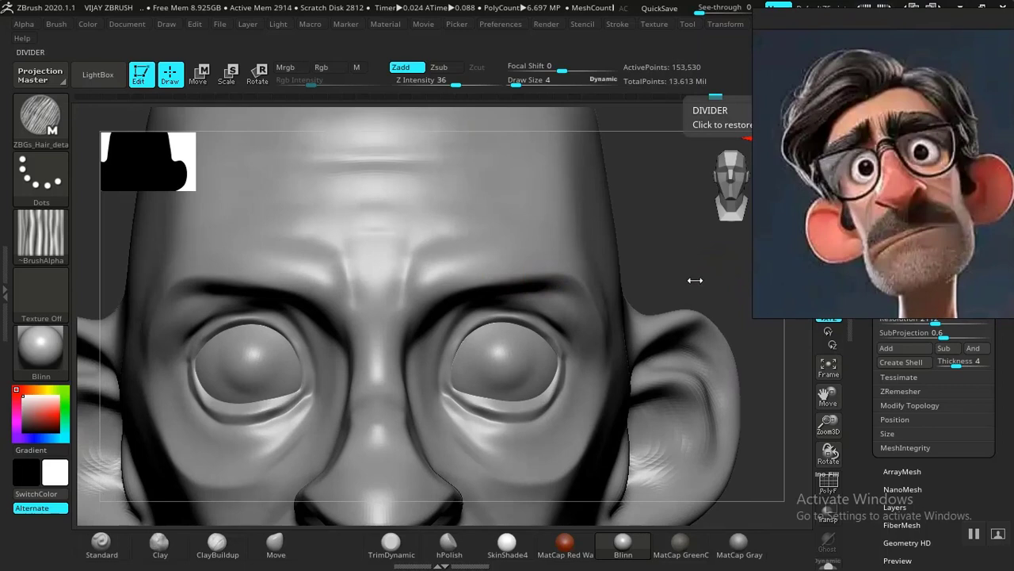
Switch to the Standard brush and make the head subtool active, framing the brow area
{"action": "left_click_drag", "start_coordinate": [695, 279], "coordinate": [555, 290]}
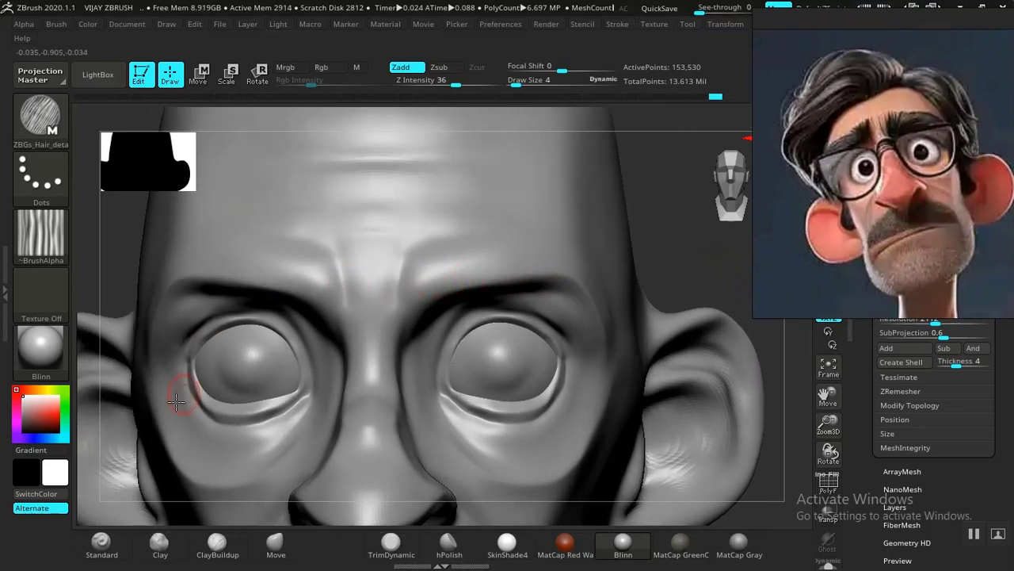
{"action": "left_click", "coordinate": [103, 541]}
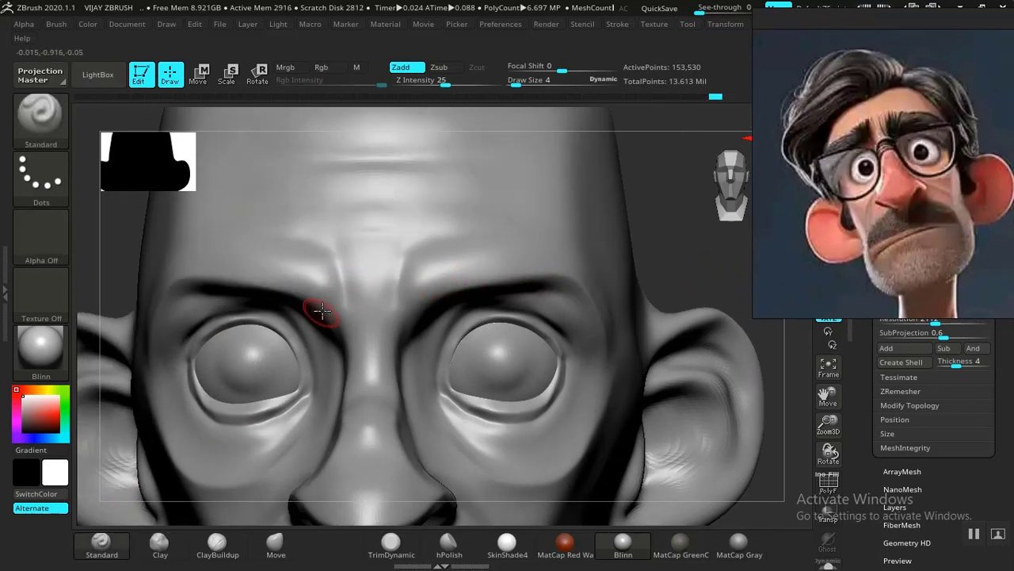
{"action": "left_click_drag", "start_coordinate": [673, 235], "coordinate": [687, 225], "text": "alt"}
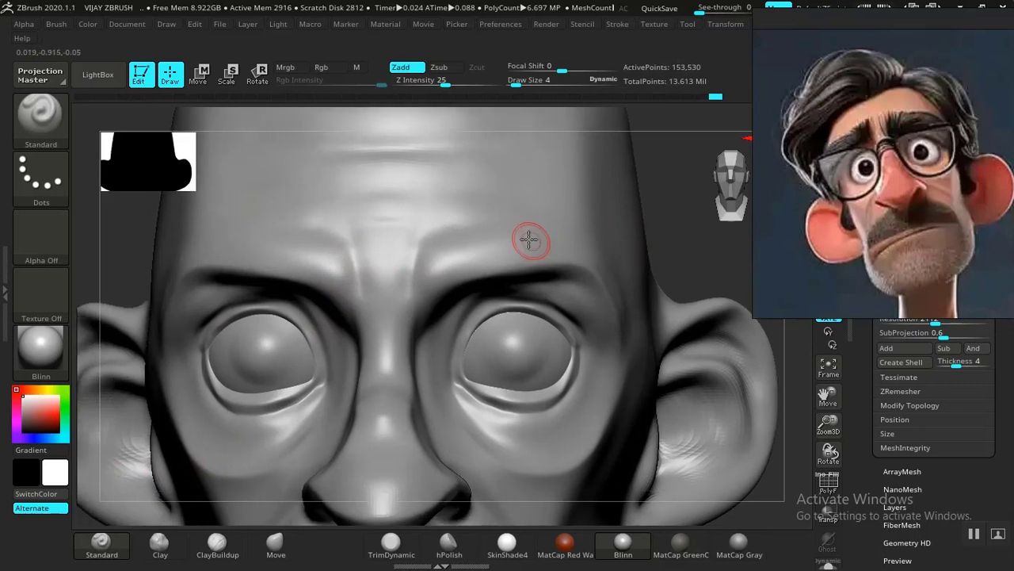
{"action": "left_click", "coordinate": [528, 234], "text": "alt"}
{"action": "left_click_drag", "start_coordinate": [676, 227], "coordinate": [678, 222]}
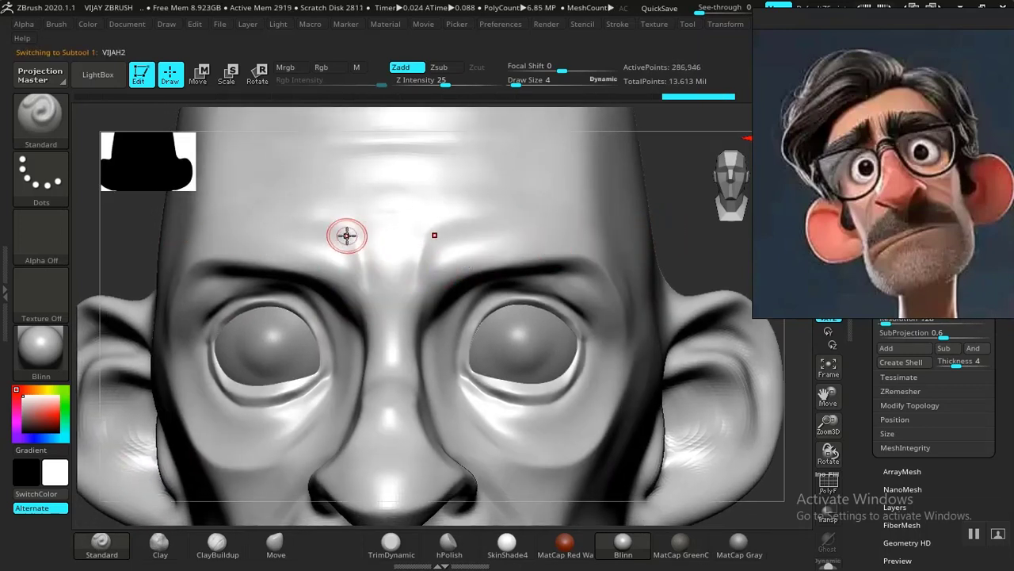
Outline both eyebrow shapes with a symmetrical mask along the brow ridge, from the inner corners to the outer tails
{"action": "mouse_move", "coordinate": [347, 223]}
{"action": "left_mouse_down", "text": "ctrl"}
{"action": "mouse_move", "coordinate": [339, 276]}
{"action": "mouse_move", "coordinate": [212, 255]}
{"action": "left_mouse_up", "text": "ctrl"}
{"action": "right_click_drag", "start_coordinate": [611, 238], "coordinate": [213, 361]}
{"action": "right_click_drag", "start_coordinate": [134, 371], "coordinate": [88, 337], "text": "alt"}
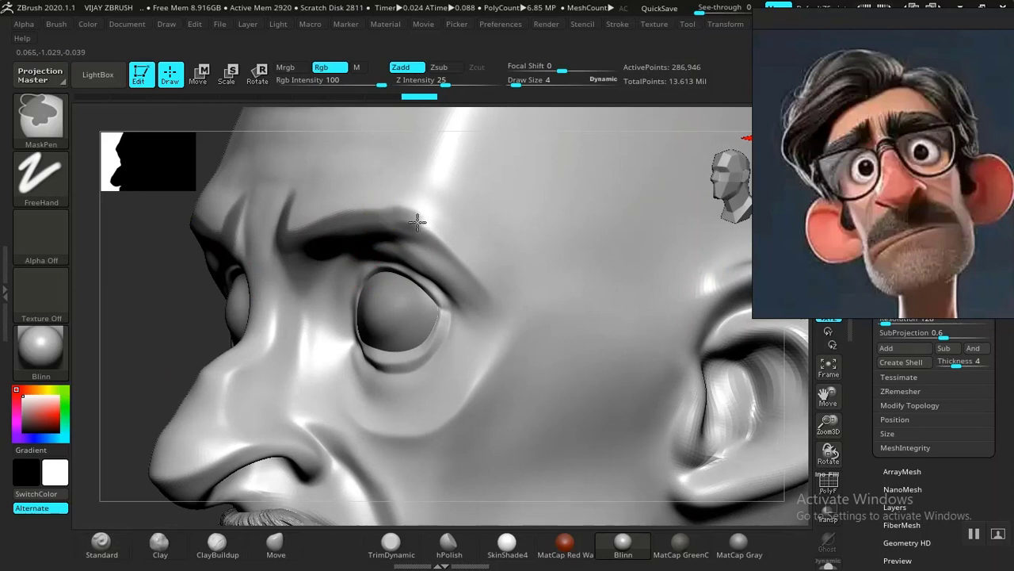
{"action": "left_click_drag", "start_coordinate": [417, 222], "coordinate": [472, 257]}
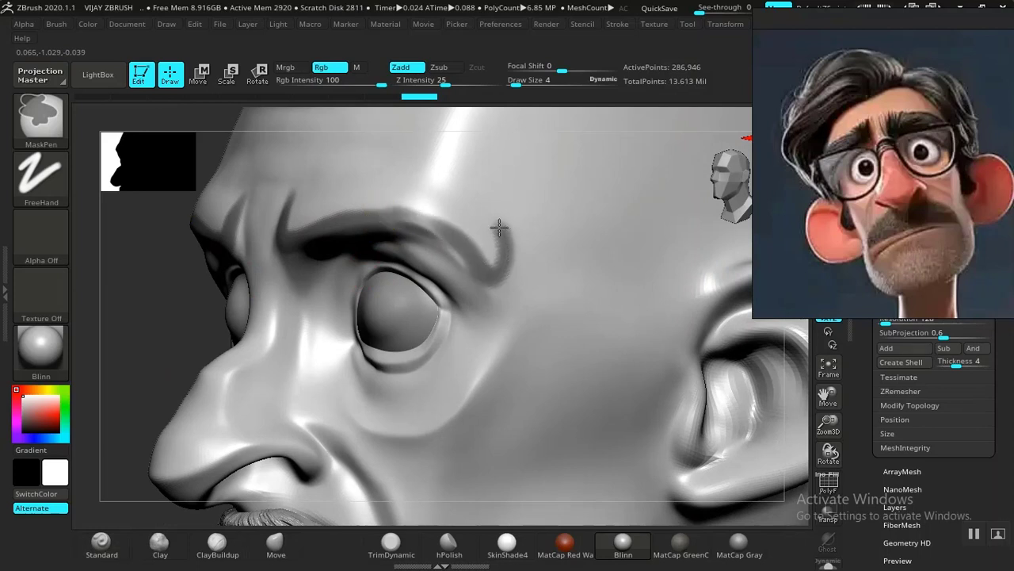
{"action": "mouse_move", "coordinate": [466, 205]}
{"action": "left_mouse_down"}
{"action": "mouse_move", "coordinate": [299, 179]}
{"action": "mouse_move", "coordinate": [288, 200]}
{"action": "left_mouse_up"}
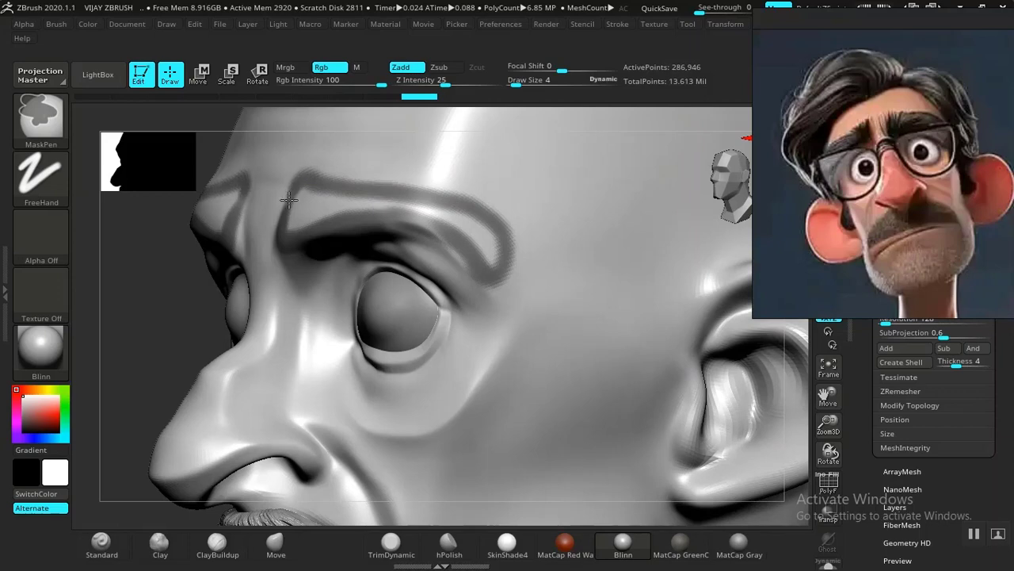
{"action": "mouse_move", "coordinate": [134, 378]}
{"action": "left_mouse_down"}
{"action": "mouse_move", "coordinate": [174, 377]}
{"action": "mouse_move", "coordinate": [448, 271]}
{"action": "left_mouse_up"}
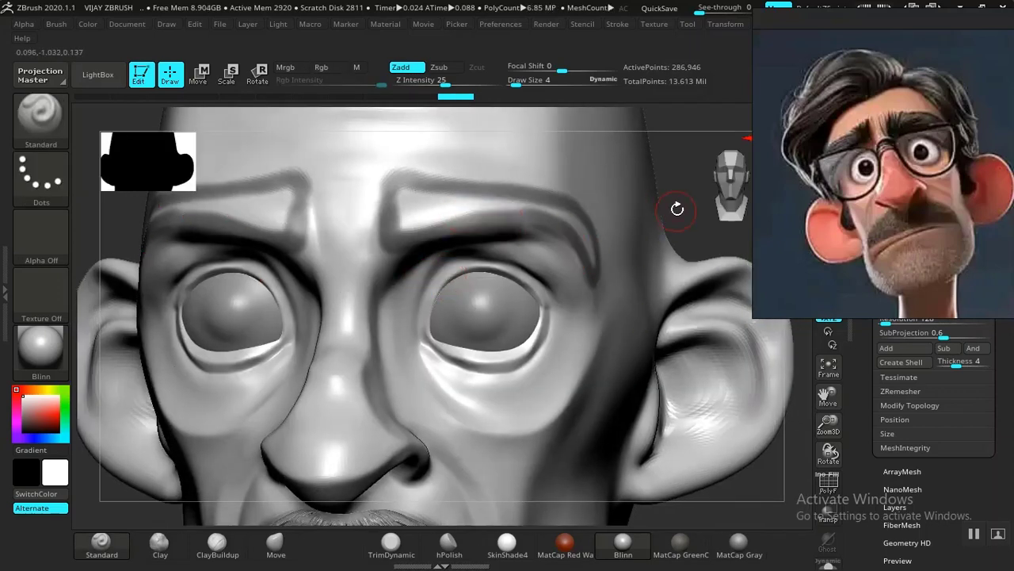
Fill the eyebrow outlines with solid mask and fill in the tapering tails beside the outer eye corners
{"action": "left_click_drag", "start_coordinate": [677, 208], "coordinate": [496, 317]}
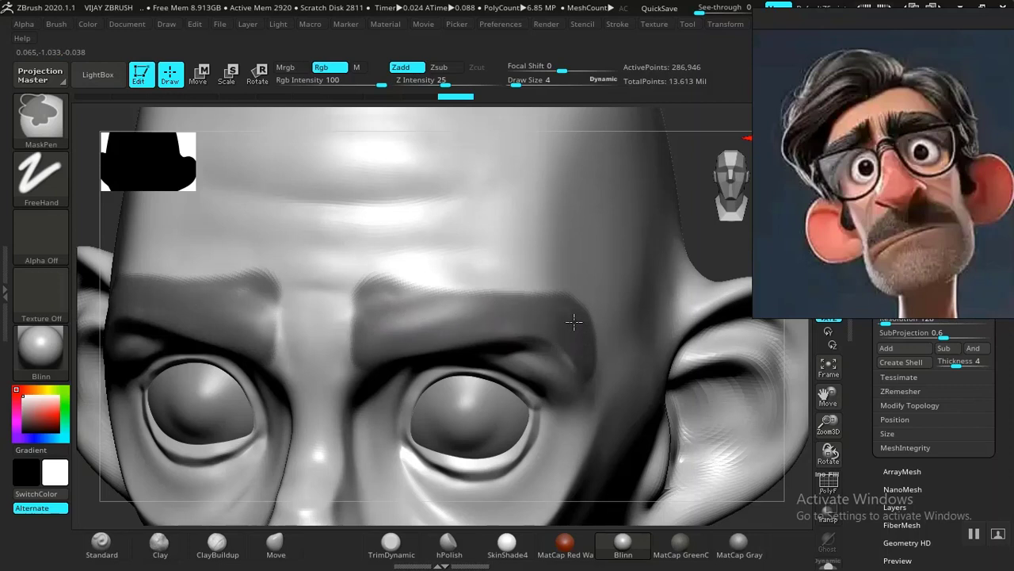
{"action": "left_click_drag", "start_coordinate": [587, 361], "coordinate": [588, 359], "text": "ctrl"}
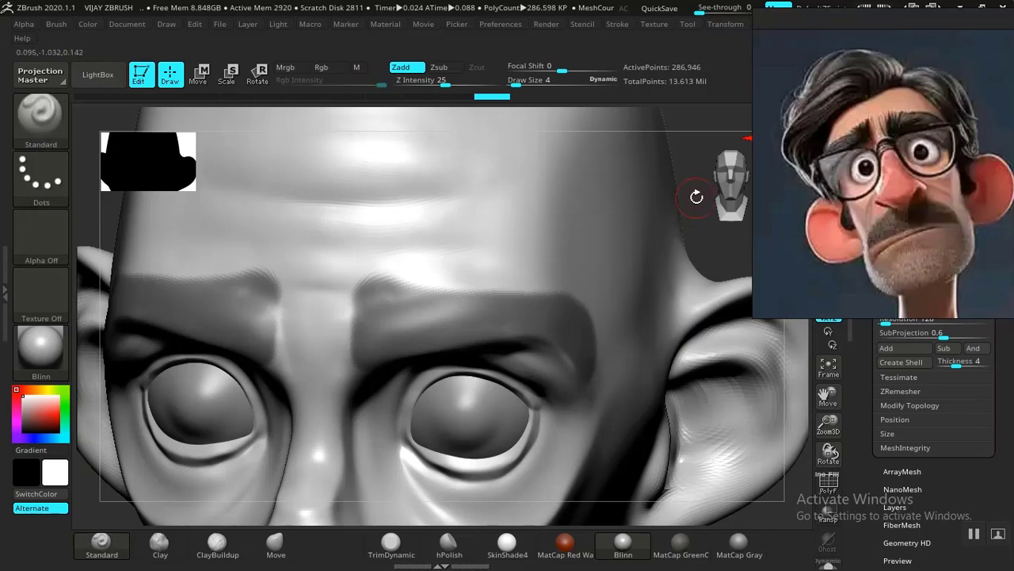
{"action": "left_click_drag", "start_coordinate": [695, 195], "coordinate": [673, 185]}
{"action": "key", "text": "ctrl"}
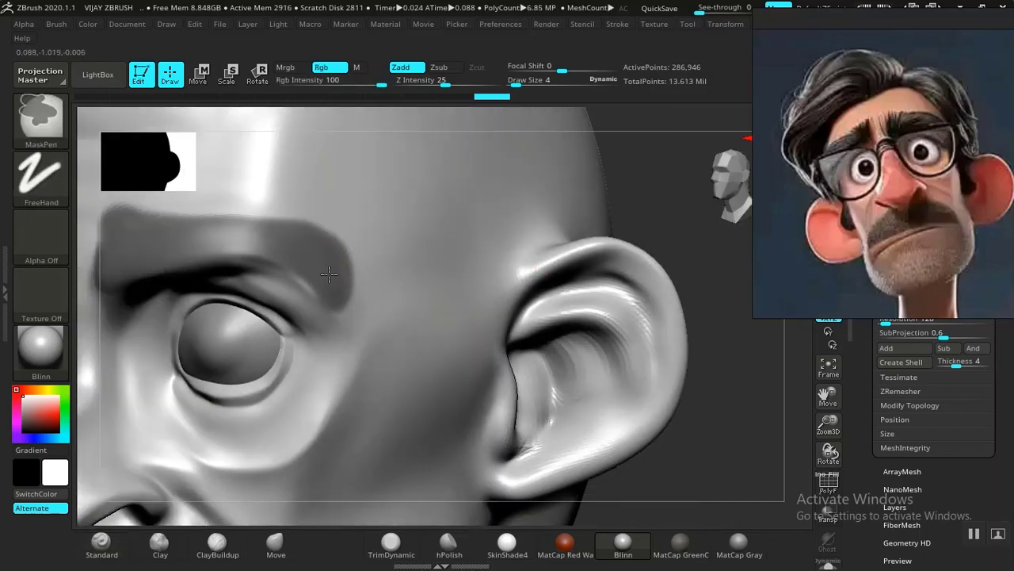
{"action": "left_click_drag", "start_coordinate": [313, 259], "coordinate": [312, 262], "text": "ctrl"}
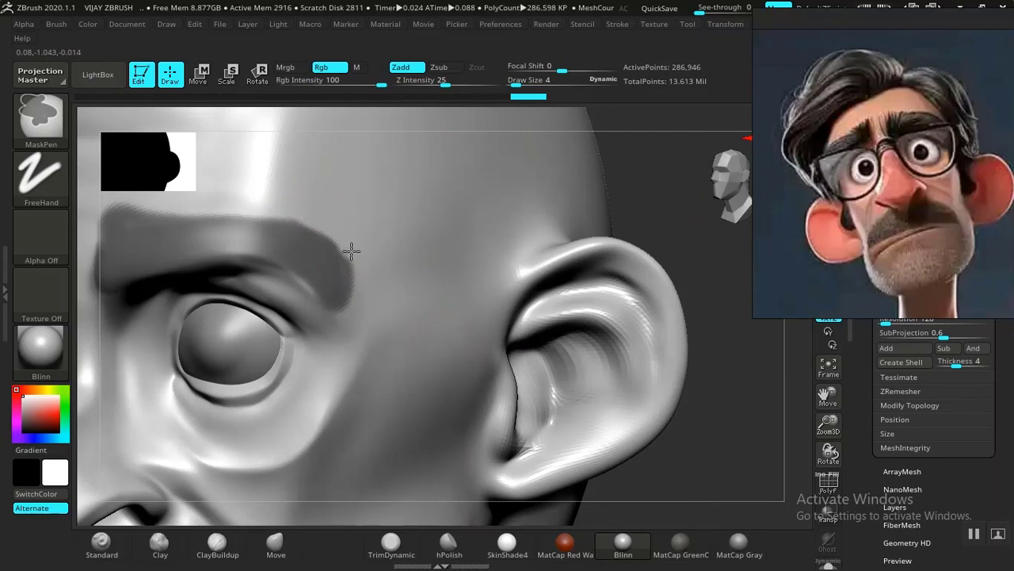
Erase excess mask along the eyebrow's outer tail and upper outer edge to give it a cleaner, slimmer shape
{"action": "left_click_drag", "start_coordinate": [361, 279], "coordinate": [364, 310], "text": "ctrl+alt"}
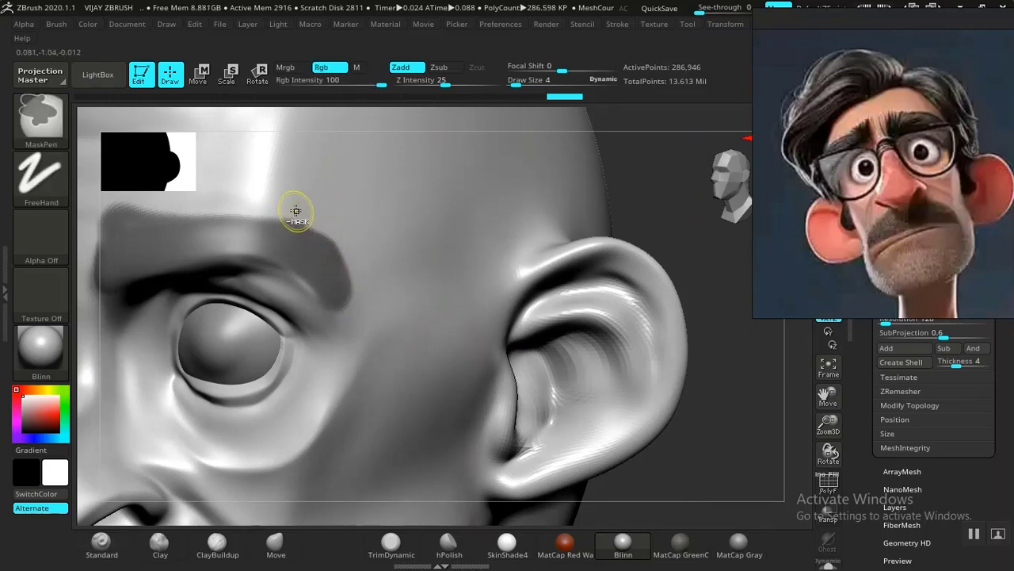
{"action": "left_click_drag", "start_coordinate": [297, 211], "coordinate": [321, 228], "text": "ctrl+alt"}
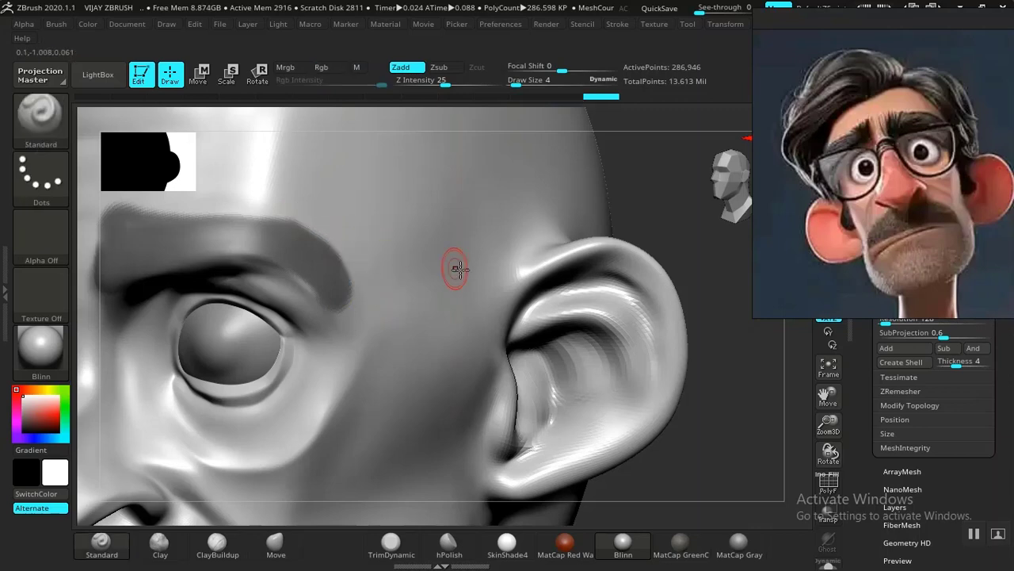
{"action": "mouse_move", "coordinate": [731, 317]}
{"action": "left_mouse_down"}
{"action": "mouse_move", "coordinate": [745, 319]}
{"action": "mouse_move", "coordinate": [681, 313]}
{"action": "left_mouse_up"}
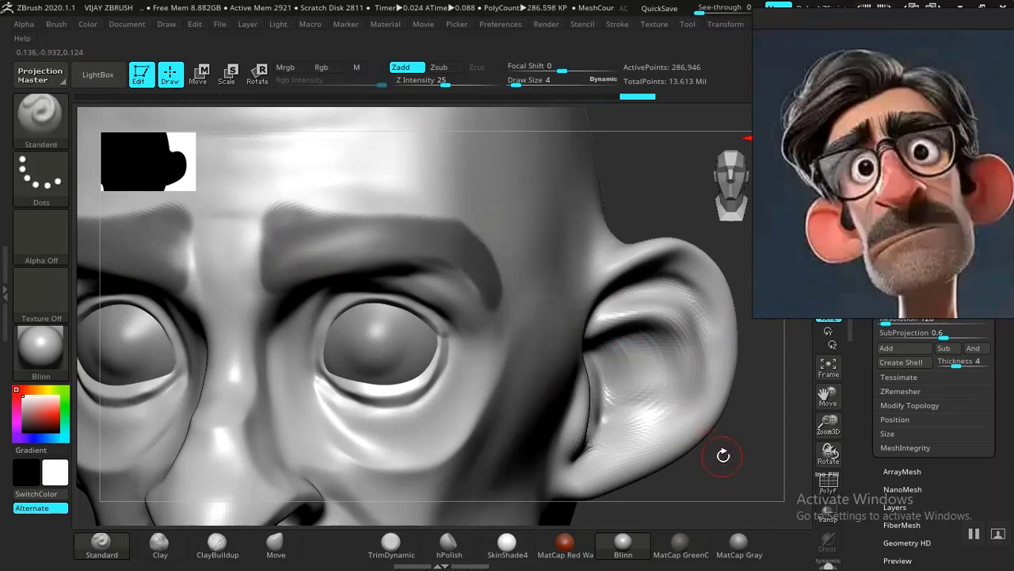
{"action": "mouse_move", "coordinate": [720, 452]}
{"action": "left_mouse_down"}
{"action": "mouse_move", "coordinate": [736, 389]}
{"action": "mouse_move", "coordinate": [599, 384]}
{"action": "mouse_move", "coordinate": [526, 346]}
{"action": "mouse_move", "coordinate": [511, 362]}
{"action": "mouse_move", "coordinate": [541, 396]}
{"action": "left_mouse_up"}
Touch up the eyebrow mask at its inner ends near the nose bridge, checking the arch from below
{"action": "left_click_drag", "start_coordinate": [595, 260], "coordinate": [507, 207], "text": "alt"}
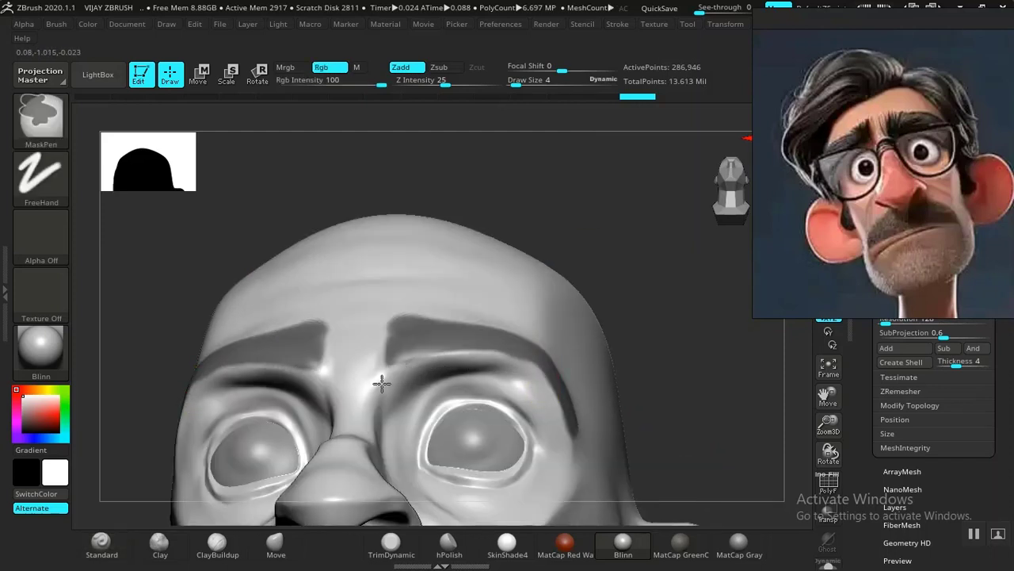
{"action": "left_click", "coordinate": [395, 342], "text": "ctrl"}
{"action": "mouse_move", "coordinate": [717, 423]}
{"action": "left_mouse_down", "text": "alt"}
{"action": "mouse_move", "coordinate": [699, 417]}
{"action": "mouse_move", "coordinate": [638, 238]}
{"action": "left_mouse_up", "text": "alt"}
{"action": "left_click_drag", "start_coordinate": [646, 317], "coordinate": [697, 512]}
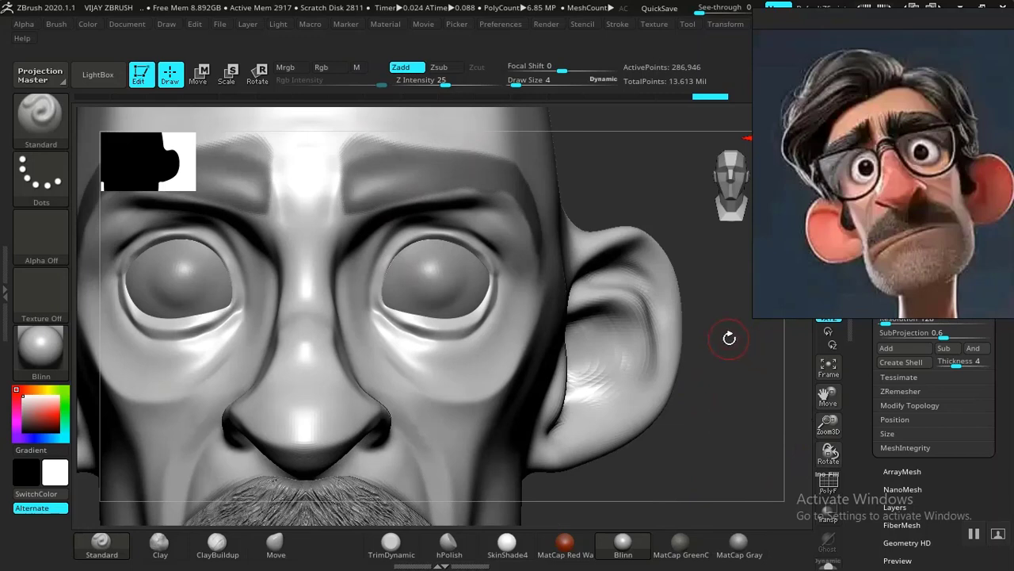
Refine the eyebrow mask toward its outer tail and check its shape from both sides of the head
{"action": "mouse_move", "coordinate": [714, 378]}
{"action": "left_mouse_down"}
{"action": "mouse_move", "coordinate": [732, 415]}
{"action": "mouse_move", "coordinate": [584, 335]}
{"action": "left_mouse_up"}
{"action": "key", "text": "ctrl"}
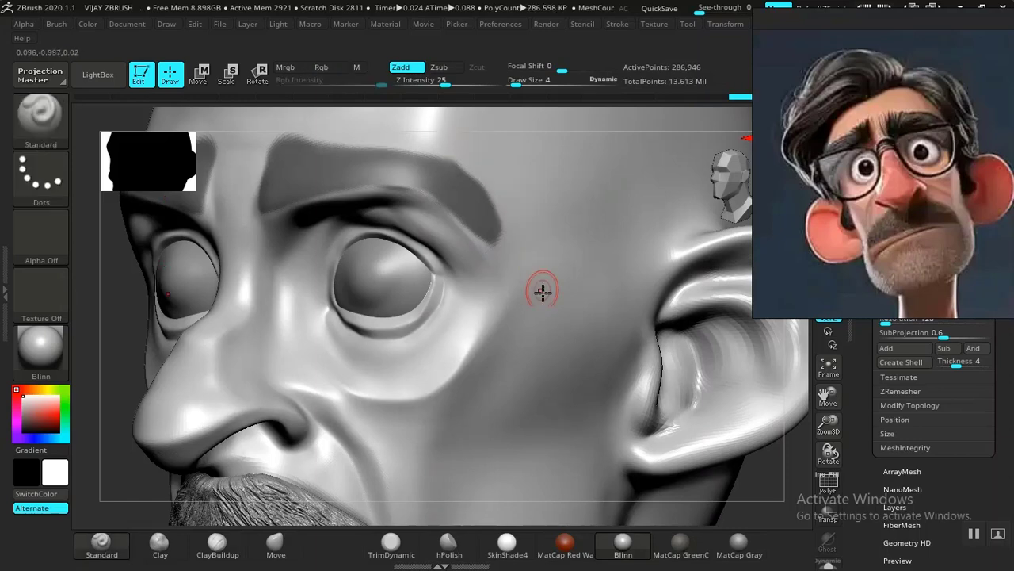
{"action": "key", "text": "f"}
{"action": "mouse_move", "coordinate": [578, 365]}
{"action": "left_mouse_down"}
{"action": "mouse_move", "coordinate": [591, 374]}
{"action": "mouse_move", "coordinate": [572, 368]}
{"action": "mouse_move", "coordinate": [591, 349]}
{"action": "mouse_move", "coordinate": [571, 346]}
{"action": "mouse_move", "coordinate": [572, 334]}
{"action": "mouse_move", "coordinate": [579, 355]}
{"action": "mouse_move", "coordinate": [593, 338]}
{"action": "left_mouse_up"}
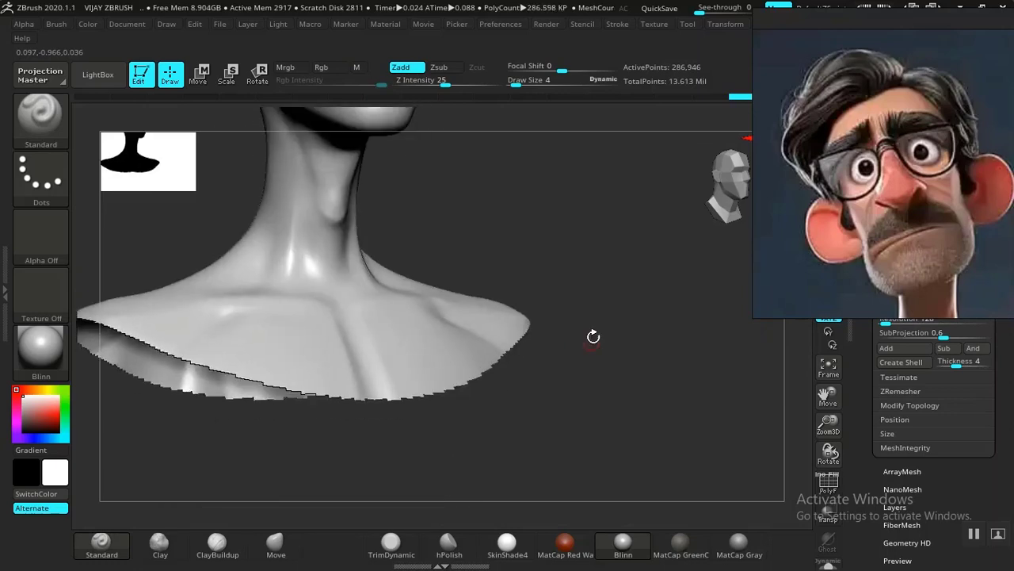
{"action": "left_click_drag", "start_coordinate": [609, 296], "coordinate": [631, 491], "text": "alt"}
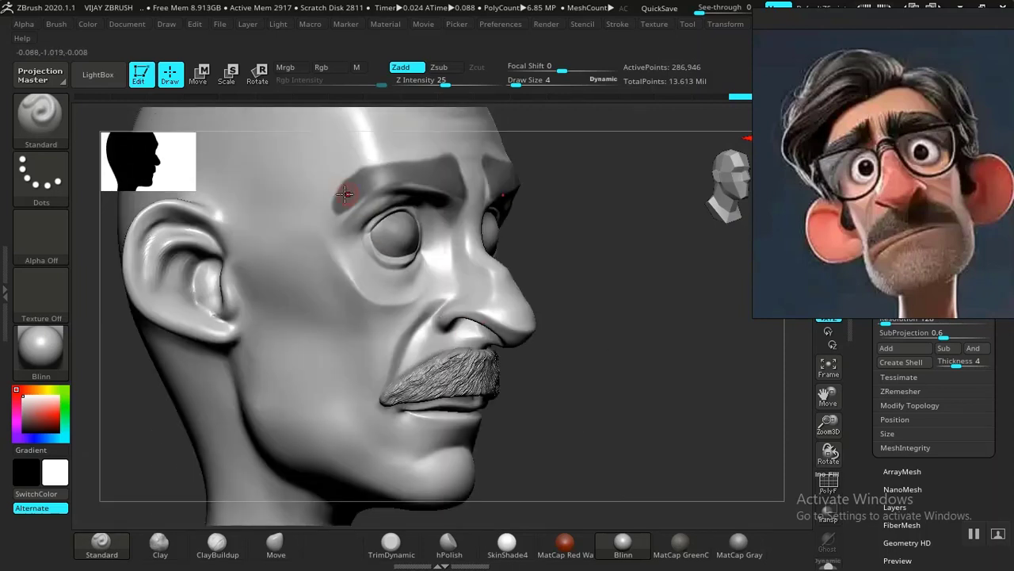
{"action": "key", "text": "ctrl"}
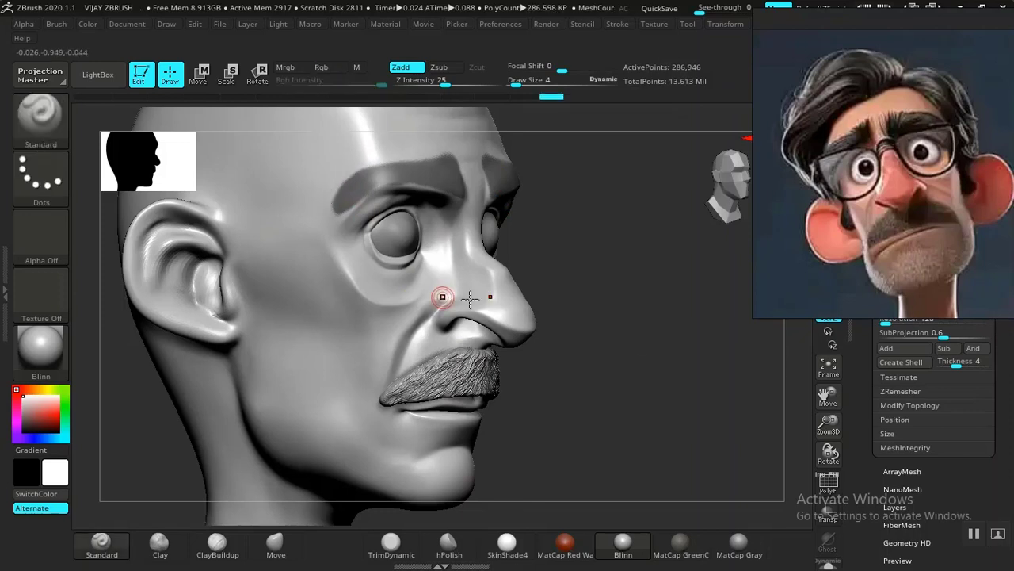
Bring up the head subtool's Extract settings and turn the head to show the masked eyebrows
{"action": "scroll", "coordinate": [862, 434], "scroll_direction": "up", "scroll_amount": 3}
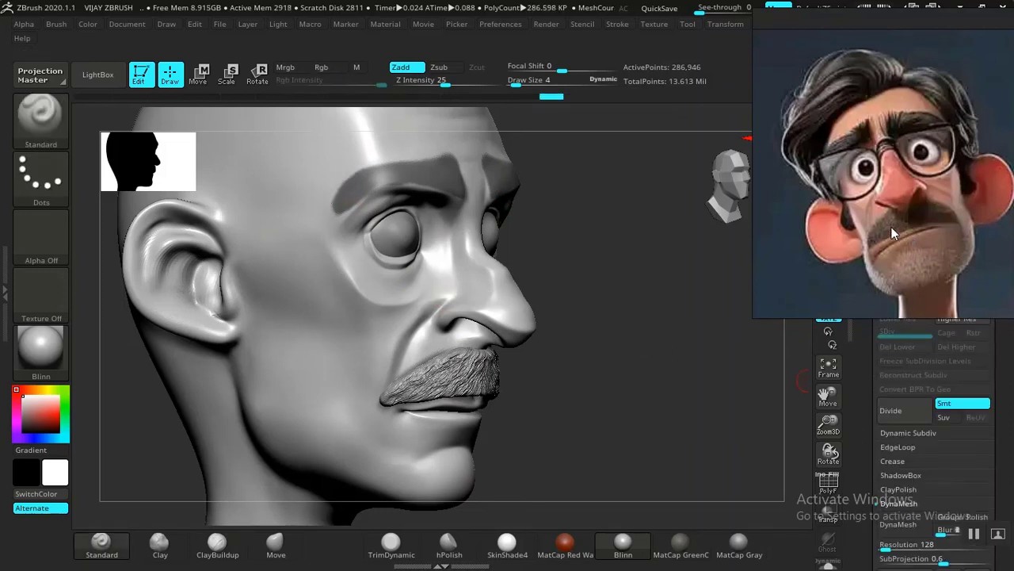
{"action": "mouse_move", "coordinate": [757, 433]}
{"action": "left_mouse_down"}
{"action": "mouse_move", "coordinate": [761, 425]}
{"action": "mouse_move", "coordinate": [734, 426]}
{"action": "mouse_move", "coordinate": [767, 432]}
{"action": "mouse_move", "coordinate": [711, 419]}
{"action": "left_mouse_up"}
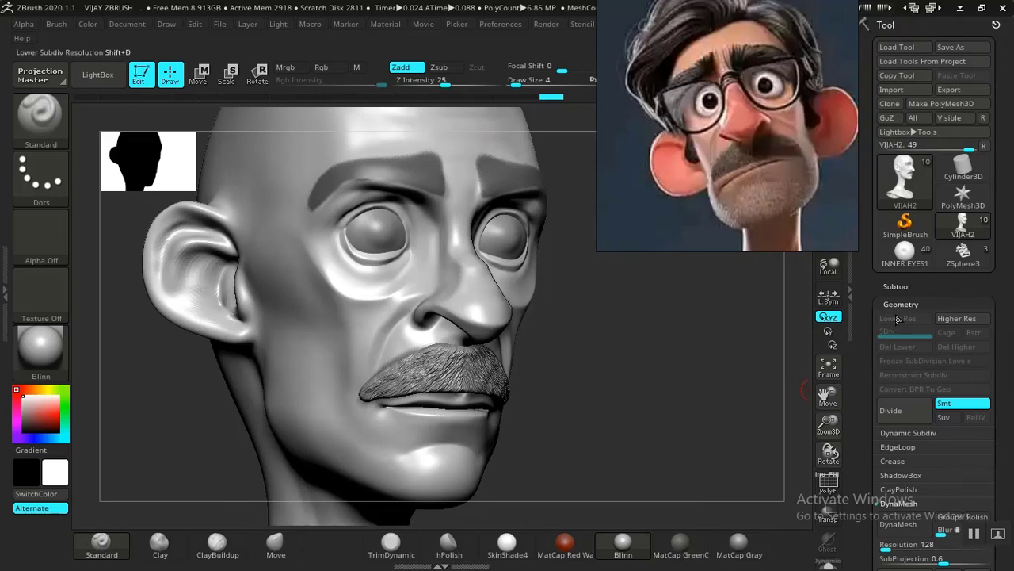
{"action": "left_click_drag", "start_coordinate": [863, 410], "coordinate": [863, 133]}
{"action": "left_click", "coordinate": [901, 235]}
{"action": "left_click_drag", "start_coordinate": [860, 482], "coordinate": [858, 444]}
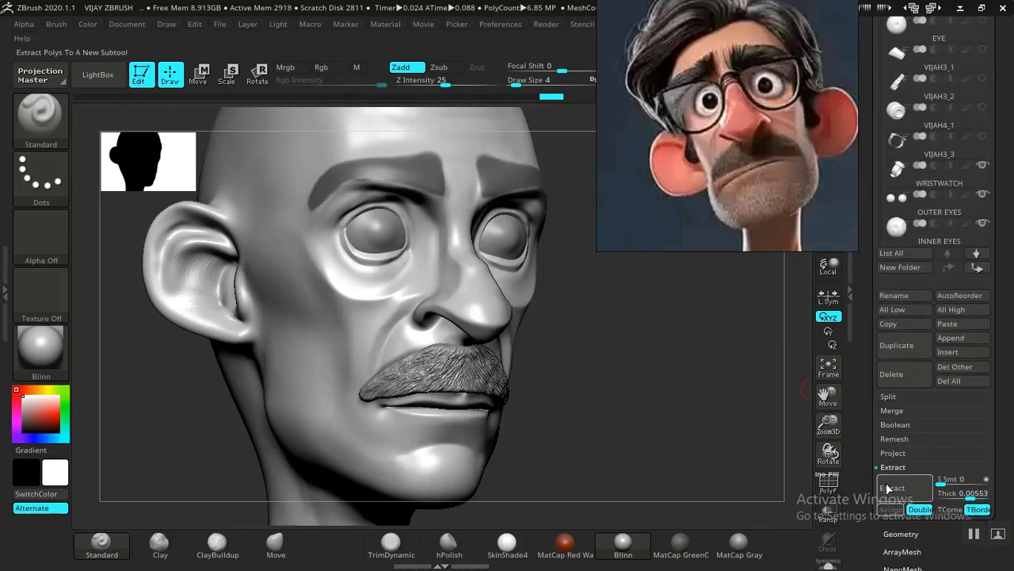
{"action": "left_click_drag", "start_coordinate": [727, 414], "coordinate": [741, 416]}
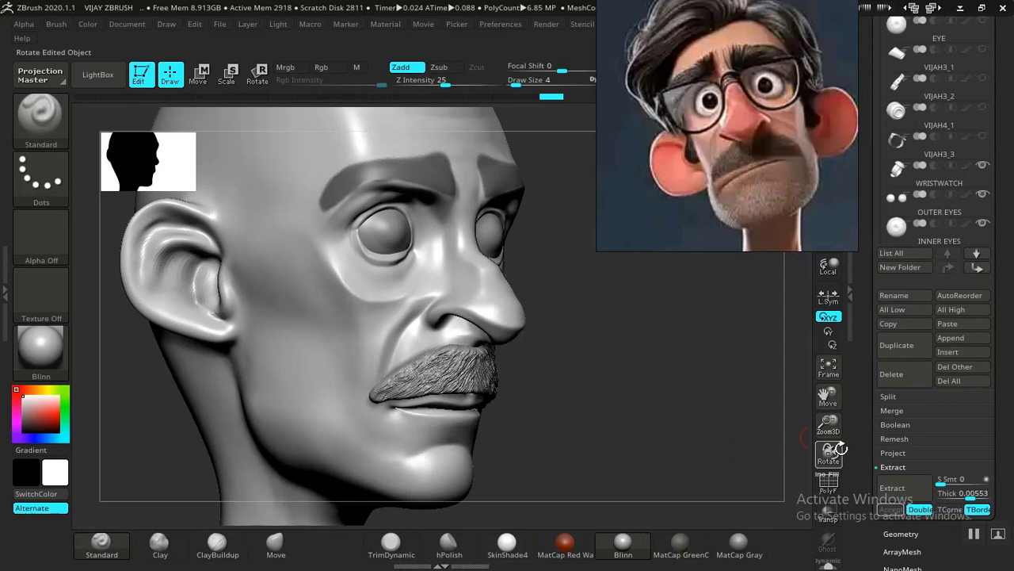
Try to extract the masked eyebrows at thickness 0.00553, then discard the preview
{"action": "left_click", "coordinate": [892, 483]}
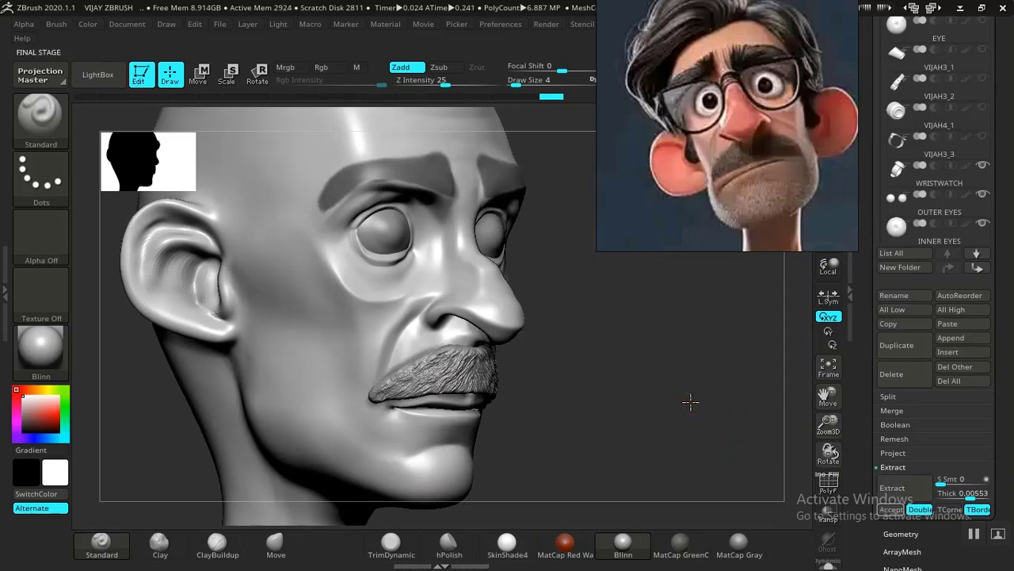
{"action": "left_click_drag", "start_coordinate": [690, 403], "coordinate": [615, 377]}
{"action": "left_click_drag", "start_coordinate": [607, 428], "coordinate": [593, 414]}
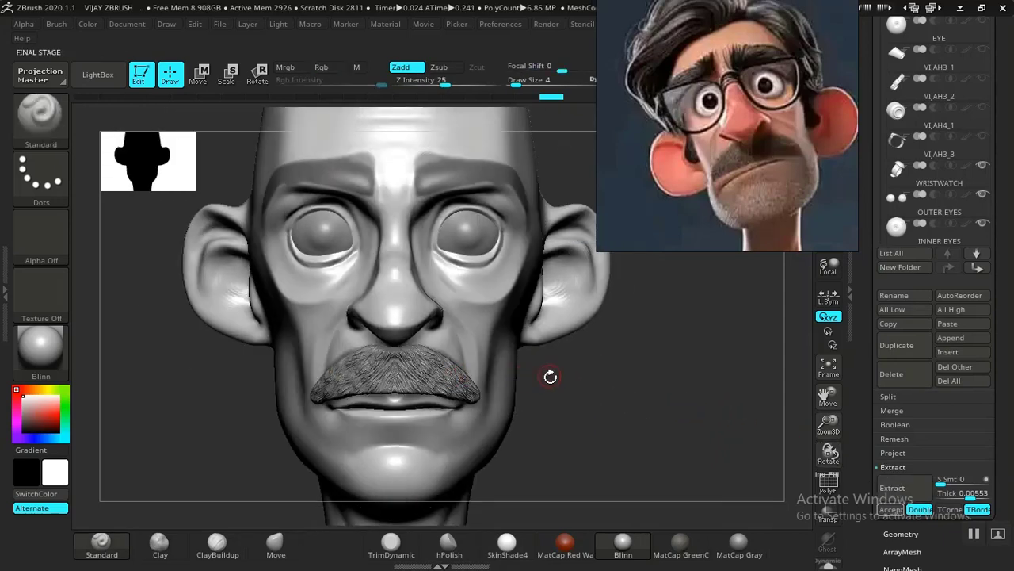
{"action": "mouse_move", "coordinate": [596, 357]}
{"action": "left_mouse_down", "text": "ctrl"}
{"action": "mouse_move", "coordinate": [609, 390]}
{"action": "mouse_move", "coordinate": [765, 511]}
{"action": "mouse_move", "coordinate": [476, 452]}
{"action": "mouse_move", "coordinate": [648, 491]}
{"action": "mouse_move", "coordinate": [583, 500]}
{"action": "left_mouse_up", "text": "ctrl"}
Extract the masked eyebrows at thickness 0.00553 with smoothing 0 and accept them as a separate subtool
{"action": "mouse_move", "coordinate": [593, 397]}
{"action": "left_mouse_down"}
{"action": "mouse_move", "coordinate": [642, 399]}
{"action": "mouse_move", "coordinate": [828, 453]}
{"action": "left_mouse_up"}
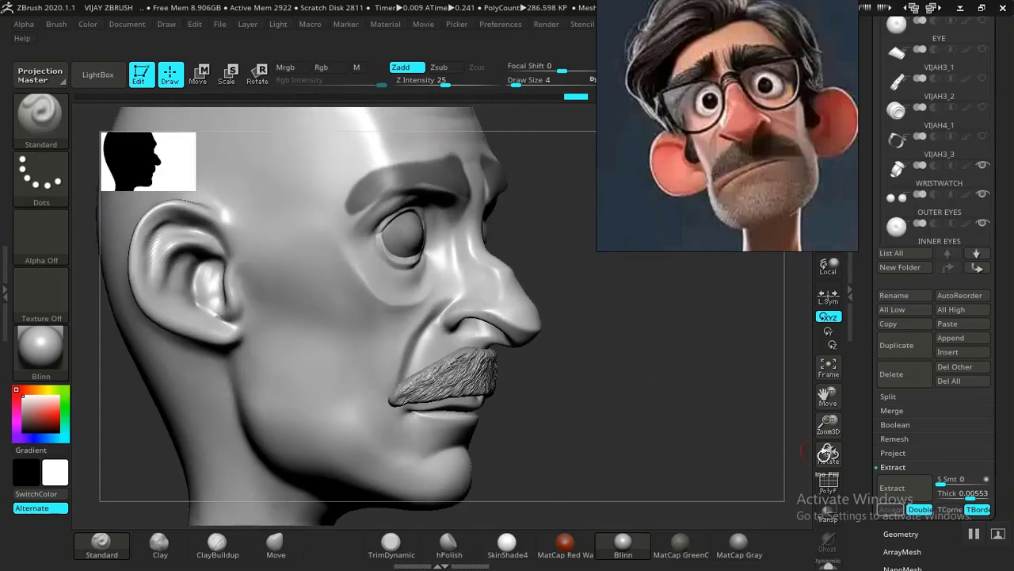
{"action": "left_click", "coordinate": [879, 489]}
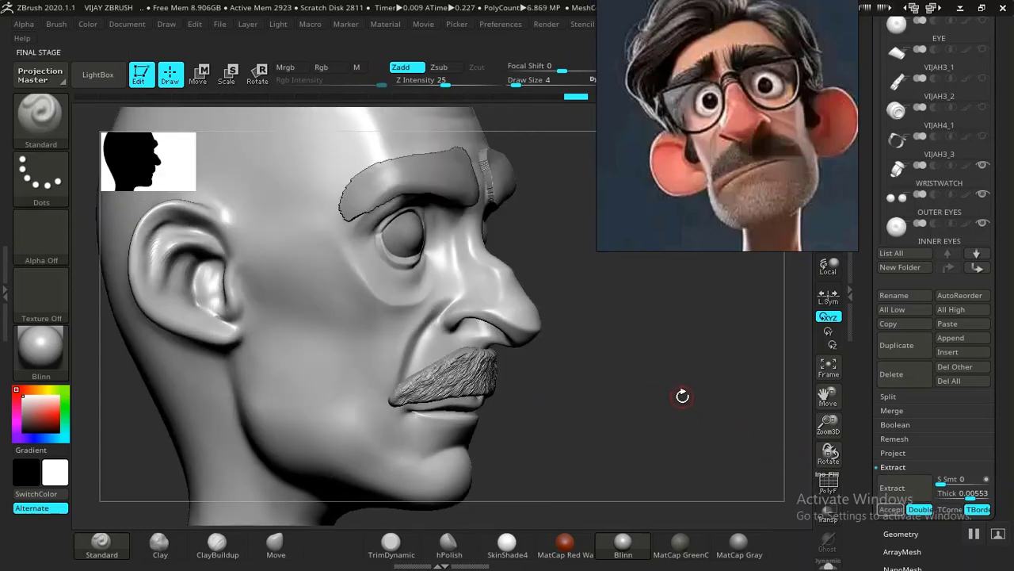
{"action": "left_click", "coordinate": [894, 510]}
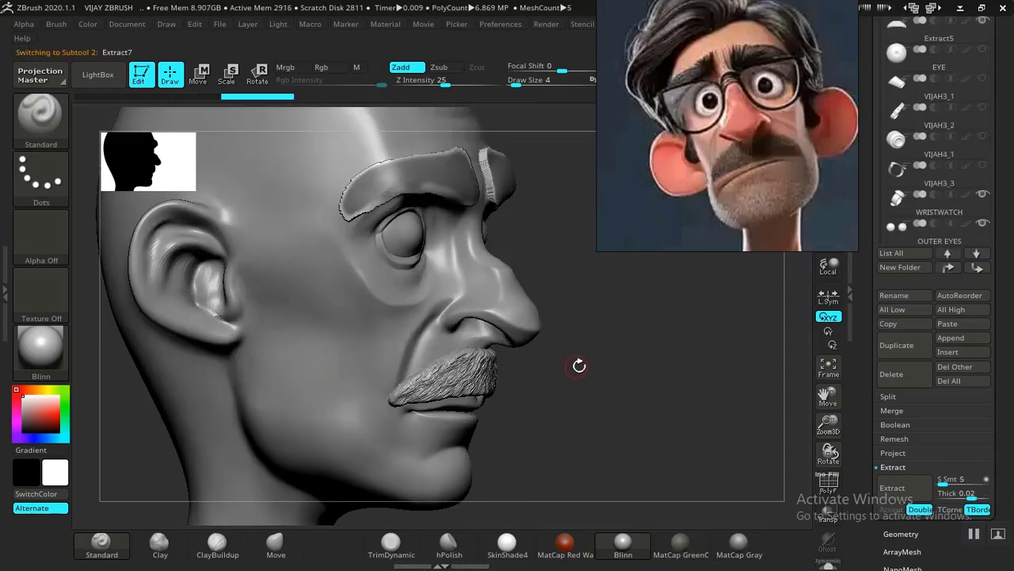
Smooth the extracted eyebrows' jagged edges with the Polish By Groups deformation, switching its mode to the open circle
{"action": "left_click_drag", "start_coordinate": [658, 362], "coordinate": [647, 371]}
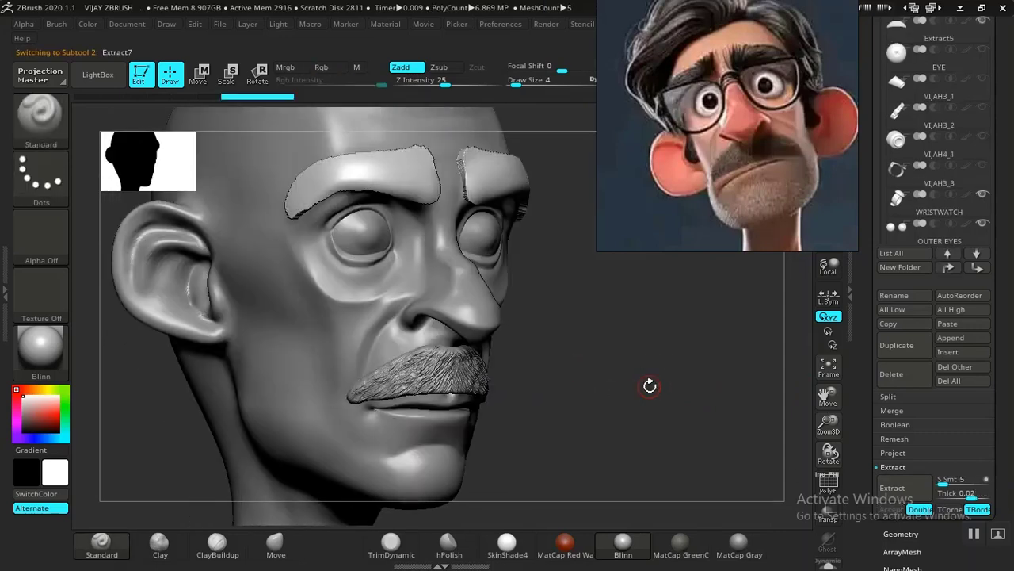
{"action": "scroll", "coordinate": [860, 482], "scroll_direction": "down", "scroll_amount": 5}
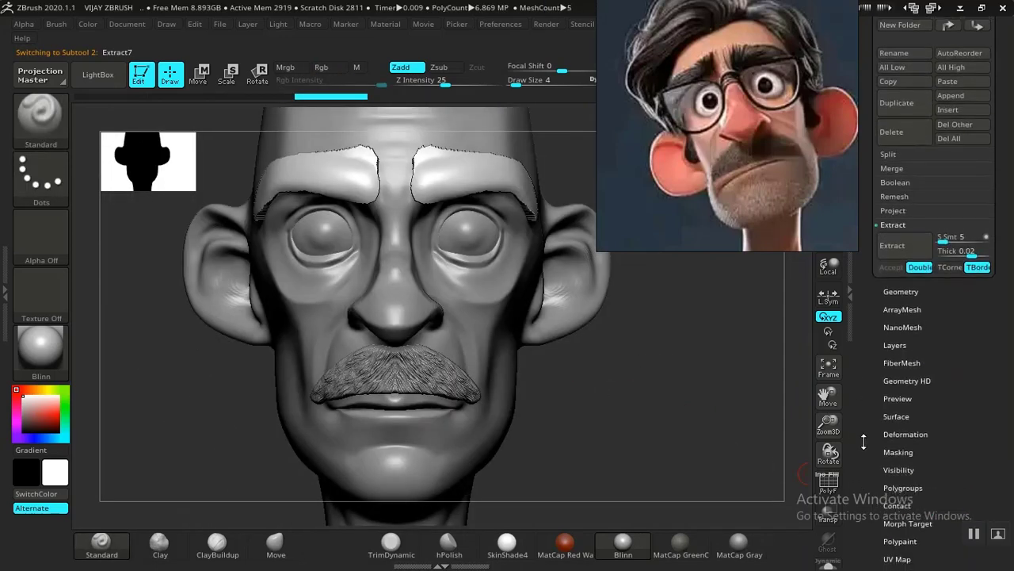
{"action": "left_click", "coordinate": [898, 436]}
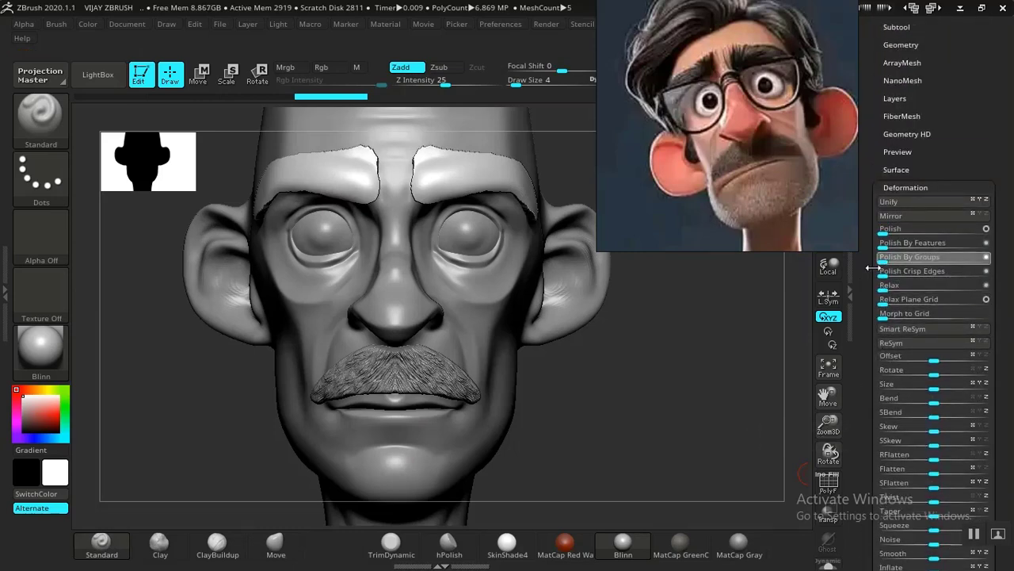
{"action": "left_click_drag", "start_coordinate": [880, 262], "coordinate": [895, 257]}
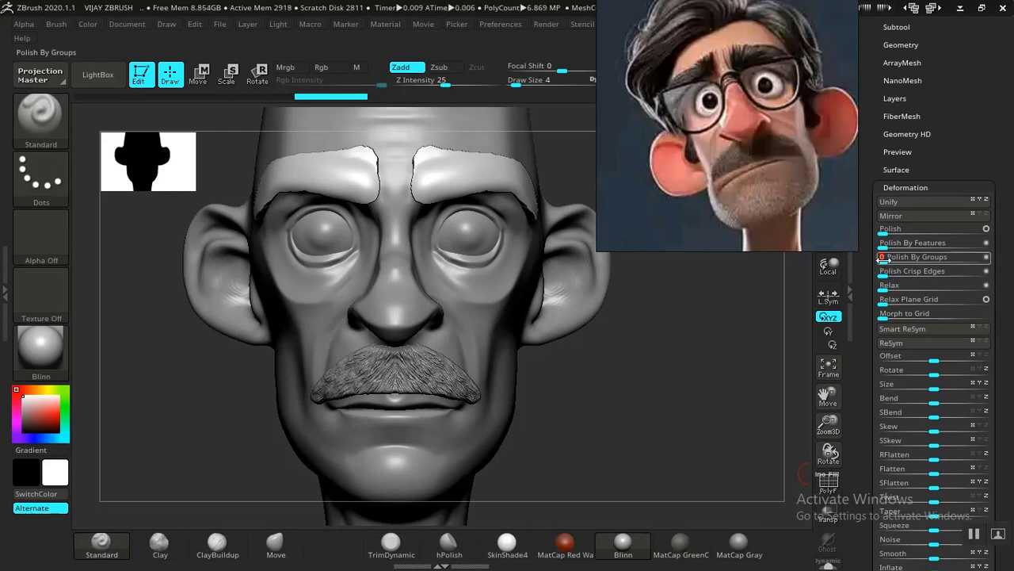
{"action": "left_click", "coordinate": [987, 257]}
{"action": "left_click", "coordinate": [904, 258]}
{"action": "left_click_drag", "start_coordinate": [898, 257], "coordinate": [929, 259]}
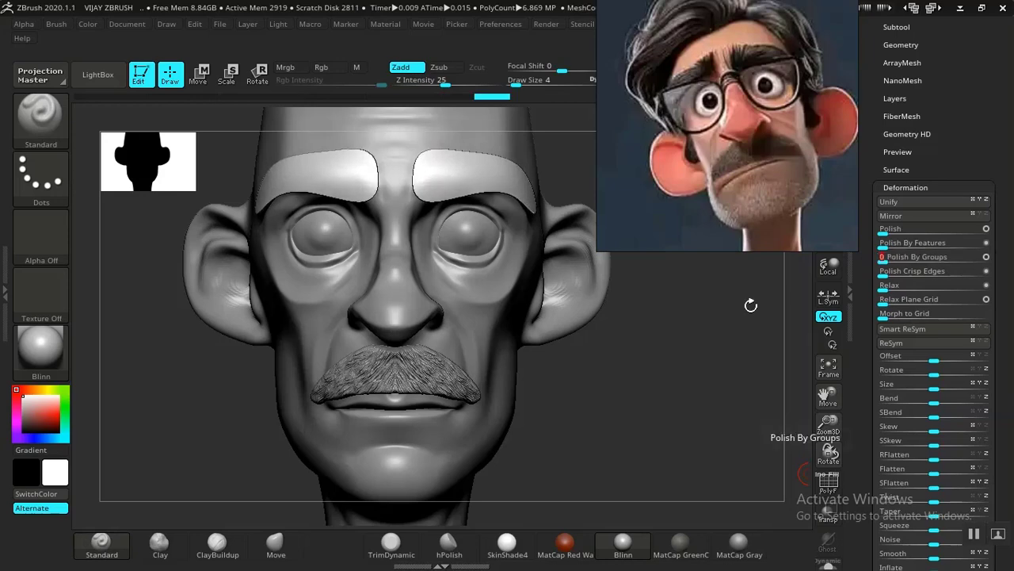
Lift the lower edges of both eyebrows into a stronger arch with the Move brush at draw size 18
{"action": "mouse_move", "coordinate": [657, 396]}
{"action": "left_mouse_down"}
{"action": "mouse_move", "coordinate": [539, 331]}
{"action": "mouse_move", "coordinate": [550, 312]}
{"action": "mouse_move", "coordinate": [661, 387]}
{"action": "left_mouse_up"}
{"action": "left_click", "coordinate": [275, 542]}
{"action": "key", "text": "bracketright"}
{"action": "left_click_drag", "start_coordinate": [562, 406], "coordinate": [543, 499], "text": "alt"}
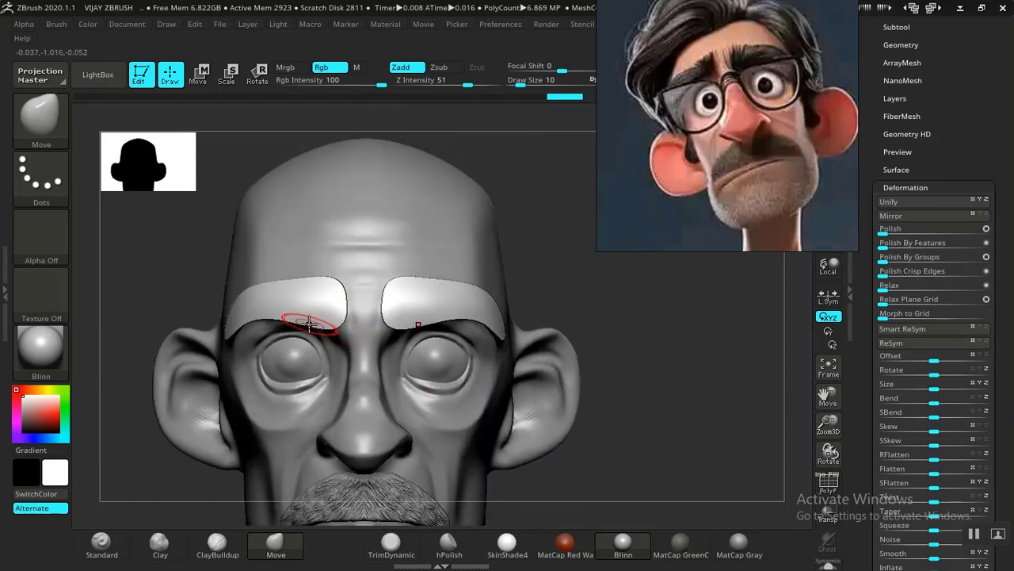
{"action": "key", "text": "bracketright"}
{"action": "key", "text": "bracketright"}
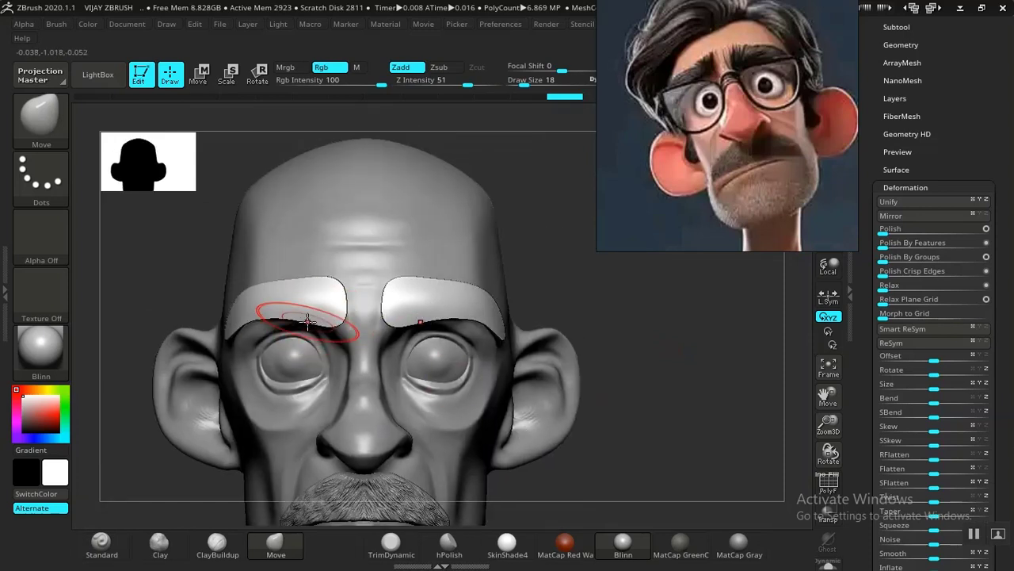
{"action": "mouse_move", "coordinate": [307, 321]}
{"action": "left_mouse_down"}
{"action": "mouse_move", "coordinate": [306, 312]}
{"action": "mouse_move", "coordinate": [275, 314]}
{"action": "left_mouse_up"}
{"action": "left_click_drag", "start_coordinate": [307, 319], "coordinate": [298, 311]}
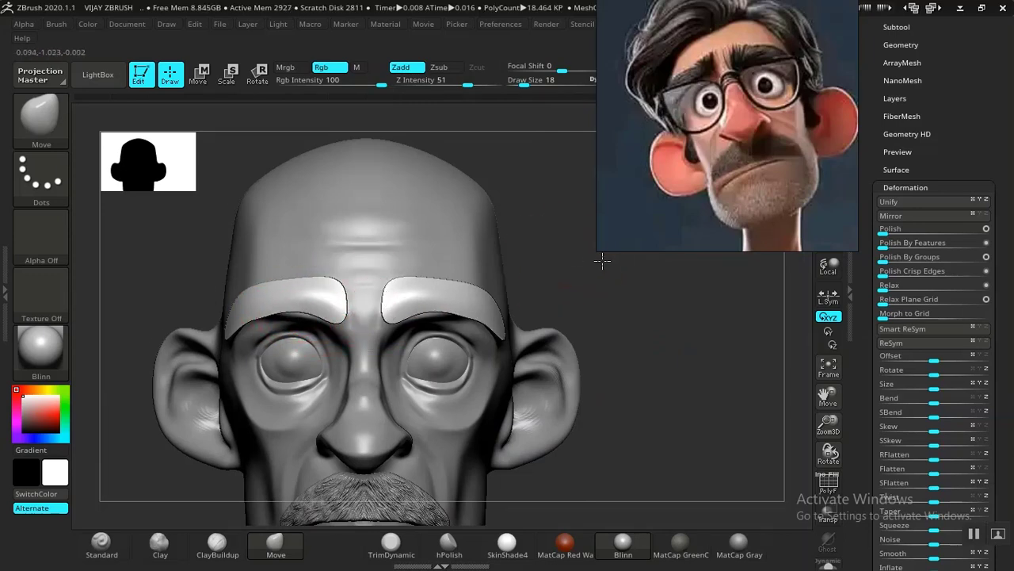
Refine the eyebrows' inner ends and upper contour from angled and front views with the Move brush at draw sizes 9 and 14
{"action": "left_click_drag", "start_coordinate": [600, 260], "coordinate": [425, 290]}
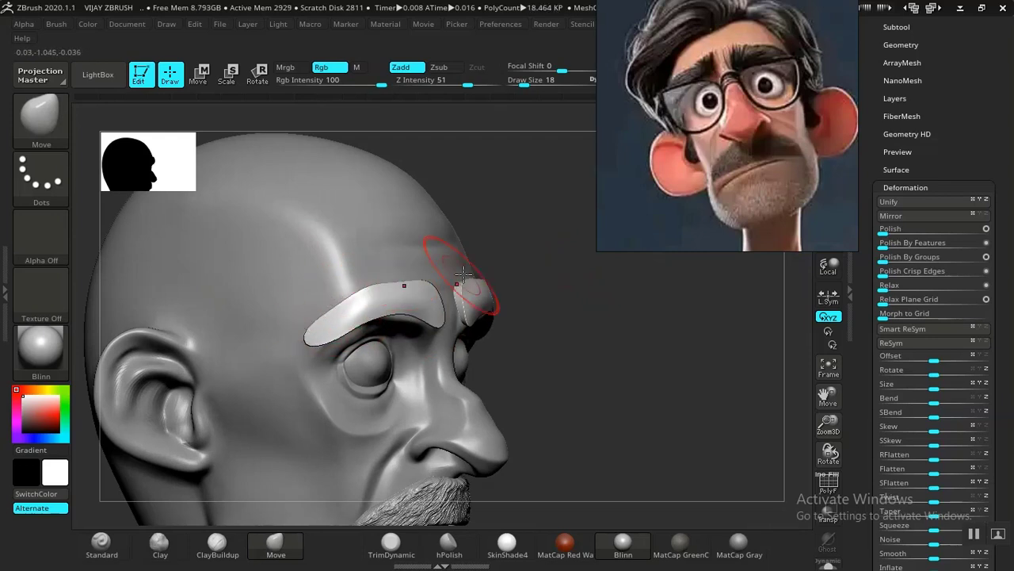
{"action": "left_click_drag", "start_coordinate": [583, 262], "coordinate": [495, 254]}
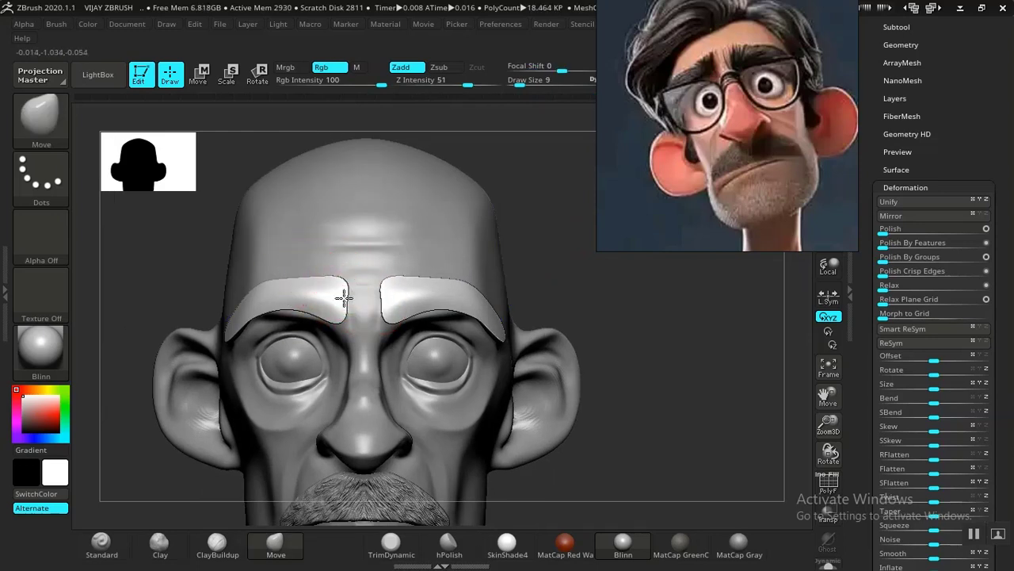
{"action": "left_click_drag", "start_coordinate": [543, 292], "coordinate": [619, 300]}
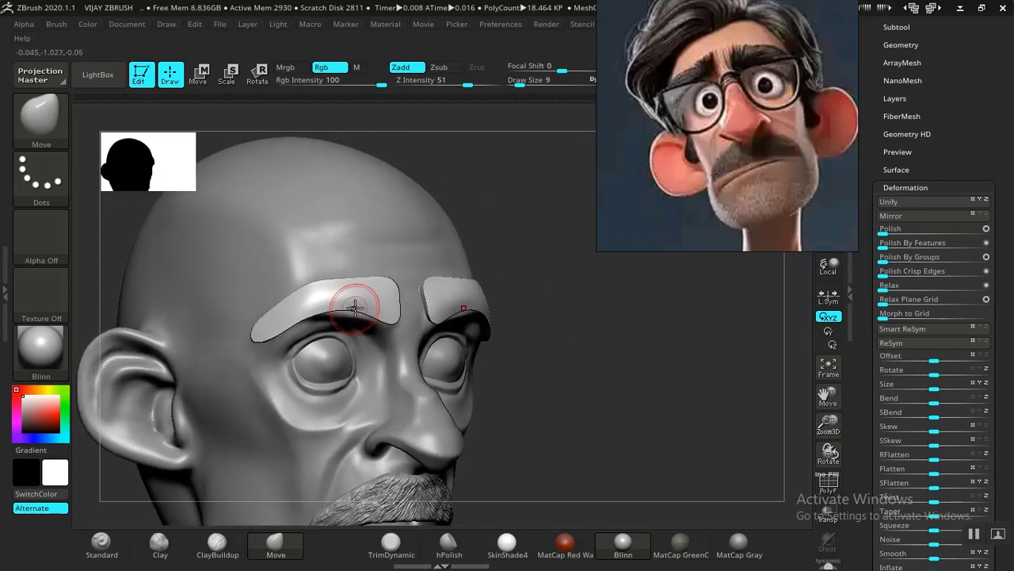
{"action": "key", "text": "]"}
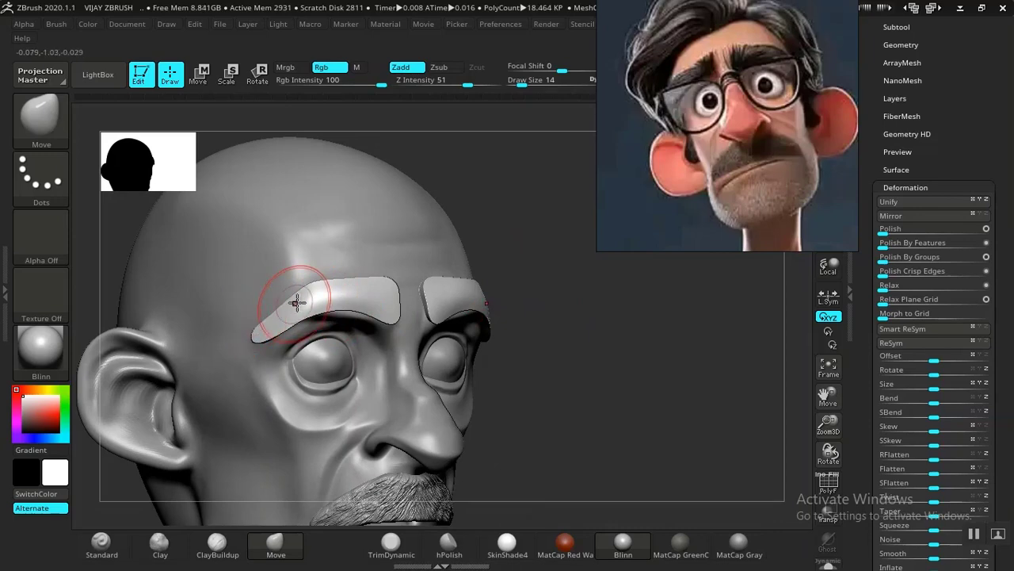
{"action": "left_click_drag", "start_coordinate": [695, 372], "coordinate": [657, 369]}
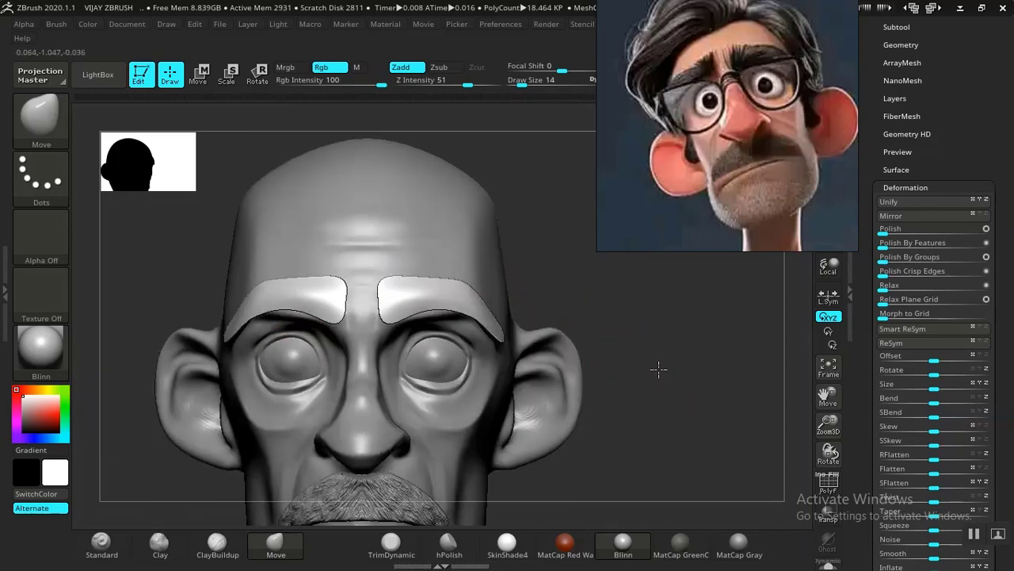
Adjust the eyebrows' outer tips against the head from below with the Move brush, then reposition the reference image clear of the model
{"action": "mouse_move", "coordinate": [650, 442]}
{"action": "left_mouse_down"}
{"action": "mouse_move", "coordinate": [664, 435]}
{"action": "mouse_move", "coordinate": [650, 396]}
{"action": "mouse_move", "coordinate": [644, 254]}
{"action": "left_mouse_up"}
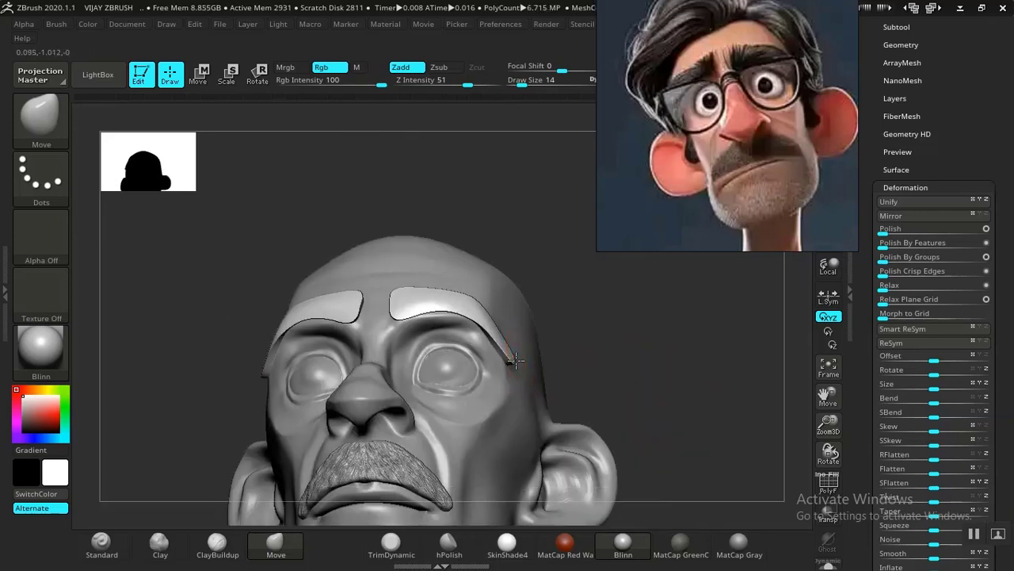
{"action": "left_click_drag", "start_coordinate": [513, 363], "coordinate": [510, 364]}
{"action": "mouse_move", "coordinate": [627, 356]}
{"action": "left_mouse_down"}
{"action": "mouse_move", "coordinate": [690, 389]}
{"action": "mouse_move", "coordinate": [637, 356]}
{"action": "mouse_move", "coordinate": [702, 431]}
{"action": "mouse_move", "coordinate": [666, 339]}
{"action": "left_mouse_up"}
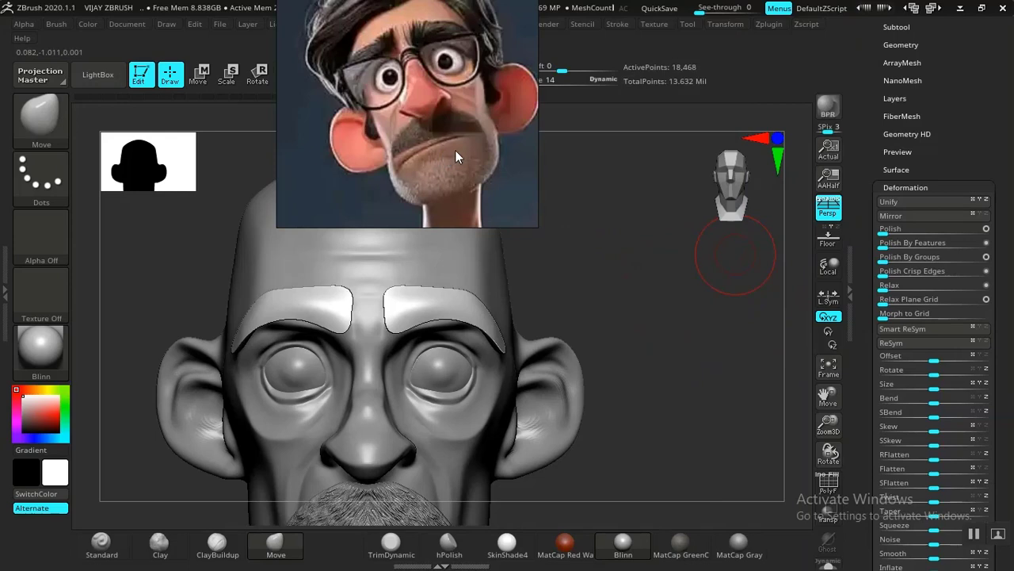
{"action": "left_click_drag", "start_coordinate": [455, 152], "coordinate": [223, 151]}
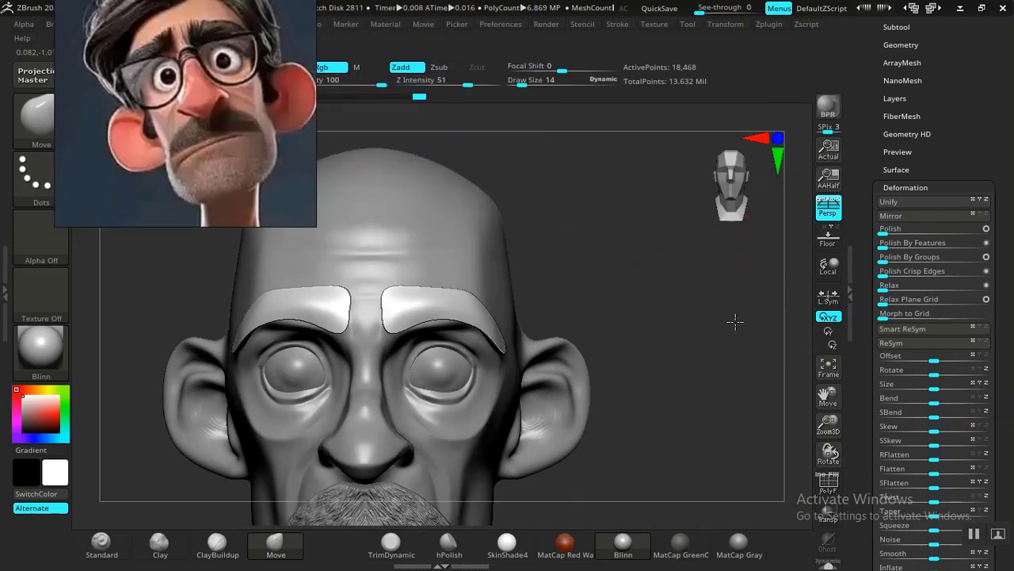
{"action": "left_click_drag", "start_coordinate": [736, 319], "coordinate": [684, 317]}
Remesh the eyebrows with DynaMesh at a resolution of 2376
{"action": "left_click_drag", "start_coordinate": [874, 119], "coordinate": [874, 293]}
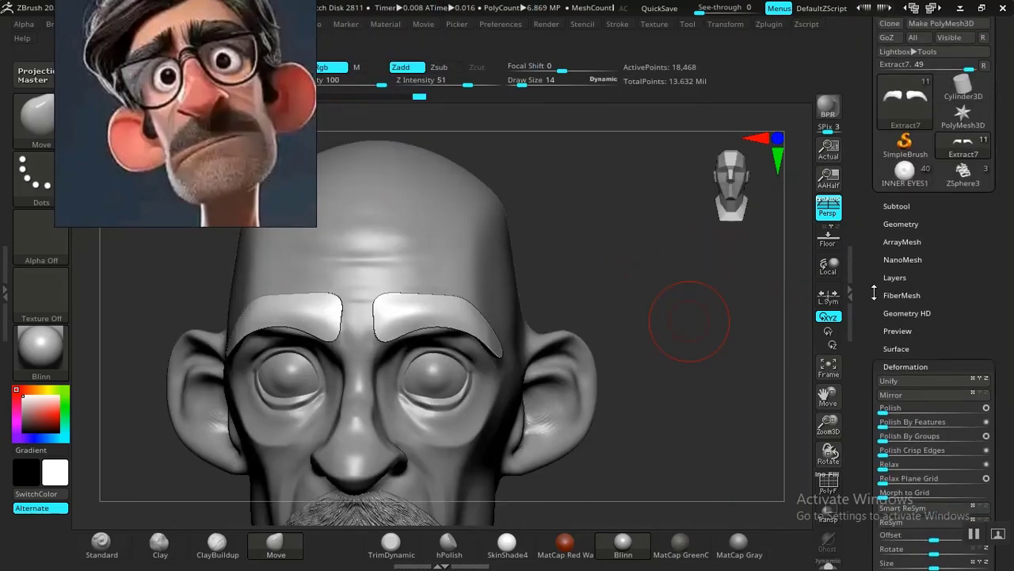
{"action": "left_click", "coordinate": [901, 224]}
{"action": "scroll", "coordinate": [890, 356], "scroll_direction": "down", "scroll_amount": 3}
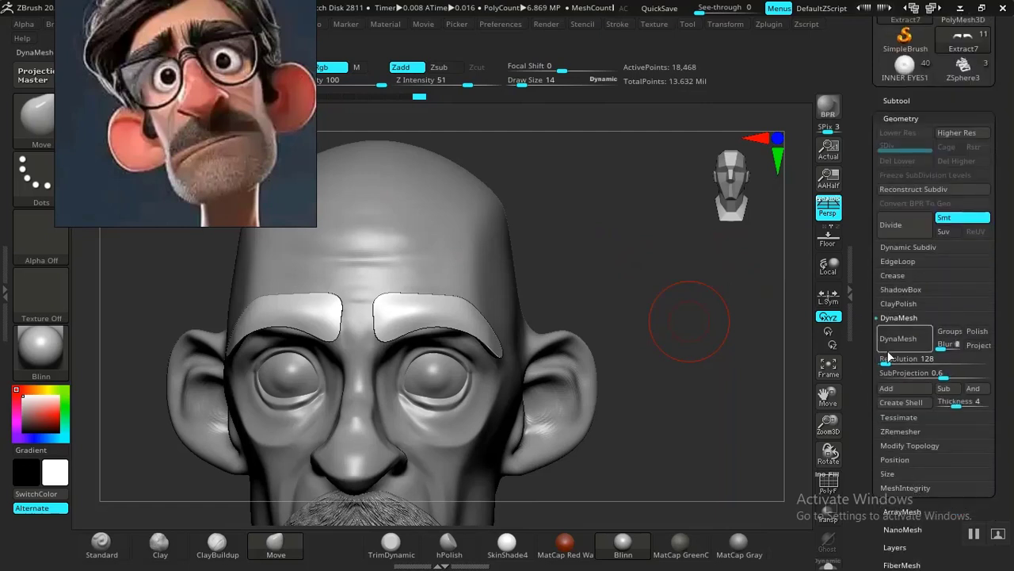
{"action": "left_click_drag", "start_coordinate": [884, 361], "coordinate": [941, 360]}
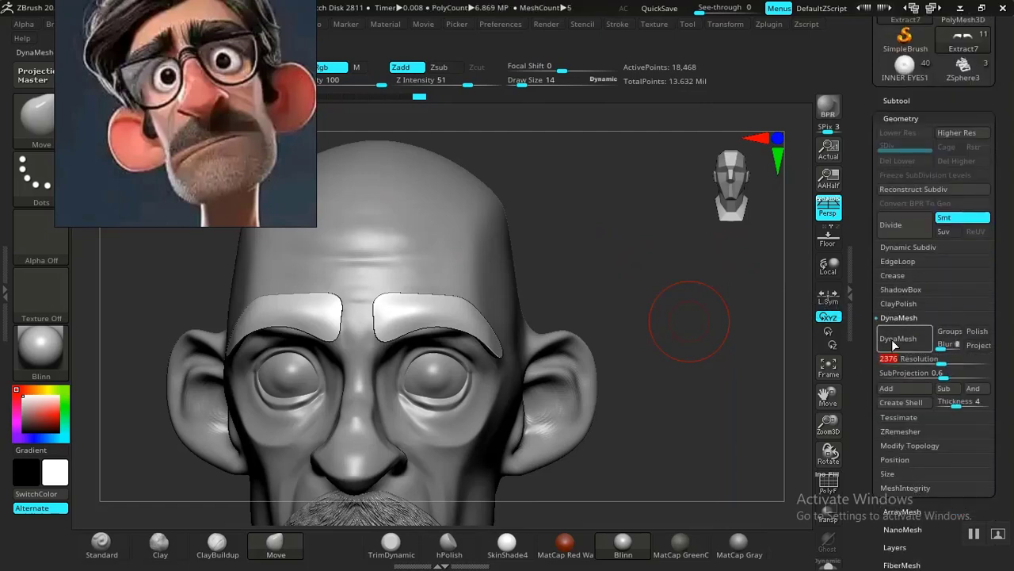
{"action": "left_click", "coordinate": [904, 338]}
{"action": "mouse_move", "coordinate": [664, 326]}
{"action": "left_mouse_down"}
{"action": "mouse_move", "coordinate": [720, 320]}
{"action": "mouse_move", "coordinate": [698, 317]}
{"action": "mouse_move", "coordinate": [673, 346]}
{"action": "mouse_move", "coordinate": [690, 389]}
{"action": "mouse_move", "coordinate": [674, 462]}
{"action": "mouse_move", "coordinate": [700, 367]}
{"action": "mouse_move", "coordinate": [706, 425]}
{"action": "mouse_move", "coordinate": [752, 290]}
{"action": "mouse_move", "coordinate": [702, 299]}
{"action": "mouse_move", "coordinate": [731, 319]}
{"action": "mouse_move", "coordinate": [857, 357]}
{"action": "left_mouse_up"}
Try subdividing the eyebrows once, then remove the added subdivision level
{"action": "left_click", "coordinate": [893, 227]}
{"action": "scroll", "coordinate": [903, 400], "scroll_direction": "down", "scroll_amount": 5}
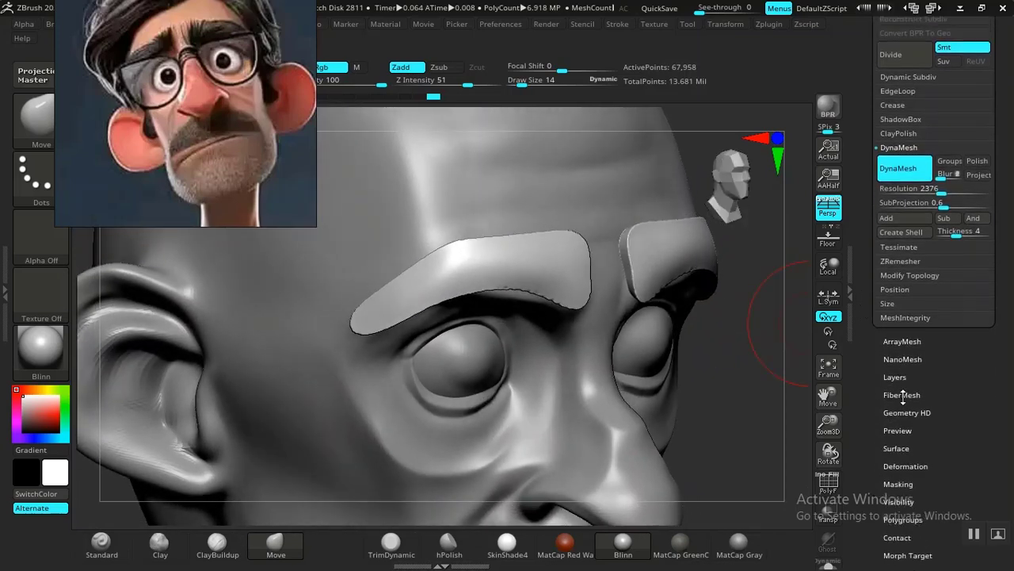
{"action": "left_click", "coordinate": [906, 466]}
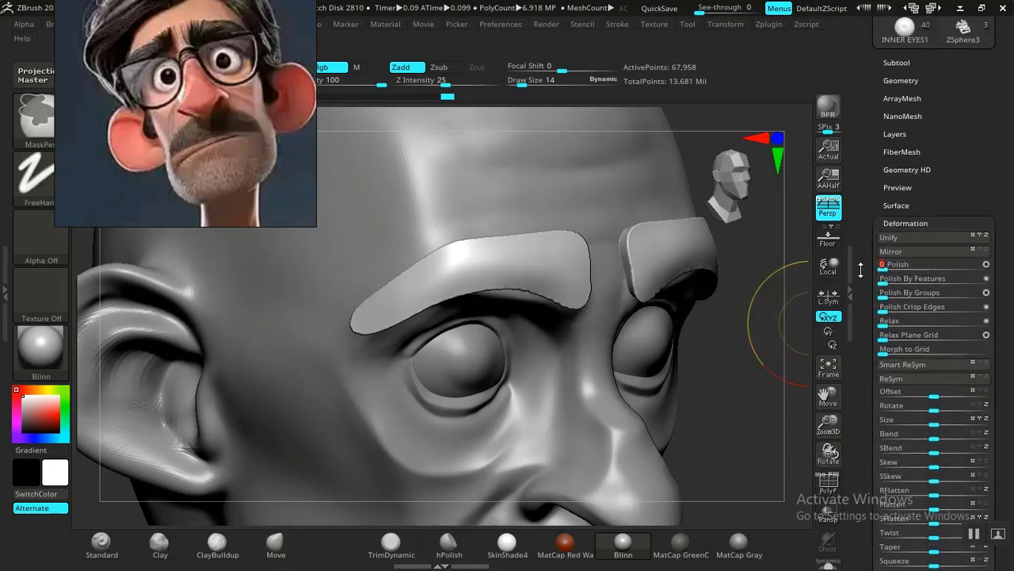
{"action": "scroll", "coordinate": [864, 273], "scroll_direction": "up", "scroll_amount": 1}
{"action": "left_click", "coordinate": [899, 112]}
{"action": "left_click", "coordinate": [927, 169]}
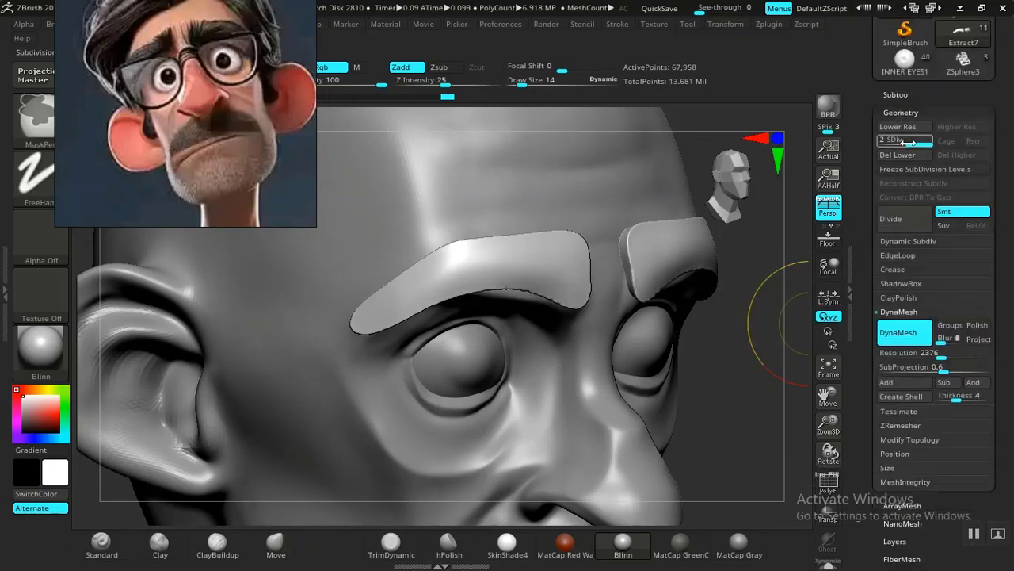
{"action": "left_click", "coordinate": [954, 156]}
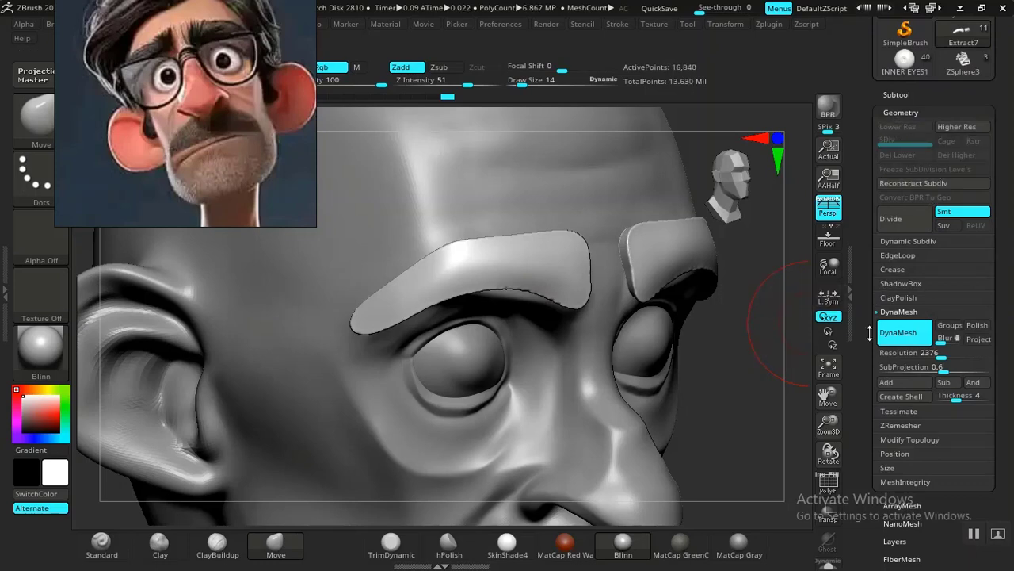
Smooth and round the eyebrows with several passes of the Polish deformation, switching its mode to the filled circle
{"action": "scroll", "coordinate": [863, 319], "scroll_direction": "down", "scroll_amount": 4}
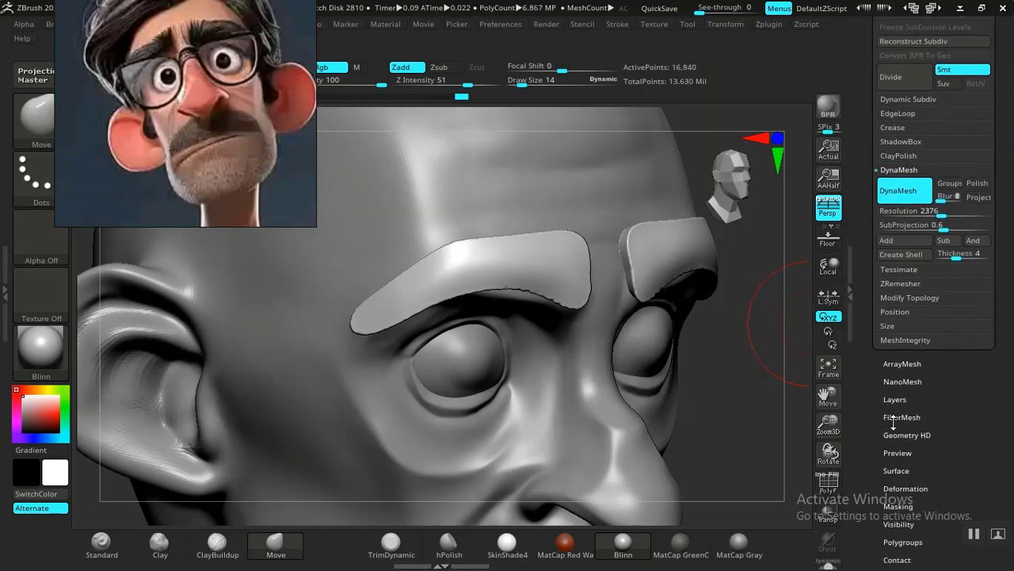
{"action": "left_click", "coordinate": [900, 487]}
{"action": "scroll", "coordinate": [866, 374], "scroll_direction": "up", "scroll_amount": 4}
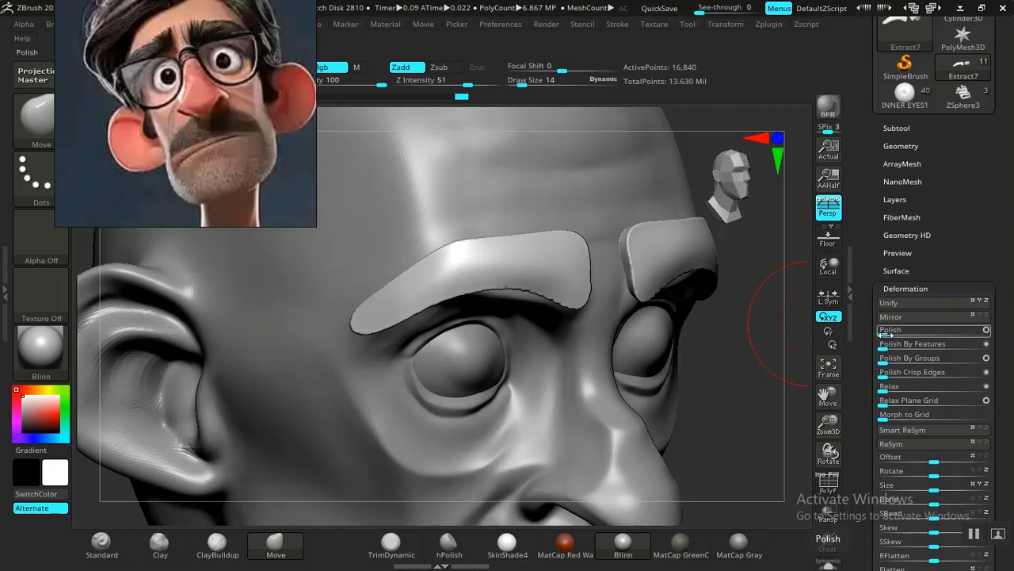
{"action": "left_click_drag", "start_coordinate": [886, 335], "coordinate": [902, 333]}
{"action": "left_click_drag", "start_coordinate": [884, 332], "coordinate": [908, 329]}
{"action": "mouse_move", "coordinate": [886, 330]}
{"action": "left_mouse_down"}
{"action": "mouse_move", "coordinate": [924, 328]}
{"action": "mouse_move", "coordinate": [904, 332]}
{"action": "left_mouse_up"}
{"action": "left_click", "coordinate": [987, 330]}
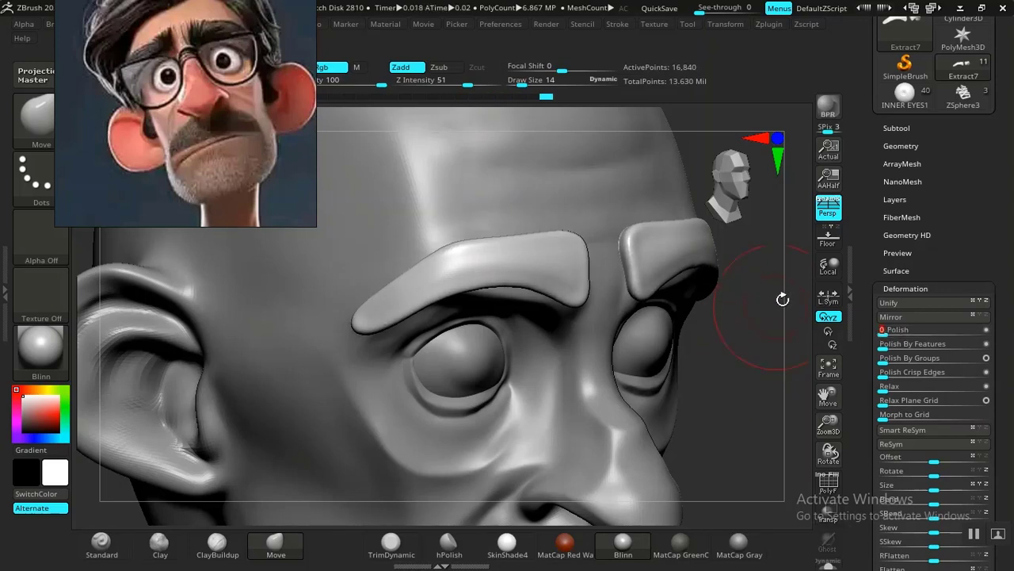
Subdivide the polished eyebrows once and load the ZBGs Long Hair sculpting brush from the LightBox brushes
{"action": "left_click", "coordinate": [899, 147]}
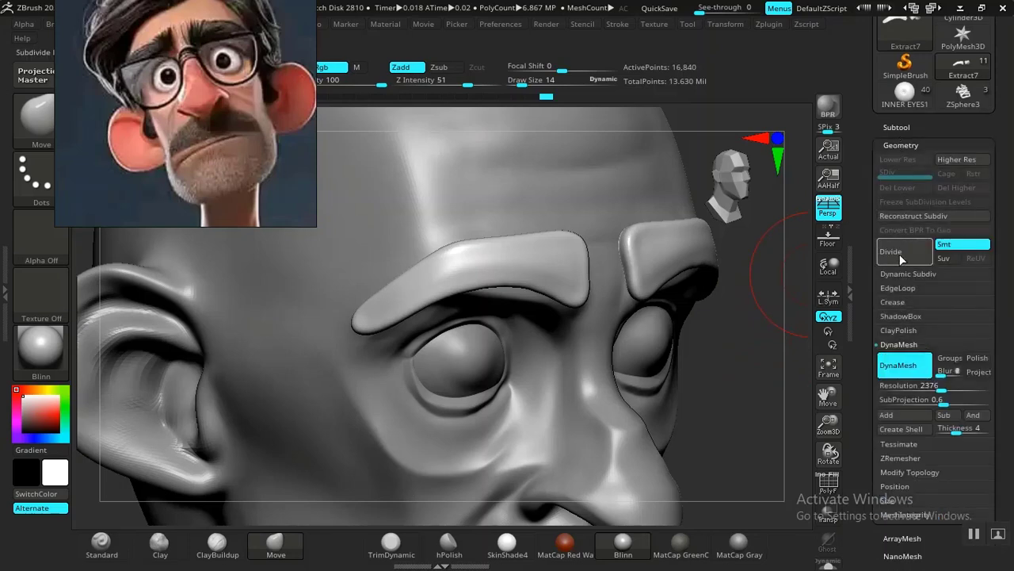
{"action": "left_click", "coordinate": [900, 253]}
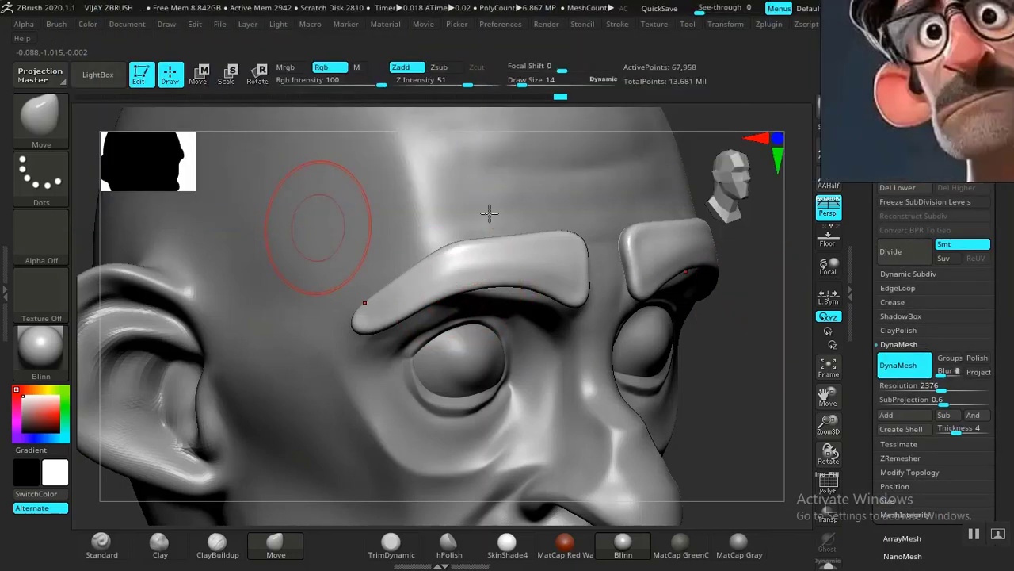
{"action": "left_click", "coordinate": [98, 77]}
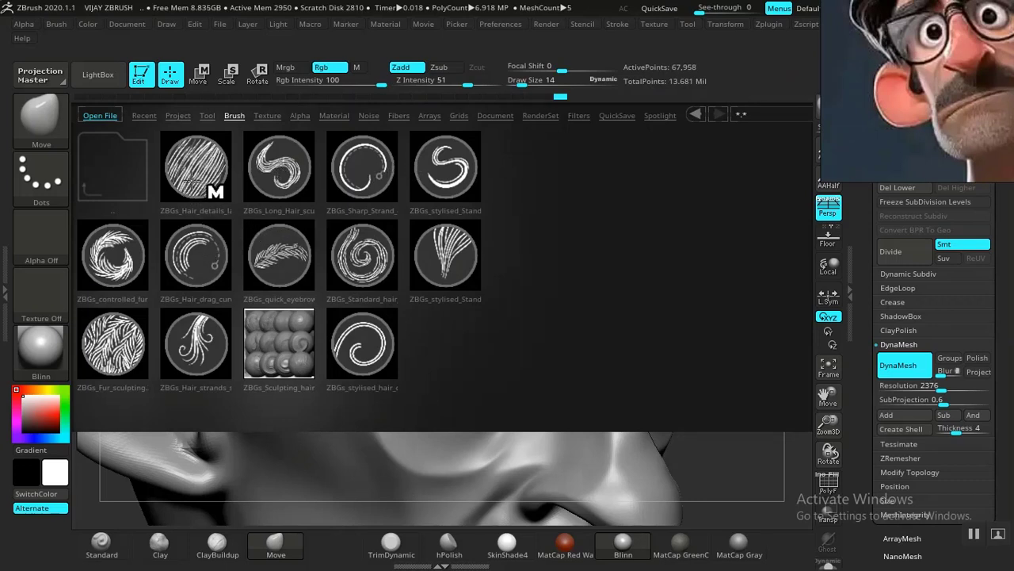
{"action": "double_click", "coordinate": [282, 175]}
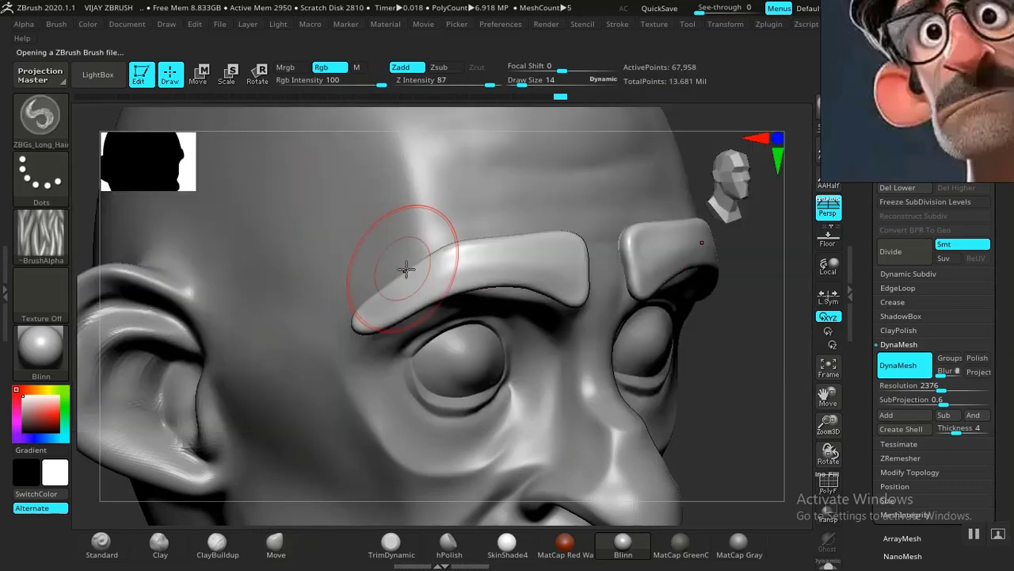
Try a long hair stroke across the eyebrow's inner half, then undo it
{"action": "left_click_drag", "start_coordinate": [566, 246], "coordinate": [490, 279]}
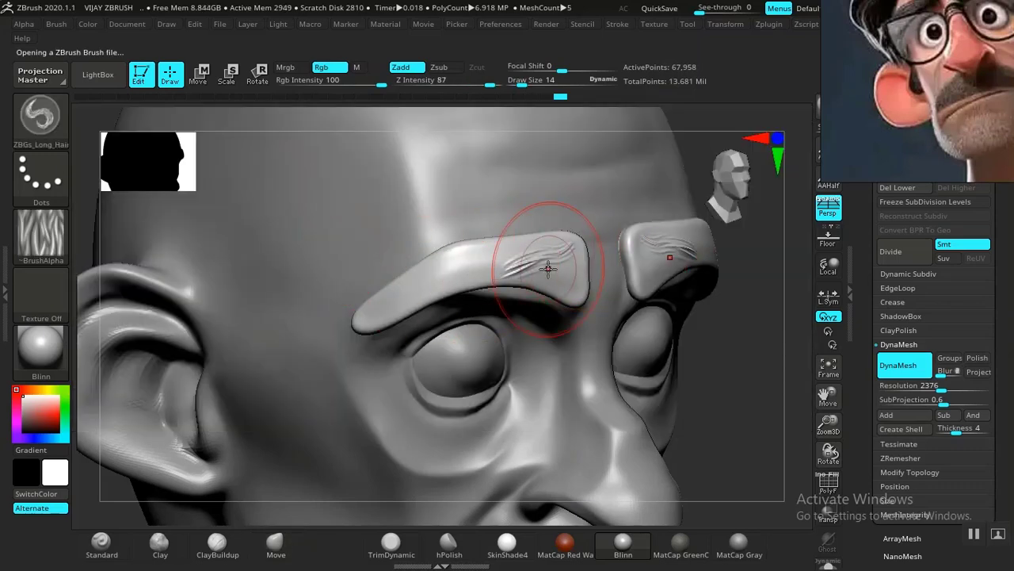
{"action": "left_click_drag", "start_coordinate": [788, 385], "coordinate": [661, 341]}
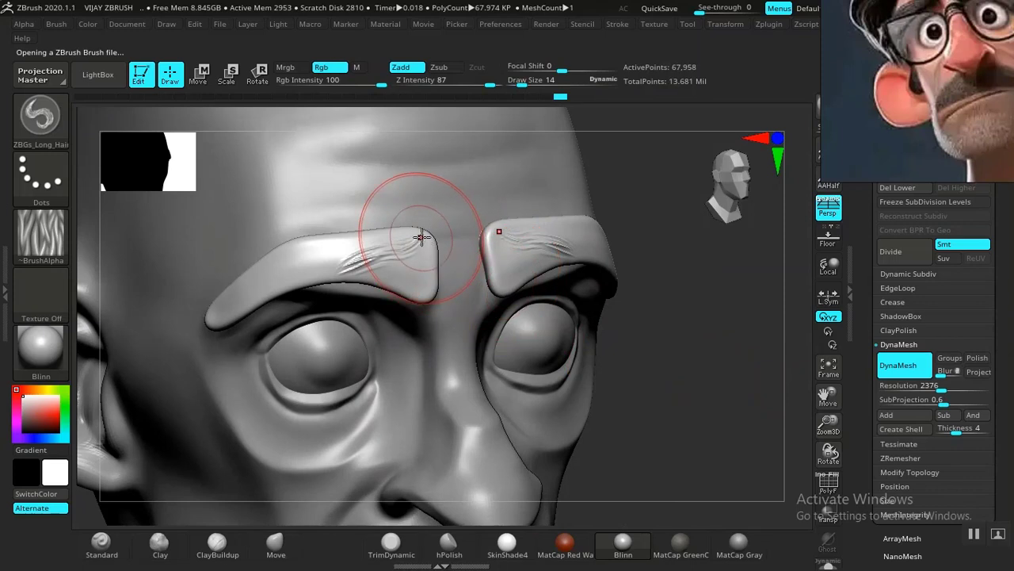
{"action": "key", "text": "ctrl"}
{"action": "key", "text": "ctrl+z"}
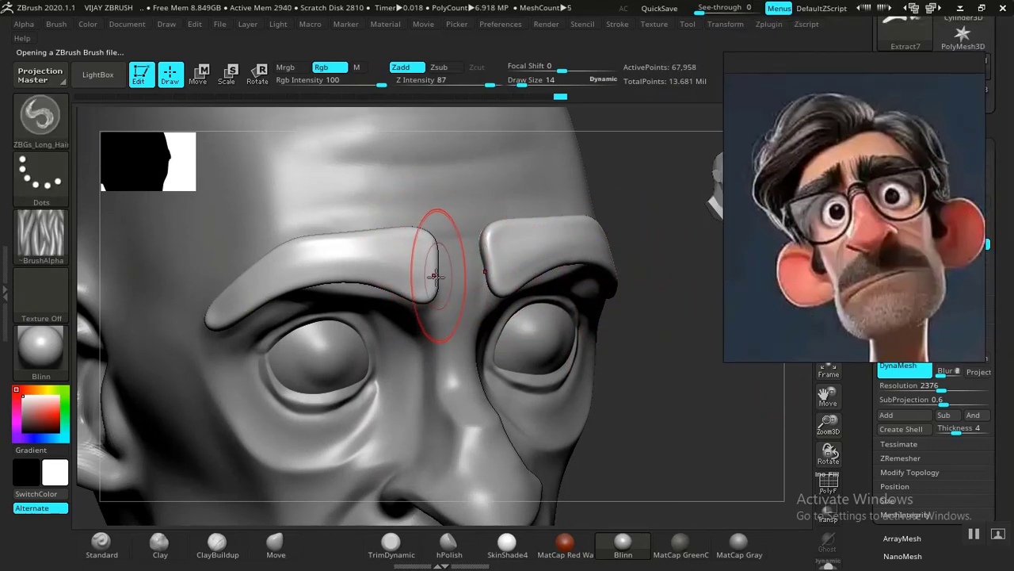
Sculpt upward-curving hair strokes on the eyebrows' inner ends with the Long Hair brush, reducing its draw size from 14 to 7
{"action": "left_click_drag", "start_coordinate": [414, 239], "coordinate": [401, 233]}
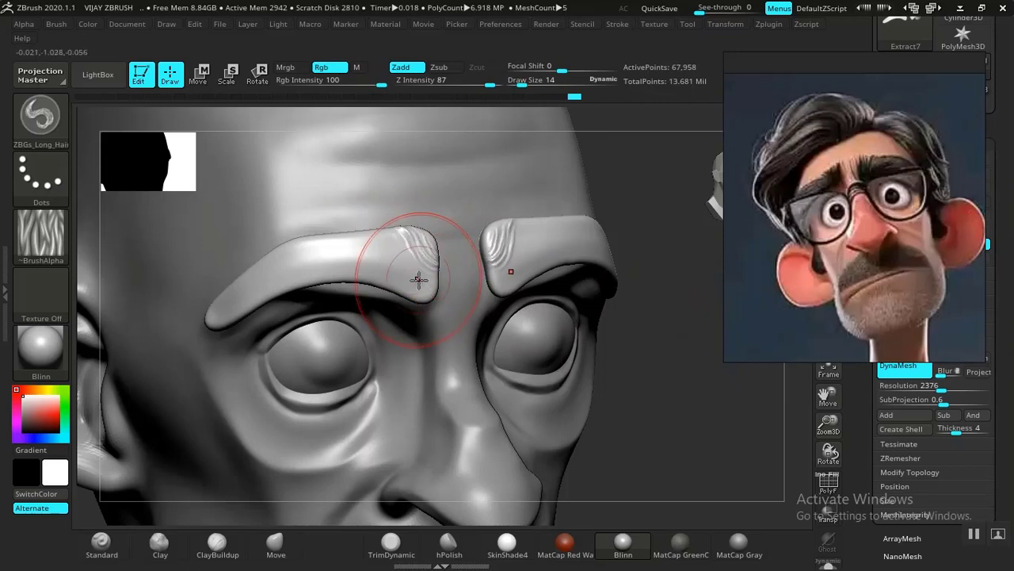
{"action": "left_click_drag", "start_coordinate": [419, 278], "coordinate": [399, 230]}
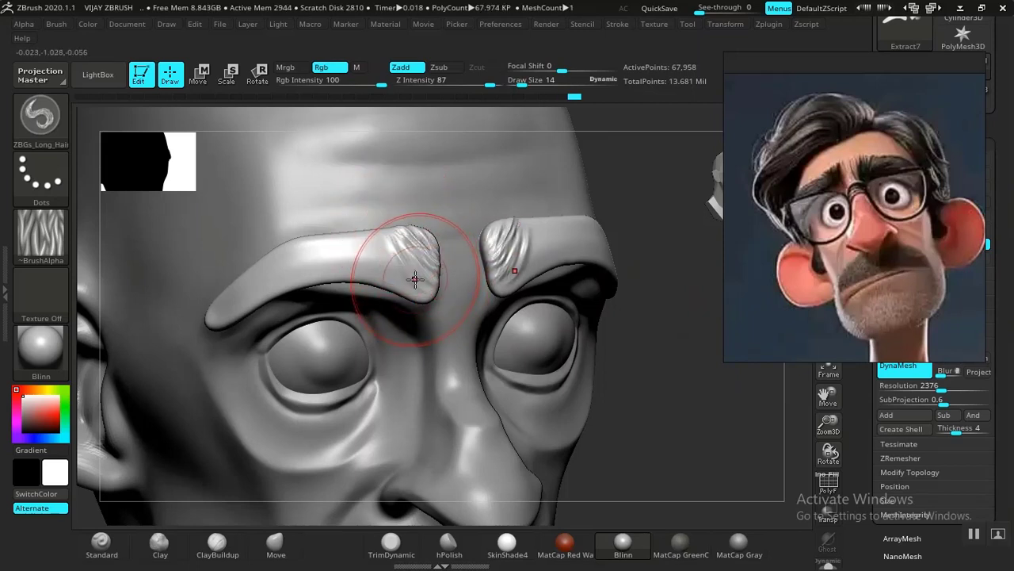
{"action": "key", "text": "["}
{"action": "key", "text": "["}
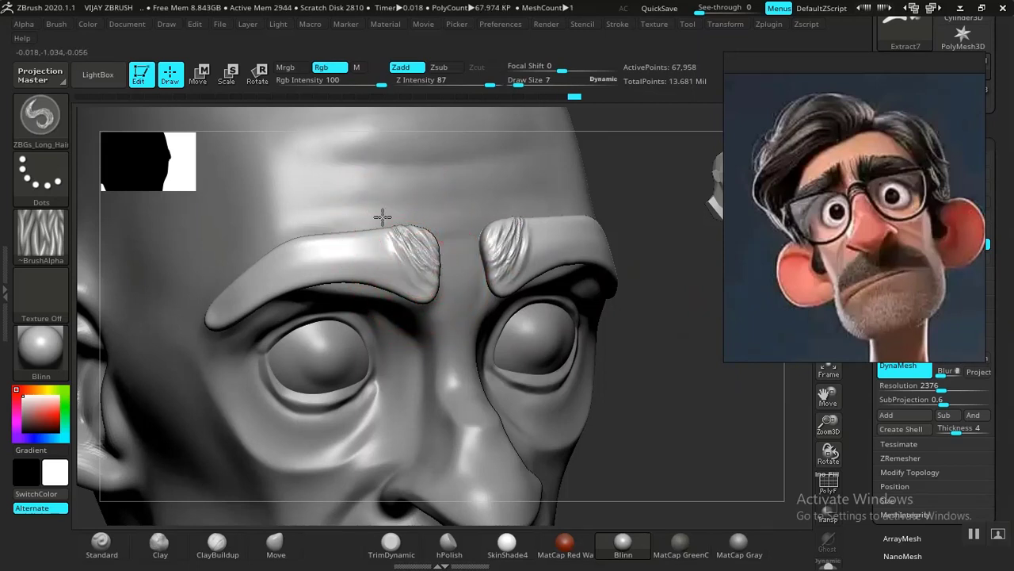
{"action": "left_click_drag", "start_coordinate": [383, 216], "coordinate": [382, 214]}
Cover the rest of the eyebrows out to the outer tips with sweeping hair strokes at draw size 8
{"action": "key", "text": "bracketright"}
{"action": "mouse_move", "coordinate": [399, 272]}
{"action": "left_mouse_down"}
{"action": "mouse_move", "coordinate": [294, 236]}
{"action": "mouse_move", "coordinate": [324, 267]}
{"action": "mouse_move", "coordinate": [232, 269]}
{"action": "left_mouse_up"}
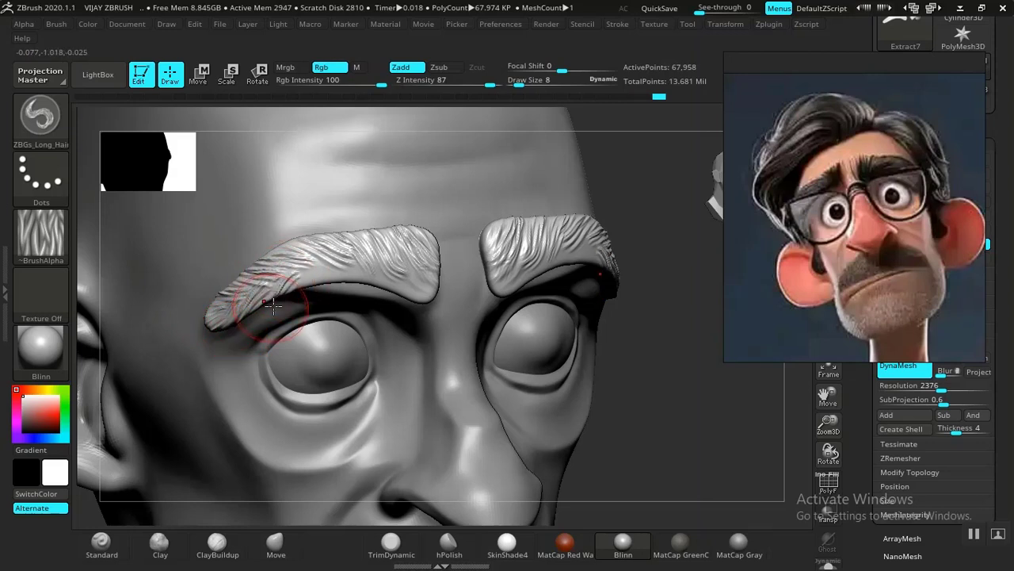
{"action": "mouse_move", "coordinate": [274, 305]}
{"action": "left_mouse_down"}
{"action": "mouse_move", "coordinate": [321, 271]}
{"action": "mouse_move", "coordinate": [366, 269]}
{"action": "mouse_move", "coordinate": [417, 290]}
{"action": "mouse_move", "coordinate": [415, 267]}
{"action": "left_mouse_up"}
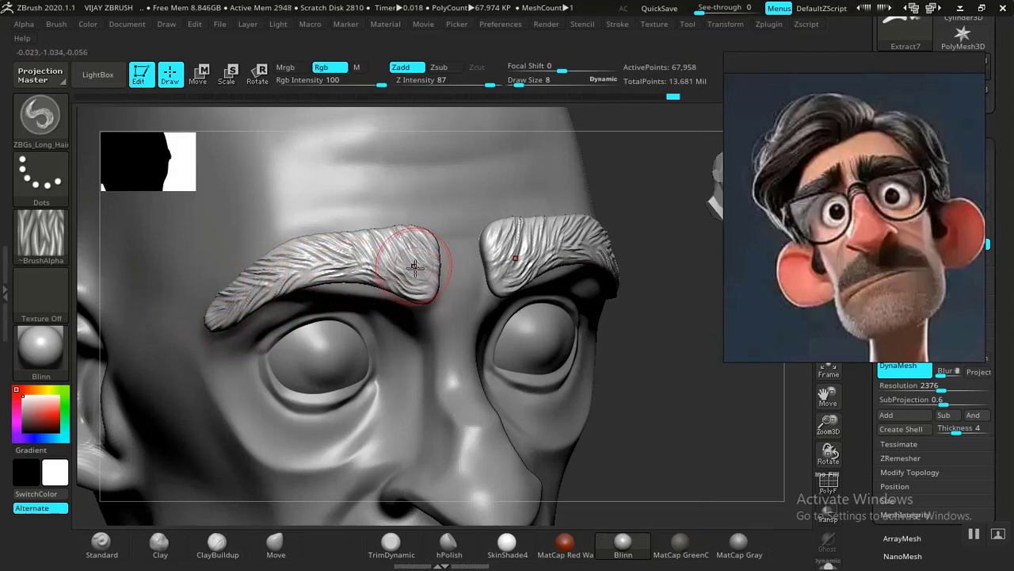
Layer more hair strokes over the eyebrows from the inner ends towards the outer tips to make the hair denser
{"action": "left_click_drag", "start_coordinate": [704, 438], "coordinate": [486, 288]}
{"action": "left_click_drag", "start_coordinate": [626, 436], "coordinate": [343, 285]}
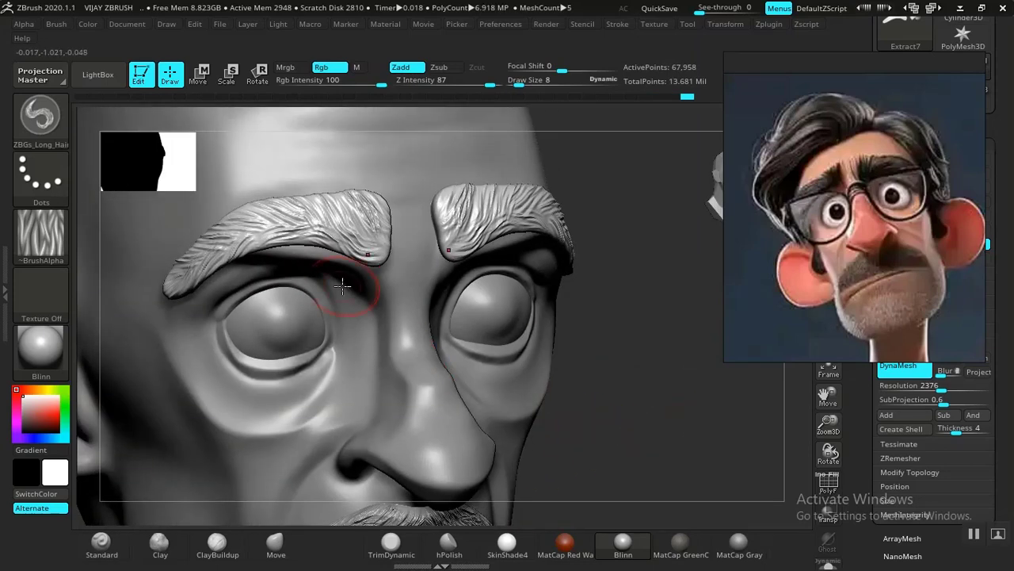
{"action": "mouse_move", "coordinate": [375, 229]}
{"action": "left_mouse_down"}
{"action": "mouse_move", "coordinate": [357, 208]}
{"action": "mouse_move", "coordinate": [327, 210]}
{"action": "mouse_move", "coordinate": [351, 220]}
{"action": "mouse_move", "coordinate": [303, 191]}
{"action": "mouse_move", "coordinate": [261, 193]}
{"action": "mouse_move", "coordinate": [273, 222]}
{"action": "mouse_move", "coordinate": [226, 258]}
{"action": "left_mouse_up"}
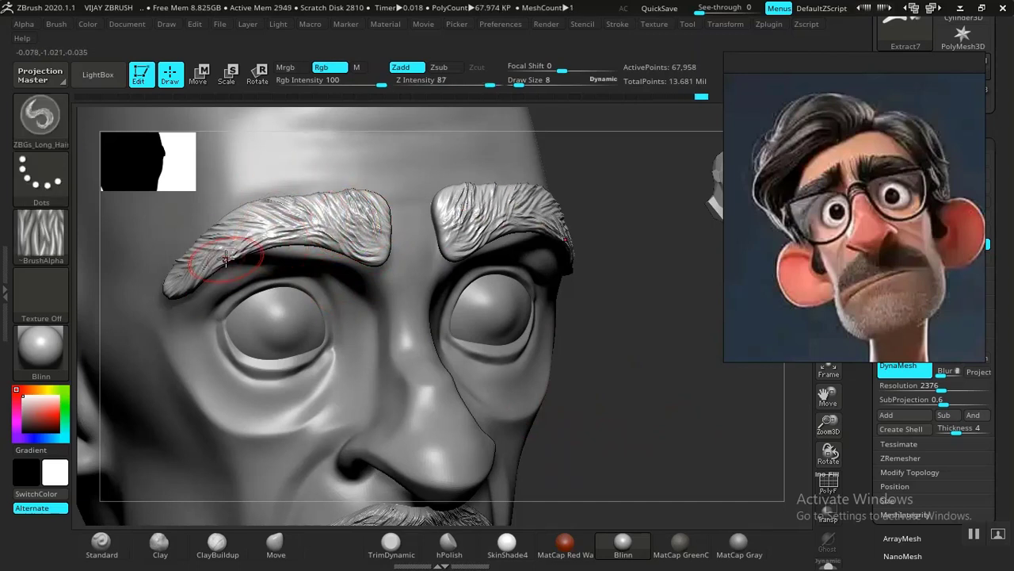
Try another hair stroke on the eyebrow's inner end, then undo it
{"action": "left_click_drag", "start_coordinate": [346, 236], "coordinate": [356, 234]}
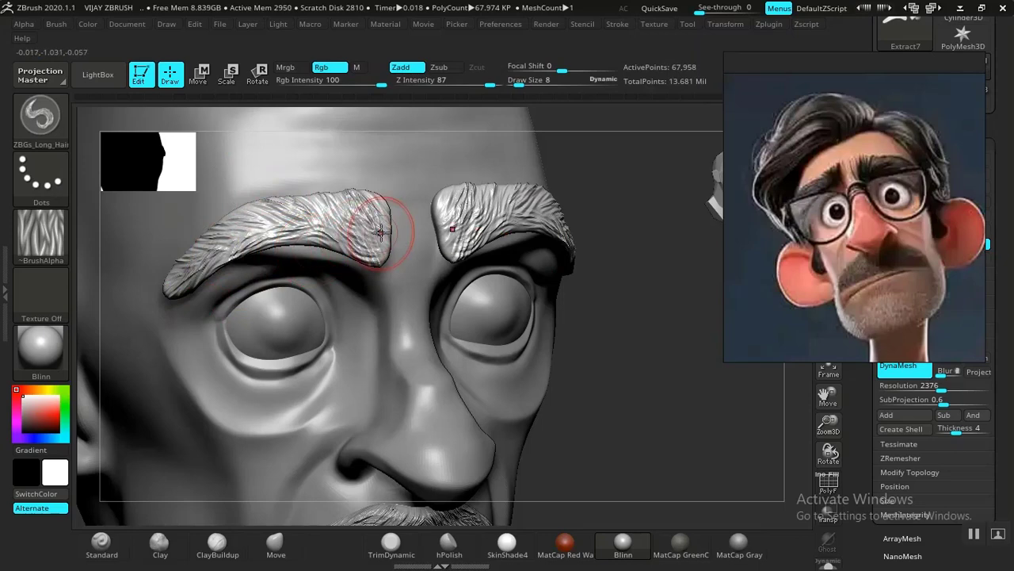
{"action": "key", "text": "ctrl+z"}
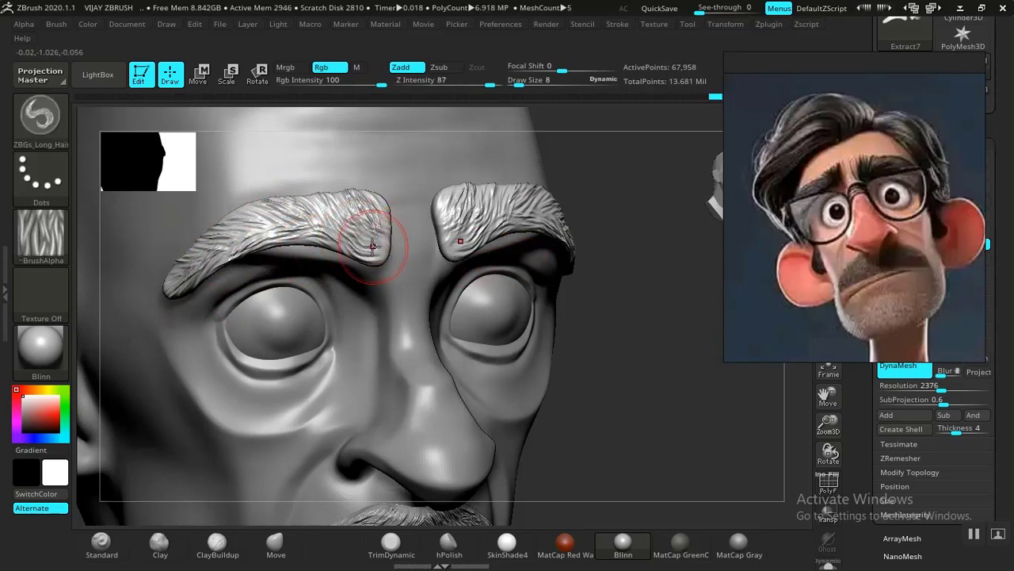
{"action": "left_click_drag", "start_coordinate": [645, 369], "coordinate": [559, 339], "text": "shift"}
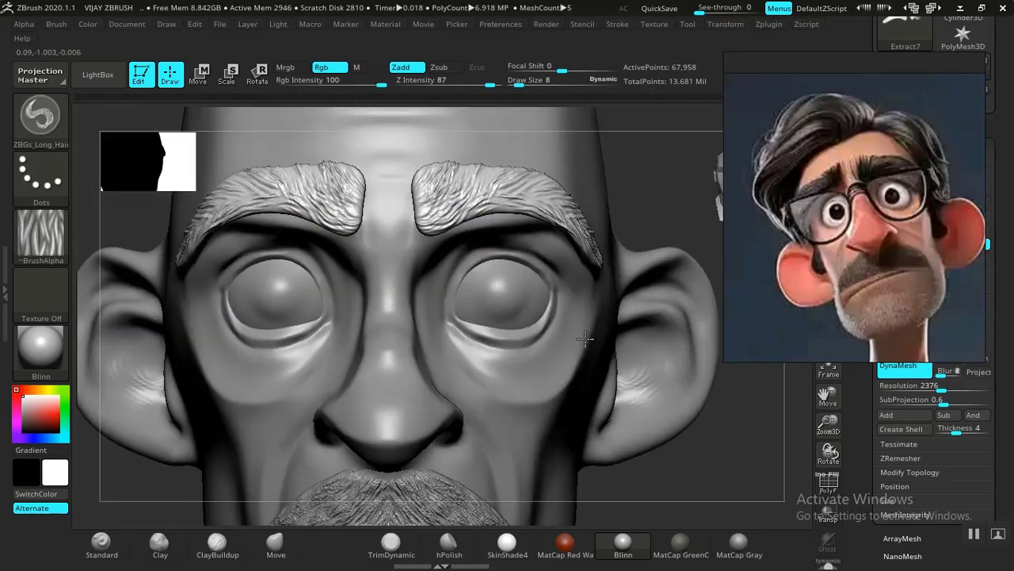
Center the gizmo on the eyebrow mesh and shift both eyebrows slightly back towards the forehead
{"action": "mouse_move", "coordinate": [723, 511]}
{"action": "left_mouse_down"}
{"action": "mouse_move", "coordinate": [735, 512]}
{"action": "mouse_move", "coordinate": [649, 407]}
{"action": "left_mouse_up"}
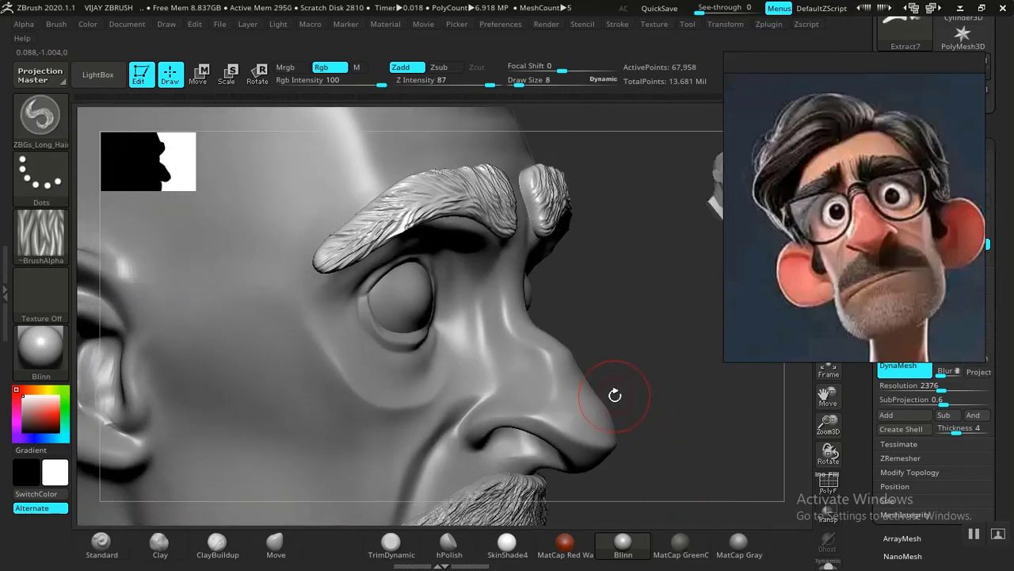
{"action": "key", "text": "w"}
{"action": "left_click", "coordinate": [498, 212], "text": "alt"}
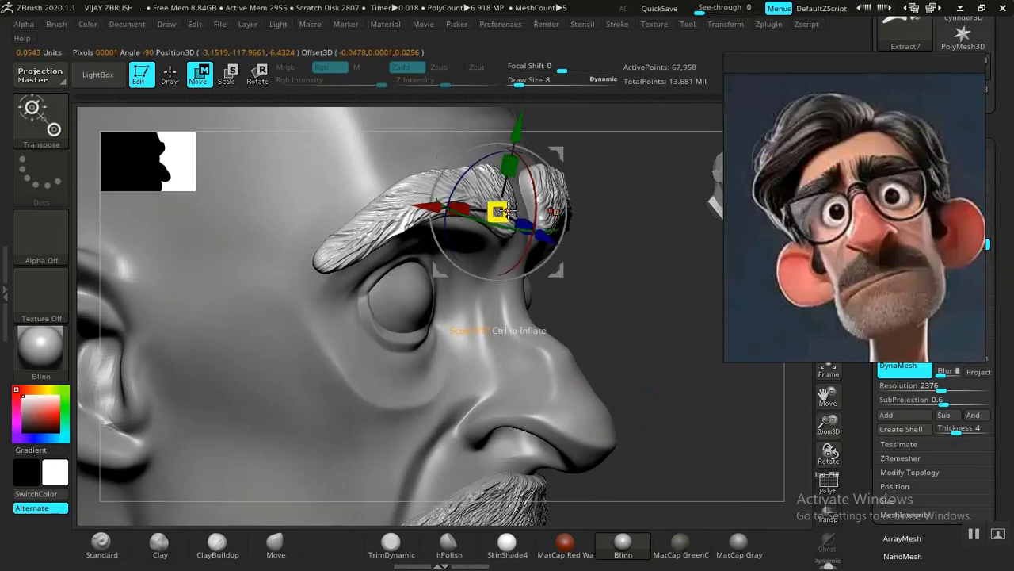
{"action": "left_click", "coordinate": [559, 212], "text": "alt"}
{"action": "left_click_drag", "start_coordinate": [668, 370], "coordinate": [628, 491], "text": "alt"}
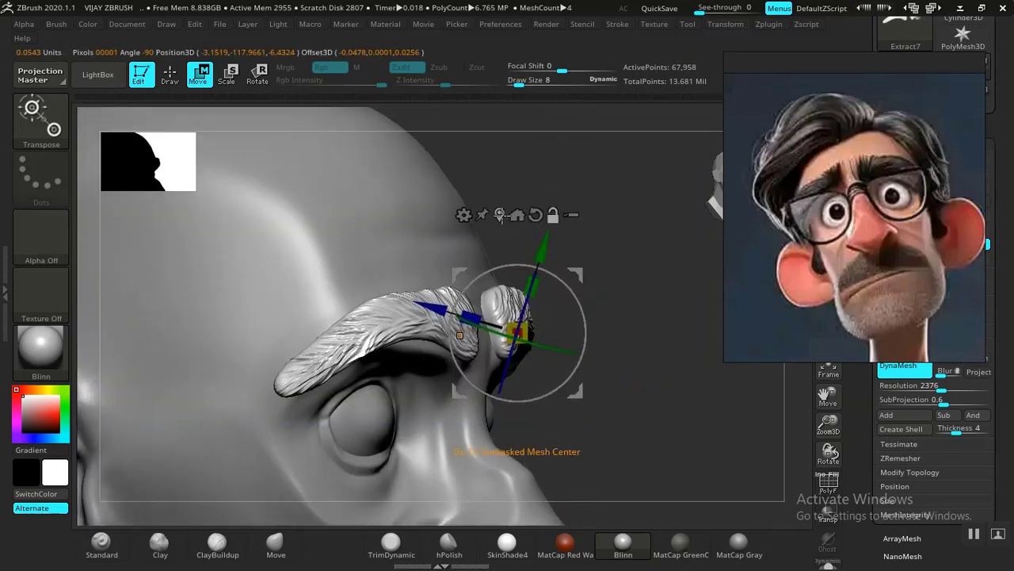
{"action": "left_click", "coordinate": [500, 215]}
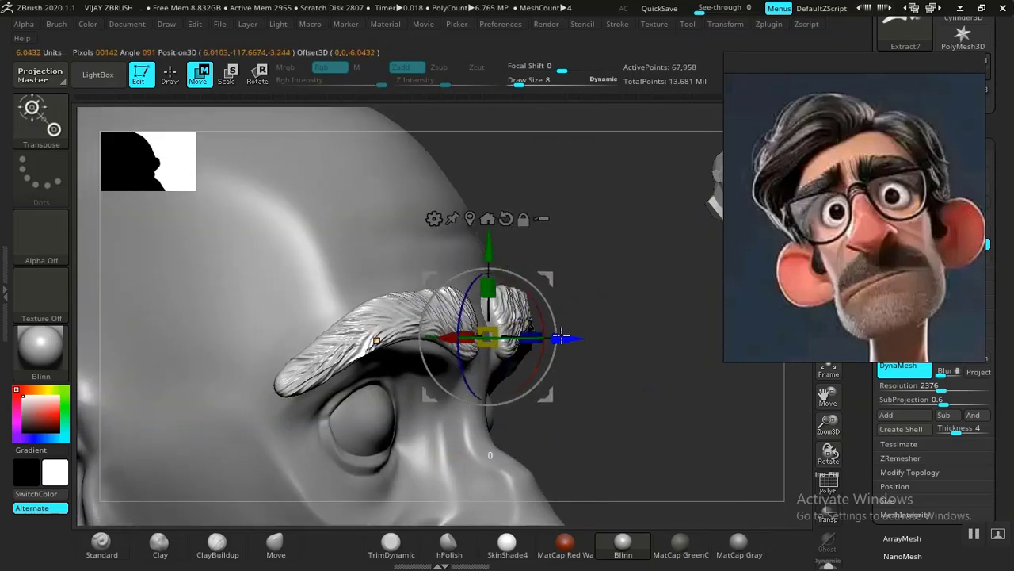
{"action": "left_click_drag", "start_coordinate": [561, 338], "coordinate": [555, 338]}
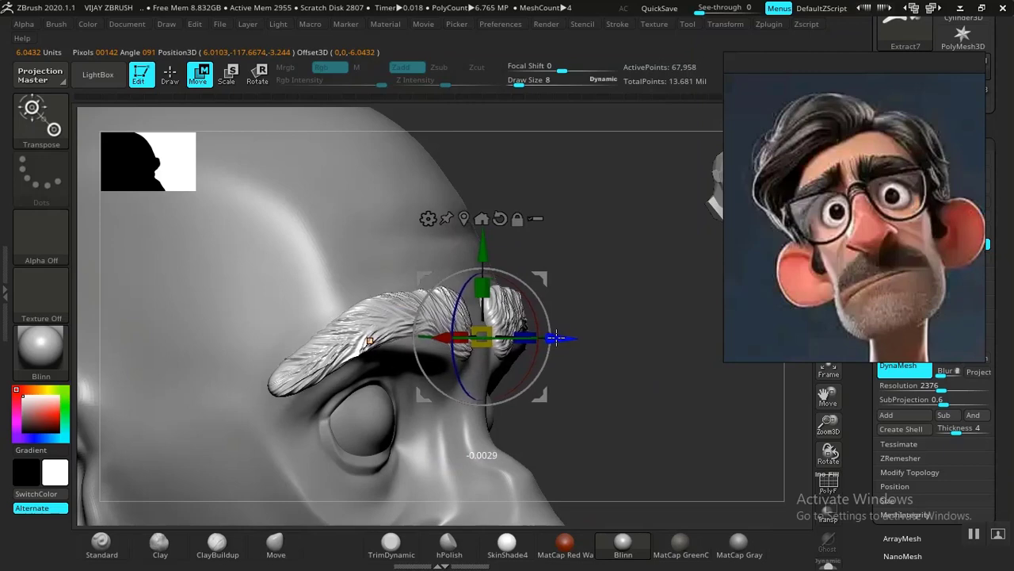
{"action": "key", "text": "q"}
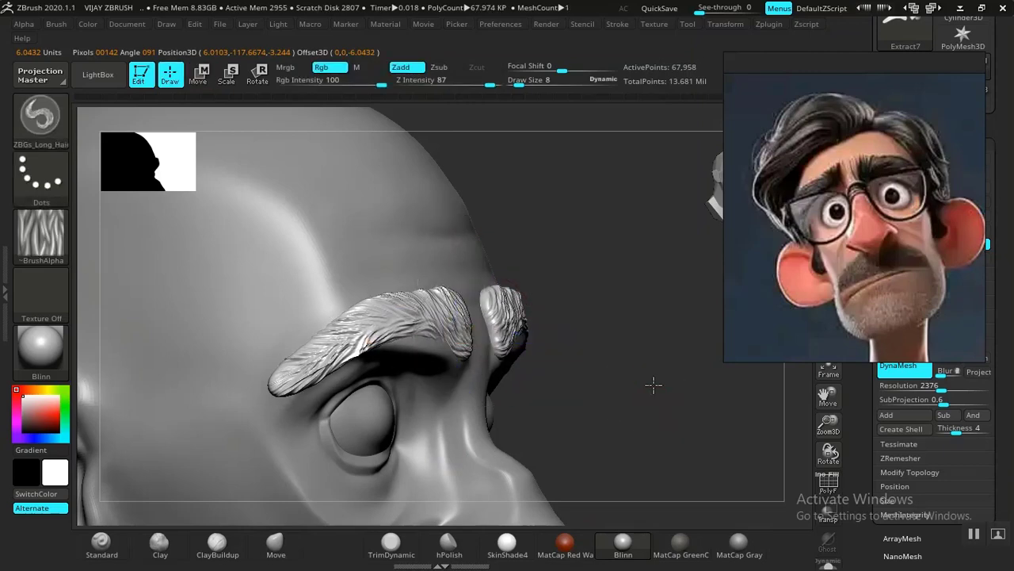
Nudge the eyebrows with the Move brush at draw size 26 so their side profile follows the forehead
{"action": "left_click_drag", "start_coordinate": [652, 385], "coordinate": [641, 387]}
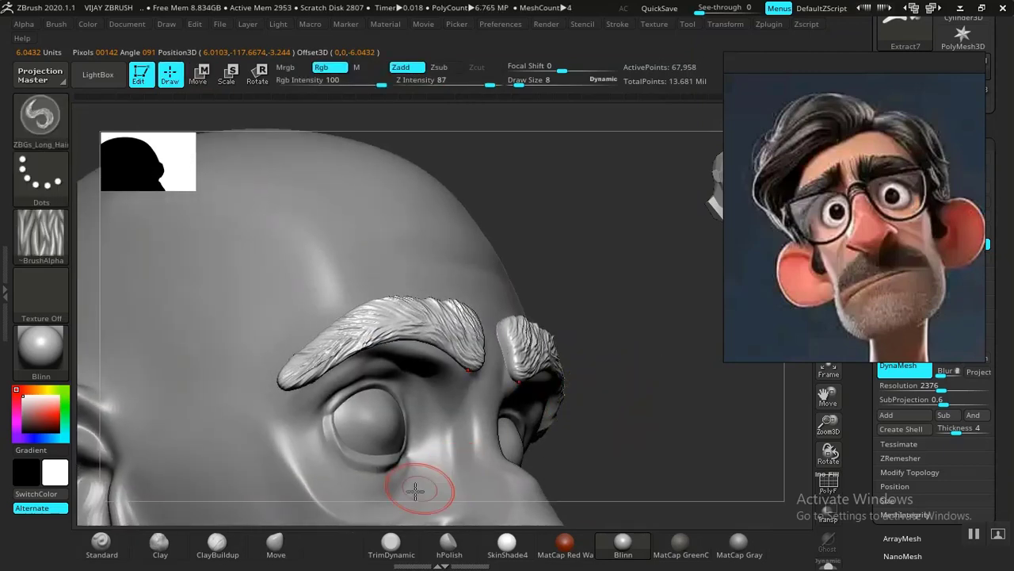
{"action": "key", "text": "b"}
{"action": "key", "text": "m"}
{"action": "key", "text": "v"}
{"action": "key", "text": "]"}
{"action": "key", "text": "]"}
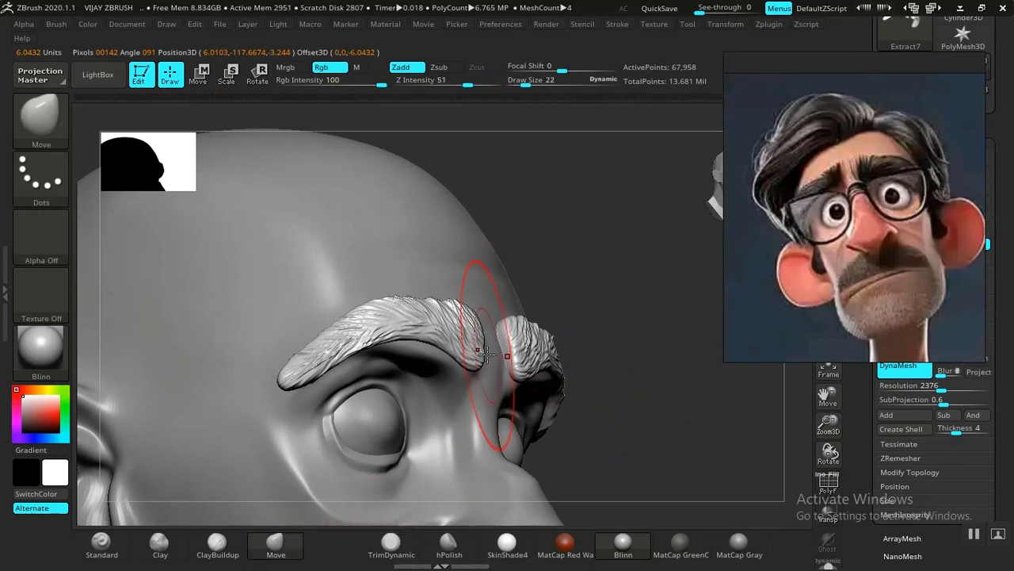
{"action": "left_click_drag", "start_coordinate": [634, 412], "coordinate": [667, 407]}
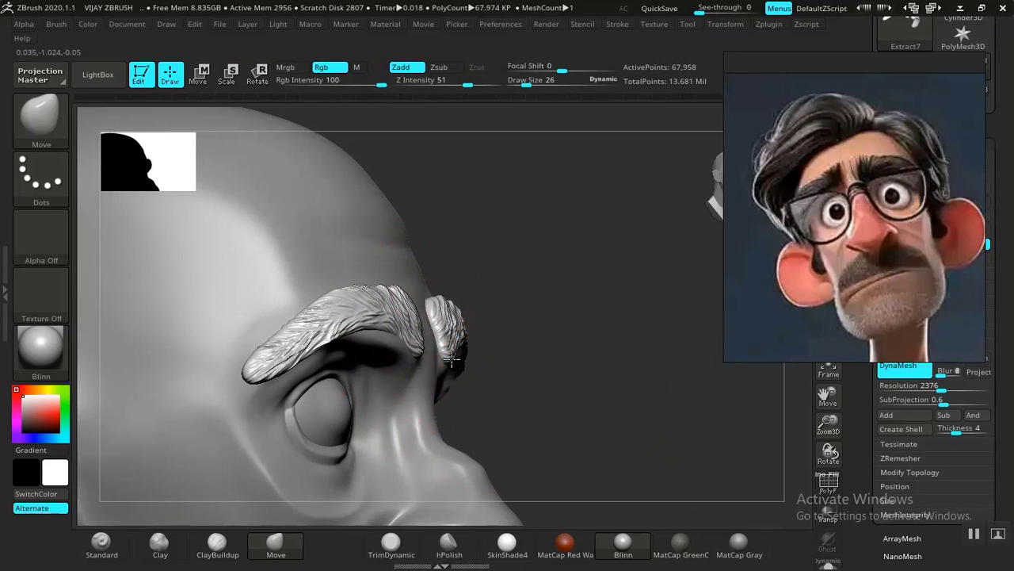
{"action": "left_click_drag", "start_coordinate": [595, 399], "coordinate": [639, 423]}
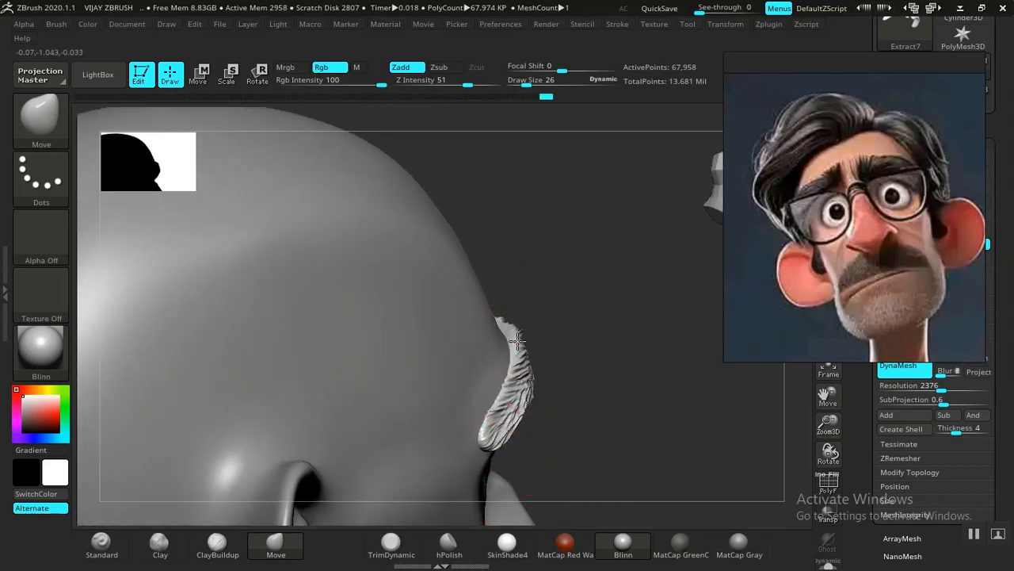
{"action": "left_click_drag", "start_coordinate": [530, 381], "coordinate": [524, 371]}
Refine the eyebrows' fit against the brow with the Move brush at draw size 14
{"action": "key", "text": "bracketleft"}
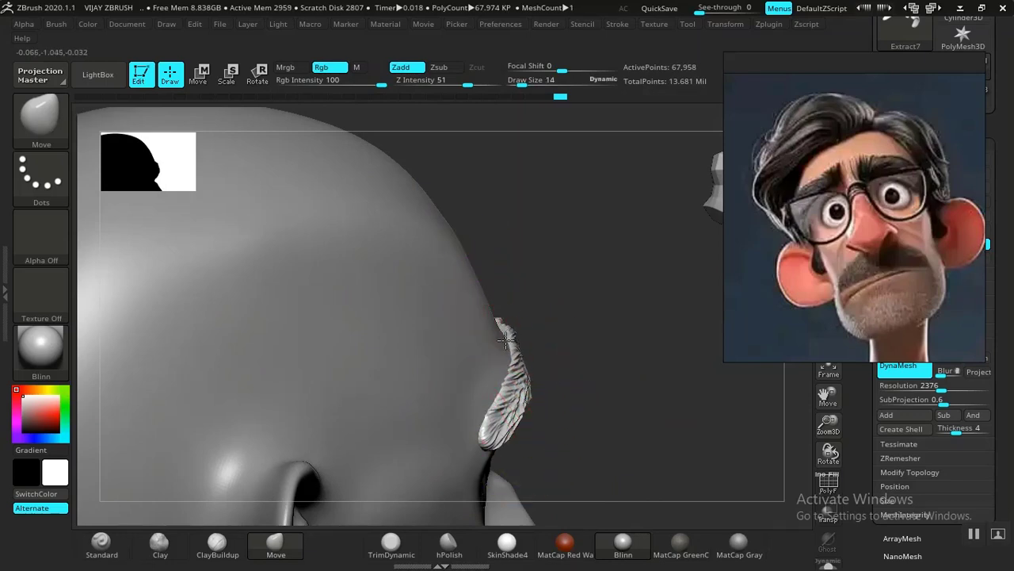
{"action": "left_click_drag", "start_coordinate": [592, 393], "coordinate": [542, 373]}
{"action": "left_click_drag", "start_coordinate": [293, 342], "coordinate": [301, 342]}
{"action": "left_click_drag", "start_coordinate": [541, 346], "coordinate": [492, 357]}
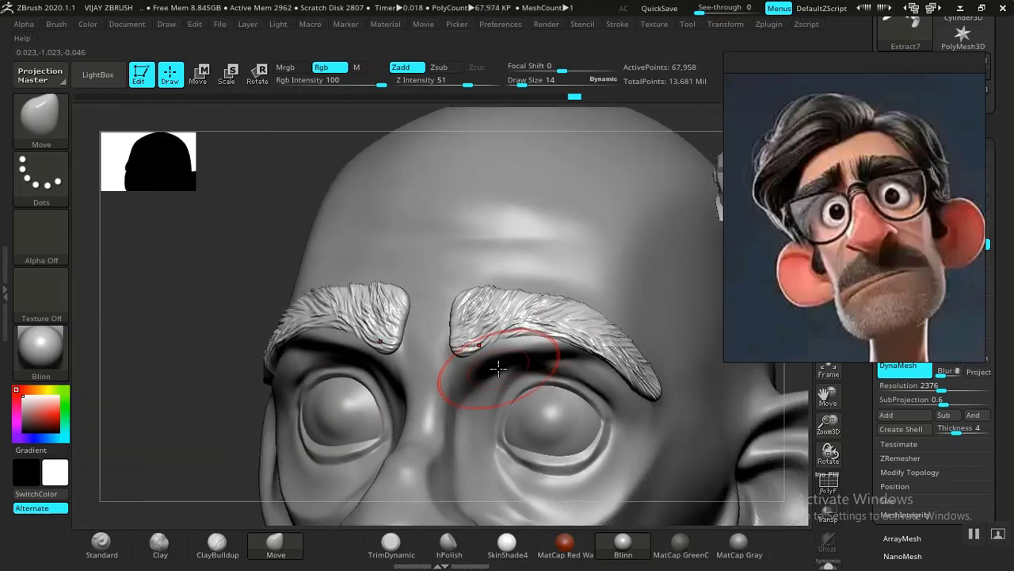
Inspect the eyebrows on the whole head against the reference and make the head subtool active
{"action": "key", "text": "f"}
{"action": "left_click_drag", "start_coordinate": [570, 398], "coordinate": [570, 433]}
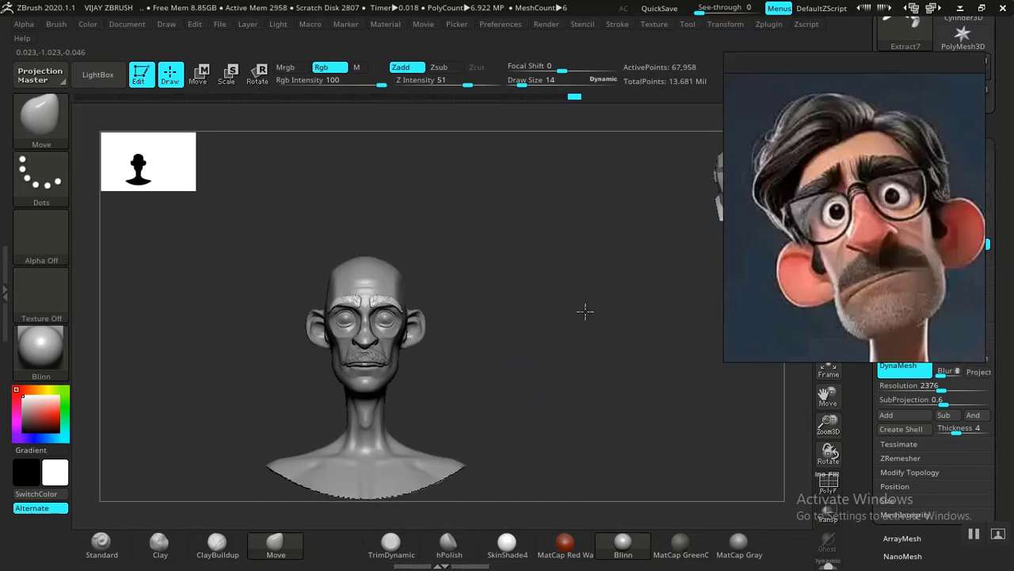
{"action": "left_click_drag", "start_coordinate": [584, 310], "coordinate": [587, 555], "text": "alt"}
{"action": "mouse_move", "coordinate": [590, 368]}
{"action": "left_mouse_down", "text": "alt"}
{"action": "mouse_move", "coordinate": [584, 320]}
{"action": "mouse_move", "coordinate": [613, 478]}
{"action": "mouse_move", "coordinate": [614, 426]}
{"action": "mouse_move", "coordinate": [642, 394]}
{"action": "left_mouse_up", "text": "alt"}
{"action": "left_click_drag", "start_coordinate": [682, 428], "coordinate": [685, 392], "text": "alt"}
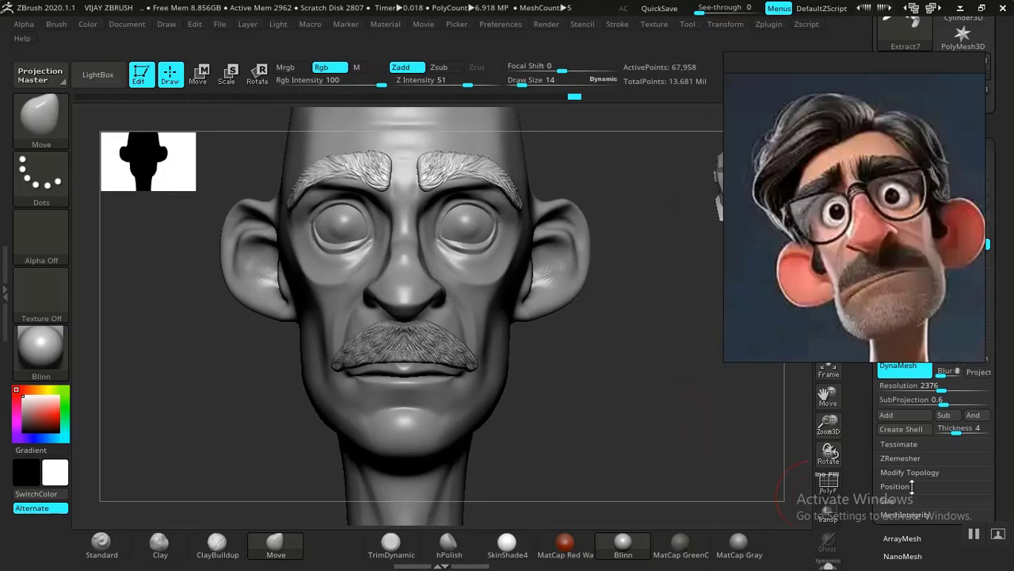
{"action": "mouse_move", "coordinate": [634, 430]}
{"action": "left_mouse_down"}
{"action": "mouse_move", "coordinate": [611, 430]}
{"action": "mouse_move", "coordinate": [625, 469]}
{"action": "mouse_move", "coordinate": [652, 430]}
{"action": "mouse_move", "coordinate": [673, 367]}
{"action": "mouse_move", "coordinate": [662, 390]}
{"action": "left_mouse_up"}
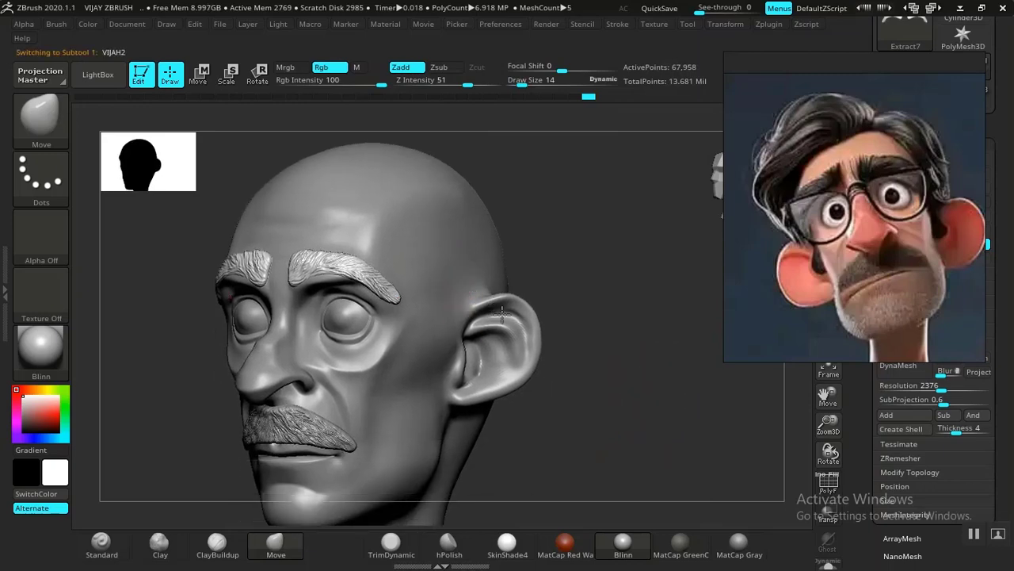
{"action": "left_click", "coordinate": [664, 428], "text": "ctrl"}
{"action": "mouse_move", "coordinate": [650, 428]}
{"action": "left_mouse_down"}
{"action": "mouse_move", "coordinate": [598, 446]}
{"action": "mouse_move", "coordinate": [655, 426]}
{"action": "mouse_move", "coordinate": [636, 439]}
{"action": "mouse_move", "coordinate": [665, 432]}
{"action": "left_mouse_up"}
{"action": "left_click", "coordinate": [634, 432], "text": "ctrl"}
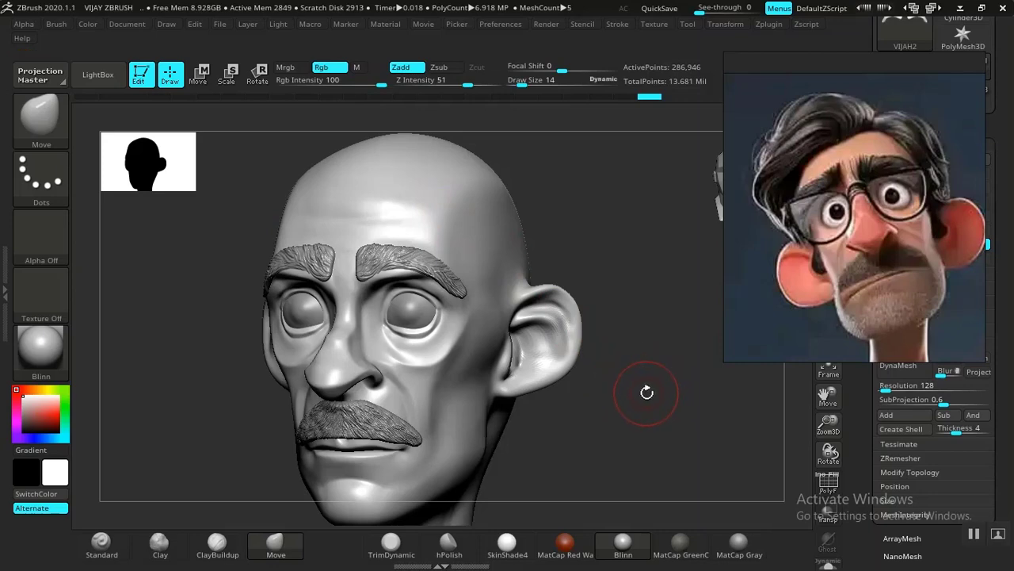
Try masking a hair area on the side of the head, from the crown down behind the ear towards the nape
{"action": "mouse_move", "coordinate": [645, 403]}
{"action": "left_mouse_down"}
{"action": "mouse_move", "coordinate": [689, 405]}
{"action": "mouse_move", "coordinate": [588, 407]}
{"action": "mouse_move", "coordinate": [715, 414]}
{"action": "mouse_move", "coordinate": [642, 423]}
{"action": "mouse_move", "coordinate": [682, 417]}
{"action": "mouse_move", "coordinate": [544, 337]}
{"action": "mouse_move", "coordinate": [494, 282]}
{"action": "left_mouse_up"}
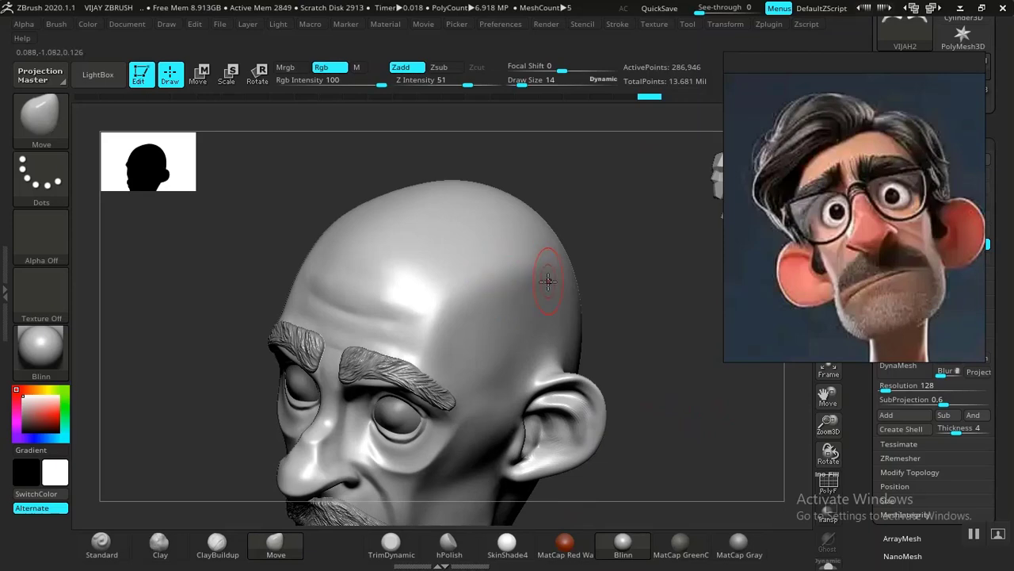
{"action": "left_click_drag", "start_coordinate": [602, 312], "coordinate": [629, 315]}
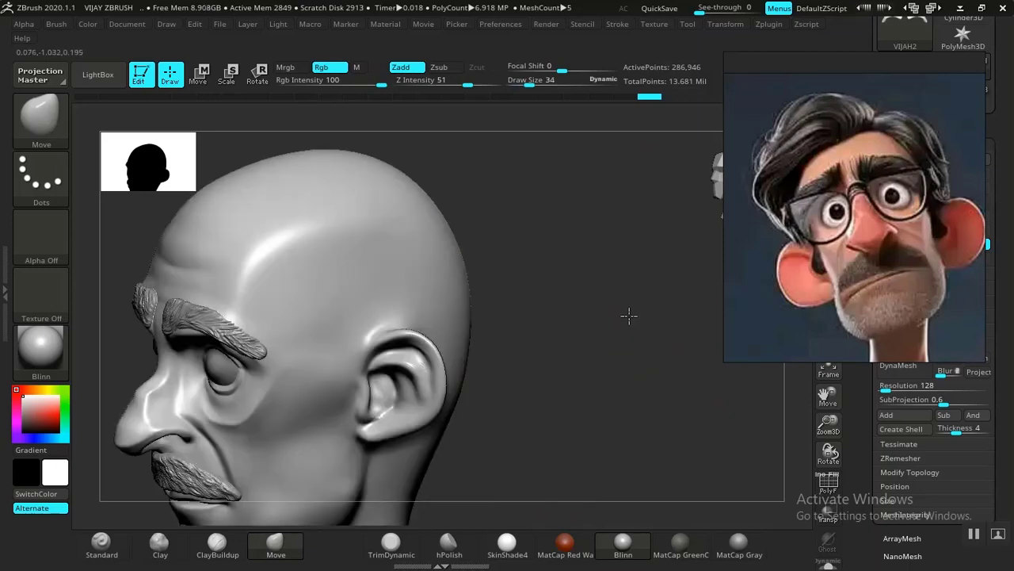
{"action": "left_click_drag", "start_coordinate": [550, 324], "coordinate": [569, 374]}
{"action": "left_click_drag", "start_coordinate": [600, 405], "coordinate": [586, 410], "text": "alt"}
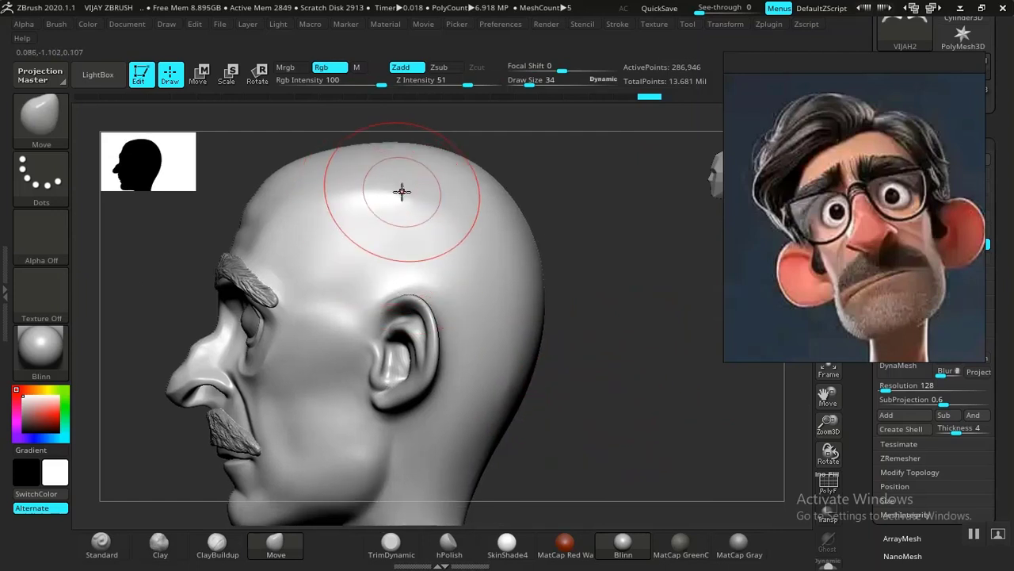
{"action": "mouse_move", "coordinate": [426, 182]}
{"action": "left_mouse_down", "text": "ctrl"}
{"action": "mouse_move", "coordinate": [356, 188]}
{"action": "mouse_move", "coordinate": [351, 210]}
{"action": "mouse_move", "coordinate": [367, 245]}
{"action": "mouse_move", "coordinate": [421, 254]}
{"action": "mouse_move", "coordinate": [464, 296]}
{"action": "mouse_move", "coordinate": [473, 372]}
{"action": "mouse_move", "coordinate": [465, 446]}
{"action": "mouse_move", "coordinate": [475, 480]}
{"action": "left_mouse_up", "text": "ctrl"}
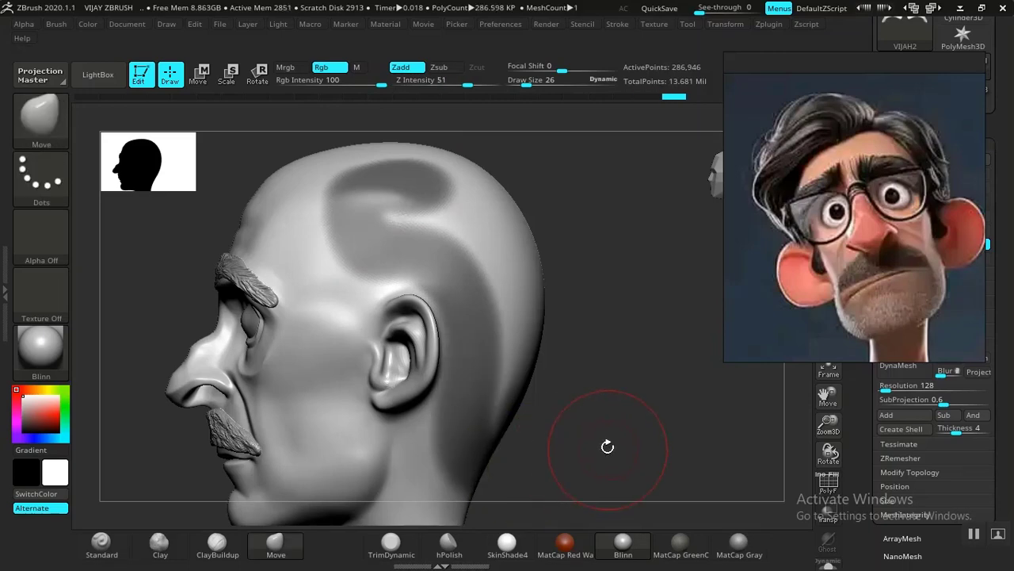
Try extending the hair mask across the back of the head at the nape with draw size 26
{"action": "mouse_move", "coordinate": [607, 447]}
{"action": "left_mouse_down"}
{"action": "mouse_move", "coordinate": [589, 394]}
{"action": "mouse_move", "coordinate": [431, 374]}
{"action": "mouse_move", "coordinate": [546, 403]}
{"action": "mouse_move", "coordinate": [579, 398]}
{"action": "mouse_move", "coordinate": [560, 389]}
{"action": "mouse_move", "coordinate": [490, 407]}
{"action": "left_mouse_up"}
{"action": "mouse_move", "coordinate": [484, 369]}
{"action": "left_mouse_down"}
{"action": "mouse_move", "coordinate": [562, 414]}
{"action": "mouse_move", "coordinate": [333, 389]}
{"action": "left_mouse_up"}
{"action": "key", "text": "ctrl"}
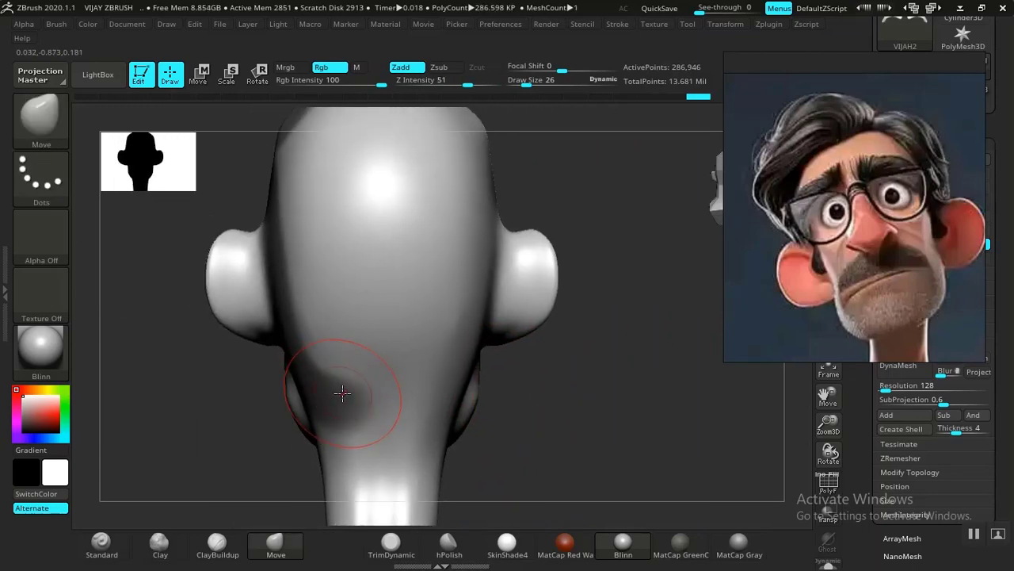
{"action": "mouse_move", "coordinate": [335, 389]}
{"action": "left_mouse_down", "text": "ctrl"}
{"action": "mouse_move", "coordinate": [389, 394]}
{"action": "mouse_move", "coordinate": [367, 394]}
{"action": "left_mouse_up", "text": "ctrl"}
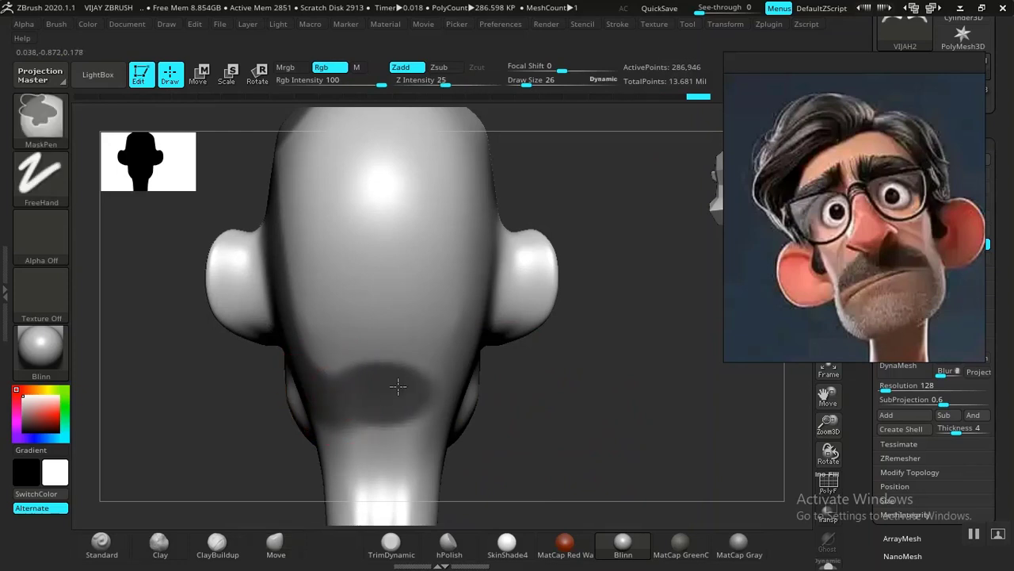
{"action": "mouse_move", "coordinate": [544, 414]}
{"action": "left_mouse_down"}
{"action": "mouse_move", "coordinate": [498, 396]}
{"action": "mouse_move", "coordinate": [502, 403]}
{"action": "left_mouse_up"}
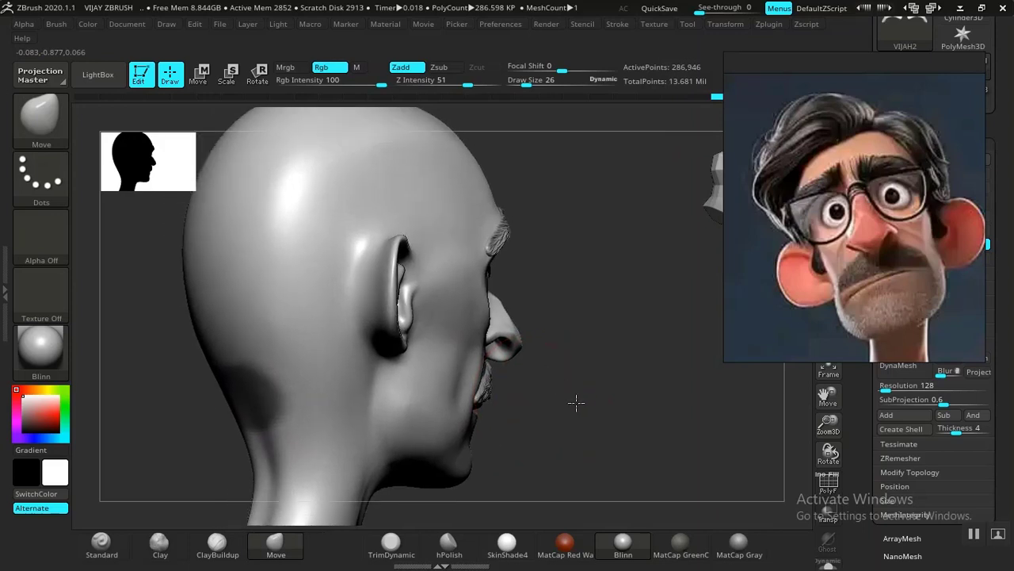
{"action": "left_click_drag", "start_coordinate": [575, 404], "coordinate": [596, 422], "text": "alt"}
{"action": "key", "text": "ctrl"}
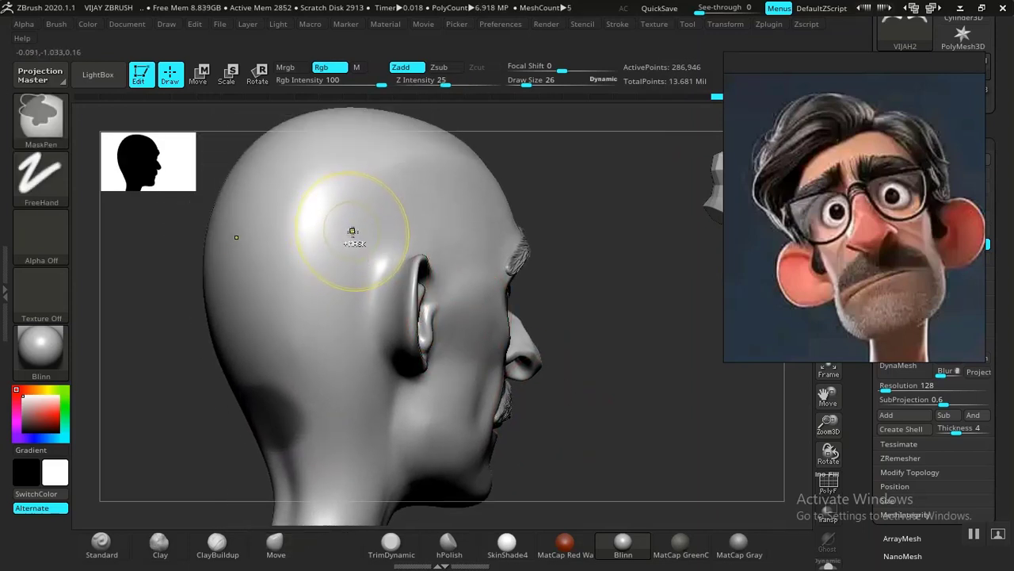
Try masking the opposite side of the head down to the nape, then discard the whole hair mask
{"action": "mouse_move", "coordinate": [607, 346]}
{"action": "left_mouse_down"}
{"action": "mouse_move", "coordinate": [650, 398]}
{"action": "mouse_move", "coordinate": [614, 364]}
{"action": "left_mouse_up"}
{"action": "key", "text": "ctrl"}
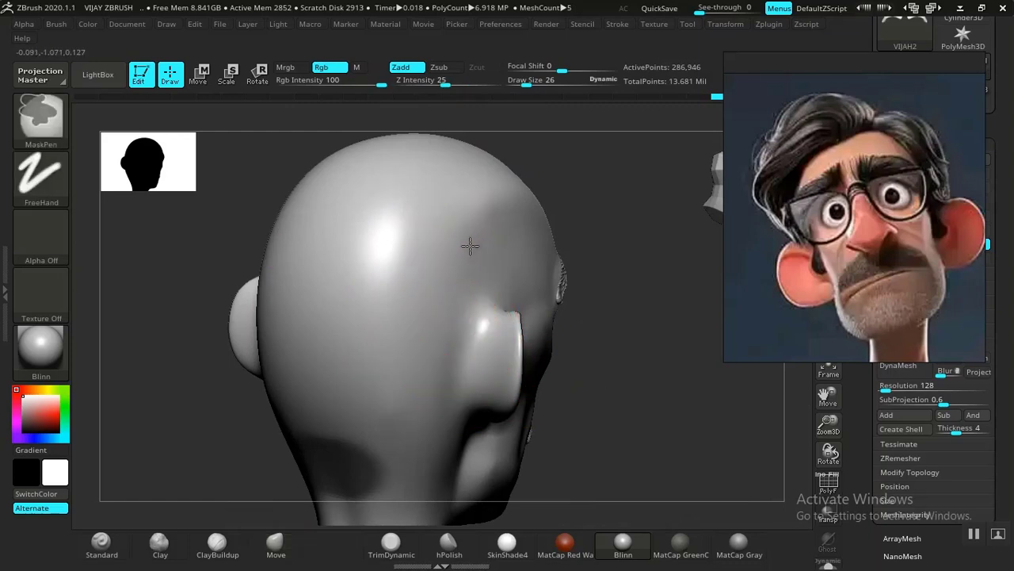
{"action": "mouse_move", "coordinate": [470, 246]}
{"action": "left_mouse_down", "text": "ctrl"}
{"action": "mouse_move", "coordinate": [438, 305]}
{"action": "mouse_move", "coordinate": [396, 456]}
{"action": "left_mouse_up", "text": "ctrl"}
{"action": "left_click_drag", "start_coordinate": [636, 416], "coordinate": [668, 417]}
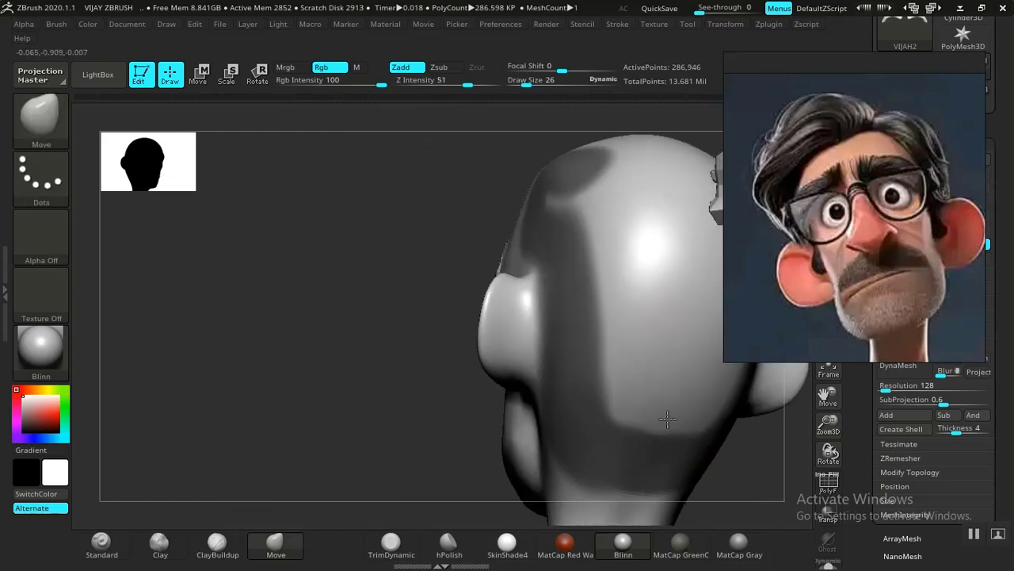
{"action": "left_click_drag", "start_coordinate": [327, 399], "coordinate": [49, 312]}
{"action": "mouse_move", "coordinate": [611, 412]}
{"action": "left_mouse_down"}
{"action": "mouse_move", "coordinate": [645, 420]}
{"action": "mouse_move", "coordinate": [668, 455]}
{"action": "mouse_move", "coordinate": [638, 451]}
{"action": "mouse_move", "coordinate": [655, 458]}
{"action": "mouse_move", "coordinate": [643, 438]}
{"action": "left_mouse_up"}
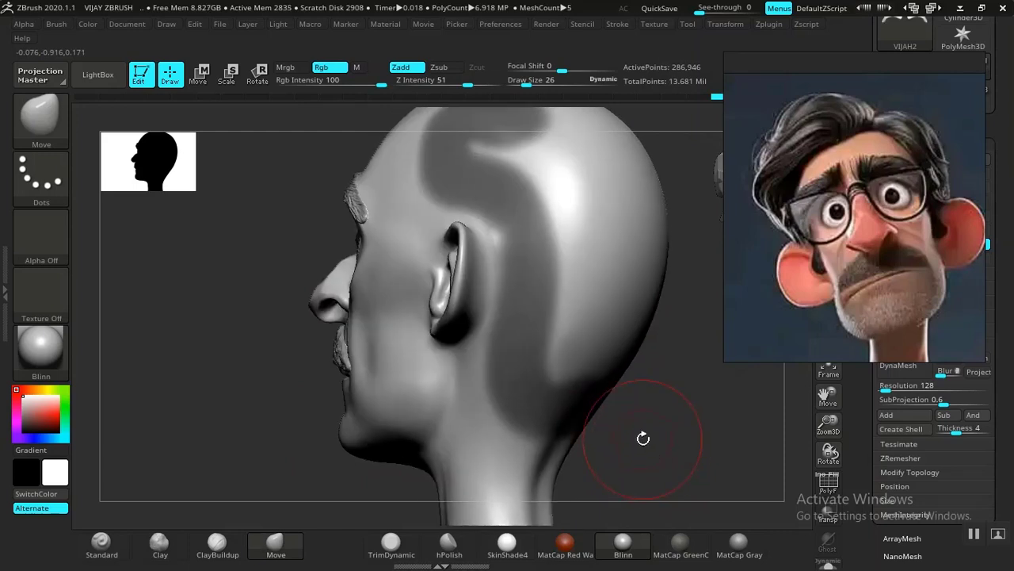
{"action": "mouse_move", "coordinate": [706, 446]}
{"action": "left_mouse_down"}
{"action": "mouse_move", "coordinate": [645, 430]}
{"action": "mouse_move", "coordinate": [655, 425]}
{"action": "left_mouse_up"}
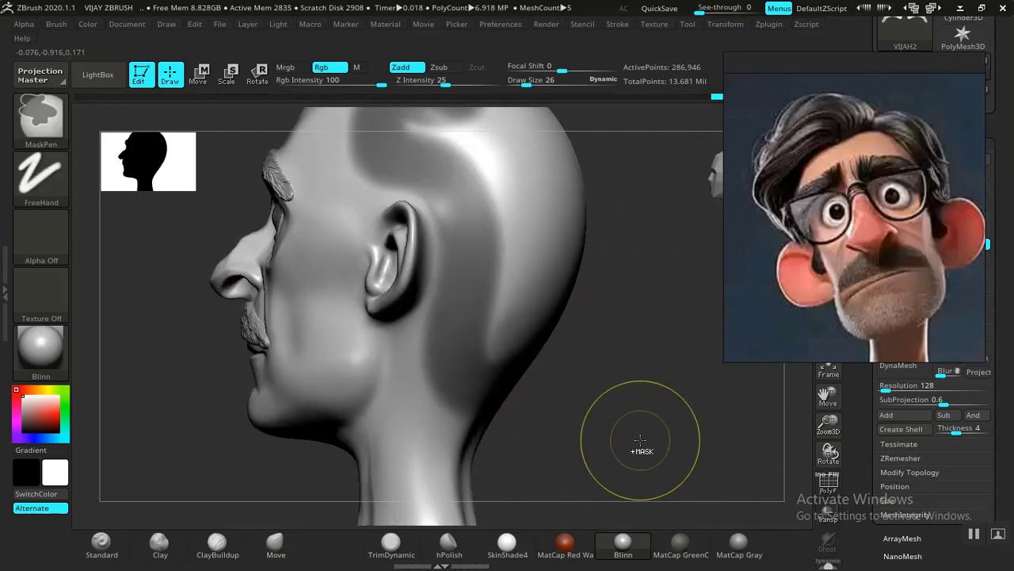
{"action": "mouse_move", "coordinate": [594, 433]}
{"action": "left_mouse_down"}
{"action": "mouse_move", "coordinate": [607, 417]}
{"action": "mouse_move", "coordinate": [333, 331]}
{"action": "left_mouse_up"}
{"action": "mouse_move", "coordinate": [442, 385]}
{"action": "left_mouse_down"}
{"action": "mouse_move", "coordinate": [536, 431]}
{"action": "mouse_move", "coordinate": [507, 420]}
{"action": "left_mouse_up"}
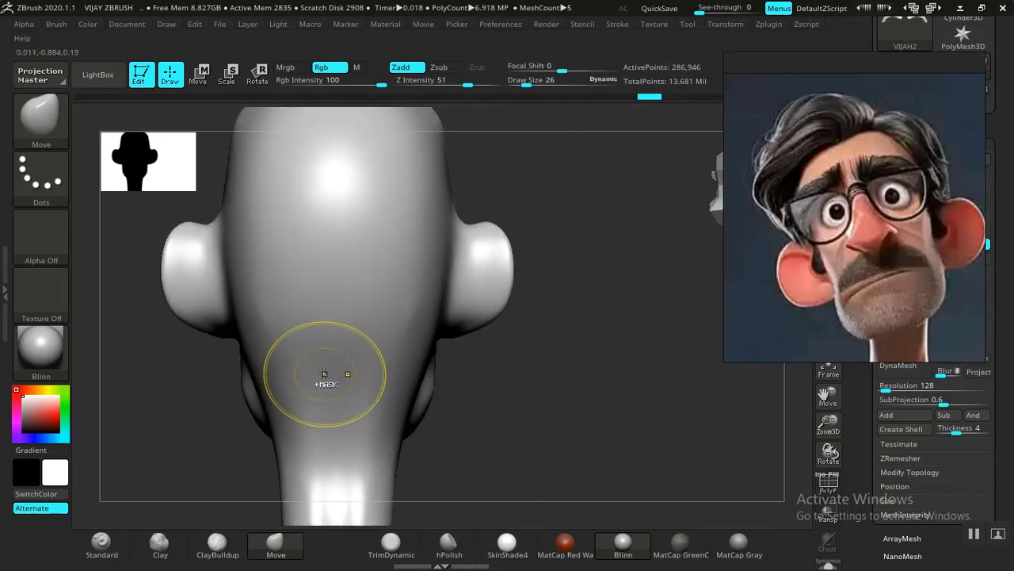
Mask a patch across the nape and sweep it up behind the ear towards the temple at draw size 26
{"action": "mouse_move", "coordinate": [325, 372]}
{"action": "left_mouse_down", "text": "ctrl"}
{"action": "mouse_move", "coordinate": [348, 375]}
{"action": "mouse_move", "coordinate": [301, 372]}
{"action": "mouse_move", "coordinate": [373, 366]}
{"action": "mouse_move", "coordinate": [383, 356]}
{"action": "left_mouse_up", "text": "ctrl"}
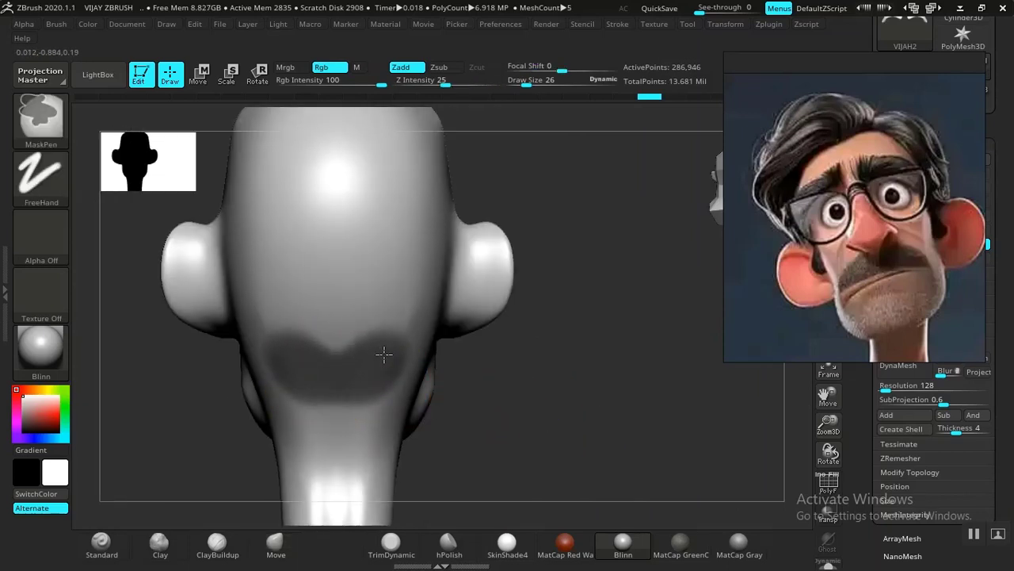
{"action": "left_click_drag", "start_coordinate": [577, 417], "coordinate": [439, 397]}
{"action": "mouse_move", "coordinate": [249, 351]}
{"action": "left_mouse_down", "text": "ctrl"}
{"action": "mouse_move", "coordinate": [340, 180]}
{"action": "mouse_move", "coordinate": [363, 161]}
{"action": "mouse_move", "coordinate": [401, 172]}
{"action": "left_mouse_up", "text": "ctrl"}
Extend the hair mask from behind the ear forward over the temple and up the side of the crown at draw size 26
{"action": "mouse_move", "coordinate": [580, 385]}
{"action": "left_mouse_down"}
{"action": "mouse_move", "coordinate": [673, 413]}
{"action": "mouse_move", "coordinate": [622, 437]}
{"action": "mouse_move", "coordinate": [510, 438]}
{"action": "left_mouse_up"}
{"action": "mouse_move", "coordinate": [605, 425]}
{"action": "left_mouse_down"}
{"action": "mouse_move", "coordinate": [516, 397]}
{"action": "mouse_move", "coordinate": [548, 396]}
{"action": "left_mouse_up"}
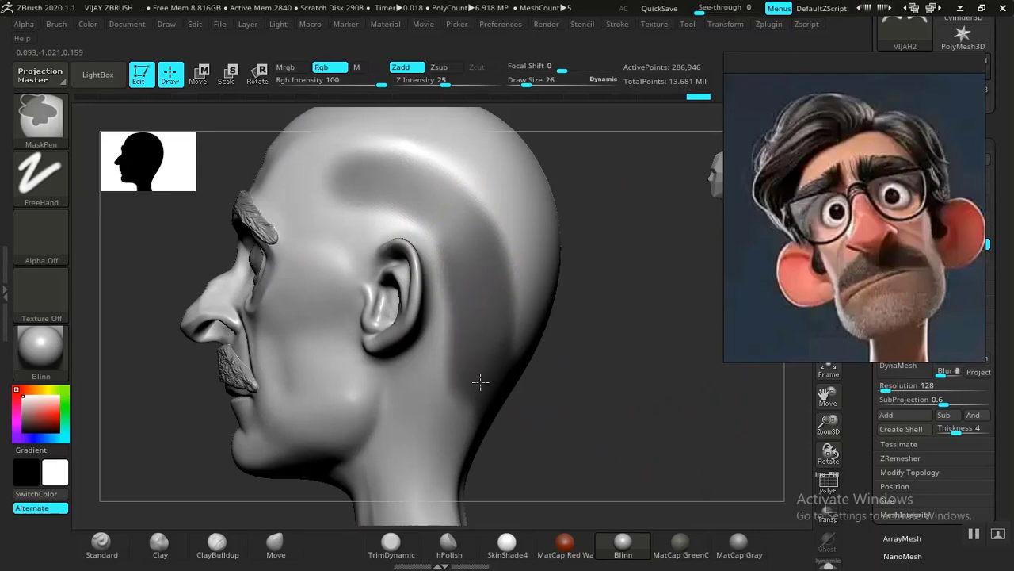
{"action": "mouse_move", "coordinate": [543, 378]}
{"action": "left_mouse_down"}
{"action": "mouse_move", "coordinate": [607, 423]}
{"action": "mouse_move", "coordinate": [605, 410]}
{"action": "mouse_move", "coordinate": [591, 411]}
{"action": "mouse_move", "coordinate": [595, 426]}
{"action": "left_mouse_up"}
{"action": "left_click_drag", "start_coordinate": [436, 348], "coordinate": [416, 301], "text": "ctrl"}
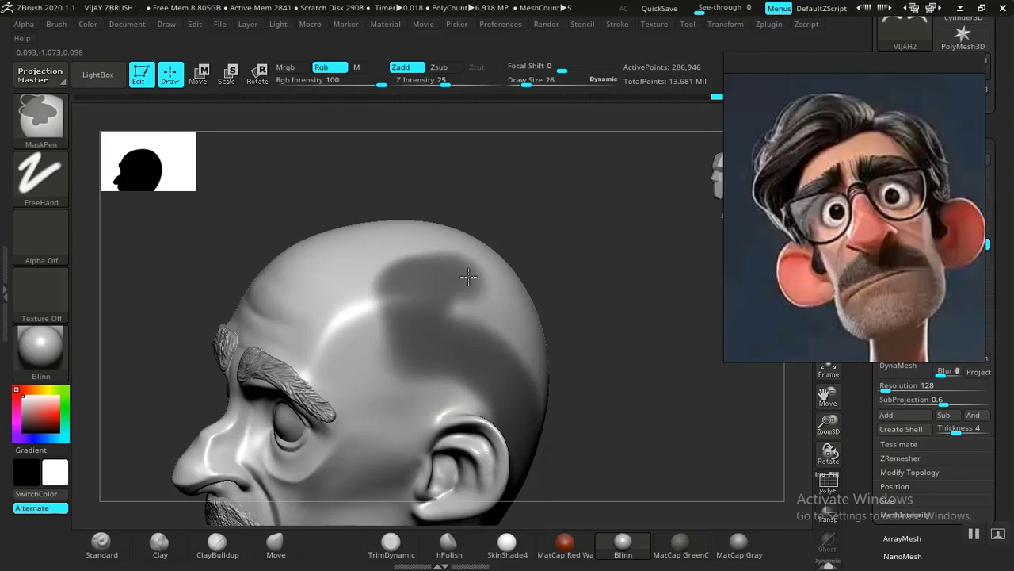
{"action": "mouse_move", "coordinate": [600, 378]}
{"action": "left_mouse_down"}
{"action": "mouse_move", "coordinate": [620, 421]}
{"action": "mouse_move", "coordinate": [562, 343]}
{"action": "mouse_move", "coordinate": [526, 410]}
{"action": "mouse_move", "coordinate": [414, 401]}
{"action": "mouse_move", "coordinate": [607, 290]}
{"action": "mouse_move", "coordinate": [559, 371]}
{"action": "mouse_move", "coordinate": [534, 360]}
{"action": "mouse_move", "coordinate": [582, 362]}
{"action": "mouse_move", "coordinate": [594, 333]}
{"action": "mouse_move", "coordinate": [582, 365]}
{"action": "left_mouse_up"}
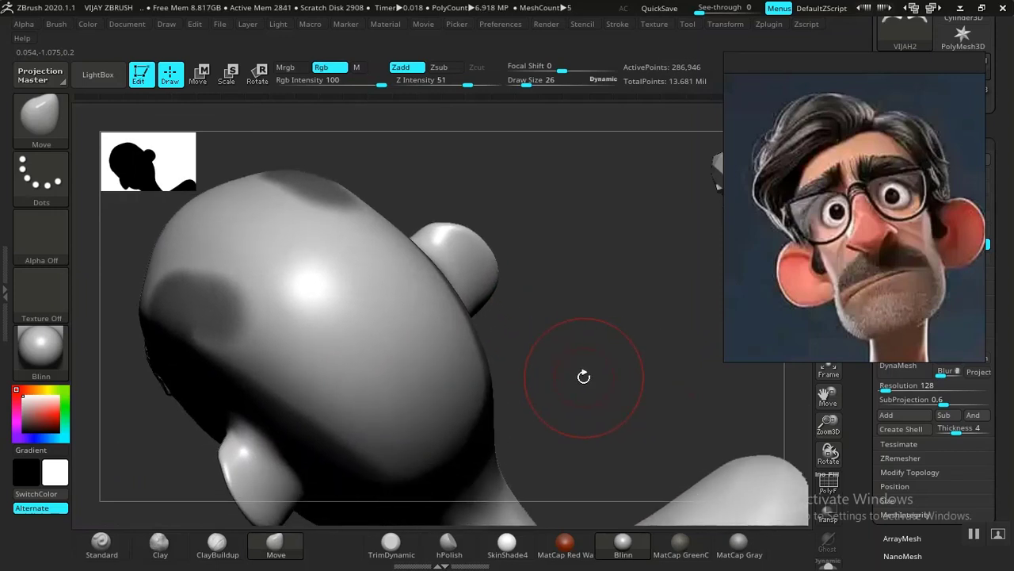
Fill the back of the head with mask from the nape upwards, joining it to the masked sides of the crown
{"action": "mouse_move", "coordinate": [227, 310]}
{"action": "left_mouse_down", "text": "ctrl"}
{"action": "mouse_move", "coordinate": [367, 430]}
{"action": "mouse_move", "coordinate": [428, 417]}
{"action": "mouse_move", "coordinate": [460, 423]}
{"action": "left_mouse_up", "text": "ctrl"}
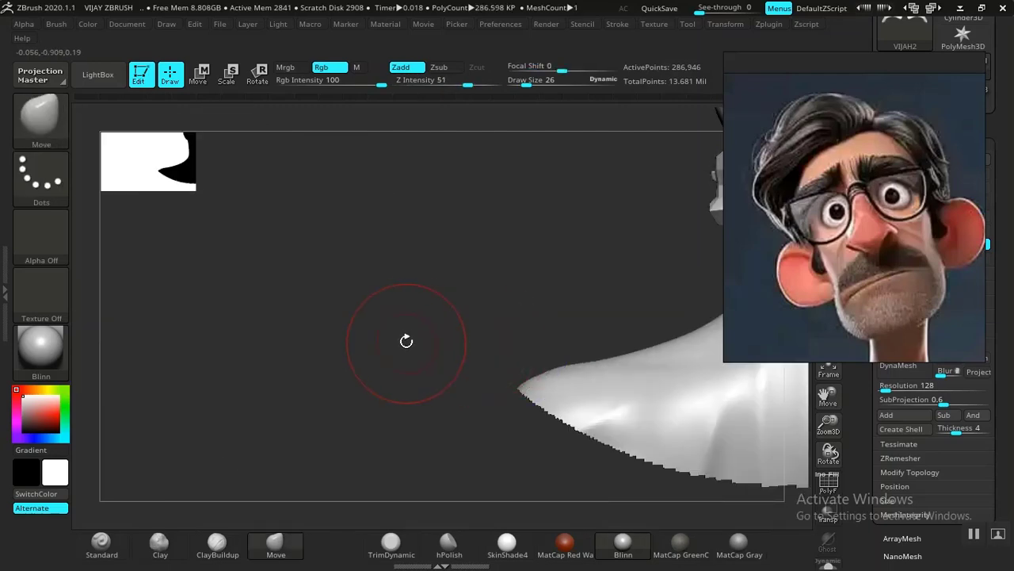
{"action": "mouse_move", "coordinate": [403, 340]}
{"action": "left_mouse_down"}
{"action": "mouse_move", "coordinate": [260, 318]}
{"action": "mouse_move", "coordinate": [330, 460]}
{"action": "mouse_move", "coordinate": [579, 475]}
{"action": "mouse_move", "coordinate": [595, 459]}
{"action": "mouse_move", "coordinate": [452, 397]}
{"action": "left_mouse_up"}
{"action": "key", "text": "ctrl"}
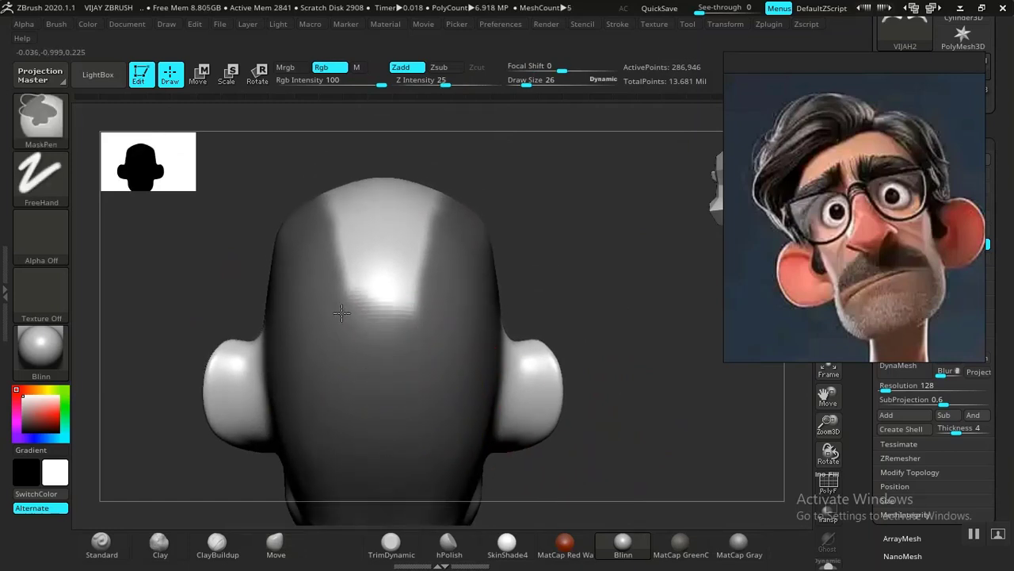
{"action": "mouse_move", "coordinate": [605, 317]}
{"action": "left_mouse_down"}
{"action": "mouse_move", "coordinate": [611, 335]}
{"action": "mouse_move", "coordinate": [562, 373]}
{"action": "mouse_move", "coordinate": [584, 246]}
{"action": "mouse_move", "coordinate": [573, 336]}
{"action": "mouse_move", "coordinate": [593, 358]}
{"action": "mouse_move", "coordinate": [600, 283]}
{"action": "mouse_move", "coordinate": [587, 309]}
{"action": "left_mouse_up"}
{"action": "key", "text": "ctrl"}
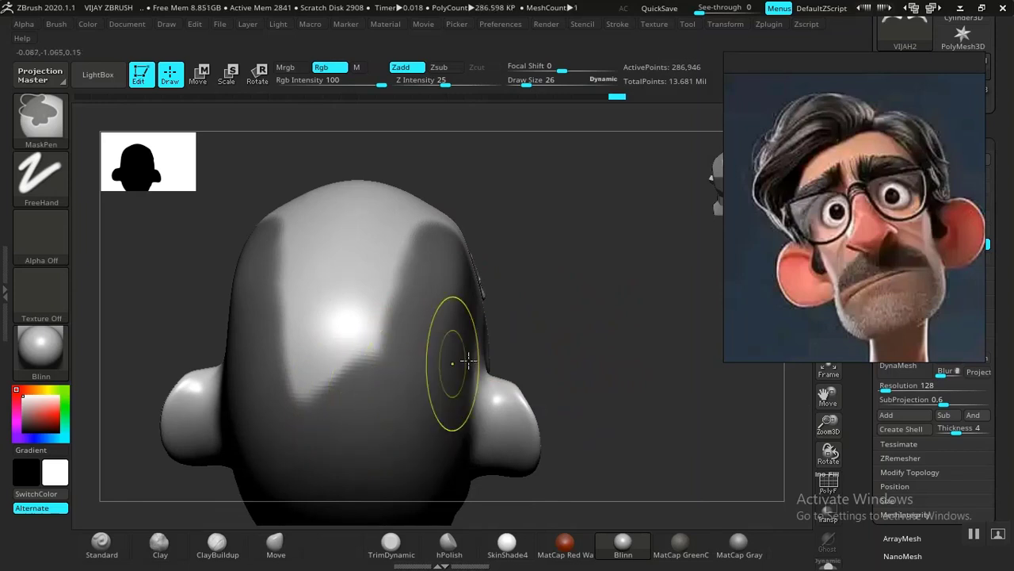
{"action": "mouse_move", "coordinate": [468, 361]}
{"action": "left_mouse_down"}
{"action": "mouse_move", "coordinate": [605, 356]}
{"action": "mouse_move", "coordinate": [407, 373]}
{"action": "mouse_move", "coordinate": [188, 263]}
{"action": "mouse_move", "coordinate": [573, 347]}
{"action": "mouse_move", "coordinate": [571, 312]}
{"action": "mouse_move", "coordinate": [586, 333]}
{"action": "mouse_move", "coordinate": [549, 309]}
{"action": "left_mouse_up"}
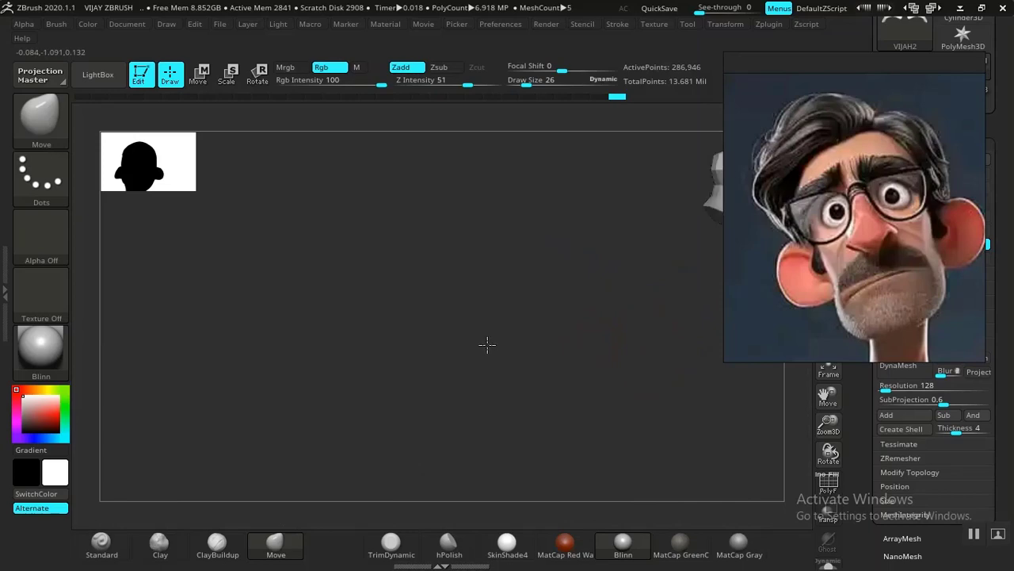
{"action": "mouse_move", "coordinate": [488, 343]}
{"action": "left_mouse_down"}
{"action": "mouse_move", "coordinate": [439, 369]}
{"action": "mouse_move", "coordinate": [494, 373]}
{"action": "mouse_move", "coordinate": [494, 425]}
{"action": "mouse_move", "coordinate": [598, 243]}
{"action": "mouse_move", "coordinate": [577, 290]}
{"action": "mouse_move", "coordinate": [607, 403]}
{"action": "mouse_move", "coordinate": [576, 372]}
{"action": "mouse_move", "coordinate": [385, 305]}
{"action": "mouse_move", "coordinate": [503, 362]}
{"action": "mouse_move", "coordinate": [525, 403]}
{"action": "mouse_move", "coordinate": [527, 450]}
{"action": "mouse_move", "coordinate": [442, 455]}
{"action": "mouse_move", "coordinate": [537, 328]}
{"action": "mouse_move", "coordinate": [544, 381]}
{"action": "mouse_move", "coordinate": [491, 441]}
{"action": "mouse_move", "coordinate": [620, 350]}
{"action": "mouse_move", "coordinate": [577, 303]}
{"action": "left_mouse_up"}
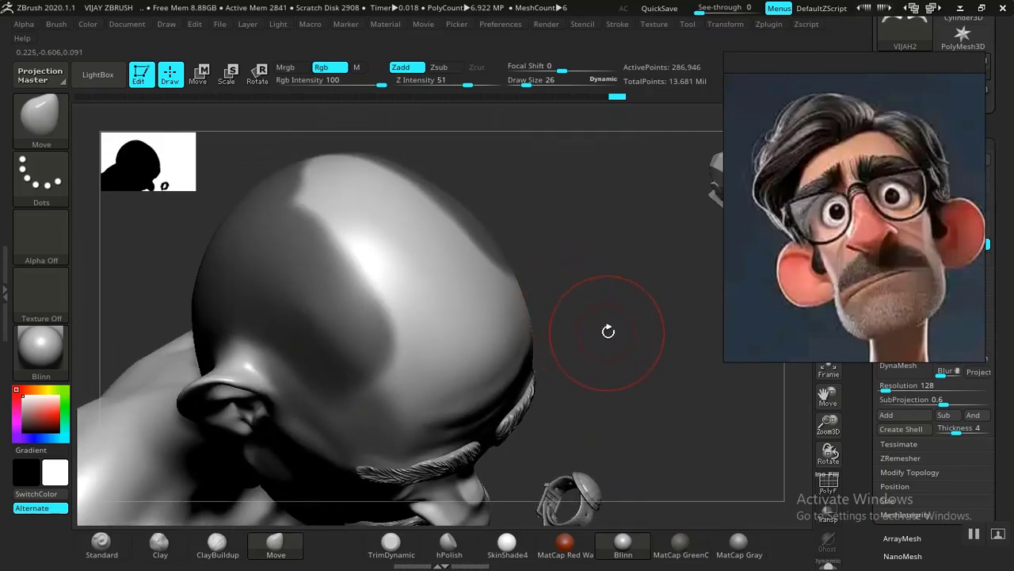
Mask across the upper back of the crown in a rounded edge connecting the two side areas
{"action": "left_click_drag", "start_coordinate": [608, 332], "coordinate": [569, 425]}
{"action": "mouse_move", "coordinate": [634, 504]}
{"action": "left_mouse_down"}
{"action": "mouse_move", "coordinate": [606, 507]}
{"action": "mouse_move", "coordinate": [640, 455]}
{"action": "mouse_move", "coordinate": [623, 476]}
{"action": "mouse_move", "coordinate": [546, 389]}
{"action": "left_mouse_up"}
{"action": "mouse_move", "coordinate": [520, 353]}
{"action": "left_mouse_down"}
{"action": "mouse_move", "coordinate": [634, 407]}
{"action": "mouse_move", "coordinate": [552, 426]}
{"action": "mouse_move", "coordinate": [341, 290]}
{"action": "left_mouse_up"}
{"action": "left_click_drag", "start_coordinate": [472, 254], "coordinate": [397, 333]}
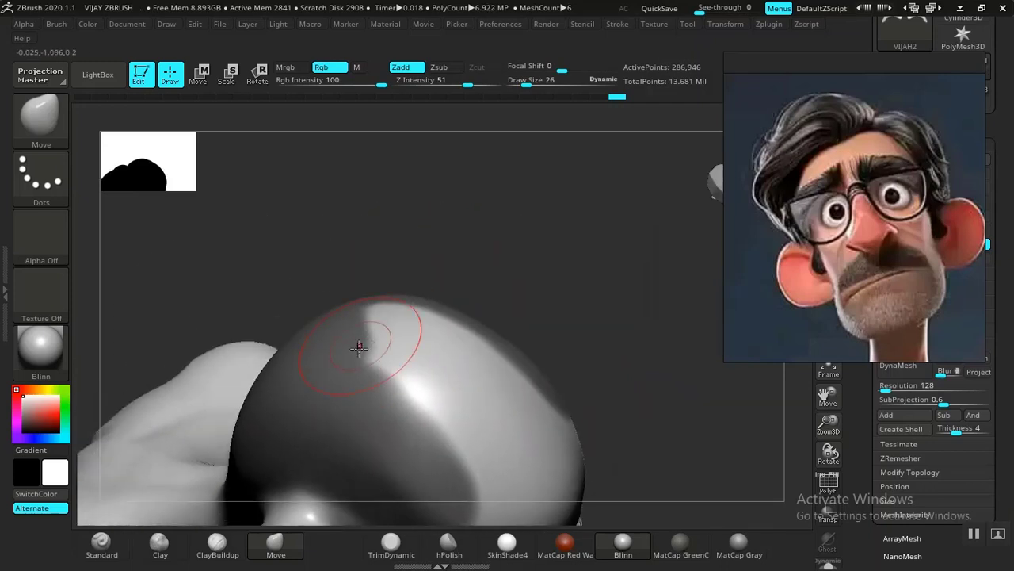
{"action": "key", "text": "ctrl"}
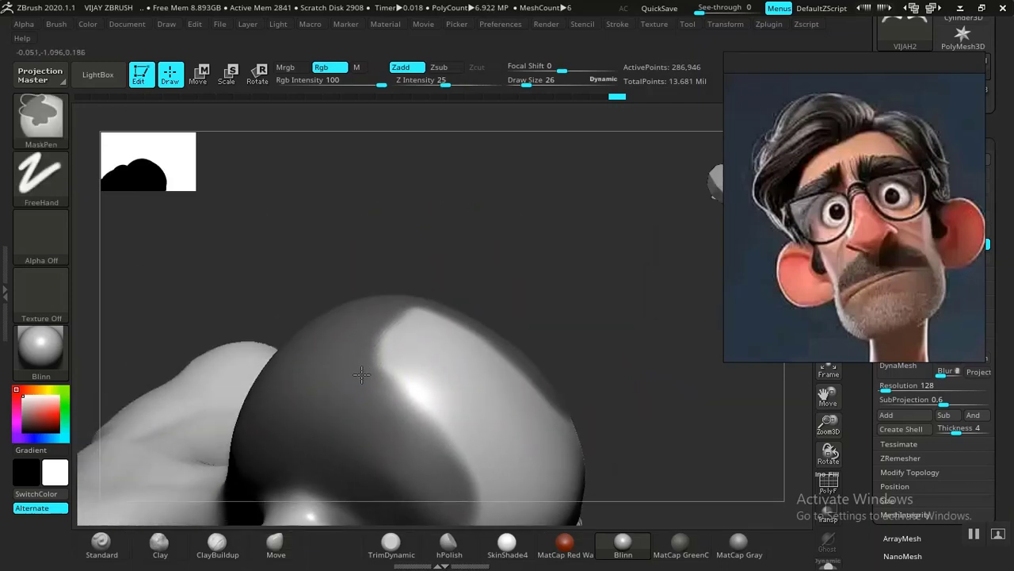
{"action": "left_click_drag", "start_coordinate": [591, 400], "coordinate": [564, 434]}
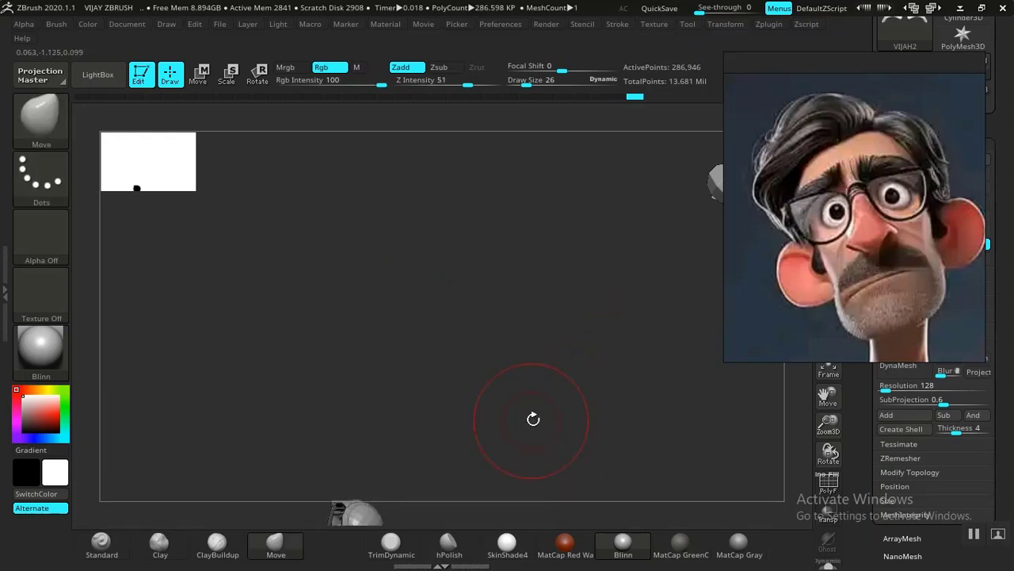
{"action": "key", "text": "f"}
{"action": "mouse_move", "coordinate": [503, 408]}
{"action": "left_mouse_down"}
{"action": "mouse_move", "coordinate": [584, 335]}
{"action": "mouse_move", "coordinate": [383, 281]}
{"action": "left_mouse_up"}
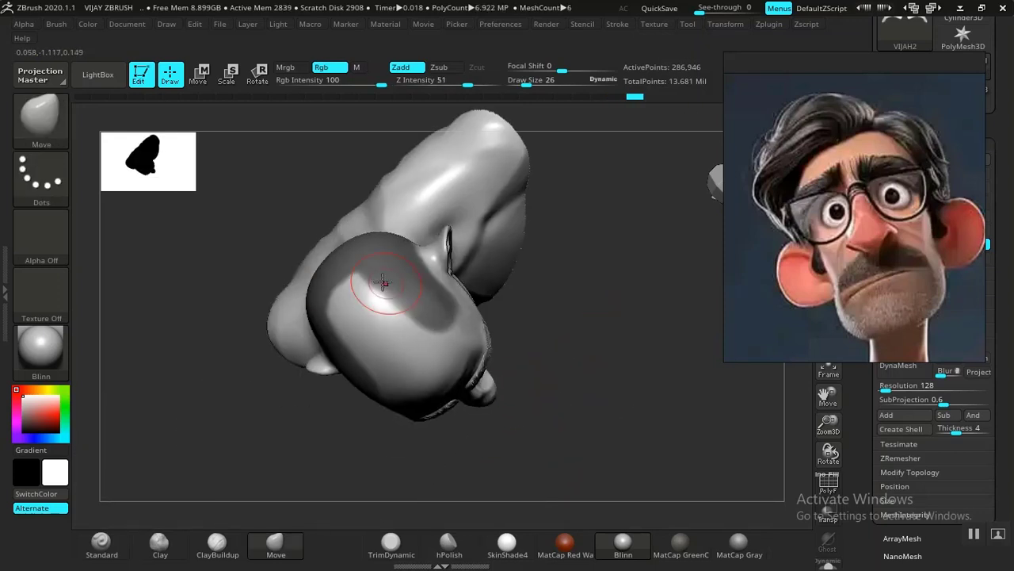
{"action": "key", "text": "ctrl"}
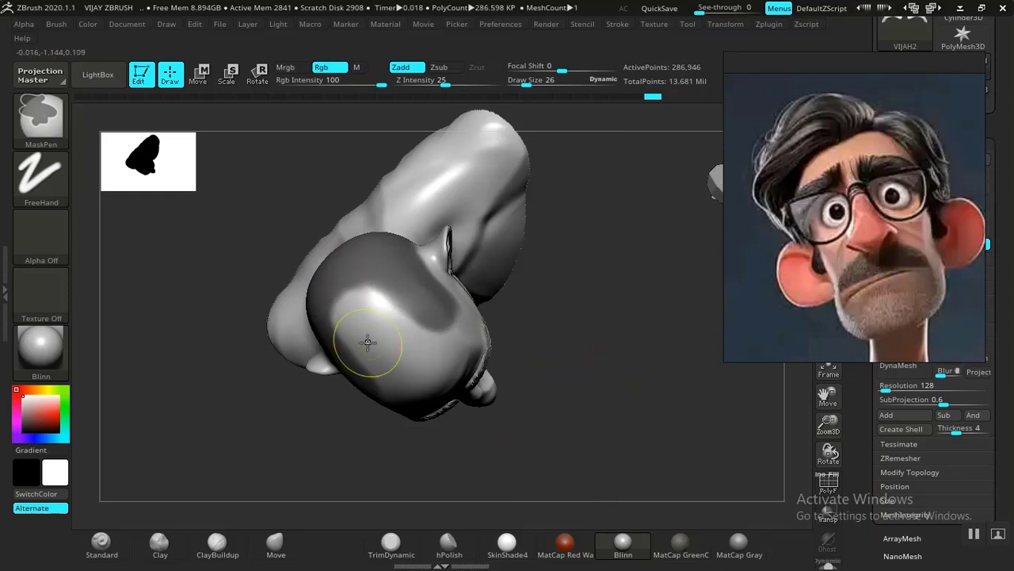
Mask the temple down to a pointed sideburn in front of the ear at draw size 10
{"action": "mouse_move", "coordinate": [580, 363]}
{"action": "left_mouse_down"}
{"action": "mouse_move", "coordinate": [592, 259]}
{"action": "mouse_move", "coordinate": [612, 294]}
{"action": "mouse_move", "coordinate": [555, 428]}
{"action": "mouse_move", "coordinate": [539, 351]}
{"action": "mouse_move", "coordinate": [547, 344]}
{"action": "mouse_move", "coordinate": [520, 450]}
{"action": "mouse_move", "coordinate": [518, 389]}
{"action": "mouse_move", "coordinate": [557, 387]}
{"action": "mouse_move", "coordinate": [574, 361]}
{"action": "left_mouse_up"}
{"action": "left_click_drag", "start_coordinate": [544, 401], "coordinate": [550, 516], "text": "alt"}
{"action": "left_click_drag", "start_coordinate": [578, 246], "coordinate": [579, 440], "text": "alt"}
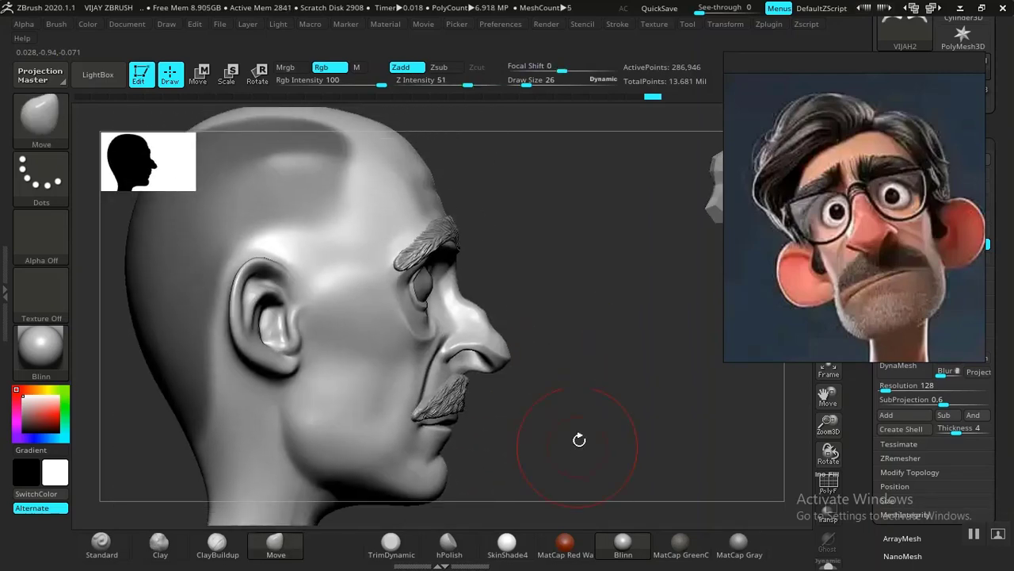
{"action": "left_click_drag", "start_coordinate": [563, 382], "coordinate": [578, 421], "text": "alt"}
{"action": "mouse_move", "coordinate": [565, 320]}
{"action": "left_mouse_down"}
{"action": "mouse_move", "coordinate": [405, 326]}
{"action": "mouse_move", "coordinate": [439, 331]}
{"action": "mouse_move", "coordinate": [414, 328]}
{"action": "left_mouse_up"}
{"action": "mouse_move", "coordinate": [526, 371]}
{"action": "left_mouse_down", "text": "alt"}
{"action": "mouse_move", "coordinate": [447, 372]}
{"action": "mouse_move", "coordinate": [482, 364]}
{"action": "mouse_move", "coordinate": [520, 324]}
{"action": "mouse_move", "coordinate": [530, 378]}
{"action": "mouse_move", "coordinate": [271, 190]}
{"action": "mouse_move", "coordinate": [423, 216]}
{"action": "left_mouse_up", "text": "alt"}
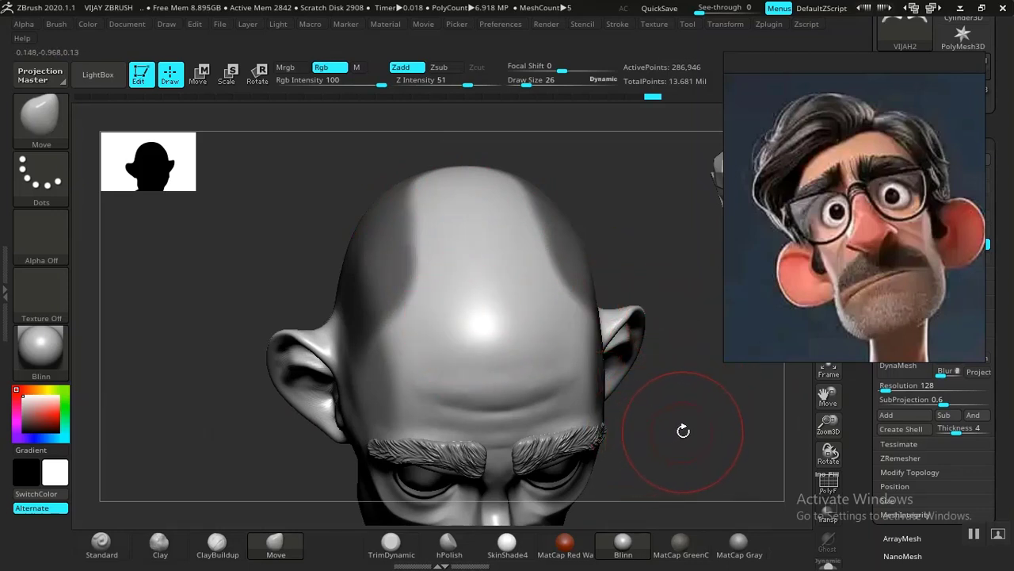
{"action": "left_click_drag", "start_coordinate": [683, 430], "coordinate": [418, 327]}
{"action": "key", "text": "bracketleft"}
{"action": "key", "text": "bracketleft"}
{"action": "key", "text": "bracketleft"}
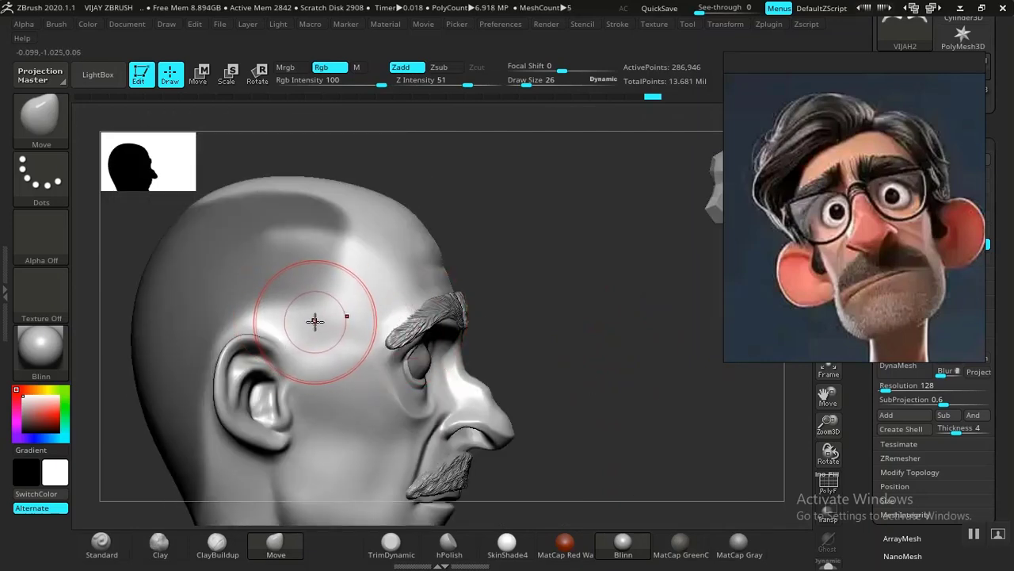
{"action": "key", "text": "bracketleft"}
{"action": "key", "text": "ctrl"}
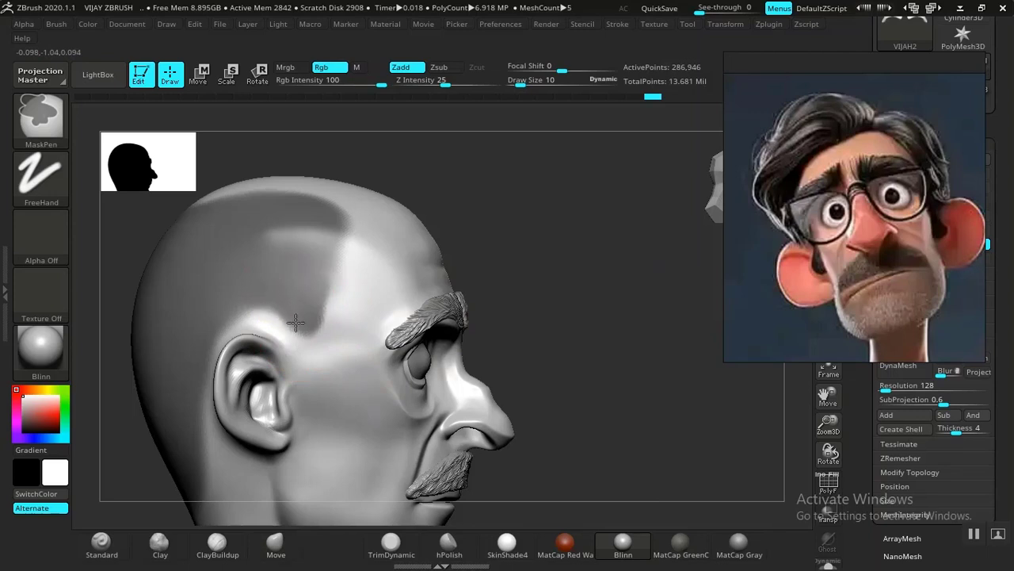
{"action": "left_click_drag", "start_coordinate": [301, 293], "coordinate": [310, 267], "text": "ctrl"}
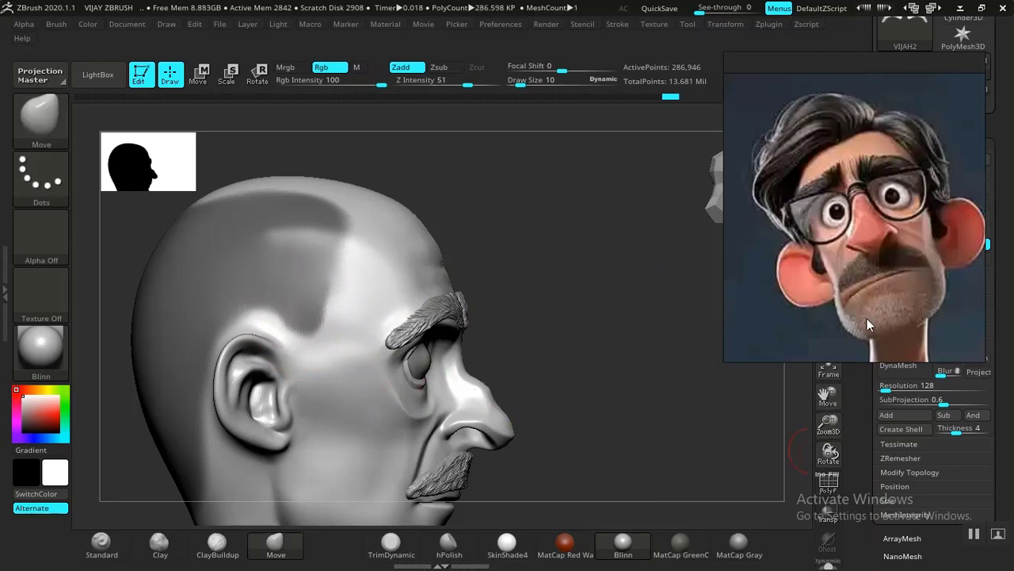
Move the reference image clear of the tool settings and bring up the subtool Extract options
{"action": "left_click_drag", "start_coordinate": [867, 319], "coordinate": [695, 264]}
{"action": "left_click", "coordinate": [855, 428]}
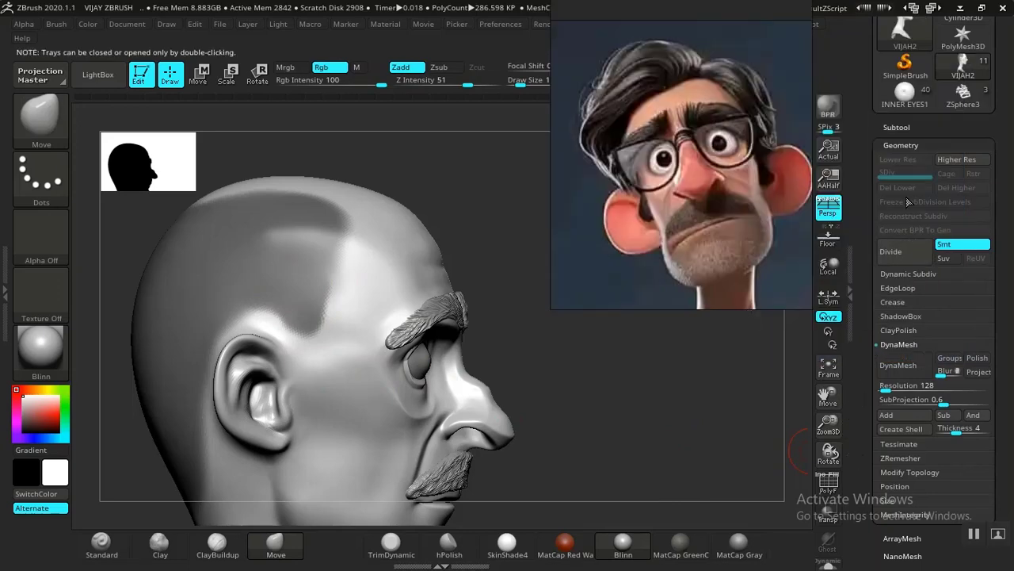
{"action": "left_click", "coordinate": [899, 128]}
{"action": "scroll", "coordinate": [886, 424], "scroll_direction": "down", "scroll_amount": 6}
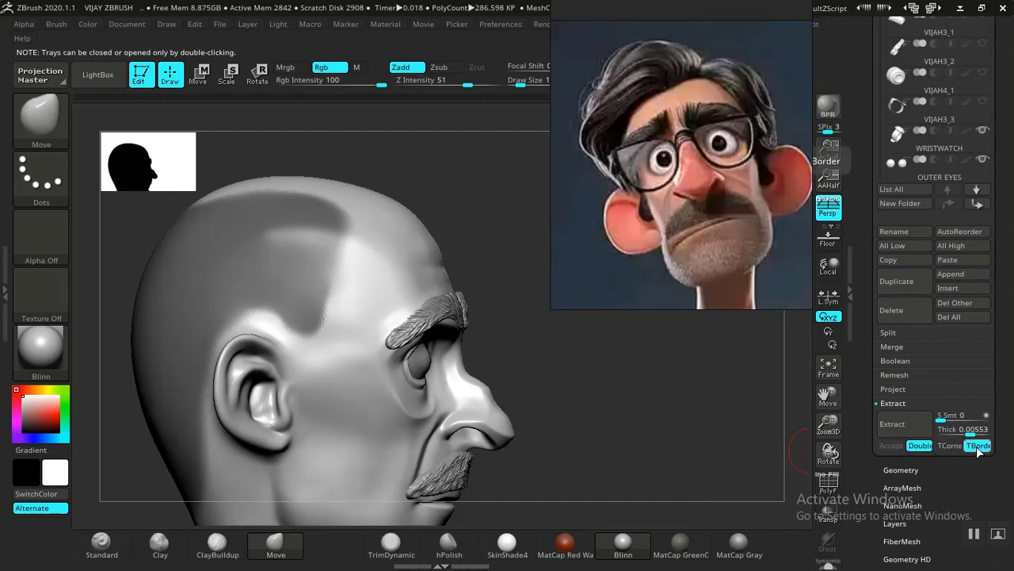
{"action": "left_click_drag", "start_coordinate": [756, 185], "coordinate": [559, 222]}
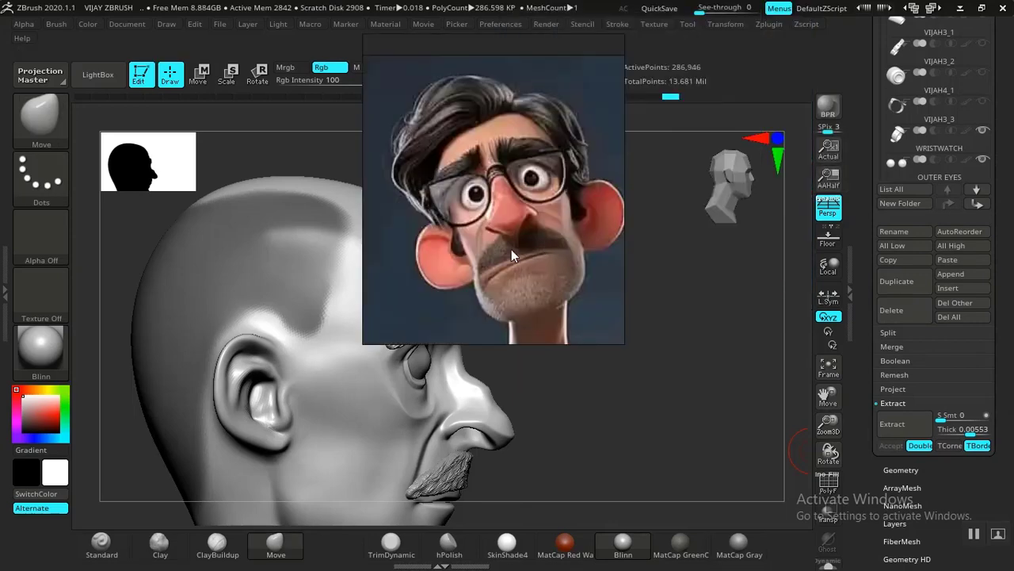
{"action": "left_click_drag", "start_coordinate": [511, 248], "coordinate": [166, 265]}
{"action": "left_click_drag", "start_coordinate": [1002, 444], "coordinate": [1002, 448]}
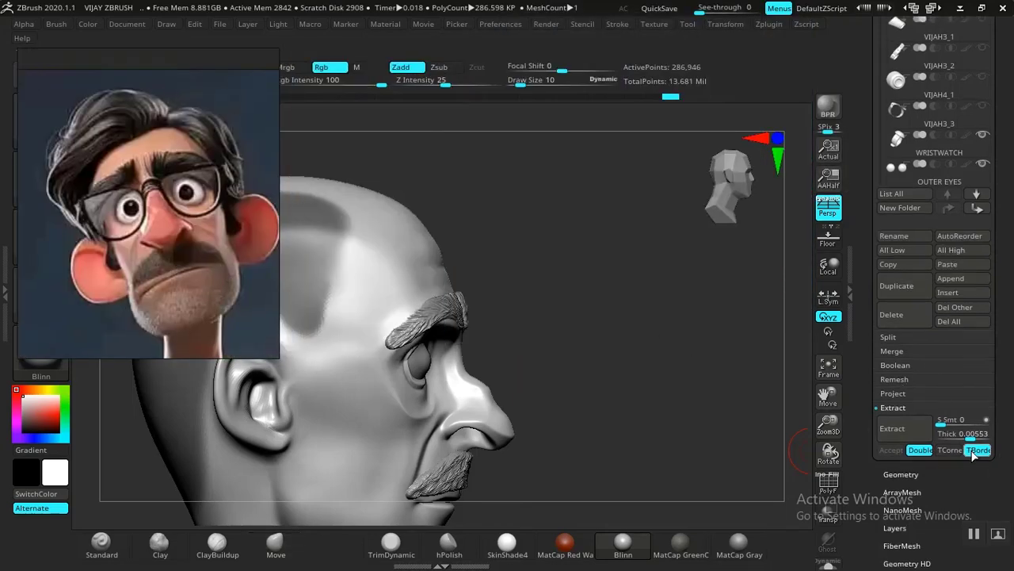
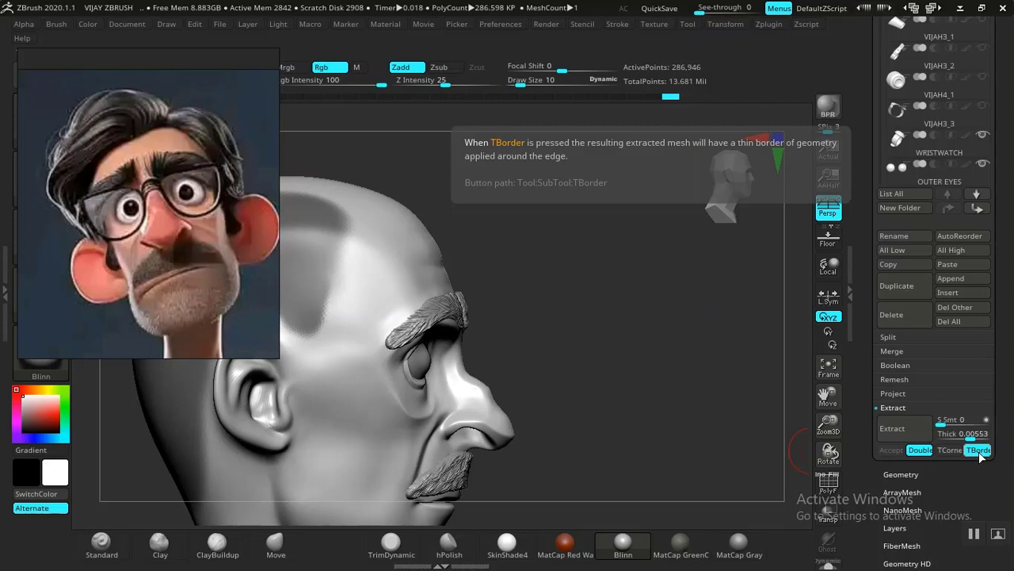
Turn off TBorder, extract the masked hair area from the head and accept it as a new subtool
{"action": "left_click", "coordinate": [979, 450]}
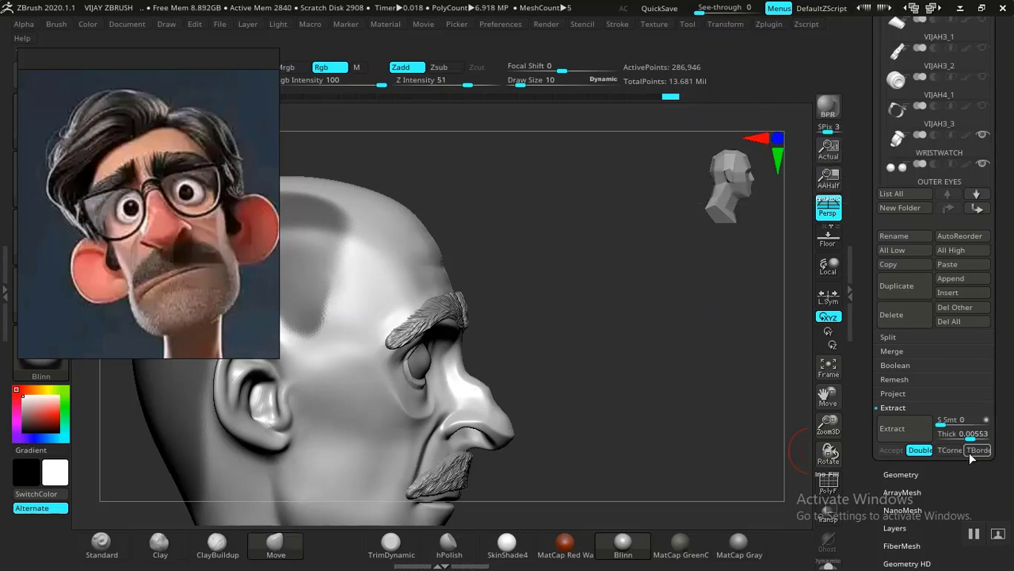
{"action": "left_click", "coordinate": [899, 431]}
{"action": "left_click_drag", "start_coordinate": [620, 377], "coordinate": [656, 380]}
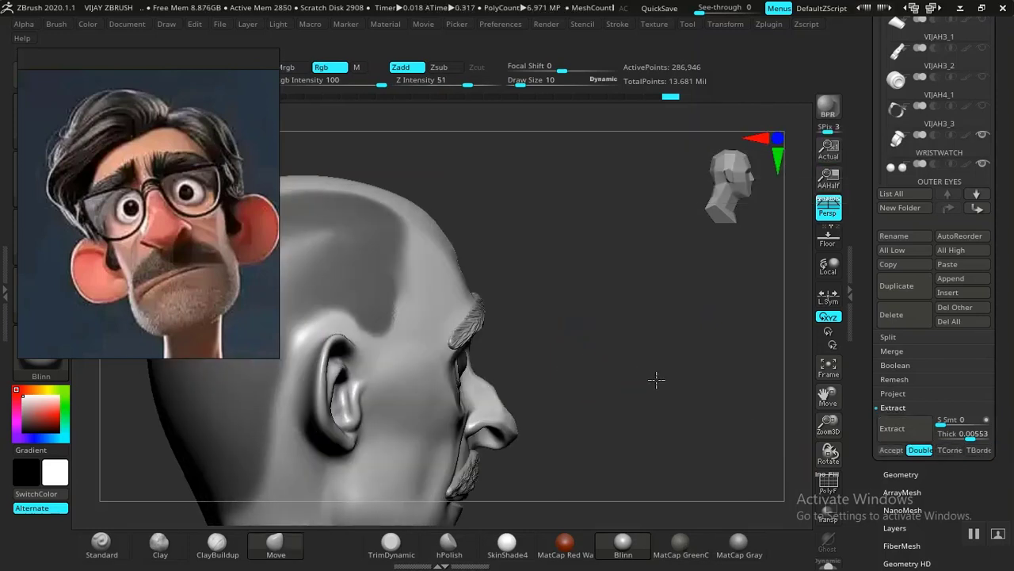
{"action": "left_click", "coordinate": [891, 432]}
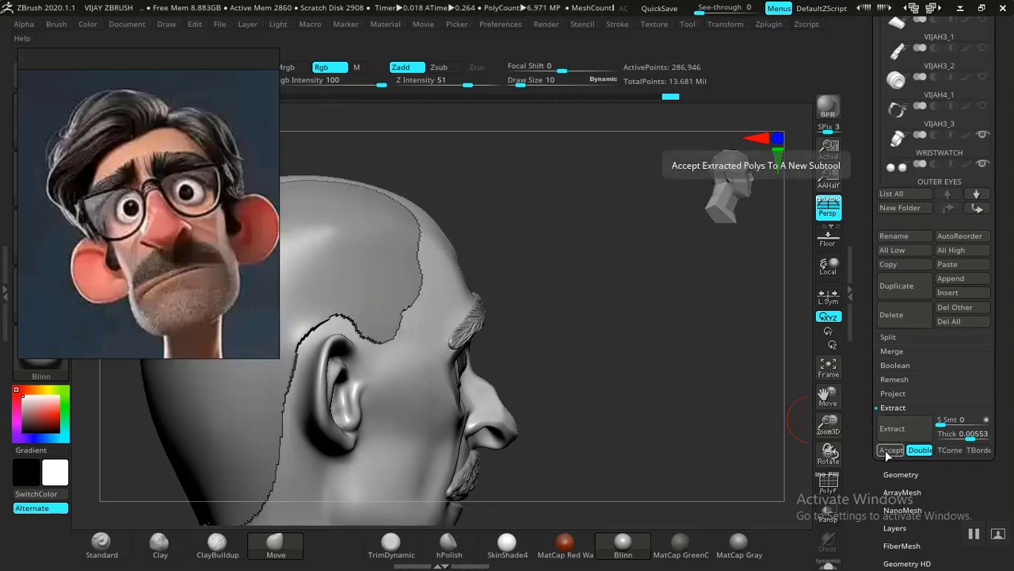
Smooth the jagged border of the extracted hair shell with the Polish By Groups deformation
{"action": "left_click_drag", "start_coordinate": [655, 410], "coordinate": [758, 352]}
{"action": "mouse_move", "coordinate": [732, 377]}
{"action": "left_mouse_down"}
{"action": "mouse_move", "coordinate": [745, 378]}
{"action": "mouse_move", "coordinate": [709, 365]}
{"action": "mouse_move", "coordinate": [713, 389]}
{"action": "mouse_move", "coordinate": [691, 348]}
{"action": "mouse_move", "coordinate": [715, 340]}
{"action": "left_mouse_up"}
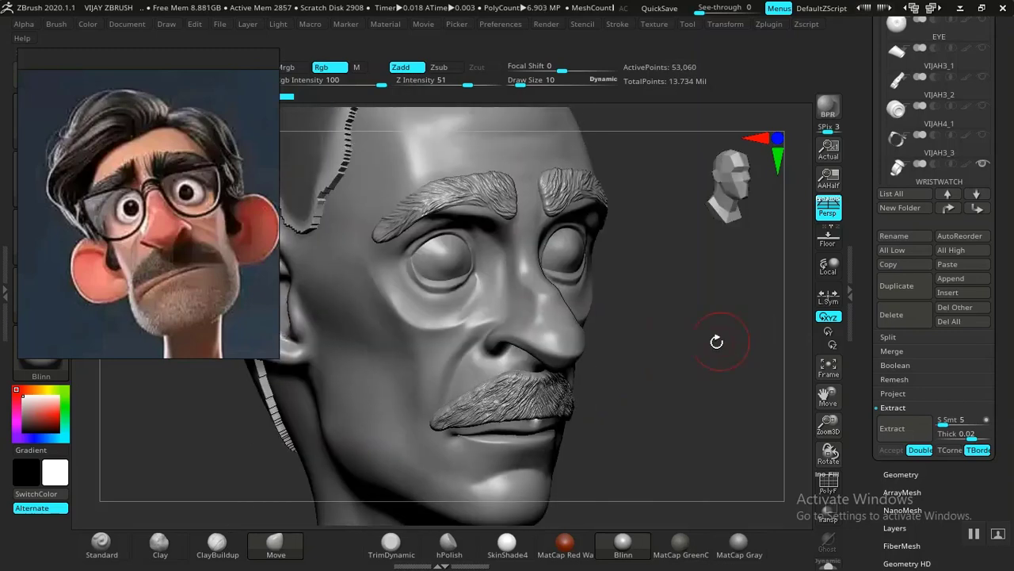
{"action": "left_click_drag", "start_coordinate": [862, 427], "coordinate": [867, 384]}
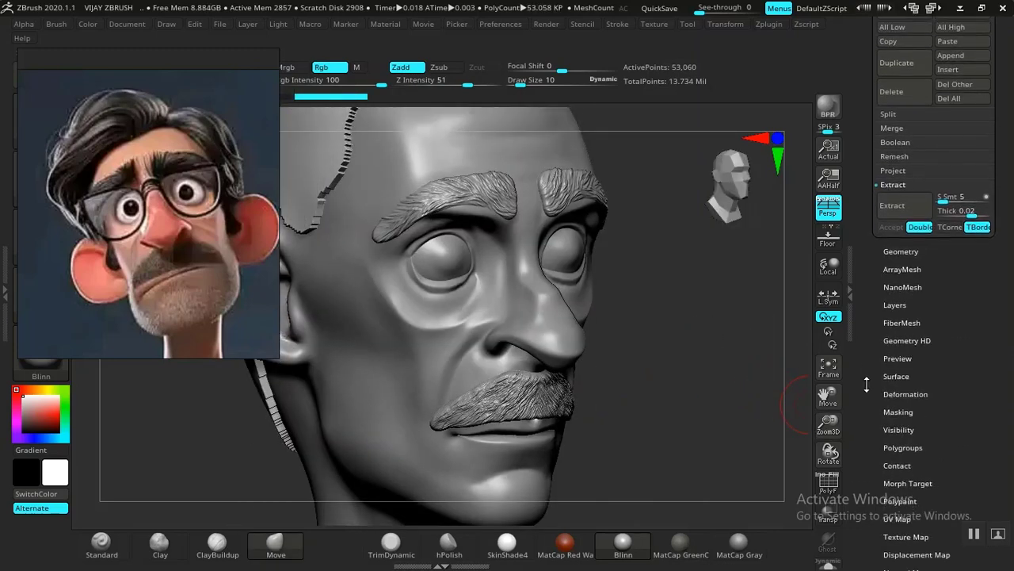
{"action": "left_click", "coordinate": [901, 394]}
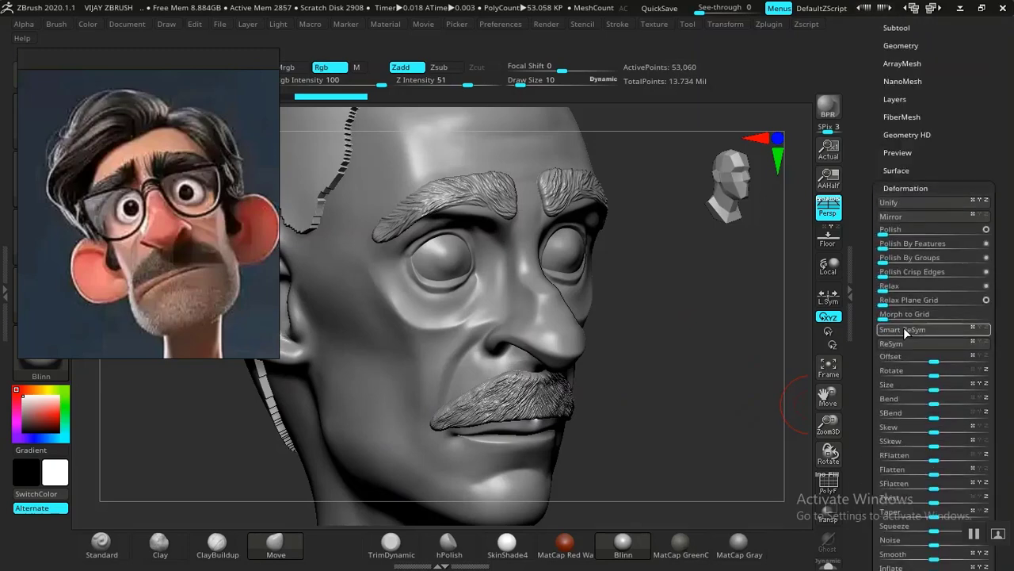
{"action": "mouse_move", "coordinate": [881, 258]}
{"action": "left_mouse_down"}
{"action": "mouse_move", "coordinate": [899, 265]}
{"action": "mouse_move", "coordinate": [891, 258]}
{"action": "left_mouse_up"}
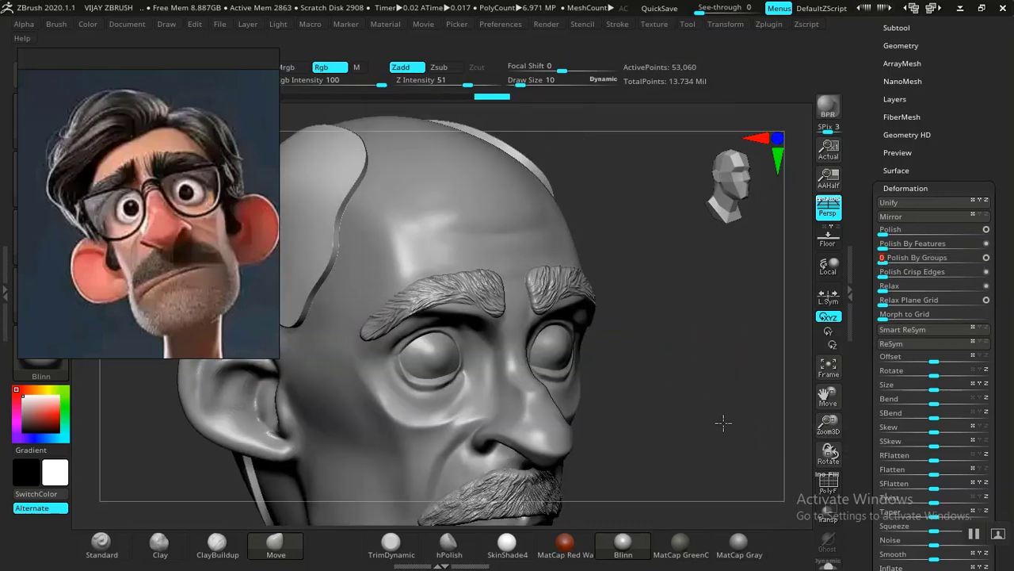
Reshape the hair shell's lower edge at the nape into an even downward curve with the Move brush at draw size 22
{"action": "mouse_move", "coordinate": [724, 423]}
{"action": "left_mouse_down"}
{"action": "mouse_move", "coordinate": [765, 407]}
{"action": "mouse_move", "coordinate": [756, 379]}
{"action": "mouse_move", "coordinate": [725, 389]}
{"action": "mouse_move", "coordinate": [531, 382]}
{"action": "left_mouse_up"}
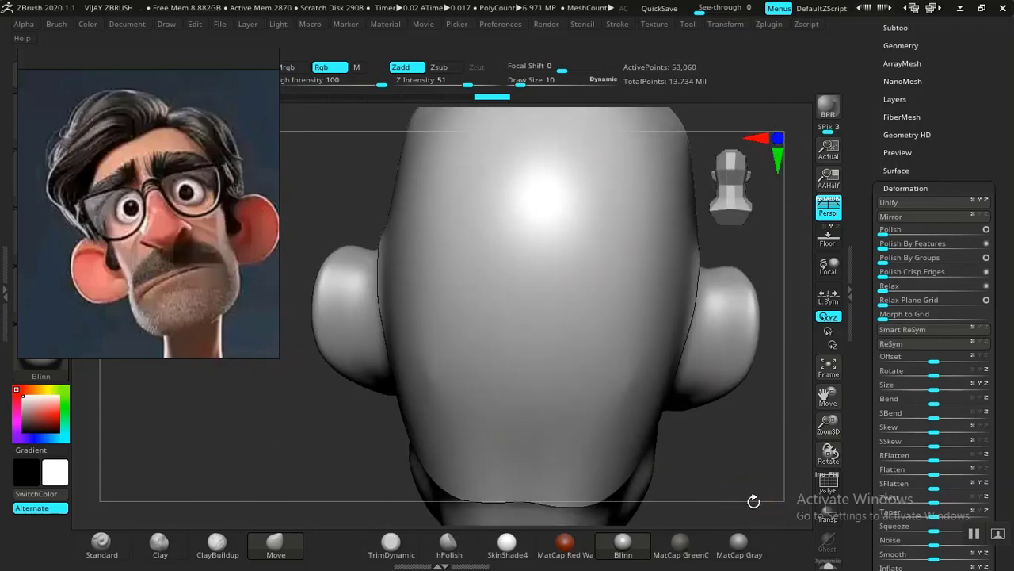
{"action": "left_click_drag", "start_coordinate": [753, 500], "coordinate": [790, 499]}
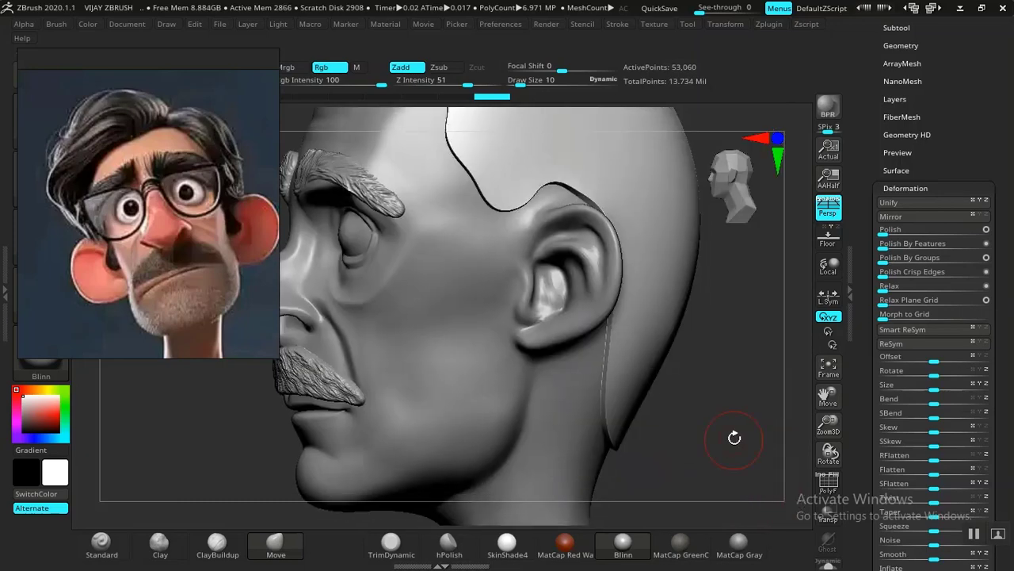
{"action": "mouse_move", "coordinate": [734, 437]}
{"action": "left_mouse_down"}
{"action": "mouse_move", "coordinate": [702, 432]}
{"action": "mouse_move", "coordinate": [749, 443]}
{"action": "mouse_move", "coordinate": [728, 416]}
{"action": "left_mouse_up"}
{"action": "mouse_move", "coordinate": [749, 375]}
{"action": "left_mouse_down"}
{"action": "mouse_move", "coordinate": [753, 442]}
{"action": "mouse_move", "coordinate": [758, 410]}
{"action": "mouse_move", "coordinate": [740, 405]}
{"action": "mouse_move", "coordinate": [797, 414]}
{"action": "mouse_move", "coordinate": [721, 437]}
{"action": "mouse_move", "coordinate": [763, 401]}
{"action": "mouse_move", "coordinate": [754, 373]}
{"action": "mouse_move", "coordinate": [747, 421]}
{"action": "mouse_move", "coordinate": [789, 426]}
{"action": "mouse_move", "coordinate": [757, 448]}
{"action": "mouse_move", "coordinate": [734, 296]}
{"action": "mouse_move", "coordinate": [673, 415]}
{"action": "mouse_move", "coordinate": [599, 417]}
{"action": "left_mouse_up"}
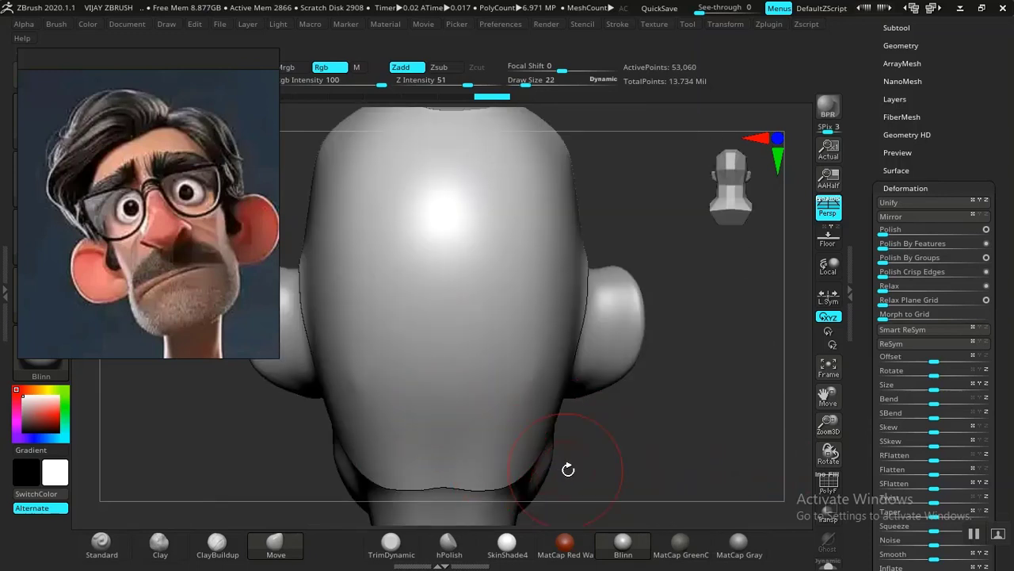
{"action": "left_click_drag", "start_coordinate": [634, 413], "coordinate": [495, 403]}
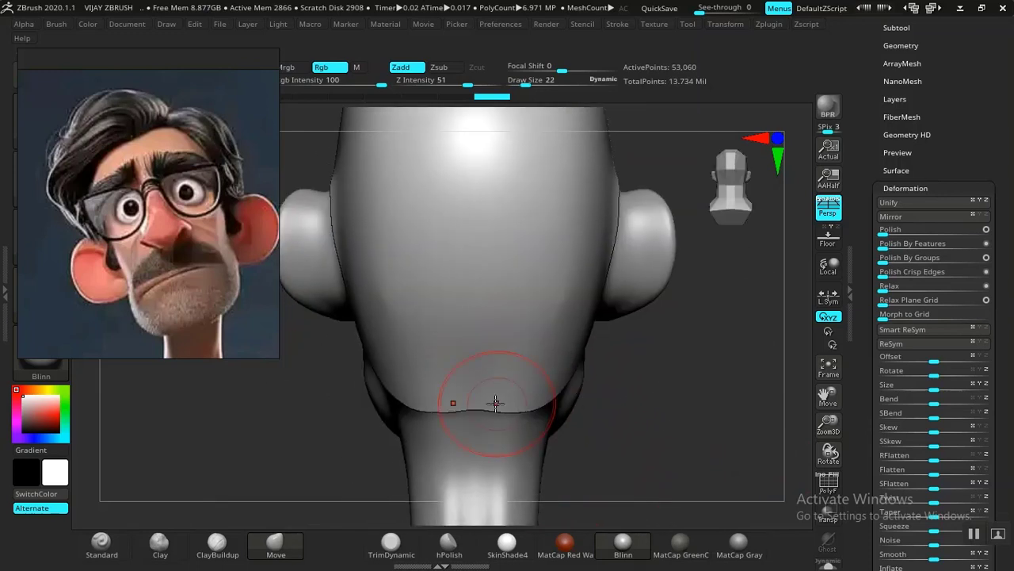
{"action": "left_click", "coordinate": [277, 541]}
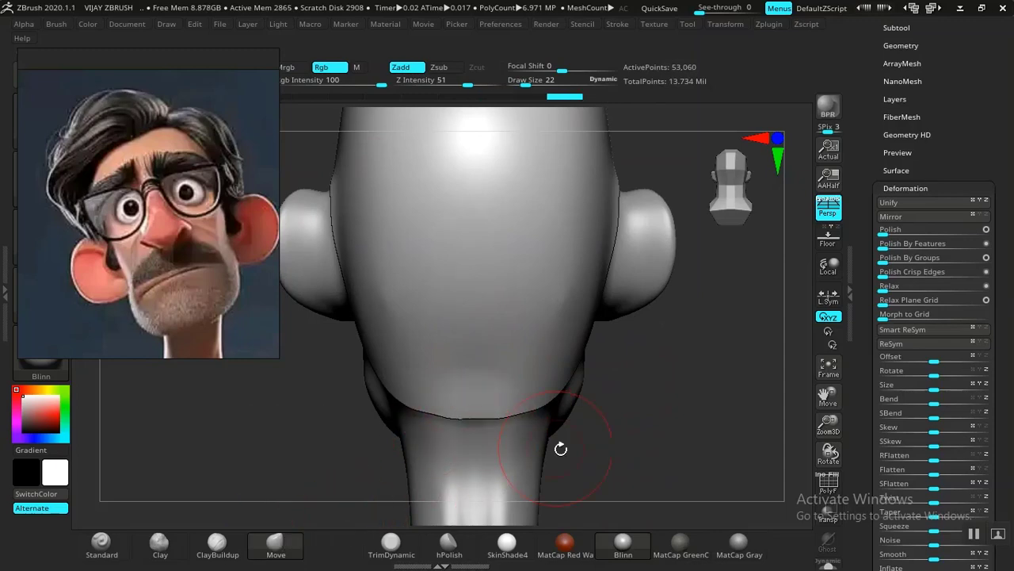
Examine the hair shell's edge and thickness from the side, three-quarter and front views, including its wireframe
{"action": "mouse_move", "coordinate": [561, 449]}
{"action": "left_mouse_down"}
{"action": "mouse_move", "coordinate": [657, 452]}
{"action": "mouse_move", "coordinate": [731, 471]}
{"action": "mouse_move", "coordinate": [645, 480]}
{"action": "mouse_move", "coordinate": [682, 462]}
{"action": "left_mouse_up"}
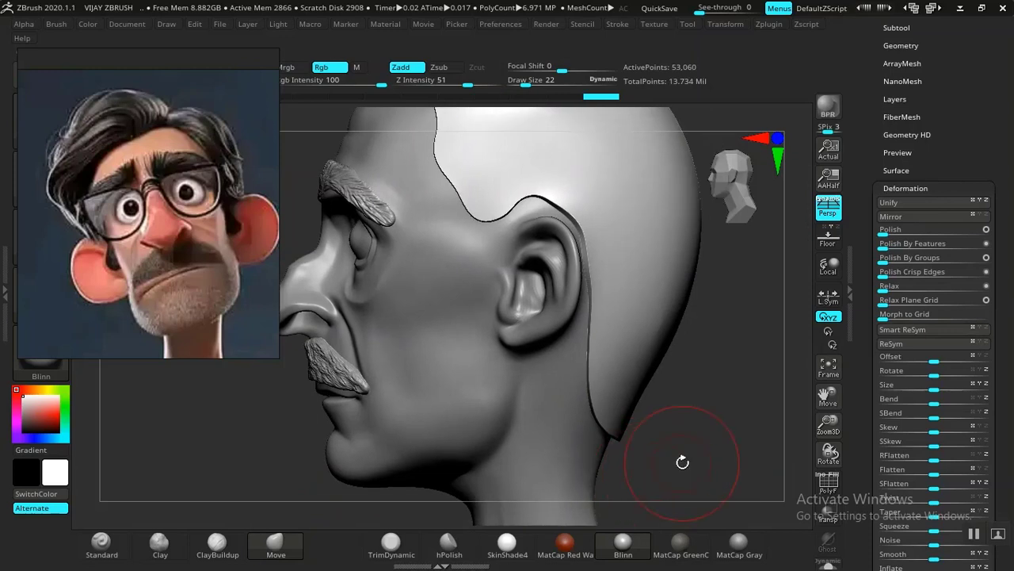
{"action": "key", "text": "f"}
{"action": "key", "text": "f"}
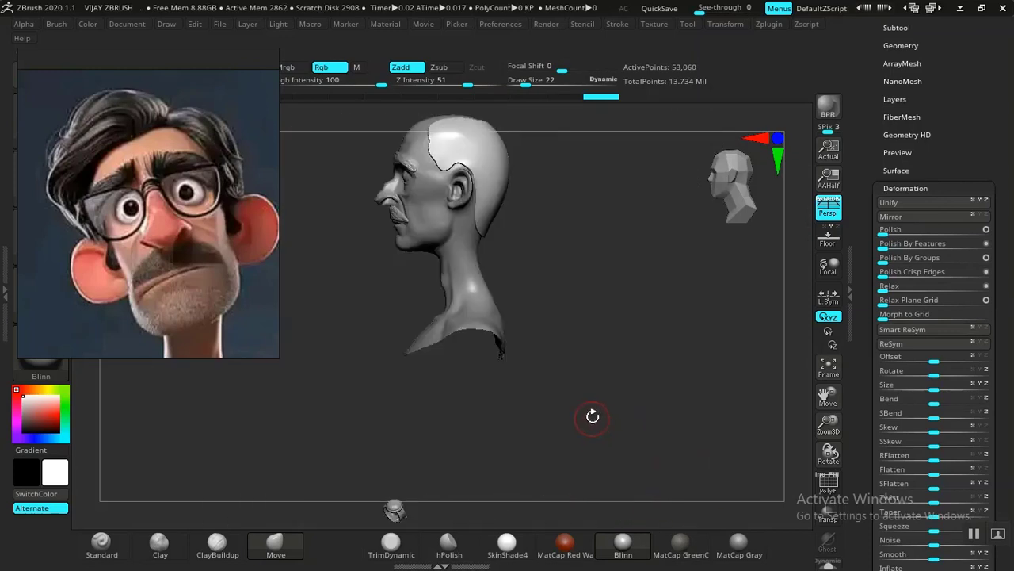
{"action": "mouse_move", "coordinate": [593, 416]}
{"action": "left_mouse_down"}
{"action": "mouse_move", "coordinate": [565, 480]}
{"action": "mouse_move", "coordinate": [569, 414]}
{"action": "mouse_move", "coordinate": [464, 405]}
{"action": "mouse_move", "coordinate": [534, 428]}
{"action": "mouse_move", "coordinate": [495, 431]}
{"action": "left_mouse_up"}
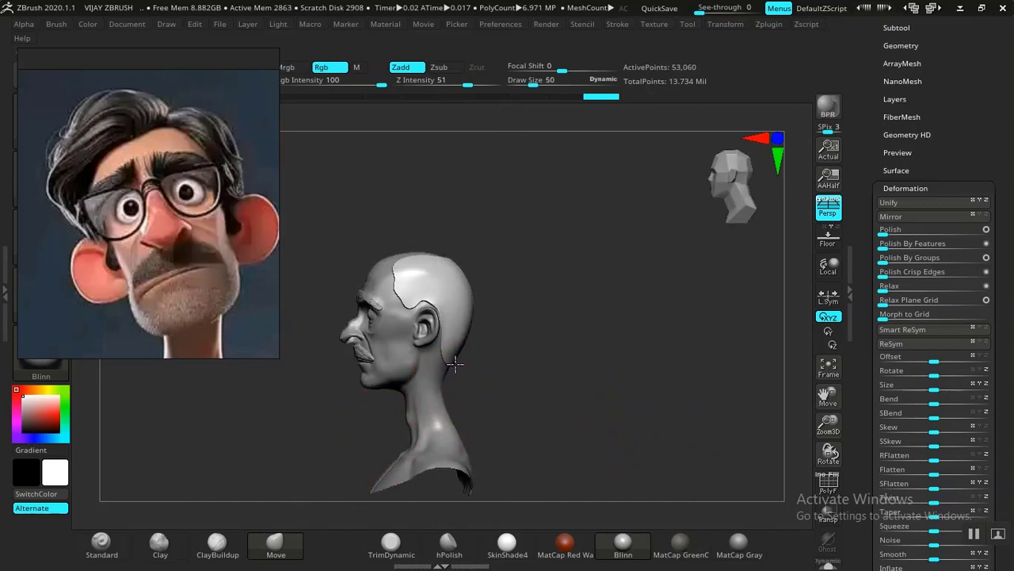
{"action": "left_click_drag", "start_coordinate": [515, 408], "coordinate": [693, 442]}
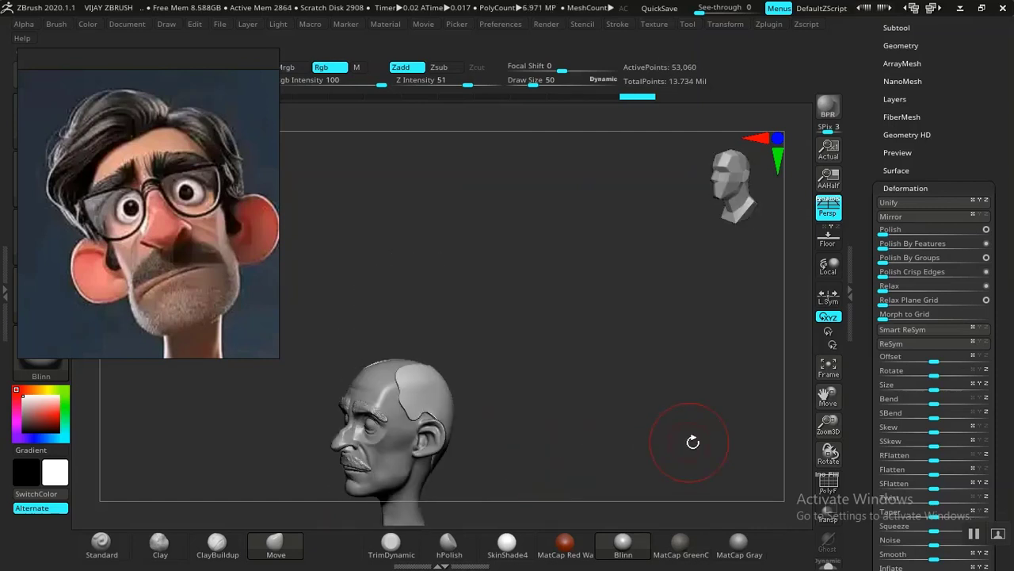
{"action": "scroll", "coordinate": [869, 448], "scroll_direction": "down", "scroll_amount": 1}
{"action": "key", "text": "f"}
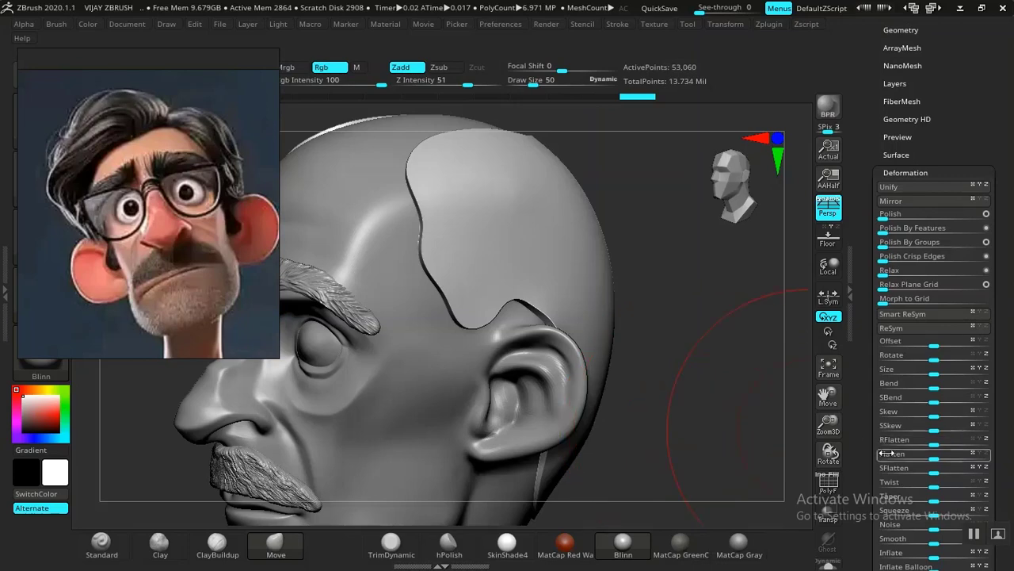
{"action": "scroll", "coordinate": [865, 372], "scroll_direction": "down", "scroll_amount": 5}
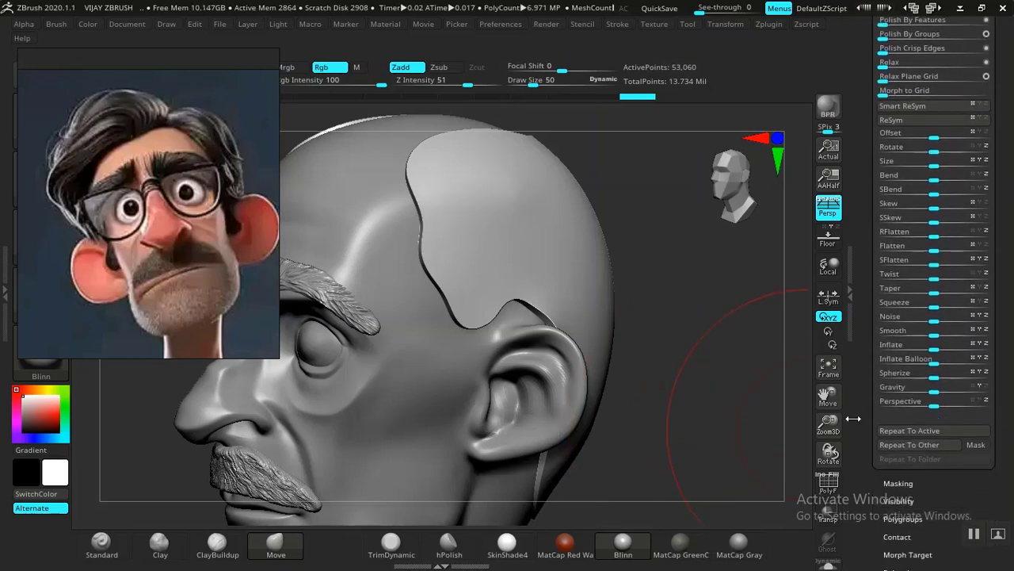
{"action": "left_click_drag", "start_coordinate": [725, 419], "coordinate": [747, 389]}
{"action": "scroll", "coordinate": [860, 388], "scroll_direction": "up", "scroll_amount": 1}
{"action": "scroll", "coordinate": [860, 389], "scroll_direction": "up", "scroll_amount": 5}
{"action": "key", "text": "shift+f"}
{"action": "key", "text": "shift+f"}
Polish the hair shell and thicken it outward from the scalp with the Inflate deformation
{"action": "left_click", "coordinate": [889, 225]}
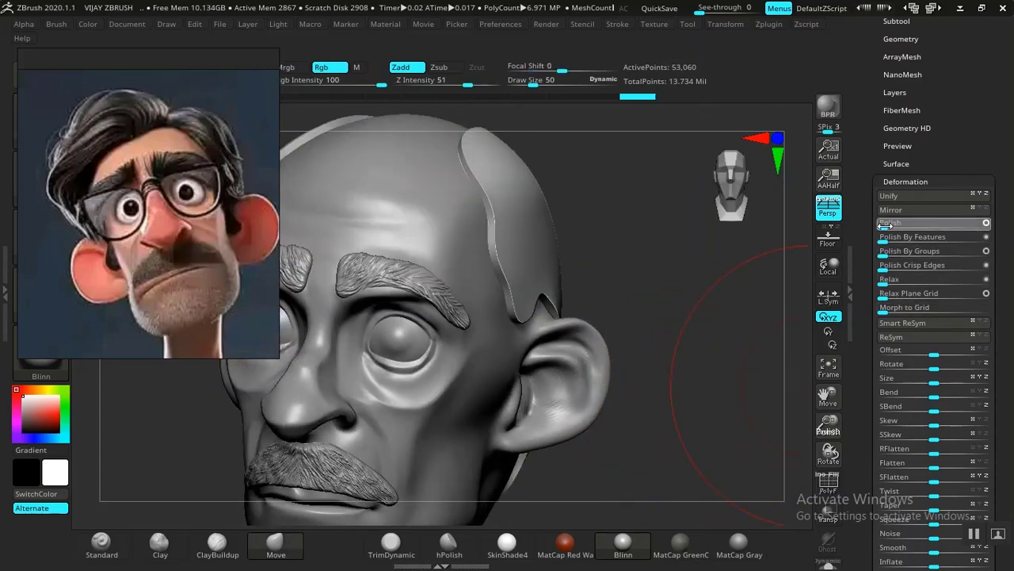
{"action": "left_click_drag", "start_coordinate": [708, 409], "coordinate": [725, 411]}
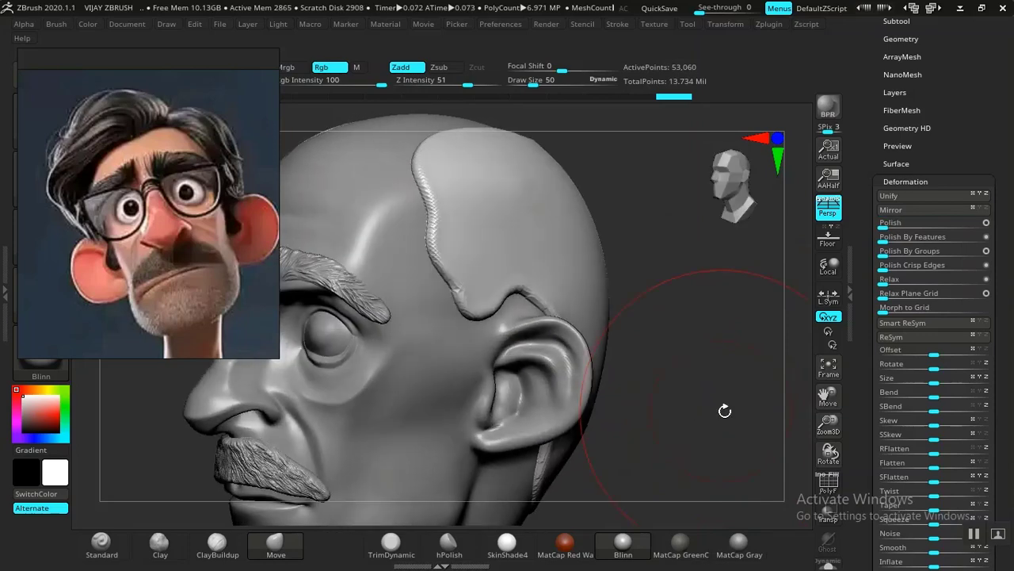
{"action": "scroll", "coordinate": [864, 303], "scroll_direction": "down", "scroll_amount": 3}
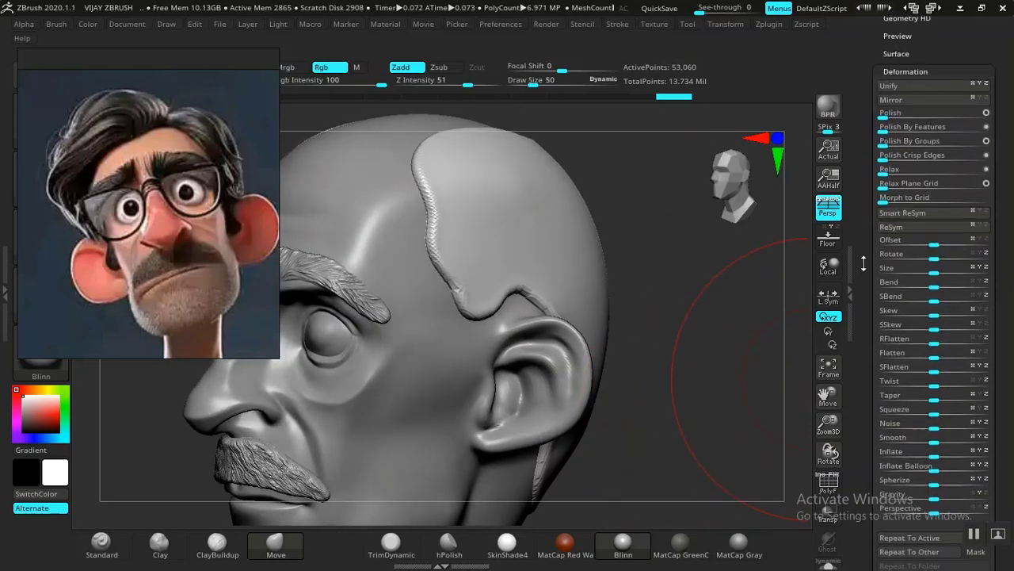
{"action": "left_click_drag", "start_coordinate": [937, 448], "coordinate": [939, 448]}
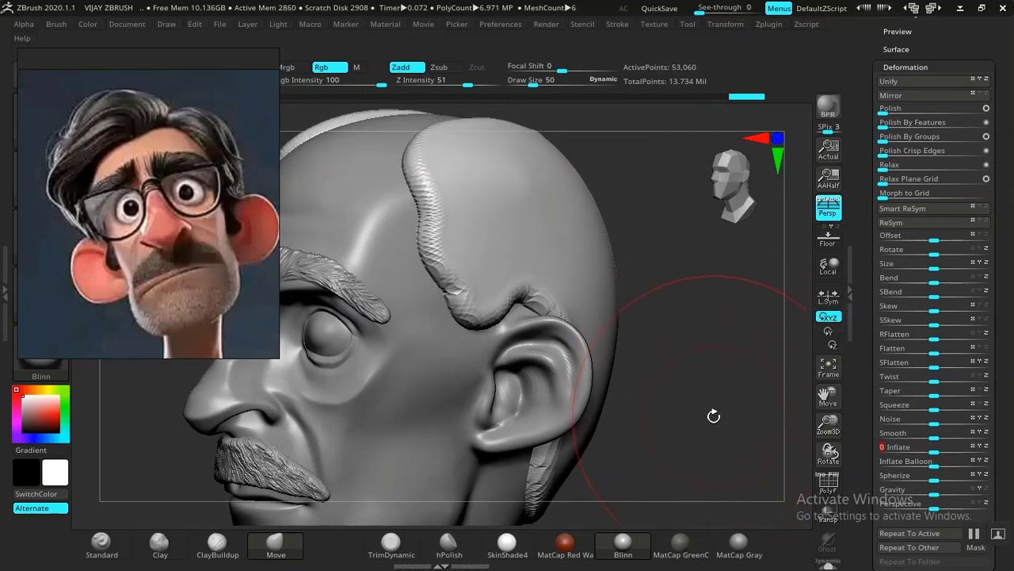
Remesh the inflated hair shell with DynaMesh at a resolution of 2912
{"action": "left_click_drag", "start_coordinate": [716, 425], "coordinate": [767, 346]}
{"action": "left_click_drag", "start_coordinate": [857, 197], "coordinate": [859, 282]}
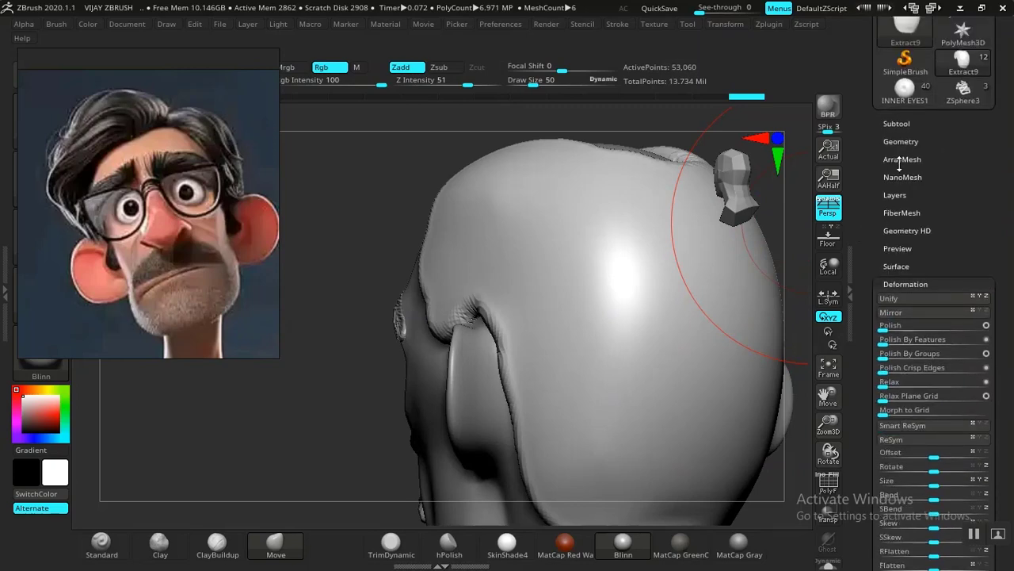
{"action": "left_click", "coordinate": [907, 137]}
{"action": "left_click_drag", "start_coordinate": [865, 344], "coordinate": [868, 268]}
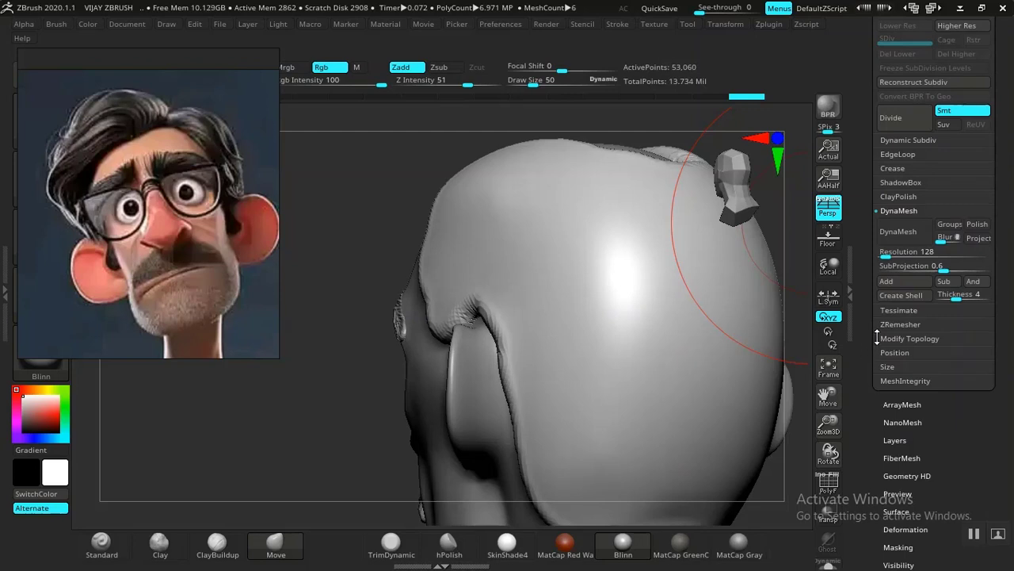
{"action": "left_click_drag", "start_coordinate": [907, 253], "coordinate": [952, 253]}
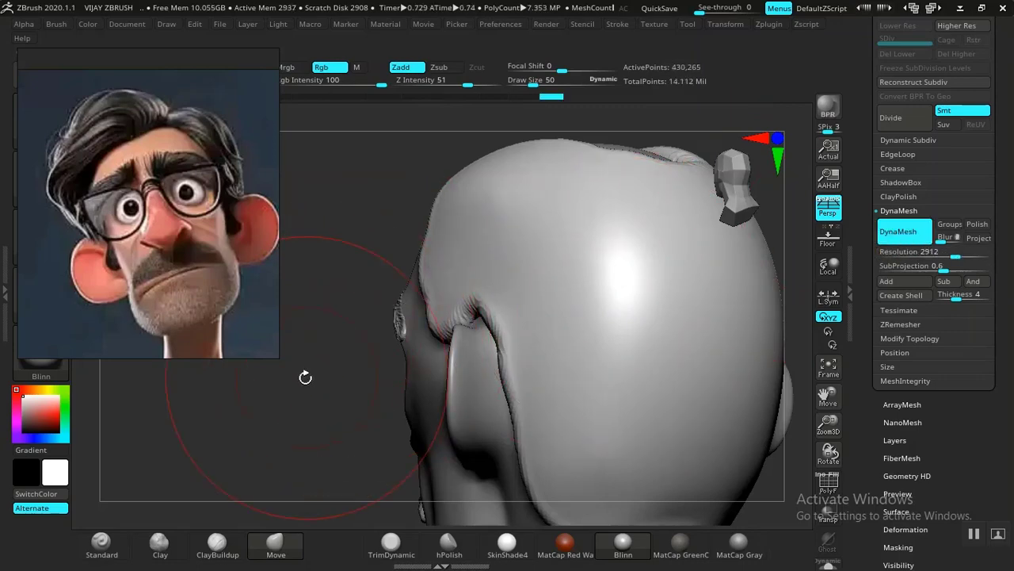
Smooth the ridged front hairline of the shell down to the temple at draw size 18
{"action": "mouse_move", "coordinate": [305, 378]}
{"action": "left_mouse_down"}
{"action": "mouse_move", "coordinate": [629, 332]}
{"action": "mouse_move", "coordinate": [577, 317]}
{"action": "left_mouse_up"}
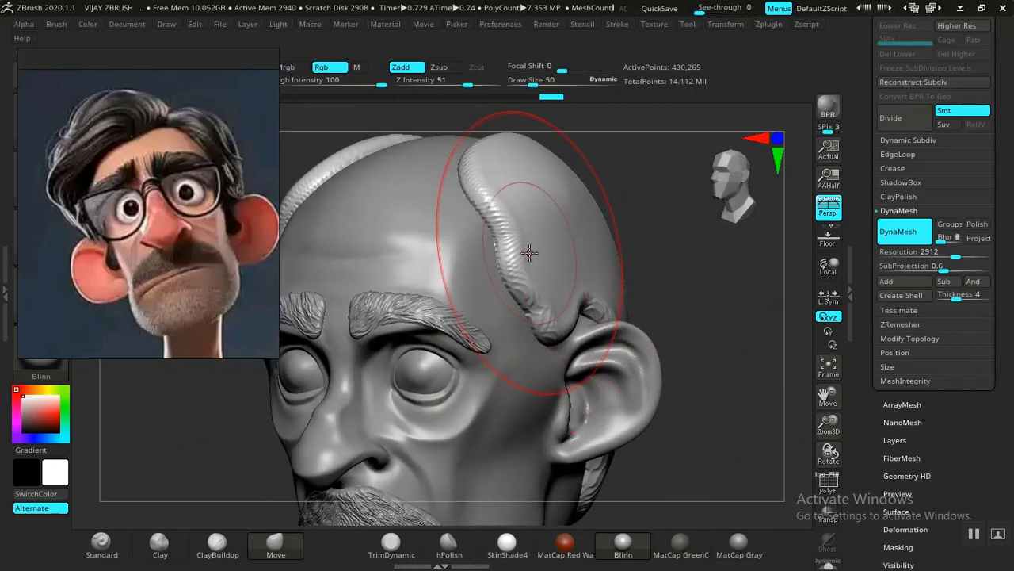
{"action": "key", "text": "bracketleft"}
{"action": "key", "text": "bracketleft"}
{"action": "key", "text": "bracketleft"}
{"action": "key", "text": "bracketleft"}
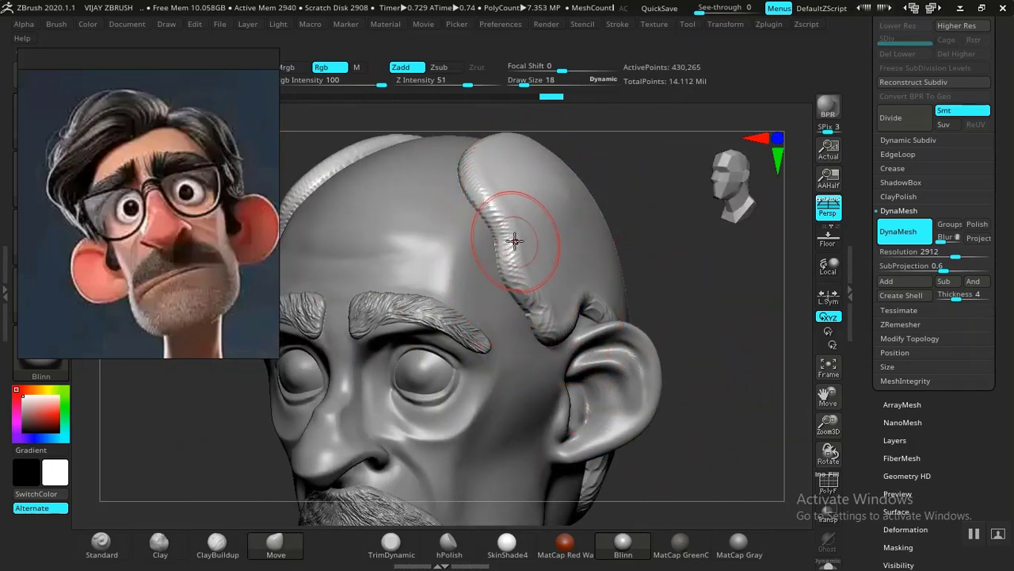
{"action": "key", "text": "shift"}
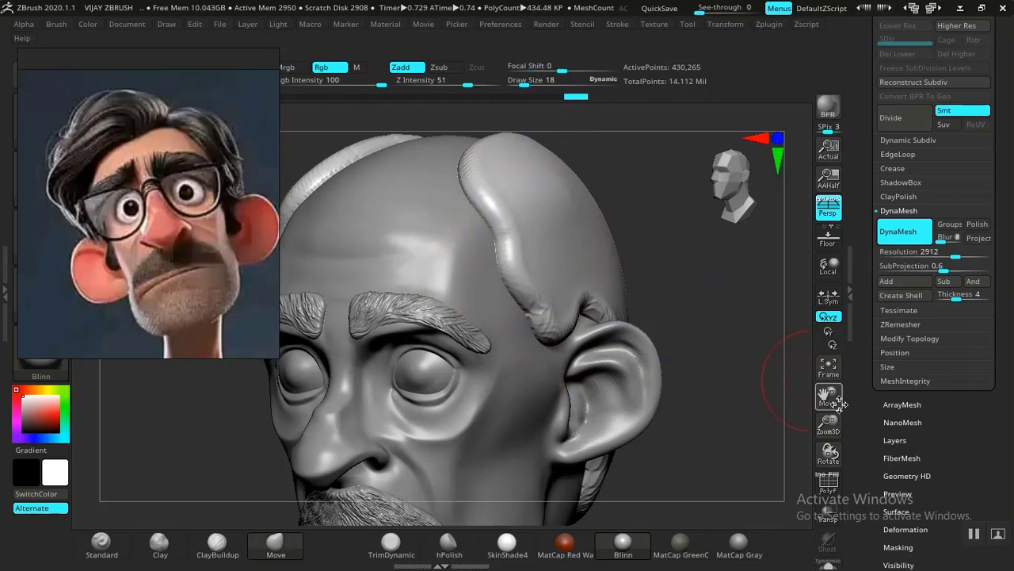
Even out the remaining bumps along the whole hair shell's border with the Polish deformation
{"action": "left_click_drag", "start_coordinate": [869, 422], "coordinate": [868, 341]}
{"action": "left_click", "coordinate": [886, 370]}
{"action": "left_click_drag", "start_coordinate": [859, 386], "coordinate": [851, 450]}
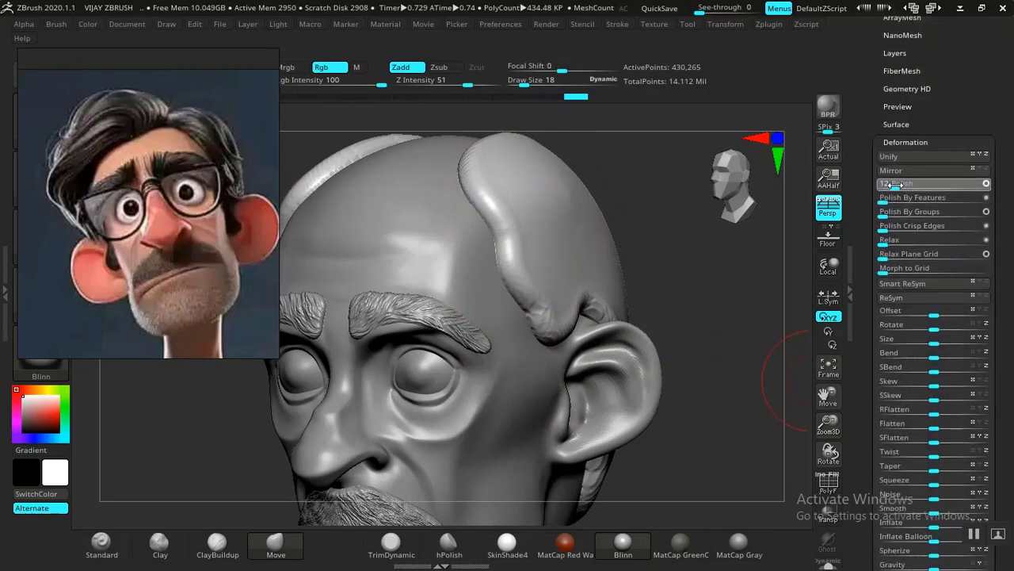
{"action": "left_click_drag", "start_coordinate": [897, 184], "coordinate": [906, 184]}
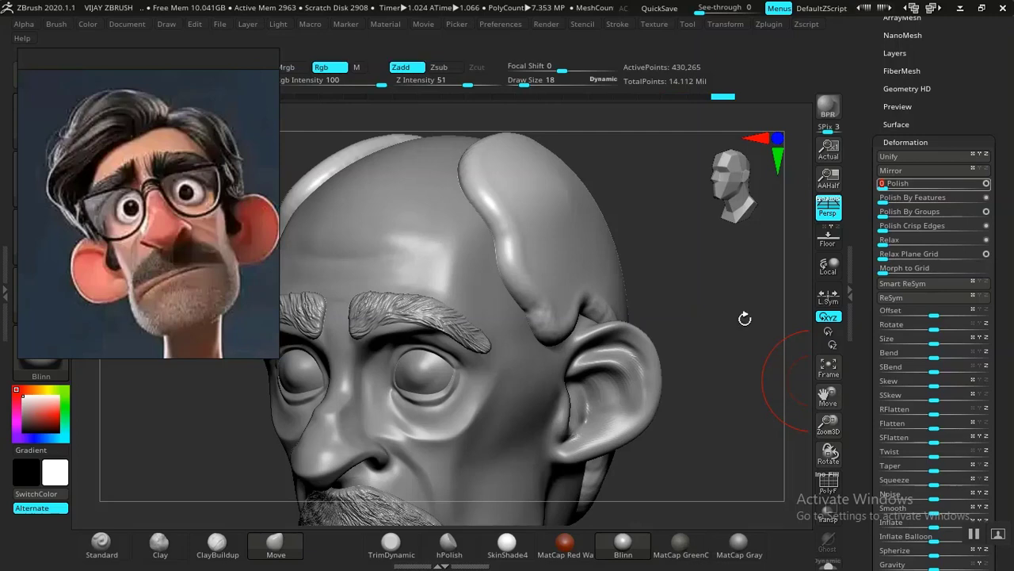
{"action": "left_click_drag", "start_coordinate": [737, 325], "coordinate": [638, 319]}
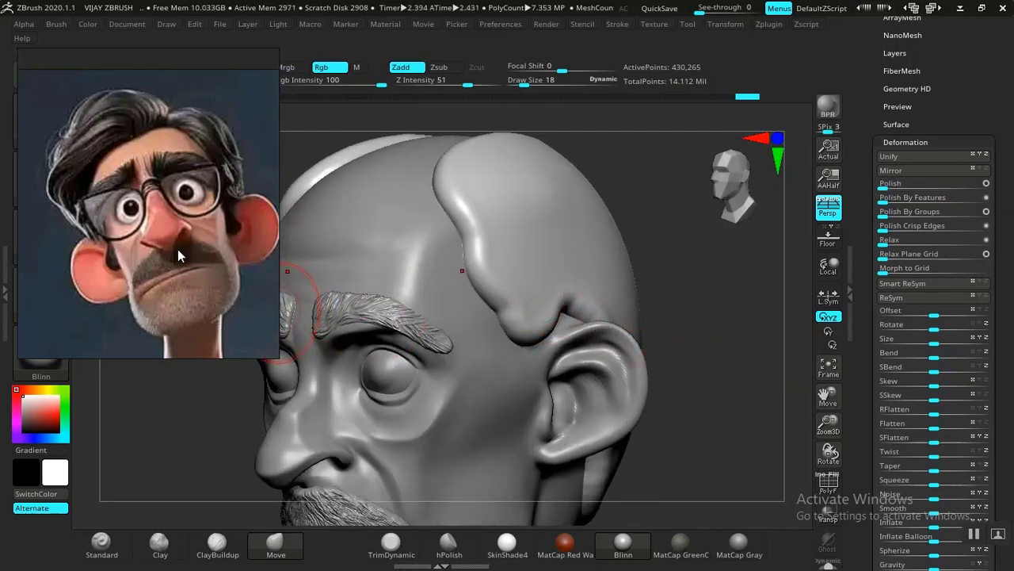
Move the reference image clear of the brush settings and set up the ClayBuildup brush at draw size 38 for the hair
{"action": "left_click_drag", "start_coordinate": [163, 252], "coordinate": [962, 240]}
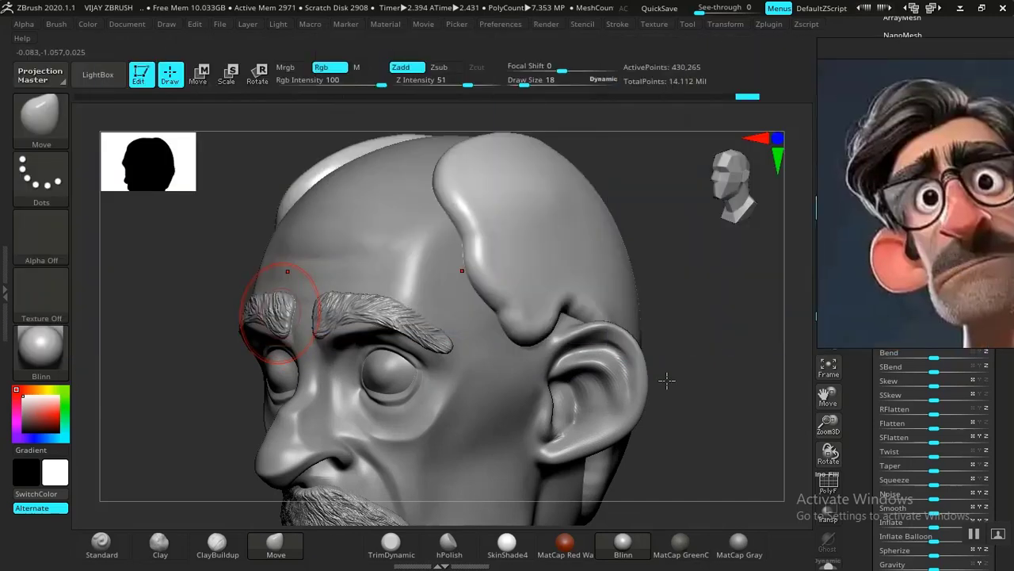
{"action": "mouse_move", "coordinate": [769, 372]}
{"action": "left_mouse_down"}
{"action": "mouse_move", "coordinate": [796, 376]}
{"action": "mouse_move", "coordinate": [769, 362]}
{"action": "mouse_move", "coordinate": [694, 364]}
{"action": "mouse_move", "coordinate": [649, 321]}
{"action": "left_mouse_up"}
{"action": "left_click", "coordinate": [216, 550]}
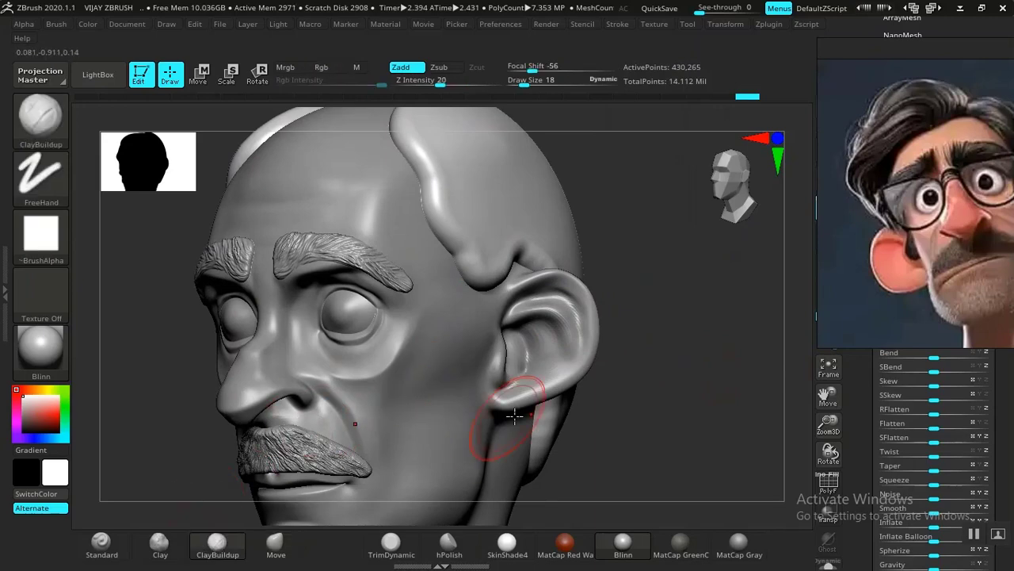
{"action": "mouse_move", "coordinate": [626, 432]}
{"action": "left_mouse_down"}
{"action": "mouse_move", "coordinate": [659, 425]}
{"action": "mouse_move", "coordinate": [645, 431]}
{"action": "left_mouse_up"}
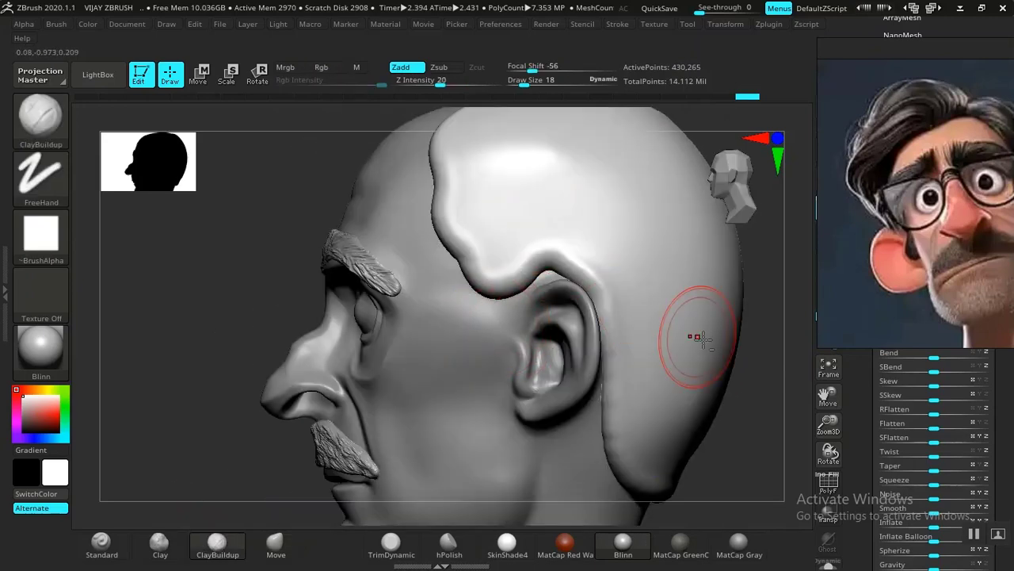
{"action": "left_click_drag", "start_coordinate": [711, 421], "coordinate": [592, 369]}
{"action": "key", "text": "f"}
{"action": "left_click_drag", "start_coordinate": [579, 330], "coordinate": [564, 413], "text": "alt"}
{"action": "mouse_move", "coordinate": [576, 360]}
{"action": "left_mouse_down", "text": "alt"}
{"action": "mouse_move", "coordinate": [553, 419]}
{"action": "mouse_move", "coordinate": [546, 389]}
{"action": "mouse_move", "coordinate": [589, 251]}
{"action": "mouse_move", "coordinate": [537, 372]}
{"action": "mouse_move", "coordinate": [552, 385]}
{"action": "mouse_move", "coordinate": [586, 519]}
{"action": "mouse_move", "coordinate": [600, 389]}
{"action": "mouse_move", "coordinate": [589, 410]}
{"action": "mouse_move", "coordinate": [368, 362]}
{"action": "left_mouse_up", "text": "alt"}
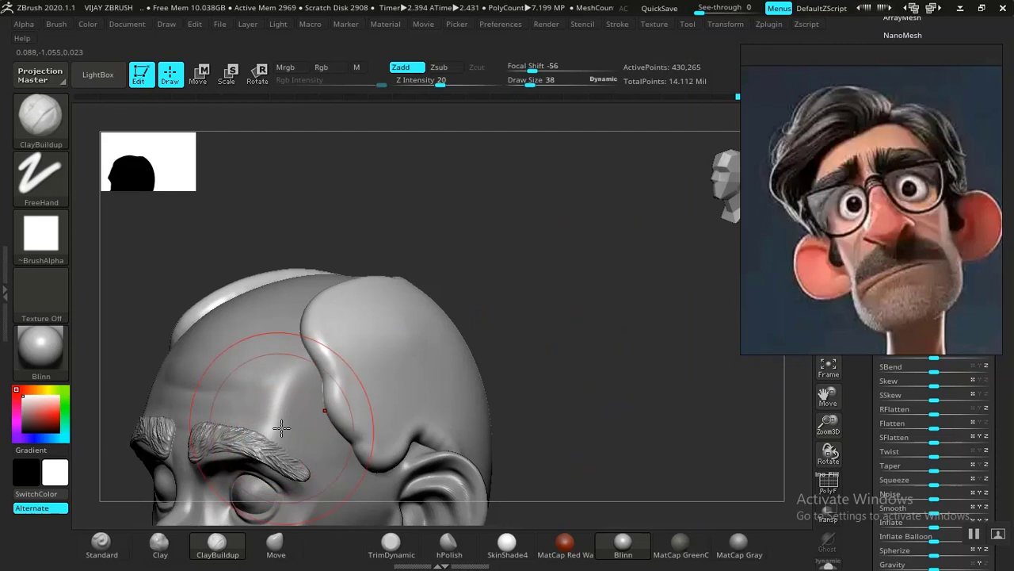
Build up rough hair volume on the character's left temple and above the left ear with ClayBuildup strokes
{"action": "left_click_drag", "start_coordinate": [501, 380], "coordinate": [372, 337]}
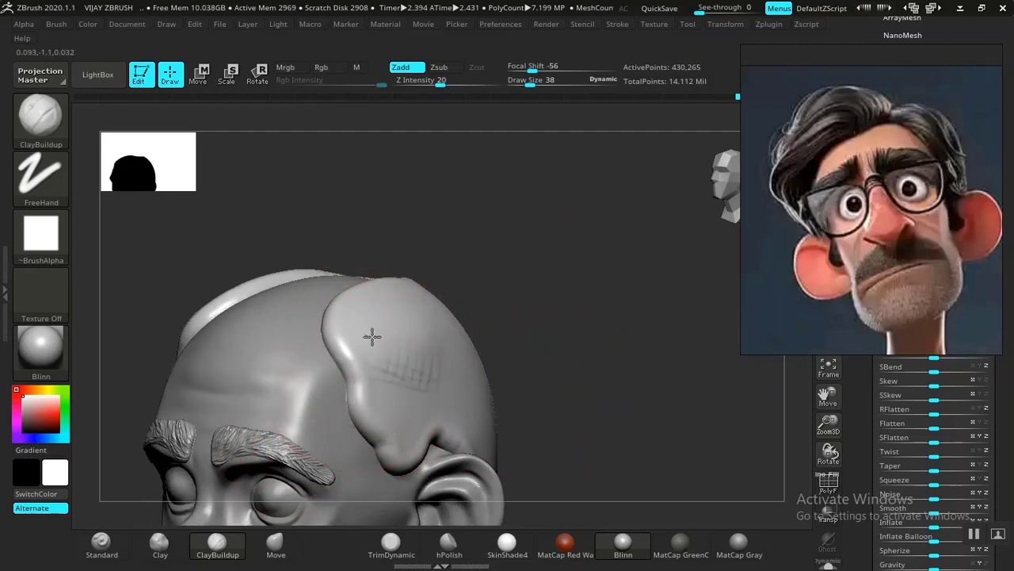
{"action": "left_click_drag", "start_coordinate": [408, 368], "coordinate": [406, 387]}
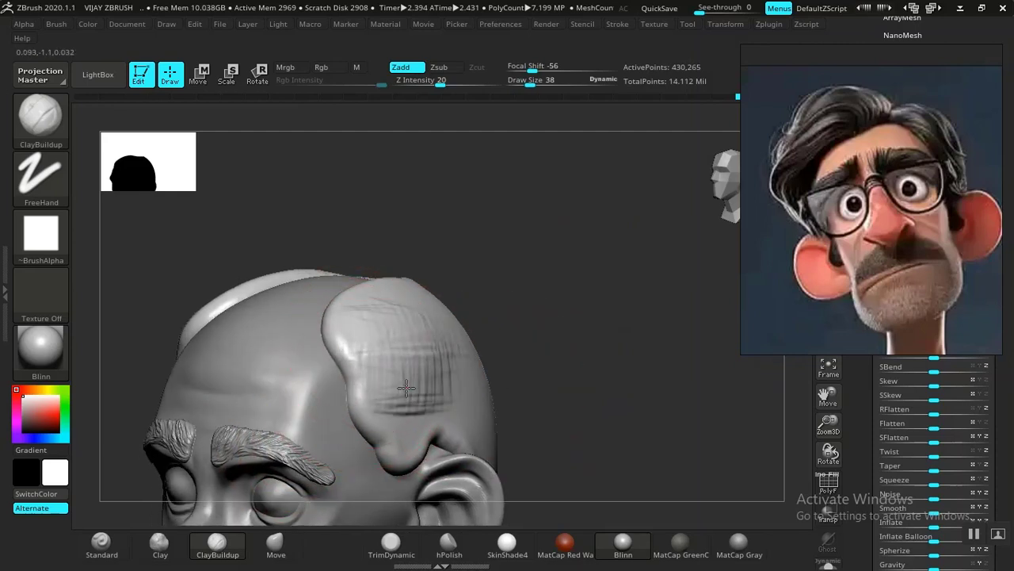
{"action": "mouse_move", "coordinate": [579, 430]}
{"action": "left_mouse_down"}
{"action": "mouse_move", "coordinate": [570, 397]}
{"action": "mouse_move", "coordinate": [634, 438]}
{"action": "mouse_move", "coordinate": [629, 328]}
{"action": "mouse_move", "coordinate": [468, 357]}
{"action": "mouse_move", "coordinate": [389, 356]}
{"action": "mouse_move", "coordinate": [424, 386]}
{"action": "left_mouse_up"}
{"action": "key", "text": "ctrl+z"}
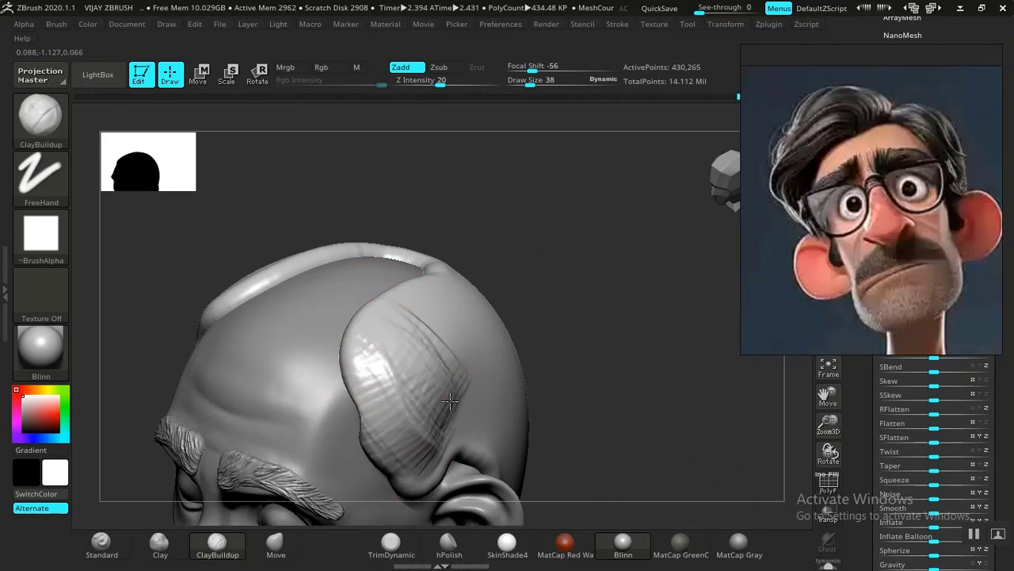
{"action": "left_click_drag", "start_coordinate": [450, 400], "coordinate": [464, 371]}
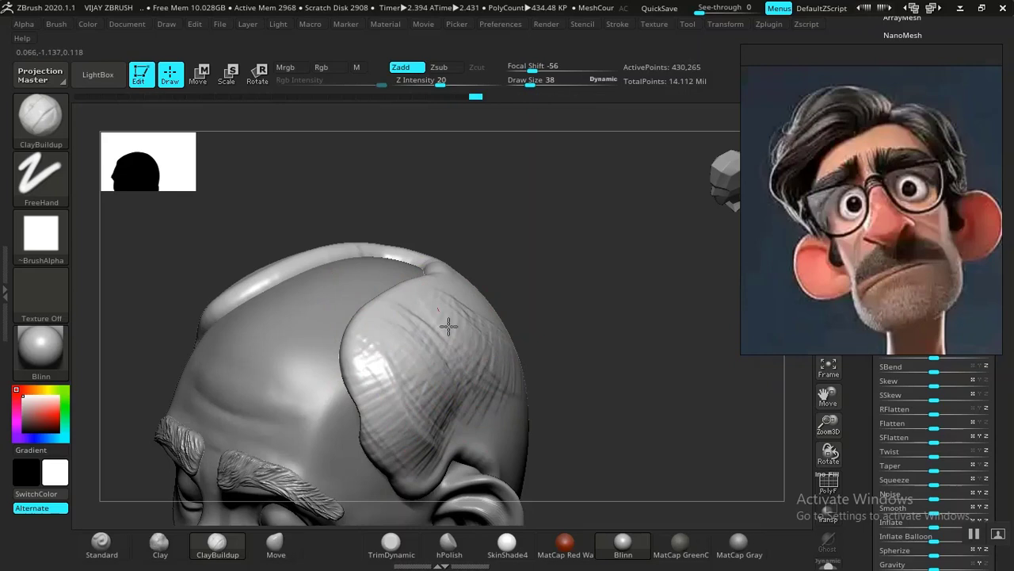
{"action": "left_click_drag", "start_coordinate": [448, 326], "coordinate": [489, 421]}
Build up long downward hair strands behind the character's left ear, from the crown toward the nape
{"action": "mouse_move", "coordinate": [558, 414]}
{"action": "left_mouse_down"}
{"action": "mouse_move", "coordinate": [641, 357]}
{"action": "mouse_move", "coordinate": [709, 387]}
{"action": "mouse_move", "coordinate": [673, 399]}
{"action": "mouse_move", "coordinate": [702, 421]}
{"action": "mouse_move", "coordinate": [689, 357]}
{"action": "left_mouse_up"}
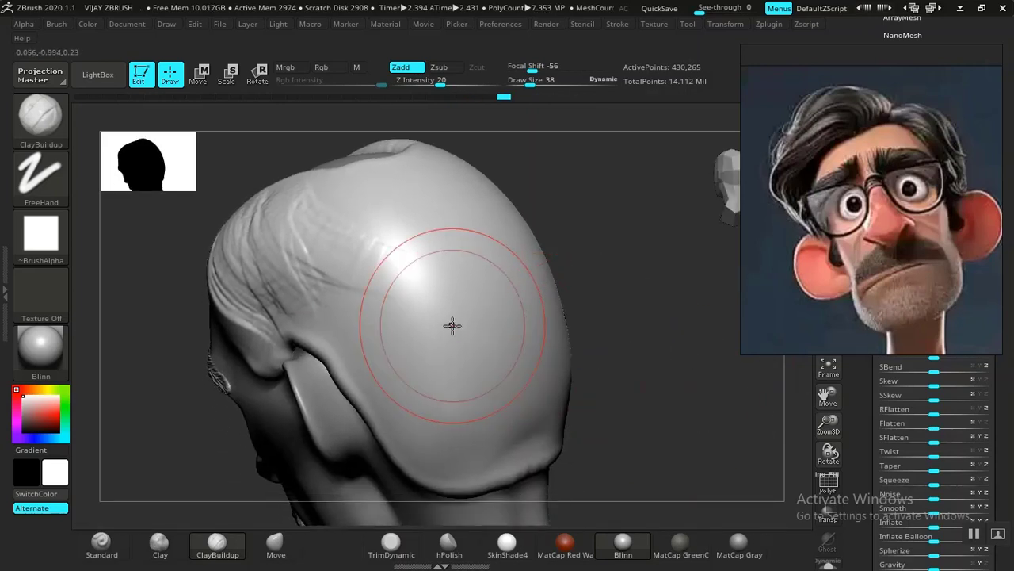
{"action": "mouse_move", "coordinate": [452, 325]}
{"action": "left_mouse_down"}
{"action": "mouse_move", "coordinate": [317, 210]}
{"action": "mouse_move", "coordinate": [346, 190]}
{"action": "mouse_move", "coordinate": [365, 334]}
{"action": "mouse_move", "coordinate": [389, 335]}
{"action": "mouse_move", "coordinate": [423, 243]}
{"action": "mouse_move", "coordinate": [453, 369]}
{"action": "mouse_move", "coordinate": [392, 281]}
{"action": "mouse_move", "coordinate": [463, 373]}
{"action": "mouse_move", "coordinate": [416, 431]}
{"action": "left_mouse_up"}
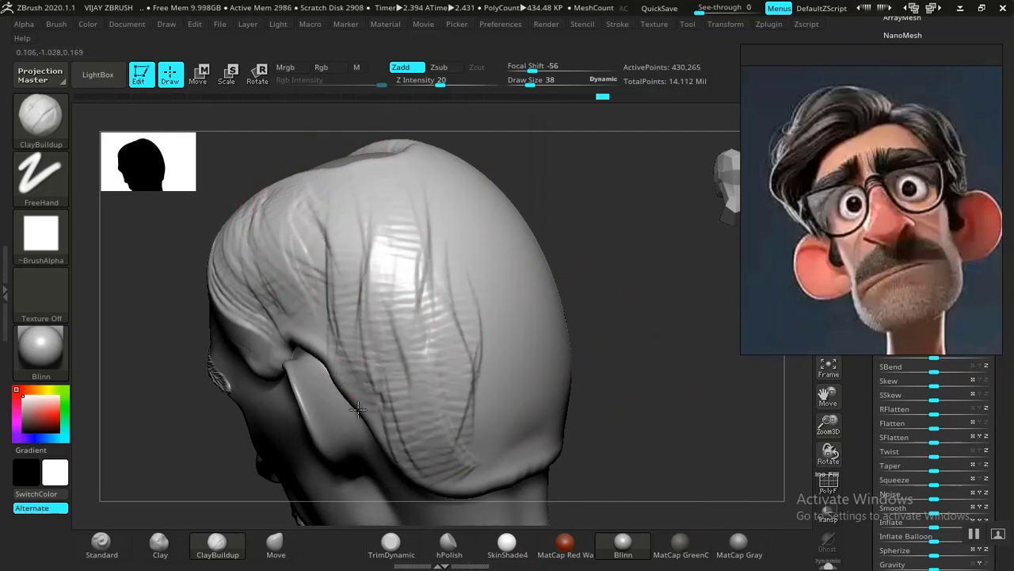
{"action": "left_click_drag", "start_coordinate": [335, 284], "coordinate": [349, 406]}
{"action": "mouse_move", "coordinate": [656, 458]}
{"action": "left_mouse_down"}
{"action": "mouse_move", "coordinate": [636, 471]}
{"action": "mouse_move", "coordinate": [610, 412]}
{"action": "mouse_move", "coordinate": [691, 479]}
{"action": "mouse_move", "coordinate": [698, 460]}
{"action": "left_mouse_up"}
{"action": "left_click_drag", "start_coordinate": [681, 277], "coordinate": [620, 213], "text": "alt"}
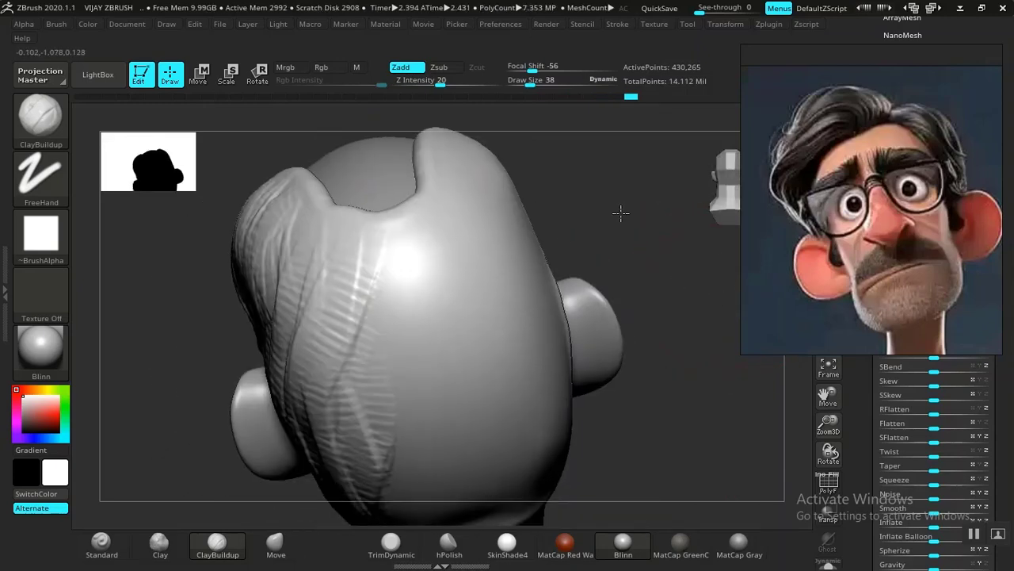
Extend the ClayBuildup strands across the middle of the back of the head down to the nape edge
{"action": "left_click_drag", "start_coordinate": [405, 232], "coordinate": [385, 297]}
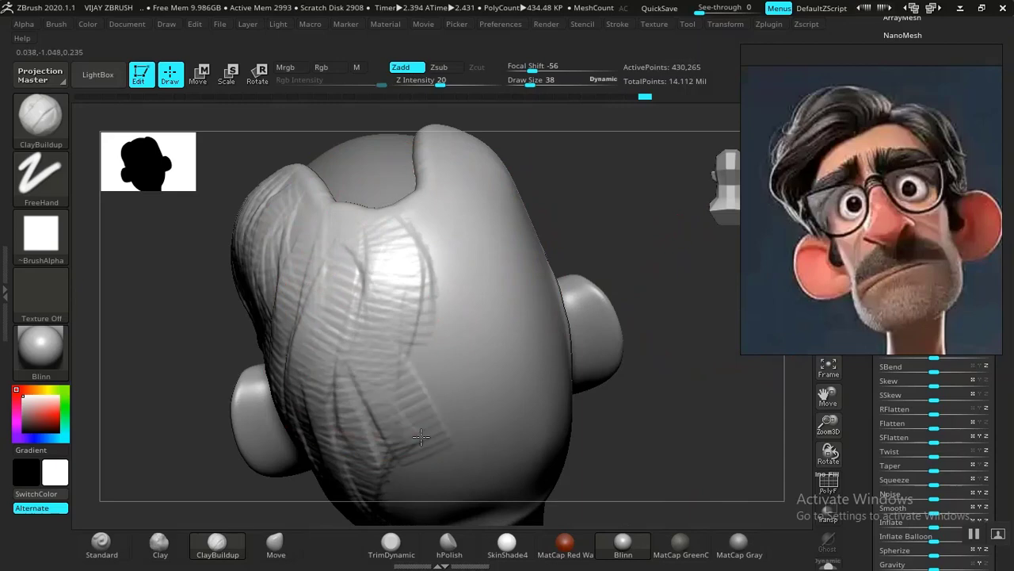
{"action": "left_click_drag", "start_coordinate": [619, 386], "coordinate": [608, 281], "text": "alt"}
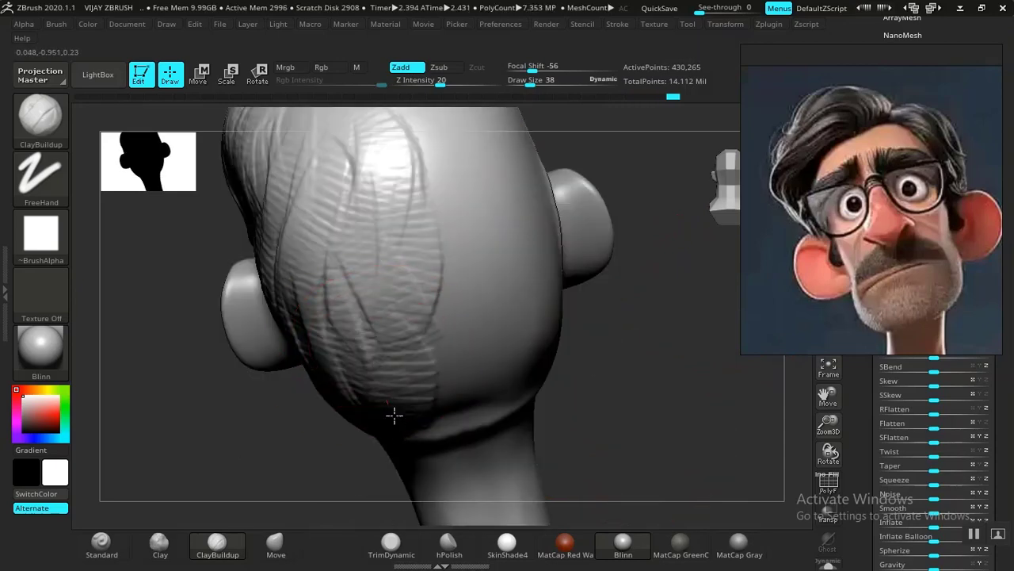
{"action": "left_click_drag", "start_coordinate": [395, 415], "coordinate": [430, 428]}
{"action": "mouse_move", "coordinate": [613, 469]}
{"action": "left_mouse_down", "text": "alt"}
{"action": "mouse_move", "coordinate": [581, 380]}
{"action": "mouse_move", "coordinate": [623, 312]}
{"action": "mouse_move", "coordinate": [552, 468]}
{"action": "left_mouse_up", "text": "alt"}
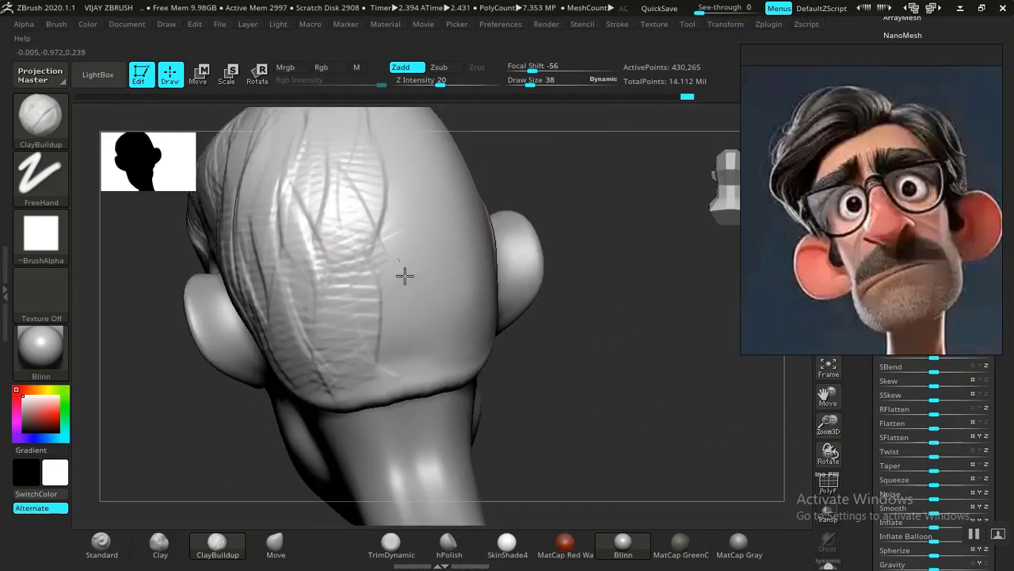
Continue the ClayBuildup strands across the right half of the back of the head and start on the right temple
{"action": "mouse_move", "coordinate": [559, 430]}
{"action": "left_mouse_down"}
{"action": "mouse_move", "coordinate": [530, 443]}
{"action": "mouse_move", "coordinate": [428, 424]}
{"action": "left_mouse_up"}
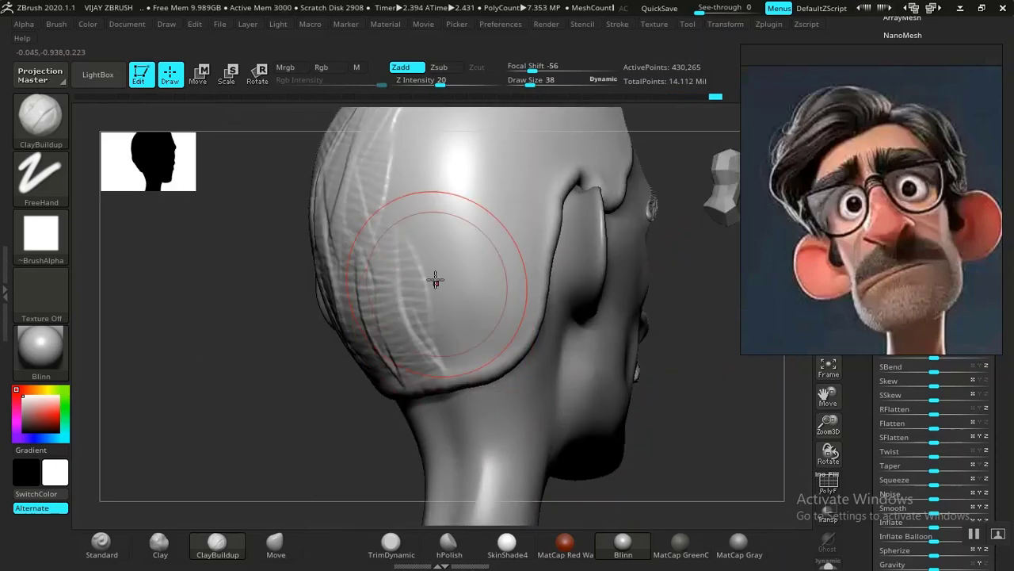
{"action": "left_click_drag", "start_coordinate": [388, 291], "coordinate": [432, 362]}
{"action": "mouse_move", "coordinate": [437, 197]}
{"action": "left_mouse_down"}
{"action": "mouse_move", "coordinate": [465, 275]}
{"action": "mouse_move", "coordinate": [516, 312]}
{"action": "mouse_move", "coordinate": [519, 337]}
{"action": "left_mouse_up"}
{"action": "mouse_move", "coordinate": [708, 410]}
{"action": "left_mouse_down"}
{"action": "mouse_move", "coordinate": [696, 432]}
{"action": "mouse_move", "coordinate": [673, 410]}
{"action": "mouse_move", "coordinate": [626, 430]}
{"action": "mouse_move", "coordinate": [607, 286]}
{"action": "mouse_move", "coordinate": [438, 260]}
{"action": "left_mouse_up"}
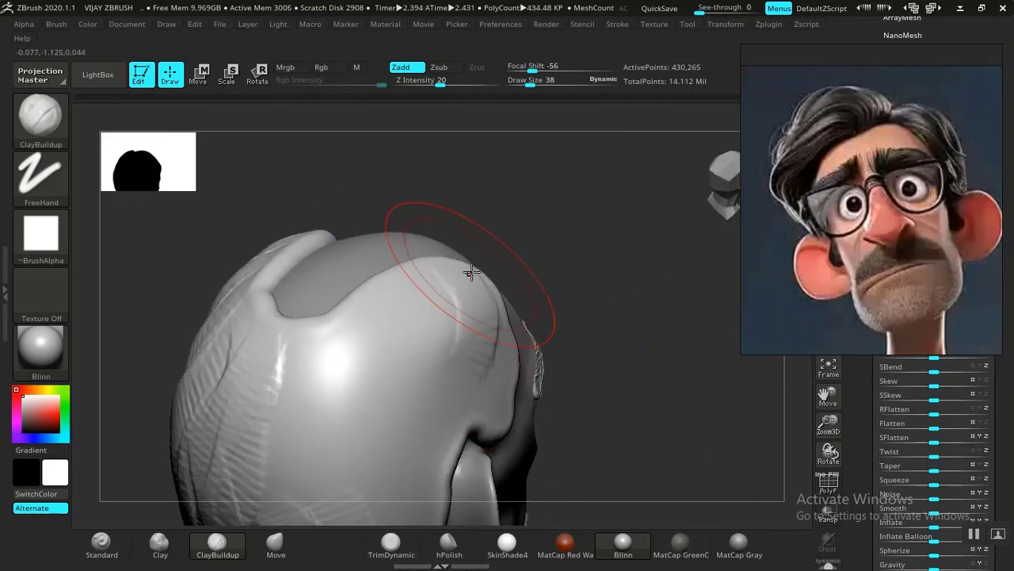
{"action": "left_click_drag", "start_coordinate": [607, 421], "coordinate": [275, 214]}
{"action": "mouse_move", "coordinate": [276, 265]}
{"action": "left_mouse_down"}
{"action": "mouse_move", "coordinate": [272, 287]}
{"action": "mouse_move", "coordinate": [333, 230]}
{"action": "mouse_move", "coordinate": [245, 215]}
{"action": "mouse_move", "coordinate": [232, 252]}
{"action": "mouse_move", "coordinate": [236, 325]}
{"action": "left_mouse_up"}
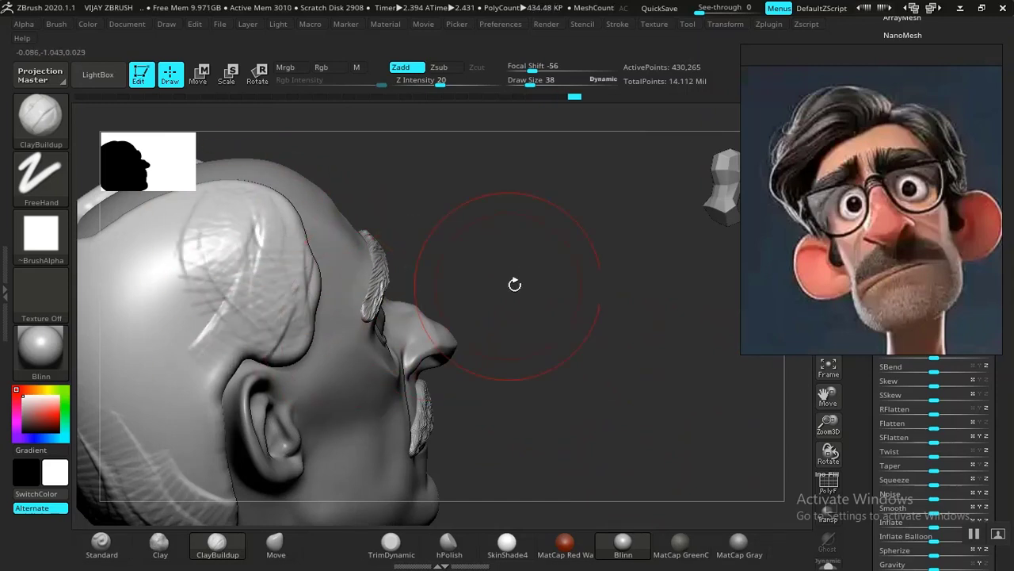
Build up rough hair volume from the character's right temple over and behind the right ear with ClayBuildup strokes
{"action": "left_click_drag", "start_coordinate": [514, 285], "coordinate": [598, 289], "text": "alt"}
{"action": "mouse_move", "coordinate": [265, 206]}
{"action": "left_mouse_down"}
{"action": "mouse_move", "coordinate": [247, 273]}
{"action": "mouse_move", "coordinate": [282, 371]}
{"action": "left_mouse_up"}
{"action": "left_click_drag", "start_coordinate": [213, 286], "coordinate": [238, 333]}
{"action": "mouse_move", "coordinate": [192, 245]}
{"action": "left_mouse_down"}
{"action": "mouse_move", "coordinate": [246, 356]}
{"action": "mouse_move", "coordinate": [251, 452]}
{"action": "left_mouse_up"}
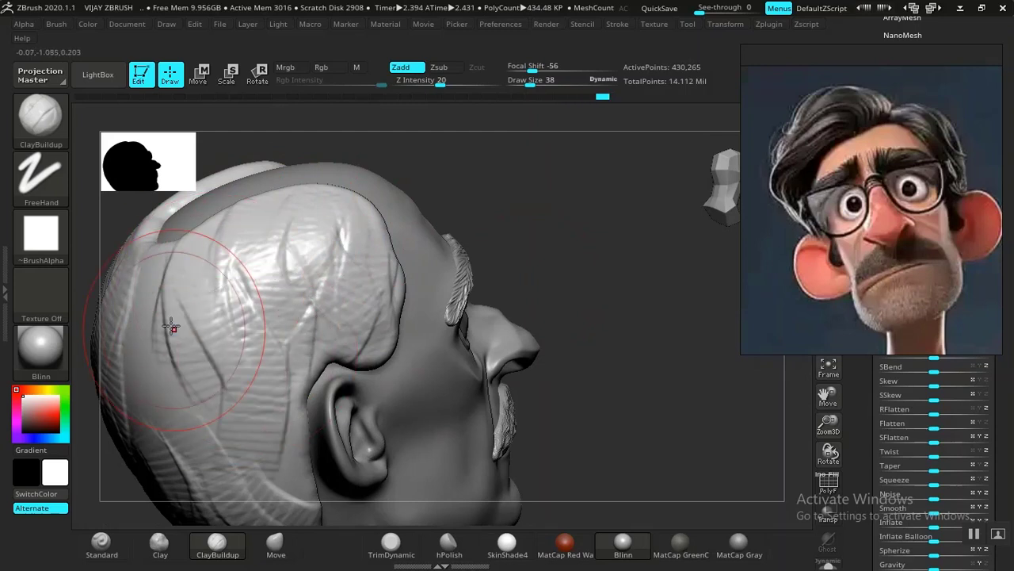
{"action": "mouse_move", "coordinate": [152, 243]}
{"action": "left_mouse_down"}
{"action": "mouse_move", "coordinate": [164, 357]}
{"action": "mouse_move", "coordinate": [220, 469]}
{"action": "left_mouse_up"}
Fill the upper back and right rear of the head with overlapping downward ClayBuildup strands
{"action": "left_click_drag", "start_coordinate": [636, 354], "coordinate": [713, 349]}
{"action": "left_click_drag", "start_coordinate": [511, 253], "coordinate": [474, 412]}
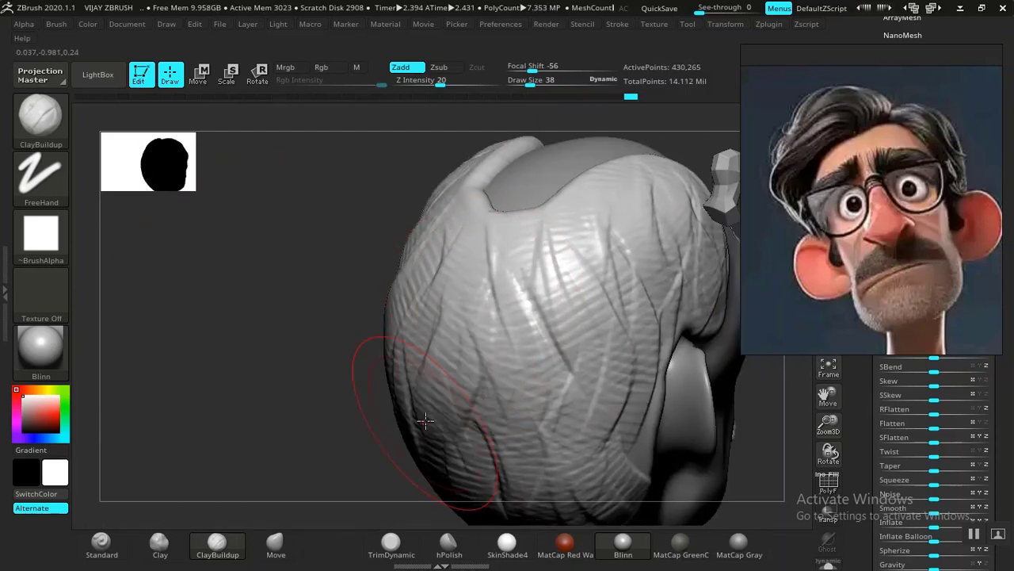
{"action": "left_click_drag", "start_coordinate": [502, 305], "coordinate": [522, 406]}
{"action": "left_click_drag", "start_coordinate": [430, 307], "coordinate": [412, 413]}
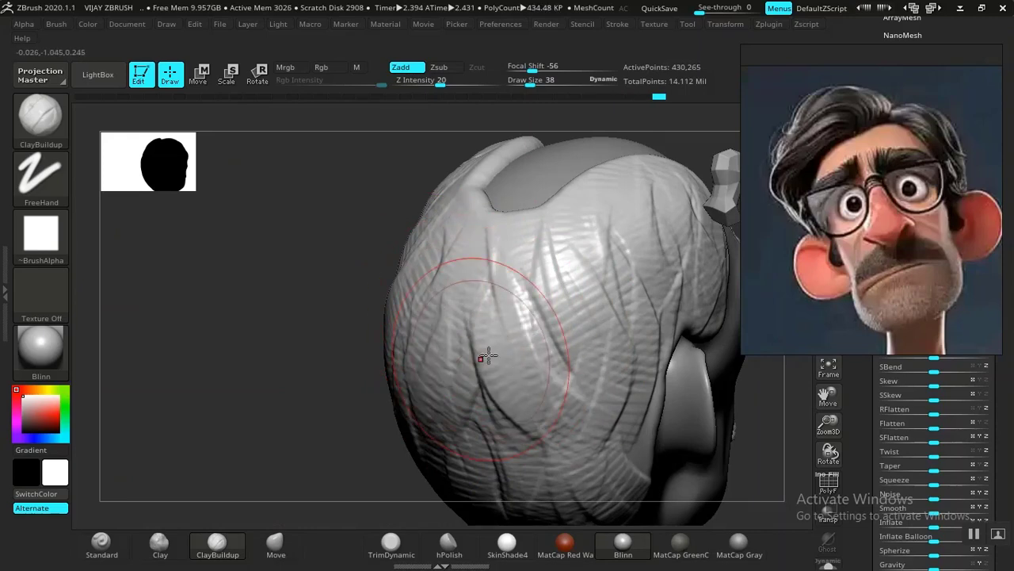
{"action": "left_click_drag", "start_coordinate": [486, 356], "coordinate": [465, 472]}
Reshape the front edge of the hair at the character's right temple with the Move brush
{"action": "mouse_move", "coordinate": [303, 409]}
{"action": "left_mouse_down"}
{"action": "mouse_move", "coordinate": [335, 378]}
{"action": "mouse_move", "coordinate": [442, 346]}
{"action": "left_mouse_up"}
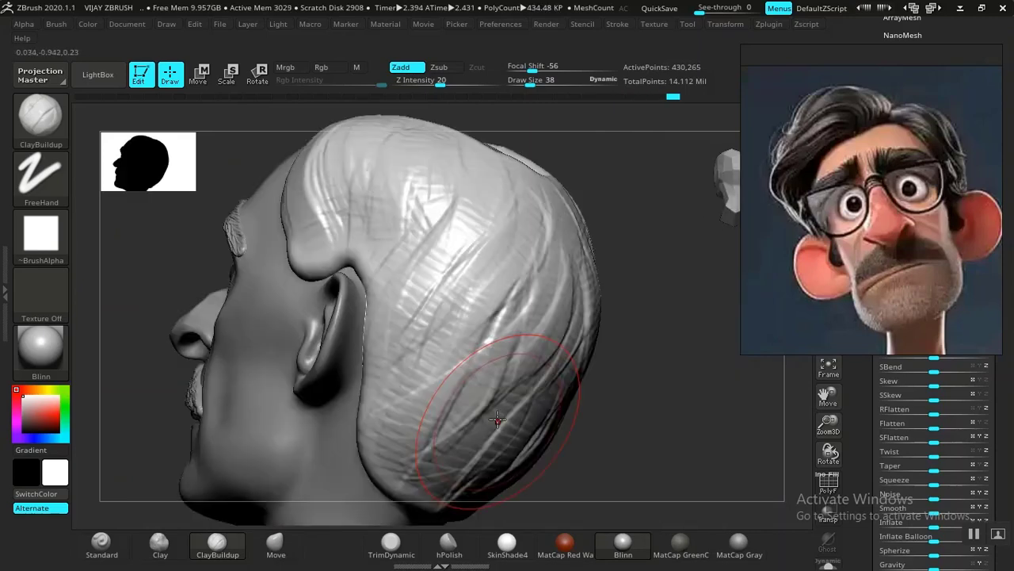
{"action": "mouse_move", "coordinate": [621, 434]}
{"action": "left_mouse_down"}
{"action": "mouse_move", "coordinate": [698, 453]}
{"action": "mouse_move", "coordinate": [607, 423]}
{"action": "left_mouse_up"}
{"action": "left_click_drag", "start_coordinate": [456, 363], "coordinate": [695, 400], "text": "alt"}
{"action": "left_click_drag", "start_coordinate": [546, 346], "coordinate": [555, 385]}
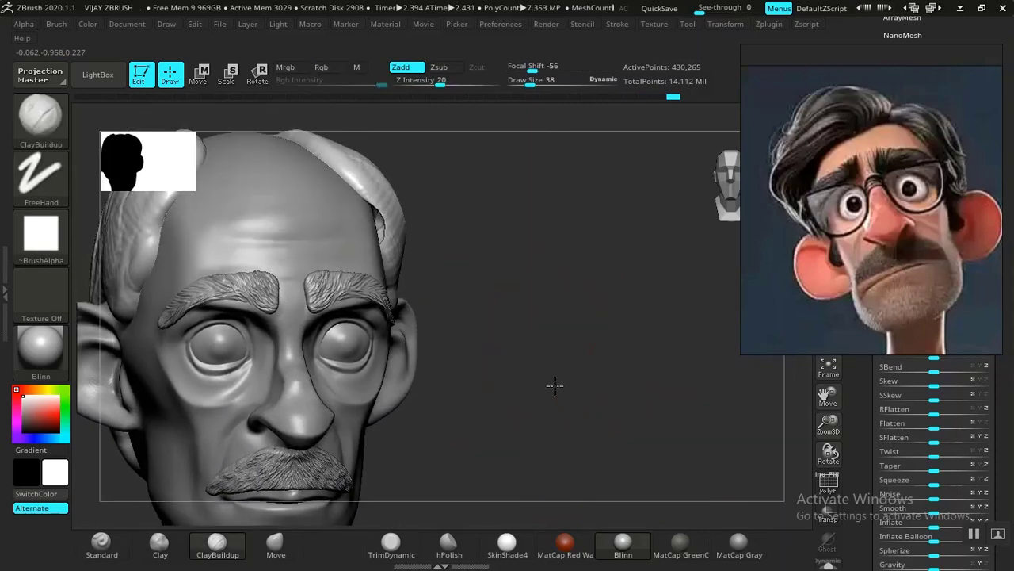
{"action": "left_click_drag", "start_coordinate": [525, 320], "coordinate": [488, 308], "text": "alt"}
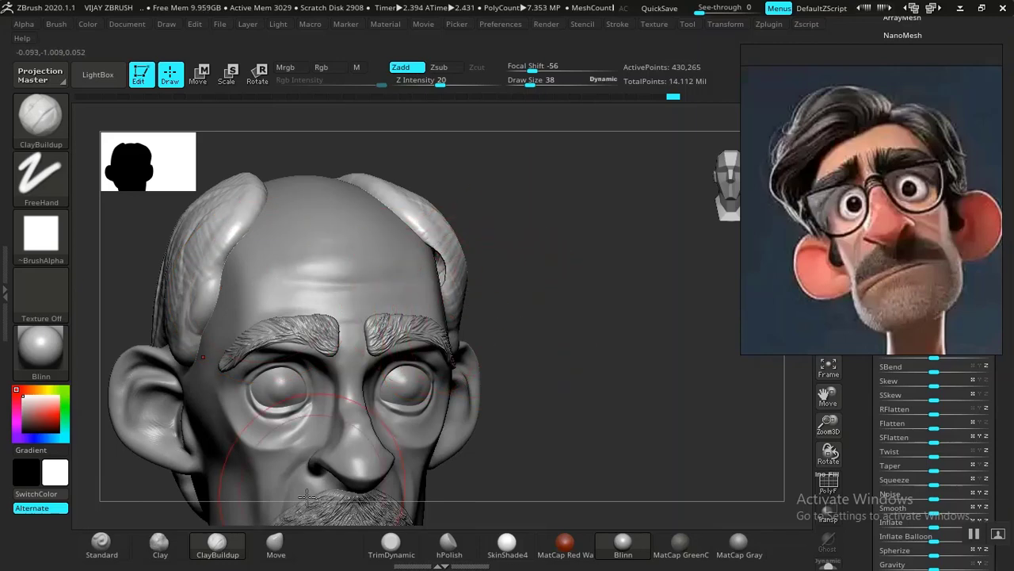
{"action": "left_click", "coordinate": [277, 543]}
{"action": "mouse_move", "coordinate": [431, 270]}
{"action": "left_mouse_down"}
{"action": "mouse_move", "coordinate": [444, 262]}
{"action": "mouse_move", "coordinate": [432, 271]}
{"action": "left_mouse_up"}
{"action": "left_click_drag", "start_coordinate": [547, 316], "coordinate": [688, 327]}
{"action": "left_click_drag", "start_coordinate": [351, 325], "coordinate": [372, 285]}
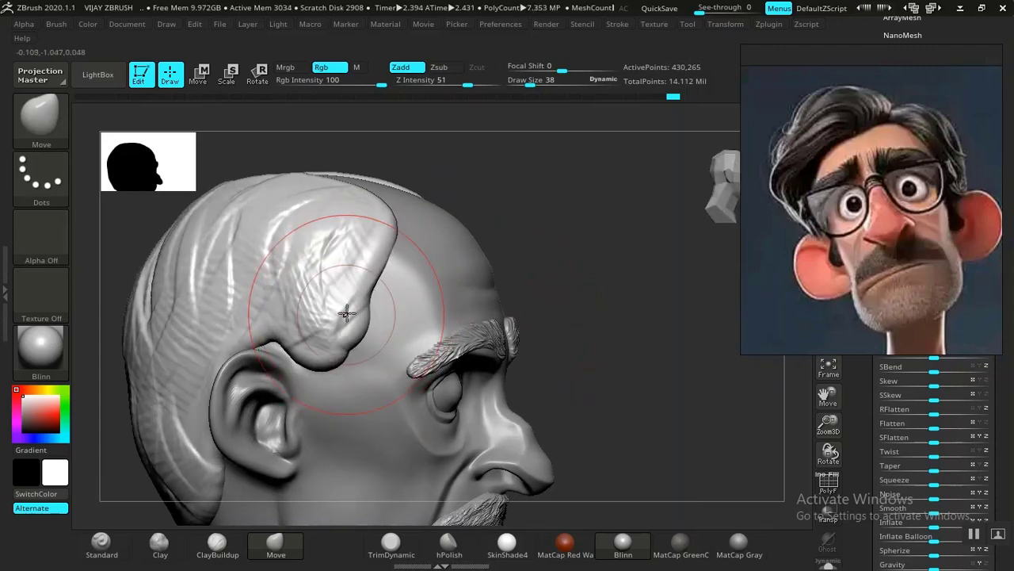
{"action": "key", "text": "ctrl"}
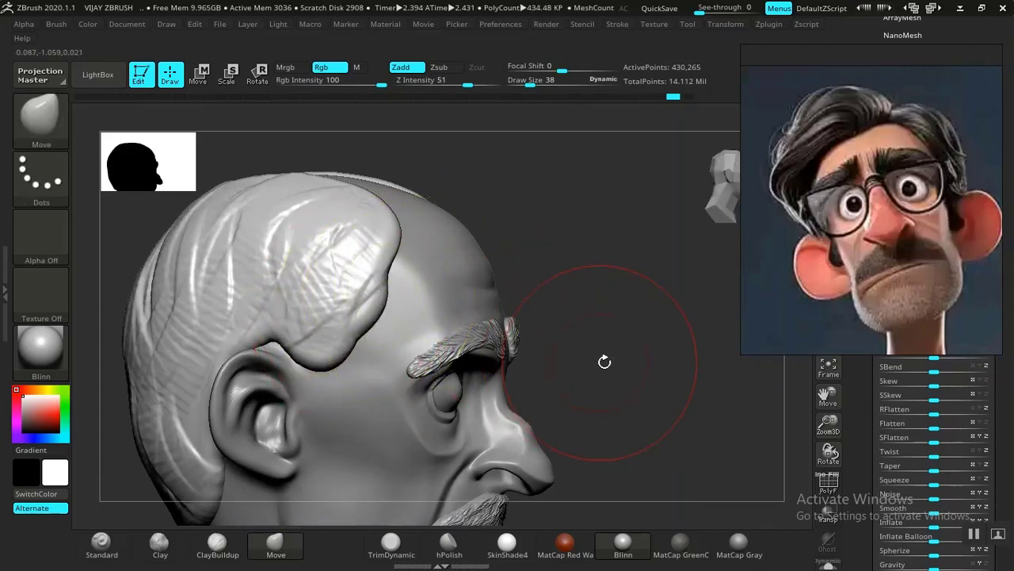
{"action": "mouse_move", "coordinate": [605, 362]}
{"action": "left_mouse_down"}
{"action": "mouse_move", "coordinate": [513, 354]}
{"action": "mouse_move", "coordinate": [401, 365]}
{"action": "left_mouse_up"}
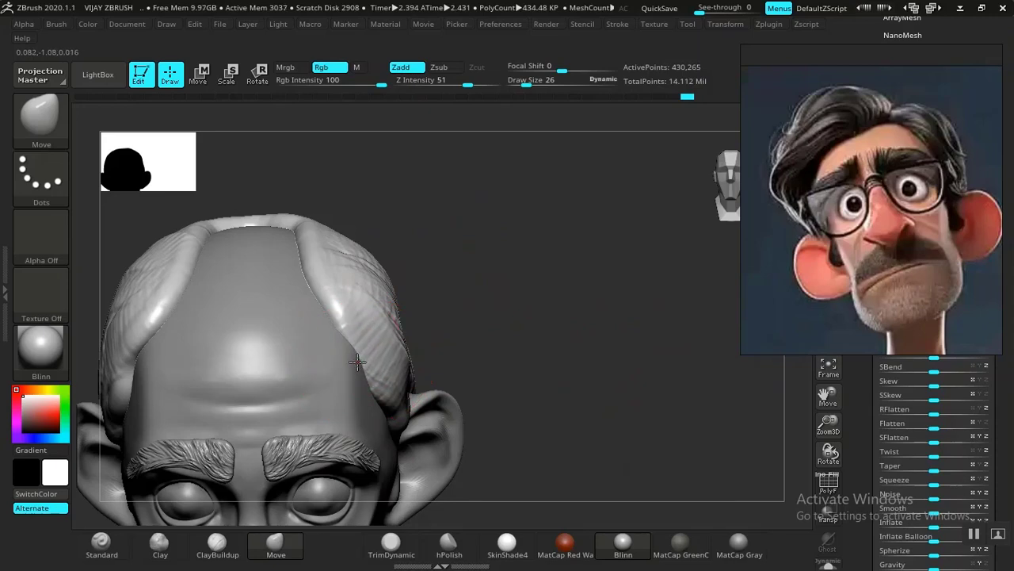
Refine the hair outline around the temples and nape with the Move brush
{"action": "mouse_move", "coordinate": [564, 336]}
{"action": "left_mouse_down"}
{"action": "mouse_move", "coordinate": [607, 335]}
{"action": "mouse_move", "coordinate": [95, 346]}
{"action": "mouse_move", "coordinate": [580, 313]}
{"action": "left_mouse_up"}
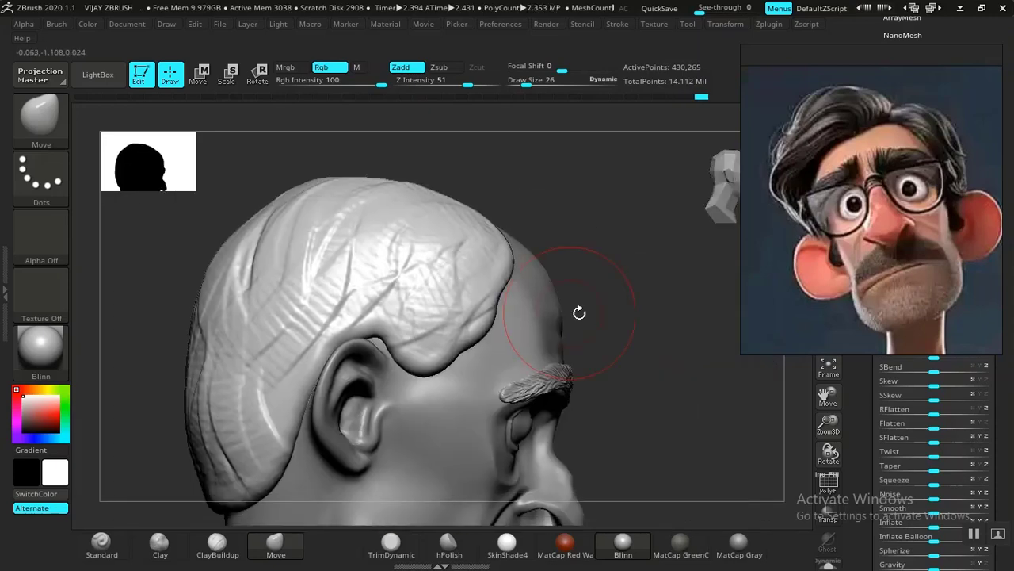
{"action": "mouse_move", "coordinate": [606, 355]}
{"action": "left_mouse_down"}
{"action": "mouse_move", "coordinate": [571, 367]}
{"action": "mouse_move", "coordinate": [508, 331]}
{"action": "left_mouse_up"}
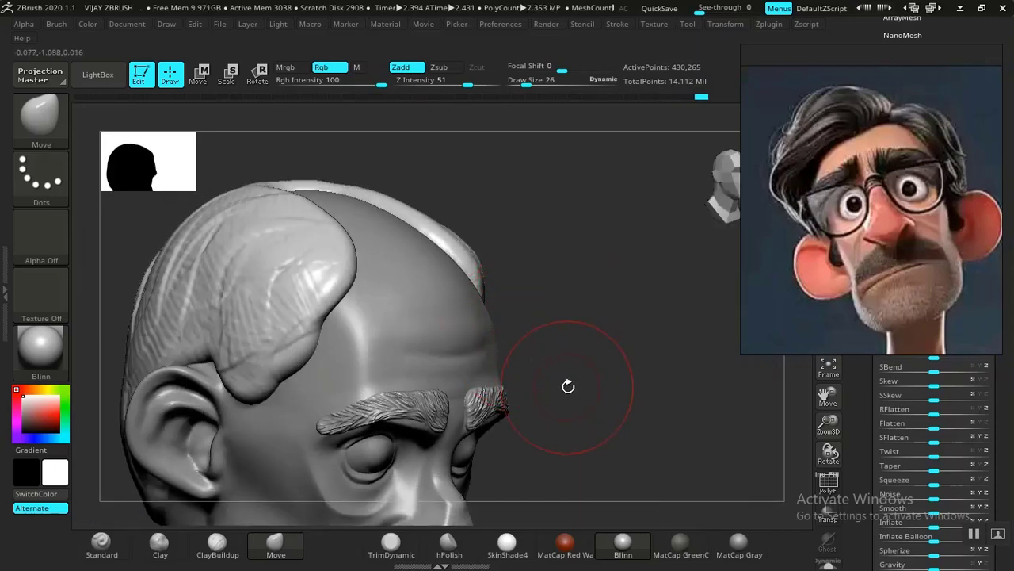
{"action": "key", "text": "f"}
{"action": "mouse_move", "coordinate": [571, 381]}
{"action": "left_mouse_down"}
{"action": "mouse_move", "coordinate": [609, 369]}
{"action": "mouse_move", "coordinate": [542, 367]}
{"action": "mouse_move", "coordinate": [544, 424]}
{"action": "mouse_move", "coordinate": [547, 376]}
{"action": "mouse_move", "coordinate": [557, 375]}
{"action": "mouse_move", "coordinate": [448, 373]}
{"action": "mouse_move", "coordinate": [511, 370]}
{"action": "mouse_move", "coordinate": [446, 362]}
{"action": "mouse_move", "coordinate": [478, 376]}
{"action": "mouse_move", "coordinate": [545, 367]}
{"action": "mouse_move", "coordinate": [476, 417]}
{"action": "mouse_move", "coordinate": [494, 380]}
{"action": "mouse_move", "coordinate": [505, 388]}
{"action": "mouse_move", "coordinate": [537, 253]}
{"action": "mouse_move", "coordinate": [473, 380]}
{"action": "mouse_move", "coordinate": [447, 378]}
{"action": "left_mouse_up"}
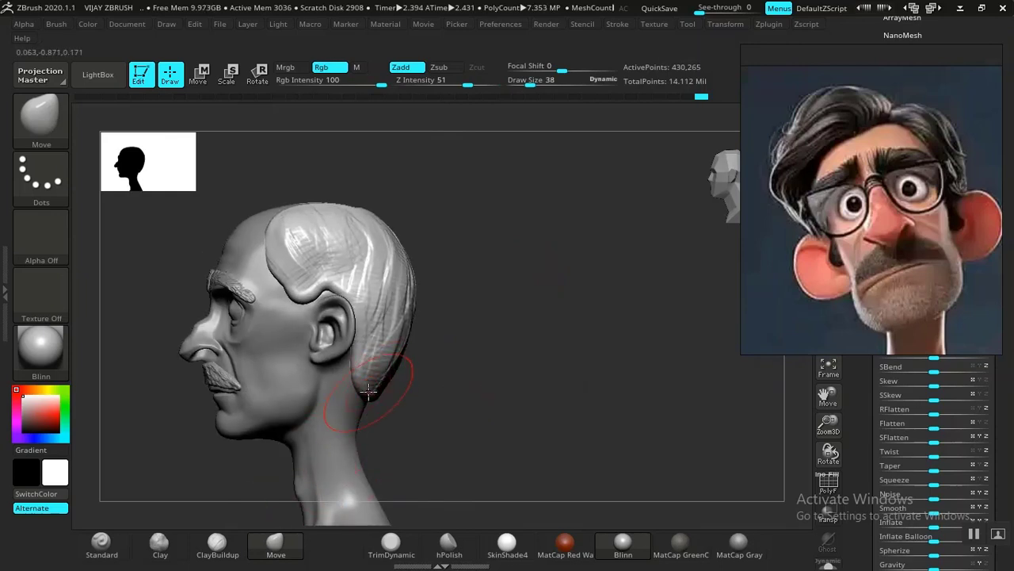
{"action": "mouse_move", "coordinate": [489, 320]}
{"action": "left_mouse_down"}
{"action": "mouse_move", "coordinate": [541, 325]}
{"action": "mouse_move", "coordinate": [489, 317]}
{"action": "mouse_move", "coordinate": [537, 389]}
{"action": "mouse_move", "coordinate": [517, 364]}
{"action": "mouse_move", "coordinate": [534, 502]}
{"action": "mouse_move", "coordinate": [552, 455]}
{"action": "mouse_move", "coordinate": [536, 351]}
{"action": "mouse_move", "coordinate": [480, 358]}
{"action": "mouse_move", "coordinate": [643, 364]}
{"action": "mouse_move", "coordinate": [499, 355]}
{"action": "mouse_move", "coordinate": [591, 378]}
{"action": "mouse_move", "coordinate": [597, 347]}
{"action": "mouse_move", "coordinate": [611, 367]}
{"action": "mouse_move", "coordinate": [503, 367]}
{"action": "mouse_move", "coordinate": [457, 297]}
{"action": "mouse_move", "coordinate": [388, 279]}
{"action": "left_mouse_up"}
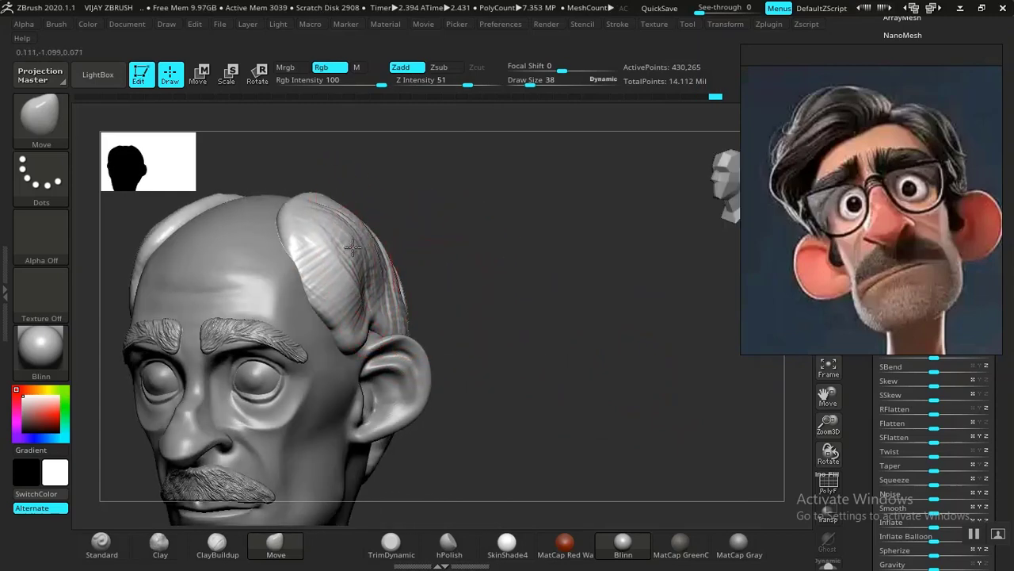
Adjust the hair's overall silhouette over the sides, crown and back of the head with the Move brush
{"action": "mouse_move", "coordinate": [486, 301]}
{"action": "left_mouse_down"}
{"action": "mouse_move", "coordinate": [513, 339]}
{"action": "mouse_move", "coordinate": [381, 245]}
{"action": "left_mouse_up"}
{"action": "left_click_drag", "start_coordinate": [522, 336], "coordinate": [638, 337]}
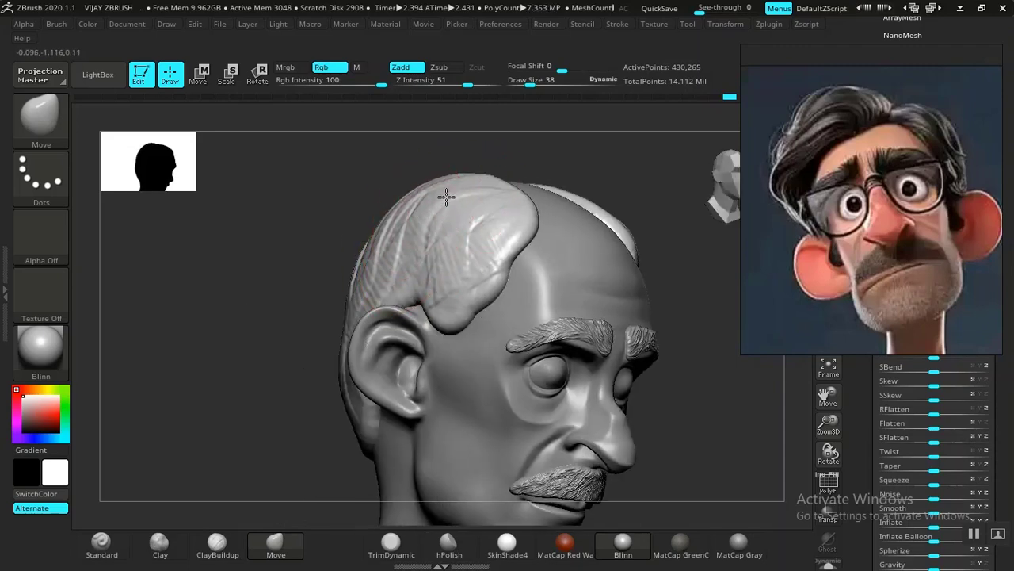
{"action": "left_click_drag", "start_coordinate": [327, 262], "coordinate": [411, 235]}
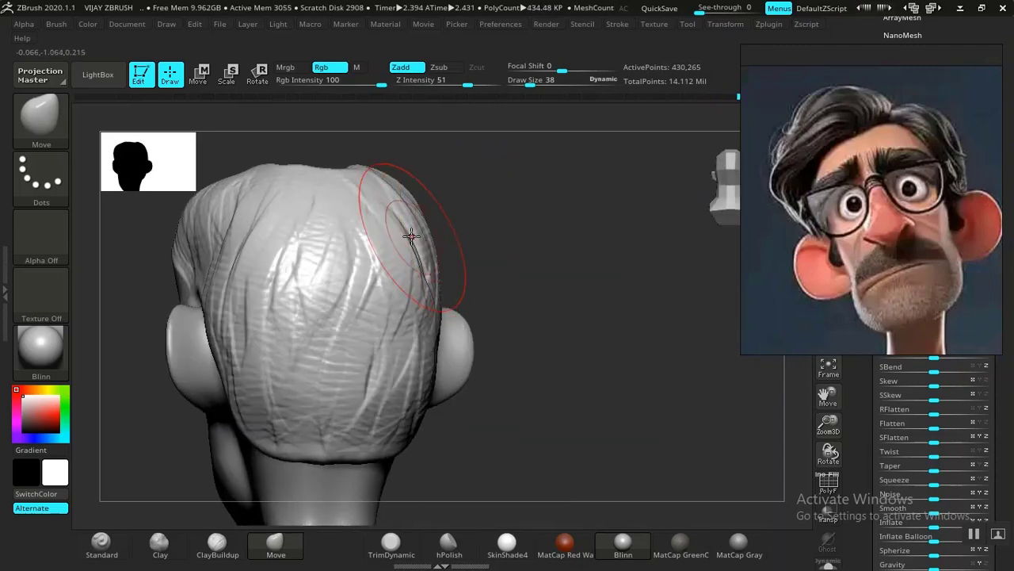
{"action": "left_click_drag", "start_coordinate": [512, 267], "coordinate": [534, 268]}
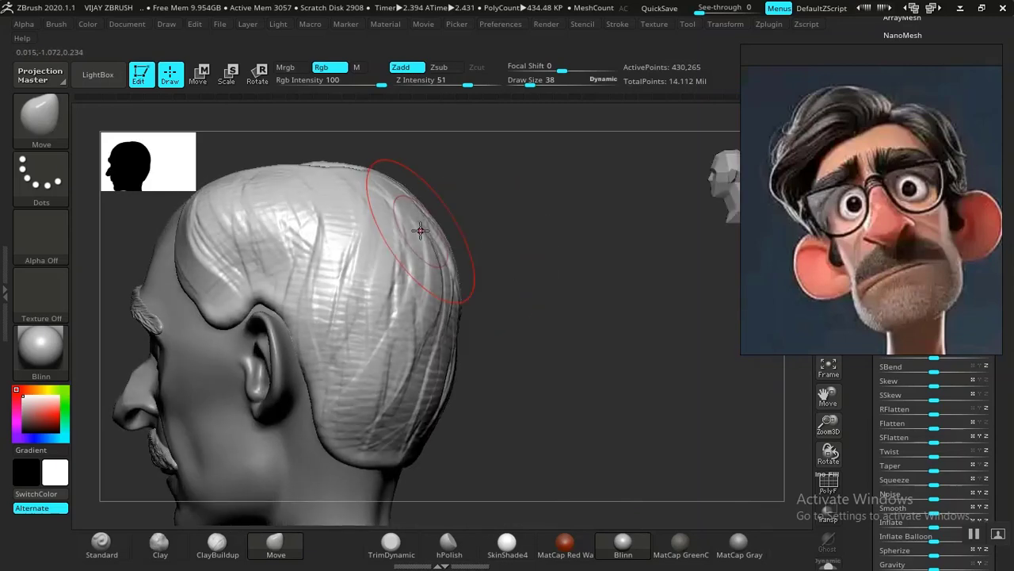
{"action": "left_click_drag", "start_coordinate": [507, 317], "coordinate": [455, 387]}
{"action": "left_click_drag", "start_coordinate": [516, 414], "coordinate": [249, 374]}
{"action": "left_click_drag", "start_coordinate": [618, 400], "coordinate": [348, 511]}
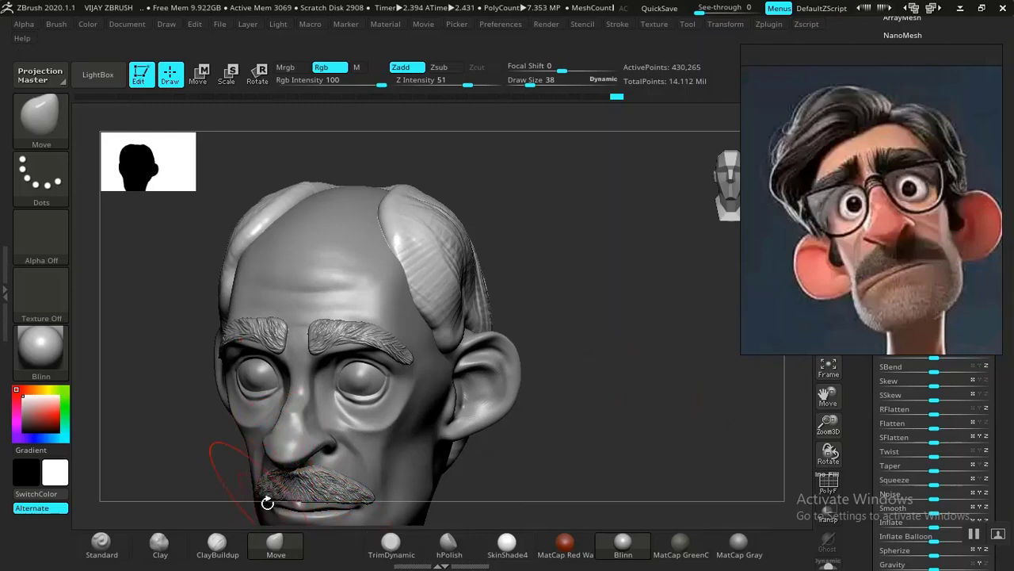
Switch to the DamStandard brush and carve the first strand grooves into the hair at the character's left temple
{"action": "key", "text": "b"}
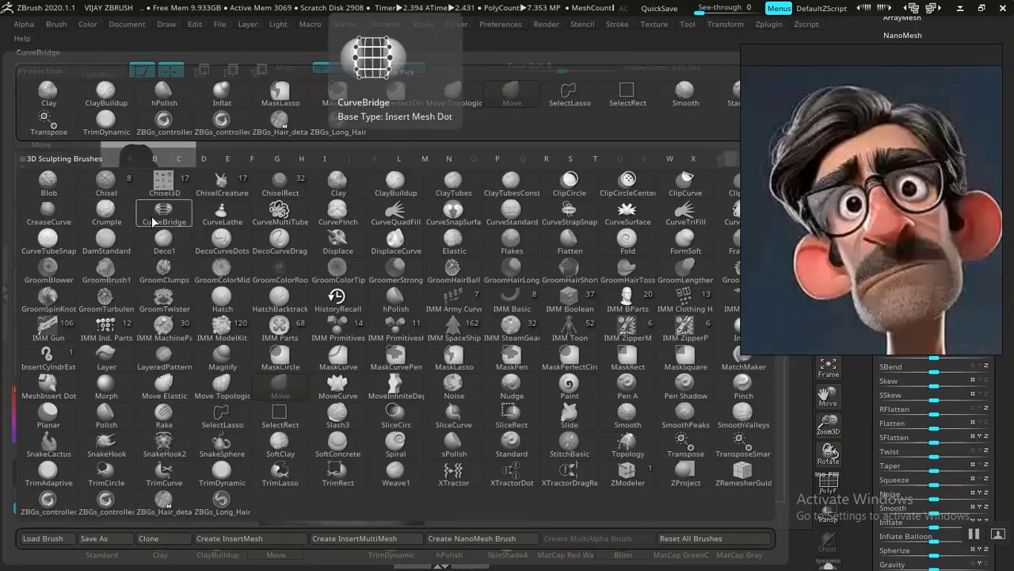
{"action": "key", "text": "d"}
{"action": "key", "text": "s"}
{"action": "left_click_drag", "start_coordinate": [621, 346], "coordinate": [500, 357]}
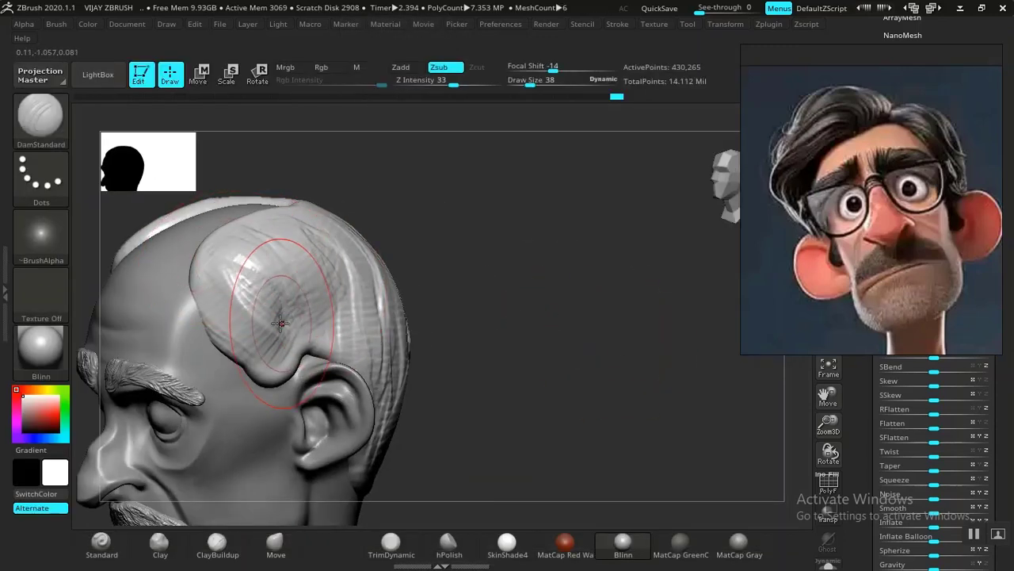
{"action": "left_click_drag", "start_coordinate": [435, 338], "coordinate": [464, 364], "text": "alt"}
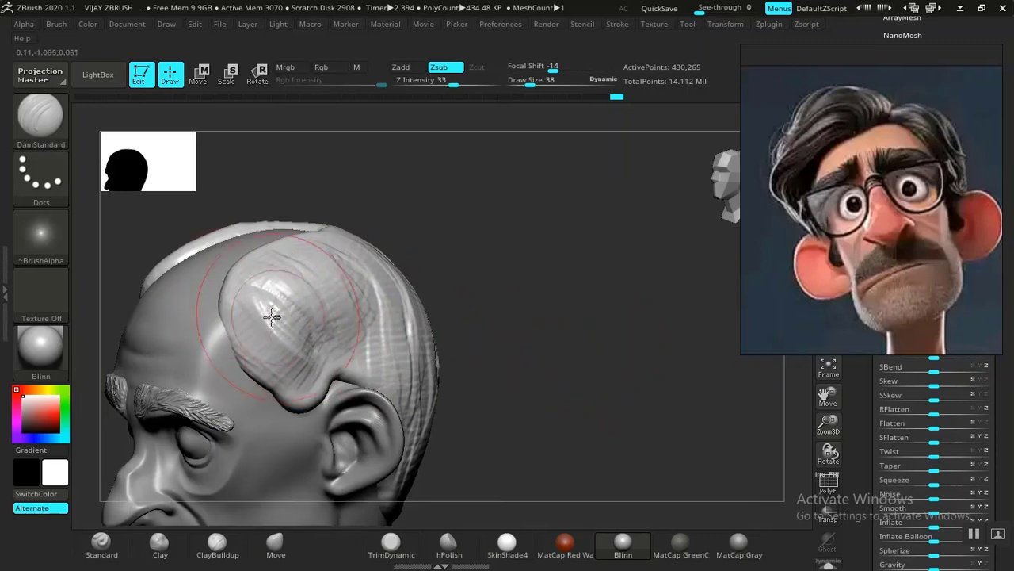
{"action": "left_click_drag", "start_coordinate": [240, 303], "coordinate": [290, 361]}
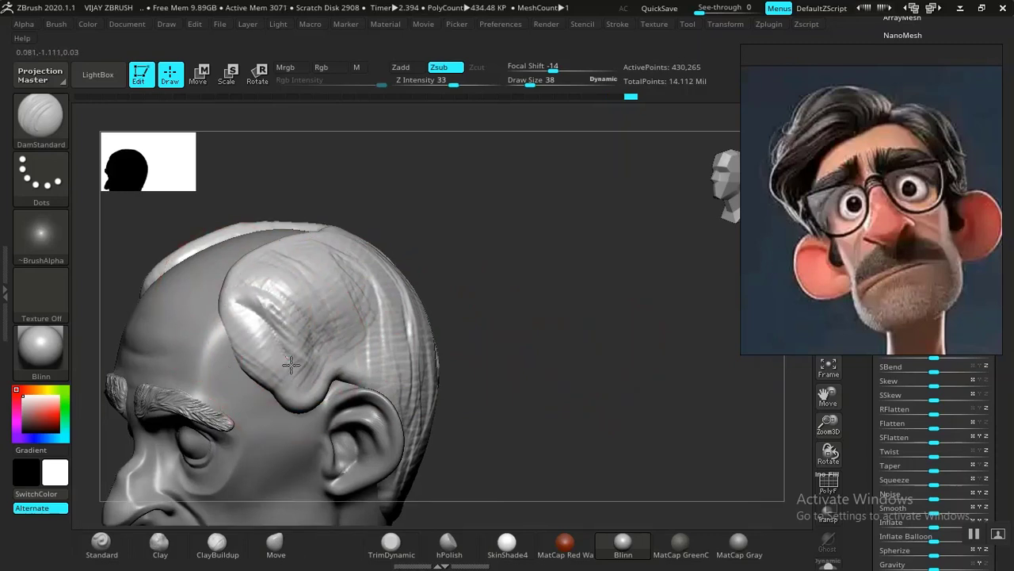
{"action": "mouse_move", "coordinate": [557, 354]}
{"action": "left_mouse_down"}
{"action": "mouse_move", "coordinate": [588, 410]}
{"action": "mouse_move", "coordinate": [362, 413]}
{"action": "left_mouse_up"}
{"action": "left_click_drag", "start_coordinate": [301, 392], "coordinate": [329, 418]}
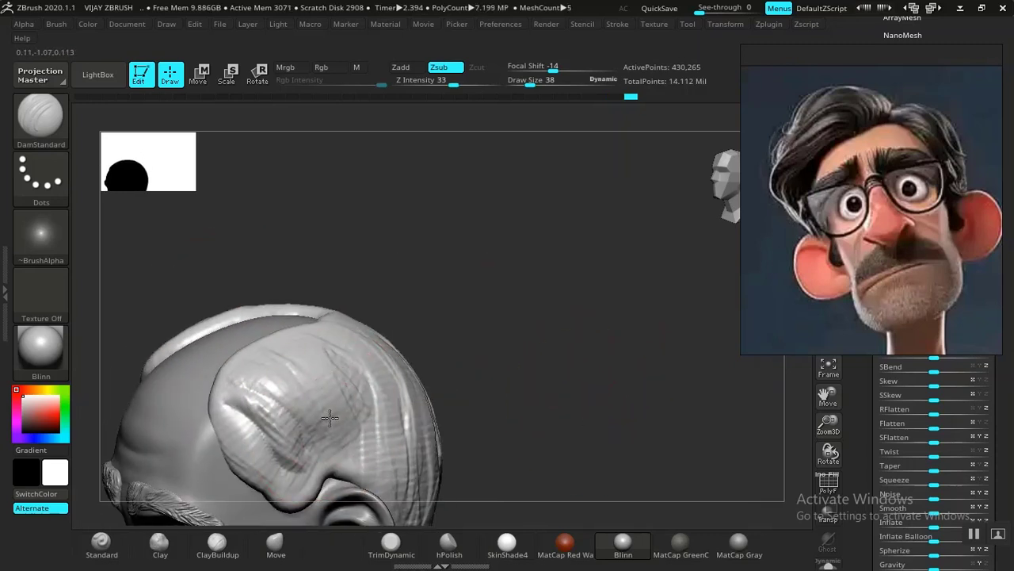
Carve DamStandard grooves from the crown down behind the character's left ear to separate the hair strands
{"action": "mouse_move", "coordinate": [476, 404]}
{"action": "left_mouse_down"}
{"action": "mouse_move", "coordinate": [544, 423]}
{"action": "mouse_move", "coordinate": [528, 278]}
{"action": "mouse_move", "coordinate": [307, 307]}
{"action": "mouse_move", "coordinate": [309, 266]}
{"action": "left_mouse_up"}
{"action": "left_click_drag", "start_coordinate": [361, 317], "coordinate": [422, 392]}
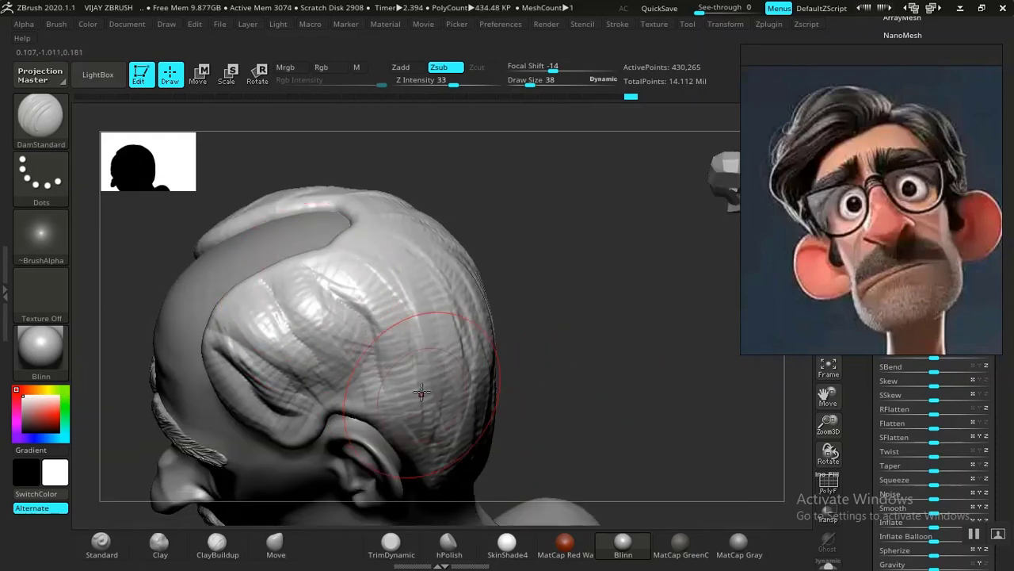
{"action": "mouse_move", "coordinate": [593, 347]}
{"action": "left_mouse_down"}
{"action": "mouse_move", "coordinate": [362, 321]}
{"action": "mouse_move", "coordinate": [306, 287]}
{"action": "left_mouse_up"}
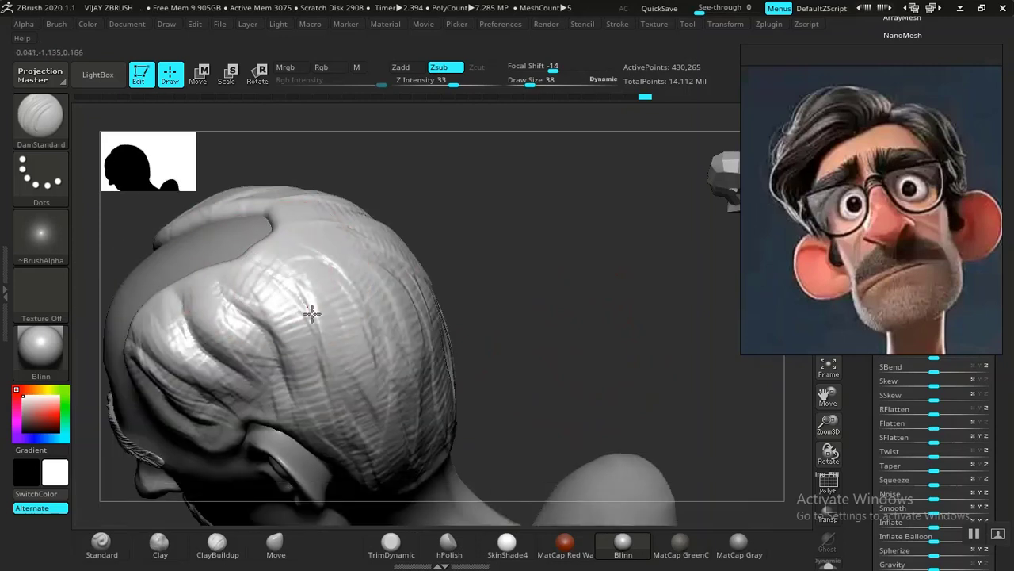
{"action": "mouse_move", "coordinate": [377, 376]}
{"action": "left_mouse_down"}
{"action": "mouse_move", "coordinate": [340, 278]}
{"action": "mouse_move", "coordinate": [300, 244]}
{"action": "left_mouse_up"}
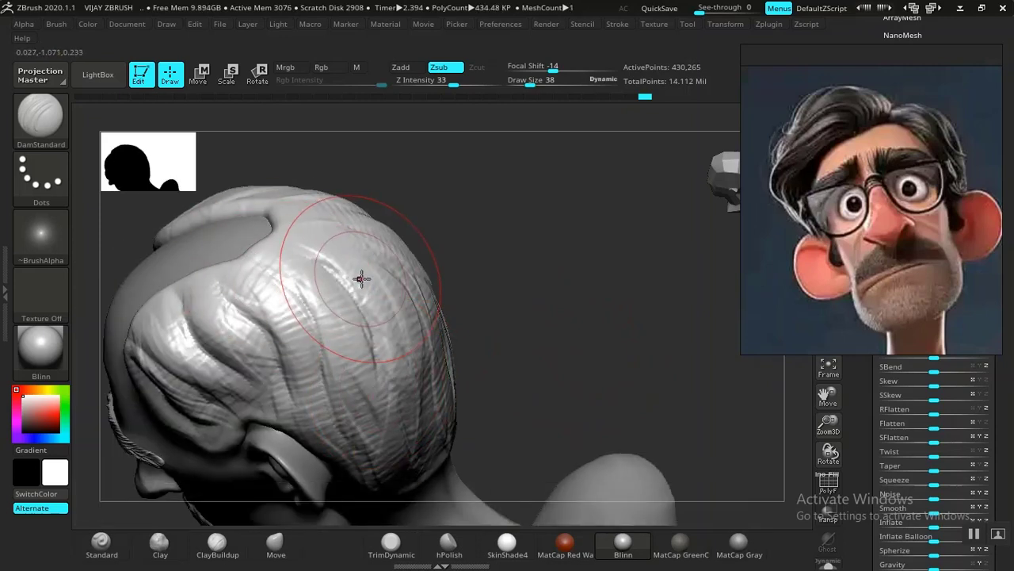
Reduce the DamStandard draw size to 22 and carve finer strand grooves over the left crown and side
{"action": "key", "text": "bracketleft"}
{"action": "key", "text": "bracketleft"}
{"action": "left_click_drag", "start_coordinate": [538, 323], "coordinate": [282, 440]}
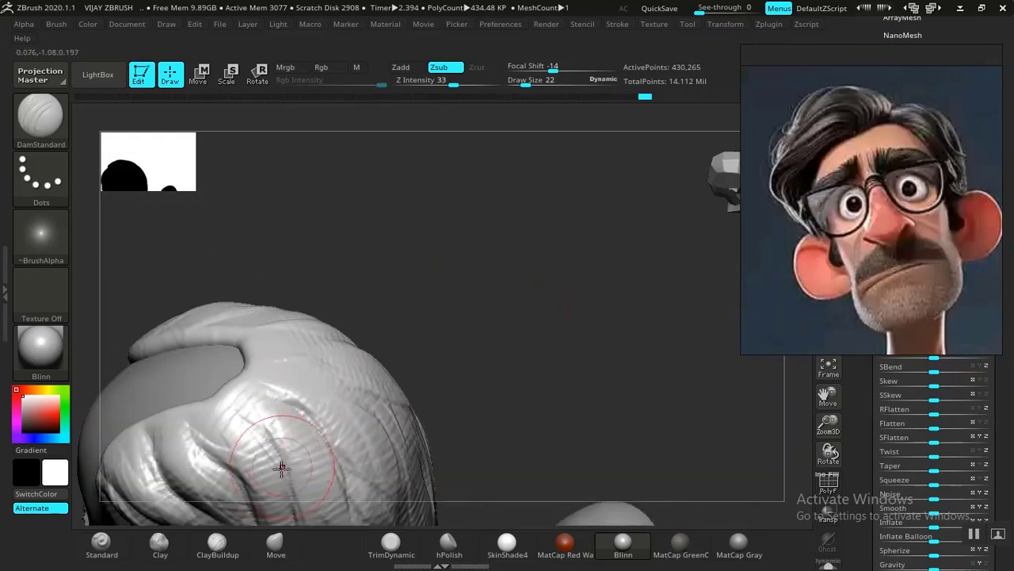
{"action": "mouse_move", "coordinate": [519, 360]}
{"action": "left_mouse_down"}
{"action": "mouse_move", "coordinate": [547, 328]}
{"action": "mouse_move", "coordinate": [321, 391]}
{"action": "left_mouse_up"}
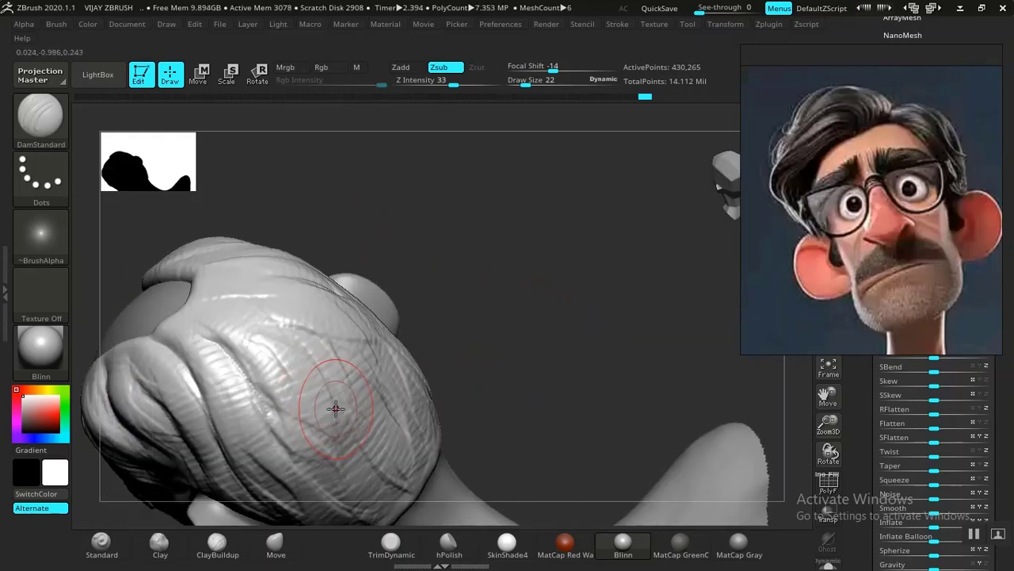
{"action": "mouse_move", "coordinate": [514, 353]}
{"action": "left_mouse_down"}
{"action": "mouse_move", "coordinate": [317, 451]}
{"action": "mouse_move", "coordinate": [224, 385]}
{"action": "mouse_move", "coordinate": [246, 333]}
{"action": "left_mouse_up"}
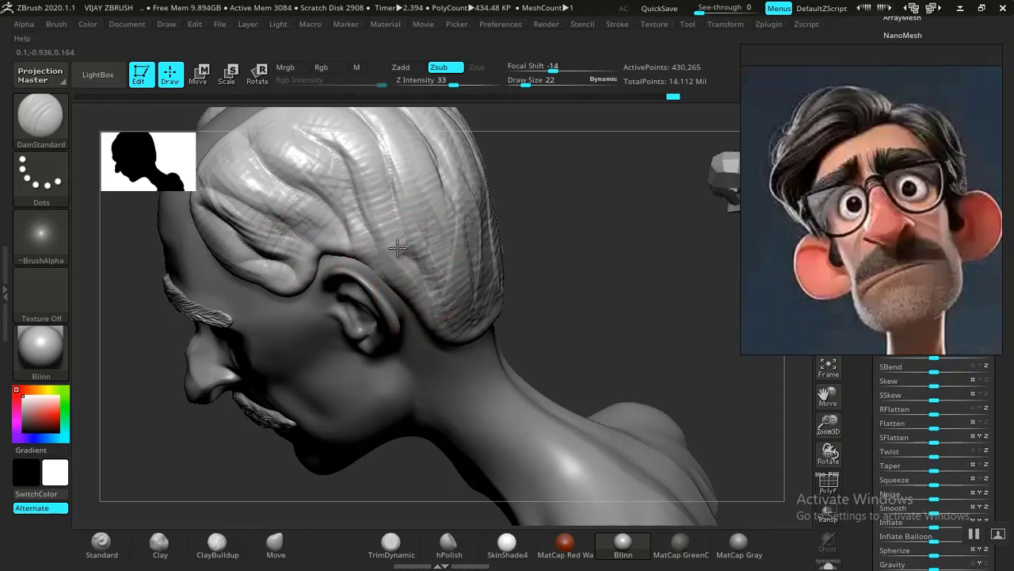
Carve long flowing strand grooves across the left rear of the hair down to the nape with DamStandard
{"action": "left_click_drag", "start_coordinate": [453, 205], "coordinate": [449, 314]}
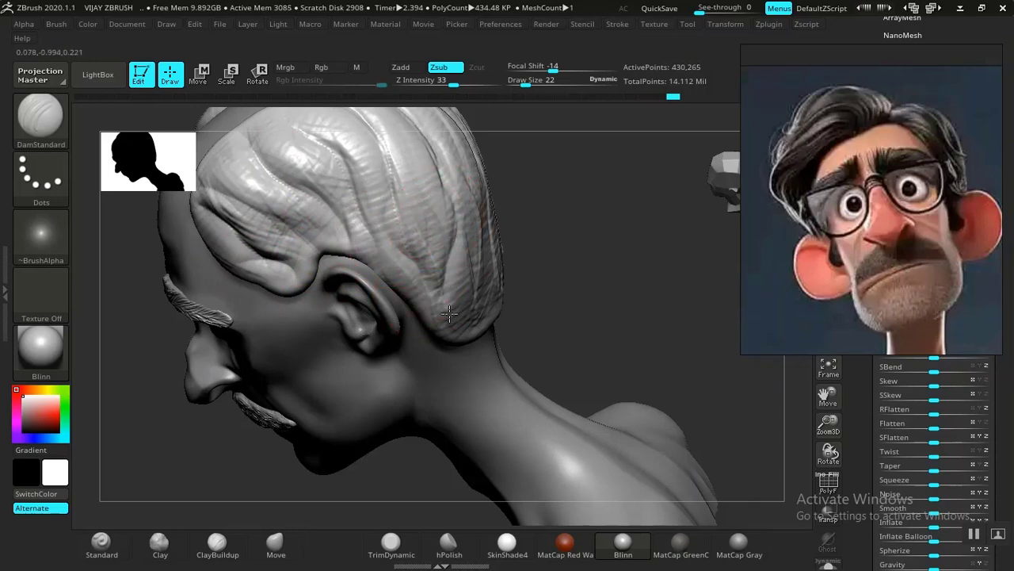
{"action": "mouse_move", "coordinate": [608, 304]}
{"action": "left_mouse_down"}
{"action": "mouse_move", "coordinate": [573, 296]}
{"action": "mouse_move", "coordinate": [560, 369]}
{"action": "mouse_move", "coordinate": [341, 367]}
{"action": "left_mouse_up"}
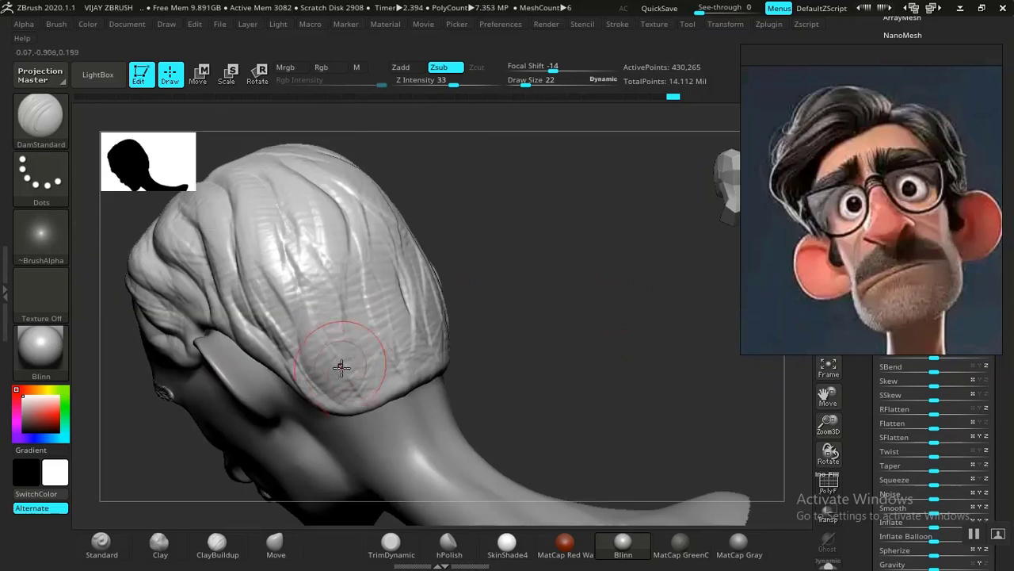
{"action": "left_click_drag", "start_coordinate": [368, 279], "coordinate": [386, 364]}
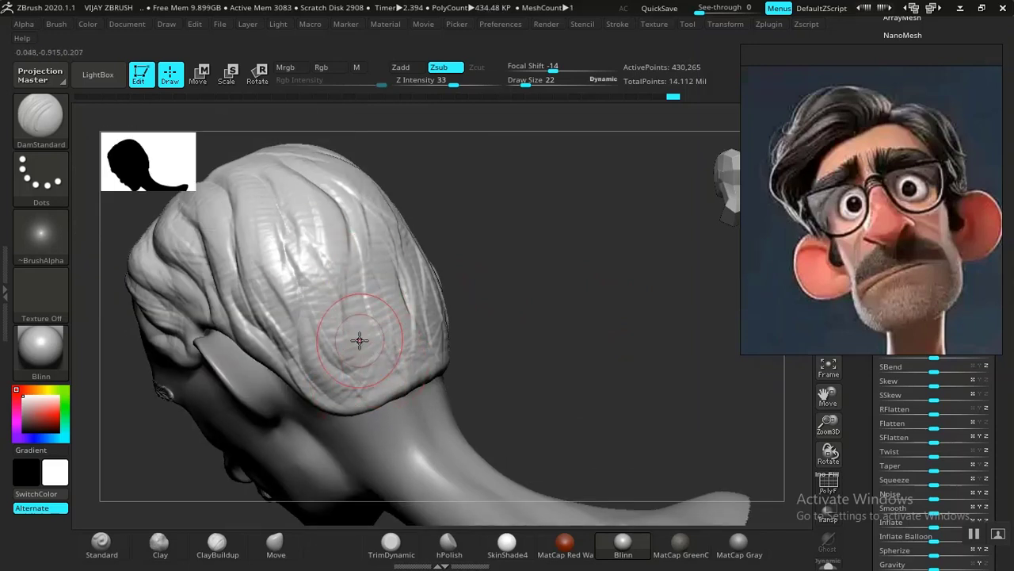
{"action": "left_click_drag", "start_coordinate": [321, 284], "coordinate": [315, 252]}
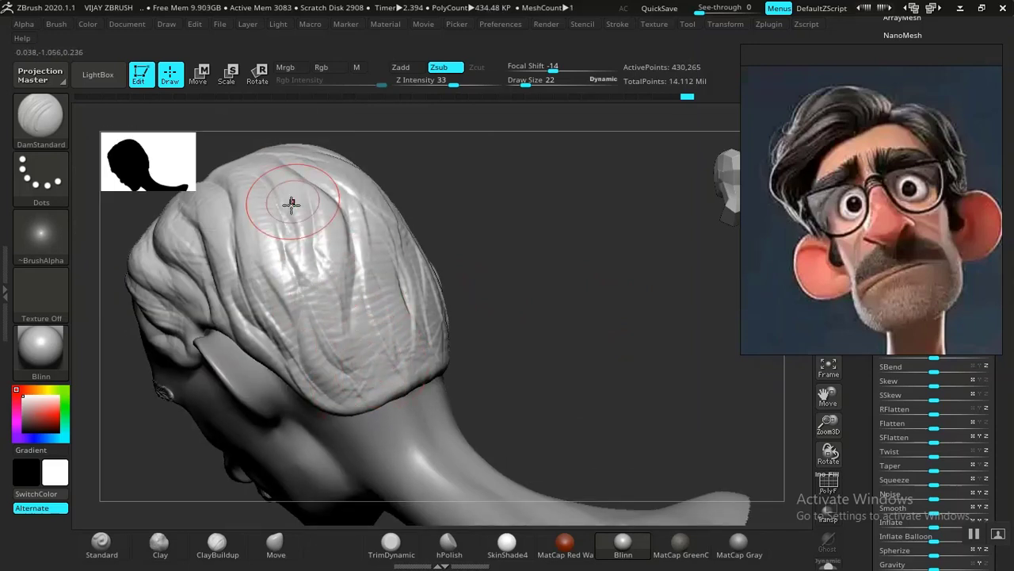
{"action": "left_click_drag", "start_coordinate": [277, 211], "coordinate": [335, 331]}
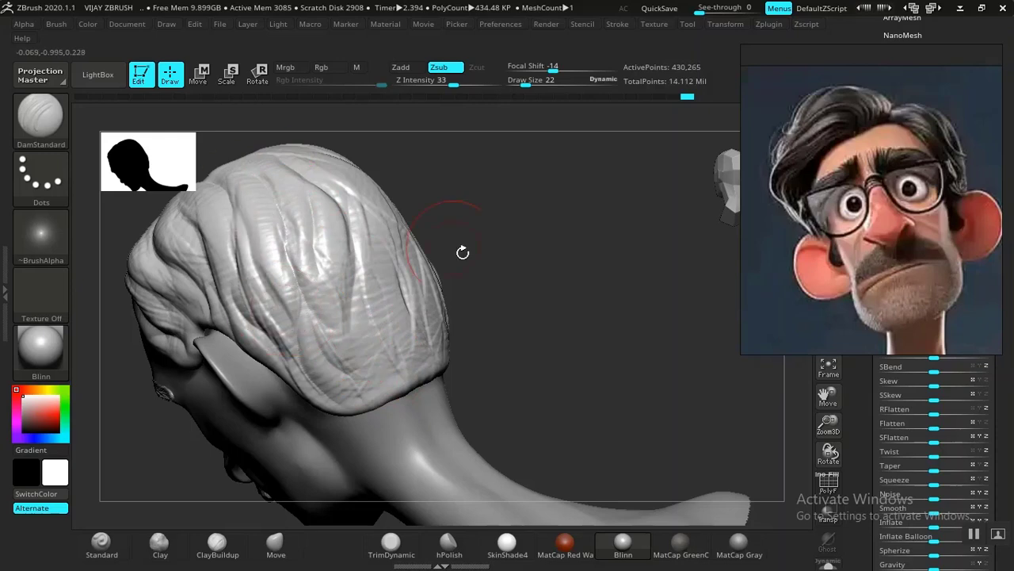
Carve long strand grooves down the lower back of the hair with the DamStandard brush at draw size 22
{"action": "mouse_move", "coordinate": [558, 324]}
{"action": "left_mouse_down"}
{"action": "mouse_move", "coordinate": [505, 335]}
{"action": "mouse_move", "coordinate": [520, 361]}
{"action": "left_mouse_up"}
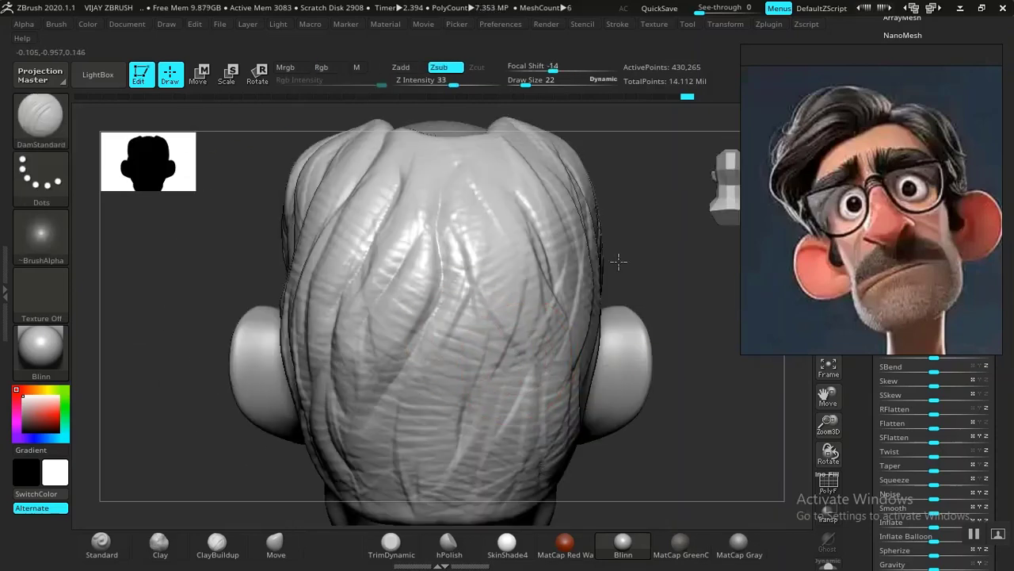
{"action": "left_click_drag", "start_coordinate": [688, 375], "coordinate": [386, 219]}
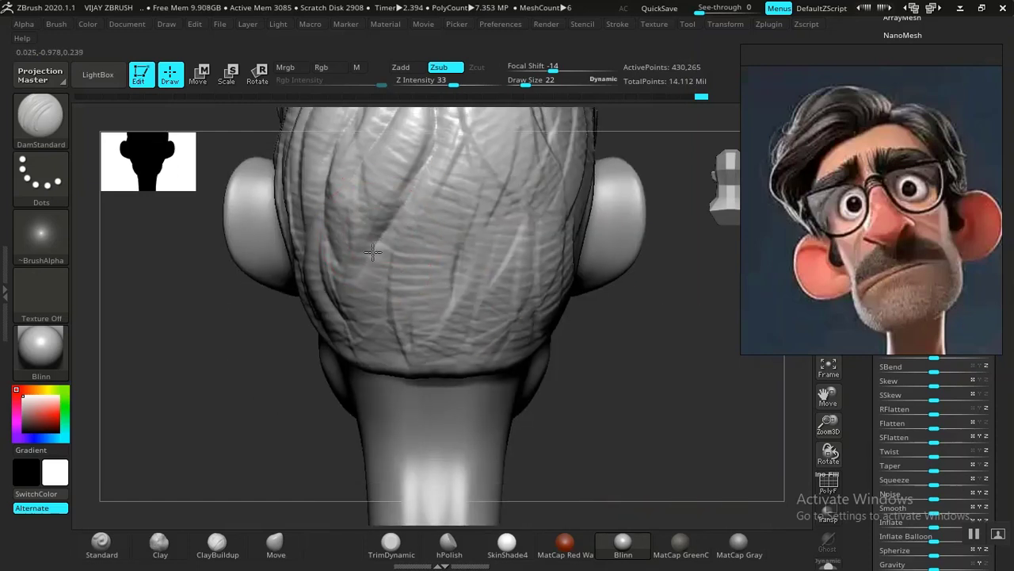
{"action": "left_click_drag", "start_coordinate": [384, 314], "coordinate": [393, 375]}
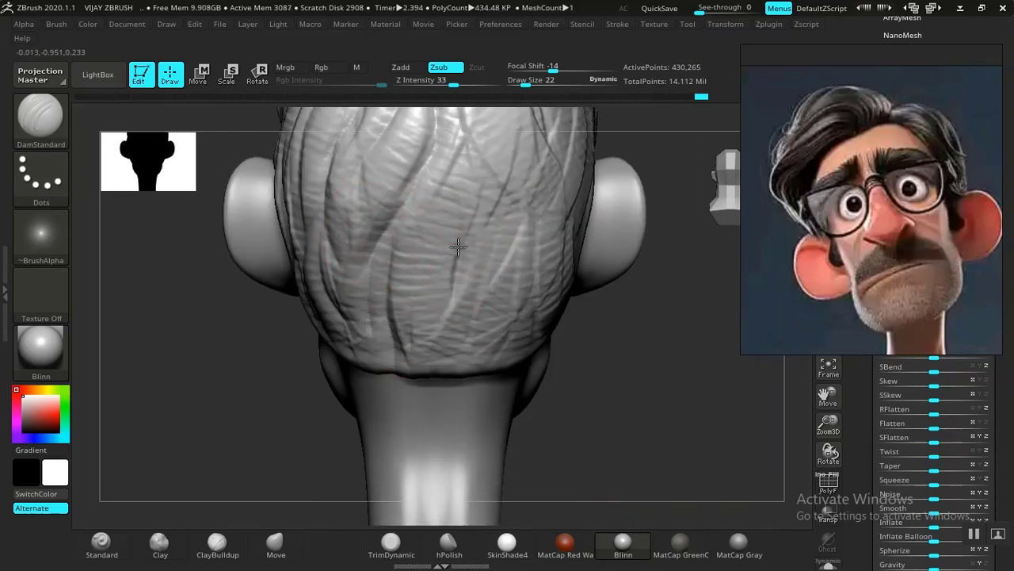
{"action": "left_click_drag", "start_coordinate": [458, 247], "coordinate": [453, 371]}
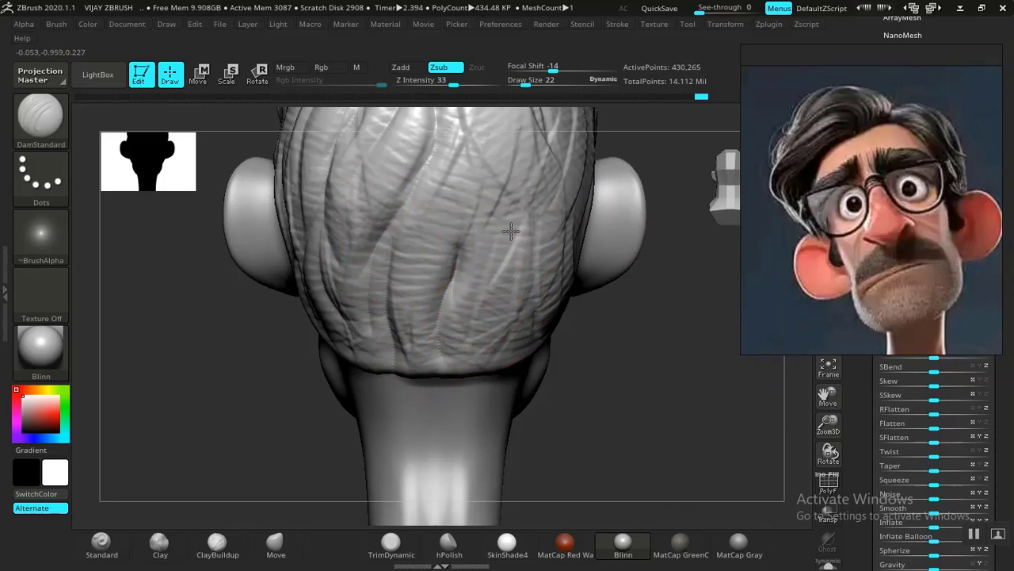
{"action": "left_click_drag", "start_coordinate": [512, 231], "coordinate": [457, 379]}
Carve curved strand grooves into the hair behind the ear and raise a strand along the edge of the hair there
{"action": "left_click_drag", "start_coordinate": [647, 393], "coordinate": [573, 382]}
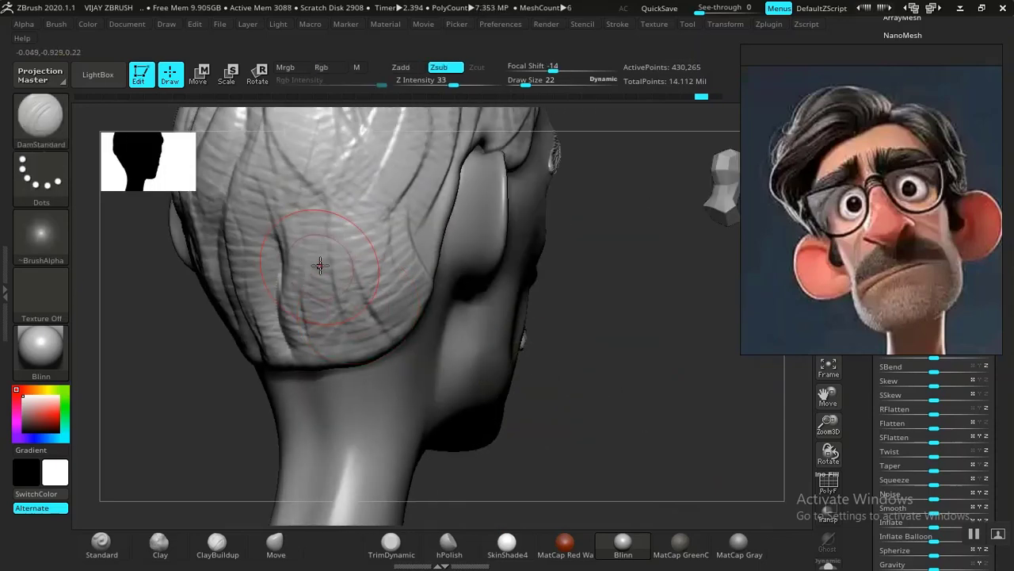
{"action": "left_click_drag", "start_coordinate": [304, 283], "coordinate": [340, 363]}
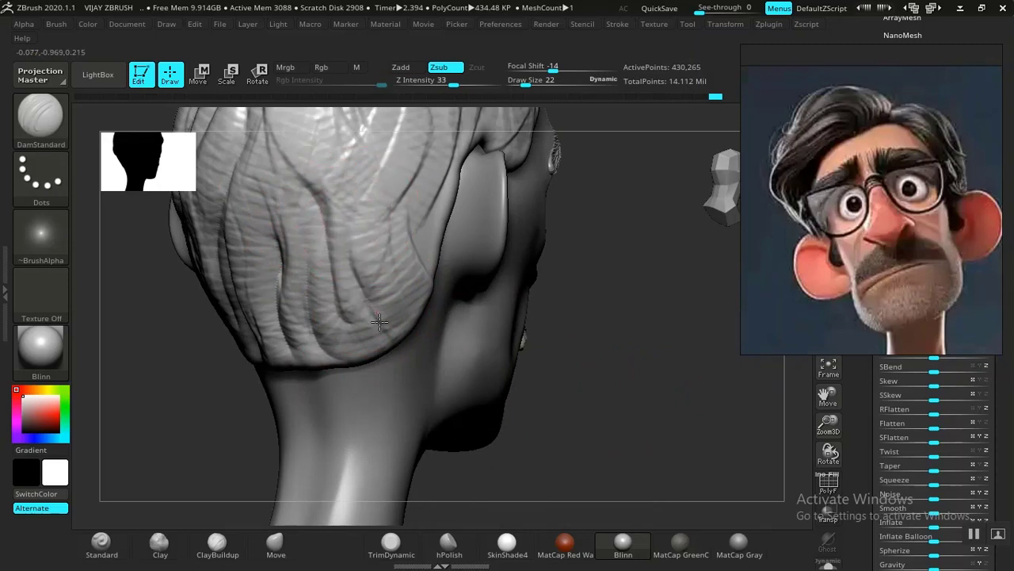
{"action": "mouse_move", "coordinate": [582, 377]}
{"action": "left_mouse_down"}
{"action": "mouse_move", "coordinate": [324, 293]}
{"action": "mouse_move", "coordinate": [300, 260]}
{"action": "mouse_move", "coordinate": [335, 146]}
{"action": "left_mouse_up"}
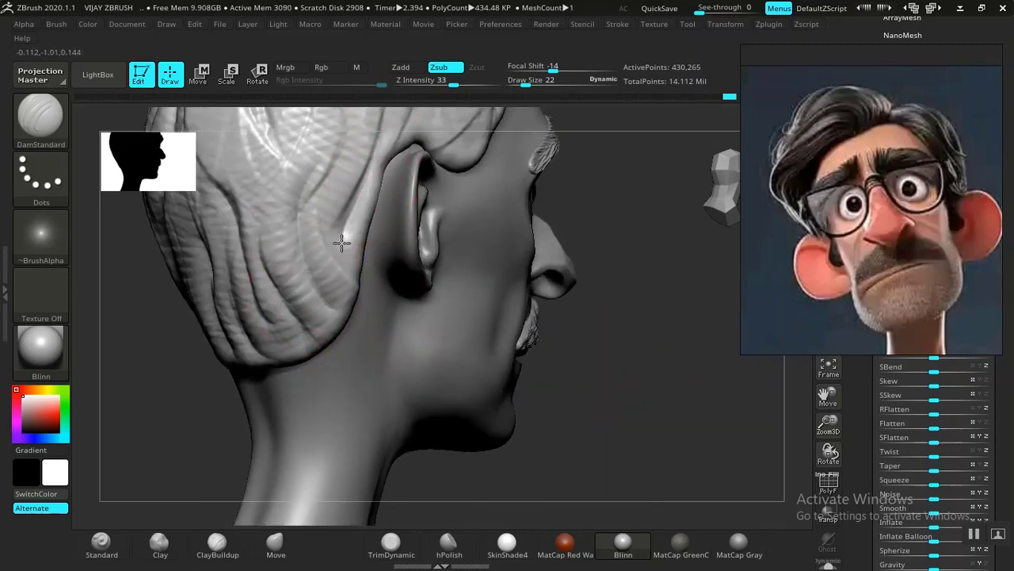
{"action": "left_click_drag", "start_coordinate": [562, 358], "coordinate": [424, 269]}
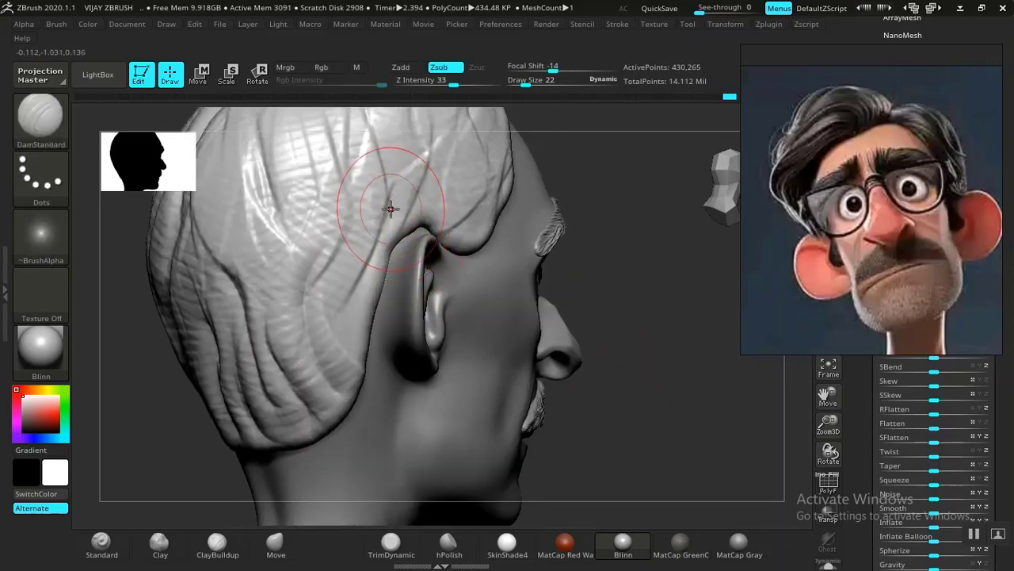
{"action": "mouse_move", "coordinate": [393, 203]}
{"action": "left_mouse_down", "text": "alt"}
{"action": "mouse_move", "coordinate": [344, 345]}
{"action": "mouse_move", "coordinate": [381, 240]}
{"action": "left_mouse_up", "text": "alt"}
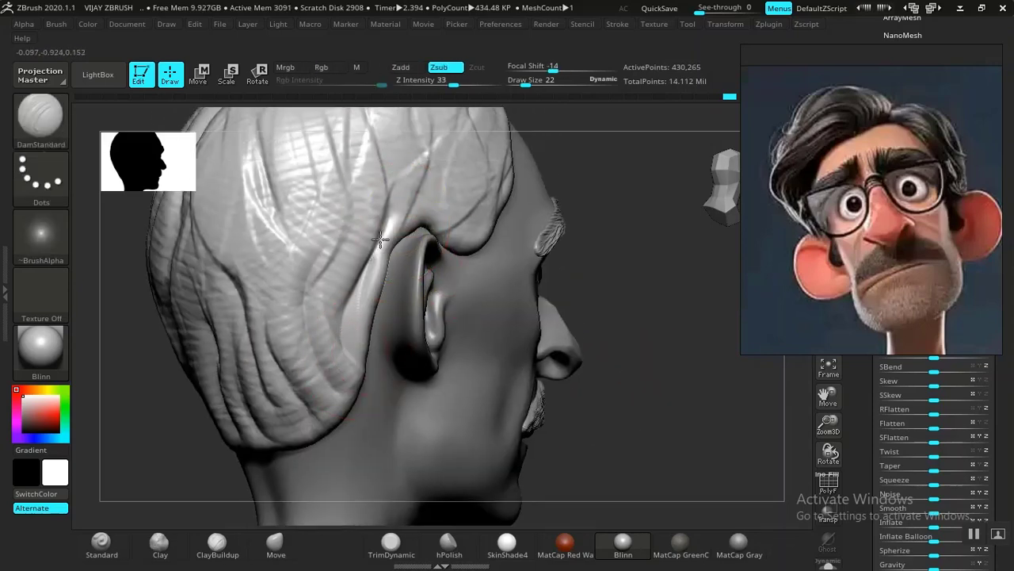
Carve flowing strand grooves from the top edge of the hair down the side of the head above the ear
{"action": "left_click_drag", "start_coordinate": [638, 348], "coordinate": [641, 468], "text": "alt"}
{"action": "left_click_drag", "start_coordinate": [281, 336], "coordinate": [256, 216]}
{"action": "left_click_drag", "start_coordinate": [593, 321], "coordinate": [441, 357]}
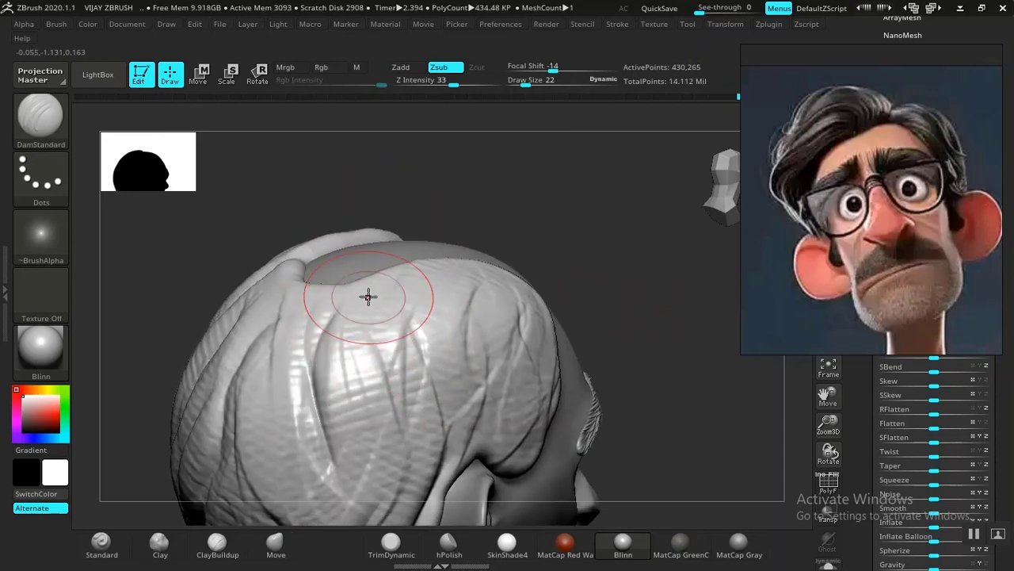
{"action": "left_click_drag", "start_coordinate": [369, 300], "coordinate": [399, 453]}
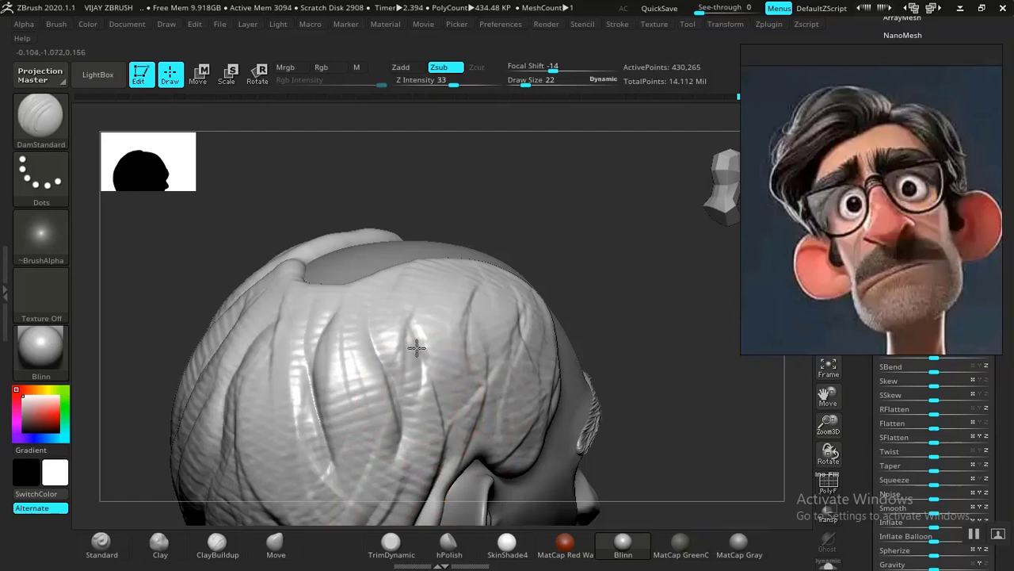
{"action": "left_click_drag", "start_coordinate": [417, 348], "coordinate": [424, 365]}
{"action": "left_click_drag", "start_coordinate": [429, 274], "coordinate": [388, 379]}
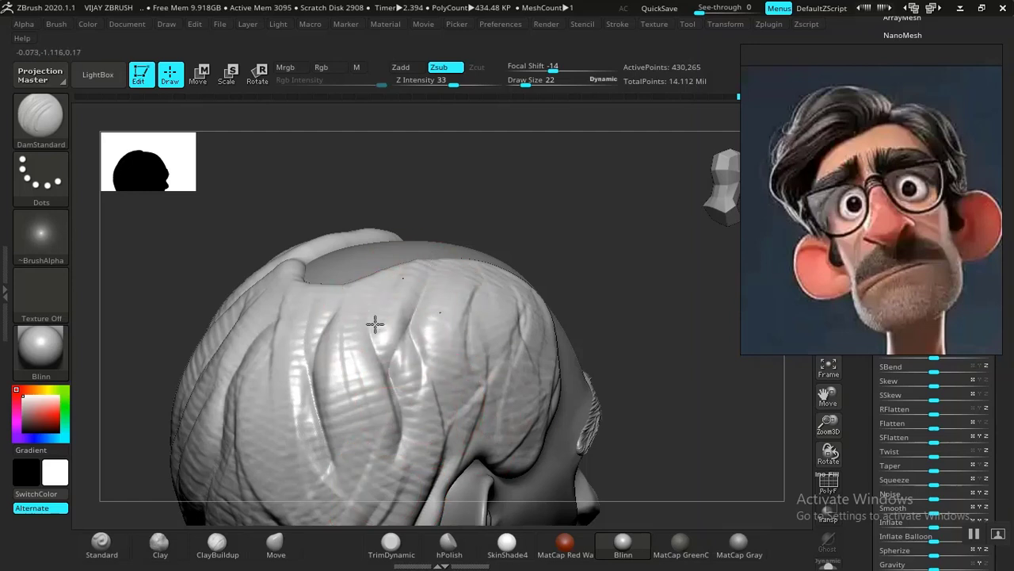
Carve deeper strand grooves into the hair over the temple, down to its front edge, and smooth the lower part
{"action": "mouse_move", "coordinate": [582, 322]}
{"action": "left_mouse_down"}
{"action": "mouse_move", "coordinate": [397, 227]}
{"action": "mouse_move", "coordinate": [400, 300]}
{"action": "left_mouse_up"}
{"action": "mouse_move", "coordinate": [603, 363]}
{"action": "left_mouse_down"}
{"action": "mouse_move", "coordinate": [525, 366]}
{"action": "mouse_move", "coordinate": [636, 385]}
{"action": "mouse_move", "coordinate": [659, 401]}
{"action": "left_mouse_up"}
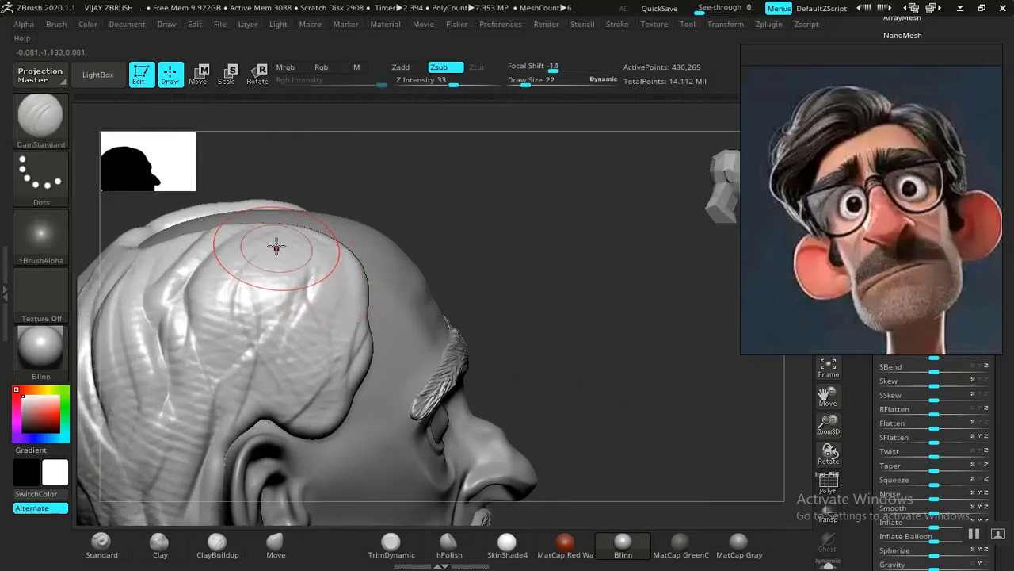
{"action": "left_click_drag", "start_coordinate": [255, 260], "coordinate": [260, 358]}
{"action": "mouse_move", "coordinate": [276, 370]}
{"action": "left_mouse_down", "text": "shift"}
{"action": "mouse_move", "coordinate": [310, 177]}
{"action": "mouse_move", "coordinate": [351, 306]}
{"action": "mouse_move", "coordinate": [310, 401]}
{"action": "left_mouse_up", "text": "shift"}
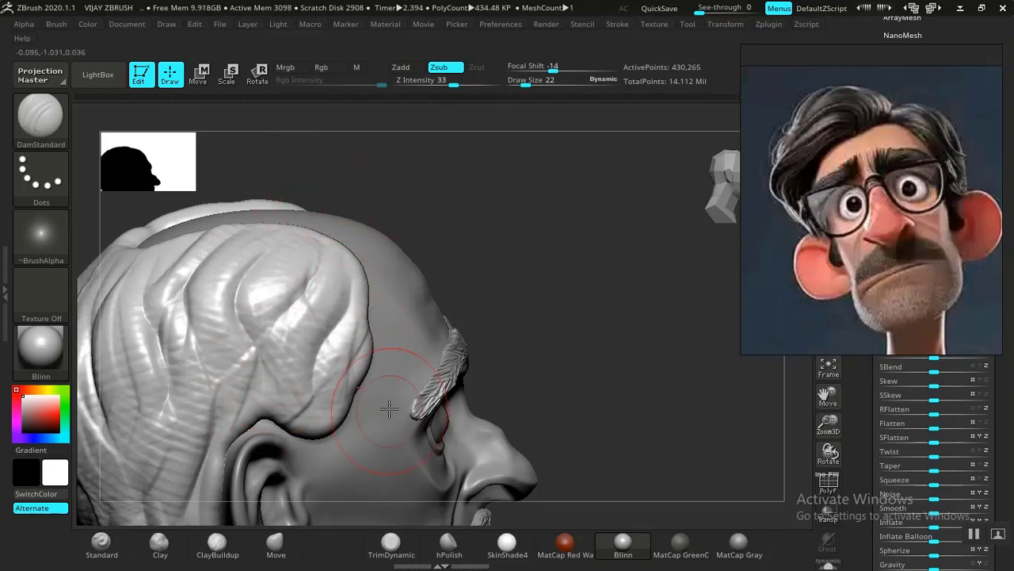
{"action": "left_click_drag", "start_coordinate": [358, 306], "coordinate": [331, 387]}
{"action": "left_click_drag", "start_coordinate": [364, 343], "coordinate": [344, 386]}
{"action": "mouse_move", "coordinate": [320, 330]}
{"action": "left_mouse_down"}
{"action": "mouse_move", "coordinate": [311, 423]}
{"action": "mouse_move", "coordinate": [270, 398]}
{"action": "mouse_move", "coordinate": [260, 306]}
{"action": "left_mouse_up"}
Reshape the lower tips of the hair in front of the ears with the Move brush at draw size 22
{"action": "mouse_move", "coordinate": [593, 355]}
{"action": "left_mouse_down"}
{"action": "mouse_move", "coordinate": [661, 328]}
{"action": "mouse_move", "coordinate": [435, 351]}
{"action": "left_mouse_up"}
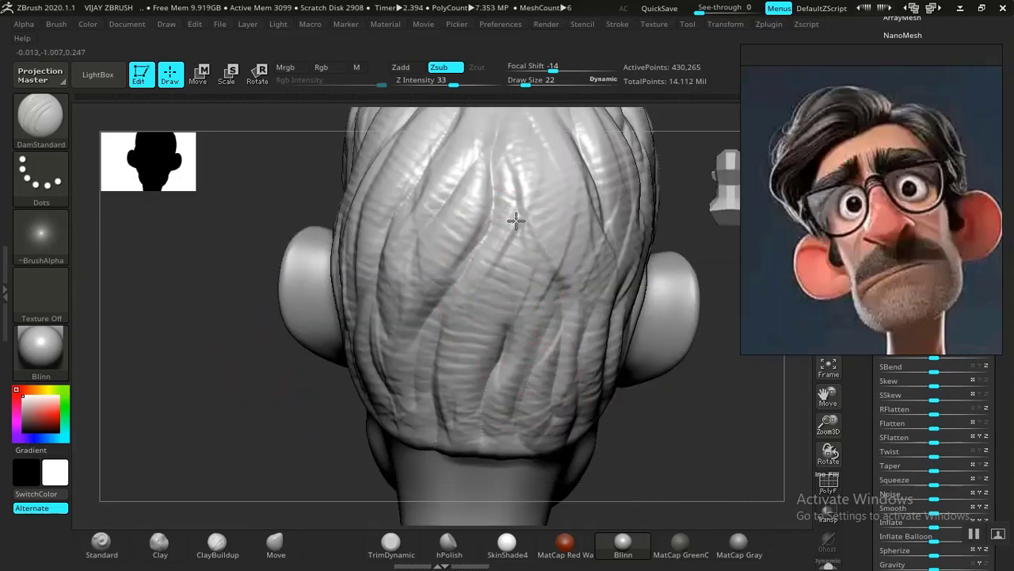
{"action": "mouse_move", "coordinate": [655, 458]}
{"action": "left_mouse_down"}
{"action": "mouse_move", "coordinate": [689, 460]}
{"action": "mouse_move", "coordinate": [621, 319]}
{"action": "left_mouse_up"}
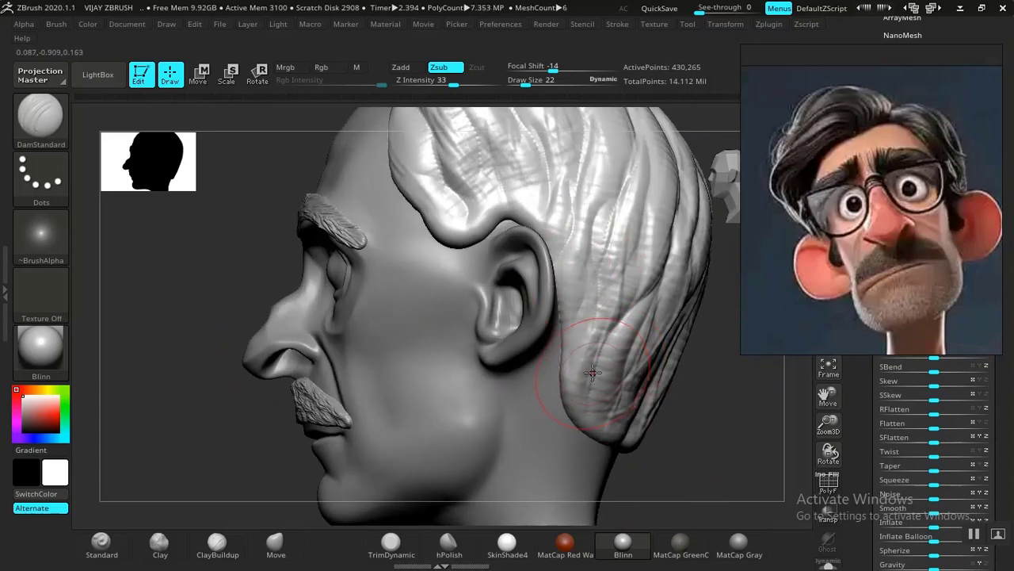
{"action": "mouse_move", "coordinate": [678, 459]}
{"action": "left_mouse_down"}
{"action": "mouse_move", "coordinate": [720, 480]}
{"action": "mouse_move", "coordinate": [706, 378]}
{"action": "mouse_move", "coordinate": [649, 404]}
{"action": "mouse_move", "coordinate": [650, 455]}
{"action": "mouse_move", "coordinate": [602, 439]}
{"action": "left_mouse_up"}
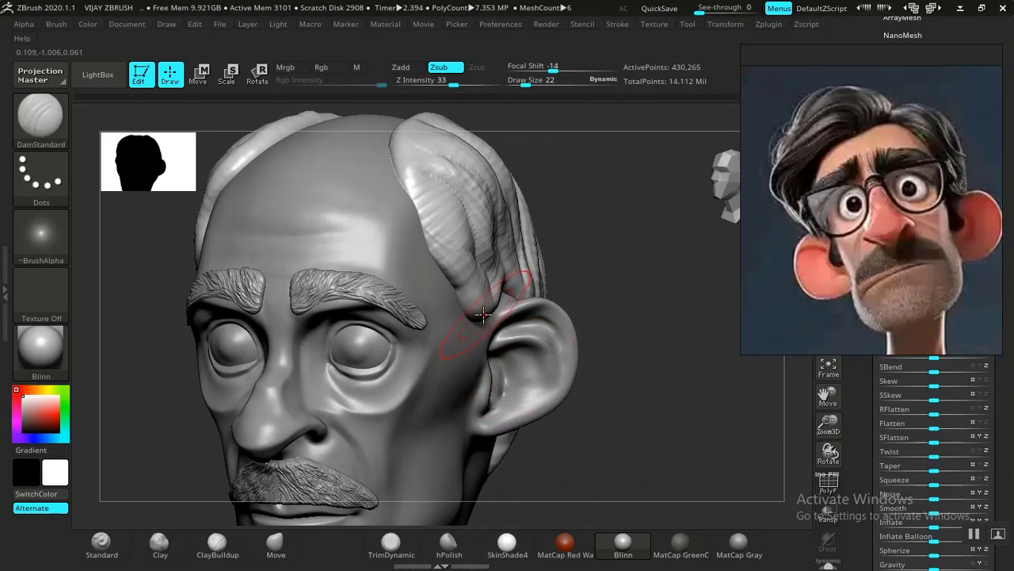
{"action": "left_click", "coordinate": [275, 541]}
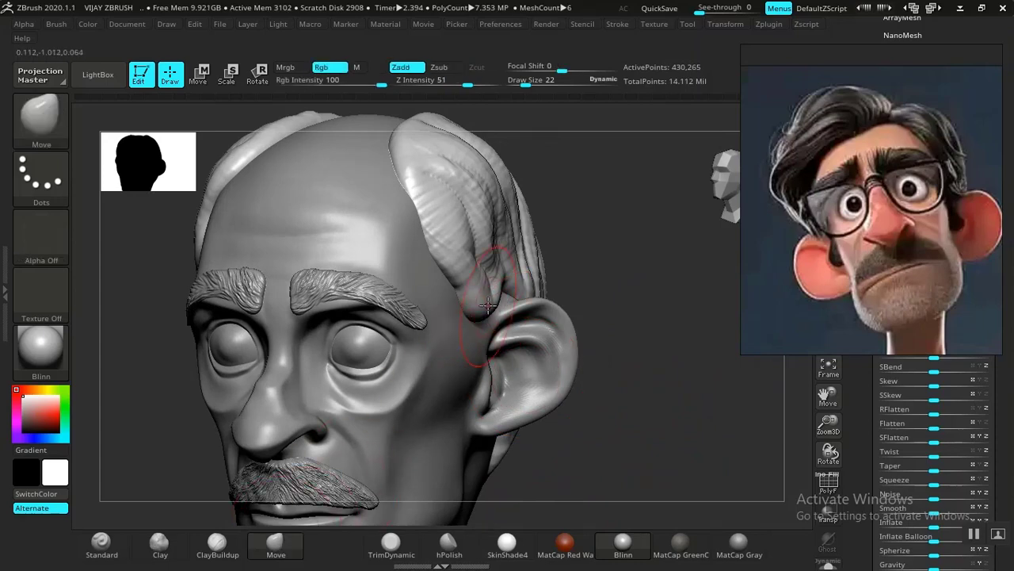
{"action": "left_click_drag", "start_coordinate": [488, 305], "coordinate": [470, 313]}
{"action": "left_click_drag", "start_coordinate": [637, 363], "coordinate": [717, 369]}
{"action": "left_click_drag", "start_coordinate": [309, 304], "coordinate": [316, 307]}
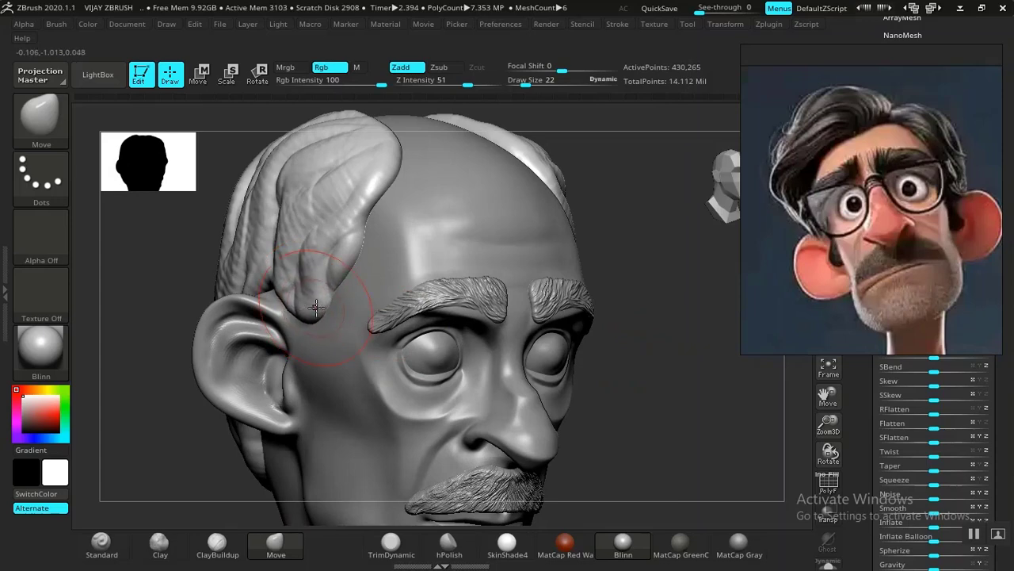
Adjust the outline of the hair on the side of the head with the Move brush at draw size 30
{"action": "left_click_drag", "start_coordinate": [638, 369], "coordinate": [572, 364]}
{"action": "key", "text": "bracketright"}
{"action": "left_click_drag", "start_coordinate": [280, 234], "coordinate": [265, 249]}
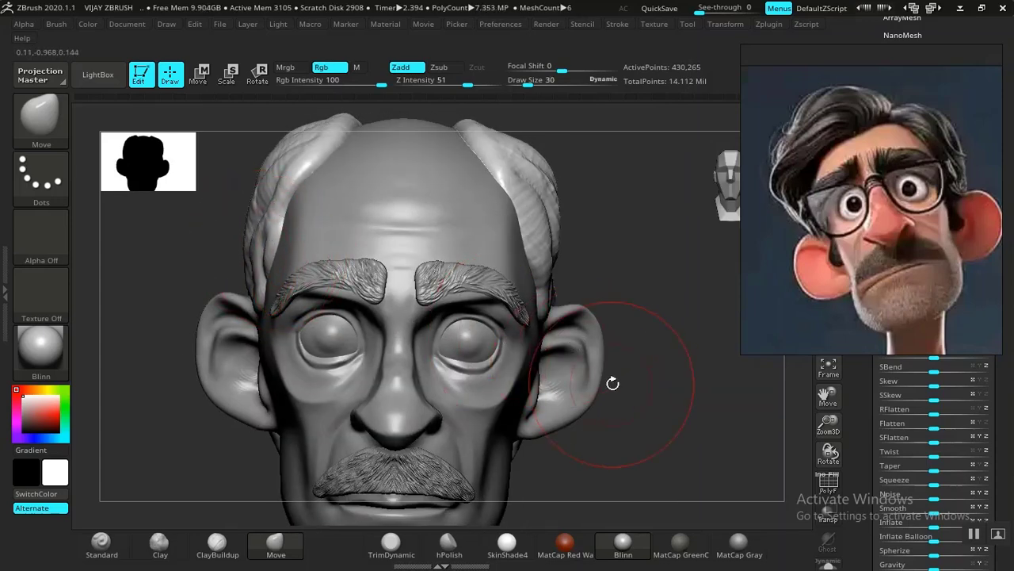
Select the head subtool and mask a sideburn strip below the hair tip, in front of the ear, with MaskPen at draw size 10
{"action": "left_click_drag", "start_coordinate": [698, 429], "coordinate": [787, 428]}
{"action": "left_click", "coordinate": [357, 410], "text": "alt"}
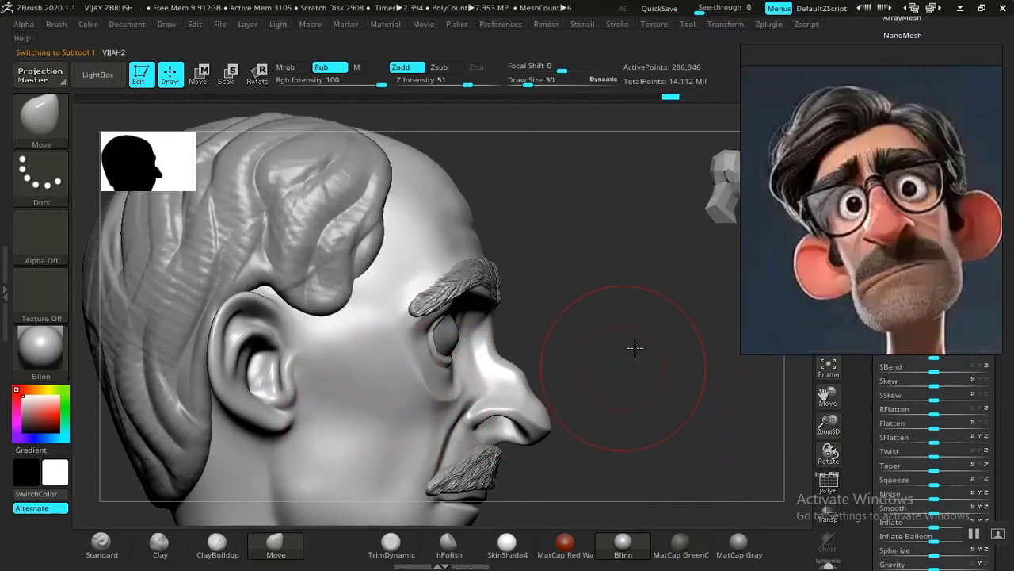
{"action": "left_click_drag", "start_coordinate": [636, 349], "coordinate": [631, 362]}
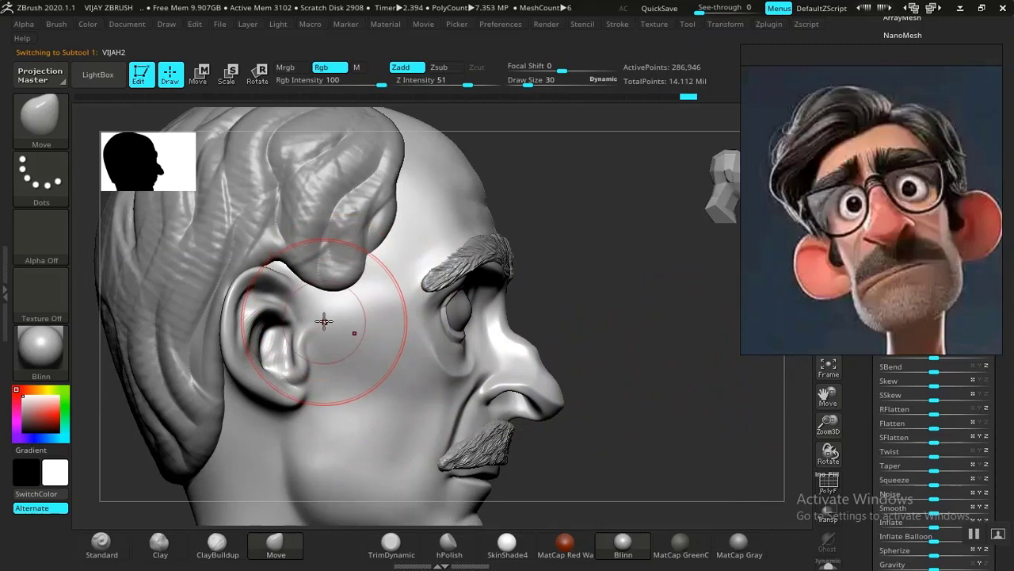
{"action": "key", "text": "bracketleft"}
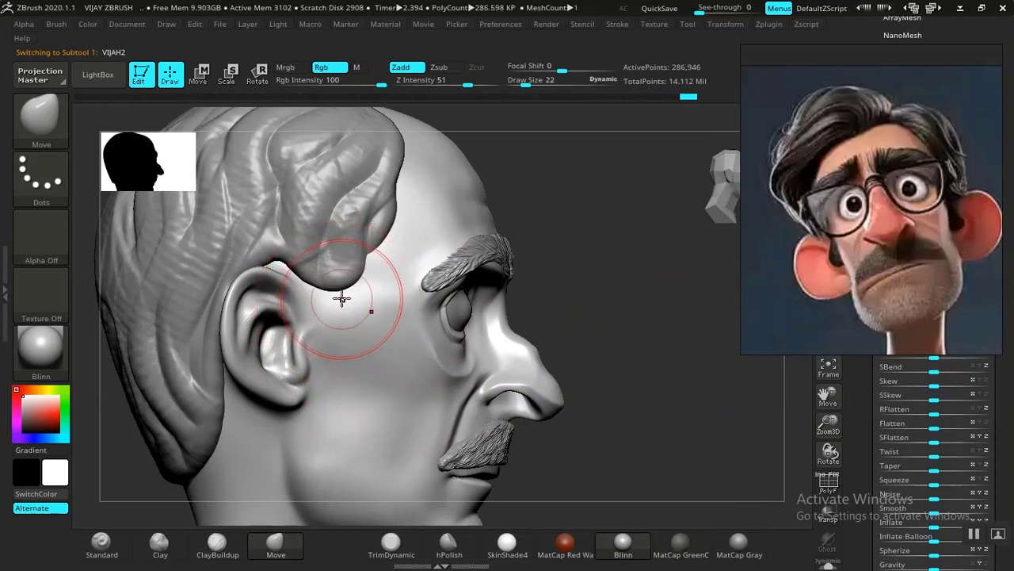
{"action": "key", "text": "ctrl"}
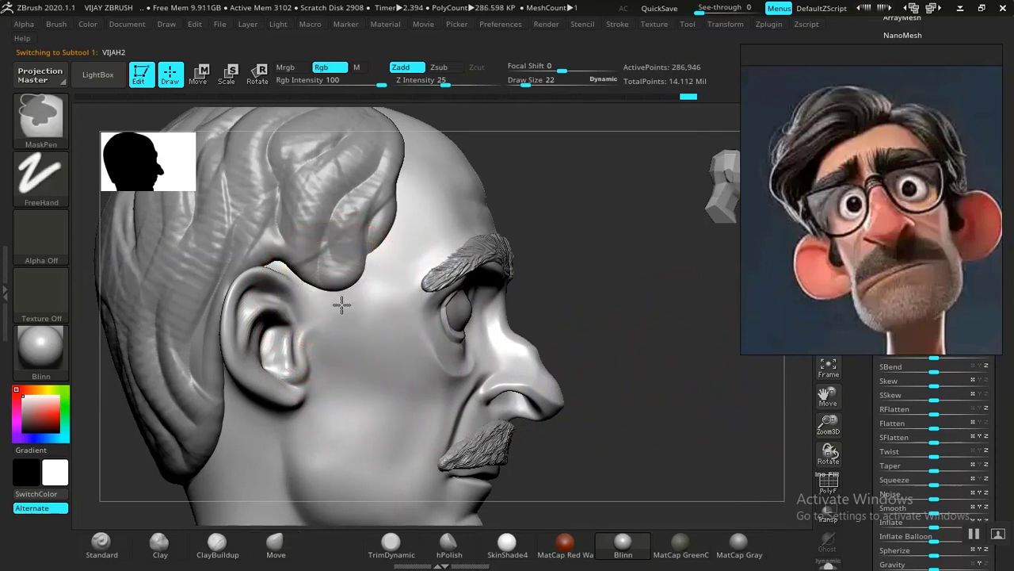
{"action": "key", "text": "bracketleft"}
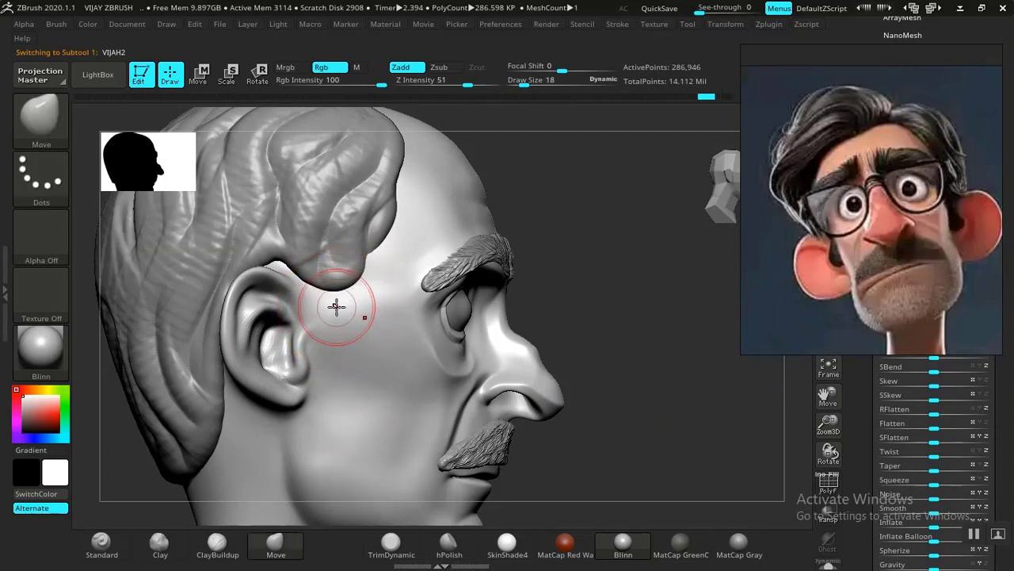
{"action": "key", "text": "bracketleft"}
{"action": "key", "text": "bracketleft"}
{"action": "key", "text": "ctrl"}
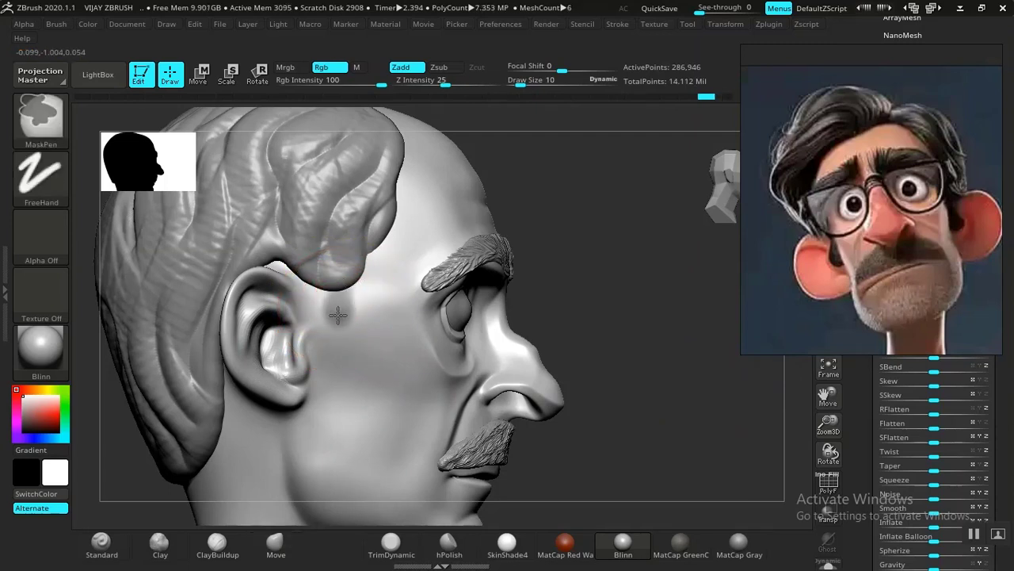
{"action": "mouse_move", "coordinate": [336, 324]}
{"action": "left_mouse_down", "text": "ctrl"}
{"action": "mouse_move", "coordinate": [341, 383]}
{"action": "mouse_move", "coordinate": [325, 365]}
{"action": "left_mouse_up", "text": "ctrl"}
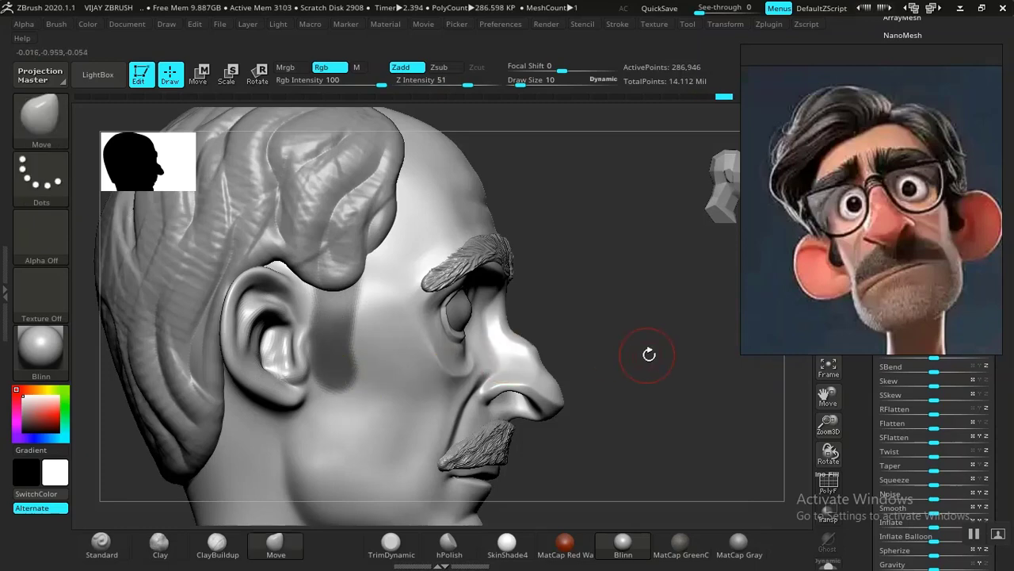
Extract the masked sideburn strip from the head as a new subtool with smoothness 0, thickness 0.00553 and Double on, and accept it
{"action": "left_click_drag", "start_coordinate": [648, 353], "coordinate": [538, 351]}
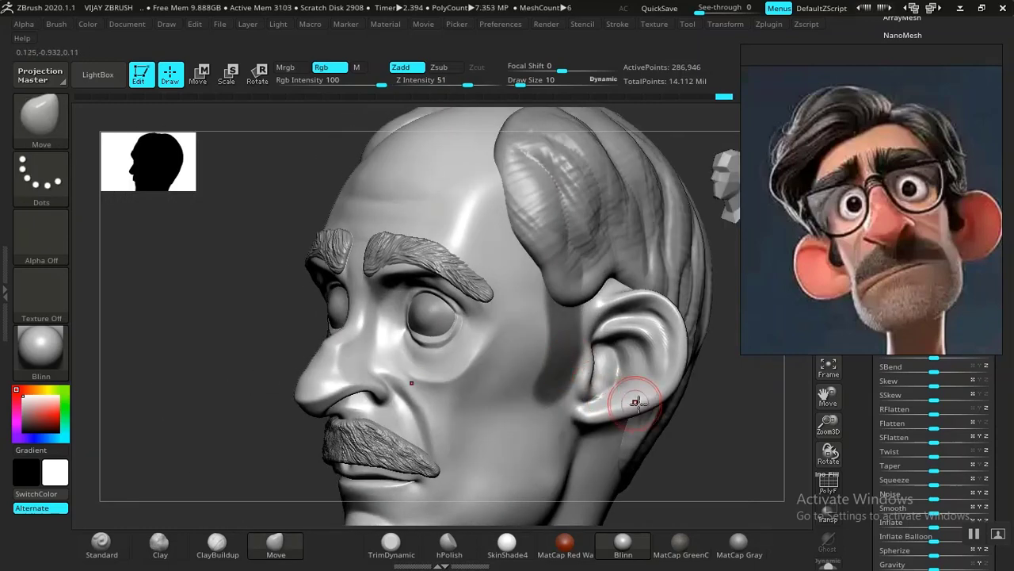
{"action": "left_click_drag", "start_coordinate": [736, 452], "coordinate": [701, 452]}
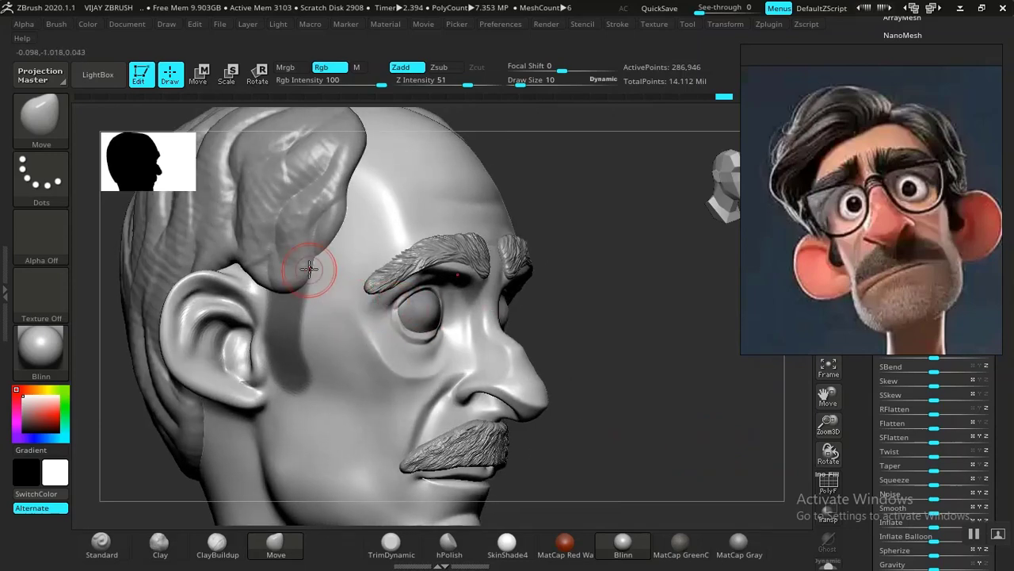
{"action": "mouse_move", "coordinate": [608, 392]}
{"action": "left_mouse_down"}
{"action": "mouse_move", "coordinate": [640, 394]}
{"action": "mouse_move", "coordinate": [577, 396]}
{"action": "left_mouse_up"}
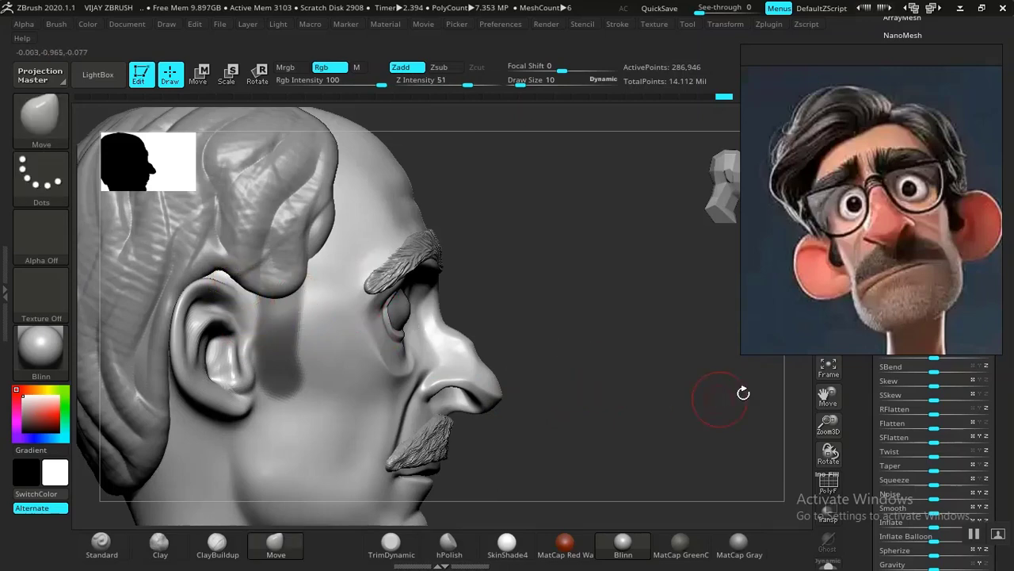
{"action": "scroll", "coordinate": [866, 280], "scroll_direction": "up", "scroll_amount": 8}
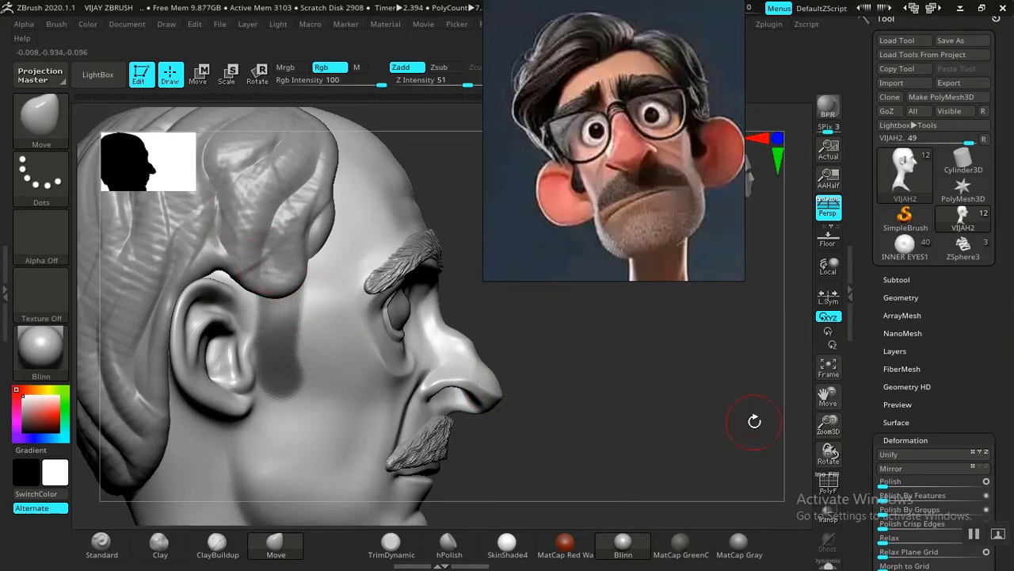
{"action": "left_click", "coordinate": [896, 280]}
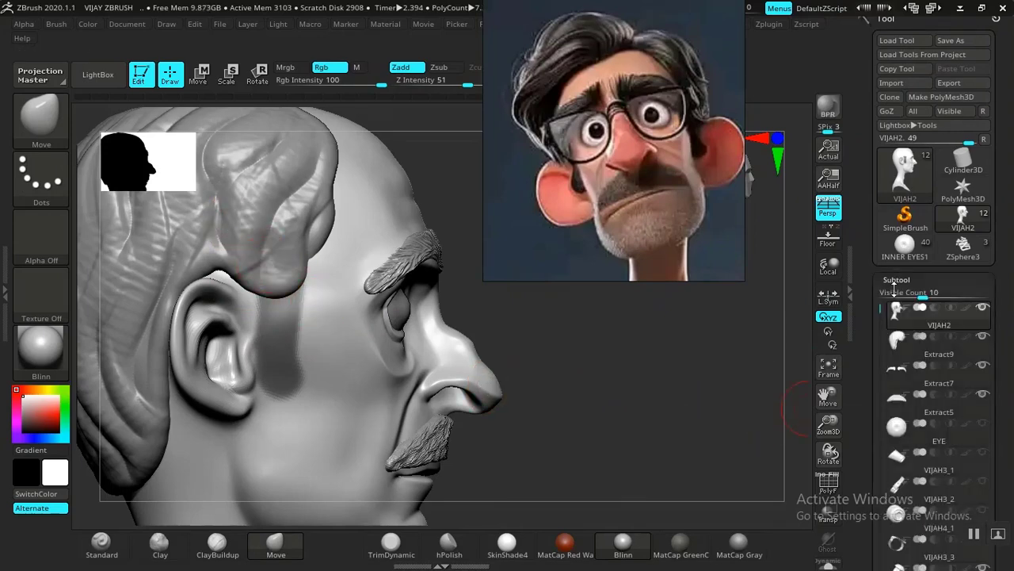
{"action": "scroll", "coordinate": [935, 381], "scroll_direction": "down", "scroll_amount": 5}
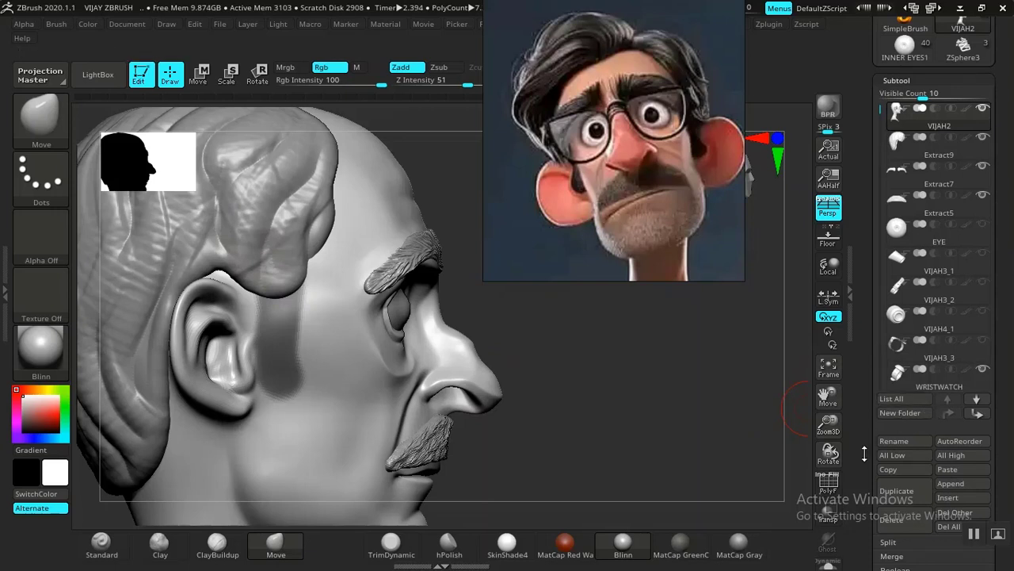
{"action": "scroll", "coordinate": [935, 412], "scroll_direction": "down", "scroll_amount": 5}
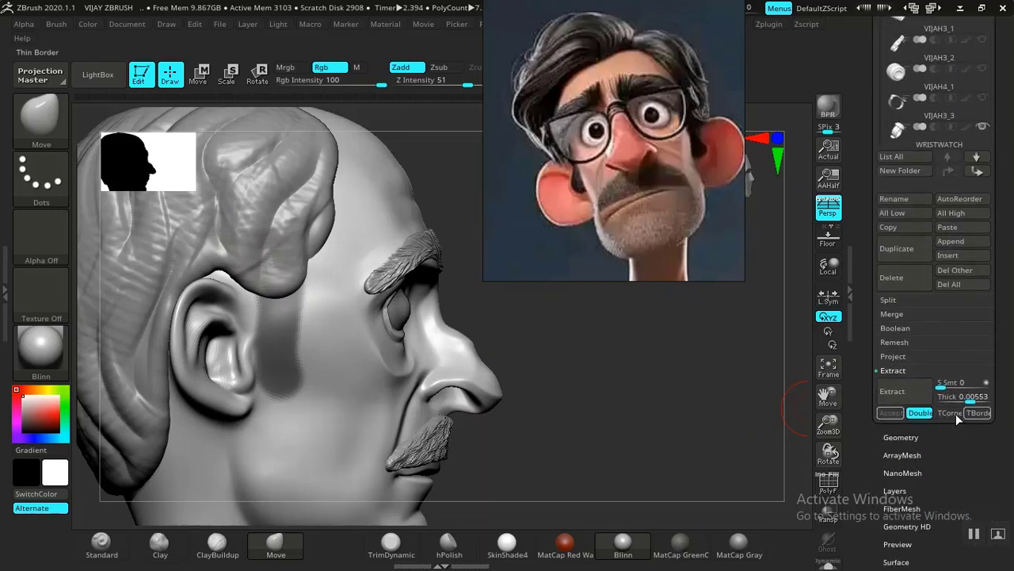
{"action": "left_click", "coordinate": [903, 392]}
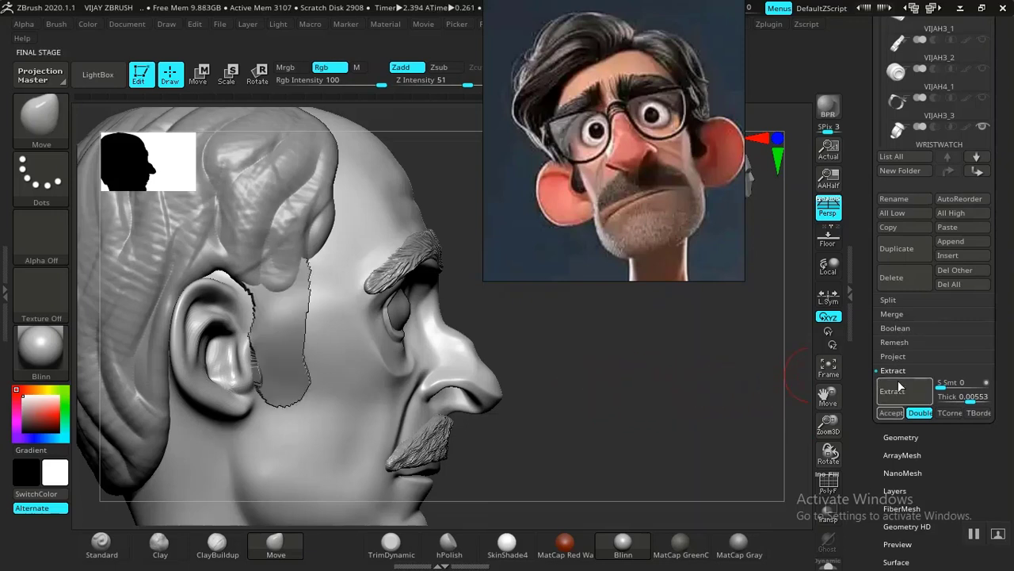
{"action": "left_click", "coordinate": [891, 414]}
Select the extracted sideburn subtool and smooth its jagged border with Polish By Groups at 18 and Polish
{"action": "left_click_drag", "start_coordinate": [603, 414], "coordinate": [632, 415]}
{"action": "left_click_drag", "start_coordinate": [863, 438], "coordinate": [861, 324]}
{"action": "mouse_move", "coordinate": [635, 181]}
{"action": "right_mouse_down"}
{"action": "mouse_move", "coordinate": [622, 224]}
{"action": "mouse_move", "coordinate": [642, 364]}
{"action": "mouse_move", "coordinate": [653, 150]}
{"action": "right_mouse_up"}
{"action": "left_click_drag", "start_coordinate": [865, 351], "coordinate": [863, 366]}
{"action": "left_click", "coordinate": [904, 267]}
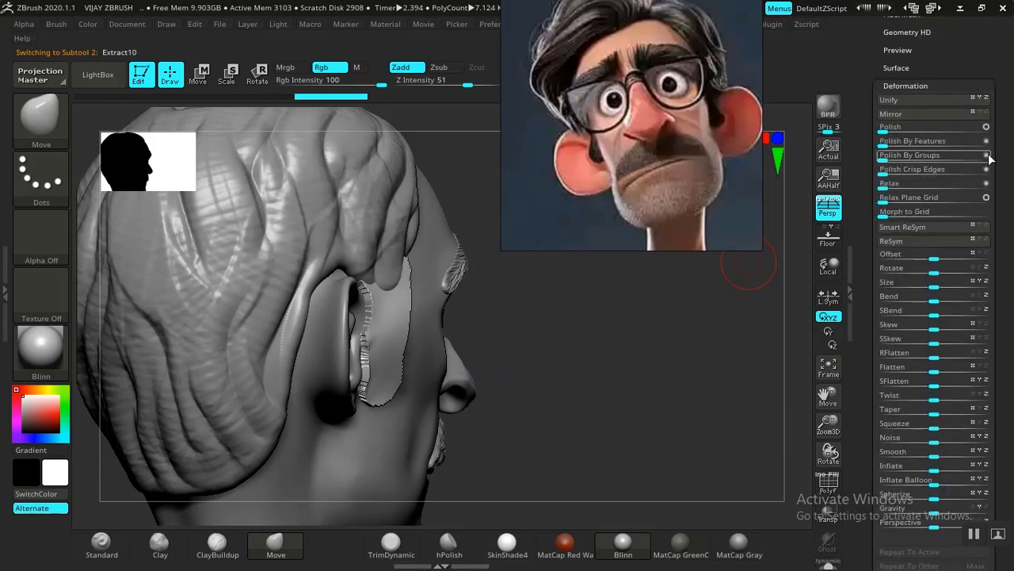
{"action": "left_click", "coordinate": [989, 157]}
{"action": "left_click", "coordinate": [899, 158]}
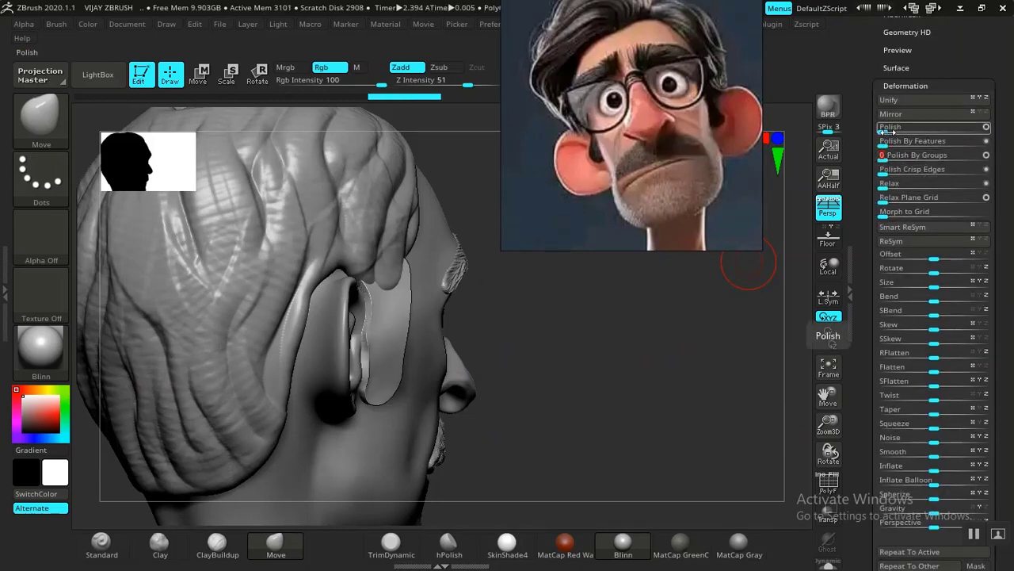
{"action": "left_click", "coordinate": [895, 159]}
{"action": "left_click", "coordinate": [898, 159]}
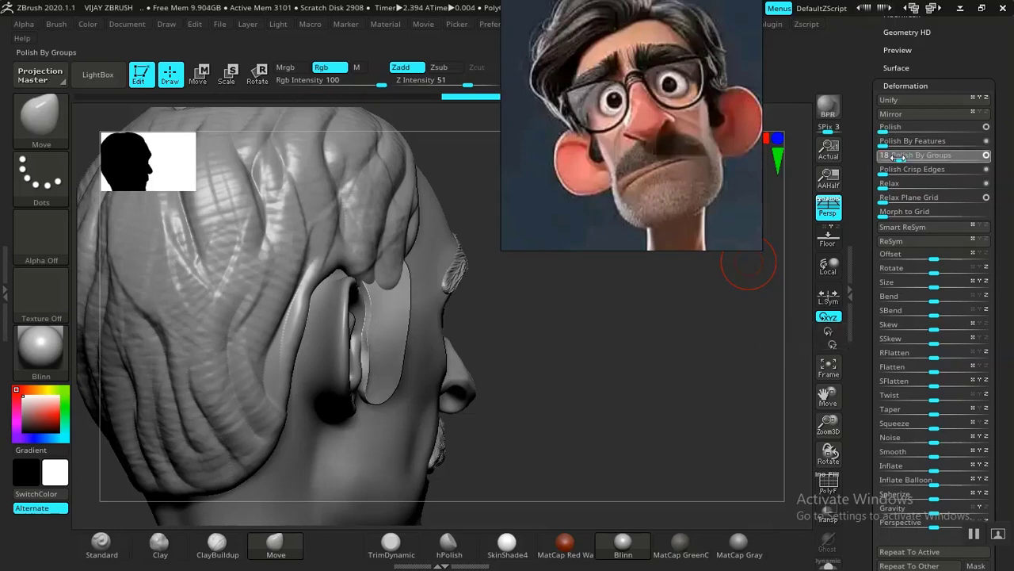
{"action": "left_click", "coordinate": [897, 131]}
Tuck the sideburn's upper front corner under the hair tip and adjust its edges beside the ear with the Move brush
{"action": "left_click_drag", "start_coordinate": [600, 347], "coordinate": [448, 336]}
{"action": "left_click_drag", "start_coordinate": [680, 364], "coordinate": [741, 367]}
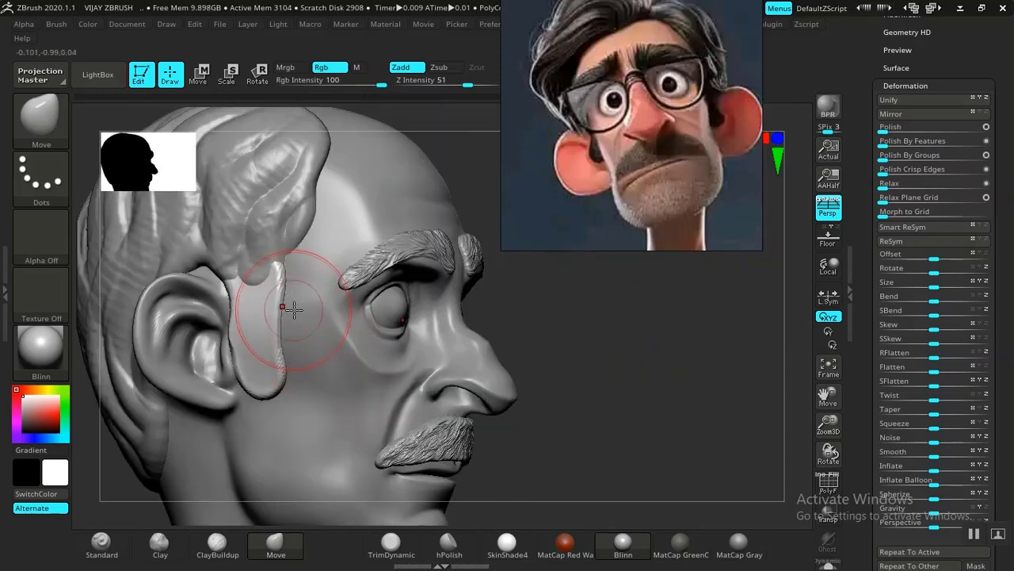
{"action": "left_click_drag", "start_coordinate": [573, 345], "coordinate": [621, 346]}
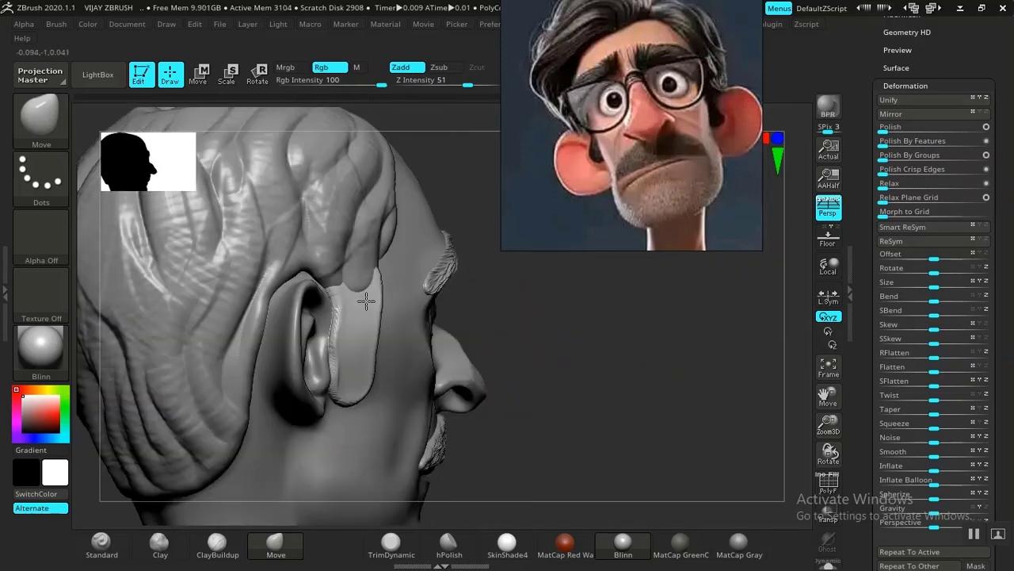
{"action": "left_click_drag", "start_coordinate": [381, 278], "coordinate": [380, 279]}
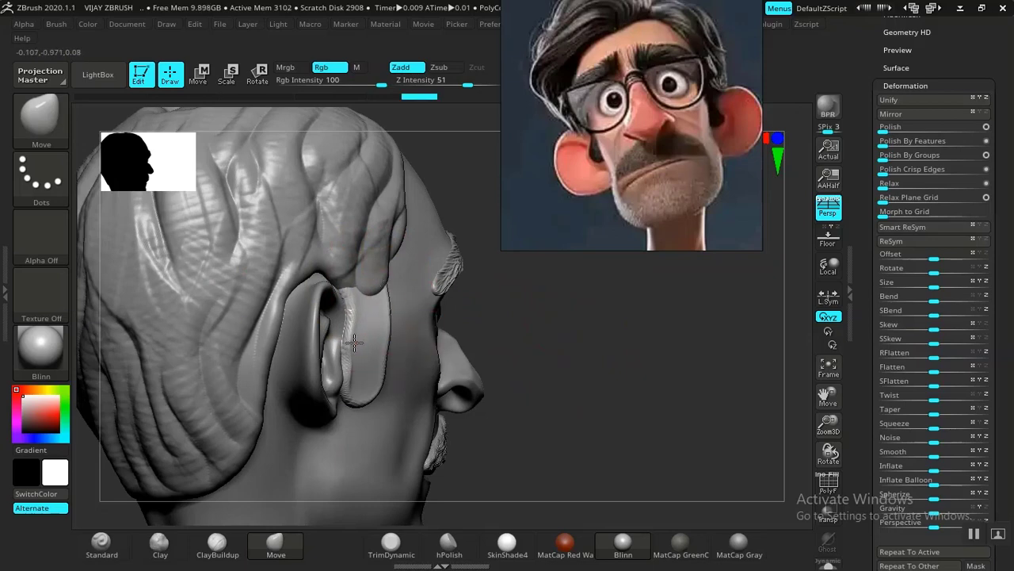
{"action": "mouse_move", "coordinate": [555, 361]}
{"action": "left_mouse_down"}
{"action": "mouse_move", "coordinate": [493, 346]}
{"action": "mouse_move", "coordinate": [306, 359]}
{"action": "left_mouse_up"}
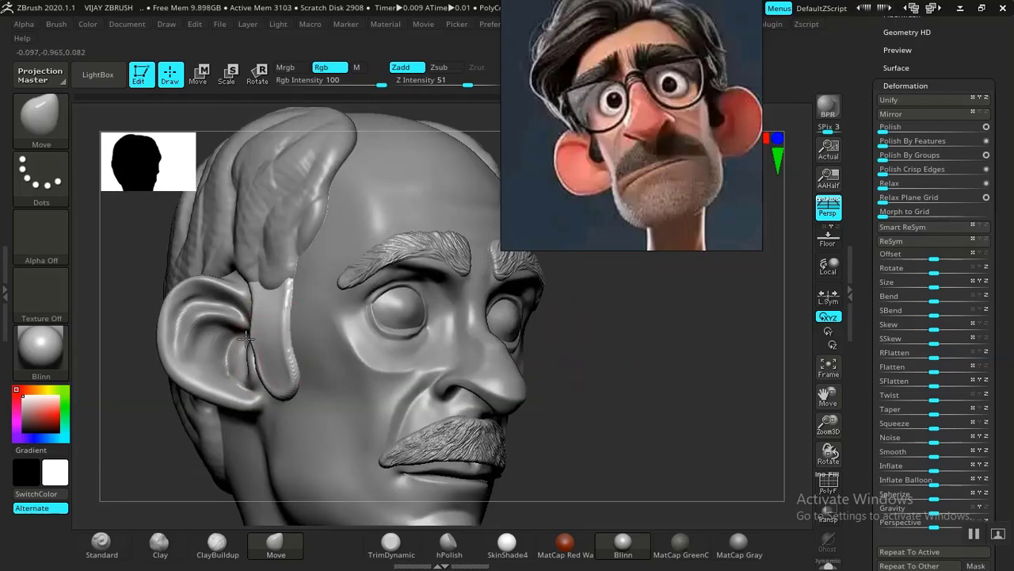
Narrow the middle of the sideburn above a rounded lower end with the Move brush at draw size 14
{"action": "left_click_drag", "start_coordinate": [572, 361], "coordinate": [642, 363]}
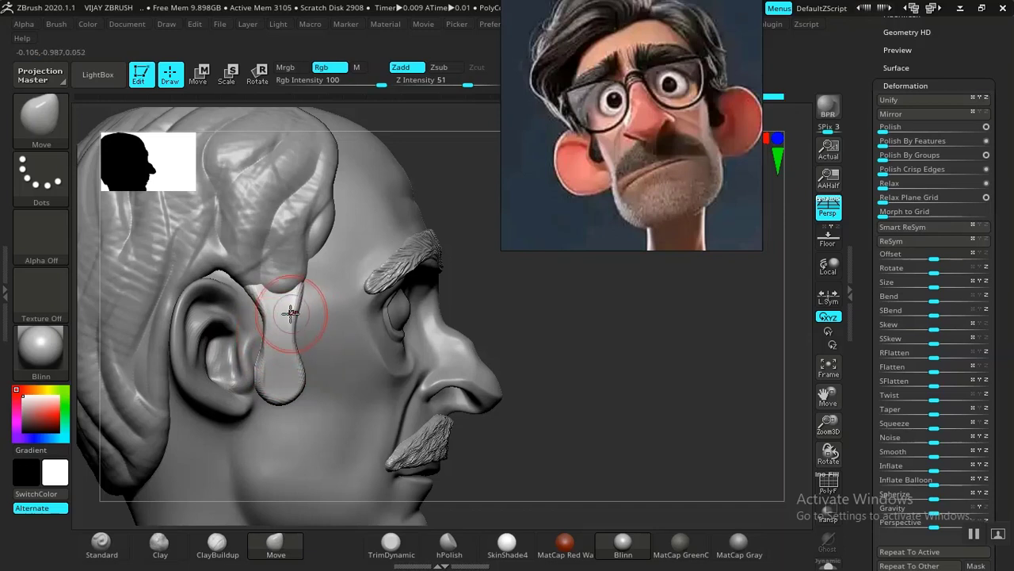
{"action": "left_click_drag", "start_coordinate": [291, 312], "coordinate": [267, 323]}
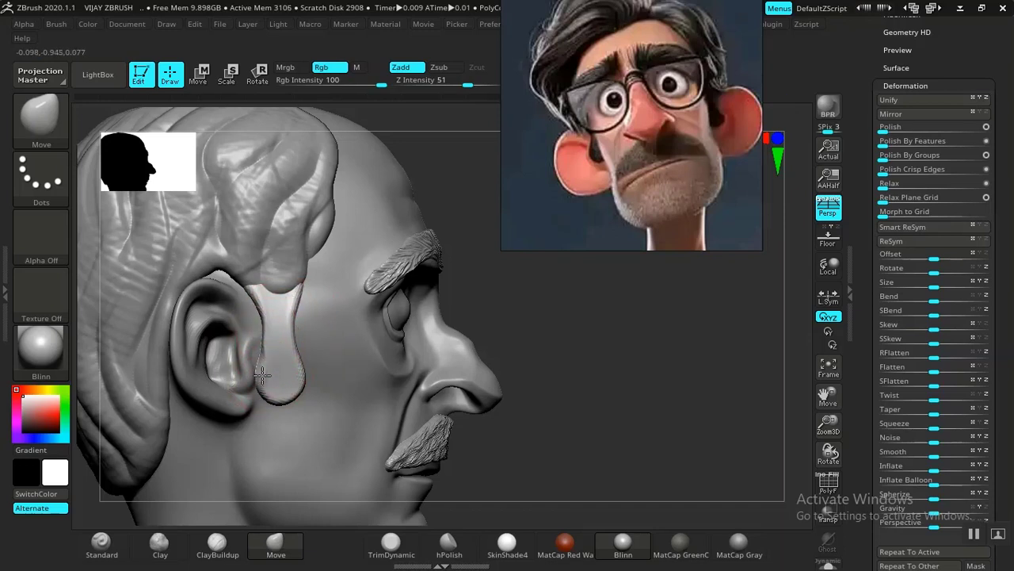
{"action": "mouse_move", "coordinate": [574, 349]}
{"action": "left_mouse_down"}
{"action": "mouse_move", "coordinate": [435, 351]}
{"action": "mouse_move", "coordinate": [471, 346]}
{"action": "left_mouse_up"}
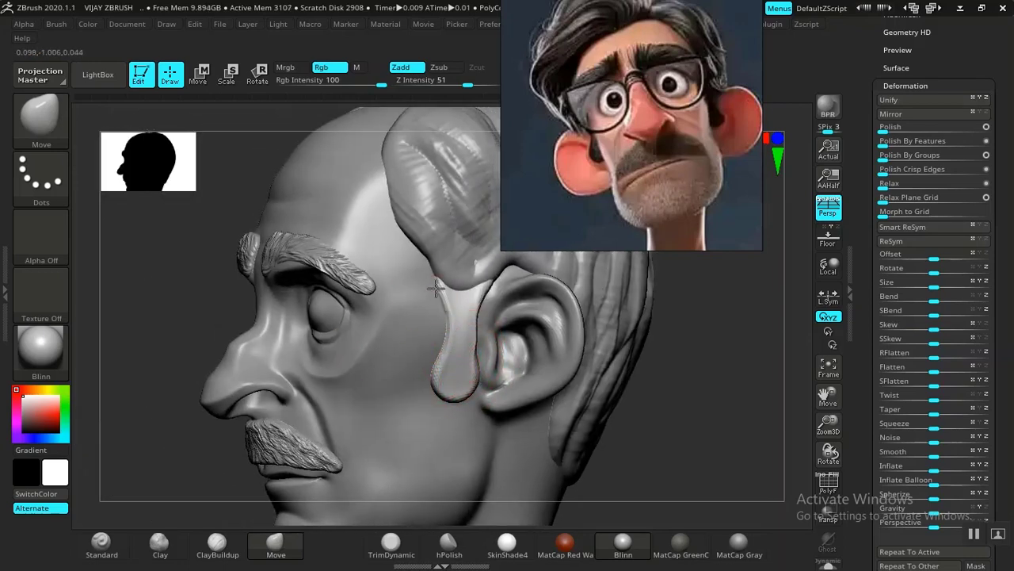
{"action": "left_click_drag", "start_coordinate": [680, 344], "coordinate": [701, 334]}
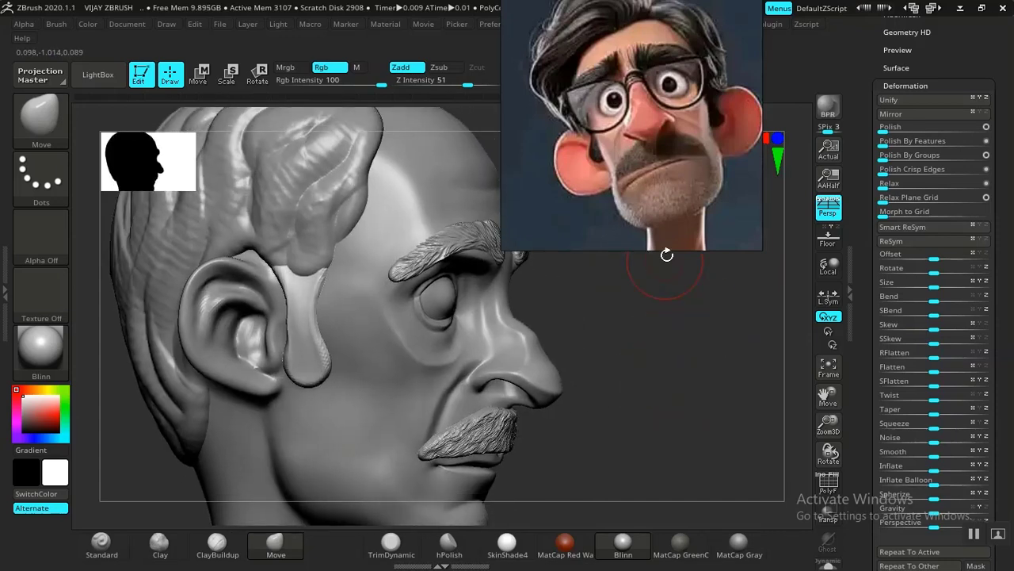
Remesh the sideburn subtool with DynaMesh at resolution 1608 and divide it once to subdivision level 2
{"action": "left_click_drag", "start_coordinate": [673, 185], "coordinate": [813, 10]}
{"action": "left_click_drag", "start_coordinate": [837, 68], "coordinate": [691, 66]}
{"action": "left_click_drag", "start_coordinate": [860, 184], "coordinate": [860, 299]}
{"action": "left_click", "coordinate": [897, 234]}
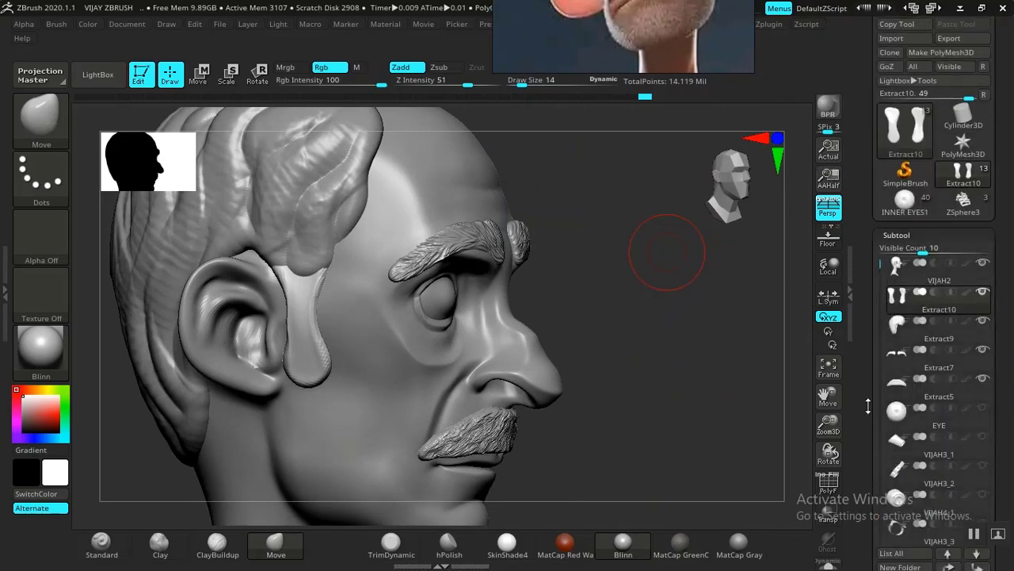
{"action": "left_click_drag", "start_coordinate": [868, 396], "coordinate": [865, 327]}
{"action": "left_click_drag", "start_coordinate": [864, 375], "coordinate": [867, 314]}
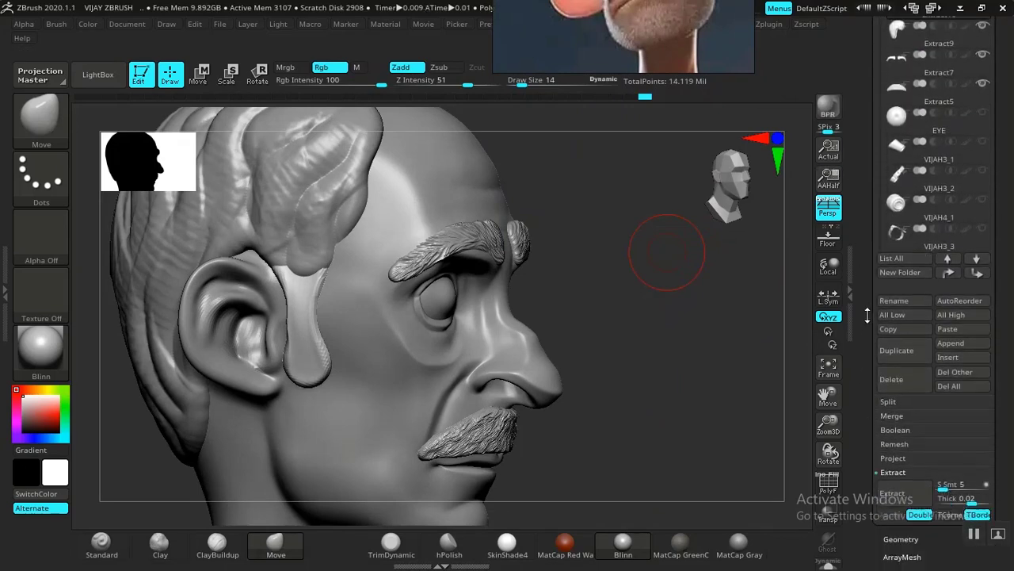
{"action": "left_click_drag", "start_coordinate": [870, 402], "coordinate": [864, 305]}
{"action": "left_click", "coordinate": [901, 325]}
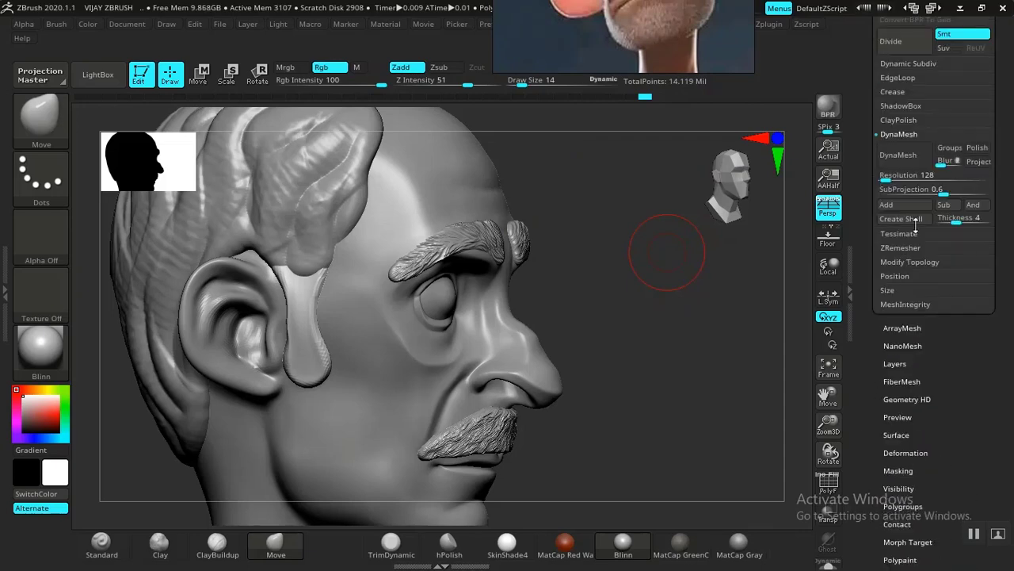
{"action": "left_click", "coordinate": [924, 180]}
{"action": "left_click_drag", "start_coordinate": [925, 180], "coordinate": [922, 180]}
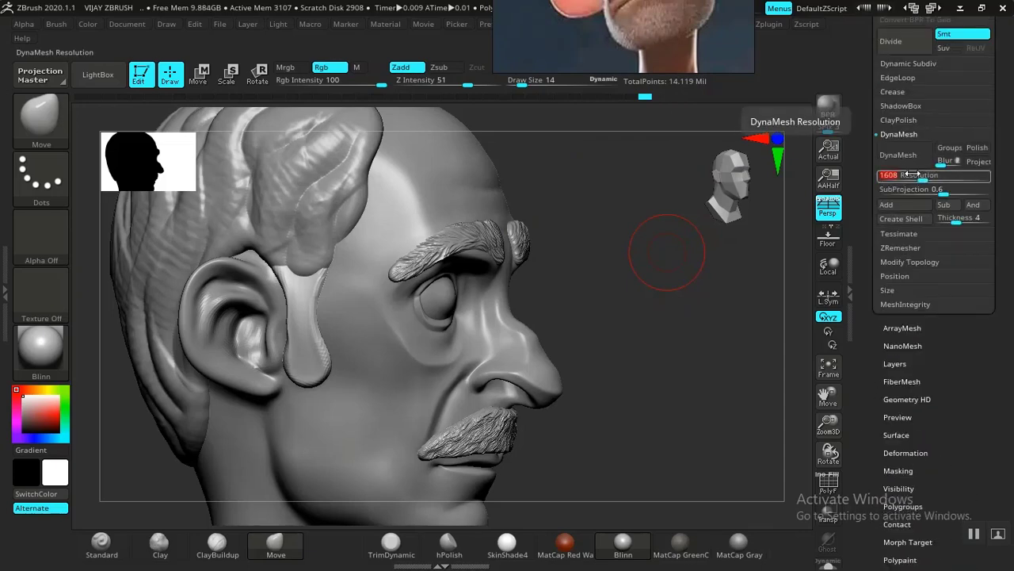
{"action": "left_click", "coordinate": [898, 155]}
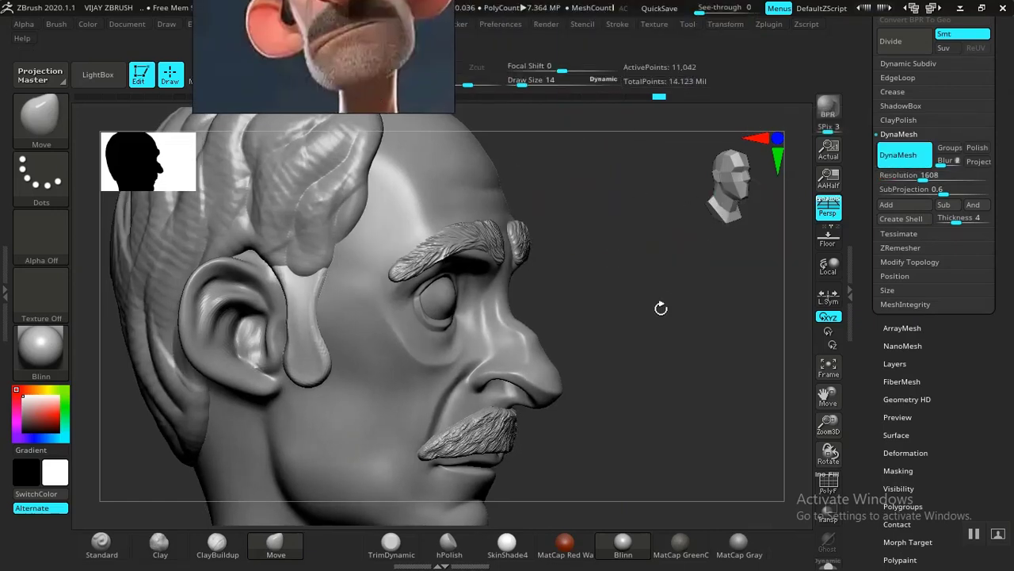
{"action": "scroll", "coordinate": [896, 185], "scroll_direction": "up", "scroll_amount": 3}
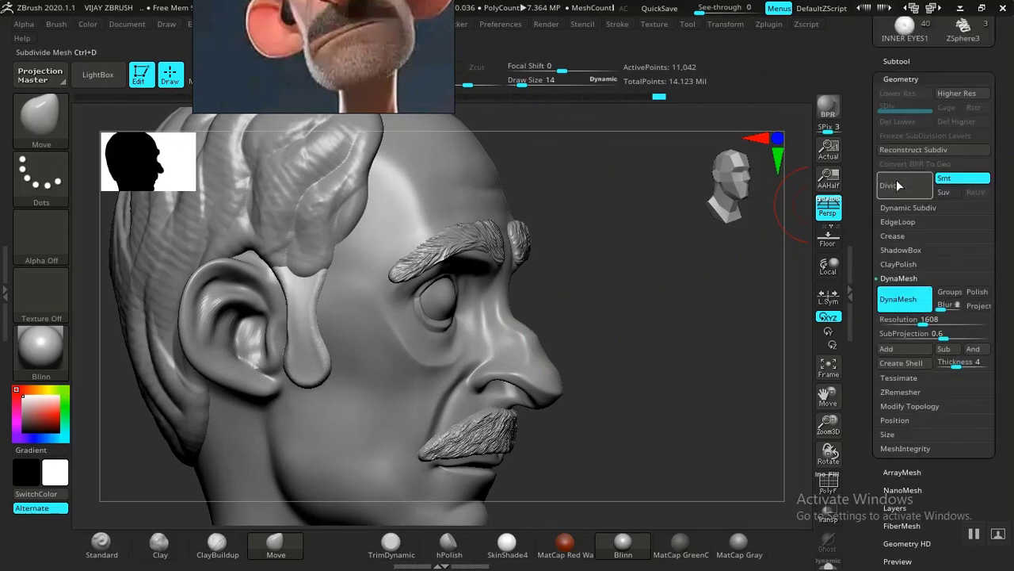
{"action": "left_click", "coordinate": [897, 185]}
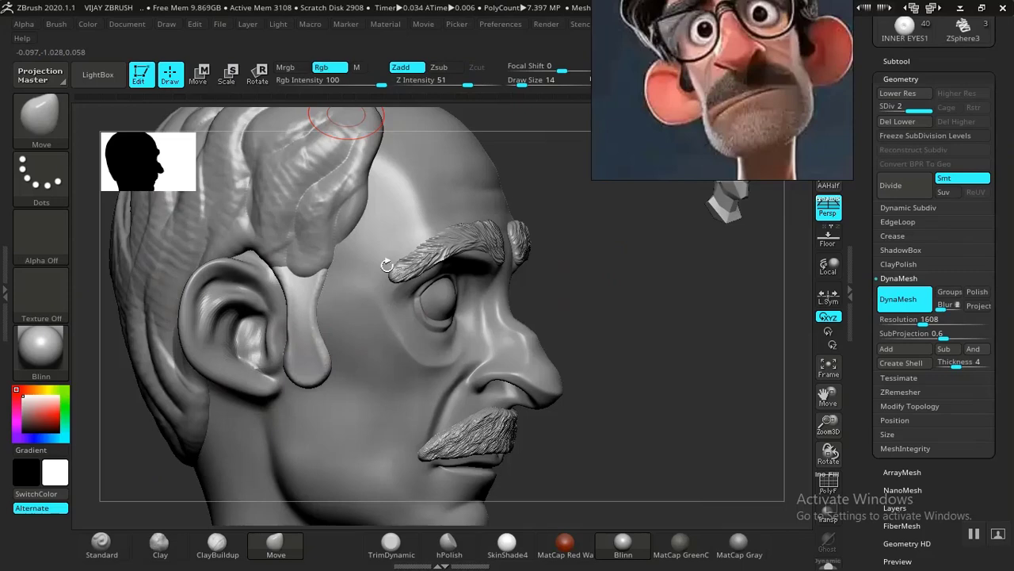
Carve hair strands down the sideburn with the ZBGs_Long_Hair_sculpting brush at draw size 14 and Z intensity 87
{"action": "mouse_move", "coordinate": [489, 251]}
{"action": "right_mouse_down"}
{"action": "mouse_move", "coordinate": [589, 253]}
{"action": "mouse_move", "coordinate": [564, 278]}
{"action": "right_mouse_up"}
{"action": "key", "text": "b"}
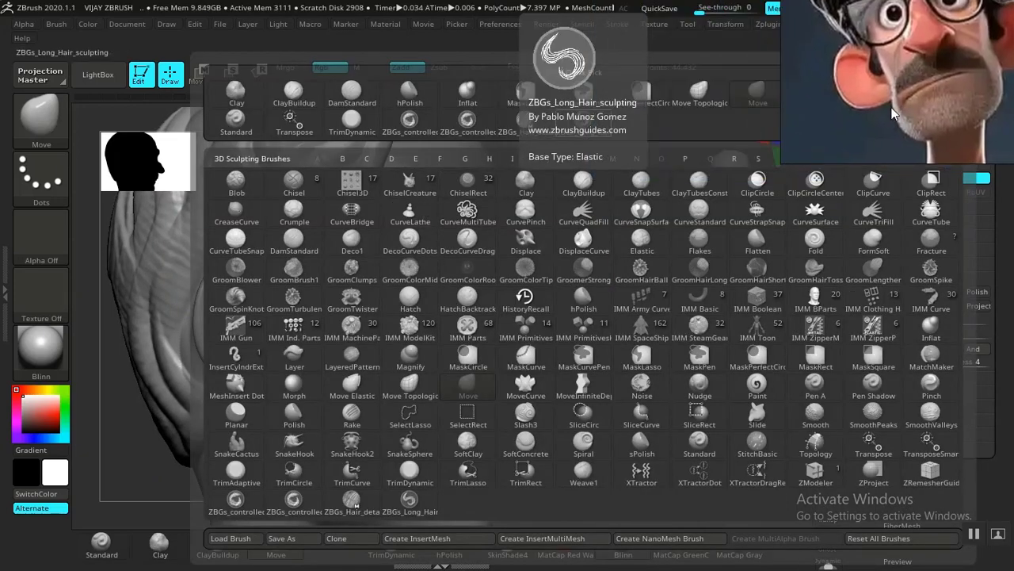
{"action": "left_click", "coordinate": [518, 125]}
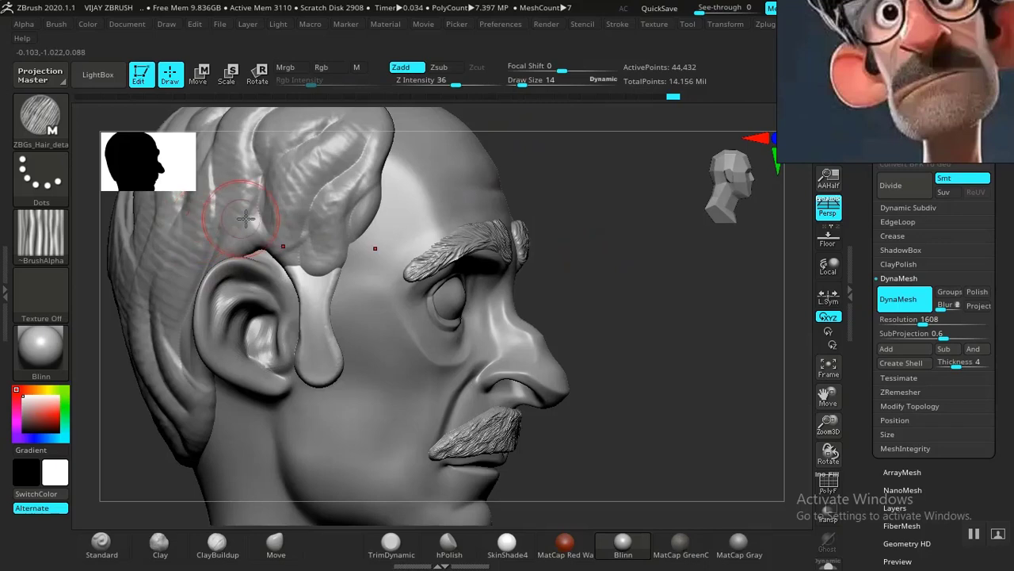
{"action": "key", "text": "b"}
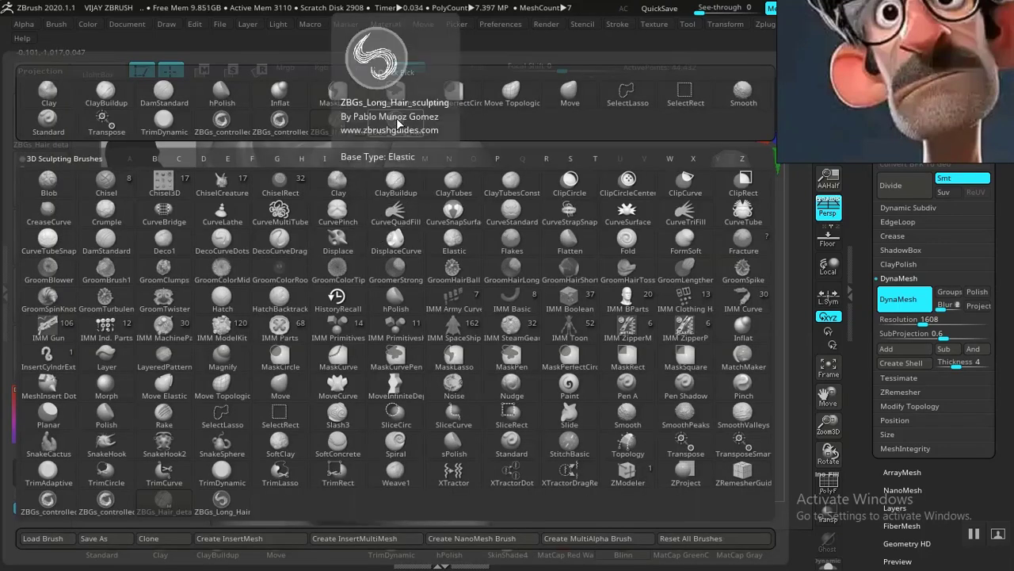
{"action": "left_click", "coordinate": [425, 113]}
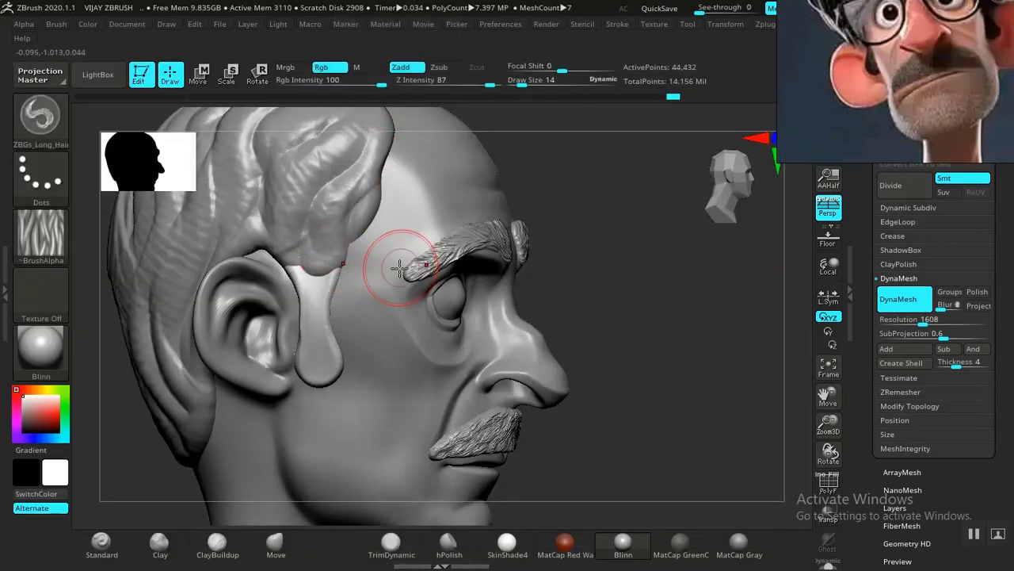
{"action": "left_click_drag", "start_coordinate": [333, 268], "coordinate": [304, 306]}
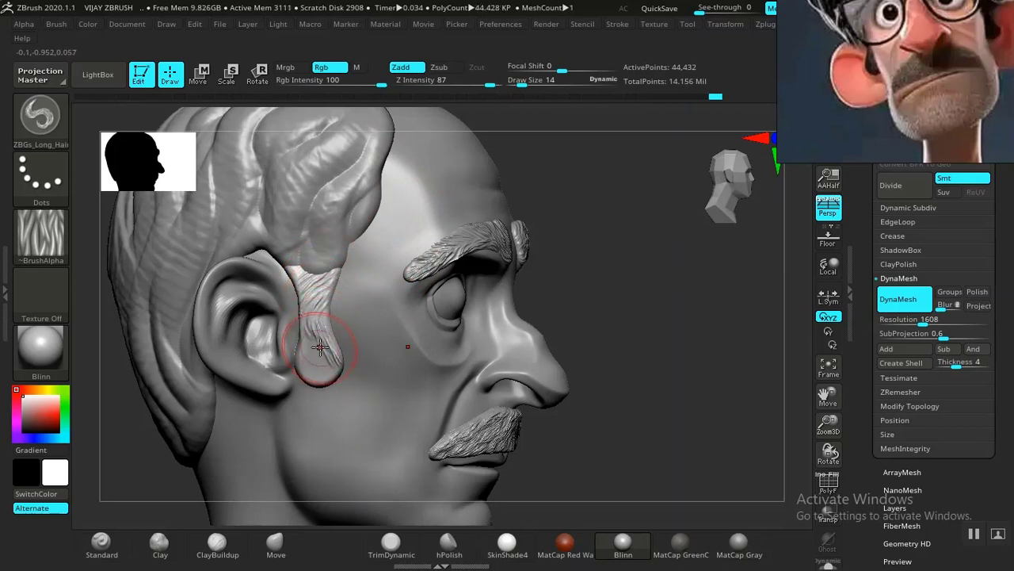
Undo the last strand strokes and rework the sideburn's rounded lower end with smoothing and curved hair strands
{"action": "key", "text": "ctrl+z"}
{"action": "key", "text": "ctrl+z"}
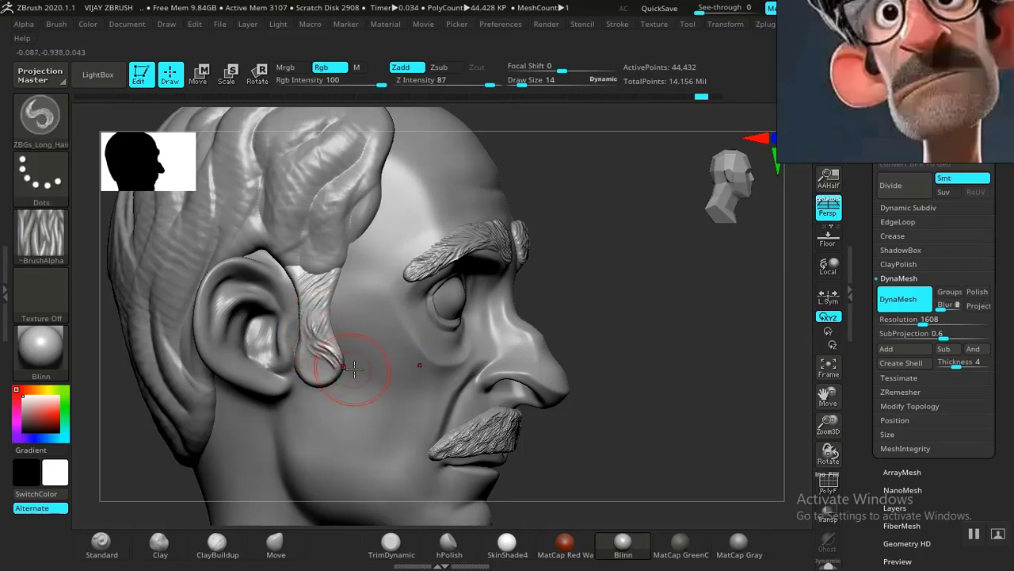
{"action": "left_click_drag", "start_coordinate": [328, 340], "coordinate": [325, 328], "text": "shift"}
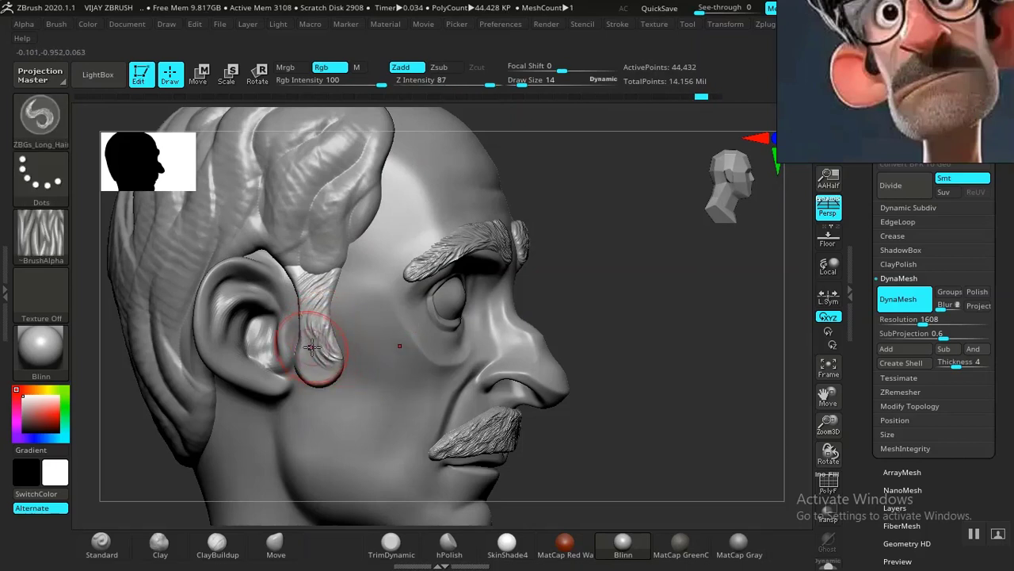
{"action": "left_click_drag", "start_coordinate": [316, 366], "coordinate": [310, 344]}
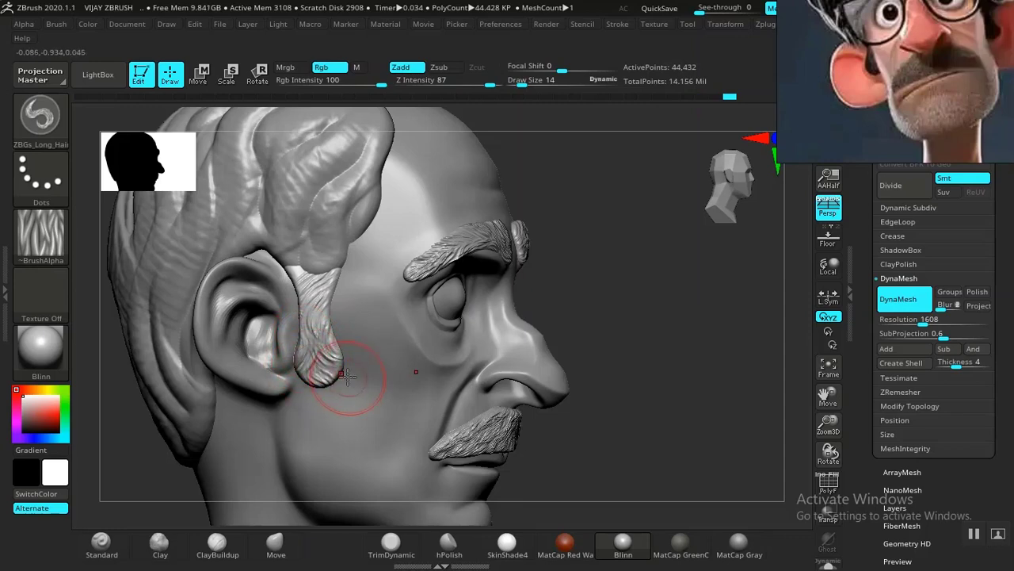
{"action": "left_click_drag", "start_coordinate": [354, 384], "coordinate": [360, 324]}
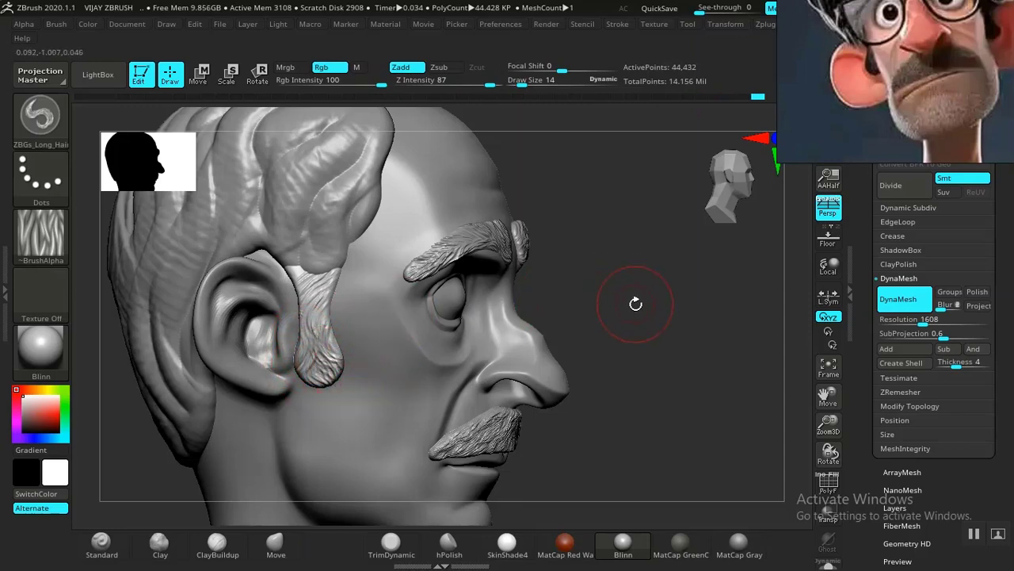
Carve finer hair strands over the middle and rounded lower end of the sideburn at draw size 8
{"action": "mouse_move", "coordinate": [635, 304]}
{"action": "left_mouse_down"}
{"action": "mouse_move", "coordinate": [607, 310]}
{"action": "mouse_move", "coordinate": [639, 287]}
{"action": "mouse_move", "coordinate": [644, 332]}
{"action": "mouse_move", "coordinate": [594, 243]}
{"action": "mouse_move", "coordinate": [636, 331]}
{"action": "mouse_move", "coordinate": [632, 442]}
{"action": "left_mouse_up"}
{"action": "mouse_move", "coordinate": [661, 175]}
{"action": "left_mouse_down", "text": "alt"}
{"action": "mouse_move", "coordinate": [679, 290]}
{"action": "mouse_move", "coordinate": [727, 330]}
{"action": "left_mouse_up", "text": "alt"}
{"action": "left_click_drag", "start_coordinate": [208, 319], "coordinate": [277, 479]}
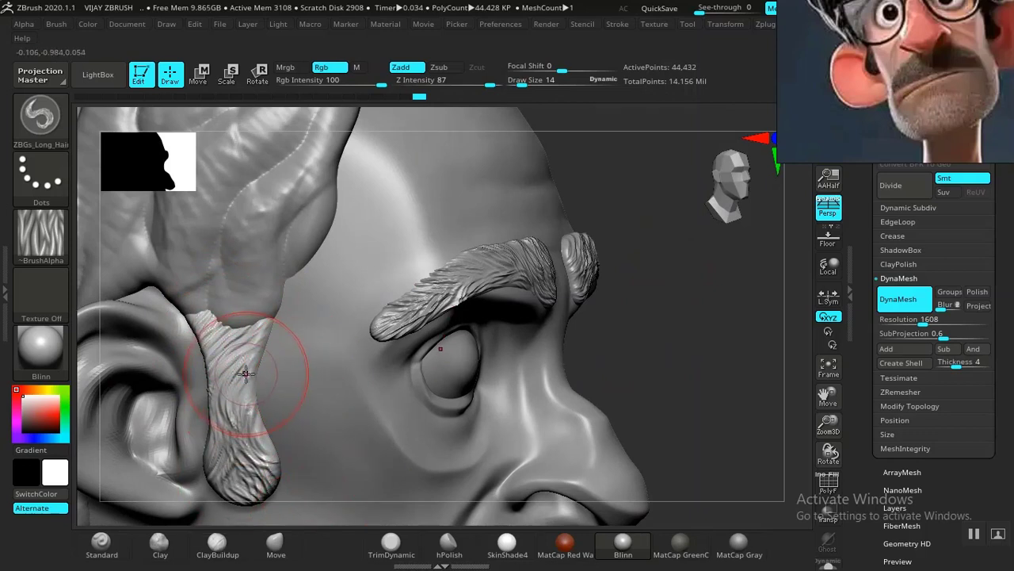
{"action": "key", "text": "bracketleft"}
{"action": "key", "text": "bracketleft"}
{"action": "left_click_drag", "start_coordinate": [242, 350], "coordinate": [237, 366]}
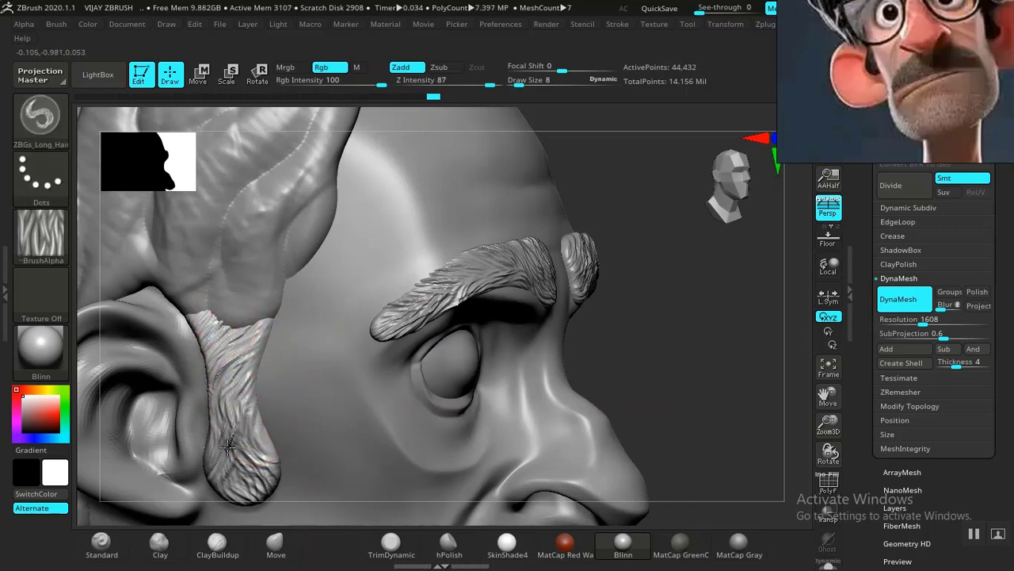
{"action": "left_click_drag", "start_coordinate": [228, 448], "coordinate": [245, 399]}
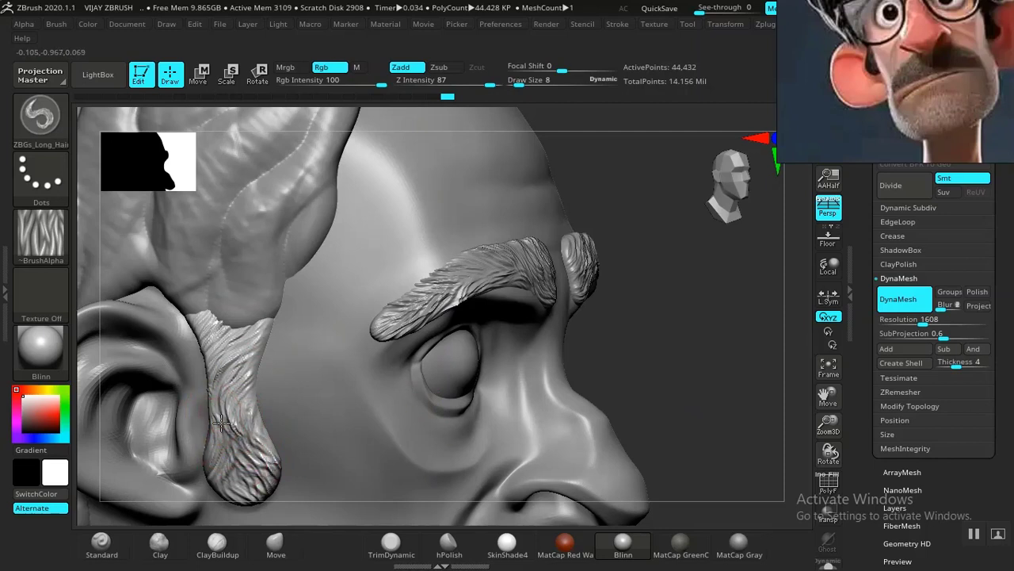
{"action": "left_click_drag", "start_coordinate": [221, 423], "coordinate": [208, 477]}
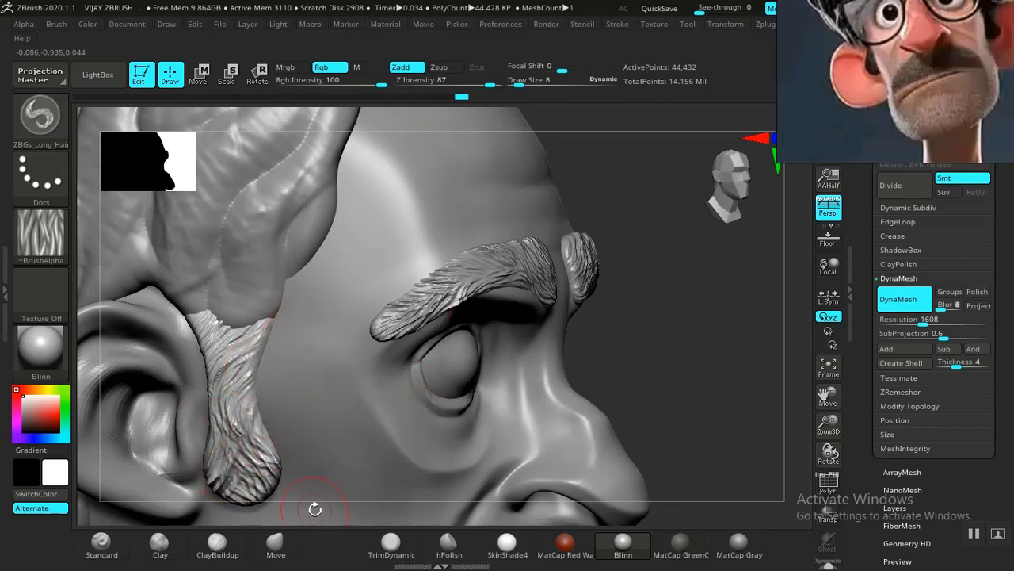
Cut thin grooves between the sideburn's strands with the DamStandard brush at draw size 8 and Z intensity 33
{"action": "key", "text": "b"}
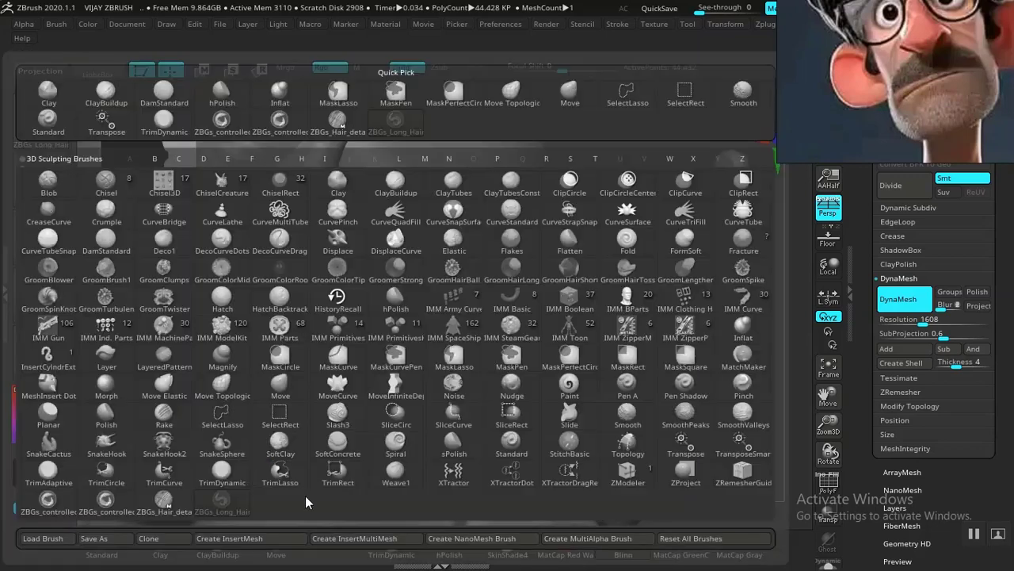
{"action": "left_click", "coordinate": [120, 239]}
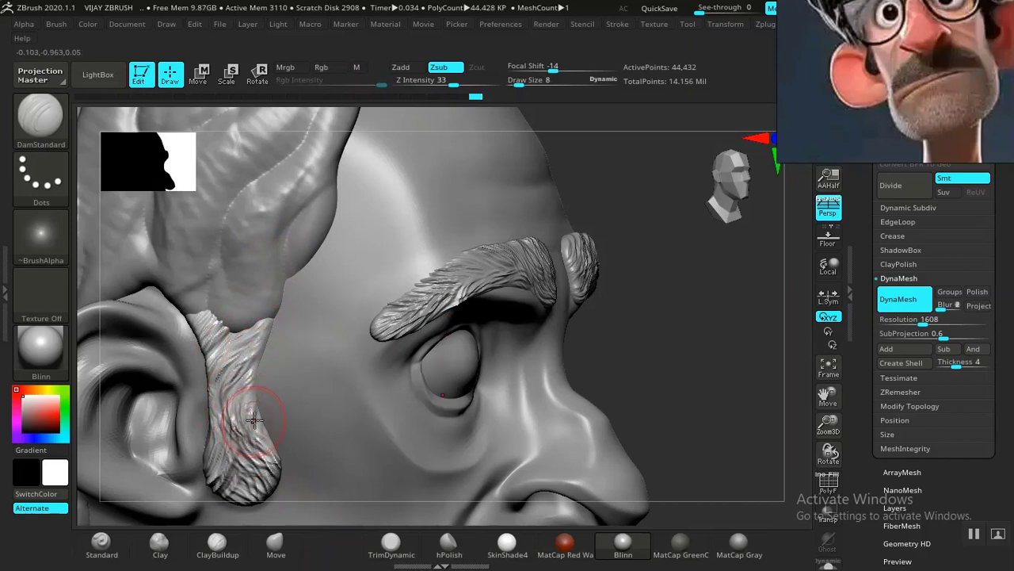
{"action": "left_click_drag", "start_coordinate": [266, 495], "coordinate": [220, 425]}
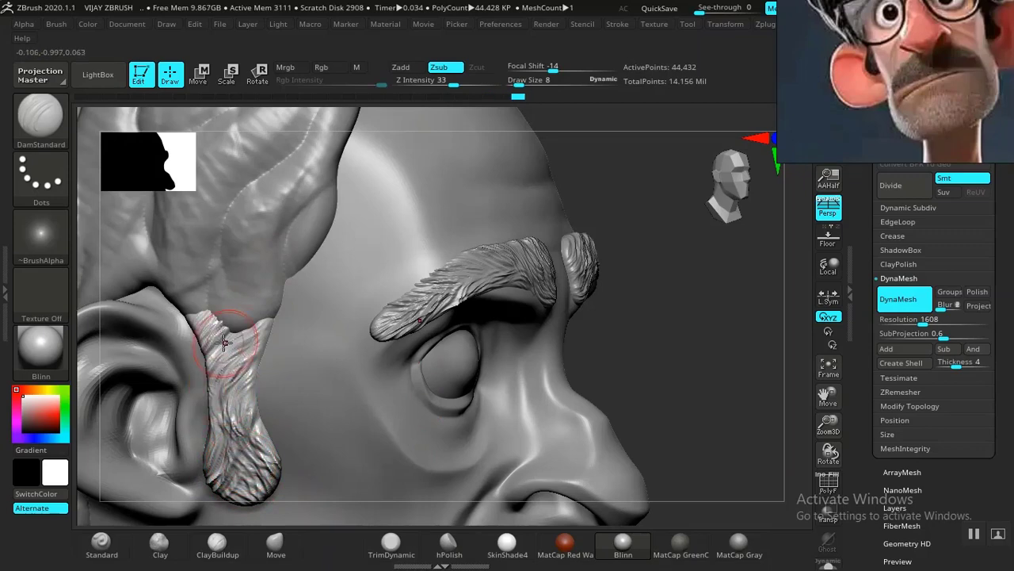
{"action": "left_click_drag", "start_coordinate": [263, 325], "coordinate": [261, 357]}
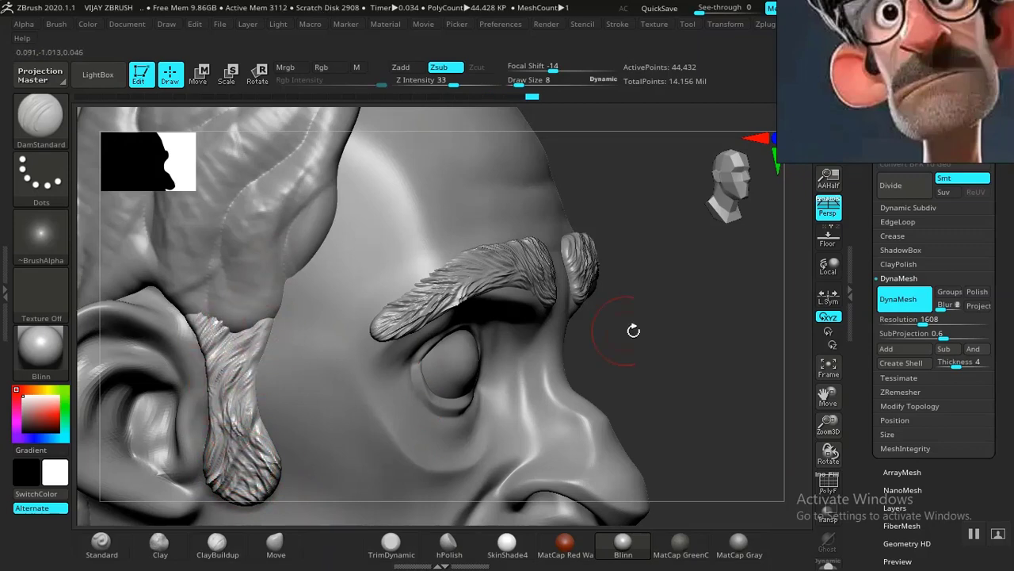
Make the Extract9 hair subtool active and set up the ZBGs_Long_Hair sculpting brush at draw size 14
{"action": "left_click_drag", "start_coordinate": [633, 331], "coordinate": [541, 385]}
{"action": "left_click_drag", "start_coordinate": [686, 328], "coordinate": [546, 274], "text": "alt"}
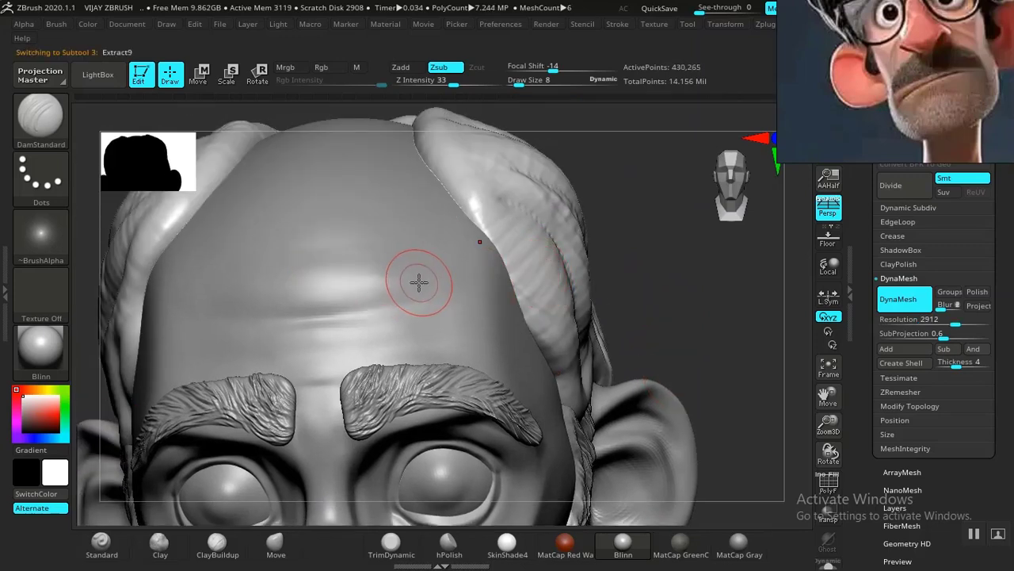
{"action": "key", "text": "c"}
{"action": "key", "text": "c"}
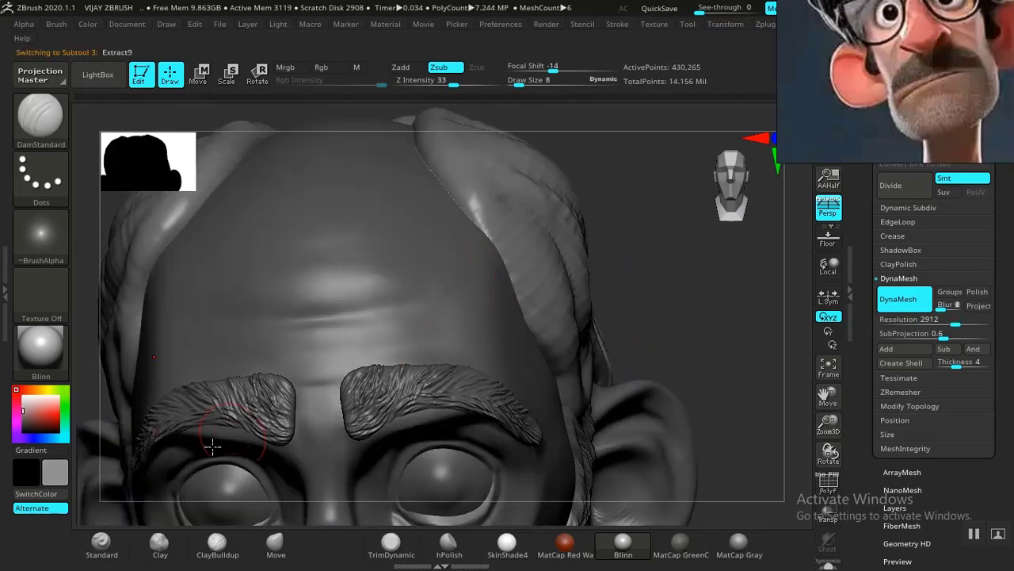
{"action": "key", "text": "c"}
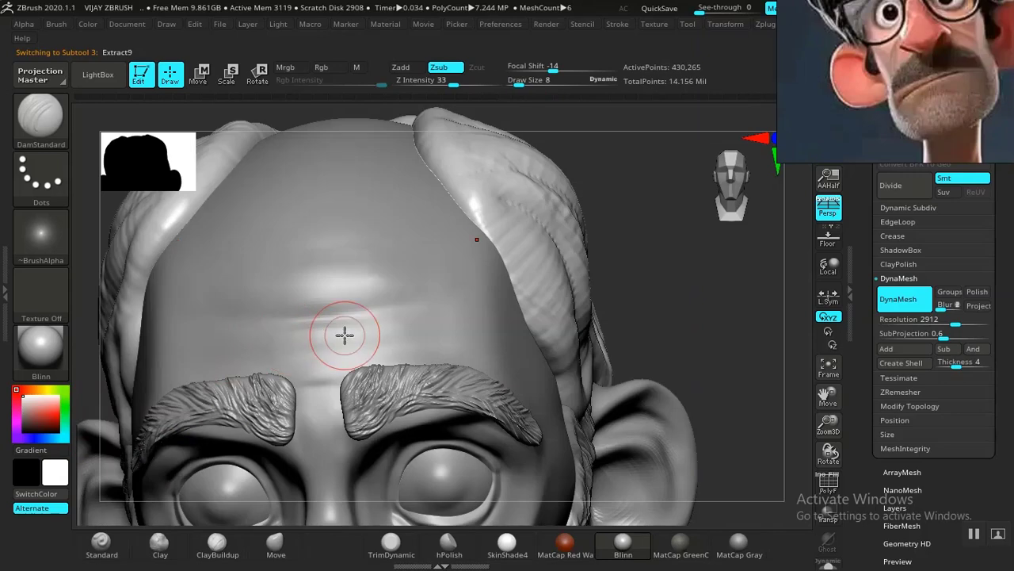
{"action": "key", "text": "b"}
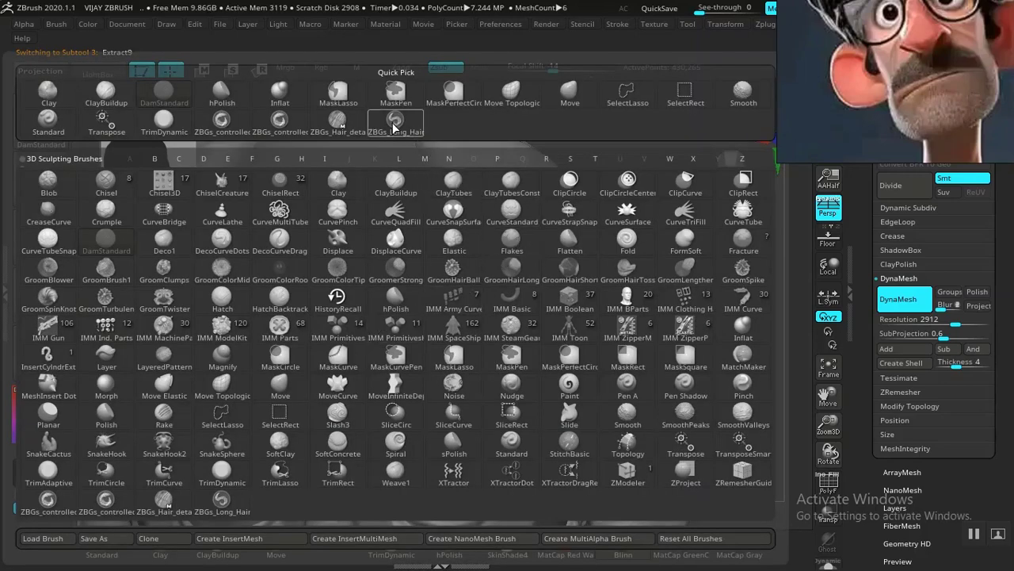
{"action": "left_click", "coordinate": [390, 125]}
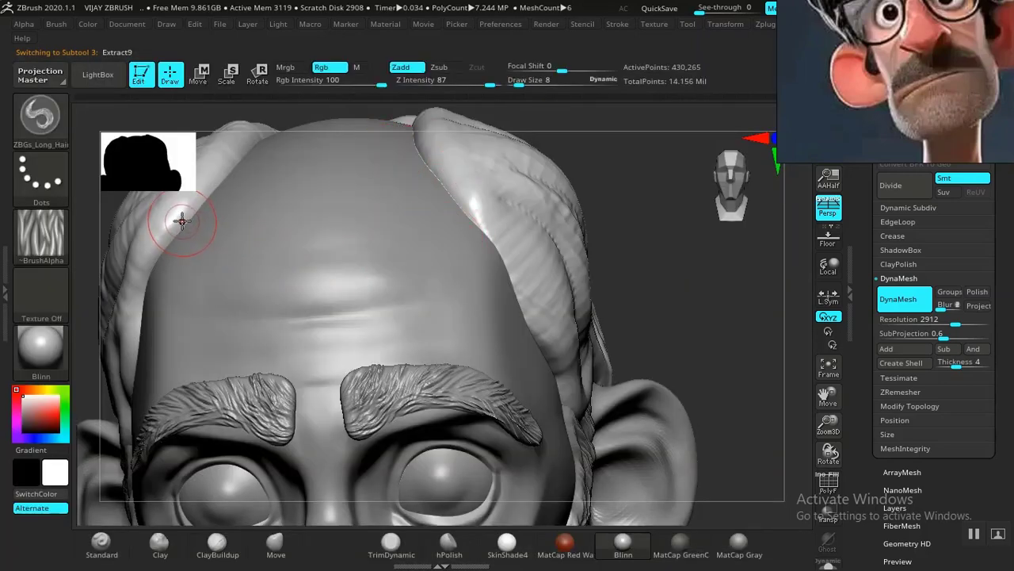
{"action": "left_click_drag", "start_coordinate": [657, 324], "coordinate": [482, 277]}
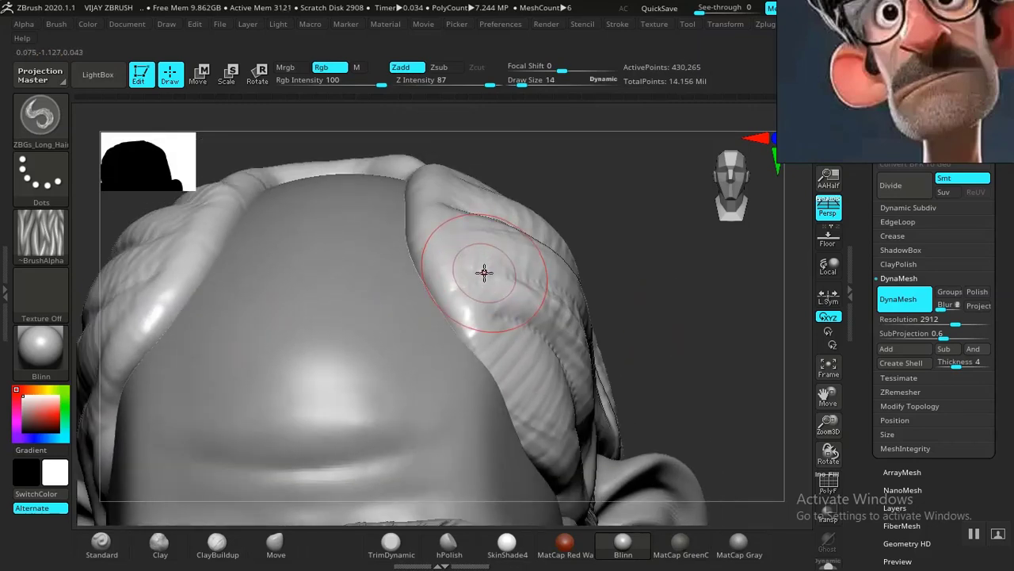
{"action": "key", "text": "bracketright"}
Try carving strands down the front edge of the side hair at Z intensity 87
{"action": "left_click_drag", "start_coordinate": [672, 332], "coordinate": [686, 294]}
{"action": "mouse_move", "coordinate": [215, 341]}
{"action": "left_mouse_down"}
{"action": "mouse_move", "coordinate": [143, 326]}
{"action": "mouse_move", "coordinate": [421, 254]}
{"action": "left_mouse_up"}
{"action": "mouse_move", "coordinate": [441, 201]}
{"action": "left_mouse_down"}
{"action": "mouse_move", "coordinate": [452, 277]}
{"action": "mouse_move", "coordinate": [503, 333]}
{"action": "left_mouse_up"}
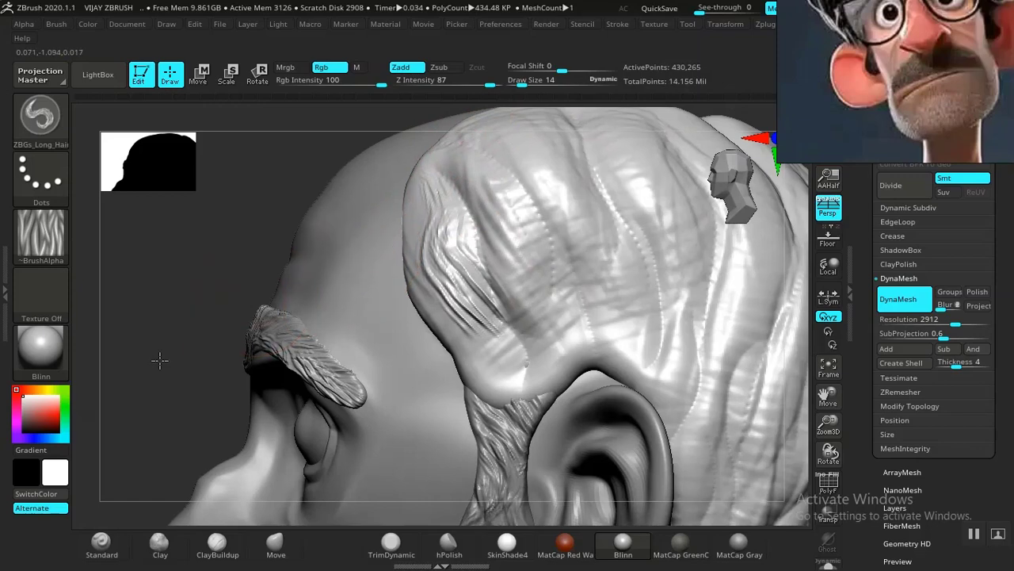
{"action": "left_click_drag", "start_coordinate": [158, 358], "coordinate": [892, 102]}
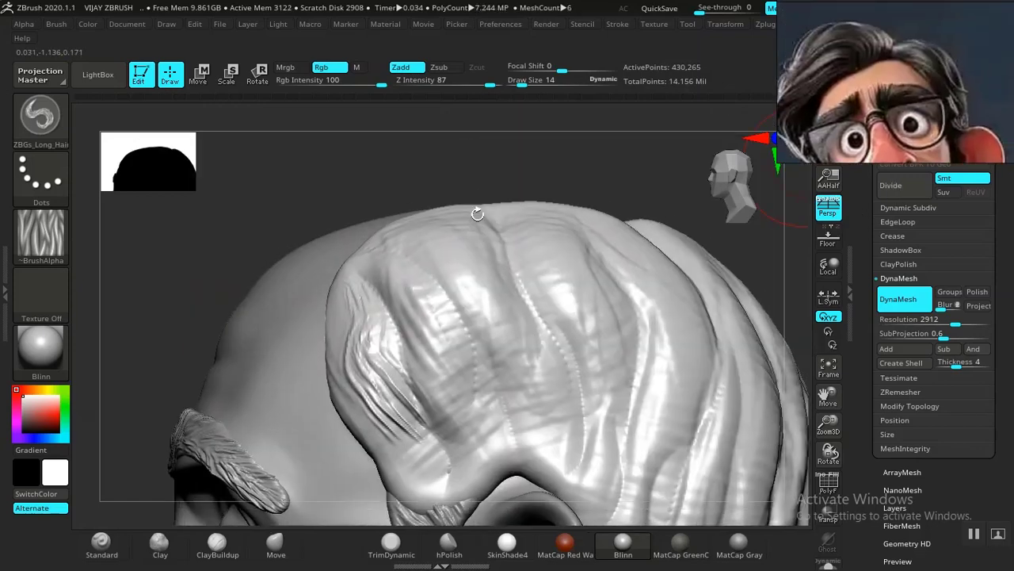
{"action": "left_click_drag", "start_coordinate": [493, 205], "coordinate": [437, 290]}
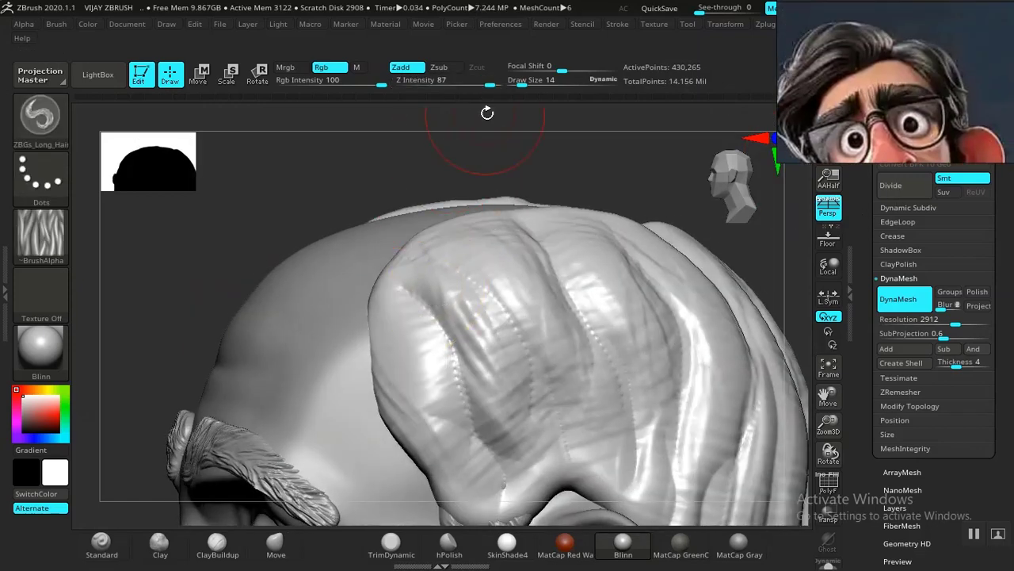
Set the Z intensity to 100 and carve wavy strands down the front and upper part of the side hair
{"action": "left_click_drag", "start_coordinate": [492, 83], "coordinate": [507, 82]}
{"action": "mouse_move", "coordinate": [412, 284]}
{"action": "left_mouse_down"}
{"action": "mouse_move", "coordinate": [433, 358]}
{"action": "mouse_move", "coordinate": [433, 422]}
{"action": "mouse_move", "coordinate": [390, 351]}
{"action": "mouse_move", "coordinate": [425, 438]}
{"action": "left_mouse_up"}
{"action": "left_click_drag", "start_coordinate": [450, 402], "coordinate": [441, 436]}
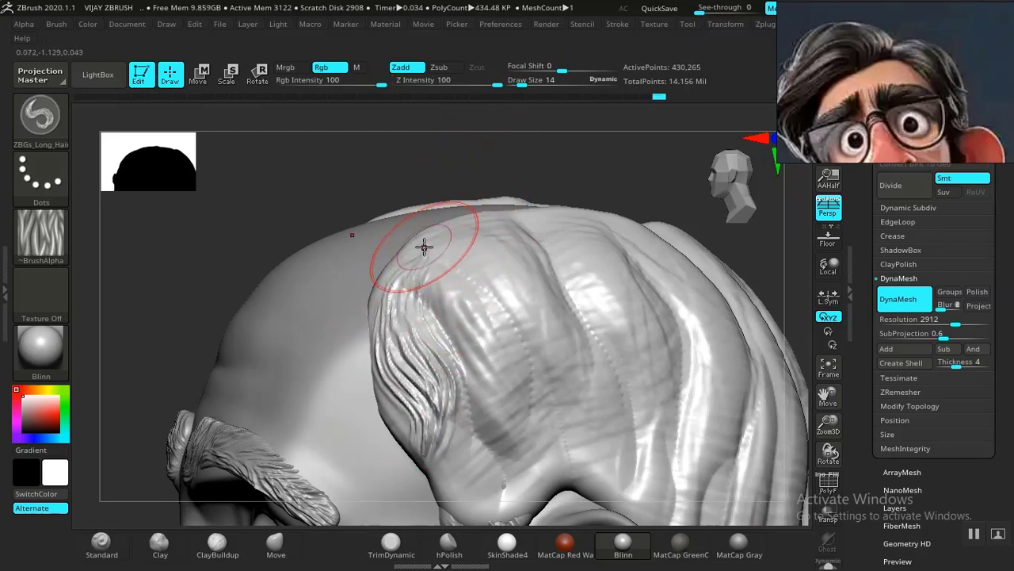
{"action": "key", "text": "ctrl+z"}
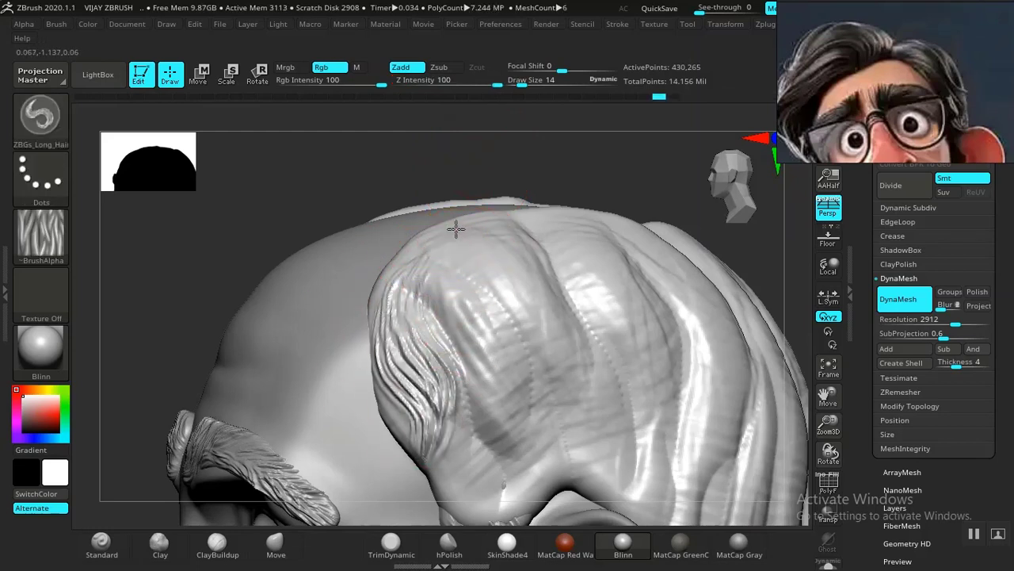
{"action": "left_click_drag", "start_coordinate": [454, 228], "coordinate": [480, 404]}
{"action": "left_click_drag", "start_coordinate": [487, 233], "coordinate": [502, 446]}
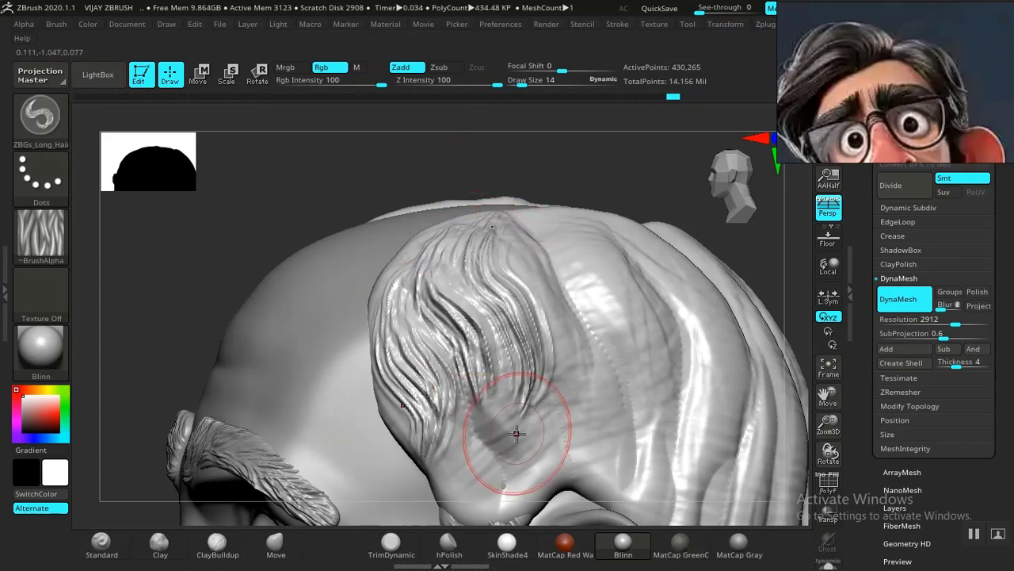
{"action": "mouse_move", "coordinate": [537, 221]}
{"action": "left_mouse_down"}
{"action": "mouse_move", "coordinate": [567, 374]}
{"action": "mouse_move", "coordinate": [557, 402]}
{"action": "left_mouse_up"}
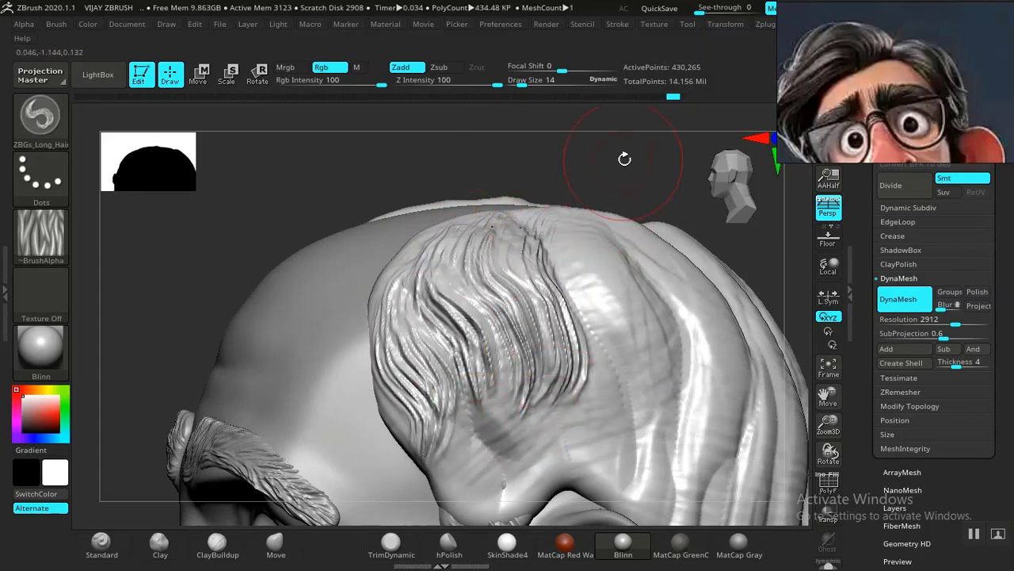
Continue the long strands backward across the upper side hair toward the crown
{"action": "left_click_drag", "start_coordinate": [624, 157], "coordinate": [516, 169]}
{"action": "left_click_drag", "start_coordinate": [400, 208], "coordinate": [428, 382]}
{"action": "left_click_drag", "start_coordinate": [442, 224], "coordinate": [456, 381]}
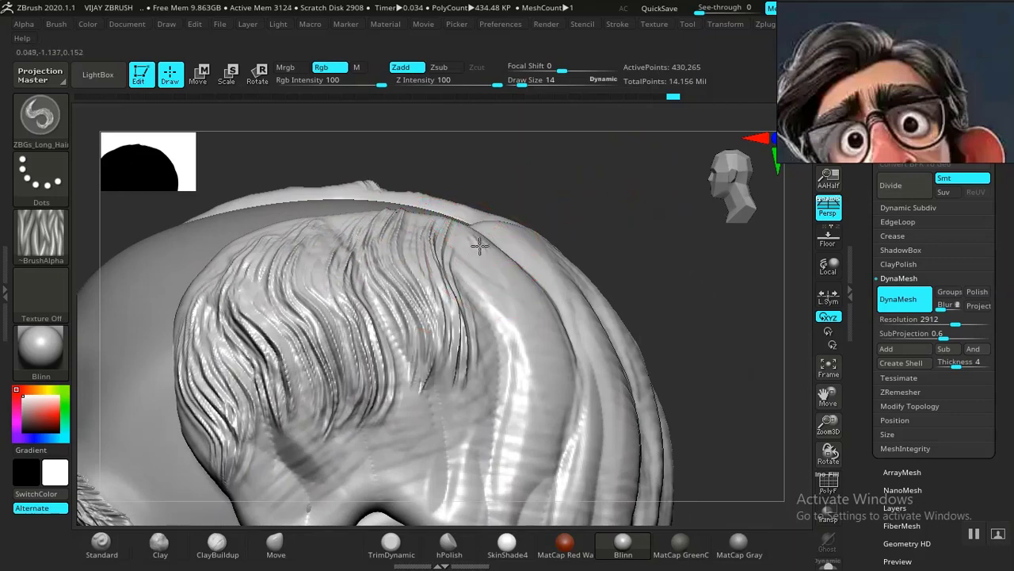
{"action": "mouse_move", "coordinate": [478, 238]}
{"action": "left_mouse_down"}
{"action": "mouse_move", "coordinate": [514, 347]}
{"action": "mouse_move", "coordinate": [555, 396]}
{"action": "left_mouse_up"}
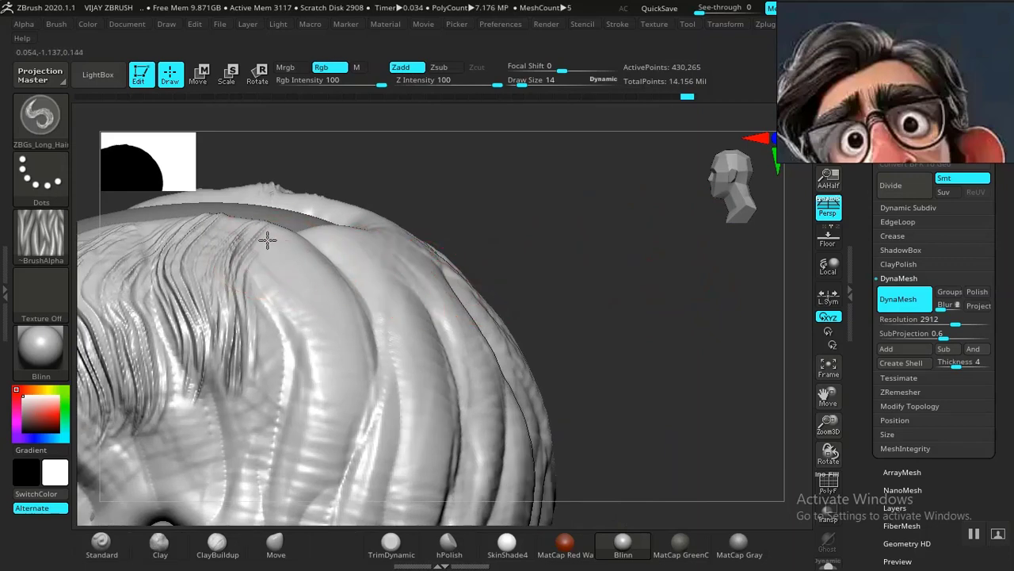
{"action": "mouse_move", "coordinate": [267, 240]}
{"action": "left_mouse_down"}
{"action": "mouse_move", "coordinate": [323, 314]}
{"action": "mouse_move", "coordinate": [360, 434]}
{"action": "left_mouse_up"}
{"action": "mouse_move", "coordinate": [259, 245]}
{"action": "left_mouse_down"}
{"action": "mouse_move", "coordinate": [280, 352]}
{"action": "mouse_move", "coordinate": [326, 416]}
{"action": "left_mouse_up"}
{"action": "left_click_drag", "start_coordinate": [261, 272], "coordinate": [278, 400]}
Undo the last strand stroke and carve strands from the temple across the hair above the ear down to its lower edge
{"action": "left_click_drag", "start_coordinate": [535, 306], "coordinate": [565, 251], "text": "alt"}
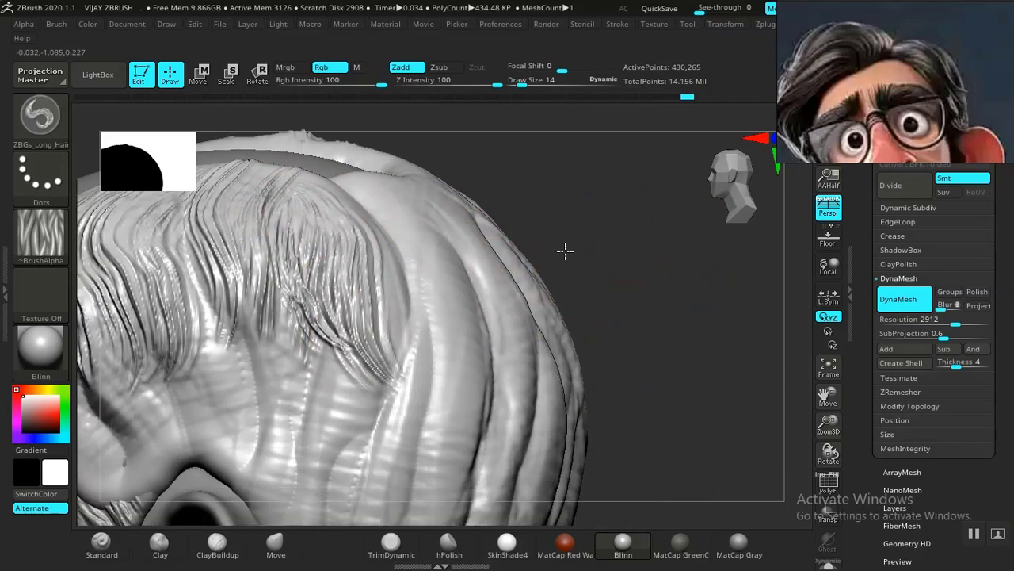
{"action": "right_click_drag", "start_coordinate": [565, 251], "coordinate": [585, 209], "text": "alt"}
{"action": "mouse_move", "coordinate": [536, 307]}
{"action": "right_mouse_down", "text": "alt"}
{"action": "mouse_move", "coordinate": [598, 275]}
{"action": "mouse_move", "coordinate": [664, 261]}
{"action": "right_mouse_up", "text": "alt"}
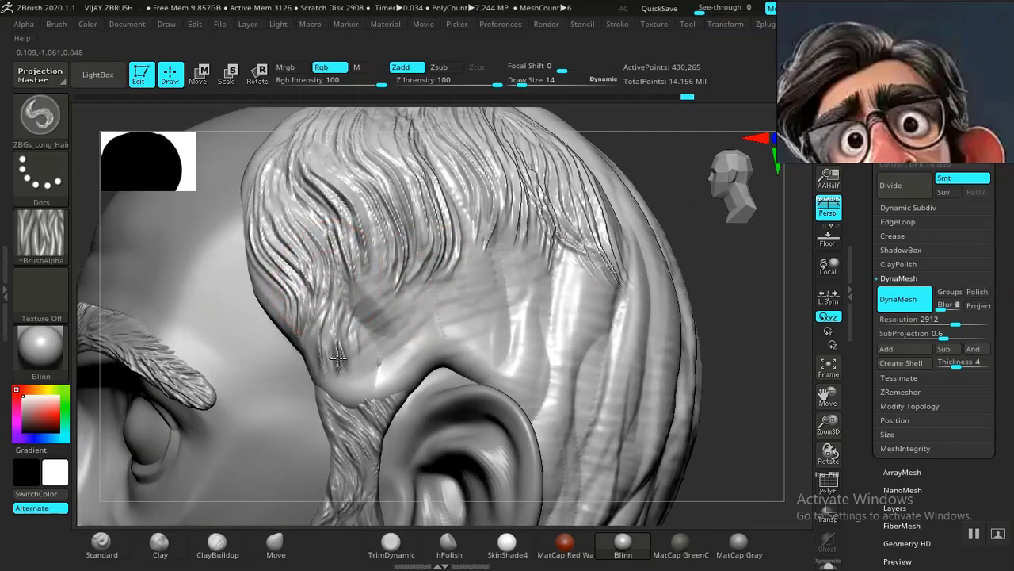
{"action": "key", "text": "ctrl+z"}
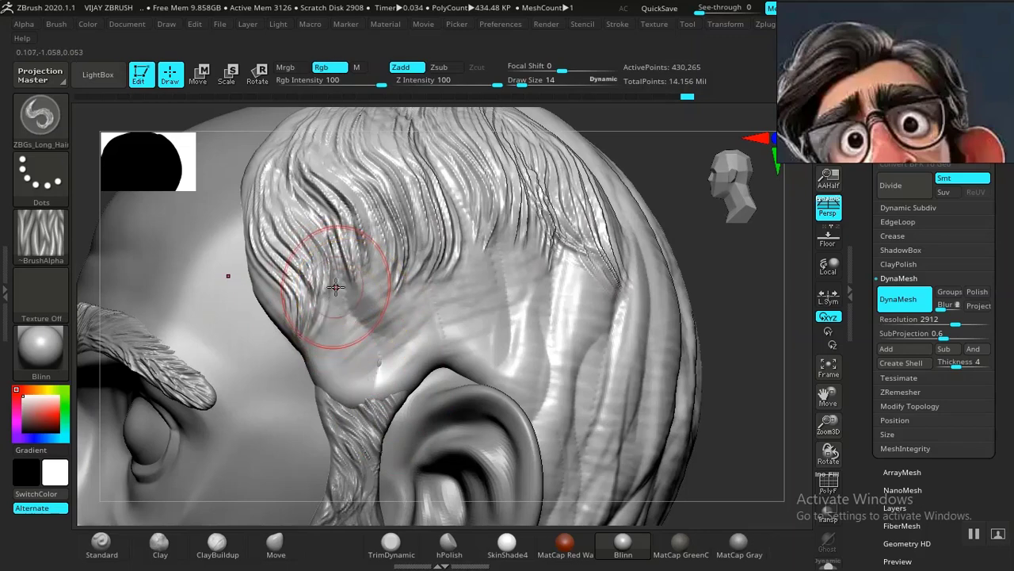
{"action": "mouse_move", "coordinate": [339, 289]}
{"action": "left_mouse_down"}
{"action": "mouse_move", "coordinate": [341, 360]}
{"action": "mouse_move", "coordinate": [353, 391]}
{"action": "mouse_move", "coordinate": [375, 318]}
{"action": "mouse_move", "coordinate": [376, 382]}
{"action": "left_mouse_up"}
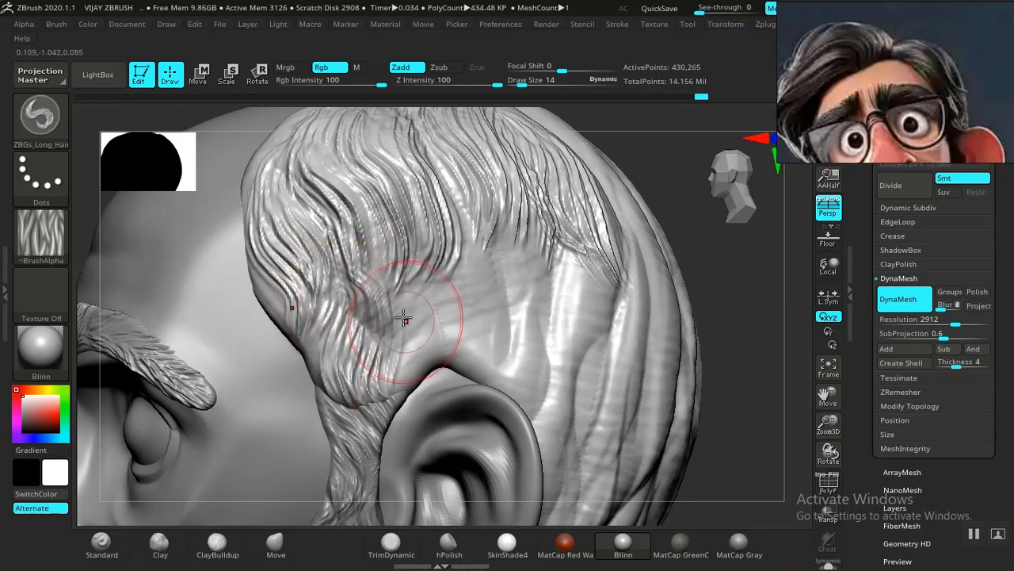
{"action": "left_click_drag", "start_coordinate": [403, 265], "coordinate": [408, 382]}
{"action": "left_click_drag", "start_coordinate": [446, 250], "coordinate": [446, 341]}
{"action": "left_click_drag", "start_coordinate": [489, 244], "coordinate": [507, 349]}
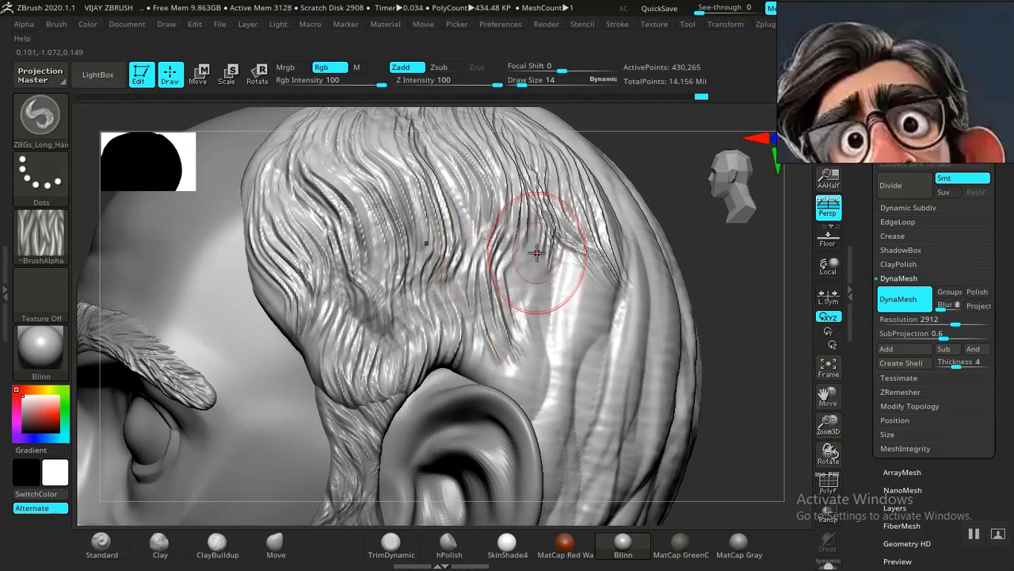
{"action": "left_click_drag", "start_coordinate": [525, 238], "coordinate": [537, 384]}
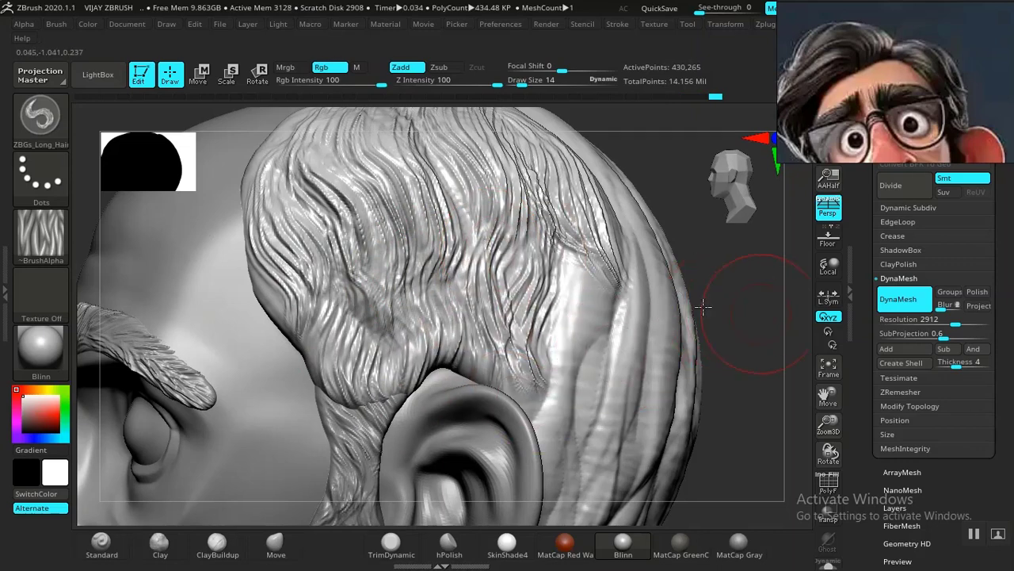
Carve flowing strands down the smooth hair clumps behind the ear
{"action": "left_click_drag", "start_coordinate": [703, 307], "coordinate": [559, 273], "text": "alt"}
{"action": "left_click_drag", "start_coordinate": [438, 226], "coordinate": [420, 385]}
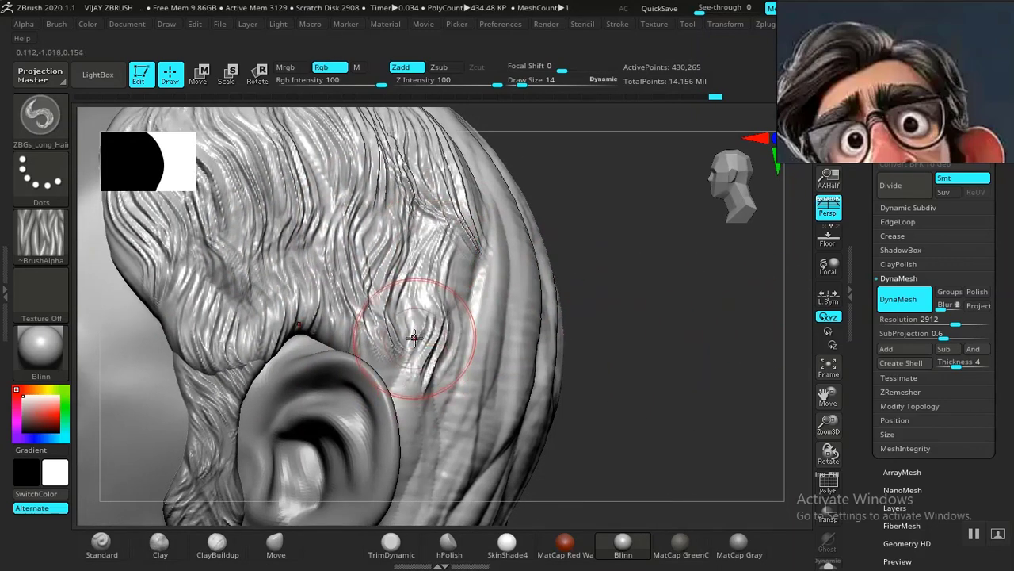
{"action": "left_click_drag", "start_coordinate": [415, 337], "coordinate": [430, 444]}
{"action": "left_click_drag", "start_coordinate": [640, 345], "coordinate": [507, 337]}
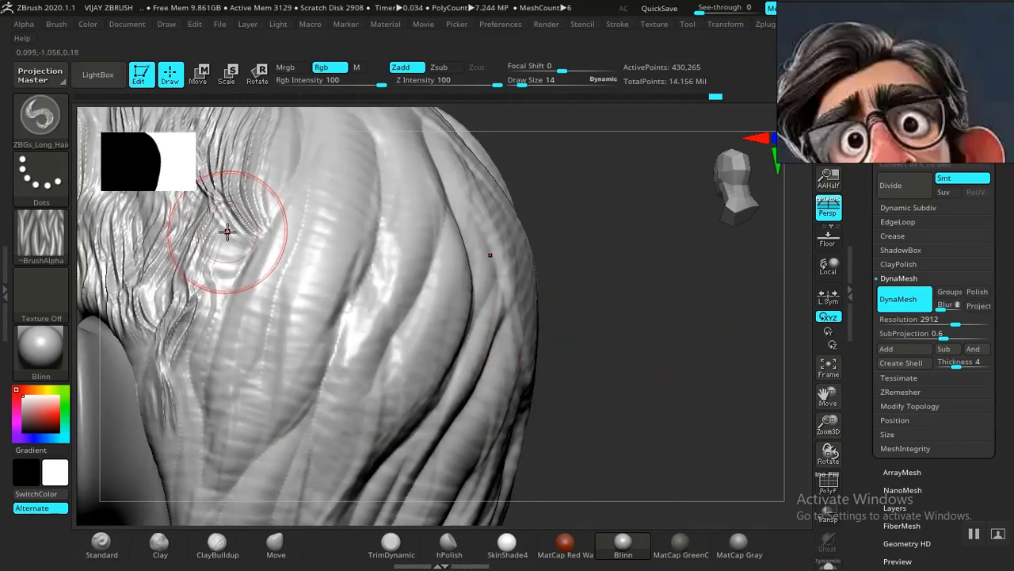
{"action": "left_click_drag", "start_coordinate": [237, 231], "coordinate": [199, 382]}
{"action": "left_click_drag", "start_coordinate": [282, 183], "coordinate": [226, 424]}
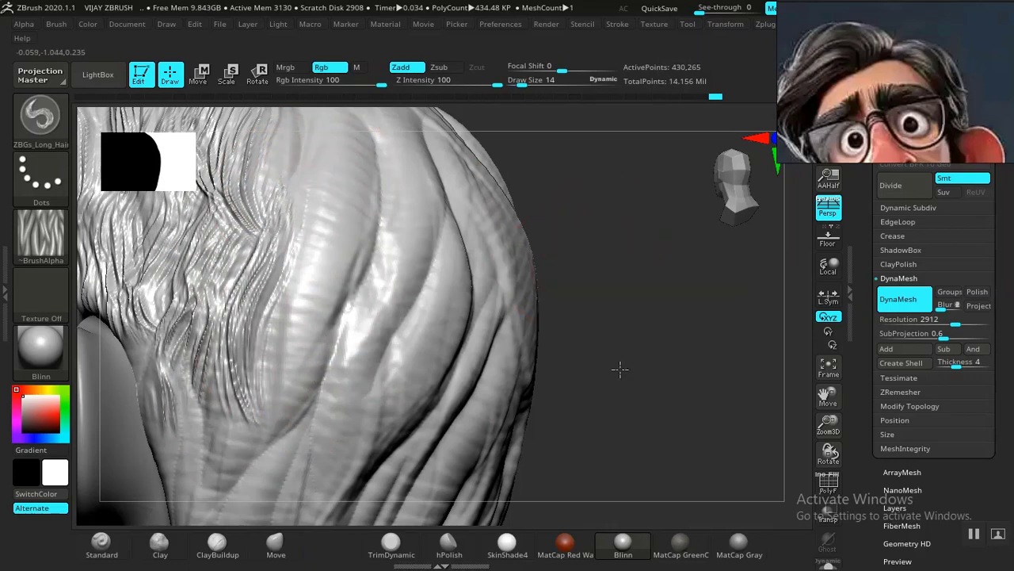
Carve strands from the crown down the upper back of the hair to its centre
{"action": "left_click_drag", "start_coordinate": [620, 369], "coordinate": [623, 520], "text": "alt"}
{"action": "mouse_move", "coordinate": [576, 288]}
{"action": "left_mouse_down"}
{"action": "mouse_move", "coordinate": [488, 283]}
{"action": "mouse_move", "coordinate": [594, 270]}
{"action": "mouse_move", "coordinate": [575, 304]}
{"action": "mouse_move", "coordinate": [666, 290]}
{"action": "mouse_move", "coordinate": [658, 331]}
{"action": "mouse_move", "coordinate": [528, 313]}
{"action": "mouse_move", "coordinate": [382, 238]}
{"action": "left_mouse_up"}
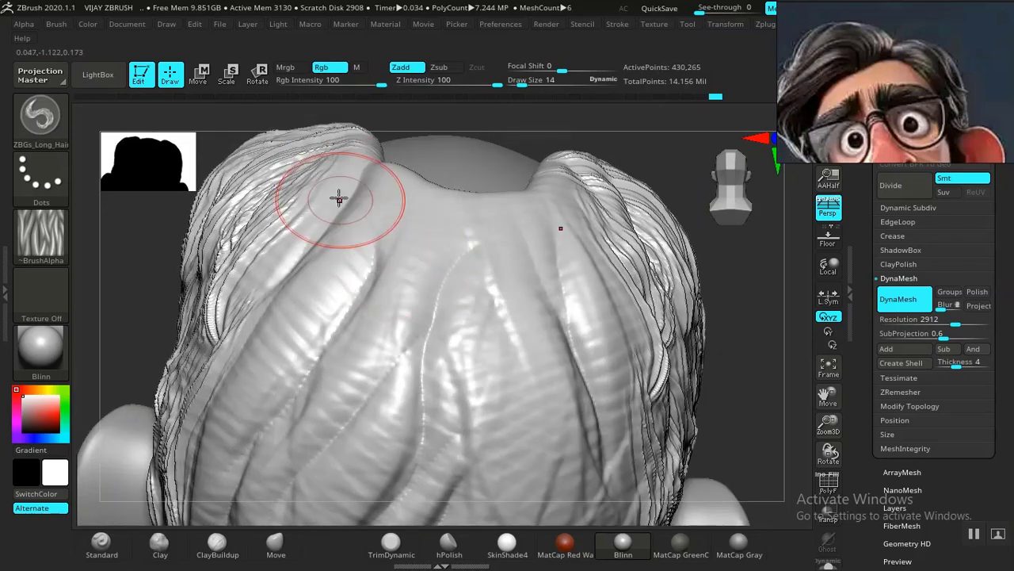
{"action": "left_click_drag", "start_coordinate": [345, 172], "coordinate": [277, 317]}
{"action": "left_click_drag", "start_coordinate": [375, 184], "coordinate": [290, 344]}
{"action": "left_click_drag", "start_coordinate": [405, 201], "coordinate": [374, 349]}
{"action": "left_click_drag", "start_coordinate": [448, 229], "coordinate": [434, 370]}
Carve flowing strands down the hair behind the ear toward the lower side of the head
{"action": "left_click_drag", "start_coordinate": [742, 375], "coordinate": [593, 351]}
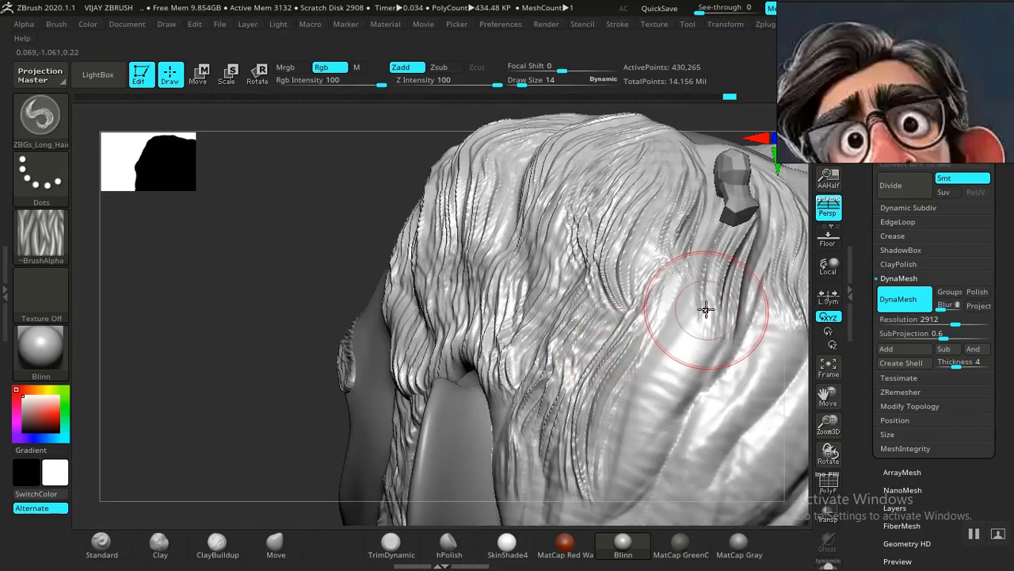
{"action": "mouse_move", "coordinate": [276, 349]}
{"action": "left_mouse_down", "text": "alt"}
{"action": "mouse_move", "coordinate": [180, 202]}
{"action": "mouse_move", "coordinate": [181, 176]}
{"action": "left_mouse_up", "text": "alt"}
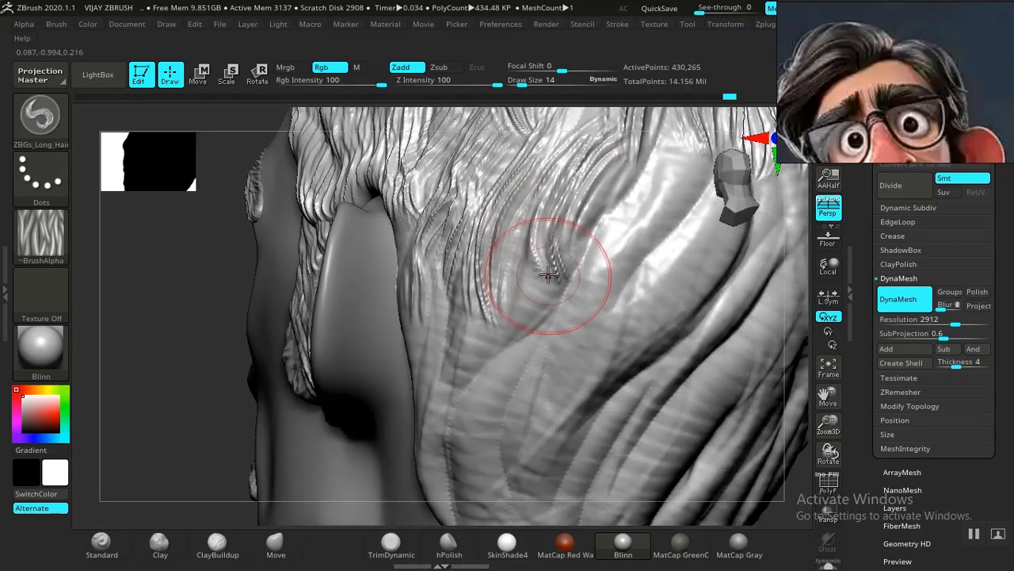
{"action": "left_click_drag", "start_coordinate": [528, 237], "coordinate": [487, 369]}
{"action": "left_click_drag", "start_coordinate": [439, 298], "coordinate": [424, 353]}
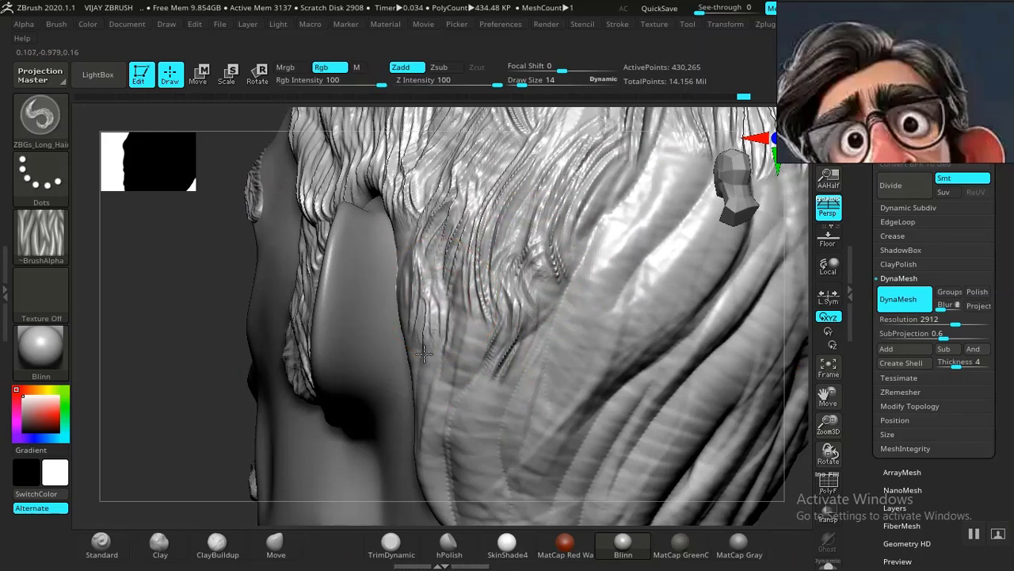
{"action": "left_click_drag", "start_coordinate": [473, 323], "coordinate": [445, 402]}
{"action": "left_click_drag", "start_coordinate": [206, 367], "coordinate": [119, 336], "text": "alt"}
{"action": "left_click_drag", "start_coordinate": [460, 315], "coordinate": [429, 430]}
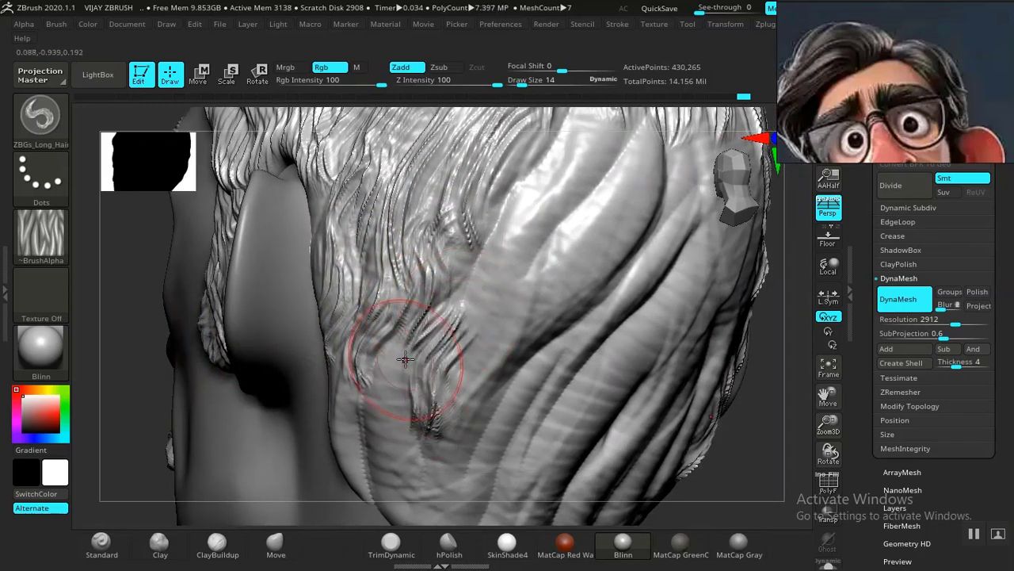
{"action": "left_click_drag", "start_coordinate": [403, 361], "coordinate": [411, 460]}
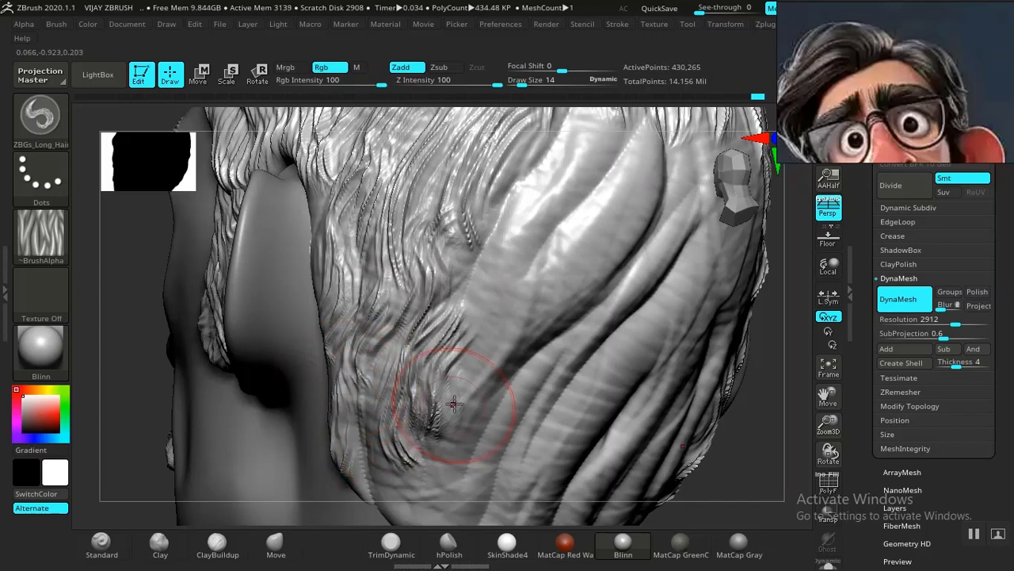
{"action": "left_click_drag", "start_coordinate": [500, 332], "coordinate": [526, 453]}
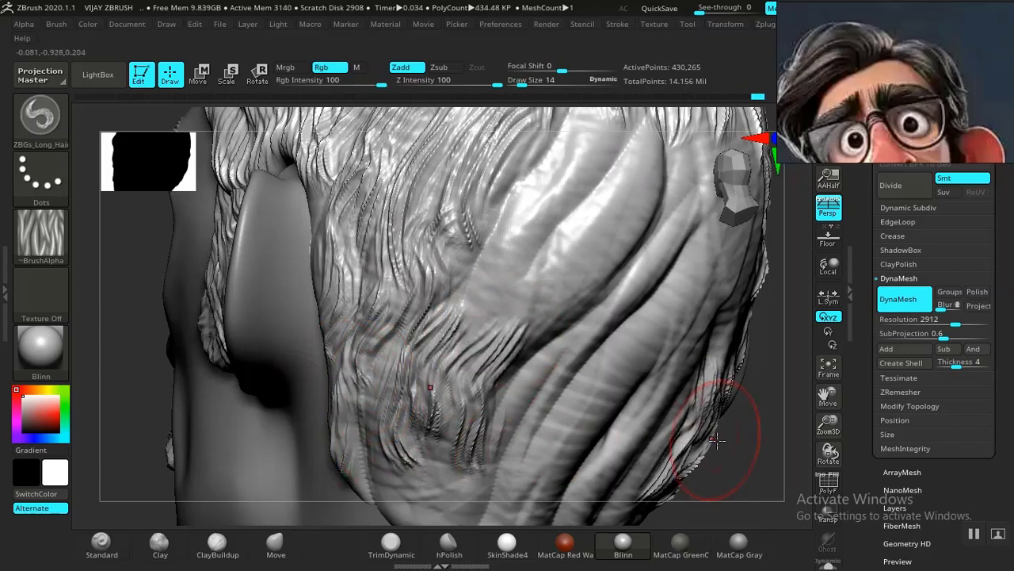
Carve strands across the lower back of the hair down to its edge at the nape
{"action": "left_click_drag", "start_coordinate": [746, 444], "coordinate": [790, 295]}
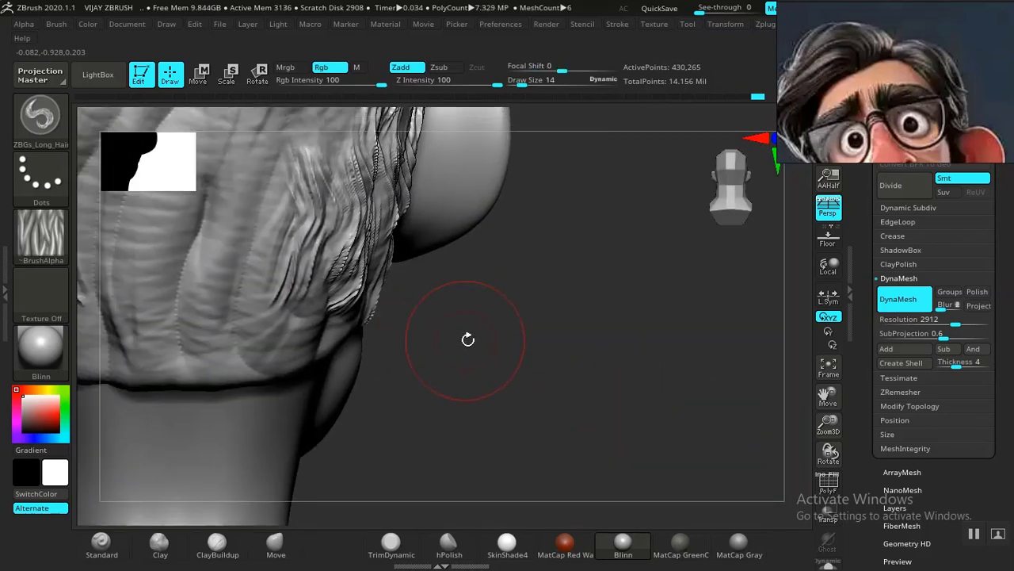
{"action": "mouse_move", "coordinate": [468, 339]}
{"action": "left_mouse_down"}
{"action": "mouse_move", "coordinate": [550, 335]}
{"action": "mouse_move", "coordinate": [299, 206]}
{"action": "mouse_move", "coordinate": [279, 247]}
{"action": "mouse_move", "coordinate": [289, 271]}
{"action": "left_mouse_up"}
{"action": "left_click_drag", "start_coordinate": [338, 184], "coordinate": [325, 306]}
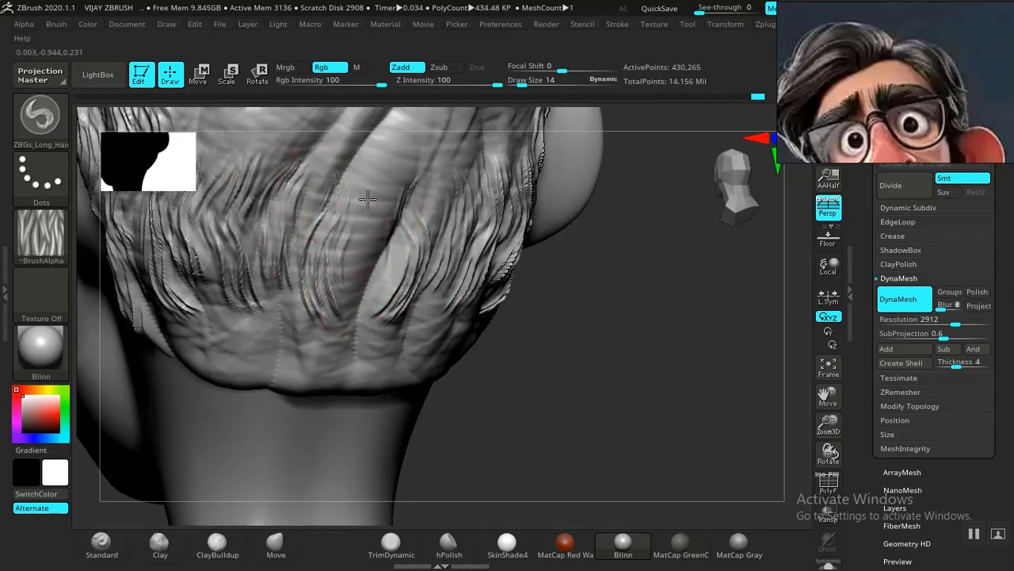
{"action": "left_click_drag", "start_coordinate": [356, 199], "coordinate": [343, 306]}
{"action": "left_click_drag", "start_coordinate": [376, 220], "coordinate": [392, 333]}
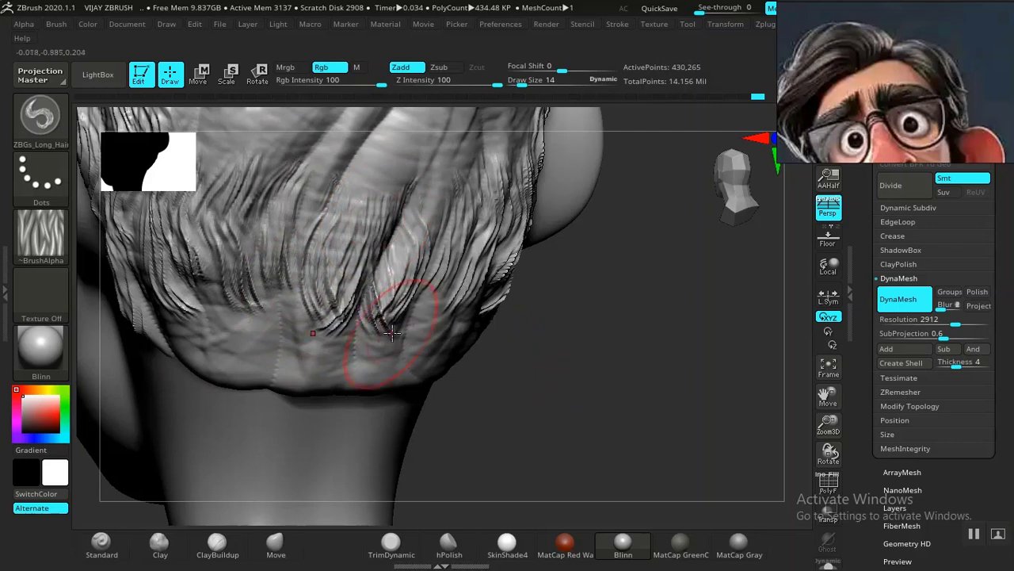
{"action": "left_click_drag", "start_coordinate": [199, 293], "coordinate": [248, 359]}
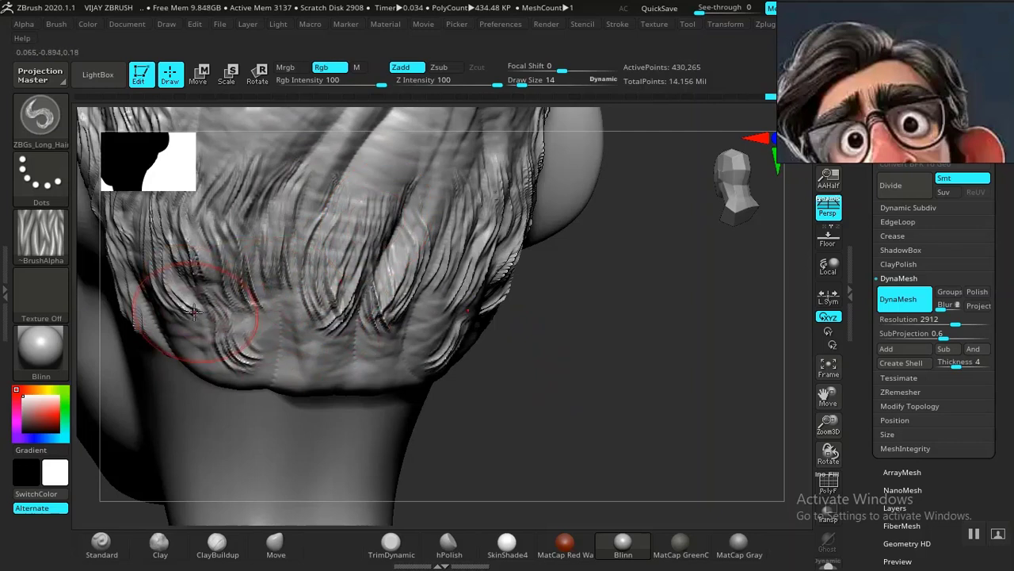
{"action": "left_click_drag", "start_coordinate": [193, 312], "coordinate": [210, 362]}
{"action": "left_click_drag", "start_coordinate": [262, 297], "coordinate": [284, 377]}
{"action": "left_click_drag", "start_coordinate": [297, 295], "coordinate": [317, 375]}
{"action": "mouse_move", "coordinate": [335, 327]}
{"action": "left_mouse_down"}
{"action": "mouse_move", "coordinate": [336, 365]}
{"action": "mouse_move", "coordinate": [353, 371]}
{"action": "left_mouse_up"}
Carve strands over the smooth clumps on the side of the middle back hair, blending into the strands below
{"action": "left_click_drag", "start_coordinate": [610, 321], "coordinate": [623, 511], "text": "alt"}
{"action": "left_click_drag", "start_coordinate": [254, 220], "coordinate": [237, 339]}
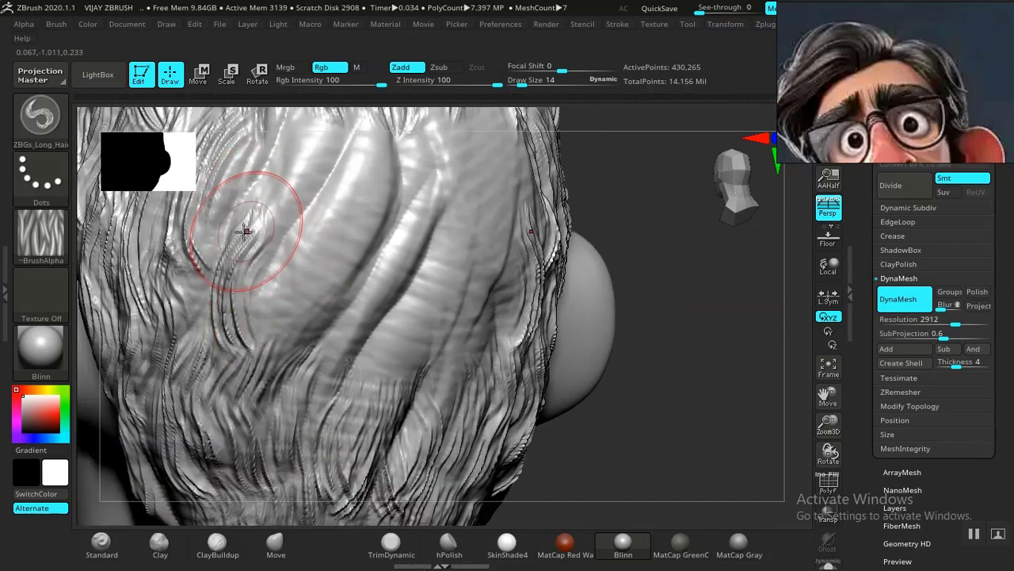
{"action": "left_click_drag", "start_coordinate": [218, 225], "coordinate": [209, 339]}
{"action": "left_click_drag", "start_coordinate": [193, 282], "coordinate": [208, 345]}
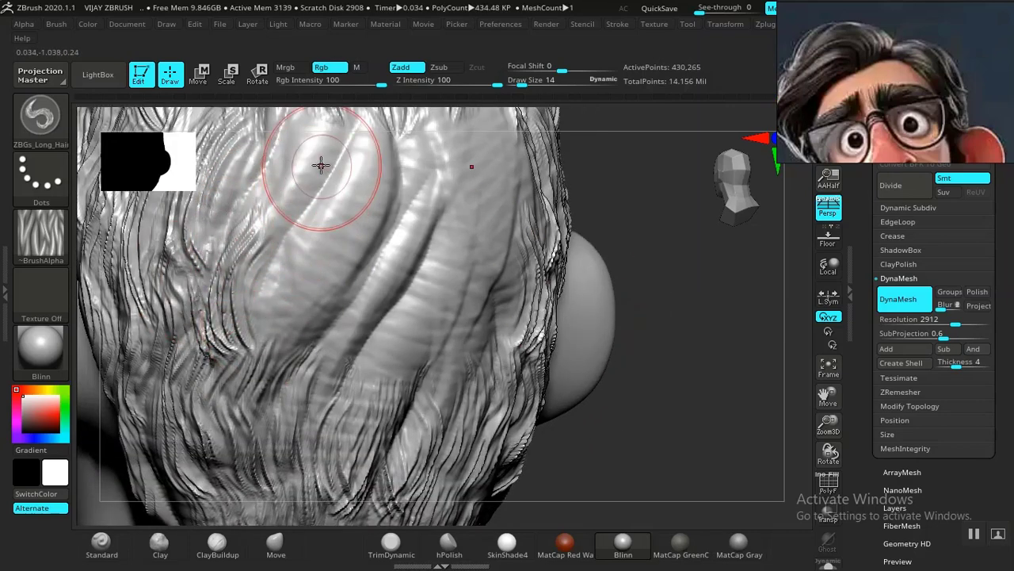
{"action": "mouse_move", "coordinate": [320, 156]}
{"action": "left_mouse_down"}
{"action": "mouse_move", "coordinate": [275, 237]}
{"action": "mouse_move", "coordinate": [267, 278]}
{"action": "left_mouse_up"}
{"action": "left_click_drag", "start_coordinate": [313, 124], "coordinate": [287, 153]}
Carve curved strands on the upper back clumps beside the centre and rework the area where they overlap
{"action": "mouse_move", "coordinate": [363, 294]}
{"action": "left_mouse_down", "text": "alt"}
{"action": "mouse_move", "coordinate": [509, 247]}
{"action": "mouse_move", "coordinate": [674, 224]}
{"action": "left_mouse_up", "text": "alt"}
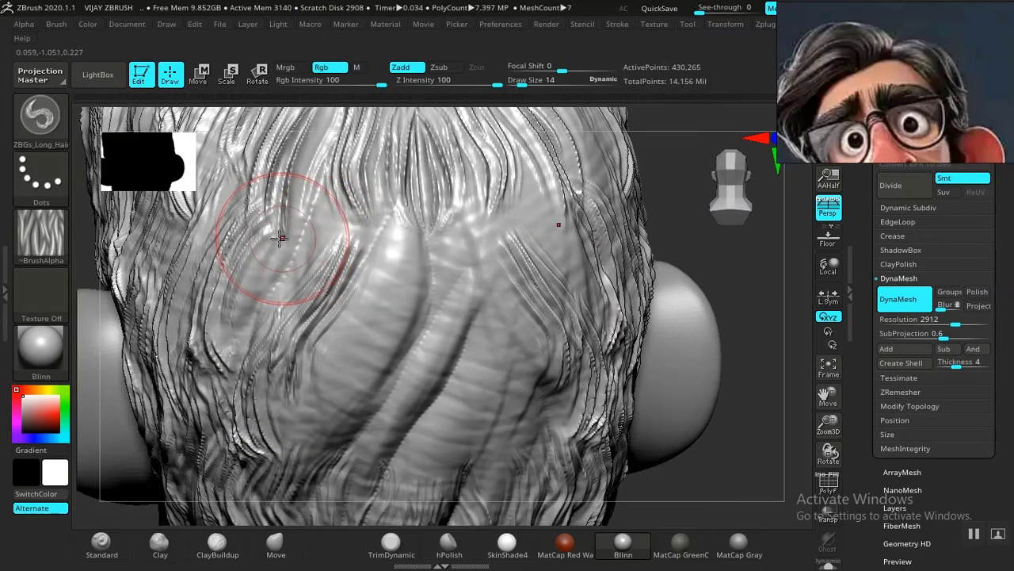
{"action": "left_click_drag", "start_coordinate": [336, 214], "coordinate": [274, 324]}
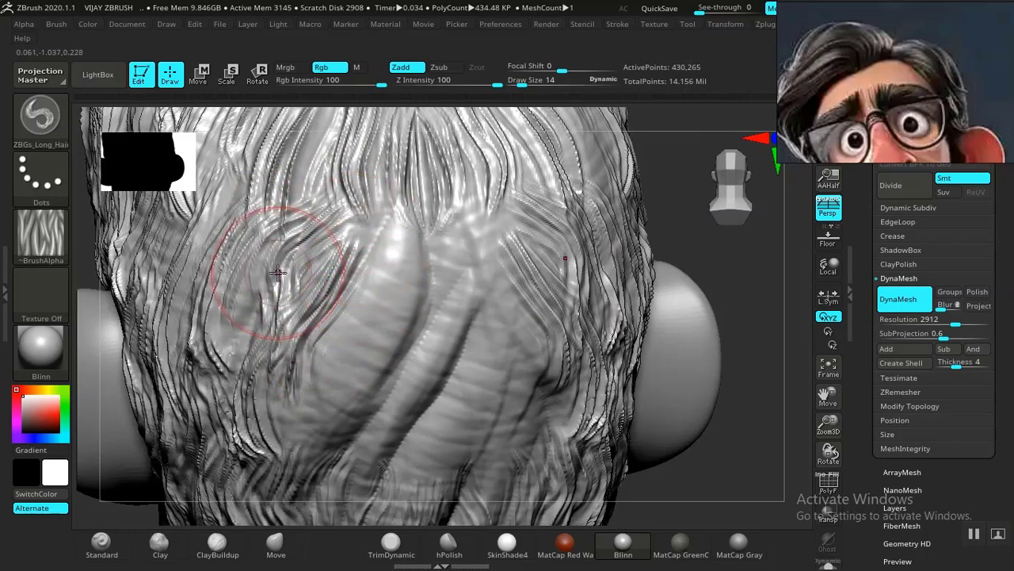
{"action": "mouse_move", "coordinate": [293, 267]}
{"action": "left_mouse_down", "text": "shift"}
{"action": "mouse_move", "coordinate": [316, 230]}
{"action": "mouse_move", "coordinate": [282, 327]}
{"action": "left_mouse_up", "text": "shift"}
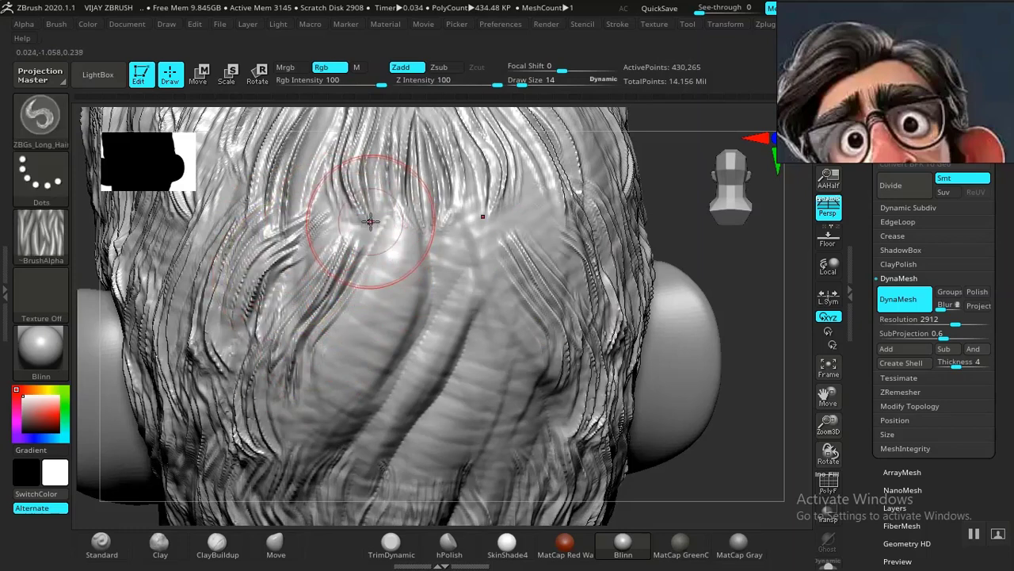
Carve strands down the smooth central clumps at the back of the head, smoothing and recarving the lower centre
{"action": "mouse_move", "coordinate": [373, 222]}
{"action": "left_mouse_down"}
{"action": "mouse_move", "coordinate": [385, 294]}
{"action": "mouse_move", "coordinate": [315, 464]}
{"action": "mouse_move", "coordinate": [329, 511]}
{"action": "left_mouse_up"}
{"action": "left_click_drag", "start_coordinate": [422, 232], "coordinate": [406, 425]}
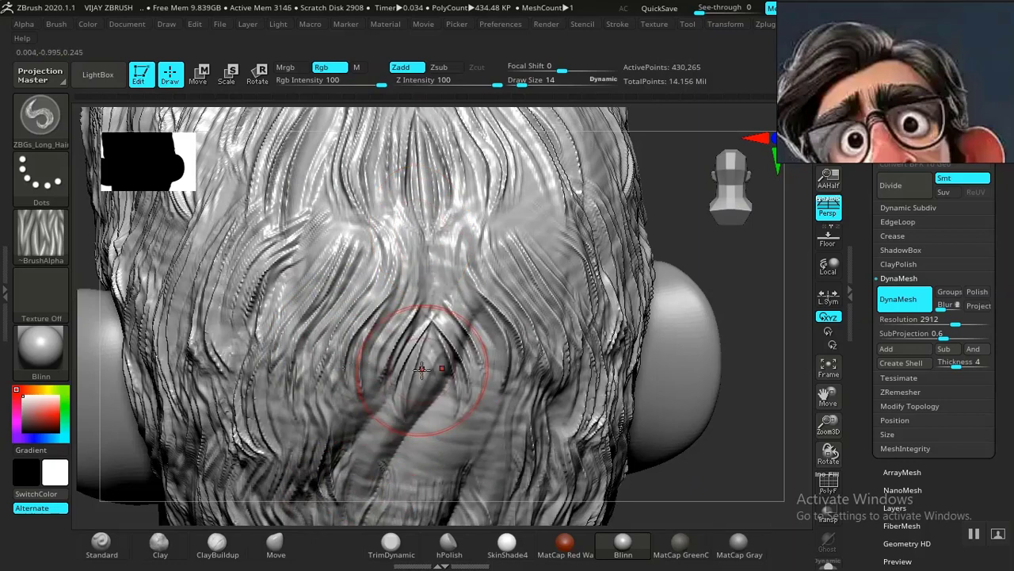
{"action": "left_click_drag", "start_coordinate": [428, 364], "coordinate": [385, 498]}
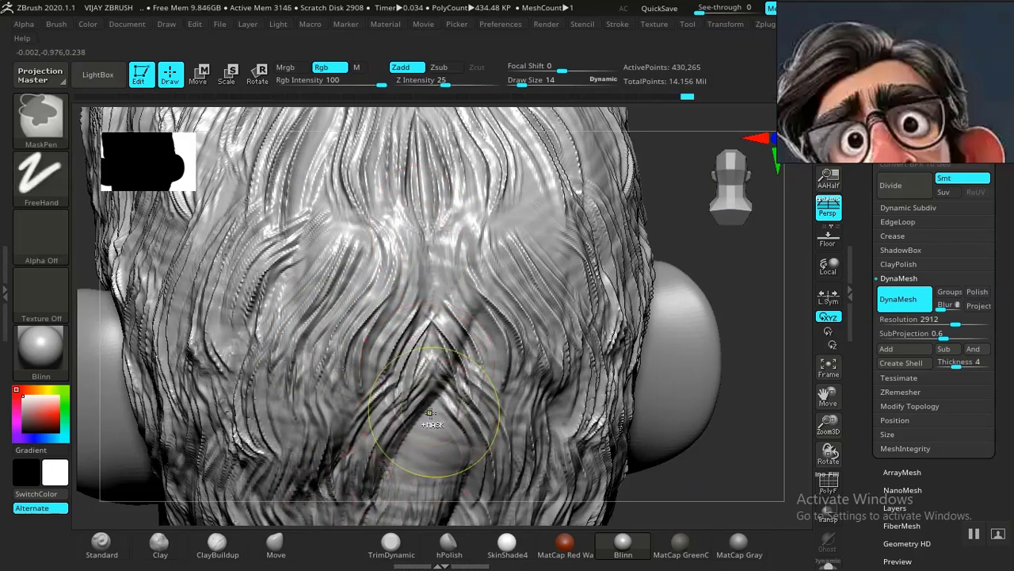
{"action": "left_click_drag", "start_coordinate": [428, 419], "coordinate": [407, 436], "text": "shift"}
{"action": "left_click_drag", "start_coordinate": [418, 401], "coordinate": [376, 511]}
{"action": "mouse_move", "coordinate": [423, 455]}
{"action": "left_mouse_down", "text": "shift"}
{"action": "mouse_move", "coordinate": [408, 411]}
{"action": "mouse_move", "coordinate": [363, 449]}
{"action": "mouse_move", "coordinate": [353, 515]}
{"action": "left_mouse_up", "text": "shift"}
{"action": "left_click_drag", "start_coordinate": [422, 401], "coordinate": [403, 515]}
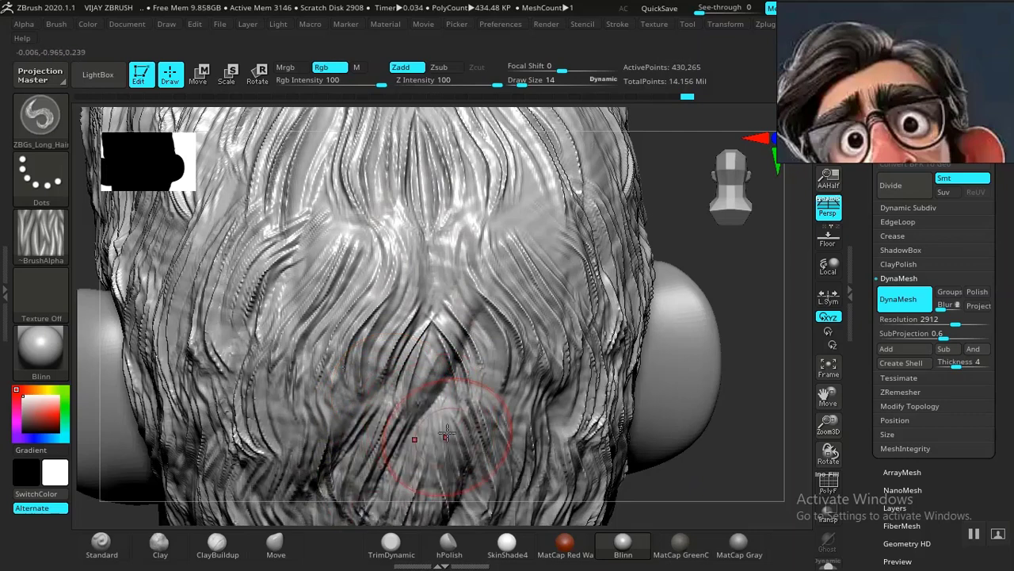
{"action": "left_click_drag", "start_coordinate": [446, 346], "coordinate": [420, 467]}
Add connecting strands across the upper back of the hair to blend the crown strands into the central ones
{"action": "left_click_drag", "start_coordinate": [460, 208], "coordinate": [478, 326]}
{"action": "left_click_drag", "start_coordinate": [523, 164], "coordinate": [532, 238]}
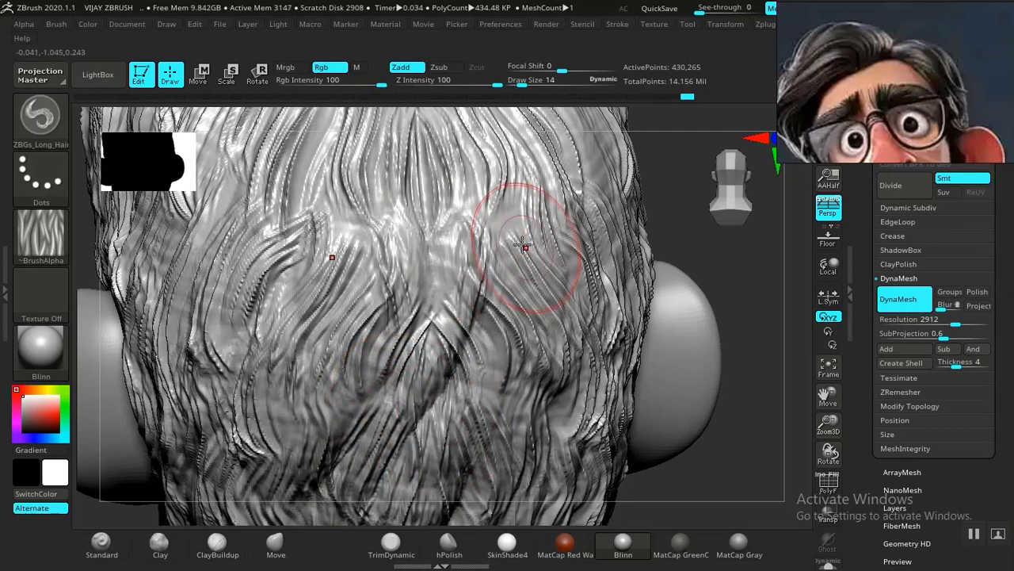
{"action": "left_click_drag", "start_coordinate": [436, 167], "coordinate": [455, 341]}
{"action": "left_click_drag", "start_coordinate": [319, 207], "coordinate": [293, 273]}
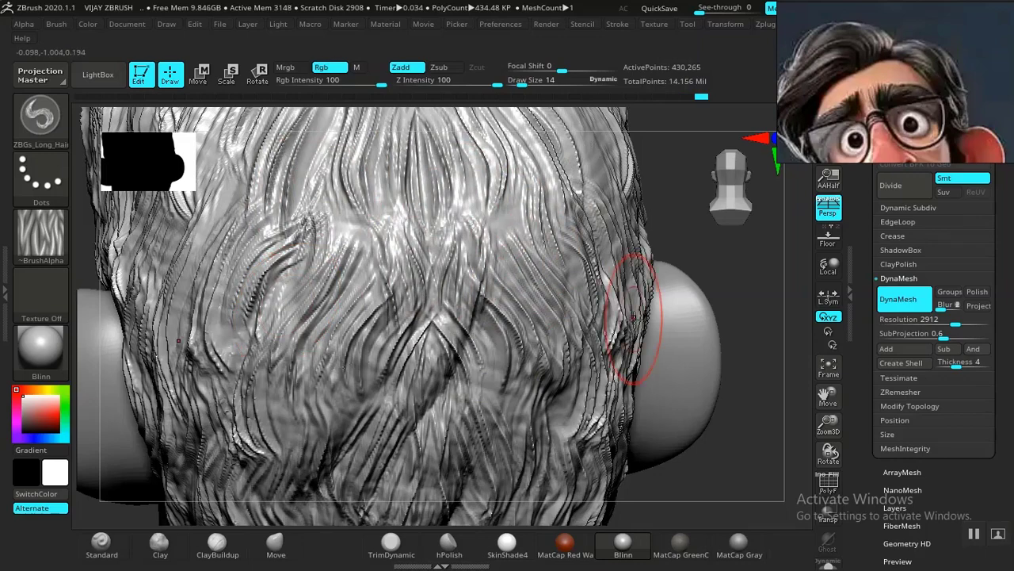
Carve short strands along the smooth hair rim bordering the bald scalp, from the temples to the crown
{"action": "left_click_drag", "start_coordinate": [747, 339], "coordinate": [416, 266]}
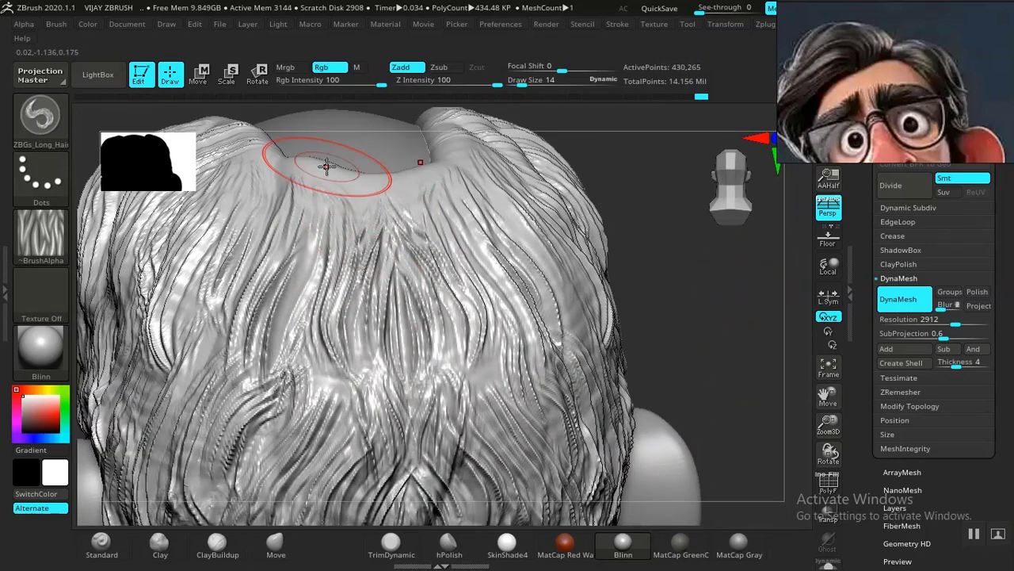
{"action": "key", "text": "f"}
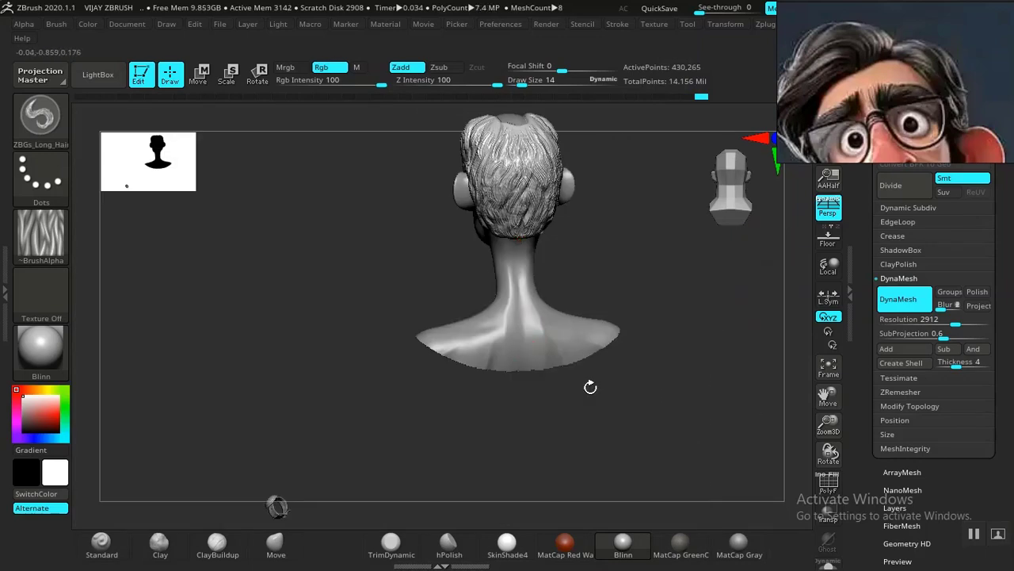
{"action": "left_click_drag", "start_coordinate": [684, 339], "coordinate": [583, 421]}
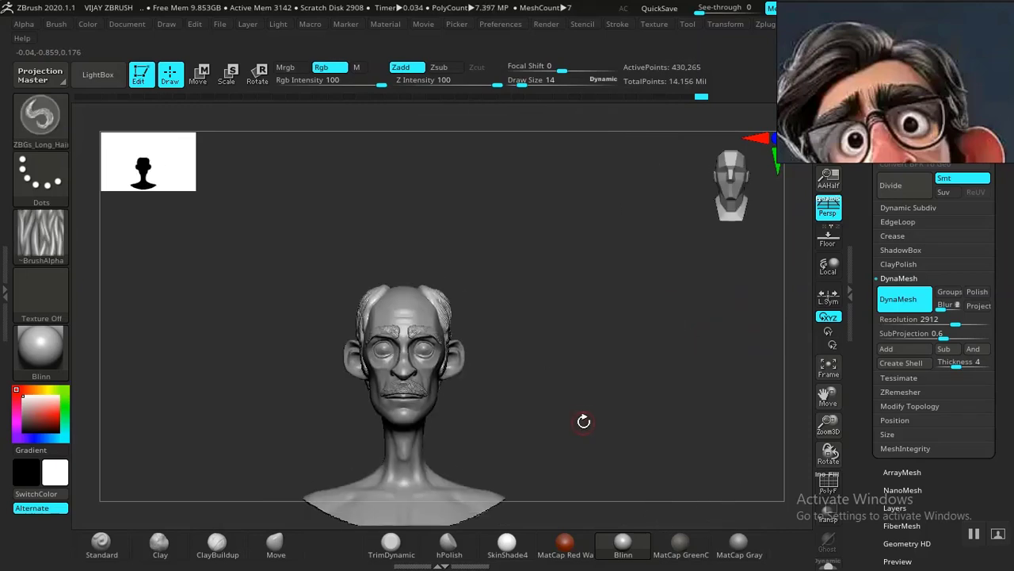
{"action": "key", "text": "f"}
{"action": "mouse_move", "coordinate": [696, 372]}
{"action": "left_mouse_down"}
{"action": "mouse_move", "coordinate": [658, 446]}
{"action": "mouse_move", "coordinate": [548, 397]}
{"action": "mouse_move", "coordinate": [650, 320]}
{"action": "left_mouse_up"}
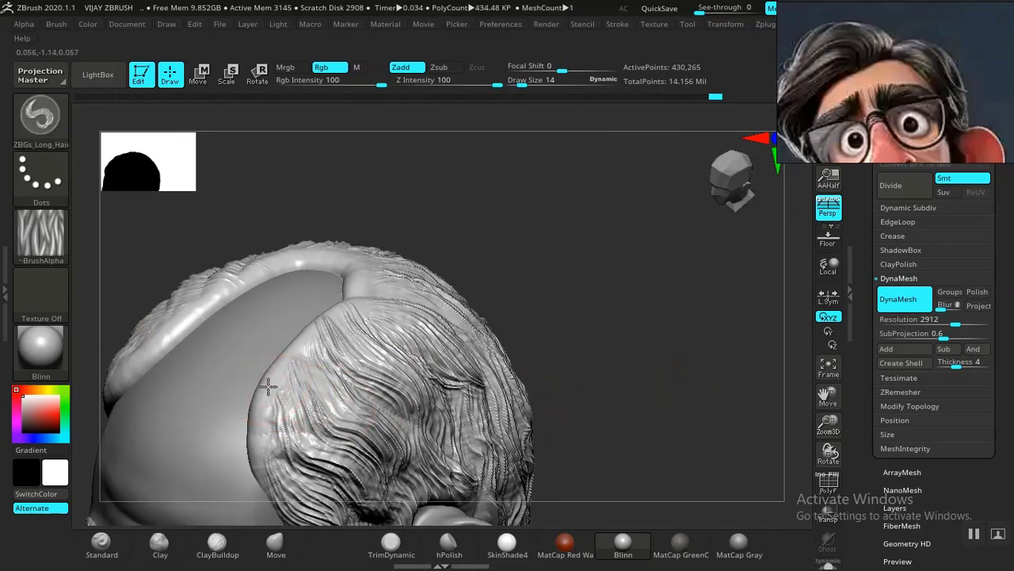
{"action": "left_click_drag", "start_coordinate": [273, 464], "coordinate": [282, 471]}
{"action": "mouse_move", "coordinate": [280, 368]}
{"action": "left_mouse_down"}
{"action": "mouse_move", "coordinate": [280, 402]}
{"action": "mouse_move", "coordinate": [304, 416]}
{"action": "left_mouse_up"}
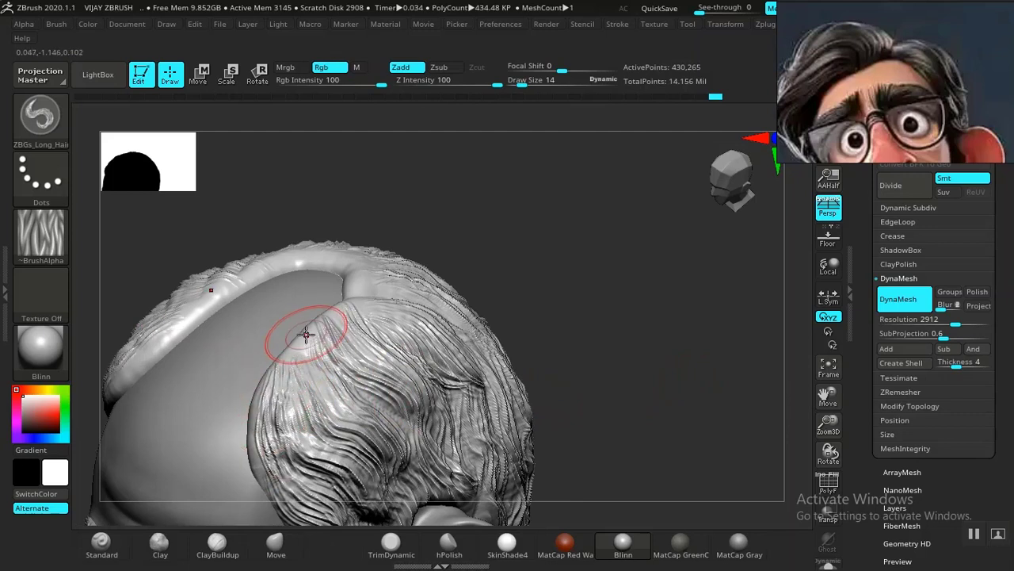
{"action": "mouse_move", "coordinate": [306, 334]}
{"action": "left_mouse_down"}
{"action": "mouse_move", "coordinate": [300, 363]}
{"action": "mouse_move", "coordinate": [331, 311]}
{"action": "left_mouse_up"}
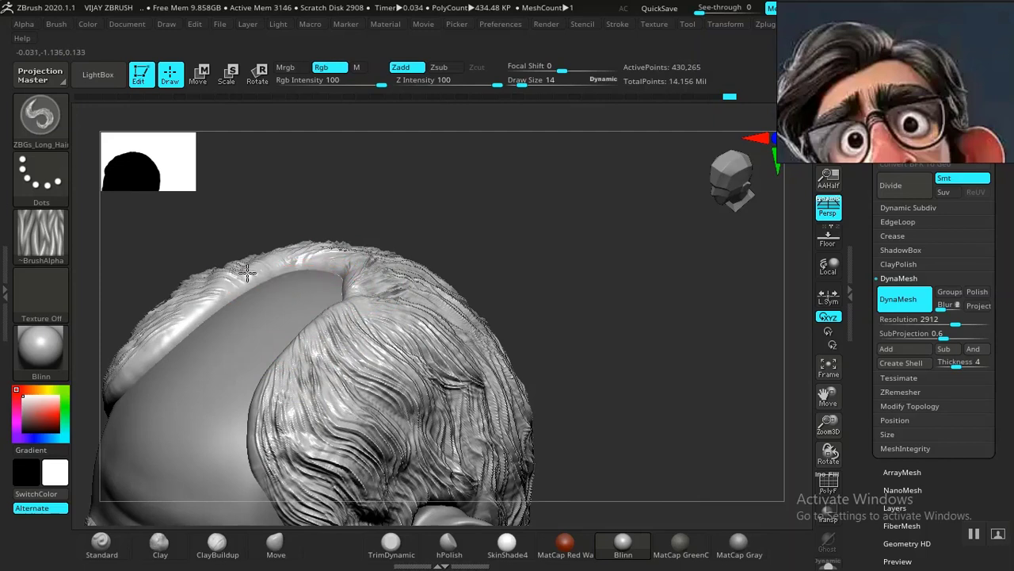
{"action": "left_click_drag", "start_coordinate": [184, 325], "coordinate": [169, 346]}
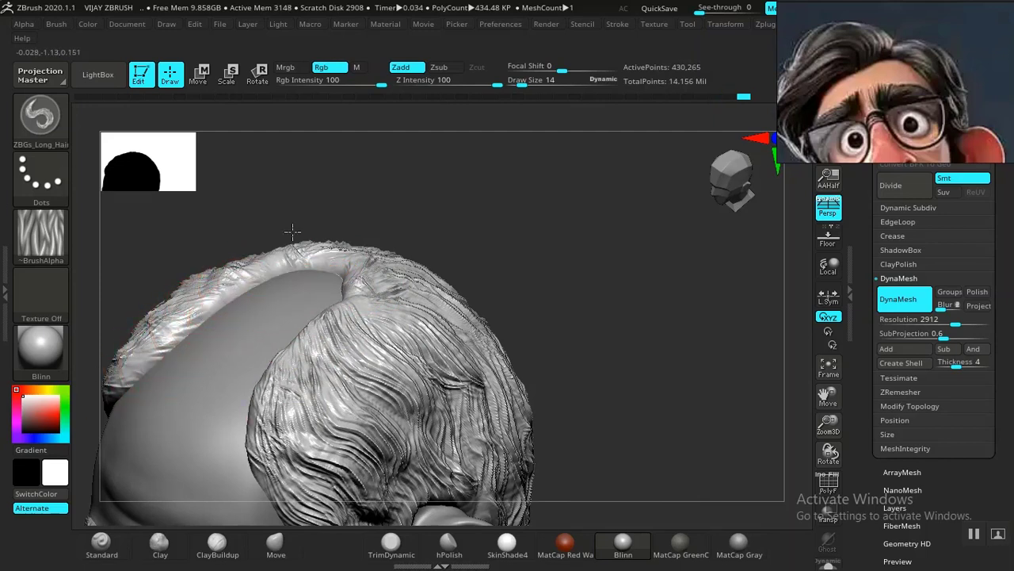
Examine the strand detail of the hair from the side, the back and the front
{"action": "left_click_drag", "start_coordinate": [595, 304], "coordinate": [581, 309]}
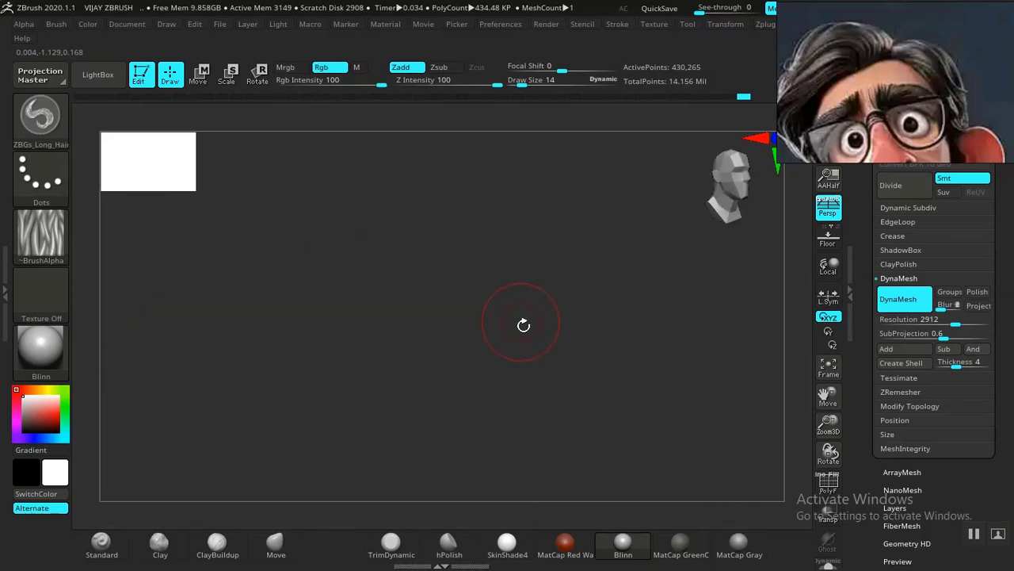
{"action": "key", "text": "f"}
{"action": "key", "text": "f"}
{"action": "left_click_drag", "start_coordinate": [720, 356], "coordinate": [580, 250]}
{"action": "key", "text": "f"}
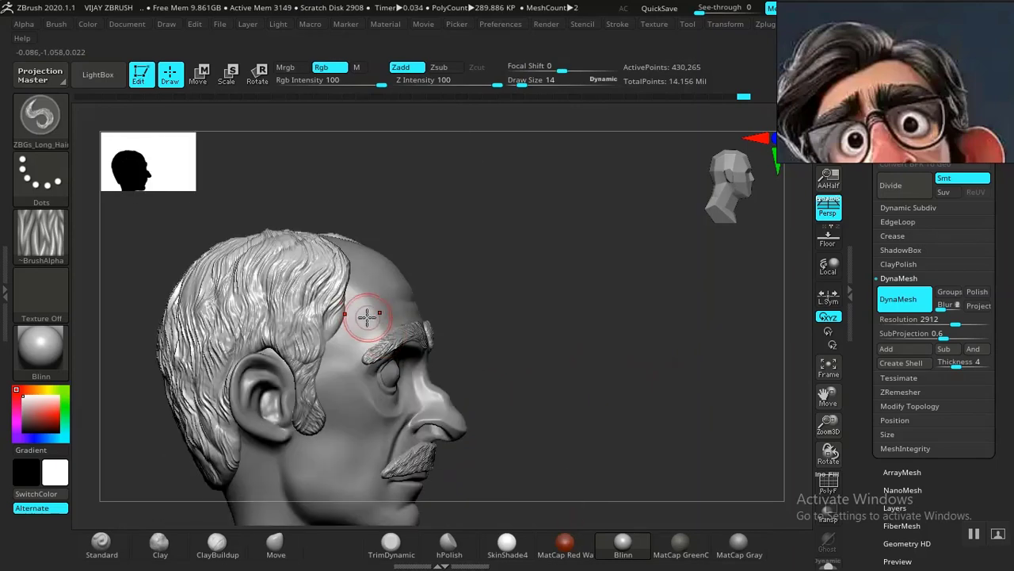
{"action": "left_click_drag", "start_coordinate": [475, 376], "coordinate": [317, 383]}
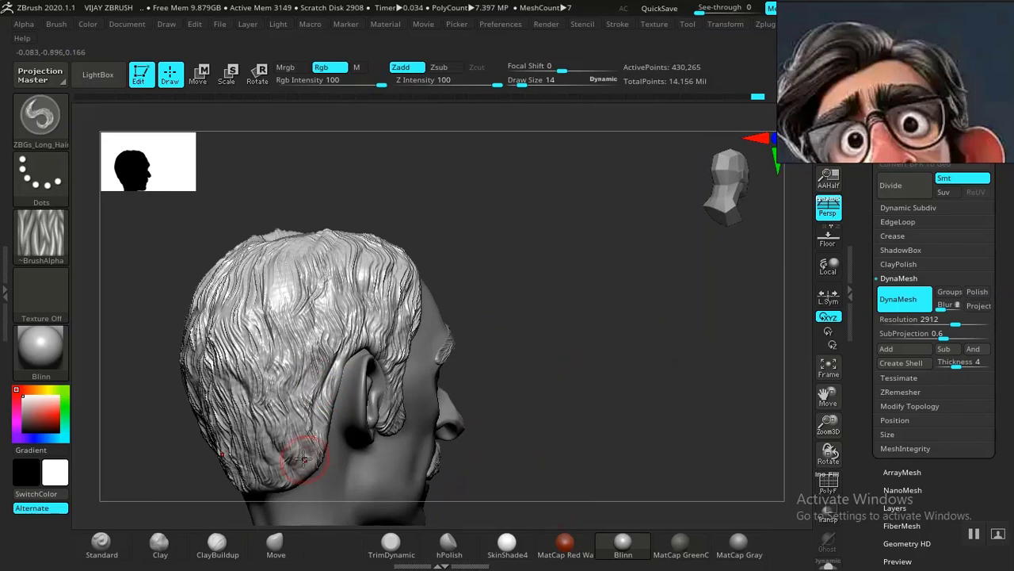
{"action": "left_click_drag", "start_coordinate": [560, 428], "coordinate": [454, 424]}
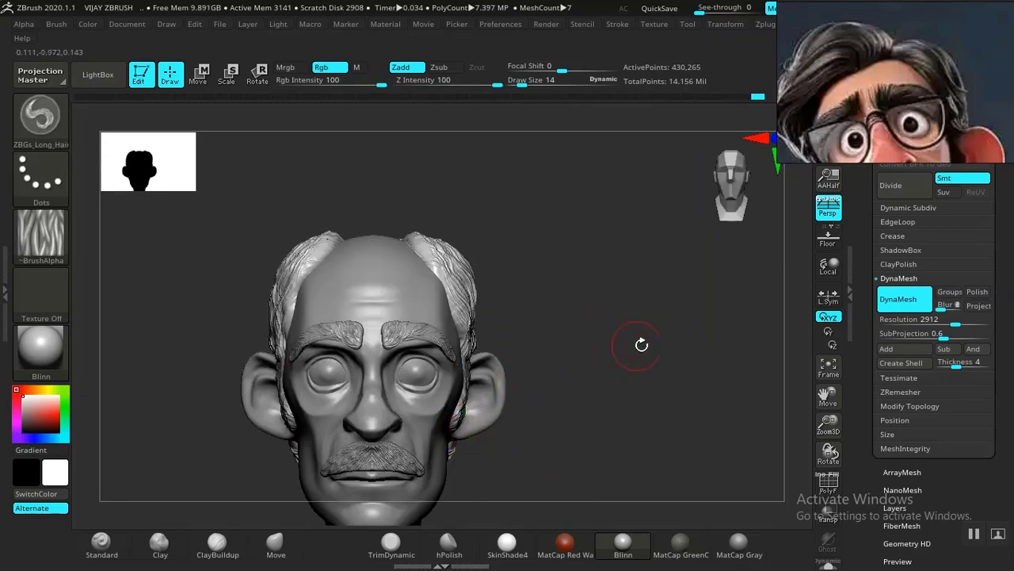
{"action": "left_click_drag", "start_coordinate": [701, 286], "coordinate": [703, 350], "text": "alt"}
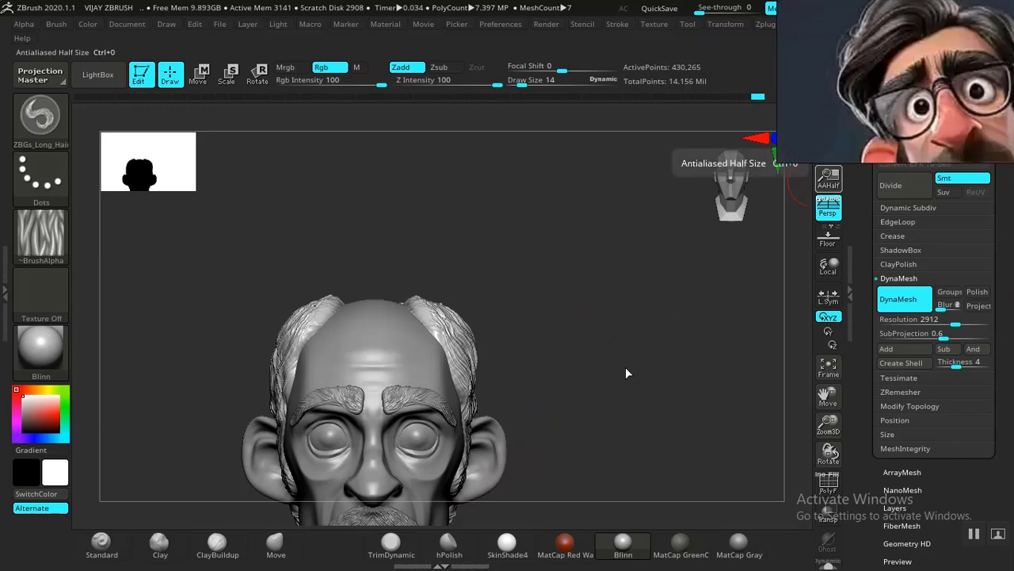
Make the head mesh with the bald scalp the active subtool
{"action": "left_click_drag", "start_coordinate": [618, 435], "coordinate": [591, 486]}
{"action": "left_click", "coordinate": [431, 480], "text": "alt"}
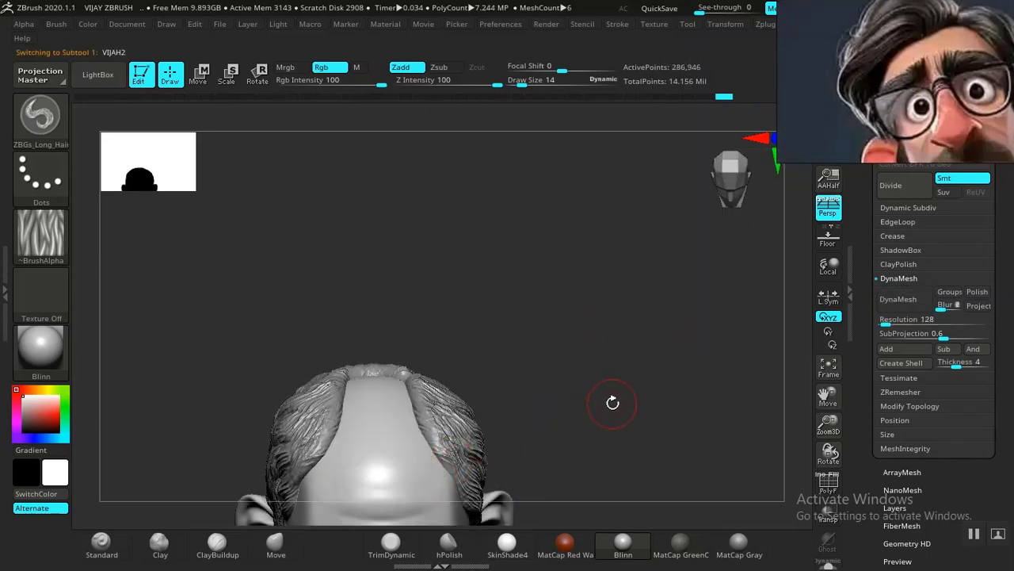
{"action": "left_click_drag", "start_coordinate": [613, 403], "coordinate": [532, 364]}
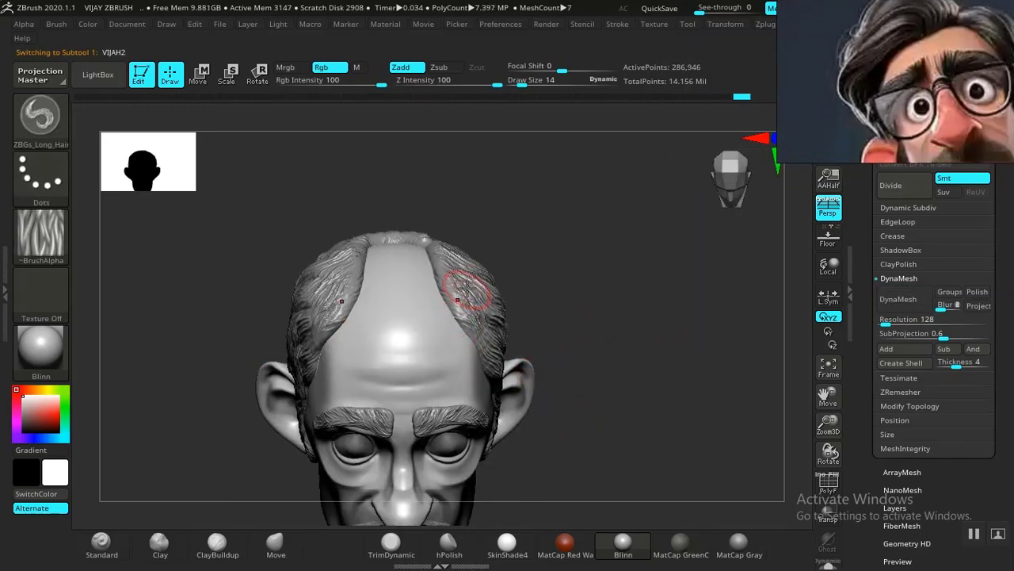
{"action": "left_click_drag", "start_coordinate": [604, 361], "coordinate": [386, 235]}
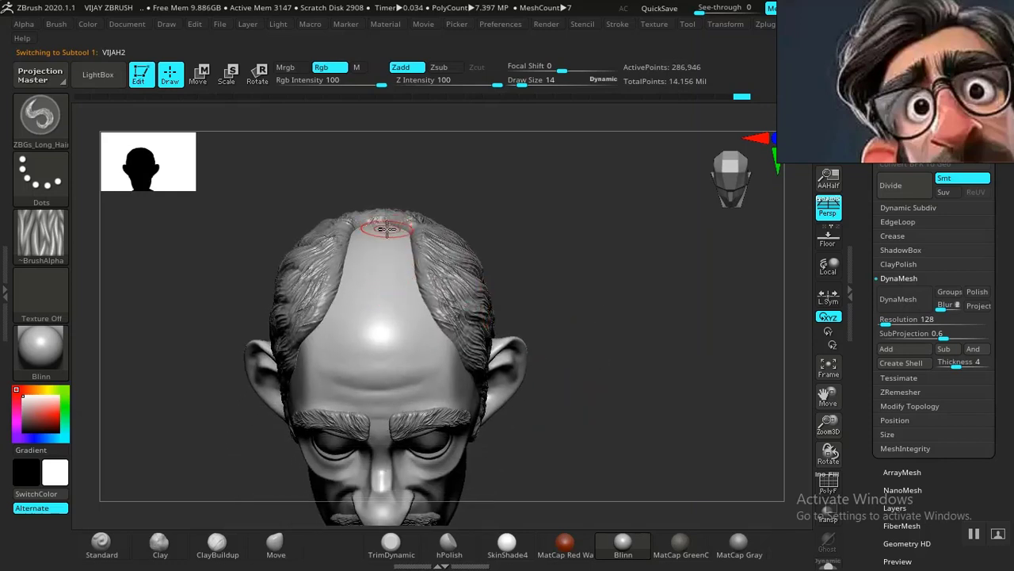
Mask the bald scalp between the hair on both sides, from the crown down to the upper forehead
{"action": "mouse_move", "coordinate": [390, 232]}
{"action": "left_mouse_down", "text": "ctrl"}
{"action": "mouse_move", "coordinate": [380, 272]}
{"action": "mouse_move", "coordinate": [393, 303]}
{"action": "mouse_move", "coordinate": [348, 316]}
{"action": "left_mouse_up", "text": "ctrl"}
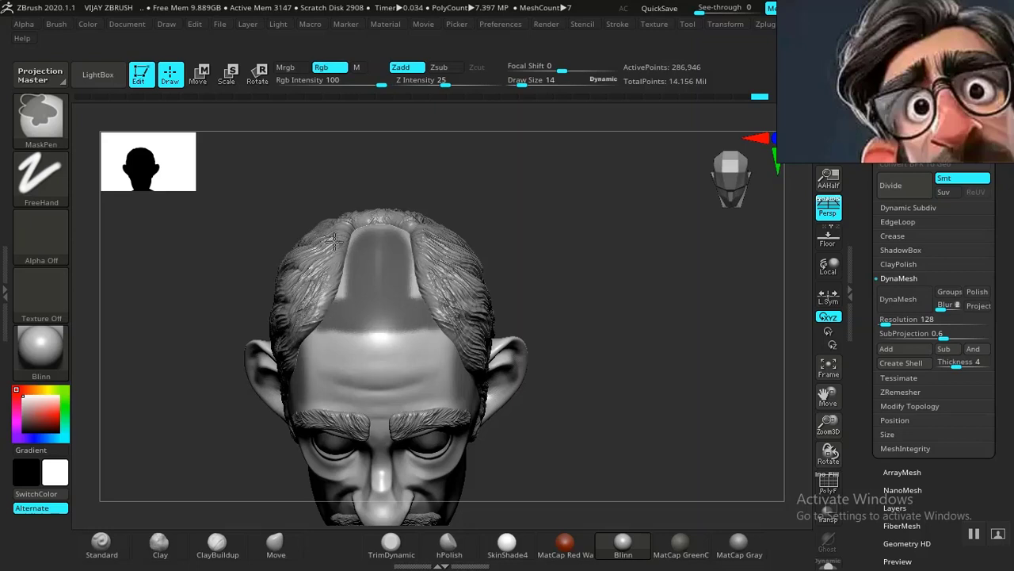
{"action": "left_click_drag", "start_coordinate": [339, 249], "coordinate": [326, 303], "text": "ctrl"}
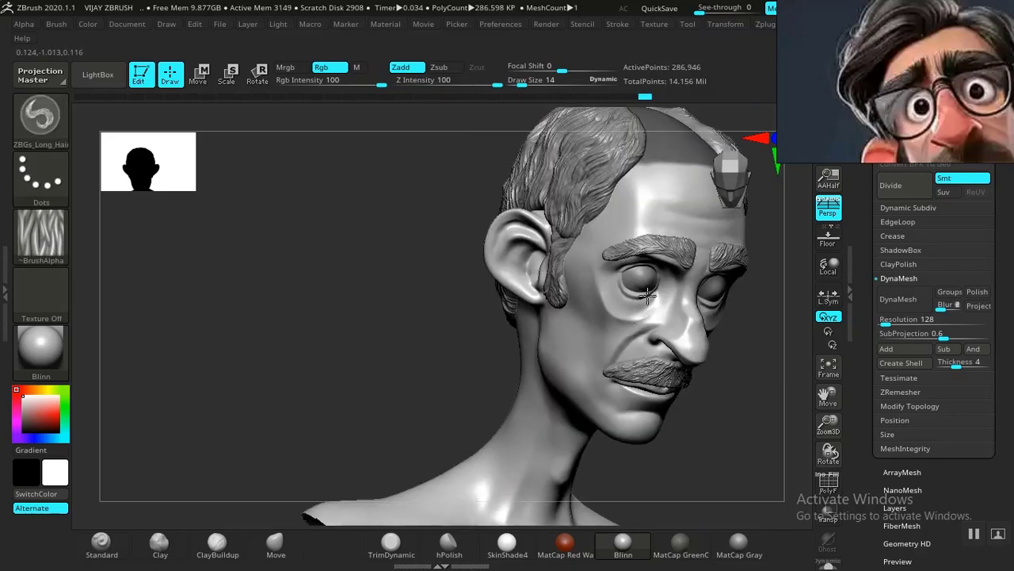
{"action": "mouse_move", "coordinate": [555, 348]}
{"action": "left_mouse_down"}
{"action": "mouse_move", "coordinate": [618, 356]}
{"action": "mouse_move", "coordinate": [552, 481]}
{"action": "mouse_move", "coordinate": [570, 421]}
{"action": "mouse_move", "coordinate": [584, 452]}
{"action": "mouse_move", "coordinate": [503, 385]}
{"action": "left_mouse_up"}
{"action": "mouse_move", "coordinate": [553, 356]}
{"action": "left_mouse_down"}
{"action": "mouse_move", "coordinate": [453, 415]}
{"action": "mouse_move", "coordinate": [458, 375]}
{"action": "left_mouse_up"}
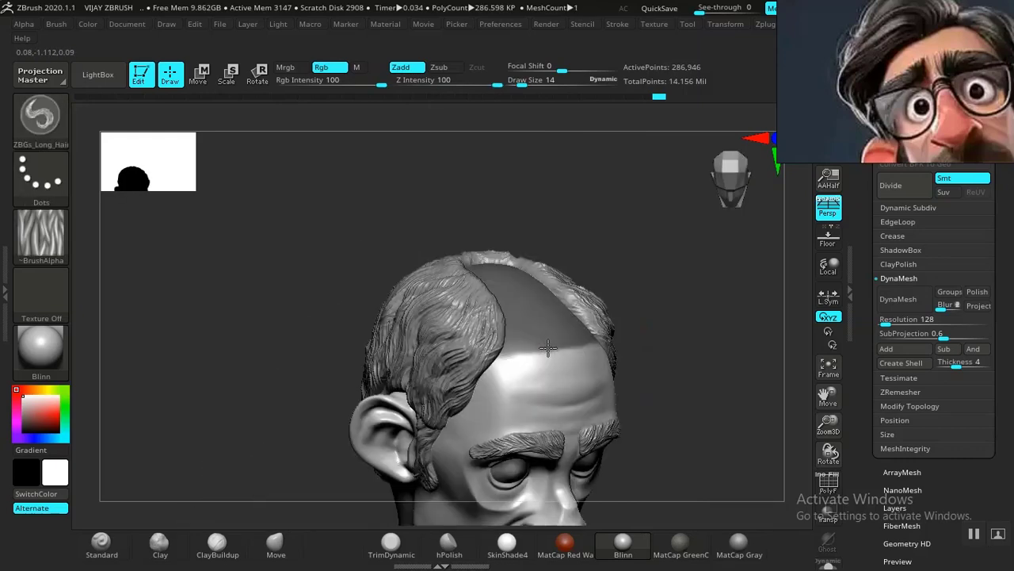
{"action": "mouse_move", "coordinate": [554, 373]}
{"action": "left_mouse_down"}
{"action": "mouse_move", "coordinate": [584, 404]}
{"action": "mouse_move", "coordinate": [583, 430]}
{"action": "mouse_move", "coordinate": [554, 444]}
{"action": "mouse_move", "coordinate": [594, 409]}
{"action": "left_mouse_up"}
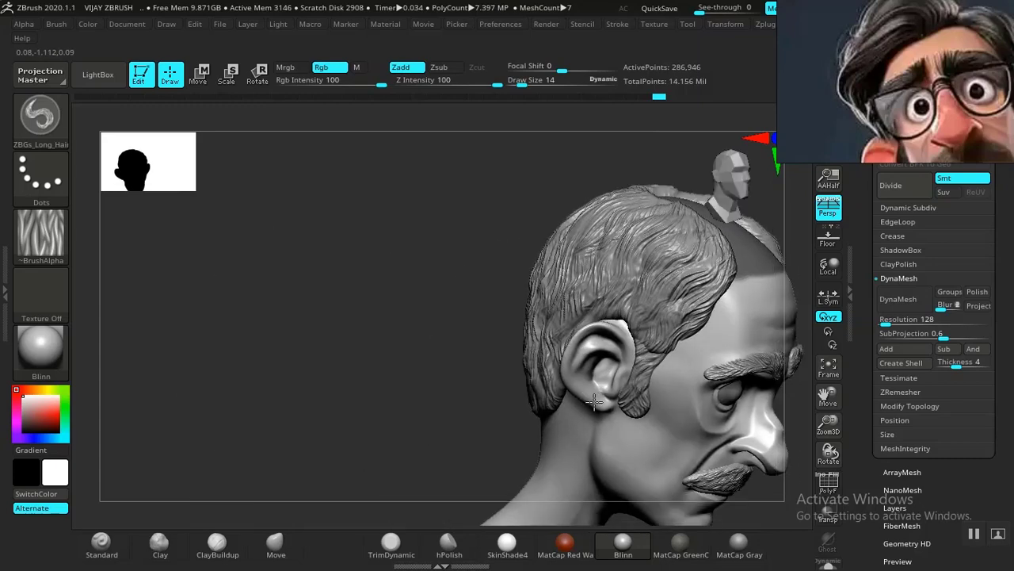
{"action": "left_click_drag", "start_coordinate": [594, 402], "coordinate": [554, 409]}
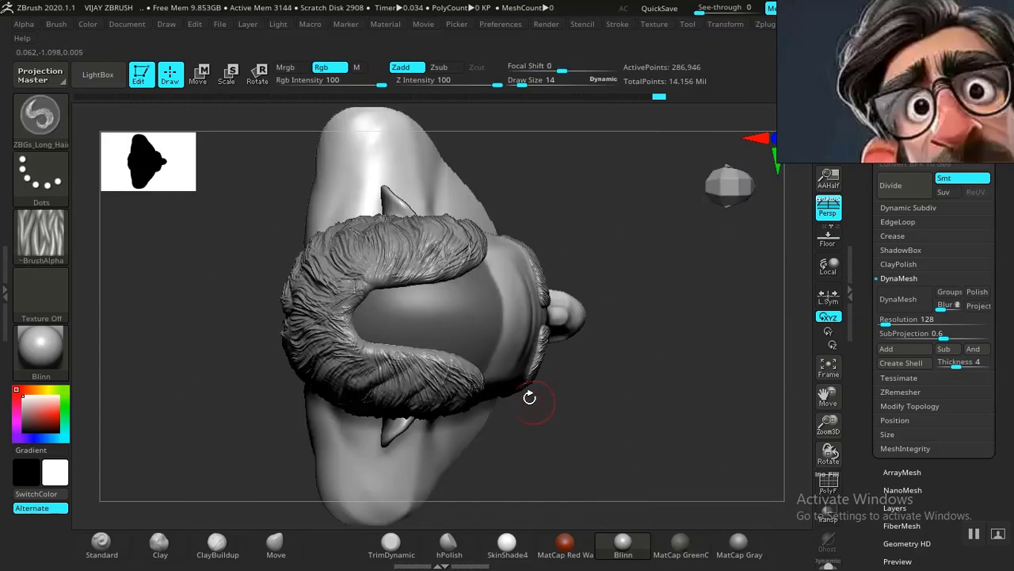
Extend the front of the scalp mask towards the forehead to form a rounded hairline, checking it from several angles
{"action": "key", "text": "ctrl"}
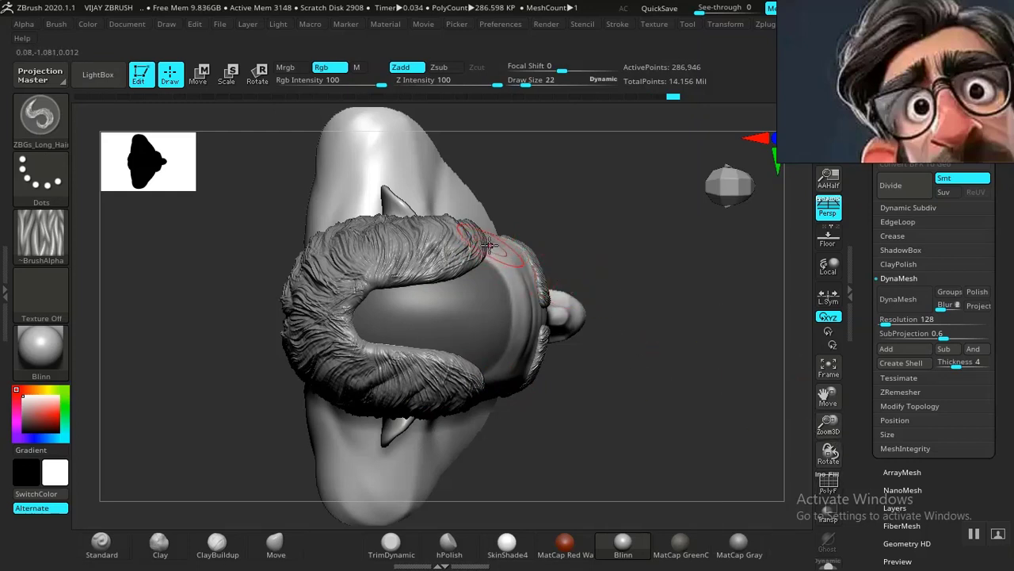
{"action": "key", "text": "ctrl"}
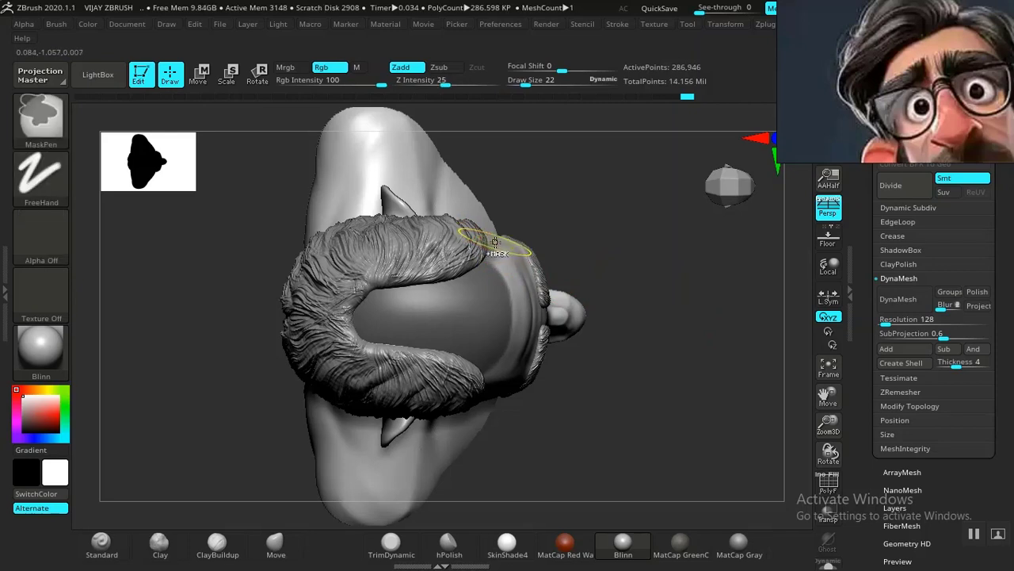
{"action": "key", "text": "ctrl+shift+z"}
{"action": "key", "text": "ctrl"}
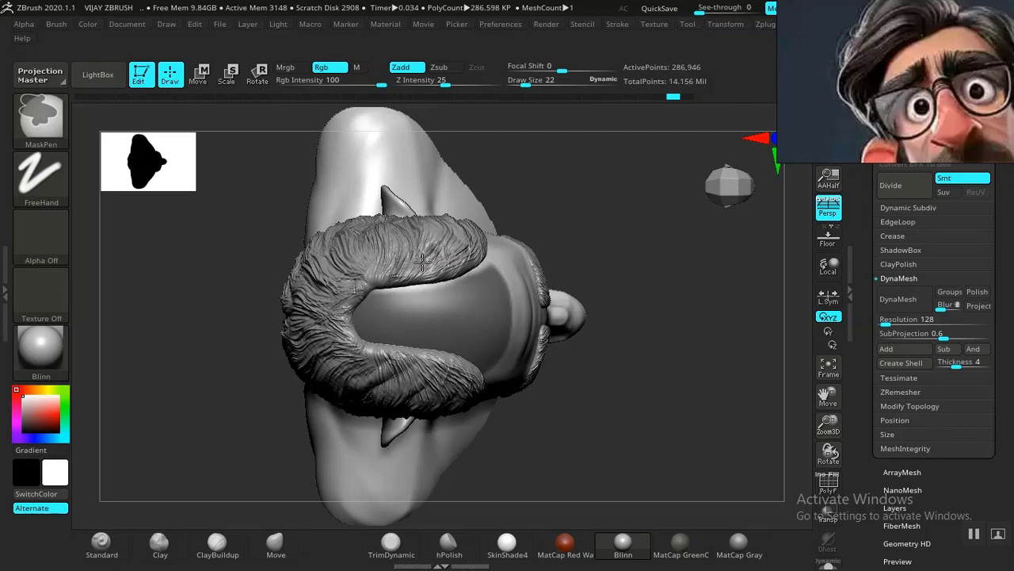
{"action": "mouse_move", "coordinate": [650, 420]}
{"action": "left_mouse_down"}
{"action": "mouse_move", "coordinate": [555, 369]}
{"action": "mouse_move", "coordinate": [568, 416]}
{"action": "mouse_move", "coordinate": [559, 482]}
{"action": "mouse_move", "coordinate": [483, 373]}
{"action": "mouse_move", "coordinate": [518, 455]}
{"action": "mouse_move", "coordinate": [546, 471]}
{"action": "mouse_move", "coordinate": [652, 400]}
{"action": "mouse_move", "coordinate": [666, 226]}
{"action": "mouse_move", "coordinate": [568, 351]}
{"action": "mouse_move", "coordinate": [566, 379]}
{"action": "left_mouse_up"}
{"action": "key", "text": "f"}
{"action": "key", "text": "f"}
{"action": "mouse_move", "coordinate": [600, 321]}
{"action": "left_mouse_down"}
{"action": "mouse_move", "coordinate": [591, 389]}
{"action": "mouse_move", "coordinate": [602, 417]}
{"action": "mouse_move", "coordinate": [611, 423]}
{"action": "mouse_move", "coordinate": [636, 406]}
{"action": "mouse_move", "coordinate": [542, 370]}
{"action": "left_mouse_up"}
{"action": "key", "text": "ctrl"}
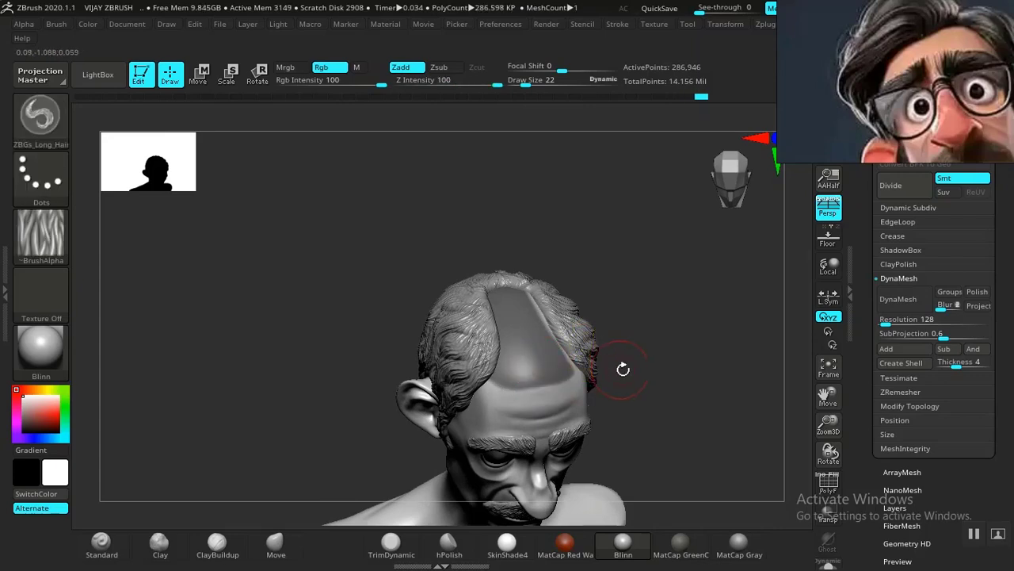
{"action": "mouse_move", "coordinate": [658, 401]}
{"action": "left_mouse_down"}
{"action": "mouse_move", "coordinate": [619, 331]}
{"action": "mouse_move", "coordinate": [604, 394]}
{"action": "mouse_move", "coordinate": [666, 363]}
{"action": "left_mouse_up"}
{"action": "left_click_drag", "start_coordinate": [617, 401], "coordinate": [614, 401]}
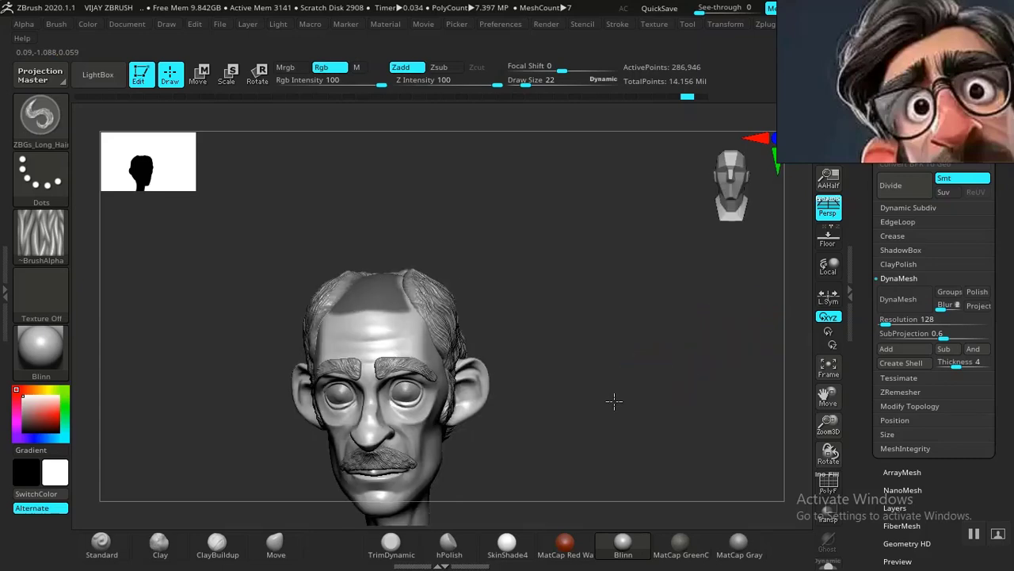
Extract the masked scalp area as a new double-sided subtool with a thickness of 0.00553 and smoothing of 0
{"action": "mouse_move", "coordinate": [746, 362]}
{"action": "left_mouse_down"}
{"action": "mouse_move", "coordinate": [673, 412]}
{"action": "mouse_move", "coordinate": [658, 439]}
{"action": "mouse_move", "coordinate": [673, 453]}
{"action": "mouse_move", "coordinate": [684, 442]}
{"action": "mouse_move", "coordinate": [729, 441]}
{"action": "mouse_move", "coordinate": [833, 363]}
{"action": "mouse_move", "coordinate": [708, 426]}
{"action": "left_mouse_up"}
{"action": "left_click_drag", "start_coordinate": [866, 300], "coordinate": [870, 433]}
{"action": "left_click_drag", "start_coordinate": [875, 263], "coordinate": [877, 298]}
{"action": "left_click", "coordinate": [906, 232]}
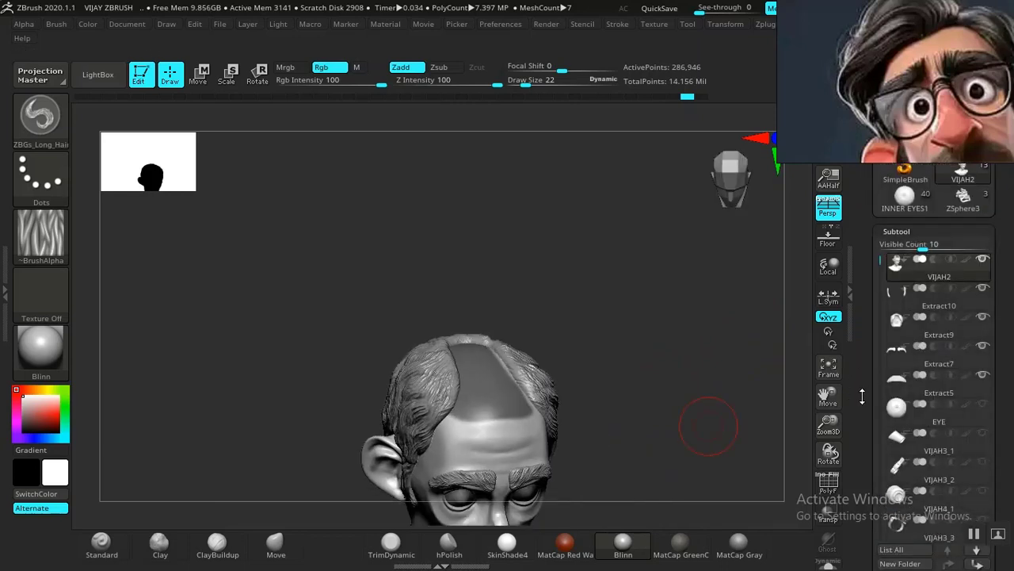
{"action": "left_click_drag", "start_coordinate": [862, 396], "coordinate": [861, 332]}
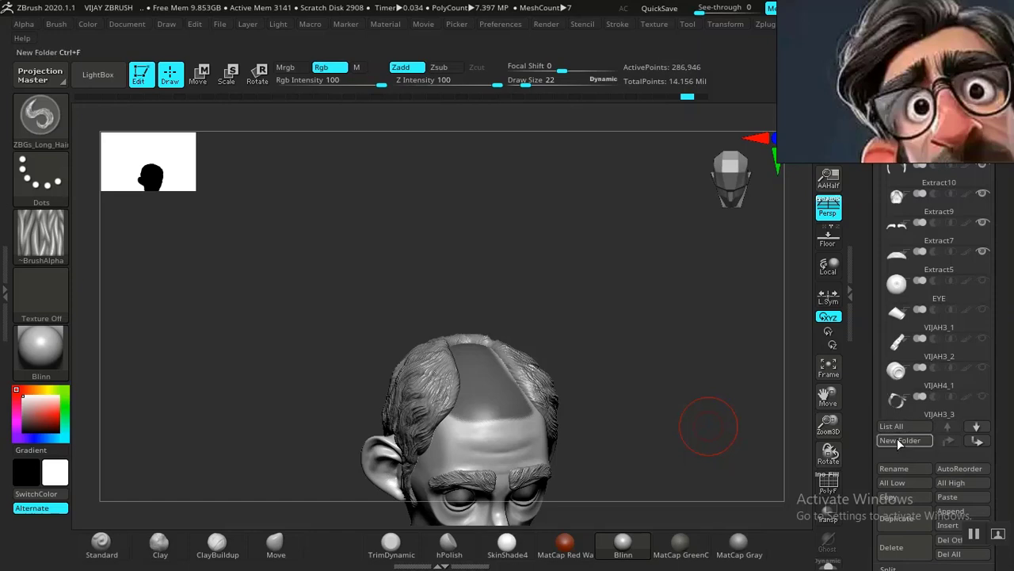
{"action": "left_click_drag", "start_coordinate": [856, 455], "coordinate": [866, 403]}
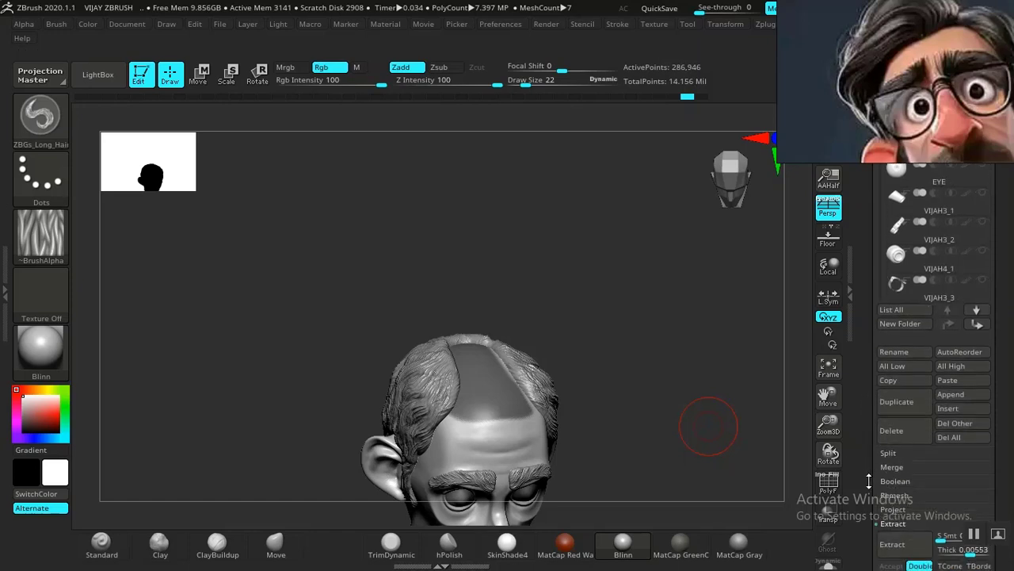
{"action": "left_click_drag", "start_coordinate": [868, 481], "coordinate": [887, 430]}
{"action": "left_click", "coordinate": [893, 426]}
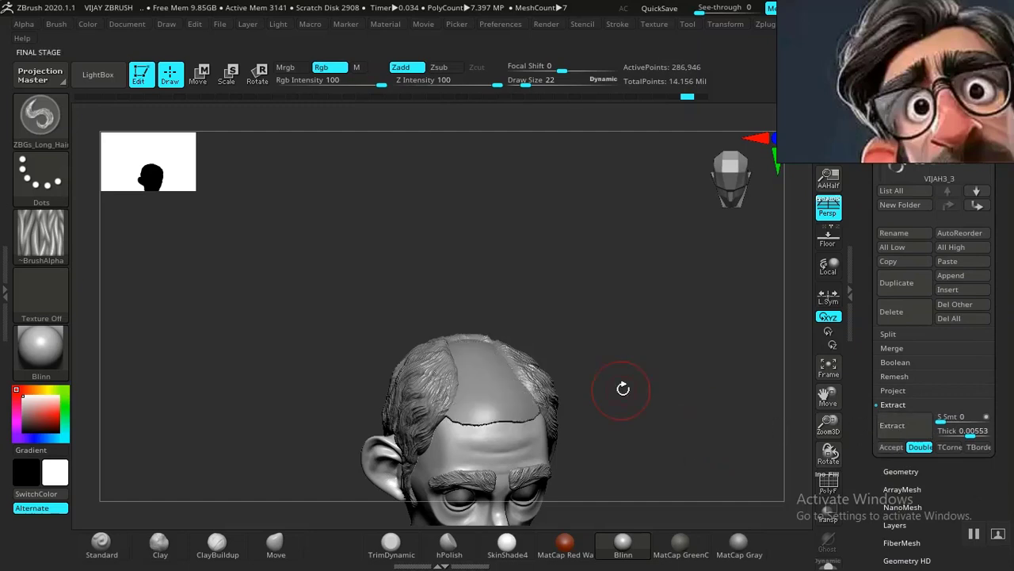
{"action": "mouse_move", "coordinate": [643, 425]}
{"action": "left_mouse_down"}
{"action": "mouse_move", "coordinate": [639, 417]}
{"action": "mouse_move", "coordinate": [651, 424]}
{"action": "left_mouse_up"}
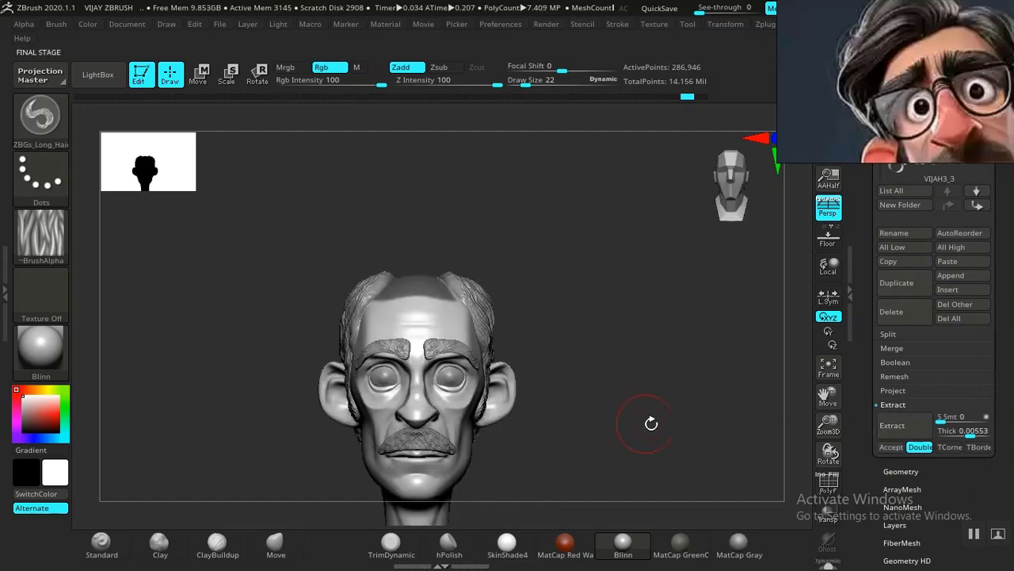
{"action": "left_click", "coordinate": [892, 447]}
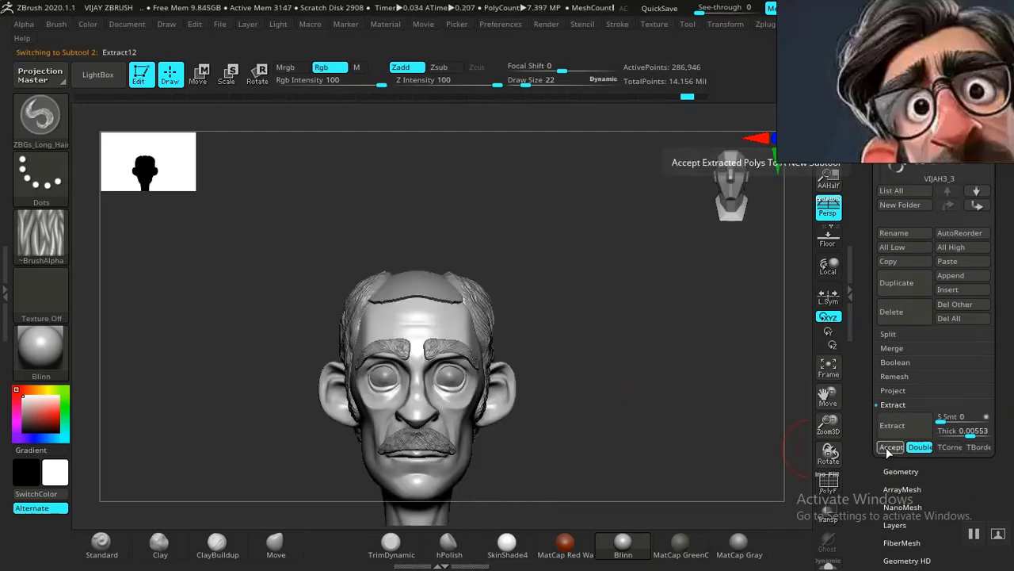
Clear the mask on the extracted scalp piece and frame its front edge
{"action": "left_click_drag", "start_coordinate": [632, 437], "coordinate": [593, 432]}
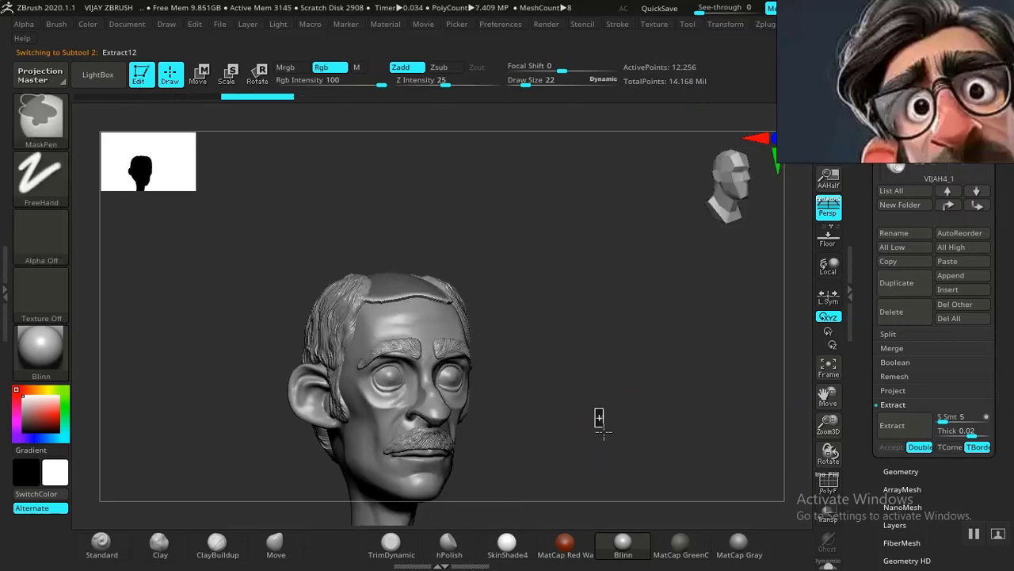
{"action": "left_click_drag", "start_coordinate": [607, 398], "coordinate": [626, 454]}
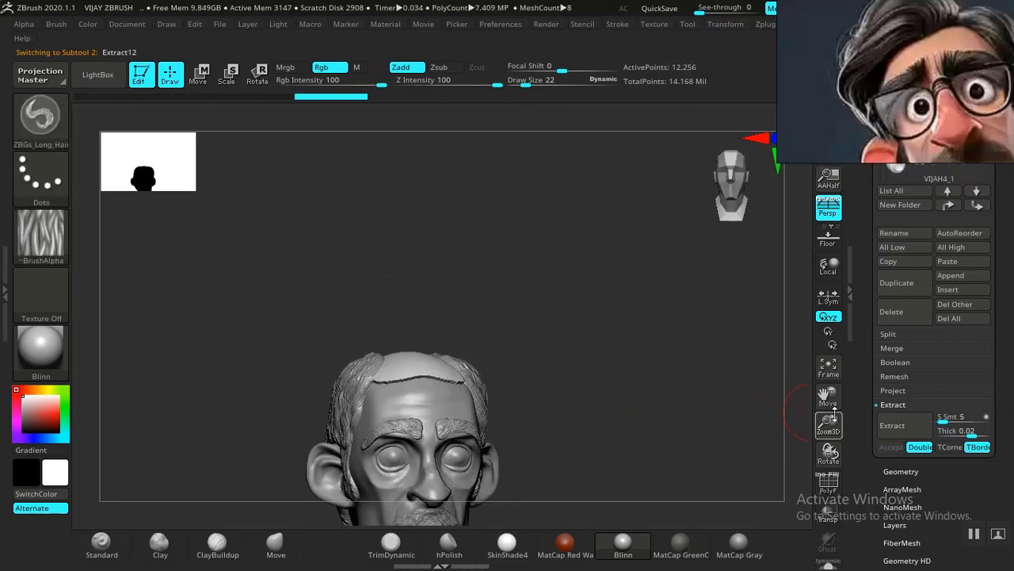
{"action": "key", "text": "f"}
{"action": "key", "text": "f"}
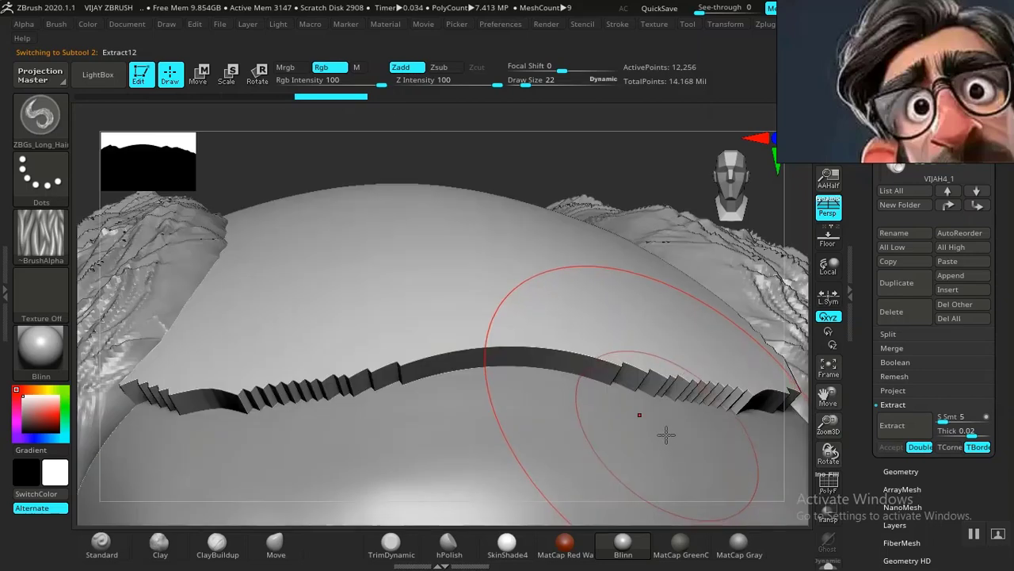
Smooth the extracted scalp piece's jagged border with the Polish By Groups deformation and round its edge with Polish
{"action": "left_click_drag", "start_coordinate": [863, 439], "coordinate": [865, 324]}
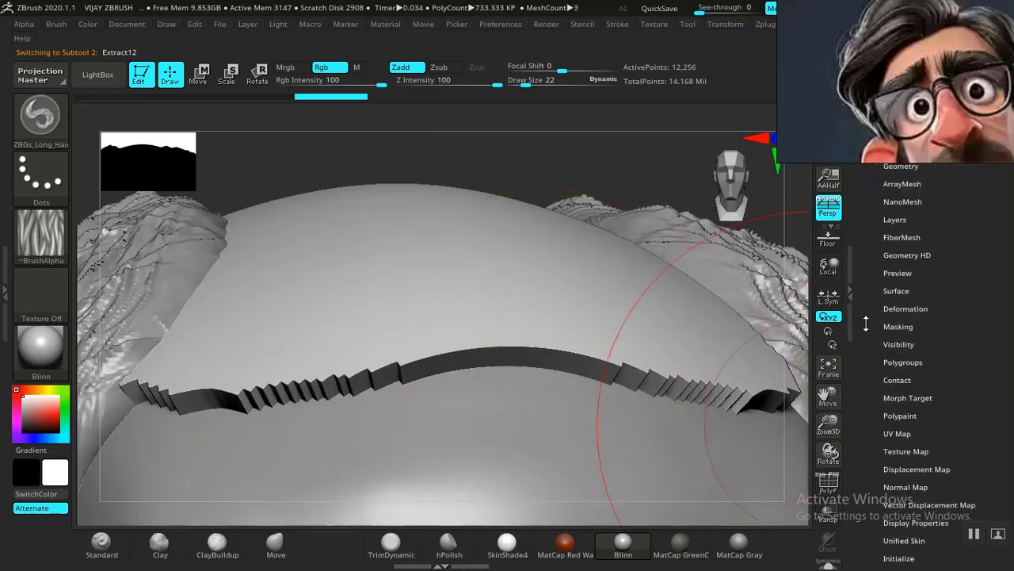
{"action": "left_click", "coordinate": [896, 307]}
{"action": "left_click_drag", "start_coordinate": [870, 190], "coordinate": [865, 472]}
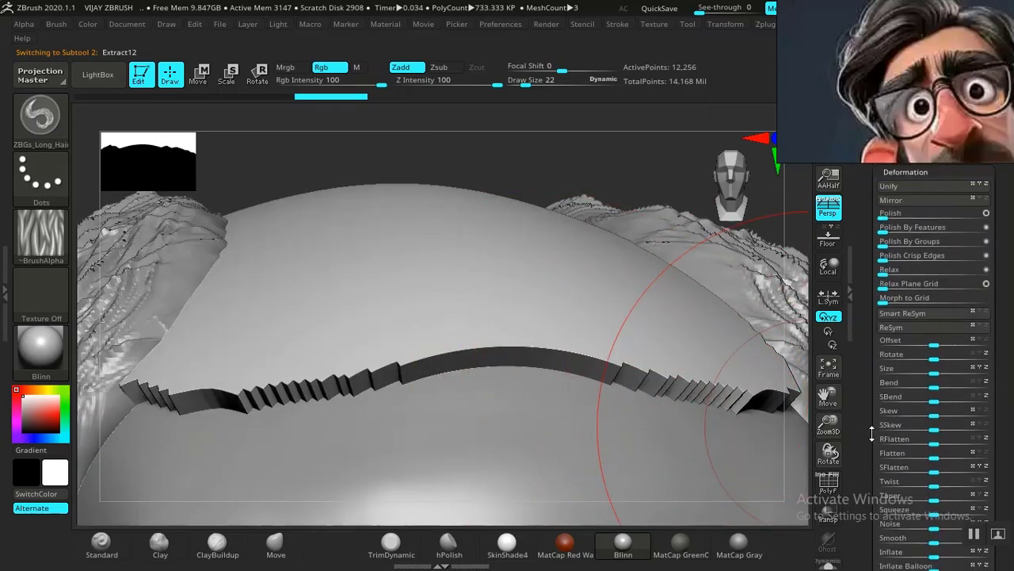
{"action": "left_click", "coordinate": [880, 369]}
{"action": "key", "text": "ctrl+z"}
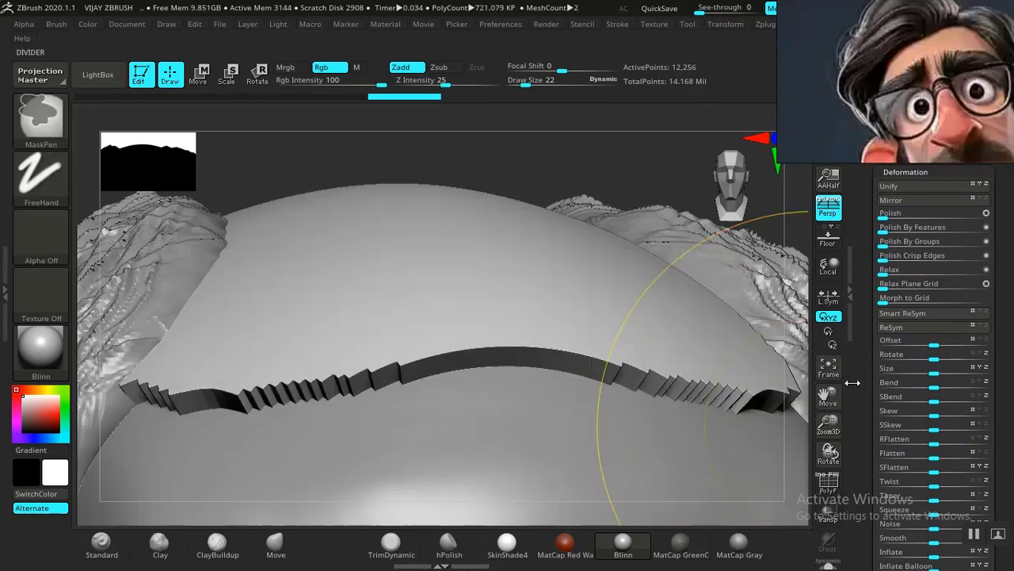
{"action": "scroll", "coordinate": [861, 384], "scroll_direction": "up", "scroll_amount": 2}
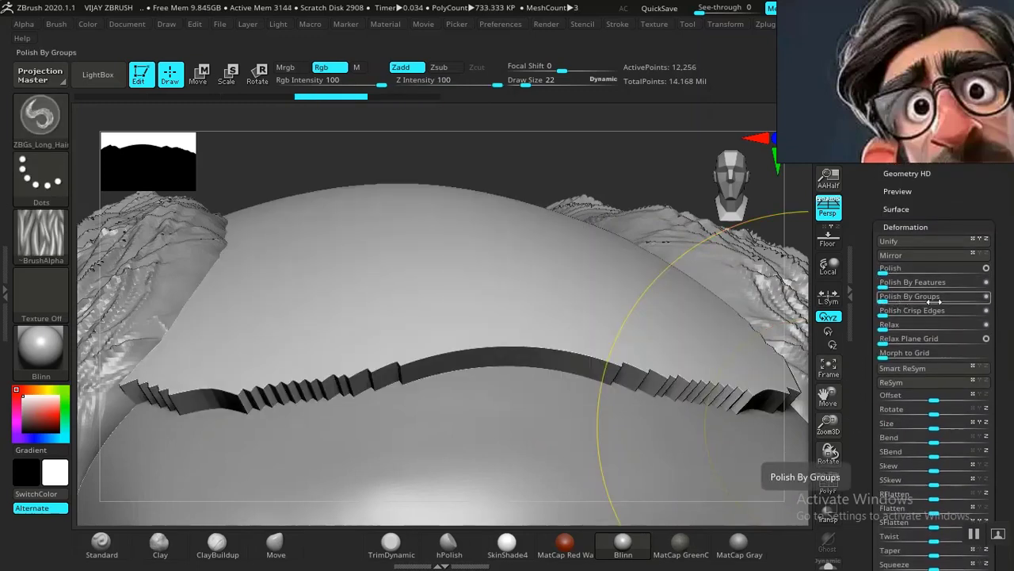
{"action": "left_click", "coordinate": [903, 298]}
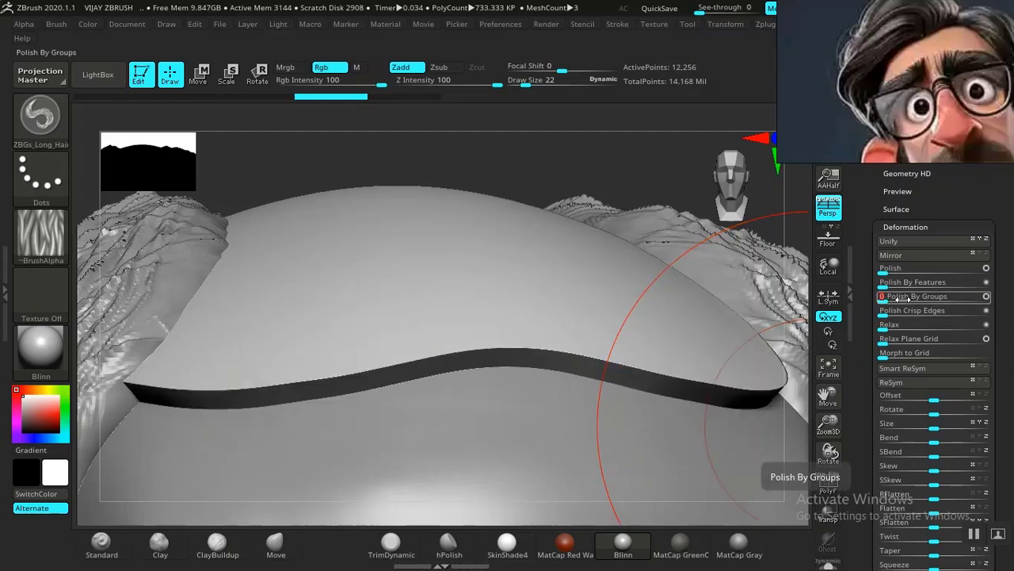
{"action": "left_click", "coordinate": [885, 270]}
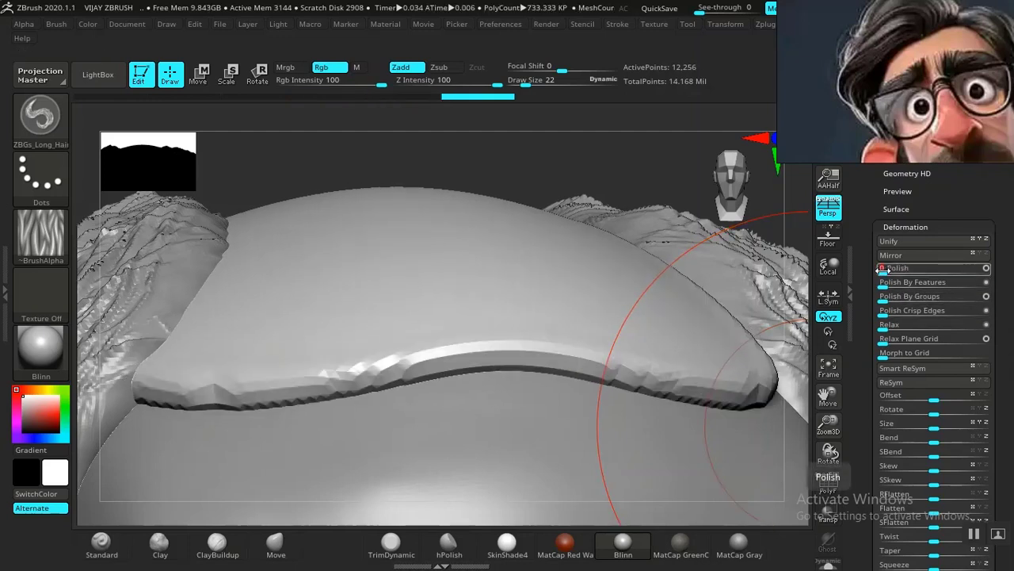
Inflate the extracted scalp piece in two passes to thicken it into a volume for the top hair
{"action": "scroll", "coordinate": [891, 272], "scroll_direction": "up", "scroll_amount": 5}
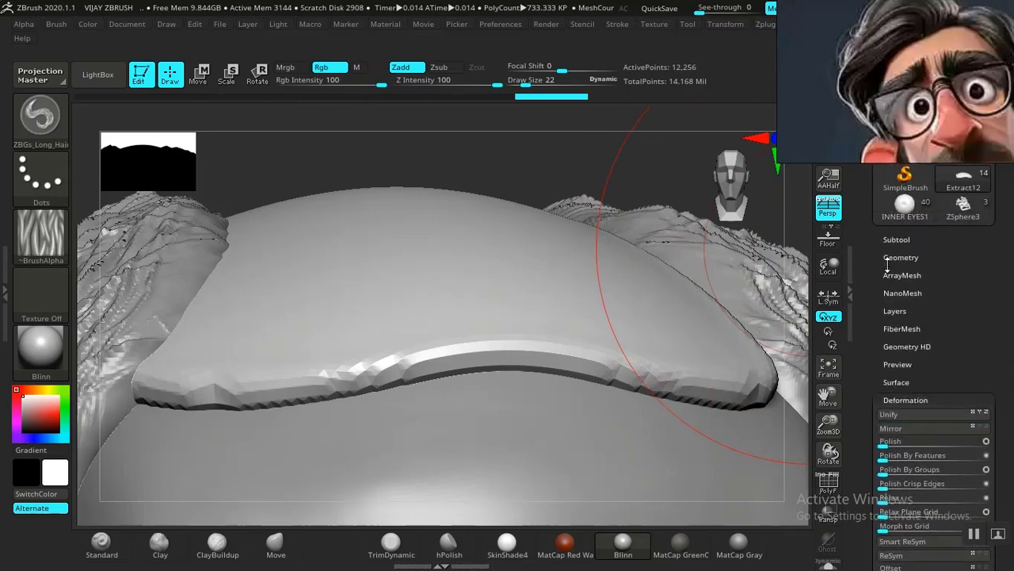
{"action": "scroll", "coordinate": [859, 321], "scroll_direction": "down", "scroll_amount": 5}
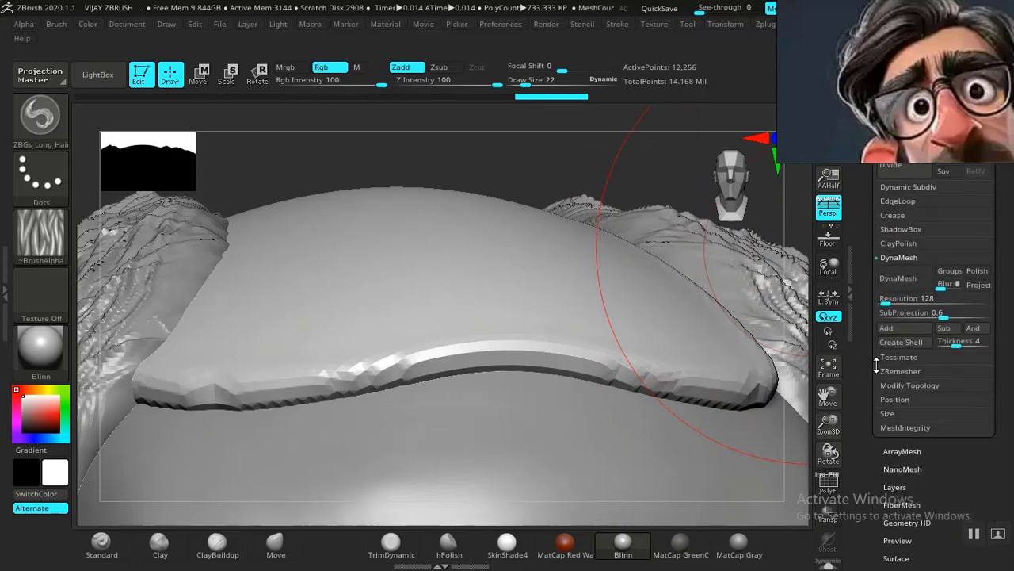
{"action": "scroll", "coordinate": [857, 422], "scroll_direction": "down", "scroll_amount": 5}
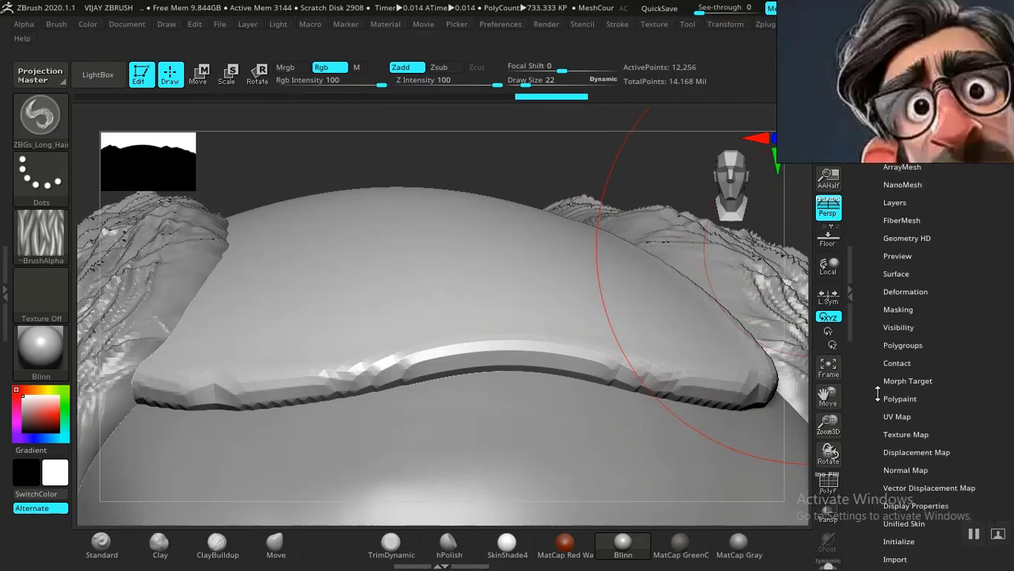
{"action": "left_click", "coordinate": [906, 292]}
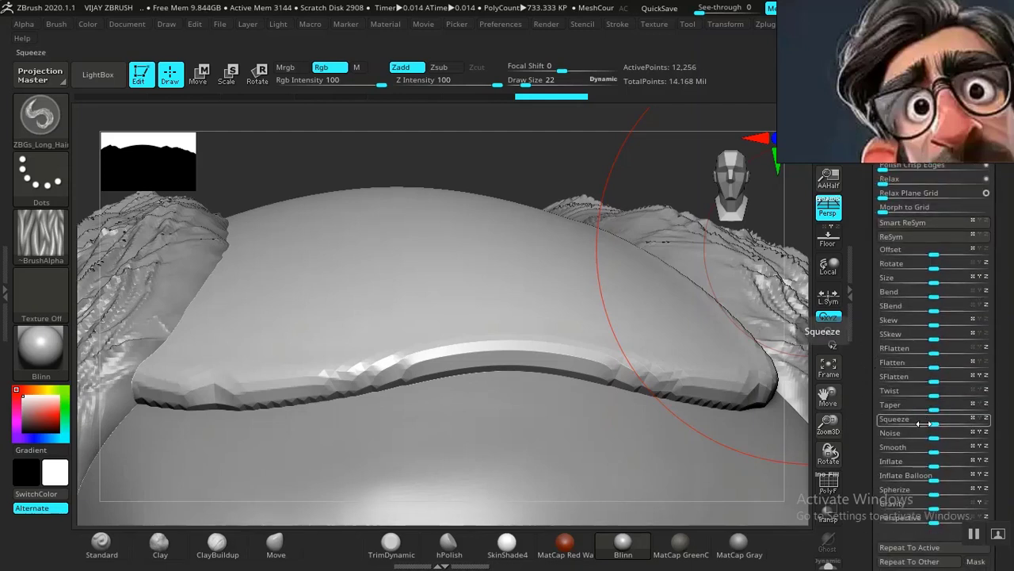
{"action": "left_click_drag", "start_coordinate": [935, 462], "coordinate": [947, 462]}
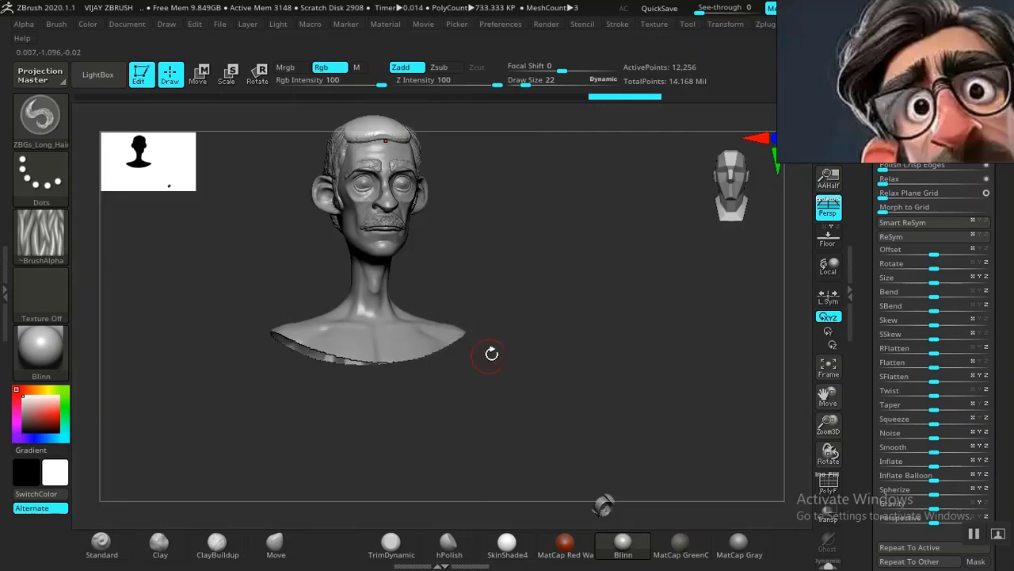
{"action": "left_click_drag", "start_coordinate": [487, 351], "coordinate": [709, 407]}
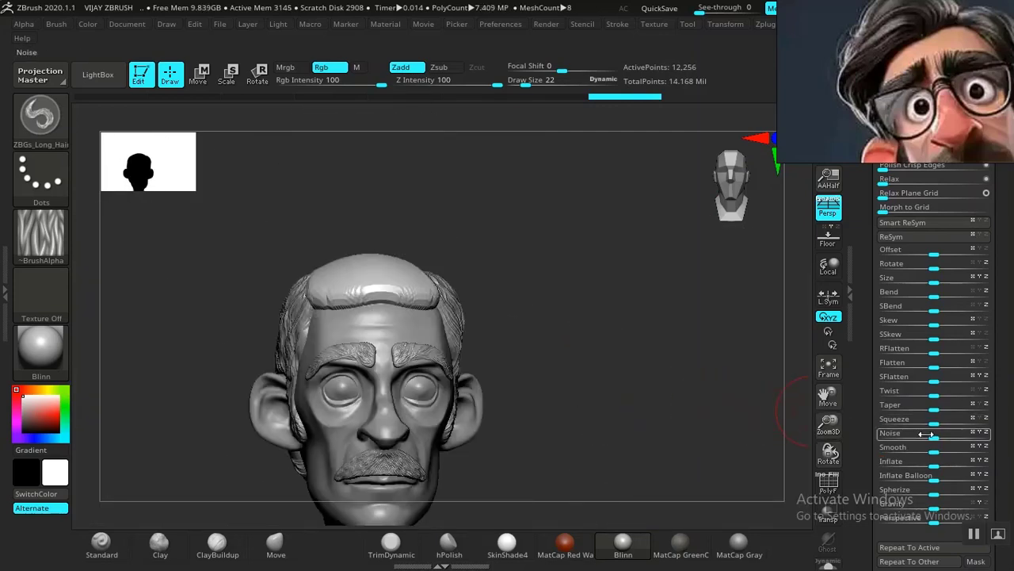
{"action": "key", "text": "ctrl"}
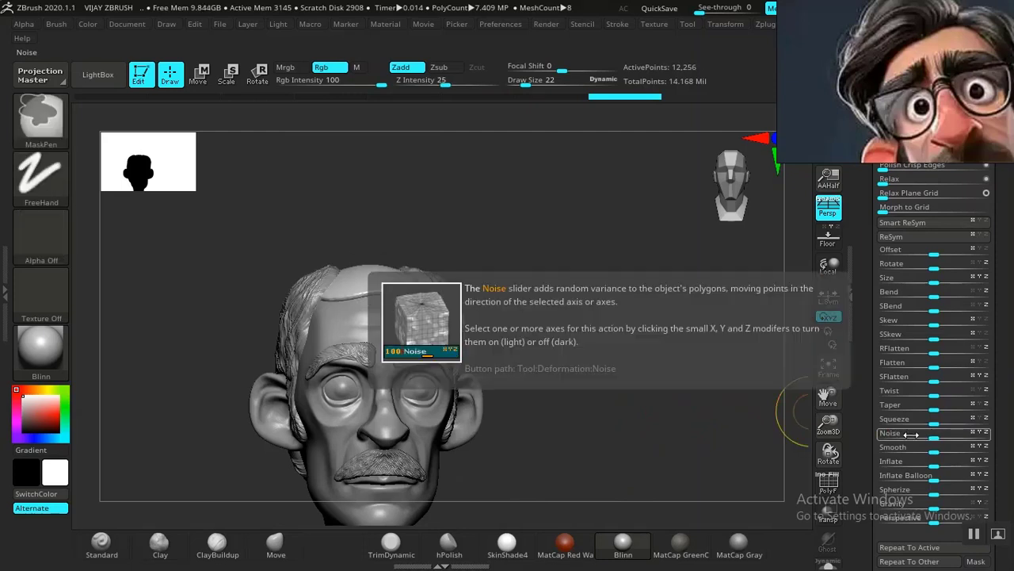
{"action": "left_click", "coordinate": [628, 99]}
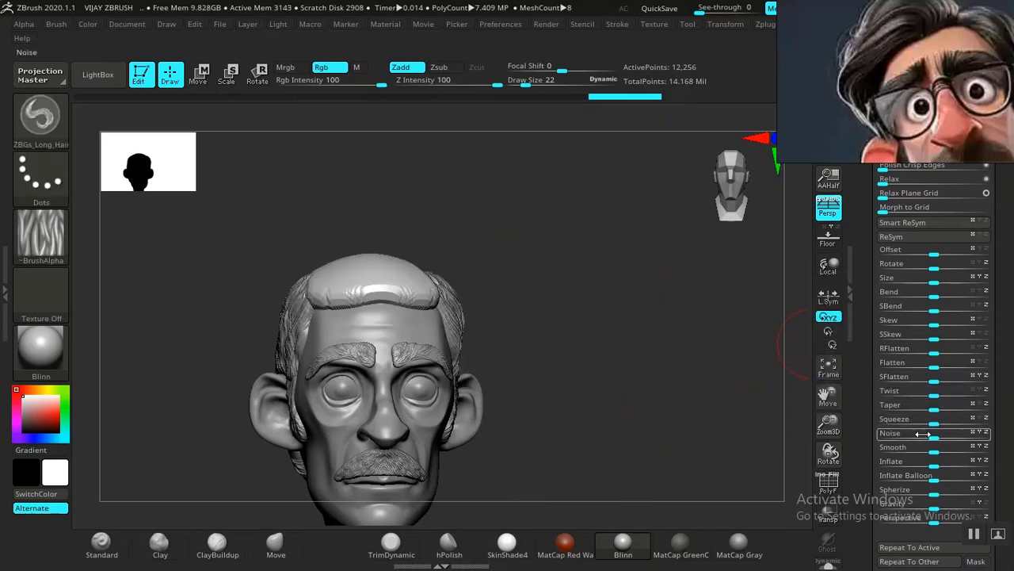
{"action": "left_click_drag", "start_coordinate": [935, 463], "coordinate": [941, 464]}
{"action": "left_click_drag", "start_coordinate": [773, 396], "coordinate": [633, 348]}
{"action": "scroll", "coordinate": [886, 340], "scroll_direction": "up", "scroll_amount": 5}
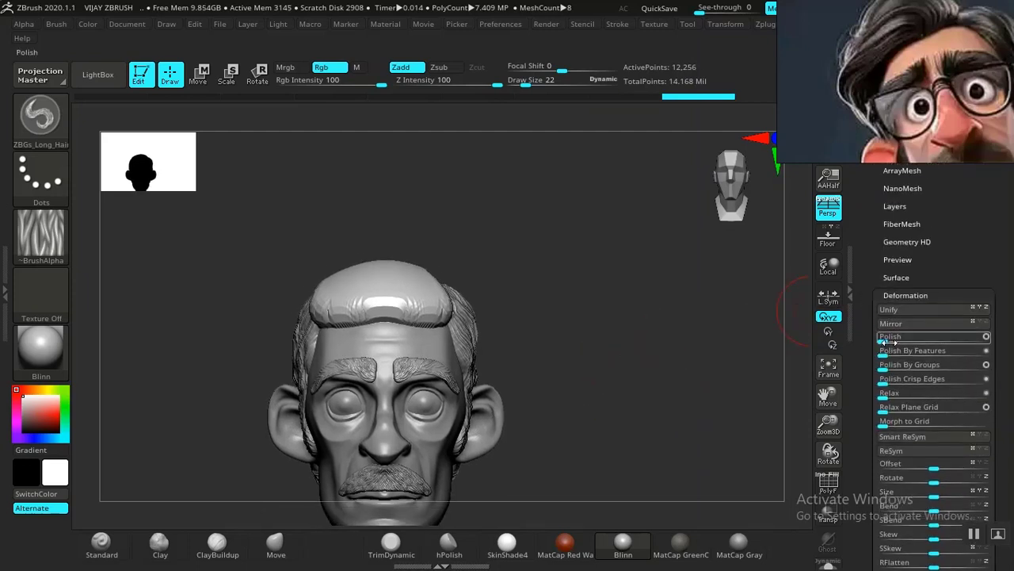
{"action": "scroll", "coordinate": [886, 300], "scroll_direction": "up", "scroll_amount": 4}
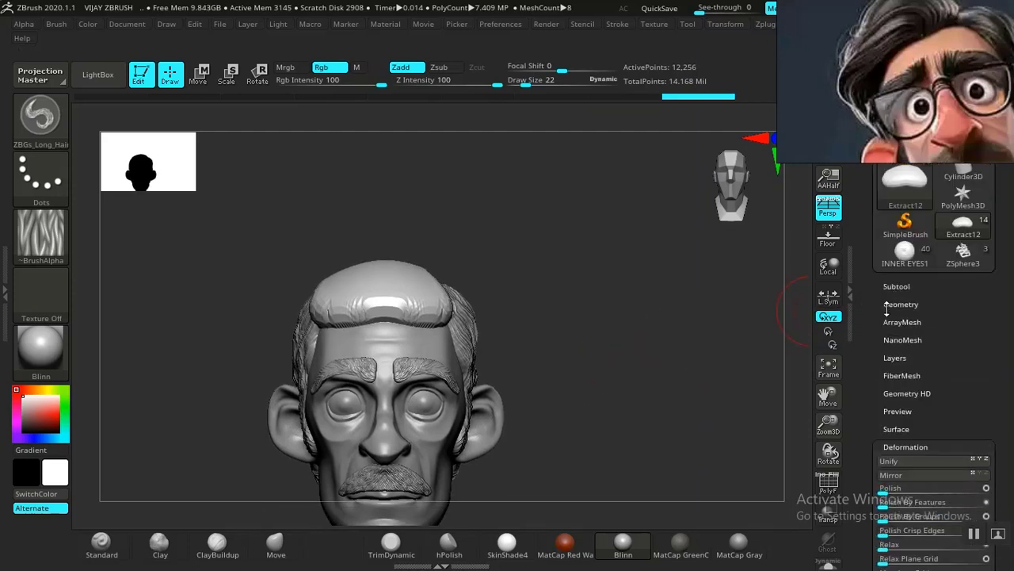
Reshape the front edge of the top hair piece above the forehead using the Move brush at draw size 30
{"action": "mouse_move", "coordinate": [585, 433]}
{"action": "left_mouse_down"}
{"action": "mouse_move", "coordinate": [668, 464]}
{"action": "mouse_move", "coordinate": [717, 466]}
{"action": "left_mouse_up"}
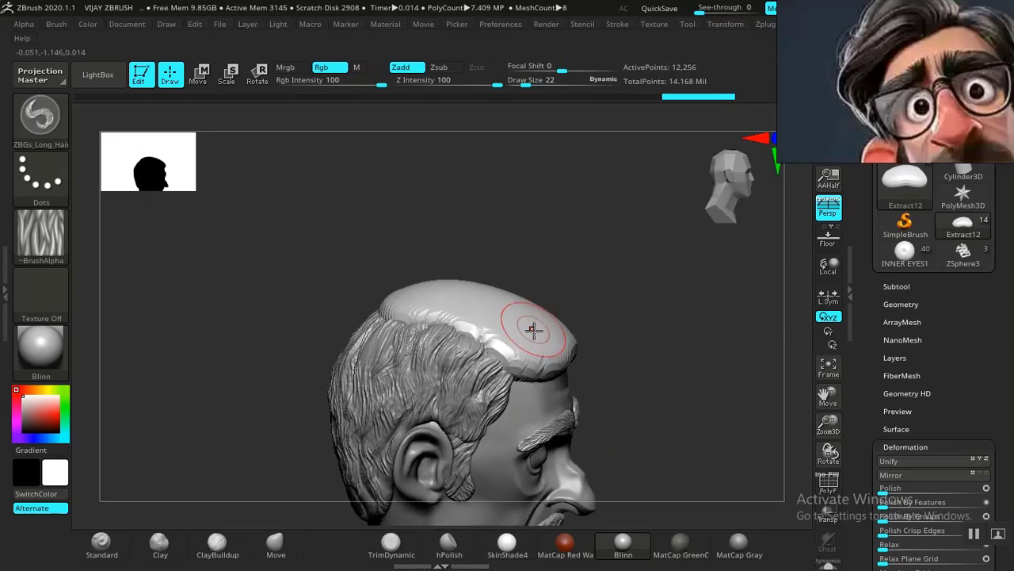
{"action": "left_click", "coordinate": [275, 543]}
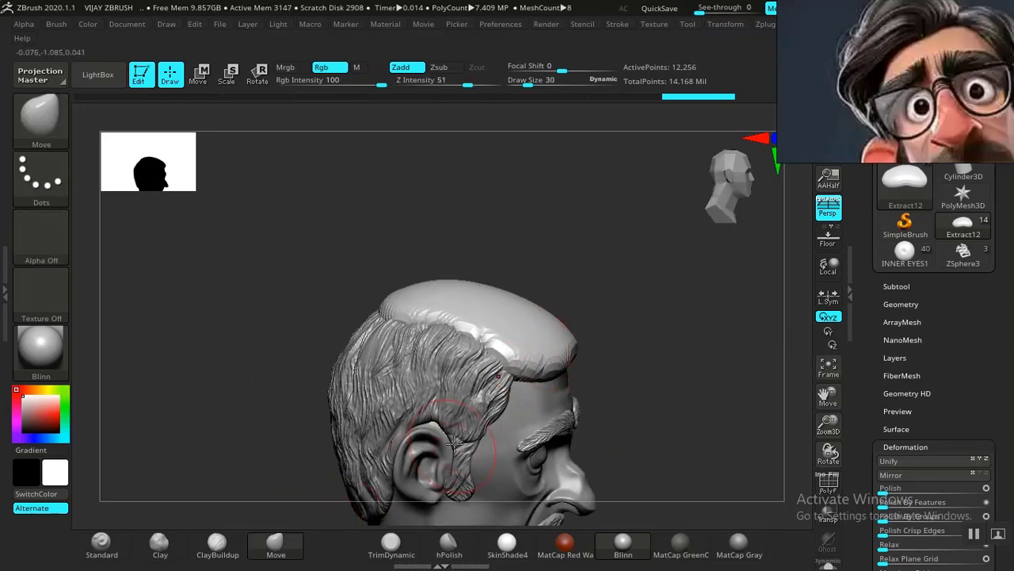
{"action": "left_click_drag", "start_coordinate": [572, 369], "coordinate": [578, 372]}
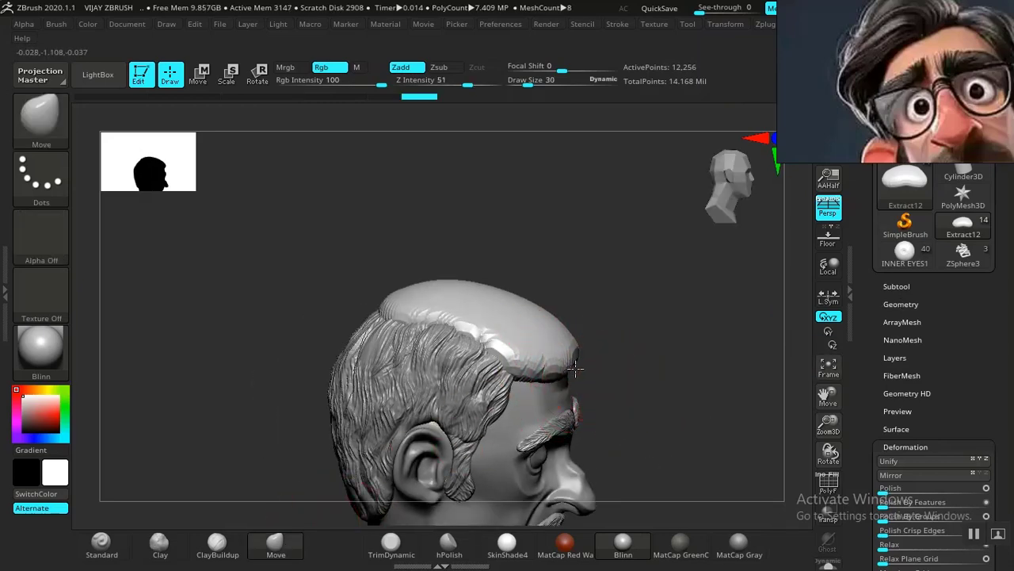
{"action": "mouse_move", "coordinate": [645, 374]}
{"action": "left_mouse_down"}
{"action": "mouse_move", "coordinate": [620, 392]}
{"action": "mouse_move", "coordinate": [555, 396]}
{"action": "mouse_move", "coordinate": [475, 386]}
{"action": "left_mouse_up"}
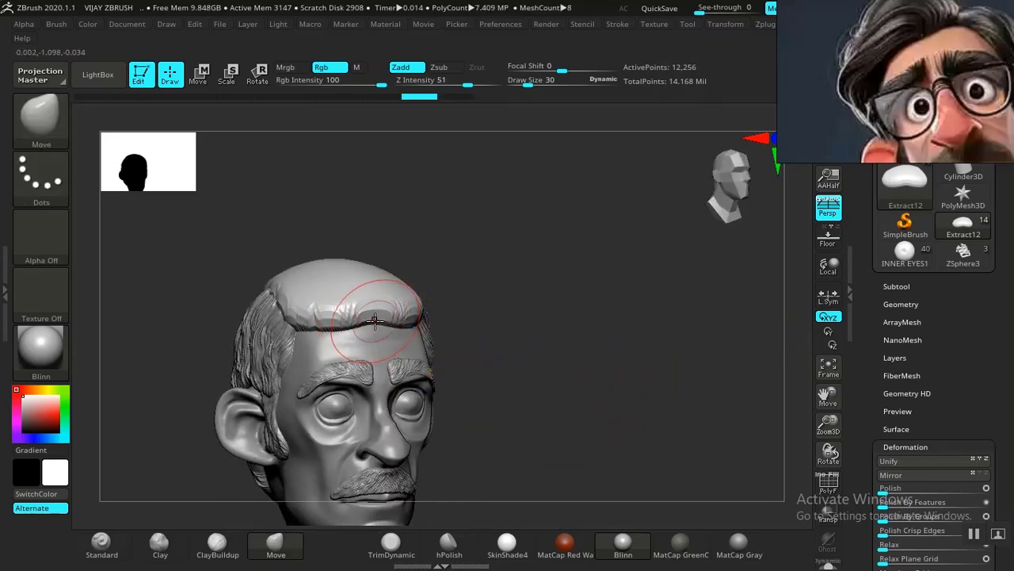
{"action": "left_click_drag", "start_coordinate": [384, 326], "coordinate": [385, 326]}
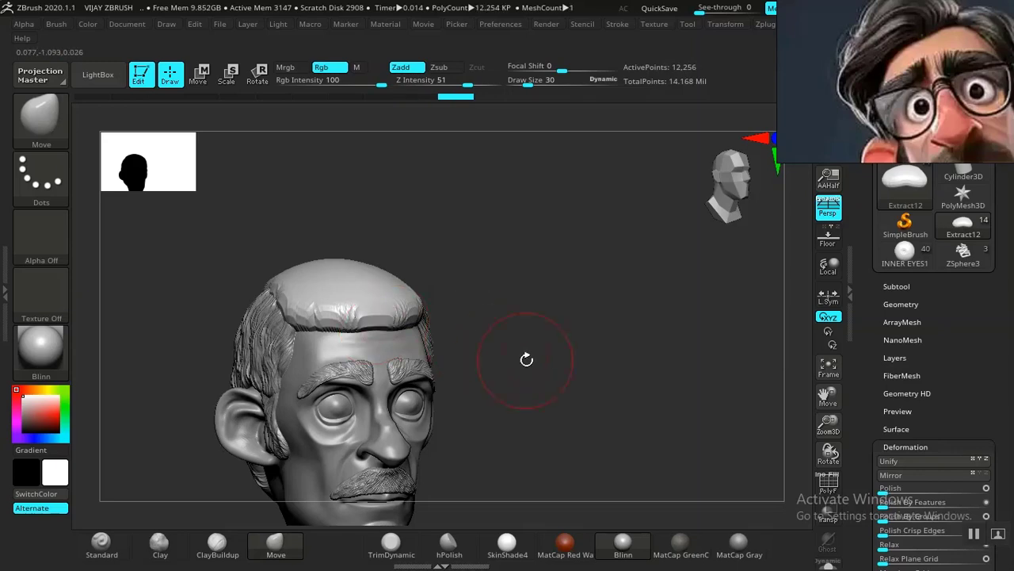
{"action": "mouse_move", "coordinate": [525, 358]}
{"action": "left_mouse_down", "text": "shift"}
{"action": "mouse_move", "coordinate": [563, 358]}
{"action": "mouse_move", "coordinate": [555, 397]}
{"action": "left_mouse_up", "text": "shift"}
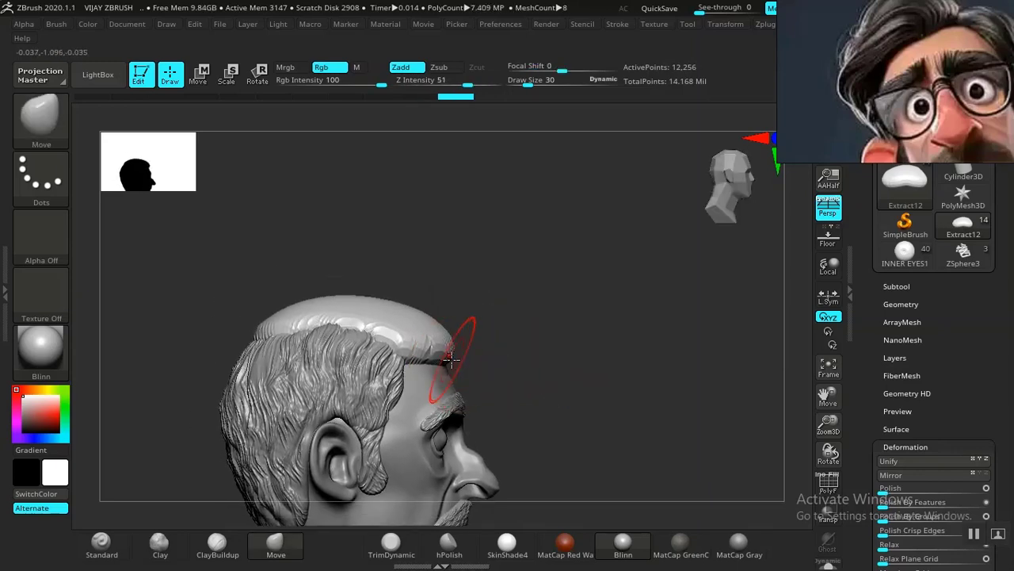
Enlarge the Move brush to draw size 50 and push the top hair piece's front edge slightly back
{"action": "key", "text": "bracketright"}
{"action": "key", "text": "bracketright"}
{"action": "left_click_drag", "start_coordinate": [448, 356], "coordinate": [436, 353]}
{"action": "mouse_move", "coordinate": [546, 414]}
{"action": "left_mouse_down"}
{"action": "mouse_move", "coordinate": [555, 420]}
{"action": "mouse_move", "coordinate": [510, 425]}
{"action": "mouse_move", "coordinate": [523, 429]}
{"action": "mouse_move", "coordinate": [543, 489]}
{"action": "mouse_move", "coordinate": [554, 418]}
{"action": "left_mouse_up"}
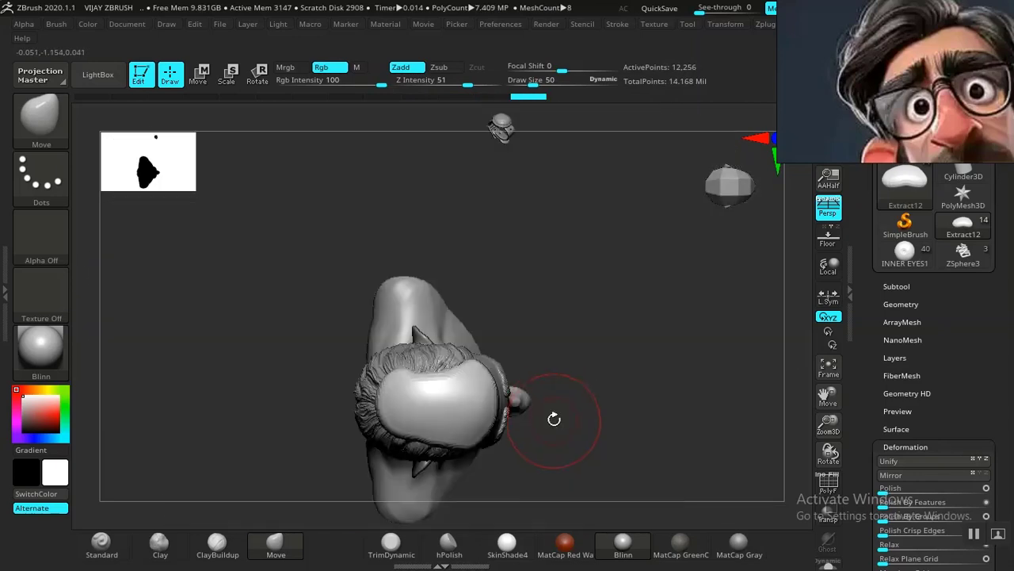
{"action": "key", "text": "f"}
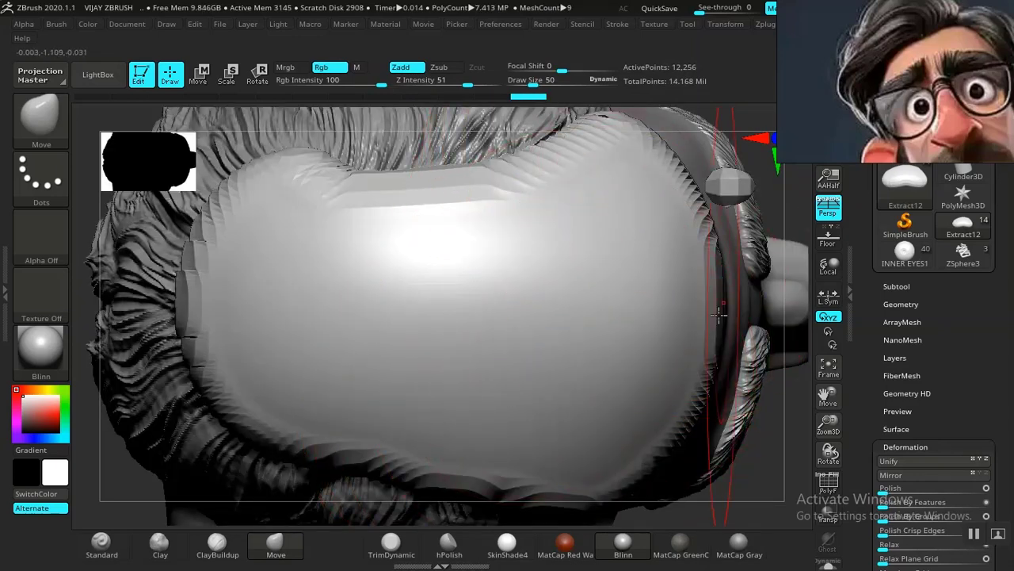
{"action": "left_click_drag", "start_coordinate": [727, 484], "coordinate": [586, 373]}
{"action": "key", "text": "f"}
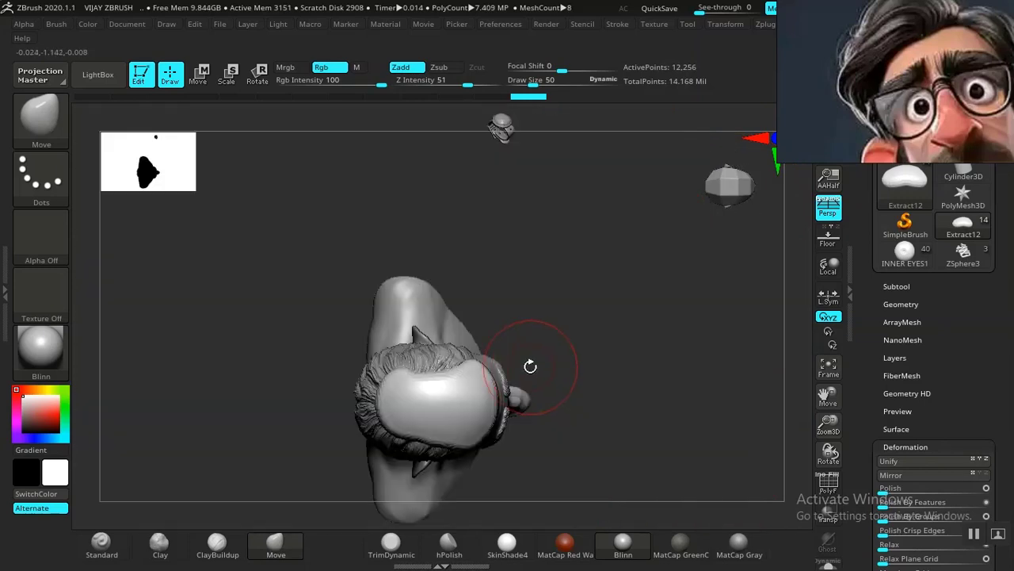
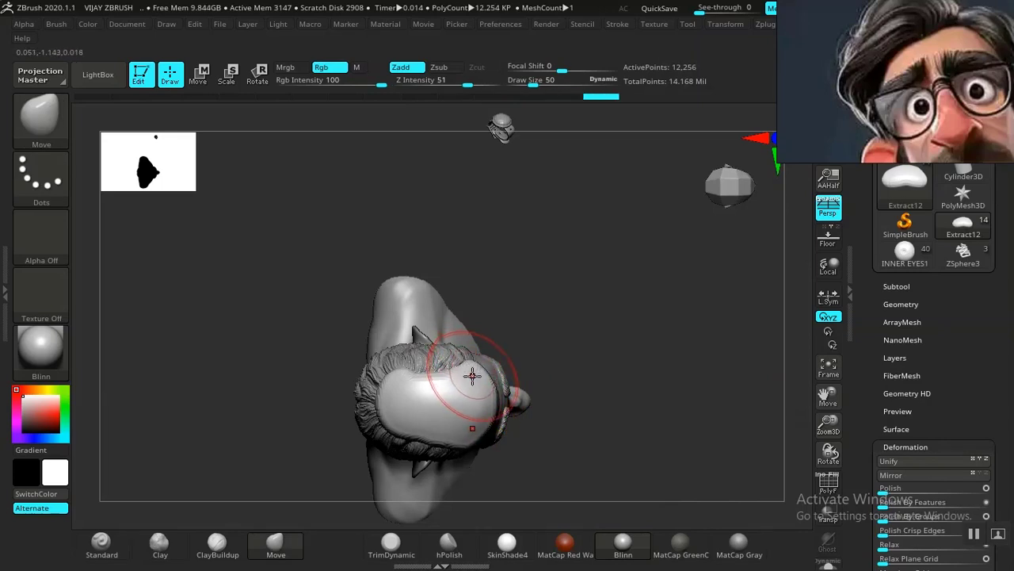
Reshape the top hair piece's side edge with the Move brush along its border with the detailed side hair
{"action": "mouse_move", "coordinate": [501, 343]}
{"action": "left_mouse_down"}
{"action": "mouse_move", "coordinate": [591, 348]}
{"action": "mouse_move", "coordinate": [580, 371]}
{"action": "mouse_move", "coordinate": [618, 401]}
{"action": "mouse_move", "coordinate": [502, 358]}
{"action": "left_mouse_up"}
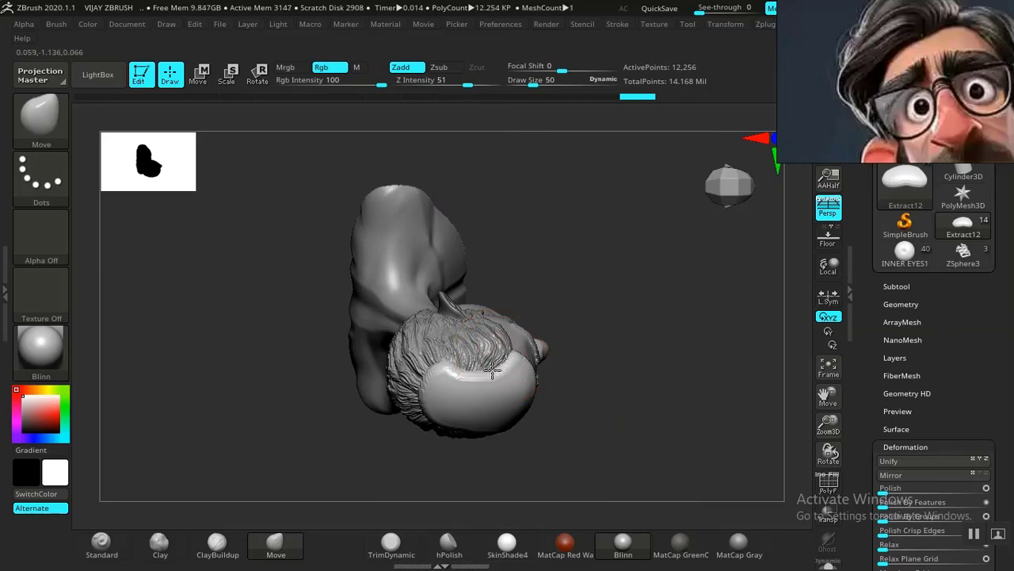
{"action": "left_click_drag", "start_coordinate": [466, 370], "coordinate": [468, 362]}
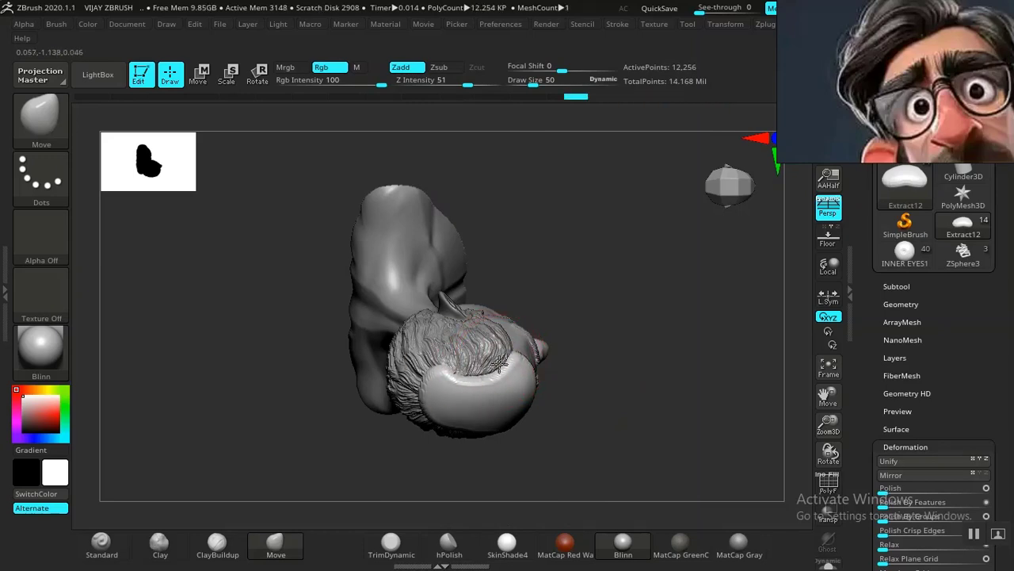
{"action": "key", "text": "f"}
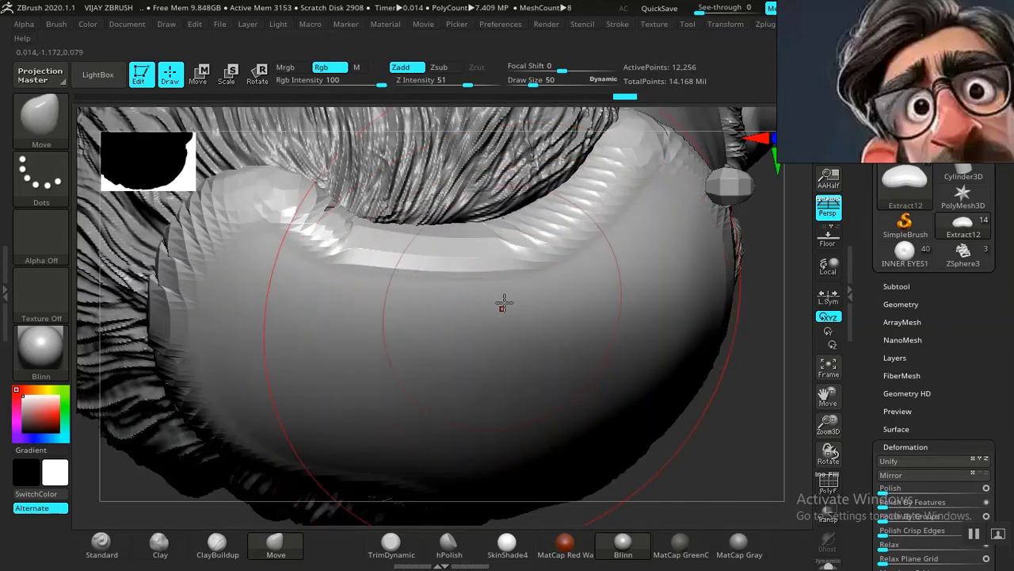
{"action": "left_click_drag", "start_coordinate": [530, 236], "coordinate": [541, 226]}
{"action": "mouse_move", "coordinate": [572, 176]}
{"action": "left_mouse_down"}
{"action": "mouse_move", "coordinate": [585, 161]}
{"action": "mouse_move", "coordinate": [616, 157]}
{"action": "left_mouse_up"}
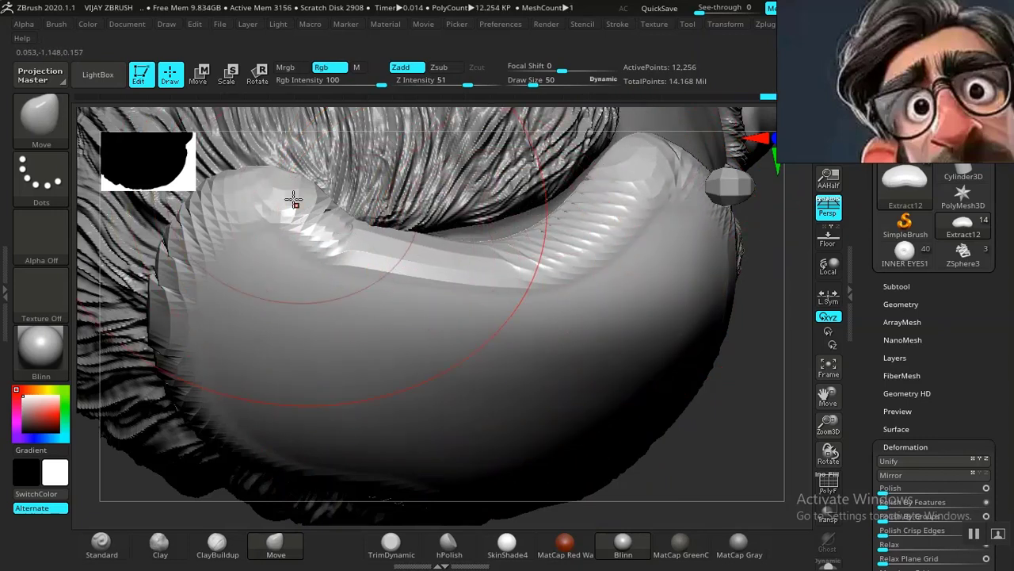
{"action": "key", "text": "ctrl+z"}
{"action": "key", "text": "ctrl+z"}
{"action": "key", "text": "ctrl+z"}
{"action": "left_click_drag", "start_coordinate": [296, 219], "coordinate": [306, 223]}
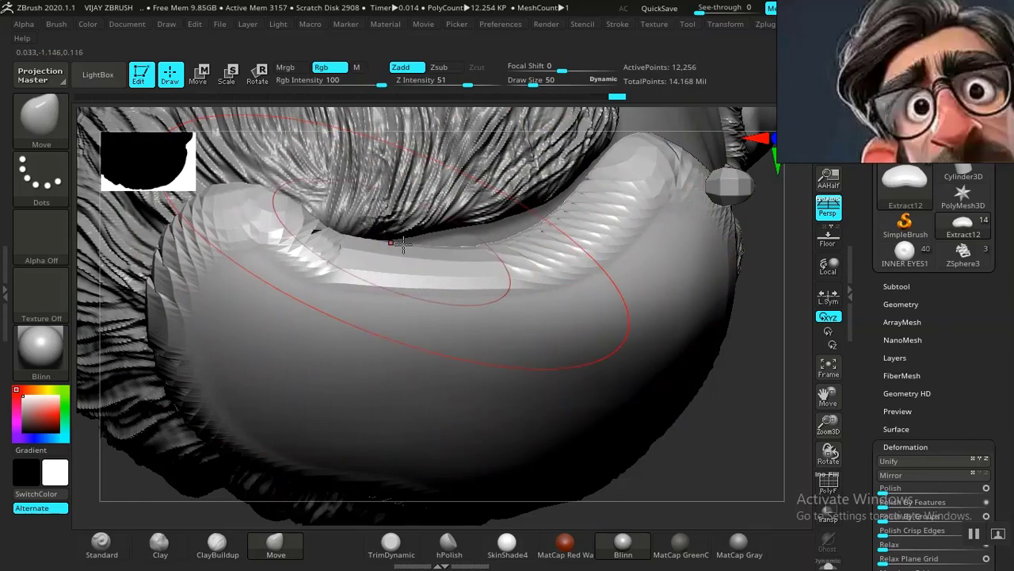
{"action": "left_click_drag", "start_coordinate": [621, 150], "coordinate": [630, 156]}
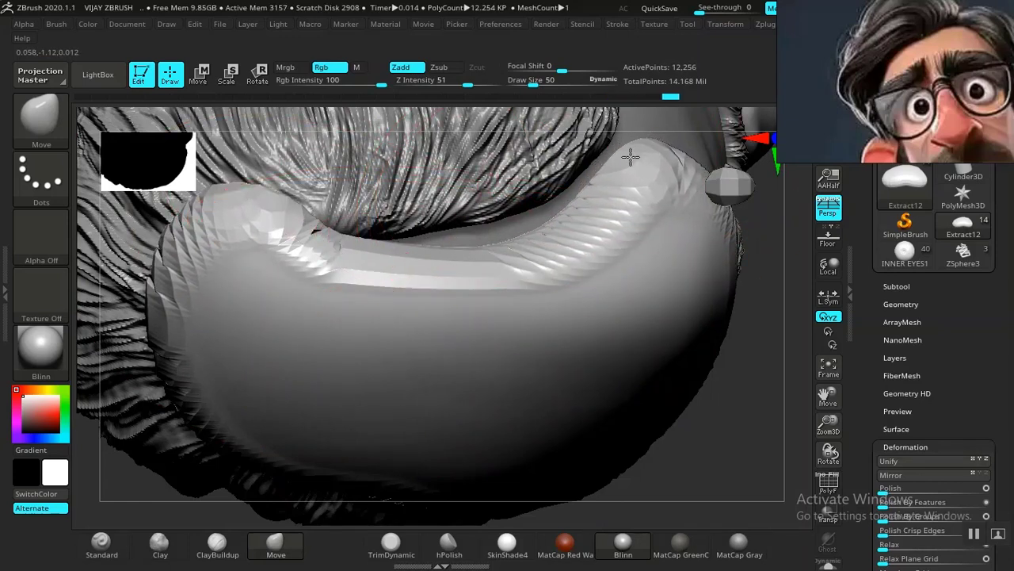
Refine the top hair piece's side edge with the Move brush at draw size 42, undoing the last stroke
{"action": "key", "text": "f"}
{"action": "mouse_move", "coordinate": [627, 399]}
{"action": "left_mouse_down"}
{"action": "mouse_move", "coordinate": [615, 279]}
{"action": "mouse_move", "coordinate": [579, 412]}
{"action": "mouse_move", "coordinate": [492, 410]}
{"action": "left_mouse_up"}
{"action": "key", "text": "f"}
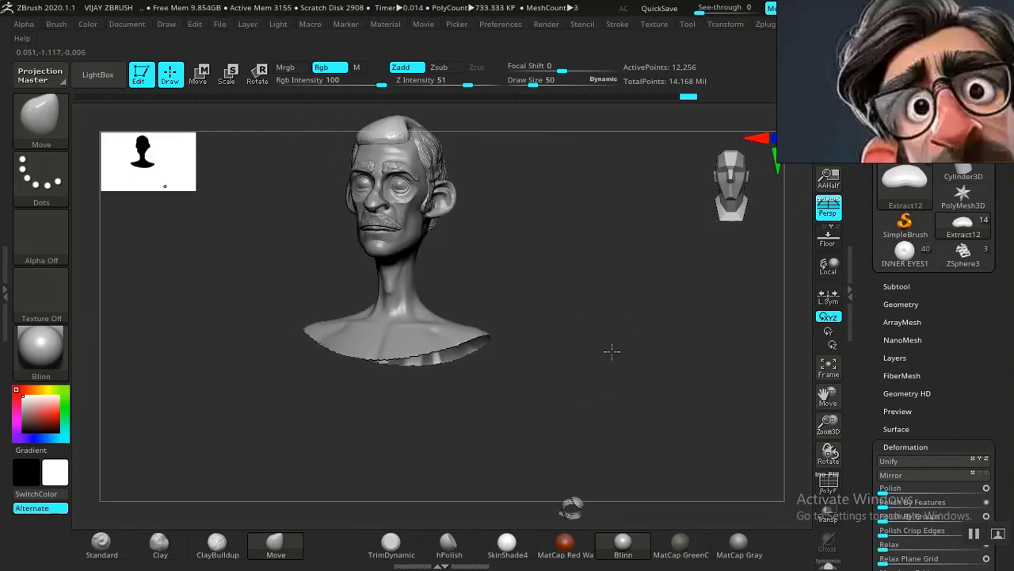
{"action": "mouse_move", "coordinate": [611, 351]}
{"action": "left_mouse_down"}
{"action": "mouse_move", "coordinate": [584, 310]}
{"action": "mouse_move", "coordinate": [576, 379]}
{"action": "mouse_move", "coordinate": [548, 423]}
{"action": "mouse_move", "coordinate": [521, 378]}
{"action": "mouse_move", "coordinate": [530, 446]}
{"action": "mouse_move", "coordinate": [537, 271]}
{"action": "mouse_move", "coordinate": [552, 494]}
{"action": "mouse_move", "coordinate": [483, 373]}
{"action": "mouse_move", "coordinate": [307, 313]}
{"action": "mouse_move", "coordinate": [322, 309]}
{"action": "left_mouse_up"}
{"action": "key", "text": "bracketleft"}
{"action": "left_click_drag", "start_coordinate": [350, 256], "coordinate": [315, 321]}
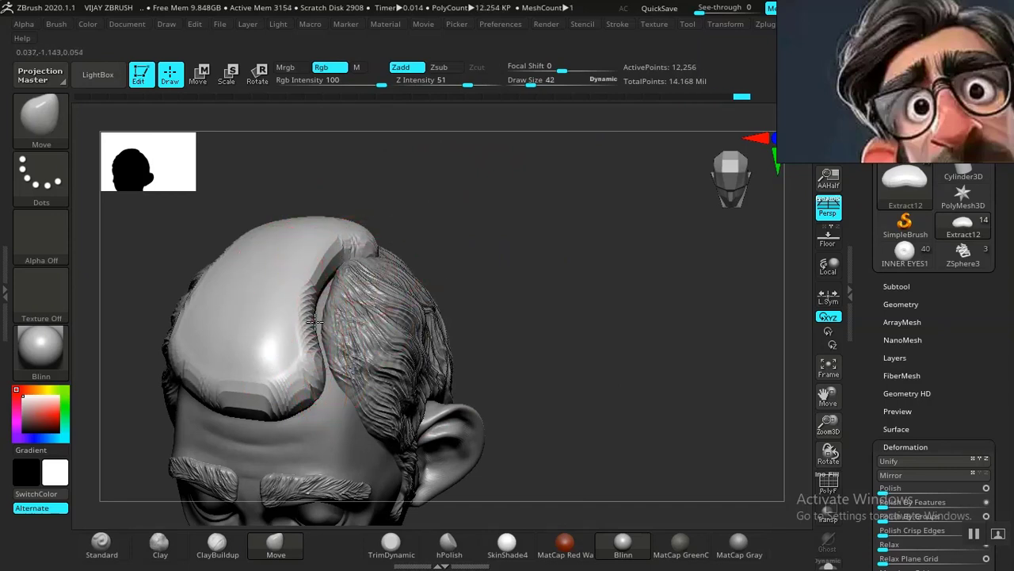
{"action": "key", "text": "ctrl+z"}
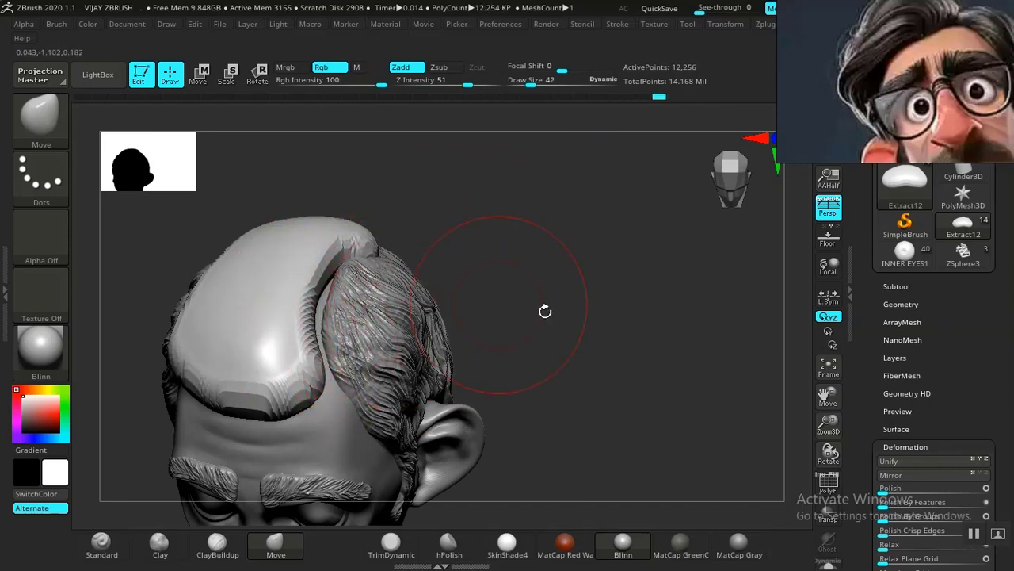
DynaMesh the top hair piece at resolution 2200
{"action": "left_click", "coordinate": [895, 304]}
{"action": "scroll", "coordinate": [880, 348], "scroll_direction": "down", "scroll_amount": 5}
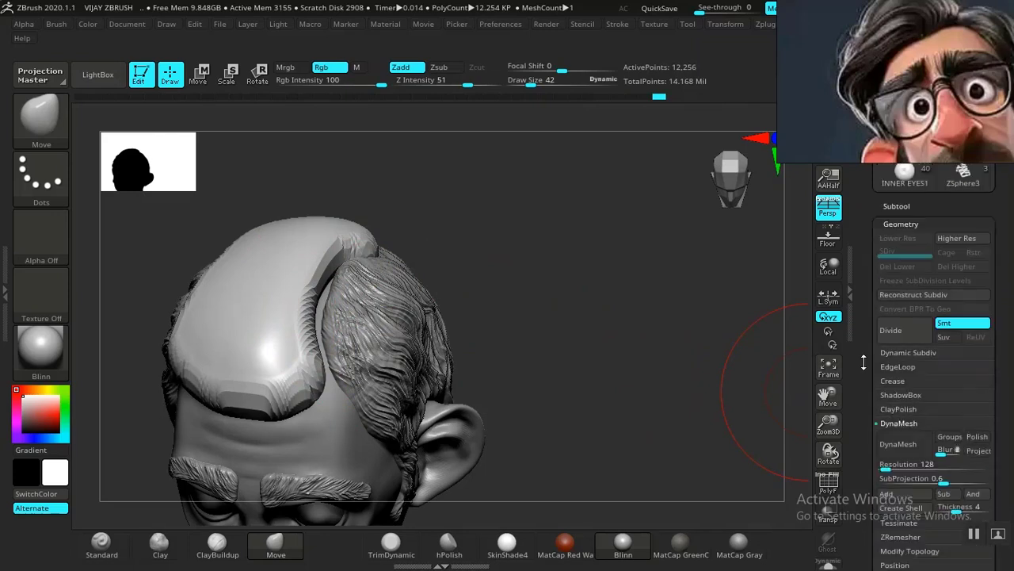
{"action": "left_click_drag", "start_coordinate": [886, 362], "coordinate": [925, 361]}
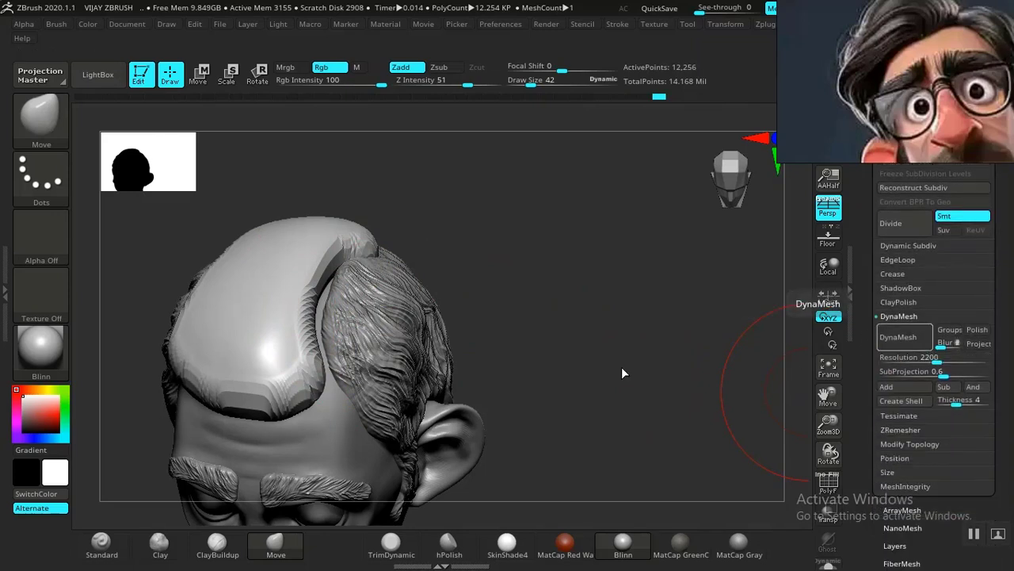
{"action": "mouse_move", "coordinate": [523, 351]}
{"action": "left_mouse_down"}
{"action": "mouse_move", "coordinate": [546, 310]}
{"action": "mouse_move", "coordinate": [584, 315]}
{"action": "mouse_move", "coordinate": [568, 390]}
{"action": "mouse_move", "coordinate": [503, 293]}
{"action": "left_mouse_up"}
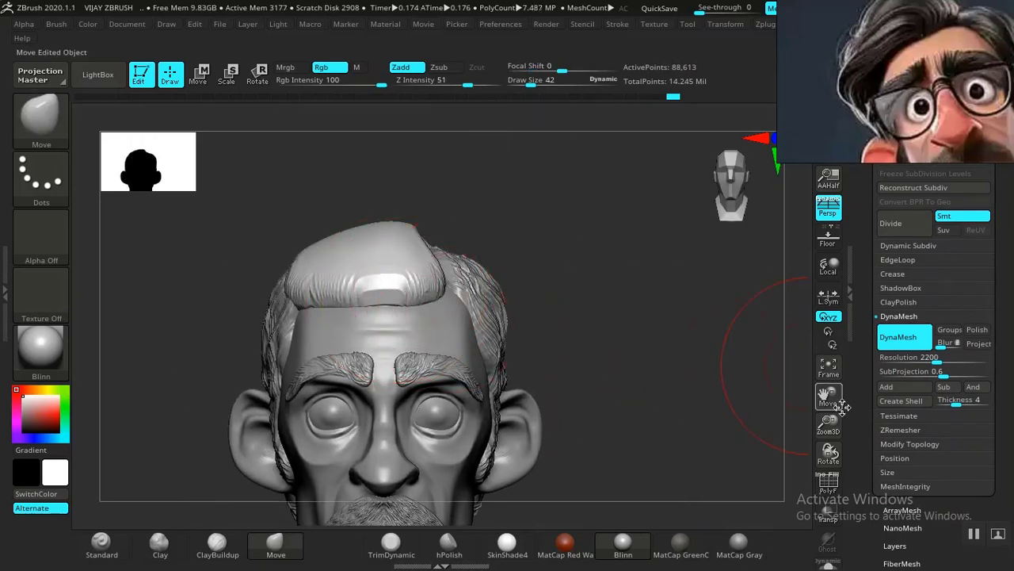
Smooth the stepped ridges on the remeshed top hair piece with the Polish deformation at about 96
{"action": "scroll", "coordinate": [898, 393], "scroll_direction": "down", "scroll_amount": 5}
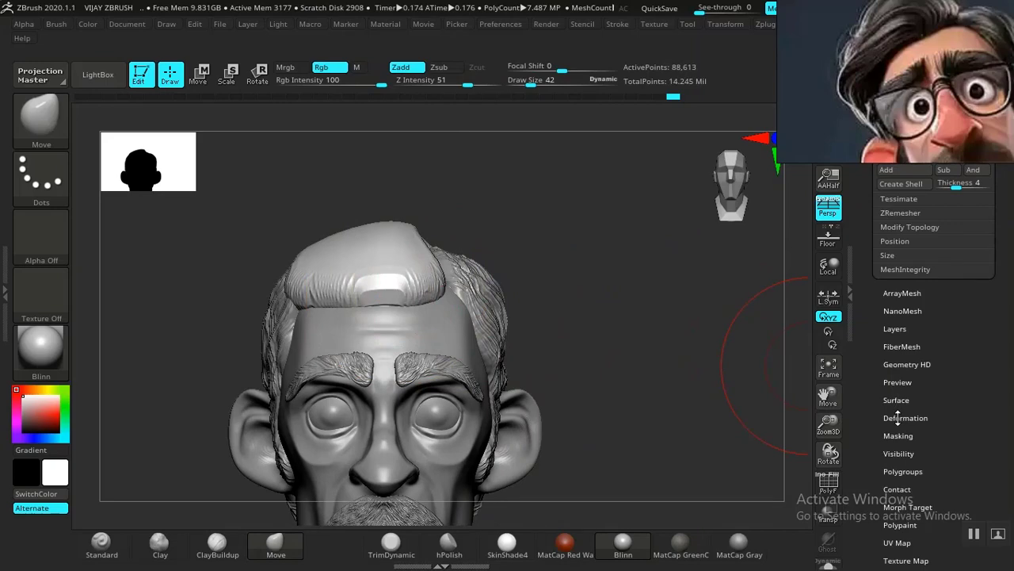
{"action": "left_click", "coordinate": [904, 417]}
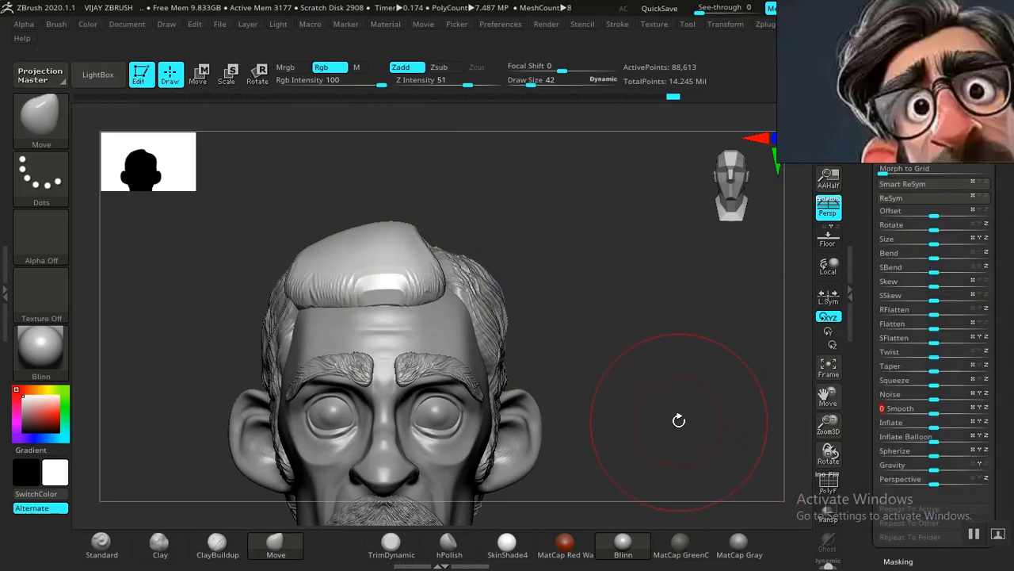
{"action": "scroll", "coordinate": [919, 238], "scroll_direction": "up", "scroll_amount": 3}
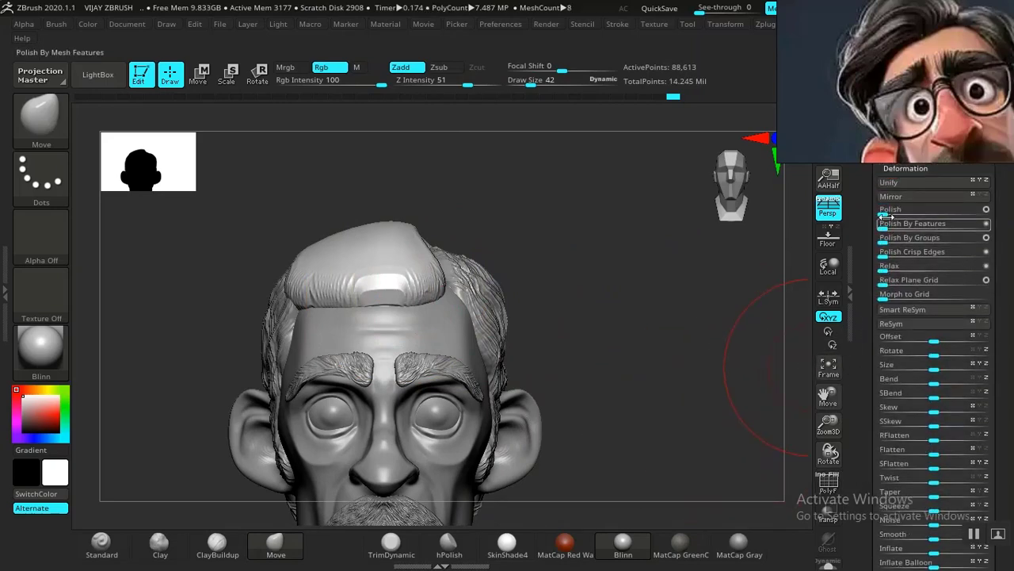
{"action": "left_click_drag", "start_coordinate": [896, 210], "coordinate": [948, 209]}
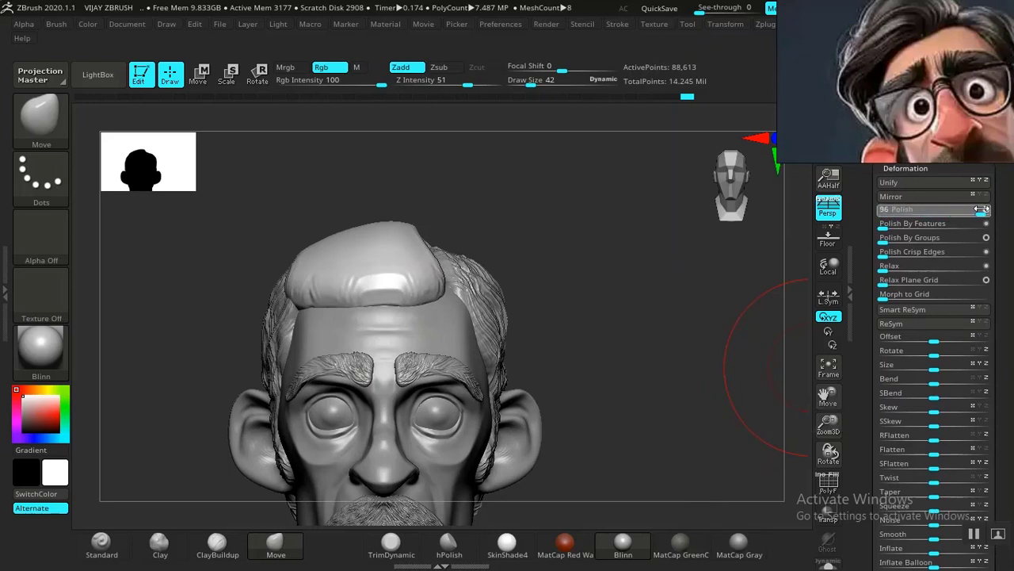
{"action": "left_click_drag", "start_coordinate": [614, 341], "coordinate": [616, 349]}
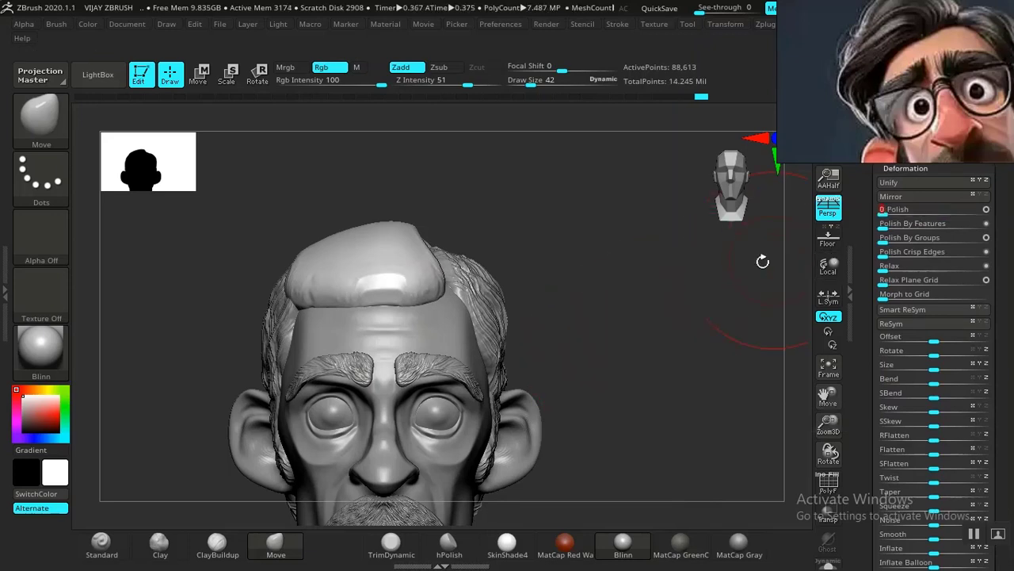
Smooth the side and rear borders of the top hair piece with the Smooth brush
{"action": "key", "text": "shift"}
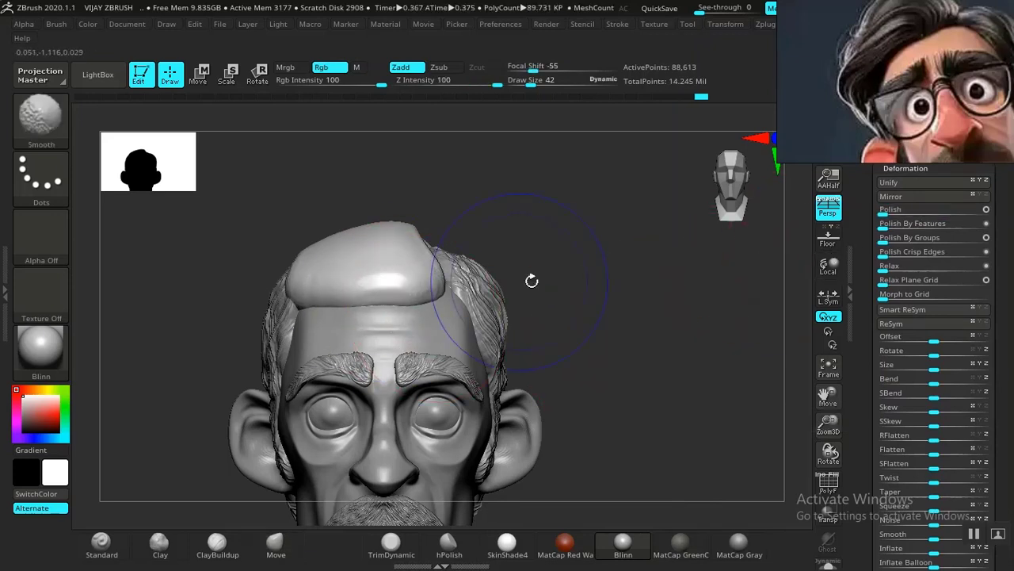
{"action": "left_click_drag", "start_coordinate": [531, 281], "coordinate": [481, 262]}
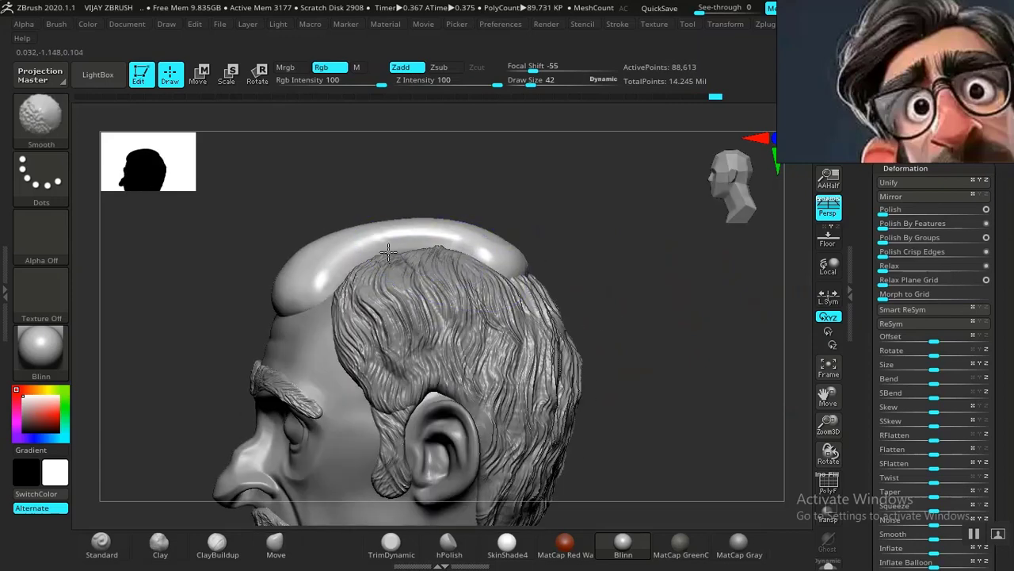
{"action": "left_click_drag", "start_coordinate": [388, 252], "coordinate": [412, 257], "text": "shift"}
{"action": "left_click_drag", "start_coordinate": [631, 310], "coordinate": [535, 316]}
{"action": "left_click_drag", "start_coordinate": [236, 295], "coordinate": [264, 286], "text": "shift"}
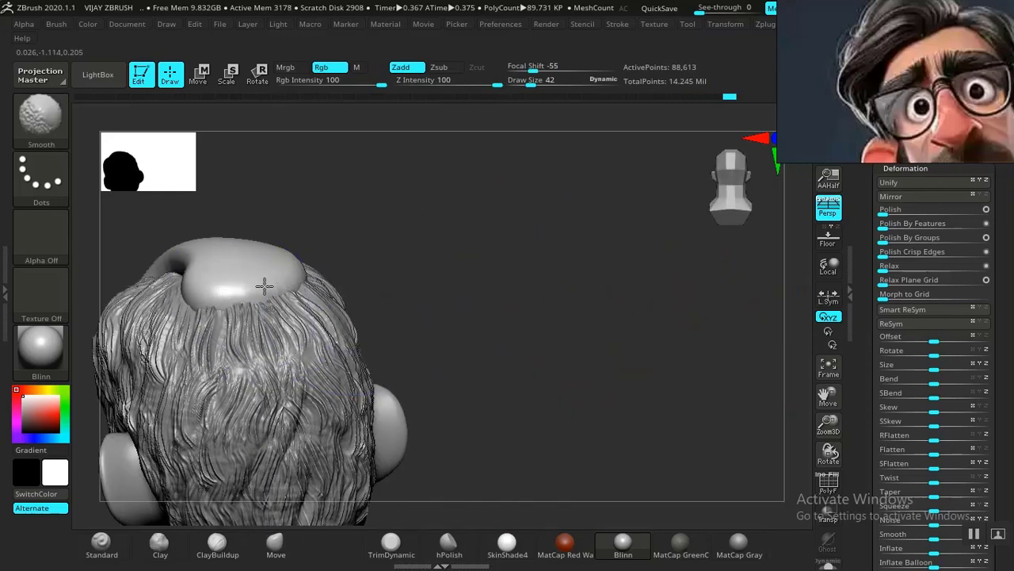
{"action": "mouse_move", "coordinate": [464, 328]}
{"action": "left_mouse_down"}
{"action": "mouse_move", "coordinate": [507, 331]}
{"action": "mouse_move", "coordinate": [478, 345]}
{"action": "left_mouse_up"}
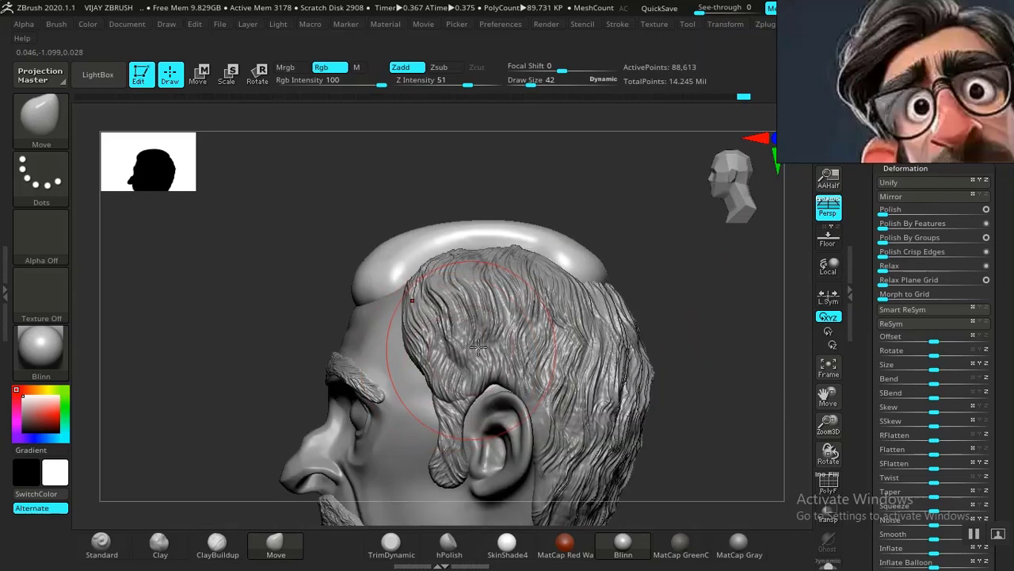
Build up broad hair clumps sweeping across the front and top of the top hair piece with ClayBuildup at draw size 26, intensity 20
{"action": "left_click_drag", "start_coordinate": [687, 307], "coordinate": [753, 312]}
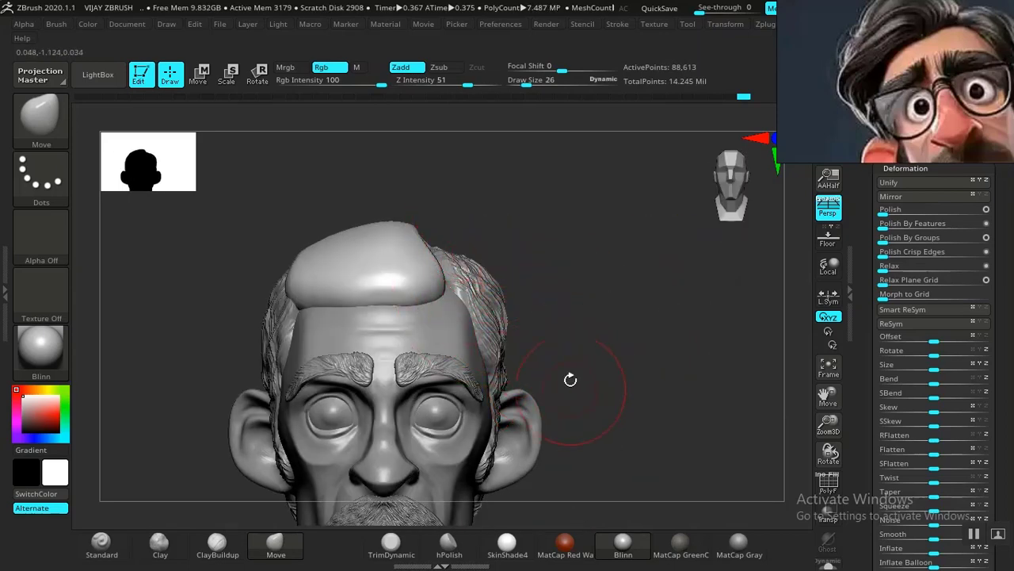
{"action": "left_click_drag", "start_coordinate": [411, 473], "coordinate": [461, 464], "text": "alt"}
{"action": "left_click", "coordinate": [223, 543]}
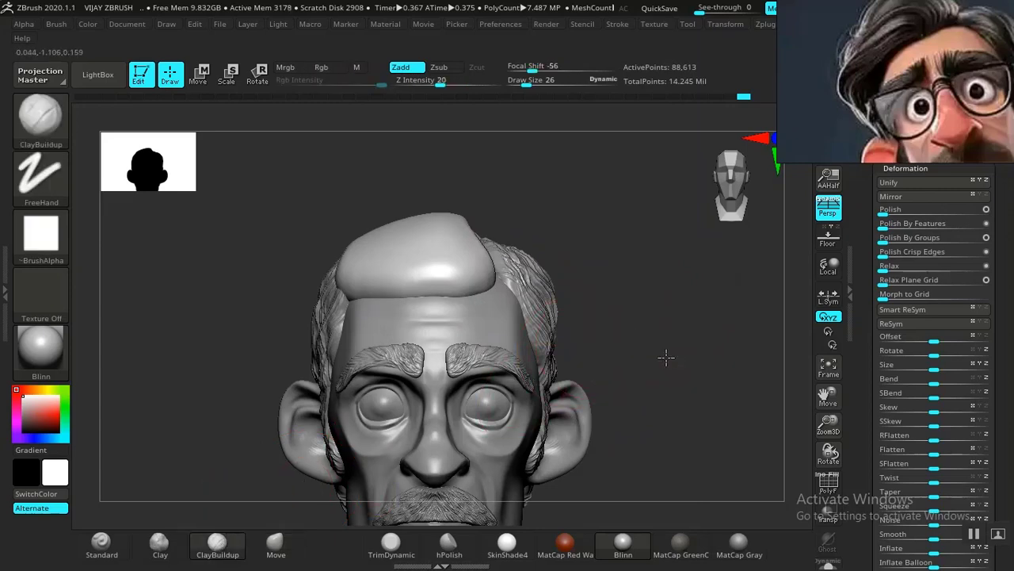
{"action": "left_click_drag", "start_coordinate": [666, 358], "coordinate": [586, 376]}
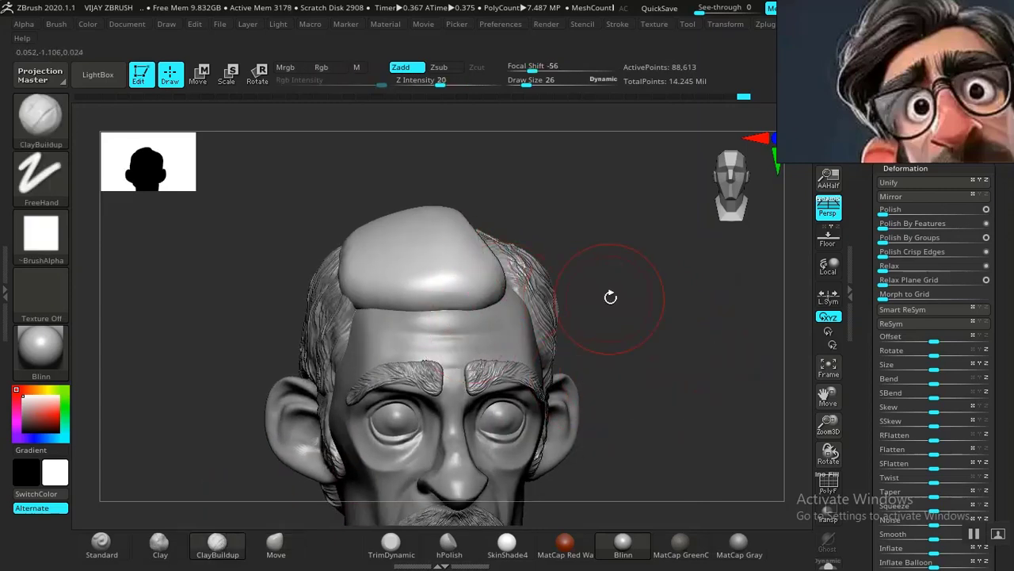
{"action": "mouse_move", "coordinate": [610, 297]}
{"action": "left_mouse_down"}
{"action": "mouse_move", "coordinate": [596, 284]}
{"action": "mouse_move", "coordinate": [595, 315]}
{"action": "mouse_move", "coordinate": [555, 278]}
{"action": "left_mouse_up"}
{"action": "left_click_drag", "start_coordinate": [623, 301], "coordinate": [466, 294]}
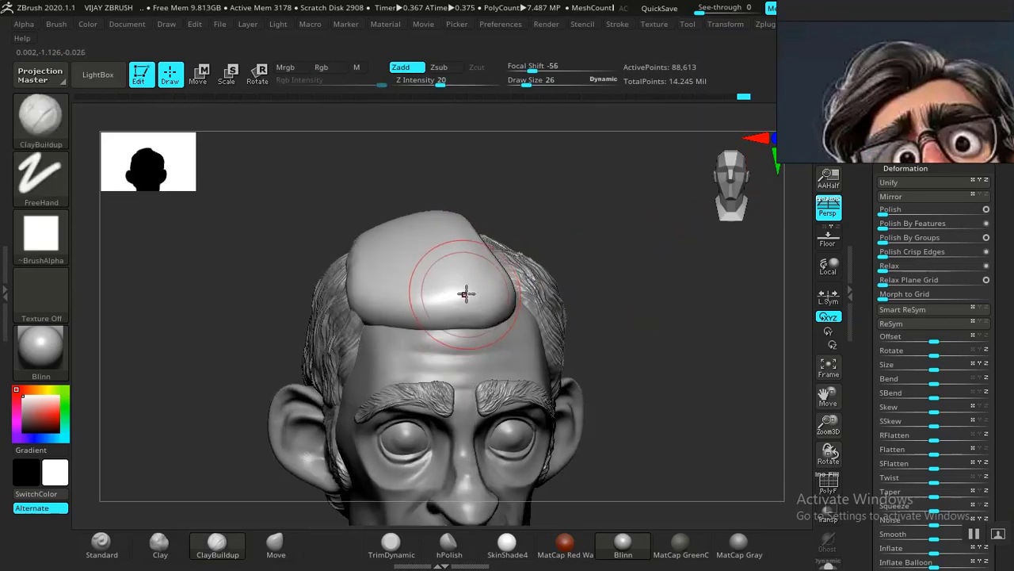
{"action": "left_click_drag", "start_coordinate": [617, 355], "coordinate": [609, 398]}
{"action": "mouse_move", "coordinate": [484, 399]}
{"action": "left_mouse_down"}
{"action": "mouse_move", "coordinate": [465, 407]}
{"action": "mouse_move", "coordinate": [355, 390]}
{"action": "mouse_move", "coordinate": [473, 400]}
{"action": "mouse_move", "coordinate": [351, 385]}
{"action": "mouse_move", "coordinate": [428, 424]}
{"action": "mouse_move", "coordinate": [456, 368]}
{"action": "mouse_move", "coordinate": [491, 393]}
{"action": "left_mouse_up"}
{"action": "mouse_move", "coordinate": [378, 353]}
{"action": "left_mouse_down"}
{"action": "mouse_move", "coordinate": [464, 374]}
{"action": "mouse_move", "coordinate": [452, 336]}
{"action": "left_mouse_up"}
{"action": "mouse_move", "coordinate": [591, 388]}
{"action": "left_mouse_down"}
{"action": "mouse_move", "coordinate": [603, 403]}
{"action": "mouse_move", "coordinate": [539, 227]}
{"action": "mouse_move", "coordinate": [403, 423]}
{"action": "mouse_move", "coordinate": [356, 432]}
{"action": "mouse_move", "coordinate": [390, 421]}
{"action": "left_mouse_up"}
{"action": "mouse_move", "coordinate": [351, 391]}
{"action": "left_mouse_down"}
{"action": "mouse_move", "coordinate": [401, 381]}
{"action": "mouse_move", "coordinate": [367, 417]}
{"action": "mouse_move", "coordinate": [398, 399]}
{"action": "left_mouse_up"}
{"action": "mouse_move", "coordinate": [563, 315]}
{"action": "left_mouse_down"}
{"action": "mouse_move", "coordinate": [571, 290]}
{"action": "mouse_move", "coordinate": [563, 319]}
{"action": "mouse_move", "coordinate": [602, 389]}
{"action": "mouse_move", "coordinate": [609, 440]}
{"action": "left_mouse_up"}
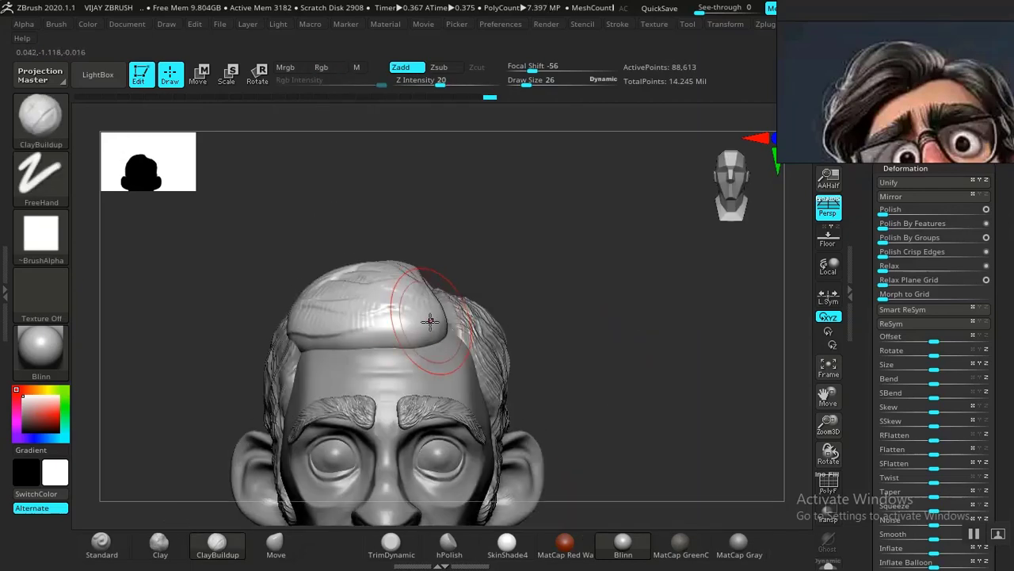
{"action": "mouse_move", "coordinate": [425, 326]}
{"action": "left_mouse_down"}
{"action": "mouse_move", "coordinate": [369, 306]}
{"action": "mouse_move", "coordinate": [302, 336]}
{"action": "left_mouse_up"}
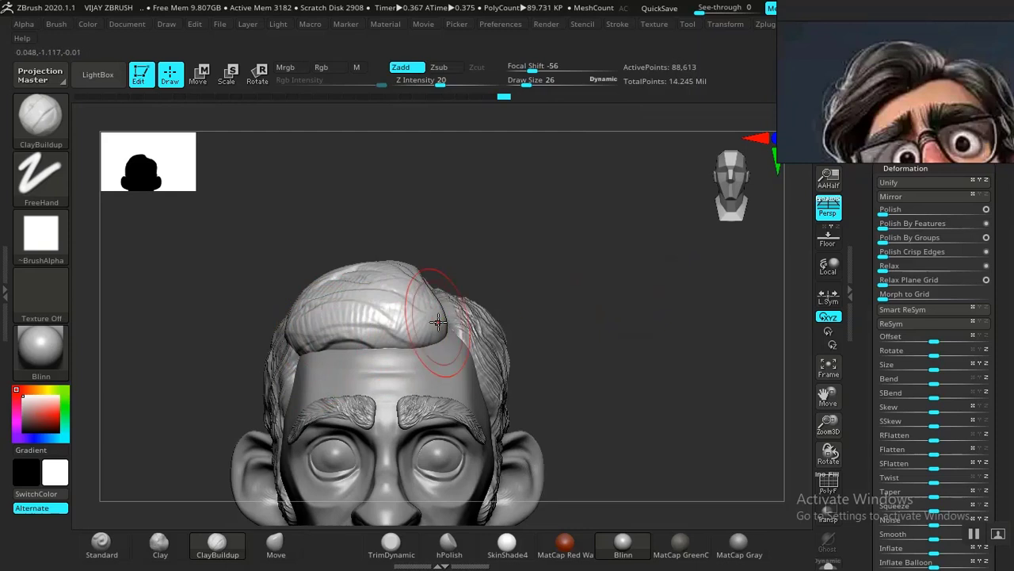
Reshape the top hair piece's upper contour and side edge with the Move brush, enlarging the draw size to 38 for the larger adjustments
{"action": "left_click", "coordinate": [276, 543]}
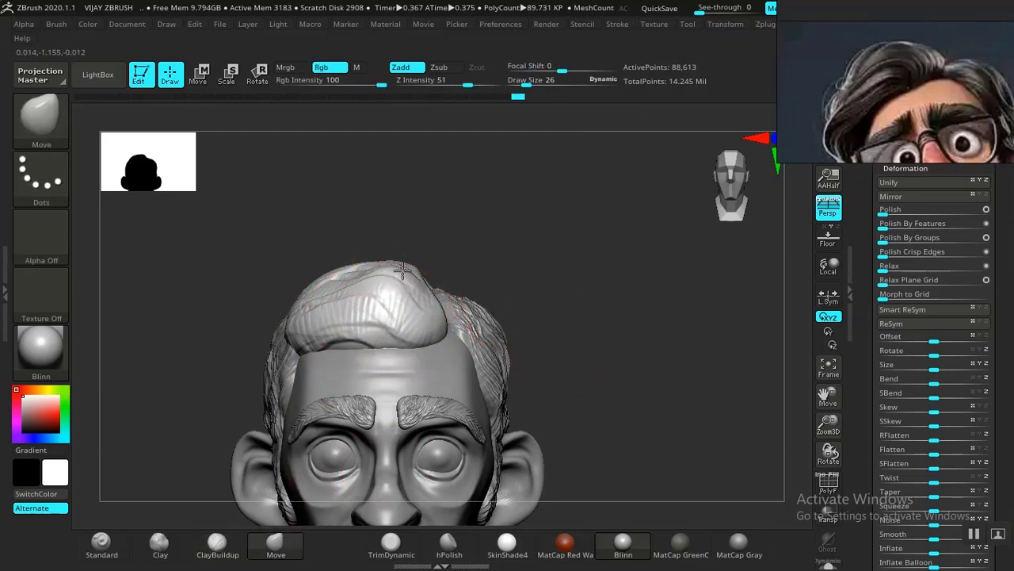
{"action": "mouse_move", "coordinate": [476, 290]}
{"action": "left_mouse_down"}
{"action": "mouse_move", "coordinate": [560, 245]}
{"action": "mouse_move", "coordinate": [448, 284]}
{"action": "mouse_move", "coordinate": [512, 312]}
{"action": "mouse_move", "coordinate": [457, 328]}
{"action": "mouse_move", "coordinate": [403, 308]}
{"action": "left_mouse_up"}
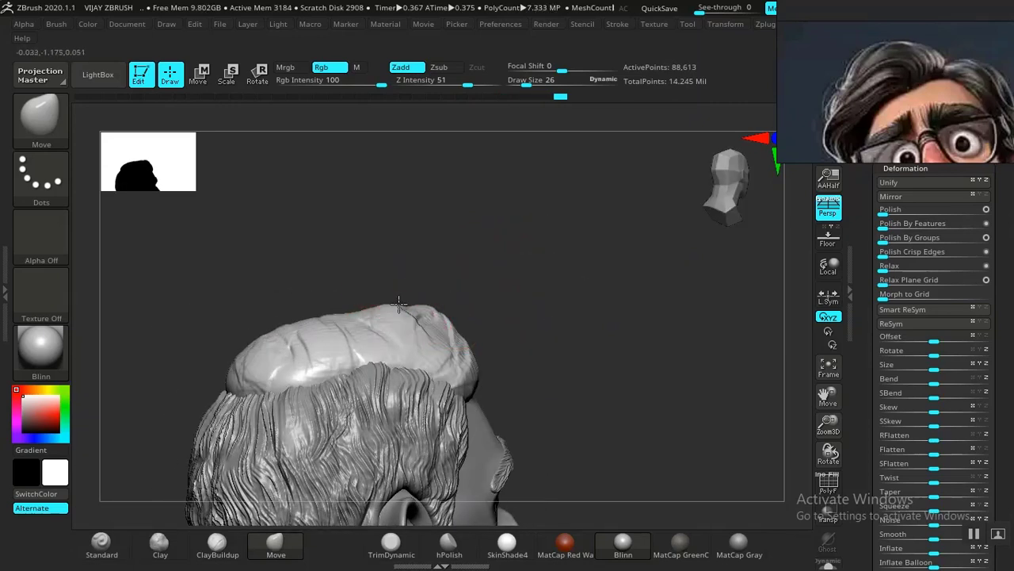
{"action": "mouse_move", "coordinate": [544, 336]}
{"action": "left_mouse_down"}
{"action": "mouse_move", "coordinate": [398, 340]}
{"action": "mouse_move", "coordinate": [475, 323]}
{"action": "left_mouse_up"}
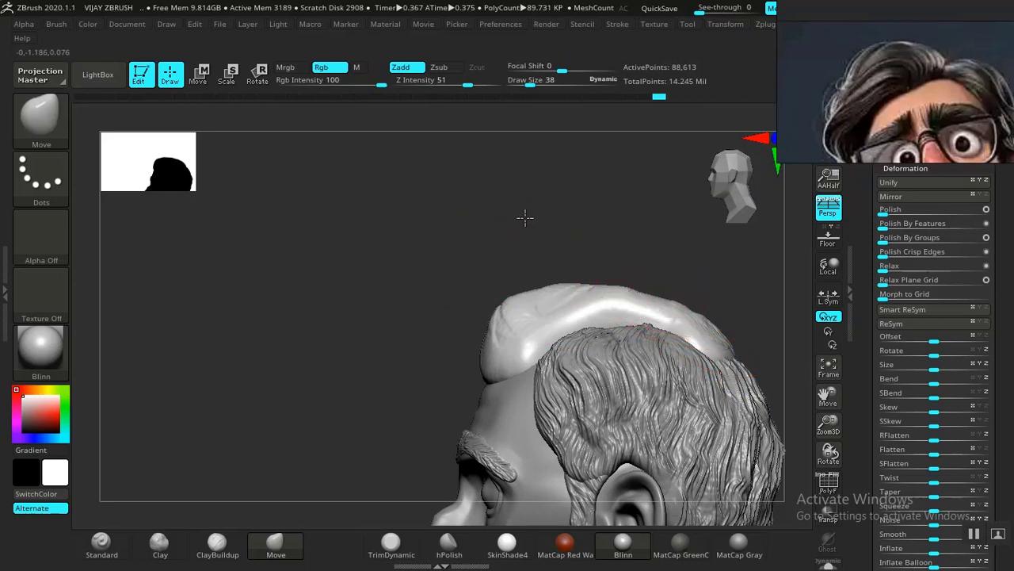
{"action": "mouse_move", "coordinate": [525, 217]}
{"action": "left_mouse_down"}
{"action": "mouse_move", "coordinate": [570, 222]}
{"action": "mouse_move", "coordinate": [621, 272]}
{"action": "mouse_move", "coordinate": [583, 255]}
{"action": "mouse_move", "coordinate": [681, 273]}
{"action": "mouse_move", "coordinate": [645, 310]}
{"action": "mouse_move", "coordinate": [634, 308]}
{"action": "left_mouse_up"}
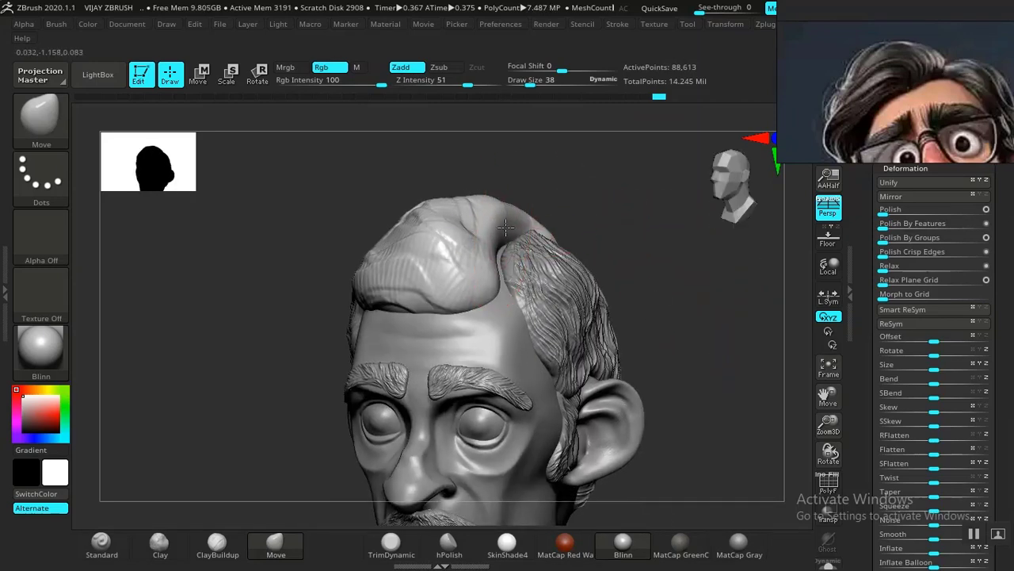
{"action": "left_click_drag", "start_coordinate": [505, 228], "coordinate": [493, 247]}
{"action": "mouse_move", "coordinate": [660, 280]}
{"action": "left_mouse_down"}
{"action": "mouse_move", "coordinate": [690, 258]}
{"action": "mouse_move", "coordinate": [640, 279]}
{"action": "mouse_move", "coordinate": [618, 274]}
{"action": "mouse_move", "coordinate": [706, 265]}
{"action": "mouse_move", "coordinate": [584, 293]}
{"action": "left_mouse_up"}
Pull the front fringe's outer corner outward and down into a pointed tip with the Move brush at draw size 26, following the reference
{"action": "middle_click_drag", "start_coordinate": [857, 122], "coordinate": [914, 52]}
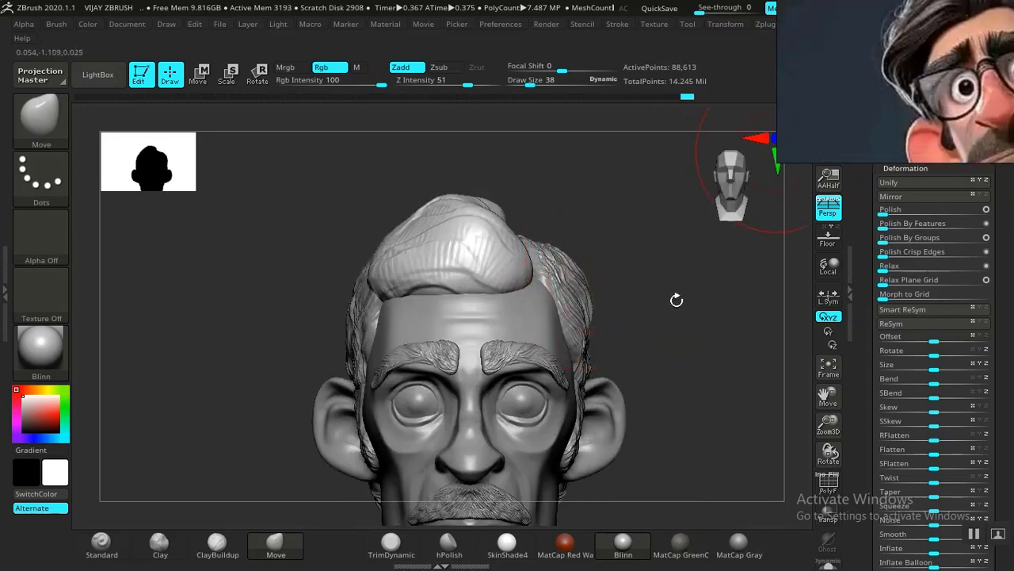
{"action": "left_click_drag", "start_coordinate": [677, 300], "coordinate": [700, 298]}
{"action": "key", "text": "bracketleft"}
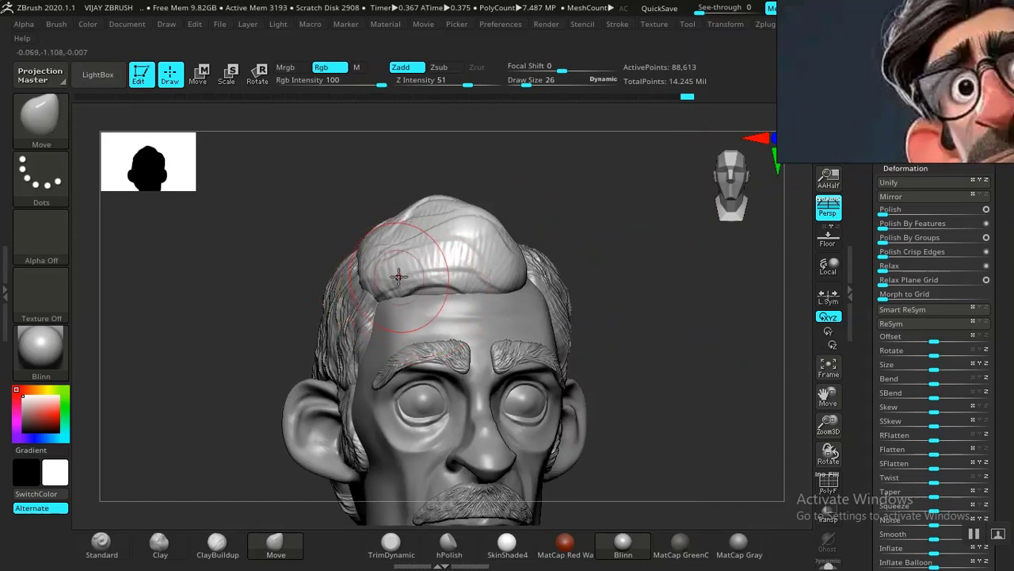
{"action": "left_click_drag", "start_coordinate": [379, 278], "coordinate": [339, 282]}
{"action": "mouse_move", "coordinate": [701, 300]}
{"action": "left_mouse_down"}
{"action": "mouse_move", "coordinate": [756, 294]}
{"action": "mouse_move", "coordinate": [456, 358]}
{"action": "mouse_move", "coordinate": [294, 362]}
{"action": "mouse_move", "coordinate": [230, 334]}
{"action": "left_mouse_up"}
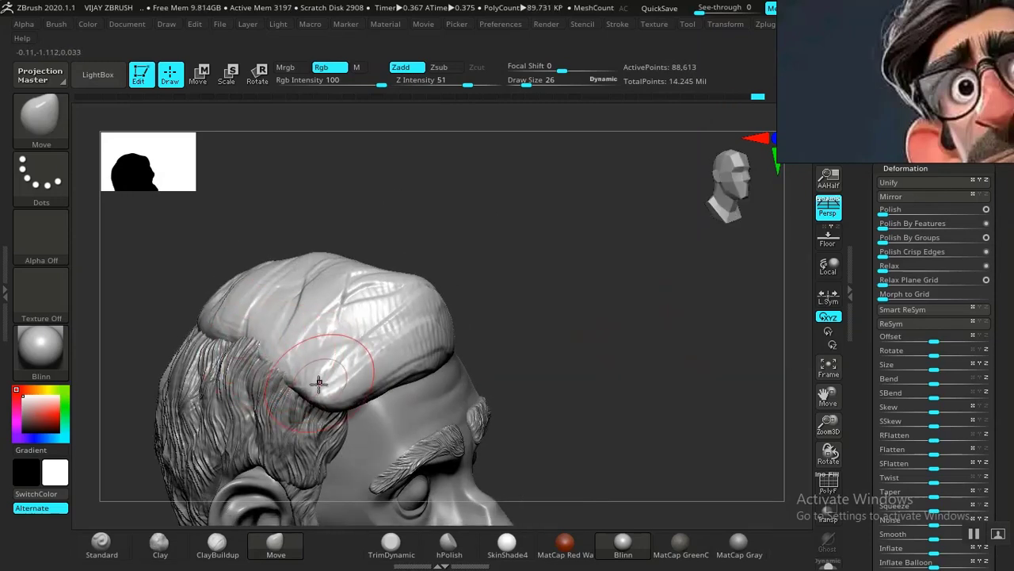
{"action": "left_click_drag", "start_coordinate": [609, 304], "coordinate": [463, 237]}
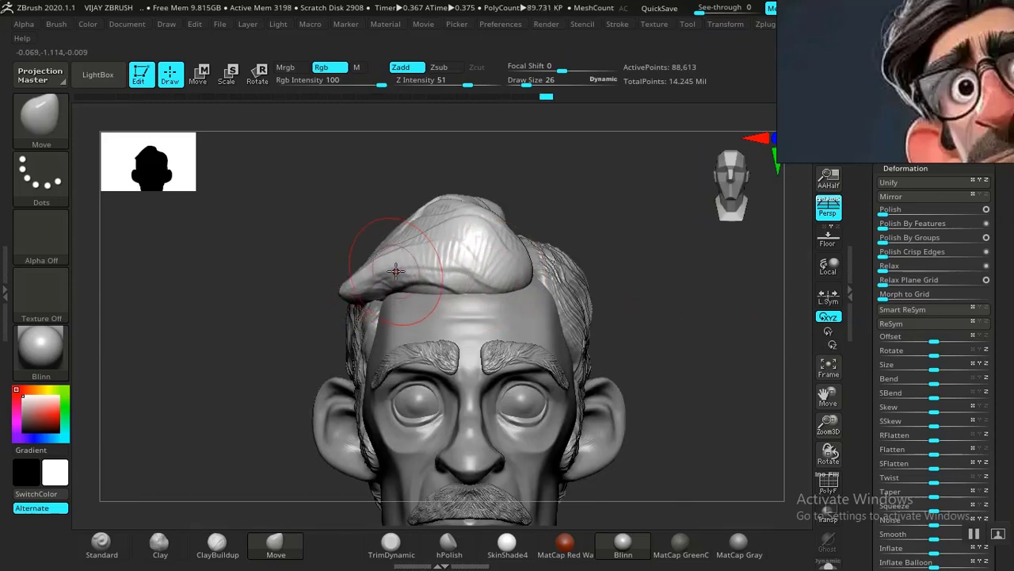
{"action": "left_click_drag", "start_coordinate": [423, 259], "coordinate": [429, 252]}
{"action": "left_click_drag", "start_coordinate": [340, 294], "coordinate": [343, 301]}
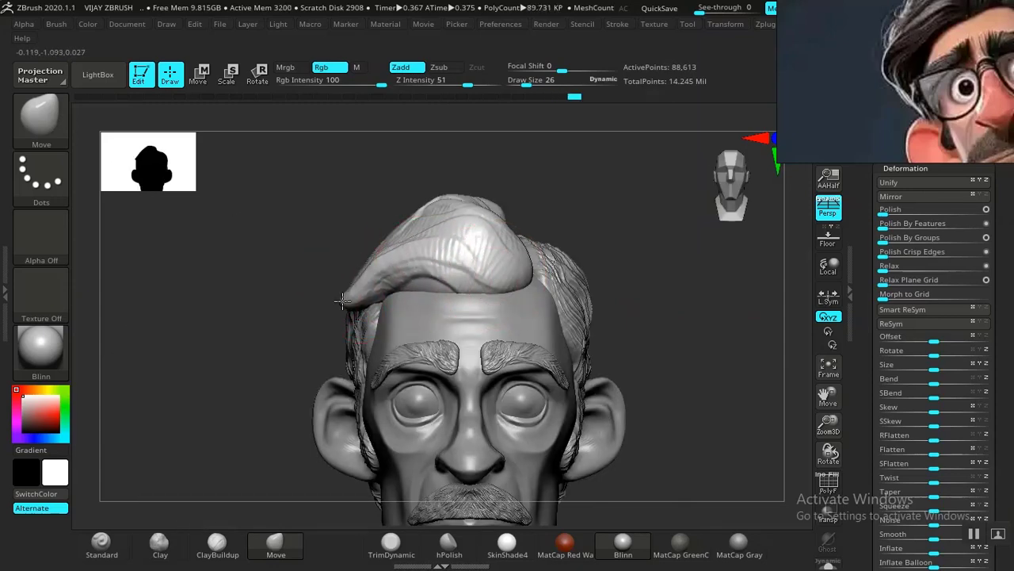
Switch to the DamStandard brush for carving the top hair piece
{"action": "left_click_drag", "start_coordinate": [711, 350], "coordinate": [517, 409], "text": "alt"}
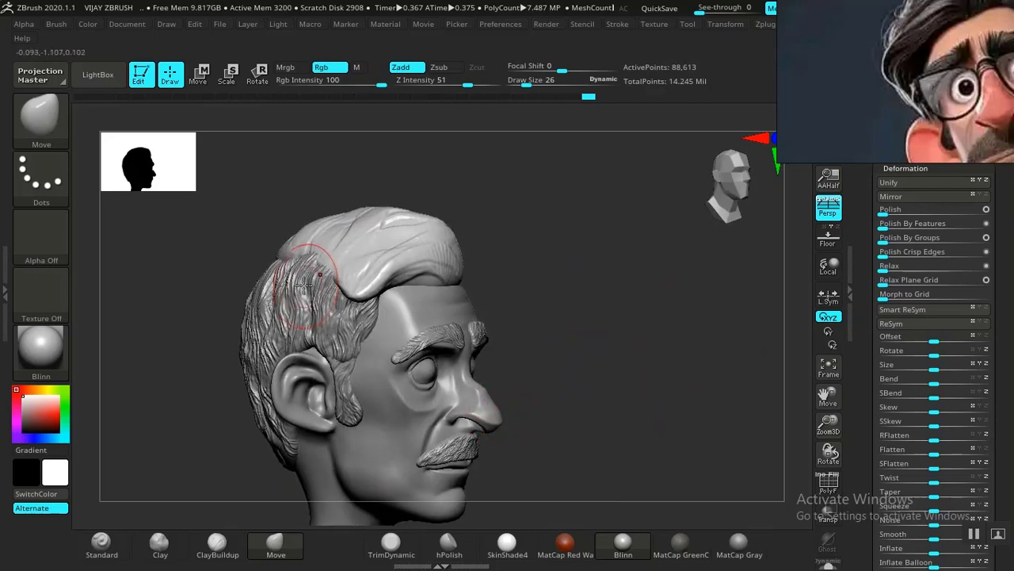
{"action": "key", "text": "b"}
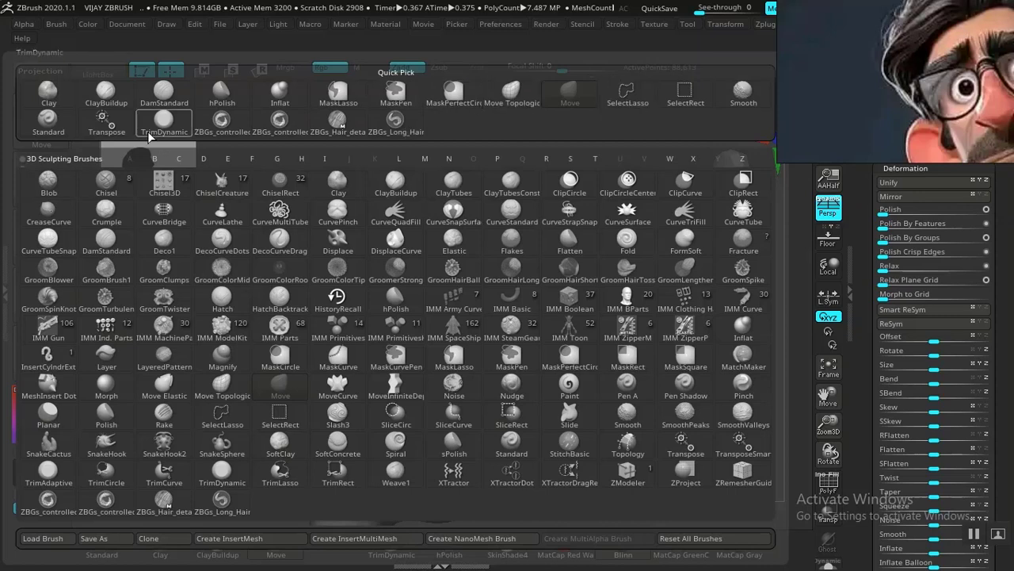
{"action": "left_click", "coordinate": [164, 93]}
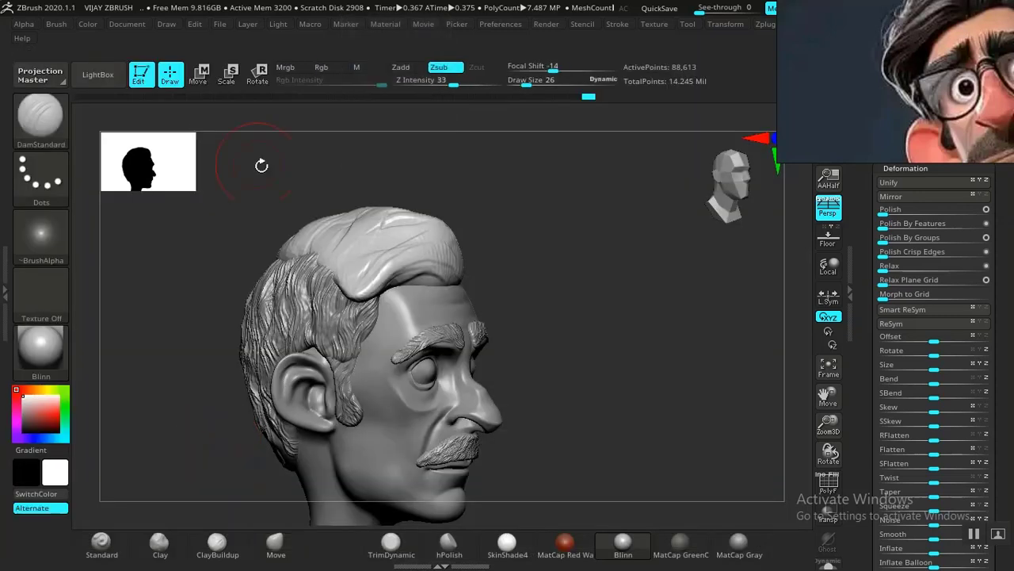
Try to carve sweeping grooves across the front of the top hair piece with DamStandard at draw size 26, and undo the last stroke
{"action": "left_click_drag", "start_coordinate": [591, 336], "coordinate": [531, 334]}
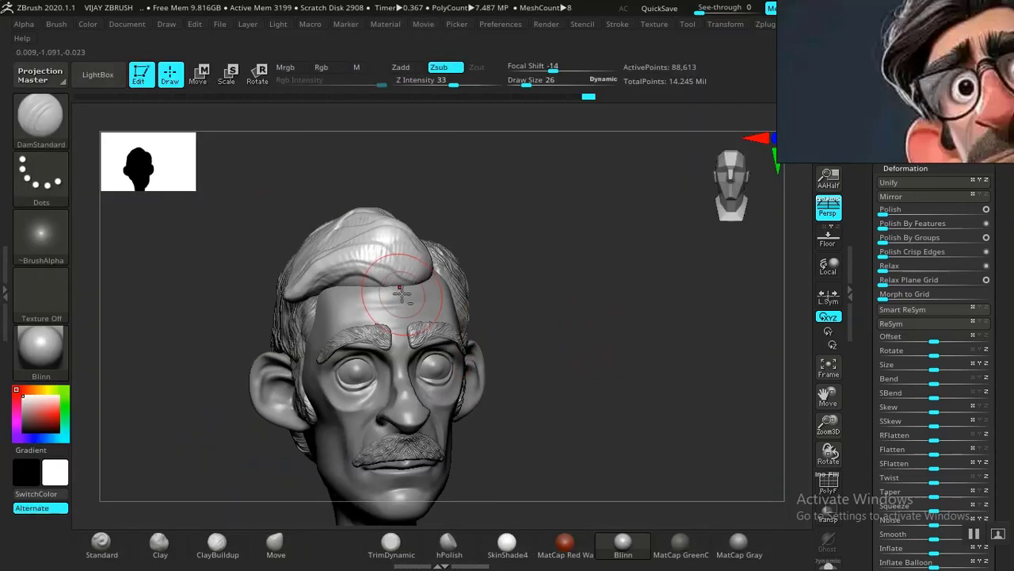
{"action": "mouse_move", "coordinate": [604, 344]}
{"action": "left_mouse_down", "text": "alt"}
{"action": "mouse_move", "coordinate": [610, 383]}
{"action": "mouse_move", "coordinate": [590, 519]}
{"action": "left_mouse_up", "text": "alt"}
{"action": "mouse_move", "coordinate": [547, 151]}
{"action": "left_mouse_down", "text": "alt"}
{"action": "mouse_move", "coordinate": [530, 331]}
{"action": "mouse_move", "coordinate": [540, 380]}
{"action": "left_mouse_up", "text": "alt"}
{"action": "mouse_move", "coordinate": [359, 237]}
{"action": "left_mouse_down"}
{"action": "mouse_move", "coordinate": [299, 200]}
{"action": "mouse_move", "coordinate": [205, 250]}
{"action": "left_mouse_up"}
{"action": "mouse_move", "coordinate": [320, 233]}
{"action": "left_mouse_down"}
{"action": "mouse_move", "coordinate": [300, 224]}
{"action": "mouse_move", "coordinate": [163, 293]}
{"action": "left_mouse_up"}
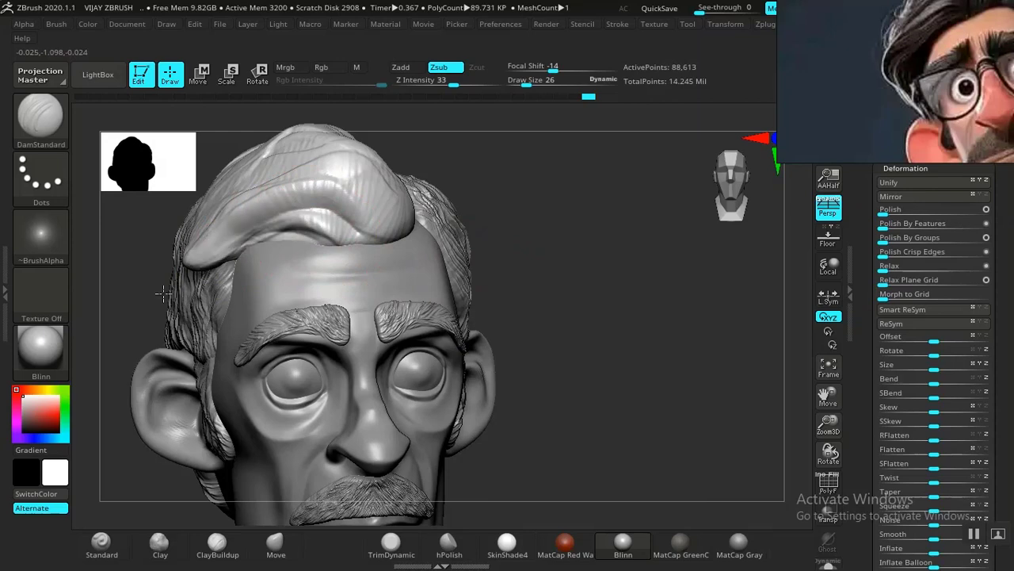
{"action": "left_click_drag", "start_coordinate": [515, 246], "coordinate": [468, 313]}
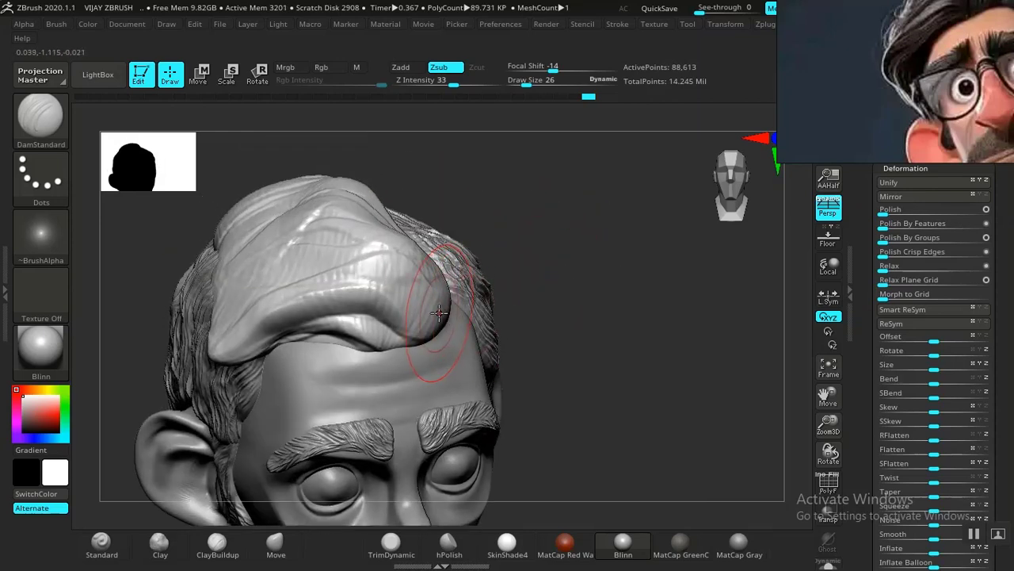
{"action": "mouse_move", "coordinate": [579, 291]}
{"action": "left_mouse_down"}
{"action": "mouse_move", "coordinate": [361, 384]}
{"action": "mouse_move", "coordinate": [287, 349]}
{"action": "mouse_move", "coordinate": [142, 364]}
{"action": "left_mouse_up"}
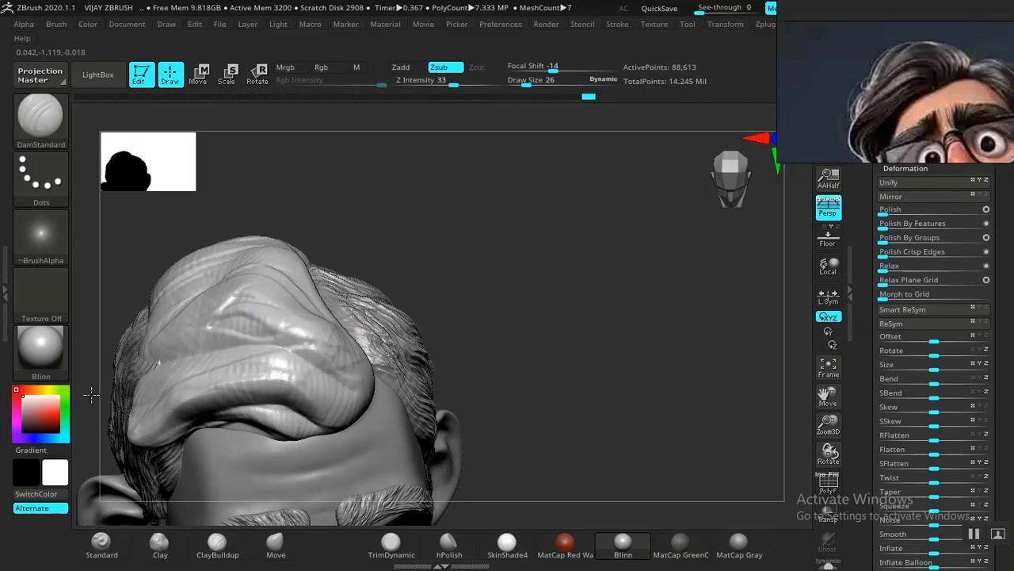
{"action": "key", "text": "ctrl+z"}
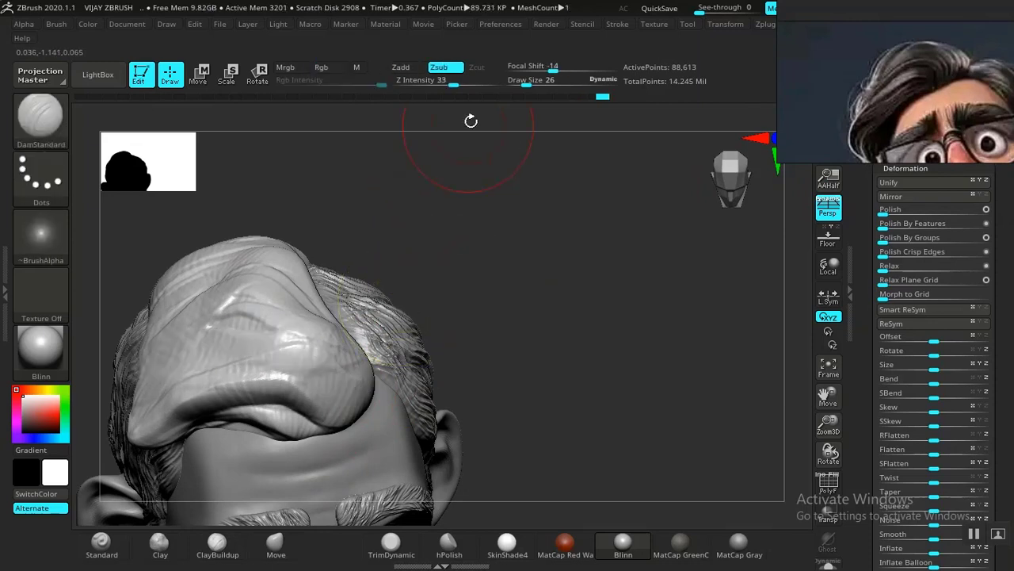
Adjust the DamStandard brush's stroke settings and carve a deep sweeping groove across the front of the top hair piece
{"action": "left_click", "coordinate": [617, 25]}
{"action": "left_click", "coordinate": [664, 247]}
{"action": "left_click", "coordinate": [654, 265]}
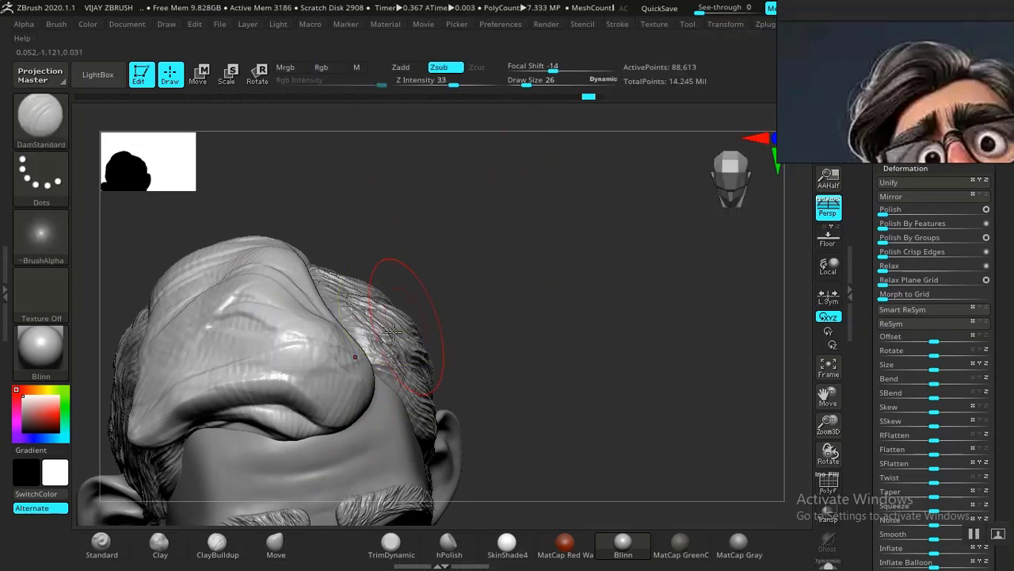
{"action": "mouse_move", "coordinate": [350, 396]}
{"action": "left_mouse_down"}
{"action": "mouse_move", "coordinate": [263, 348]}
{"action": "mouse_move", "coordinate": [176, 377]}
{"action": "left_mouse_up"}
{"action": "mouse_move", "coordinate": [569, 295]}
{"action": "left_mouse_down"}
{"action": "mouse_move", "coordinate": [573, 278]}
{"action": "mouse_move", "coordinate": [547, 262]}
{"action": "left_mouse_up"}
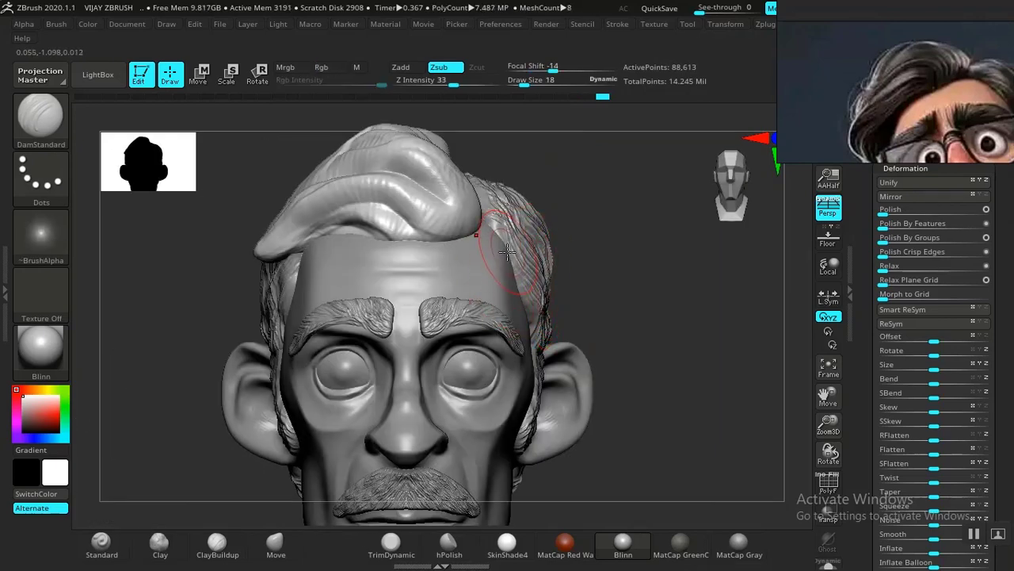
Carve finer strand grooves over the front sweep of the top hair piece with DamStandard at draw size 18, intensity 24
{"action": "left_click_drag", "start_coordinate": [608, 319], "coordinate": [416, 317]}
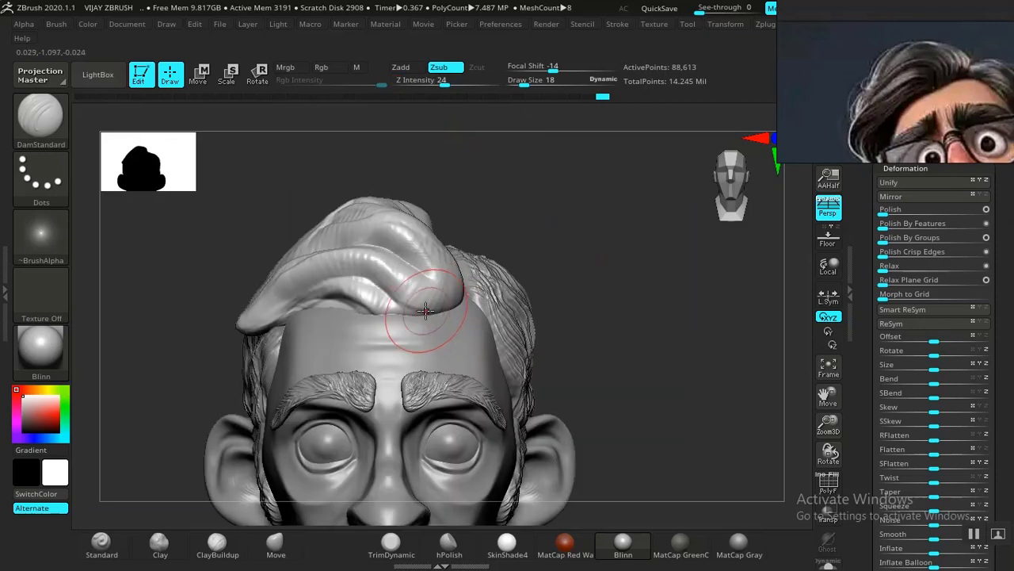
{"action": "mouse_move", "coordinate": [380, 285]}
{"action": "left_mouse_down"}
{"action": "mouse_move", "coordinate": [310, 267]}
{"action": "mouse_move", "coordinate": [255, 311]}
{"action": "left_mouse_up"}
{"action": "left_click_drag", "start_coordinate": [634, 339], "coordinate": [655, 389]}
{"action": "mouse_move", "coordinate": [395, 372]}
{"action": "left_mouse_down"}
{"action": "mouse_move", "coordinate": [351, 301]}
{"action": "mouse_move", "coordinate": [306, 279]}
{"action": "left_mouse_up"}
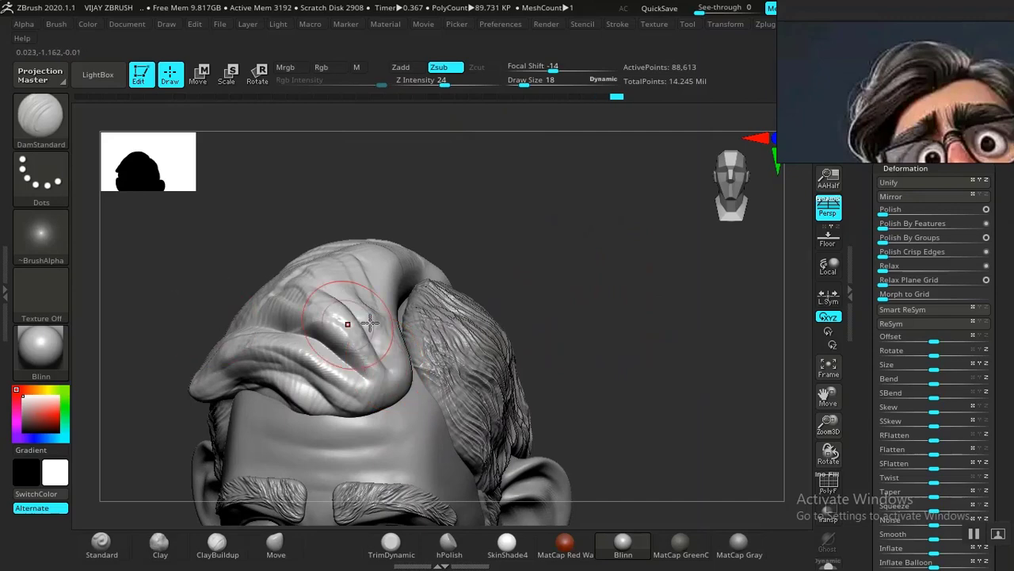
Carve strand grooves running over the top hair piece beside the parting, using DamStandard at draw size 18
{"action": "left_click_drag", "start_coordinate": [608, 306], "coordinate": [585, 349]}
{"action": "left_click_drag", "start_coordinate": [284, 433], "coordinate": [288, 437]}
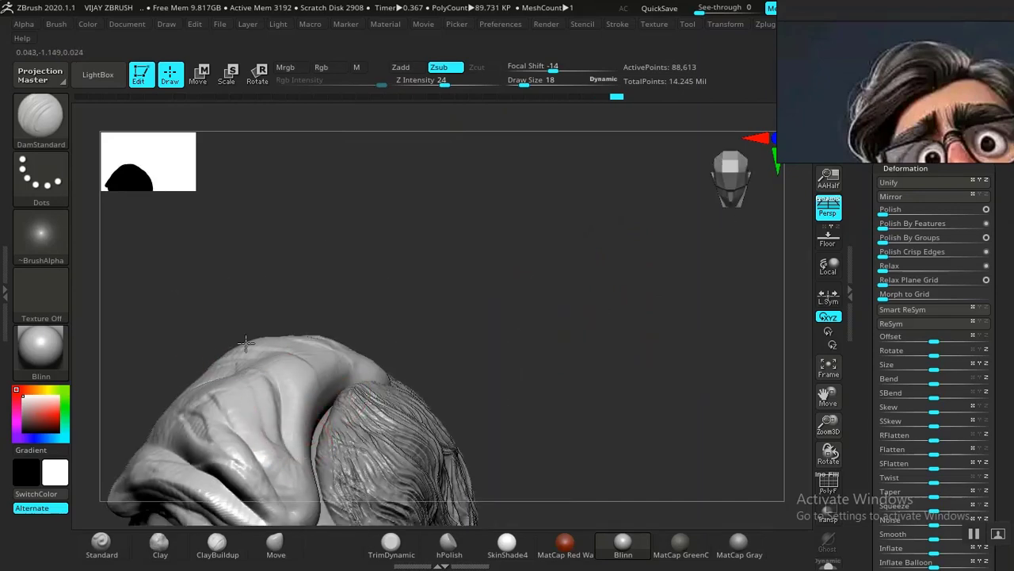
{"action": "left_click_drag", "start_coordinate": [246, 344], "coordinate": [239, 343]}
{"action": "left_click_drag", "start_coordinate": [295, 405], "coordinate": [300, 353]}
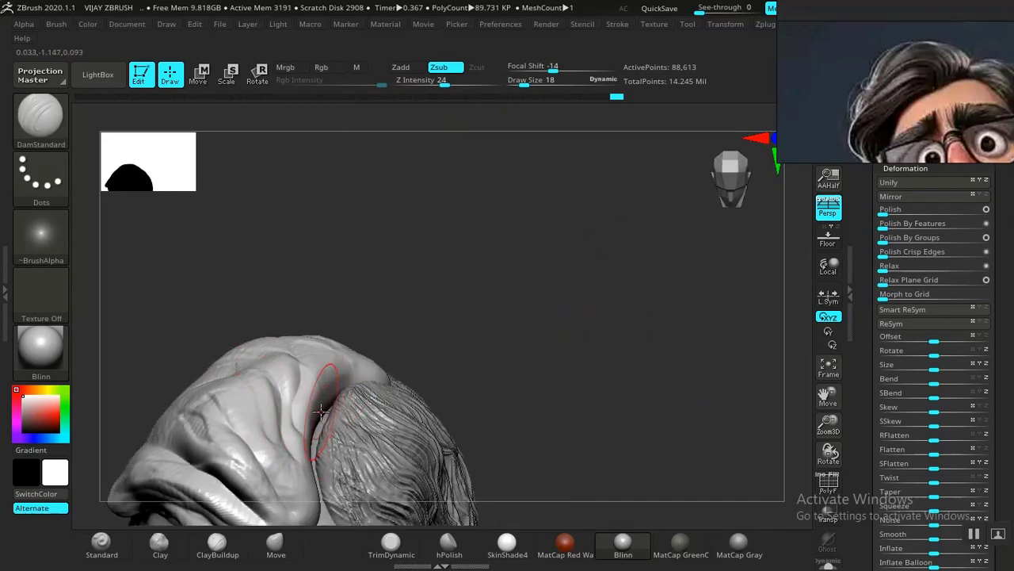
{"action": "left_click_drag", "start_coordinate": [321, 408], "coordinate": [302, 339]}
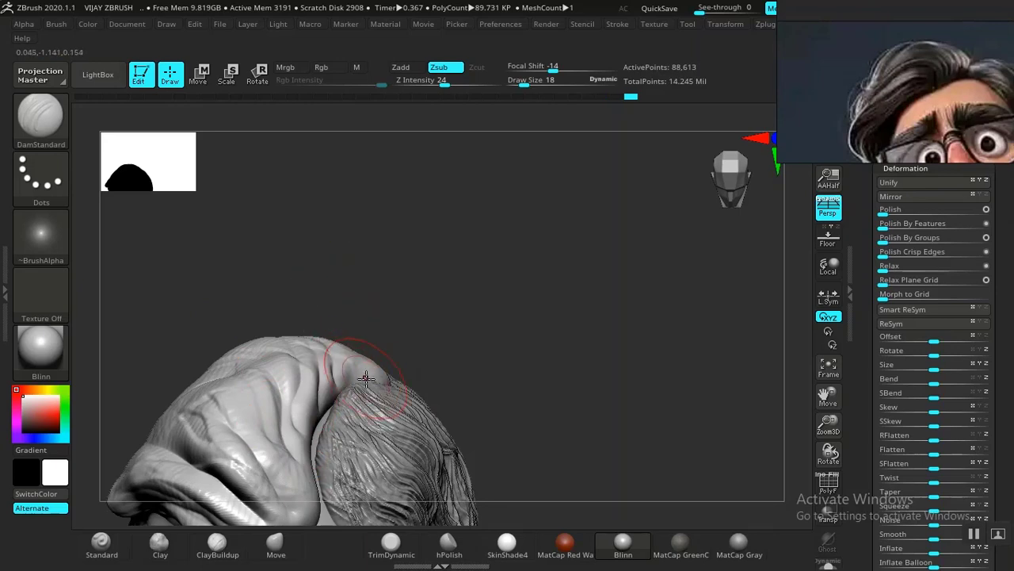
Carve crosswise strand grooves from the fringe's pointed side back towards the crown of the top hair piece with DamStandard
{"action": "mouse_move", "coordinate": [485, 385]}
{"action": "left_mouse_down"}
{"action": "mouse_move", "coordinate": [344, 393]}
{"action": "mouse_move", "coordinate": [376, 412]}
{"action": "mouse_move", "coordinate": [171, 357]}
{"action": "mouse_move", "coordinate": [632, 280]}
{"action": "mouse_move", "coordinate": [627, 362]}
{"action": "mouse_move", "coordinate": [437, 288]}
{"action": "mouse_move", "coordinate": [407, 350]}
{"action": "mouse_move", "coordinate": [353, 332]}
{"action": "mouse_move", "coordinate": [263, 356]}
{"action": "left_mouse_up"}
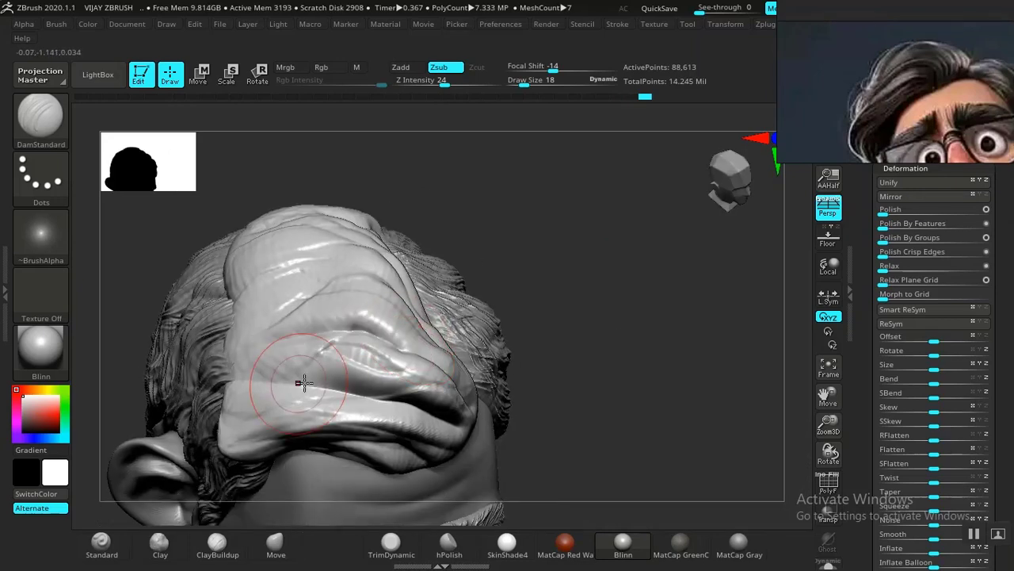
{"action": "left_click_drag", "start_coordinate": [329, 375], "coordinate": [248, 384]}
{"action": "mouse_move", "coordinate": [398, 309]}
{"action": "left_mouse_down"}
{"action": "mouse_move", "coordinate": [378, 292]}
{"action": "mouse_move", "coordinate": [271, 308]}
{"action": "mouse_move", "coordinate": [247, 331]}
{"action": "left_mouse_up"}
{"action": "left_click_drag", "start_coordinate": [274, 284], "coordinate": [372, 282]}
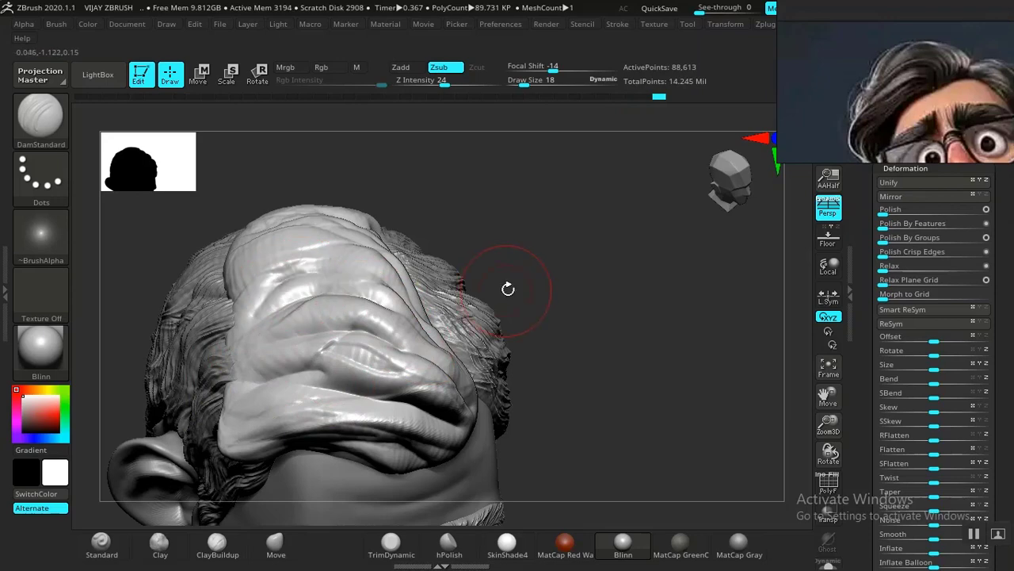
{"action": "mouse_move", "coordinate": [540, 286]}
{"action": "left_mouse_down"}
{"action": "mouse_move", "coordinate": [550, 317]}
{"action": "mouse_move", "coordinate": [494, 233]}
{"action": "mouse_move", "coordinate": [449, 244]}
{"action": "left_mouse_up"}
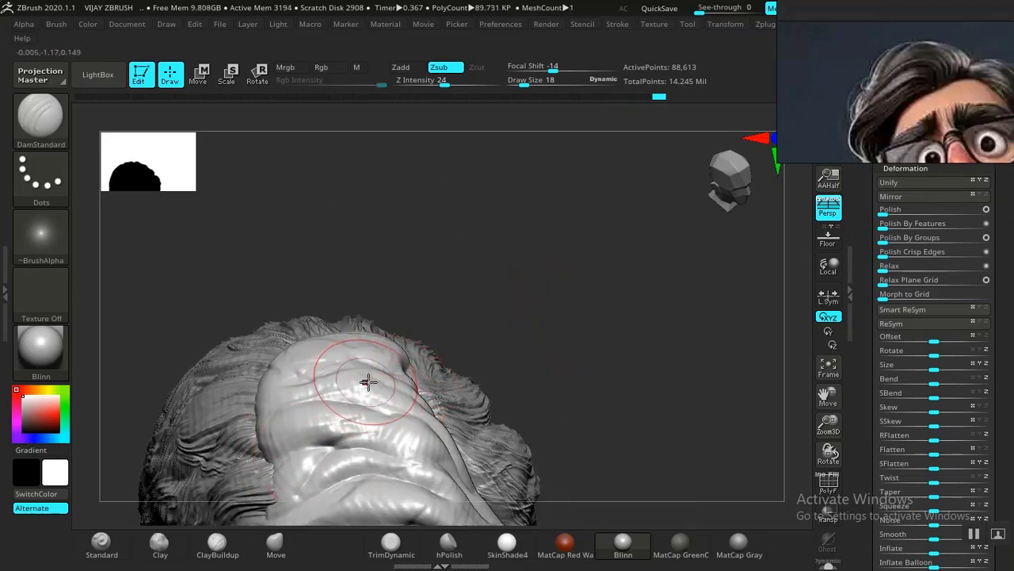
{"action": "mouse_move", "coordinate": [390, 370]}
{"action": "left_mouse_down"}
{"action": "mouse_move", "coordinate": [369, 362]}
{"action": "mouse_move", "coordinate": [277, 377]}
{"action": "left_mouse_up"}
Carve strand grooves into the rear end of the top hair piece where it meets the back hair, using DamStandard
{"action": "mouse_move", "coordinate": [561, 319]}
{"action": "left_mouse_down"}
{"action": "mouse_move", "coordinate": [586, 274]}
{"action": "mouse_move", "coordinate": [308, 340]}
{"action": "mouse_move", "coordinate": [364, 405]}
{"action": "mouse_move", "coordinate": [483, 233]}
{"action": "mouse_move", "coordinate": [586, 428]}
{"action": "mouse_move", "coordinate": [566, 482]}
{"action": "mouse_move", "coordinate": [531, 344]}
{"action": "mouse_move", "coordinate": [306, 460]}
{"action": "mouse_move", "coordinate": [396, 306]}
{"action": "mouse_move", "coordinate": [317, 324]}
{"action": "left_mouse_up"}
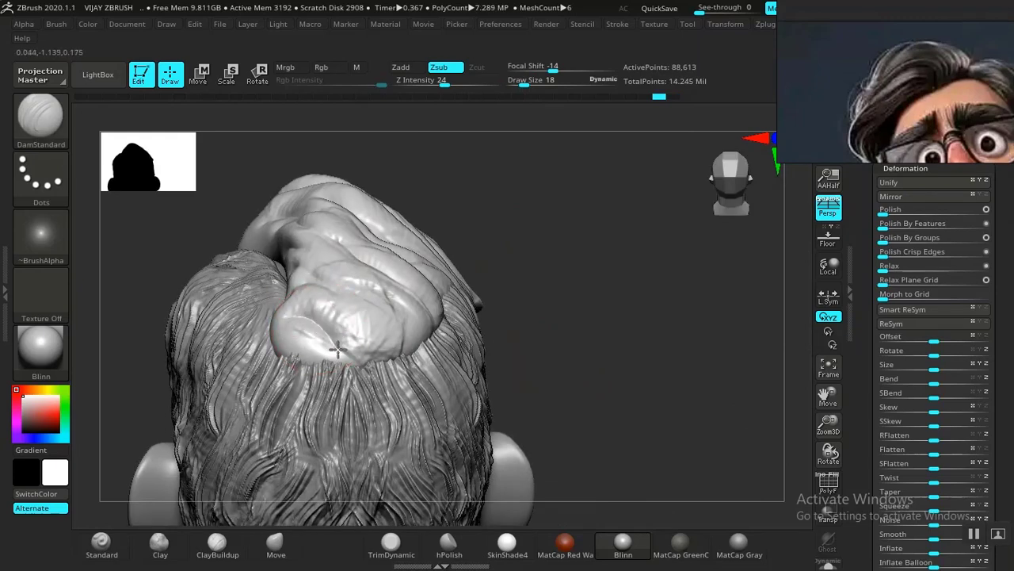
{"action": "left_click_drag", "start_coordinate": [366, 299], "coordinate": [403, 349]}
{"action": "mouse_move", "coordinate": [308, 320]}
{"action": "left_mouse_down"}
{"action": "mouse_move", "coordinate": [343, 357]}
{"action": "mouse_move", "coordinate": [326, 360]}
{"action": "left_mouse_up"}
{"action": "mouse_move", "coordinate": [576, 338]}
{"action": "left_mouse_down"}
{"action": "mouse_move", "coordinate": [614, 346]}
{"action": "mouse_move", "coordinate": [348, 310]}
{"action": "mouse_move", "coordinate": [418, 303]}
{"action": "left_mouse_up"}
{"action": "mouse_move", "coordinate": [422, 358]}
{"action": "left_mouse_down"}
{"action": "mouse_move", "coordinate": [496, 321]}
{"action": "mouse_move", "coordinate": [547, 322]}
{"action": "mouse_move", "coordinate": [604, 344]}
{"action": "left_mouse_up"}
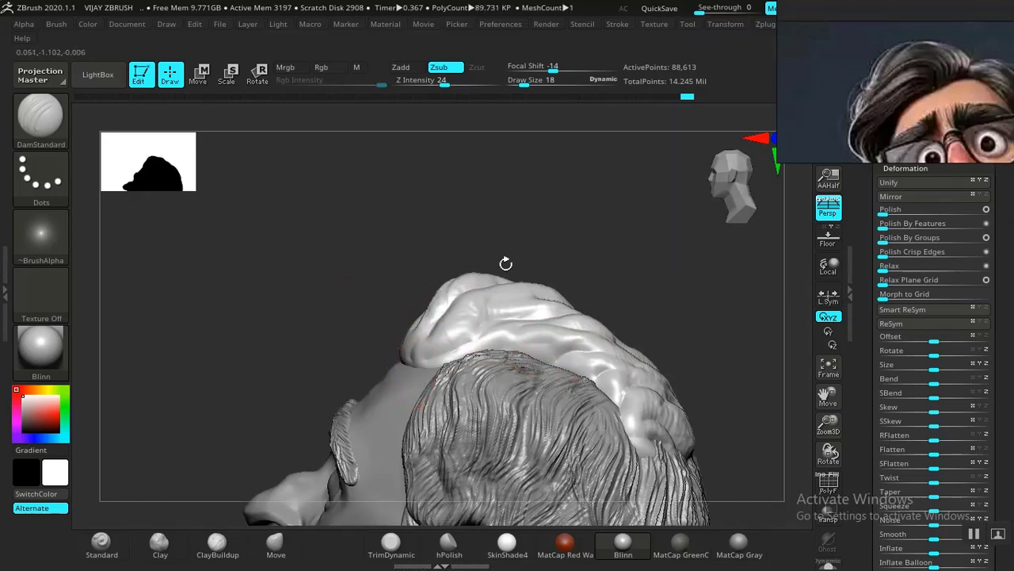
Brush strand texture across the front fringe of the top hair piece with the ZBGs_Long_Hair brush at draw size 18, intensity 100
{"action": "mouse_move", "coordinate": [505, 263]}
{"action": "left_mouse_down"}
{"action": "mouse_move", "coordinate": [580, 222]}
{"action": "mouse_move", "coordinate": [435, 385]}
{"action": "mouse_move", "coordinate": [660, 380]}
{"action": "left_mouse_up"}
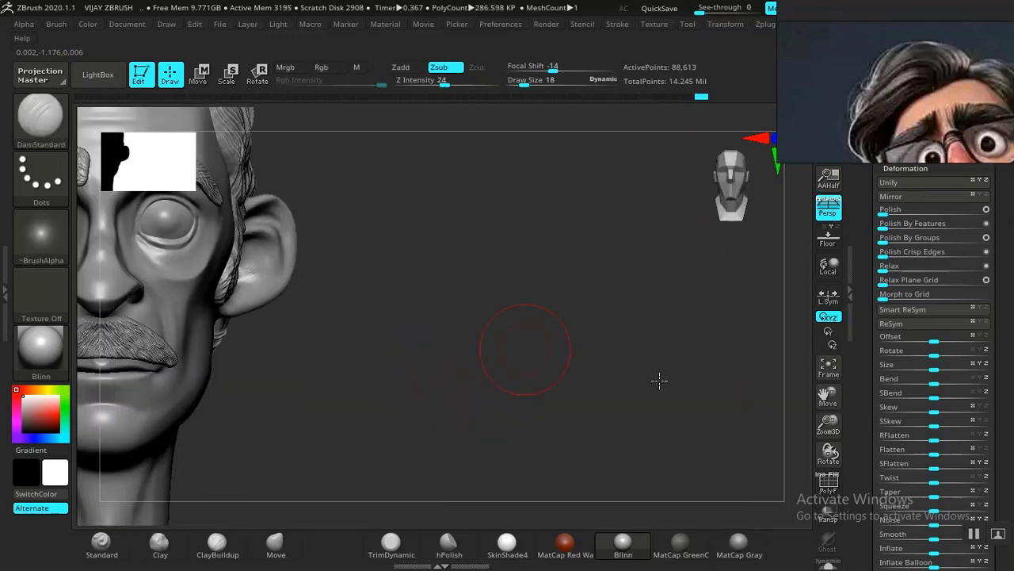
{"action": "left_click_drag", "start_coordinate": [413, 249], "coordinate": [671, 428], "text": "alt"}
{"action": "left_click_drag", "start_coordinate": [582, 306], "coordinate": [615, 271], "text": "alt"}
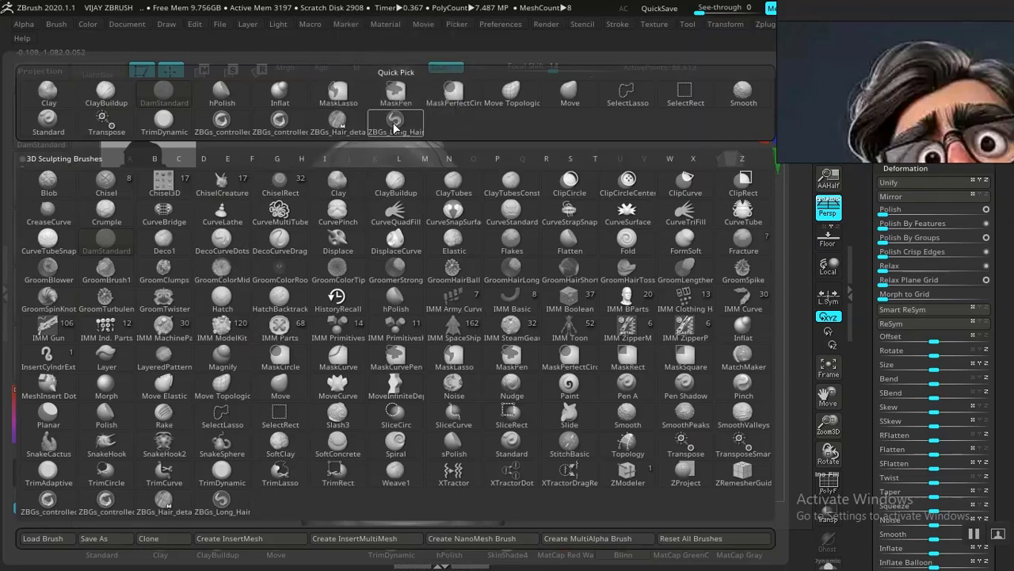
{"action": "left_click", "coordinate": [396, 127]}
{"action": "mouse_move", "coordinate": [428, 219]}
{"action": "left_mouse_down"}
{"action": "mouse_move", "coordinate": [380, 187]}
{"action": "mouse_move", "coordinate": [285, 190]}
{"action": "left_mouse_up"}
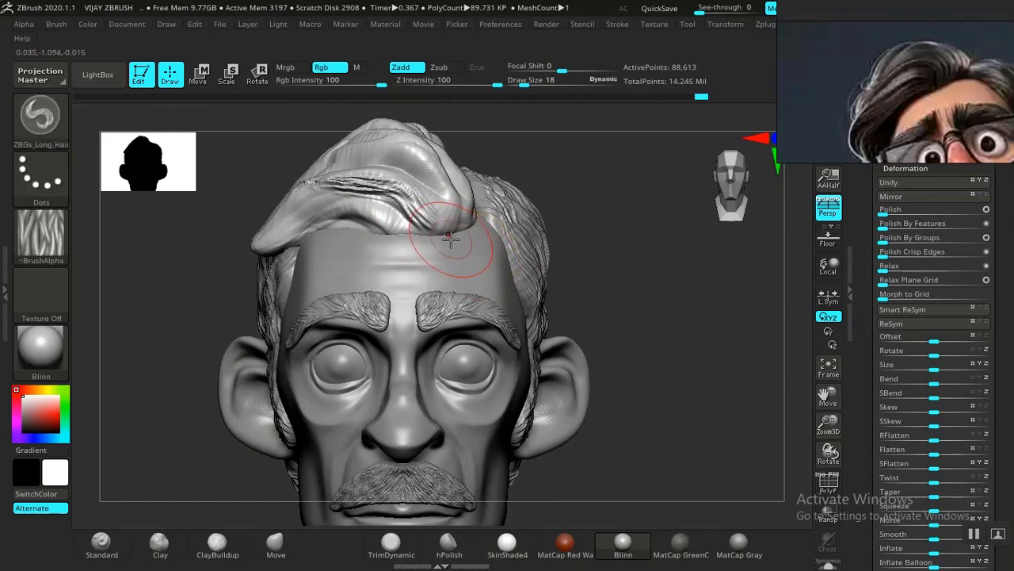
{"action": "key", "text": "ctrl+z"}
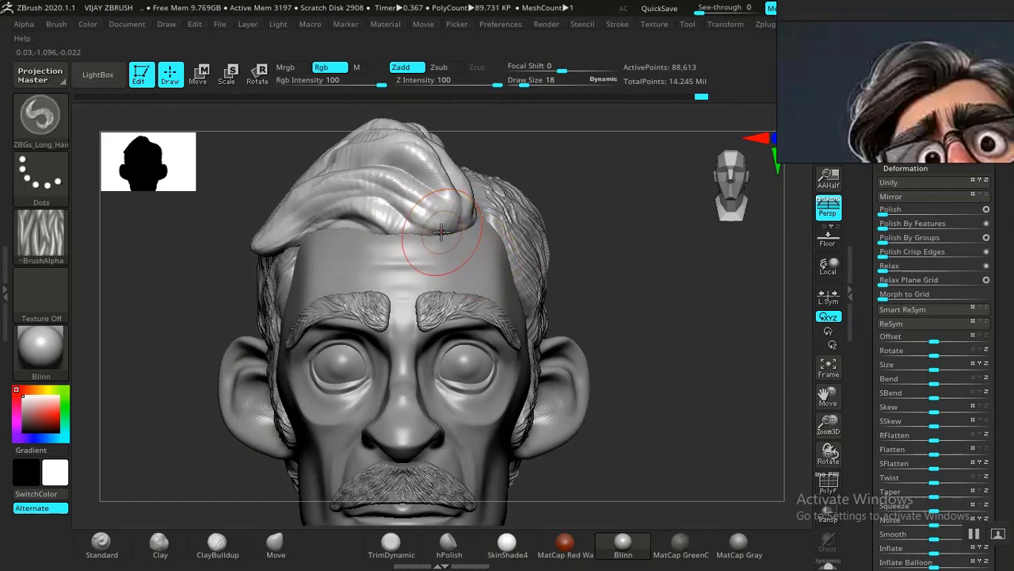
{"action": "key", "text": "ctrl+shift+z"}
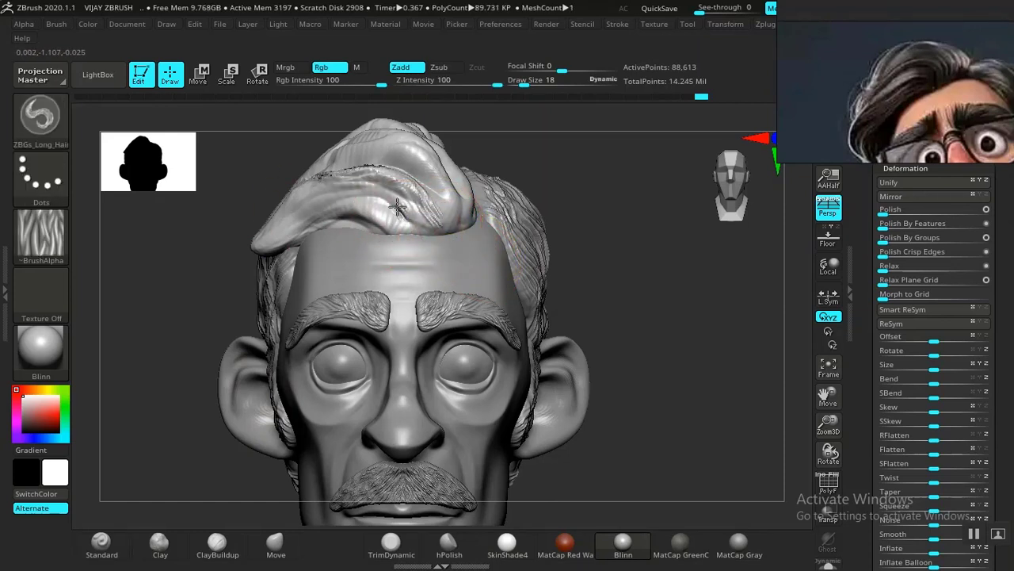
{"action": "key", "text": "ctrl+shift+z"}
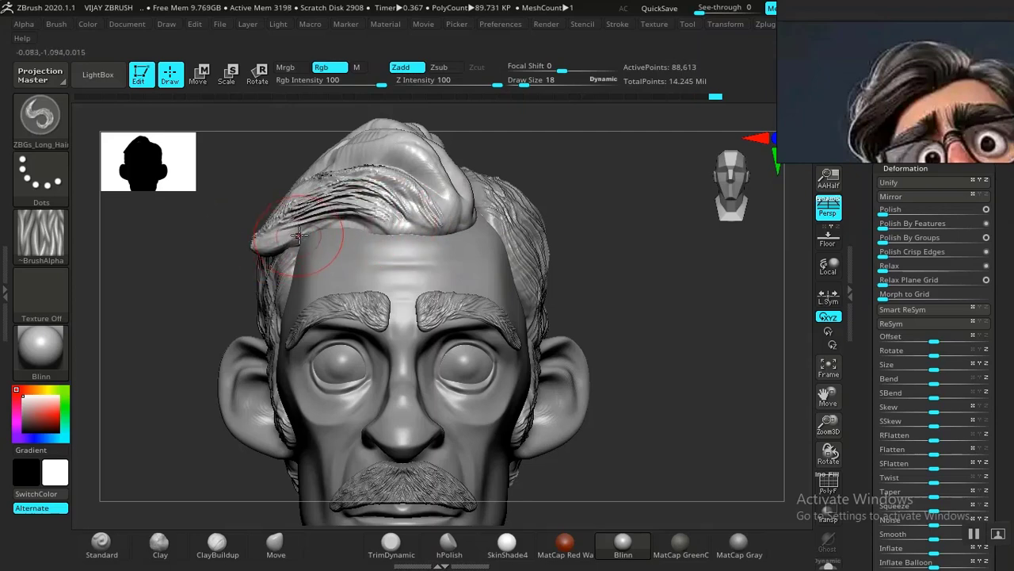
{"action": "key", "text": "ctrl+shift+z"}
Extend the long-hair strand texture over the upper top hair and crown with ZBGs_Long_Hair at draw size 22
{"action": "mouse_move", "coordinate": [661, 274]}
{"action": "left_mouse_down"}
{"action": "mouse_move", "coordinate": [611, 374]}
{"action": "mouse_move", "coordinate": [570, 401]}
{"action": "mouse_move", "coordinate": [352, 407]}
{"action": "mouse_move", "coordinate": [237, 349]}
{"action": "mouse_move", "coordinate": [269, 392]}
{"action": "mouse_move", "coordinate": [305, 372]}
{"action": "mouse_move", "coordinate": [294, 383]}
{"action": "mouse_move", "coordinate": [176, 381]}
{"action": "mouse_move", "coordinate": [336, 392]}
{"action": "mouse_move", "coordinate": [364, 428]}
{"action": "left_mouse_up"}
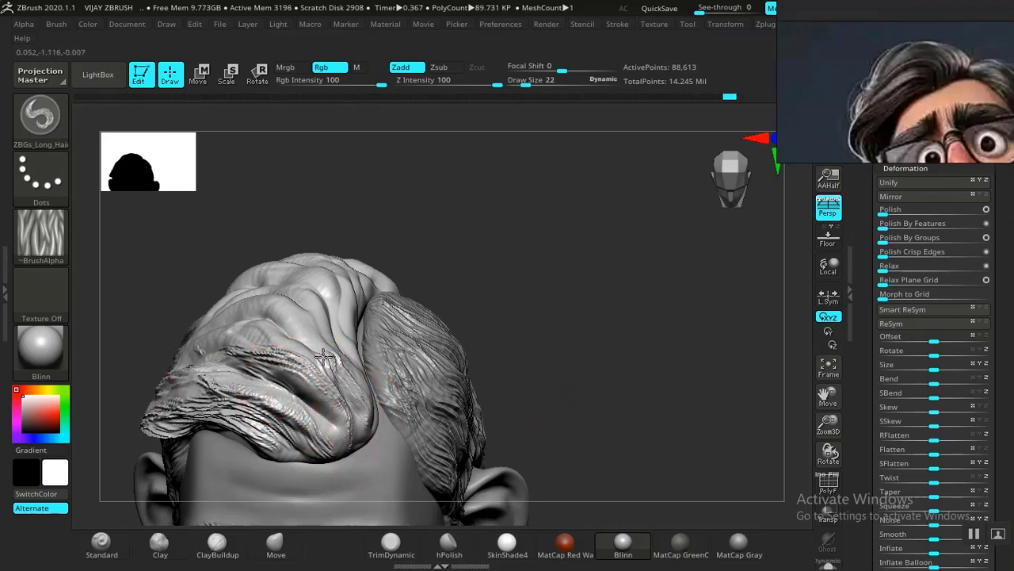
{"action": "left_click_drag", "start_coordinate": [510, 362], "coordinate": [578, 378]}
{"action": "left_click_drag", "start_coordinate": [457, 394], "coordinate": [484, 209], "text": "alt"}
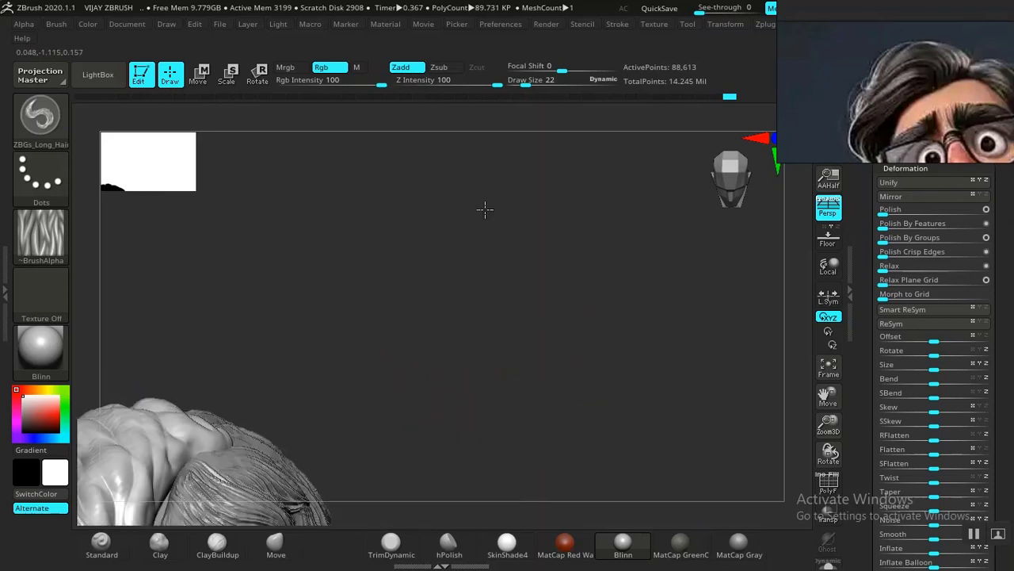
{"action": "mouse_move", "coordinate": [187, 448]}
{"action": "left_mouse_down"}
{"action": "mouse_move", "coordinate": [131, 349]}
{"action": "mouse_move", "coordinate": [119, 459]}
{"action": "mouse_move", "coordinate": [138, 381]}
{"action": "mouse_move", "coordinate": [142, 471]}
{"action": "mouse_move", "coordinate": [104, 396]}
{"action": "mouse_move", "coordinate": [159, 349]}
{"action": "mouse_move", "coordinate": [158, 491]}
{"action": "mouse_move", "coordinate": [133, 333]}
{"action": "mouse_move", "coordinate": [195, 474]}
{"action": "mouse_move", "coordinate": [199, 317]}
{"action": "mouse_move", "coordinate": [206, 428]}
{"action": "mouse_move", "coordinate": [204, 329]}
{"action": "mouse_move", "coordinate": [241, 321]}
{"action": "mouse_move", "coordinate": [230, 364]}
{"action": "mouse_move", "coordinate": [218, 327]}
{"action": "mouse_move", "coordinate": [228, 293]}
{"action": "left_mouse_up"}
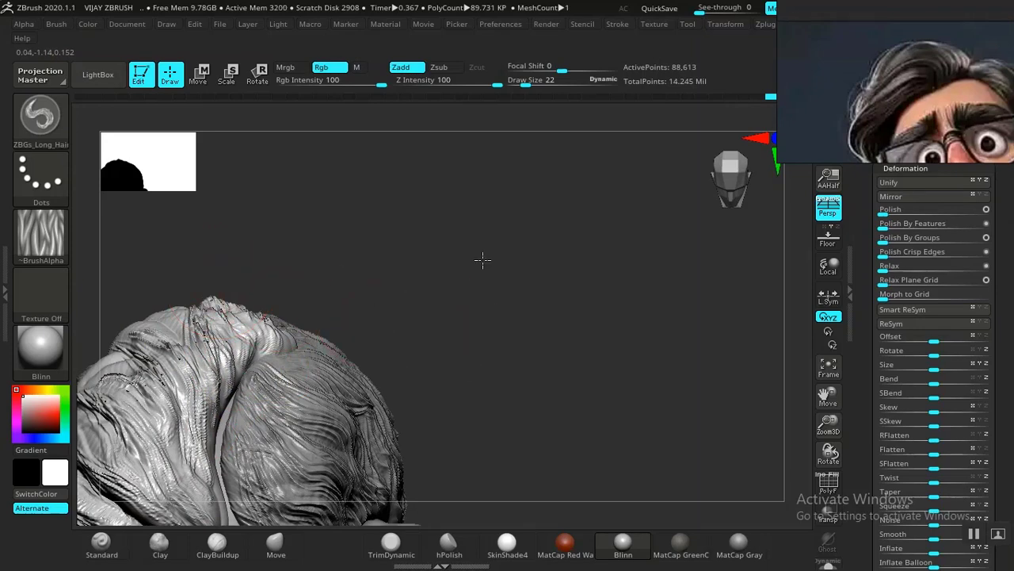
{"action": "left_click_drag", "start_coordinate": [483, 260], "coordinate": [484, 349]}
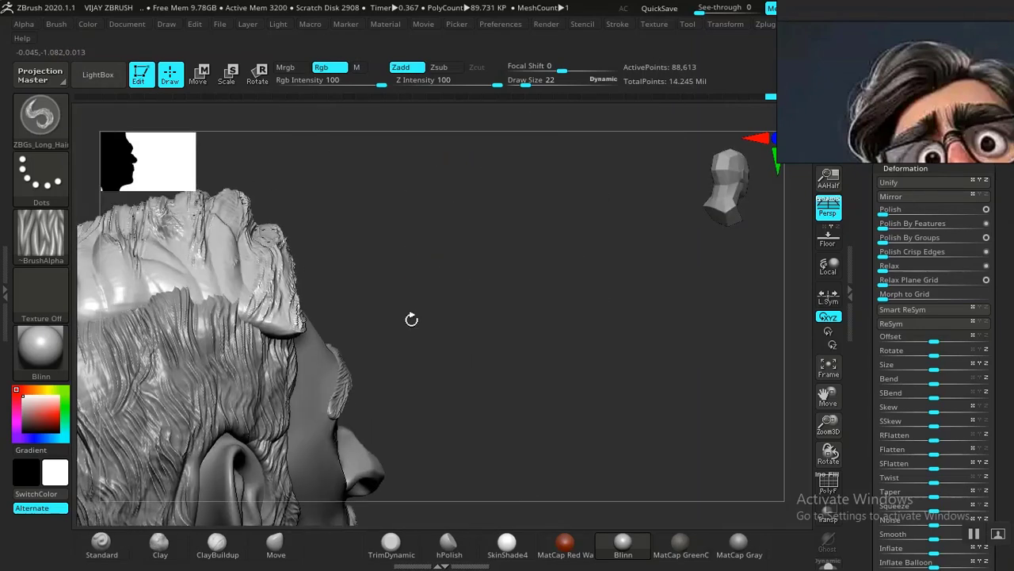
Add long-hair strands down the front half of the top hair piece, on the side opposite the parting
{"action": "mouse_move", "coordinate": [411, 319]}
{"action": "left_mouse_down"}
{"action": "mouse_move", "coordinate": [437, 356]}
{"action": "mouse_move", "coordinate": [483, 220]}
{"action": "mouse_move", "coordinate": [444, 254]}
{"action": "left_mouse_up"}
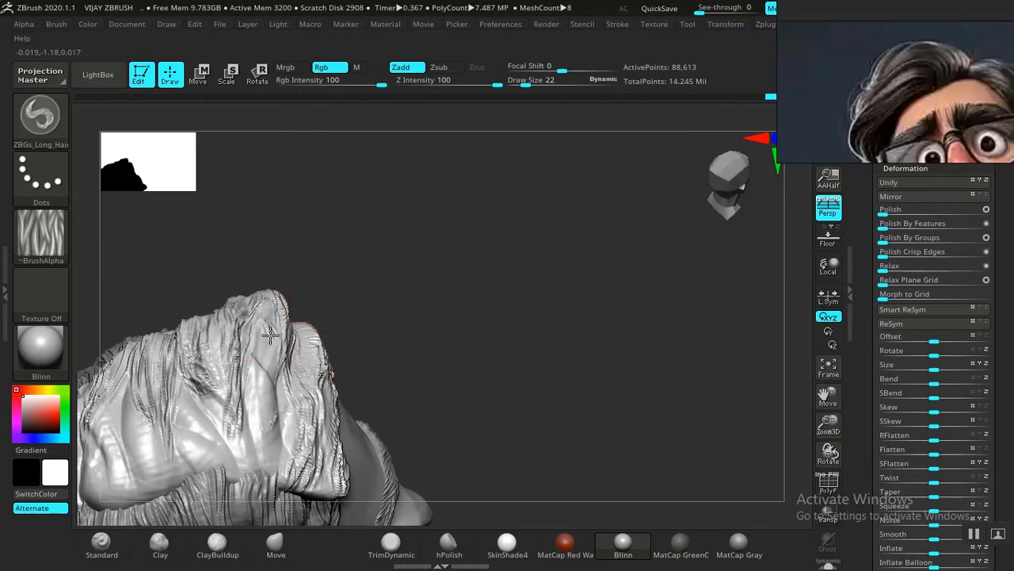
{"action": "mouse_move", "coordinate": [270, 336]}
{"action": "left_mouse_down"}
{"action": "mouse_move", "coordinate": [289, 440]}
{"action": "mouse_move", "coordinate": [294, 419]}
{"action": "mouse_move", "coordinate": [232, 395]}
{"action": "mouse_move", "coordinate": [265, 466]}
{"action": "left_mouse_up"}
{"action": "left_click_drag", "start_coordinate": [192, 392], "coordinate": [251, 462]}
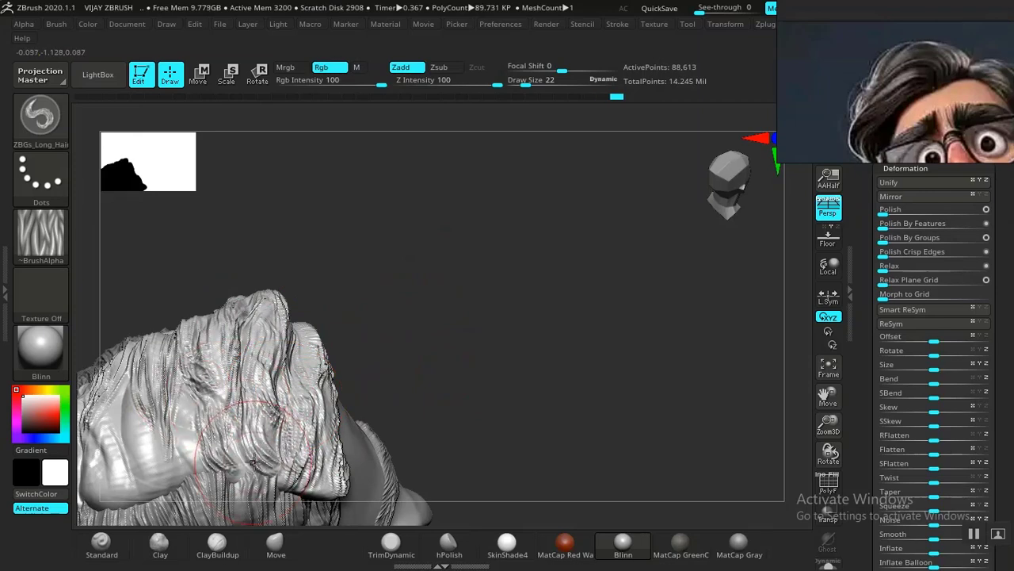
{"action": "mouse_move", "coordinate": [436, 346]}
{"action": "left_mouse_down"}
{"action": "mouse_move", "coordinate": [476, 288]}
{"action": "mouse_move", "coordinate": [412, 269]}
{"action": "mouse_move", "coordinate": [351, 286]}
{"action": "mouse_move", "coordinate": [350, 371]}
{"action": "left_mouse_up"}
Fill the remaining smooth clumps at the rear of the top hair piece, opposite the parting, with ZBGs_Long_Hair strands at draw size 22
{"action": "left_click_drag", "start_coordinate": [322, 323], "coordinate": [305, 371]}
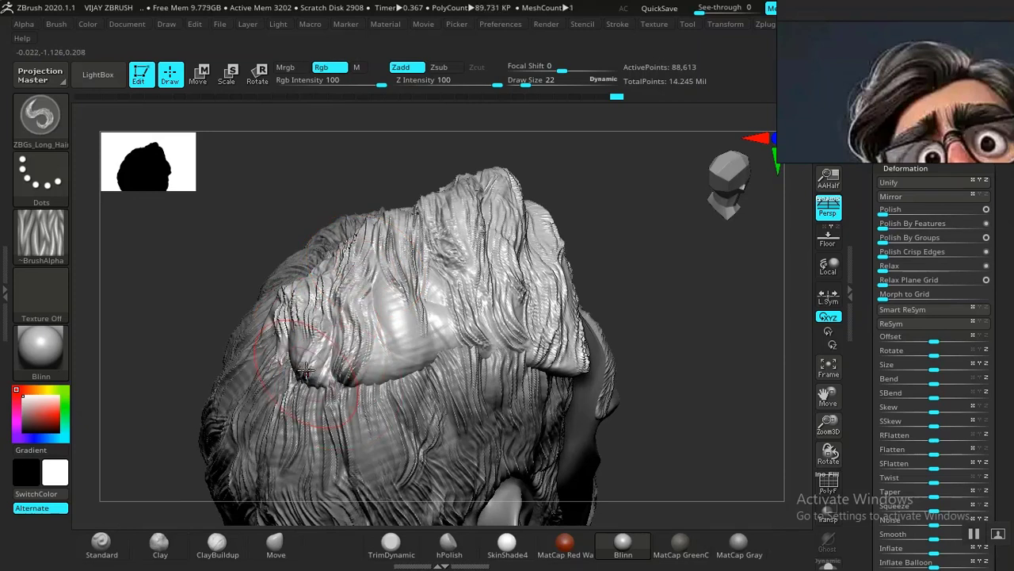
{"action": "left_click_drag", "start_coordinate": [298, 311], "coordinate": [313, 366]}
{"action": "left_click_drag", "start_coordinate": [369, 275], "coordinate": [369, 375]}
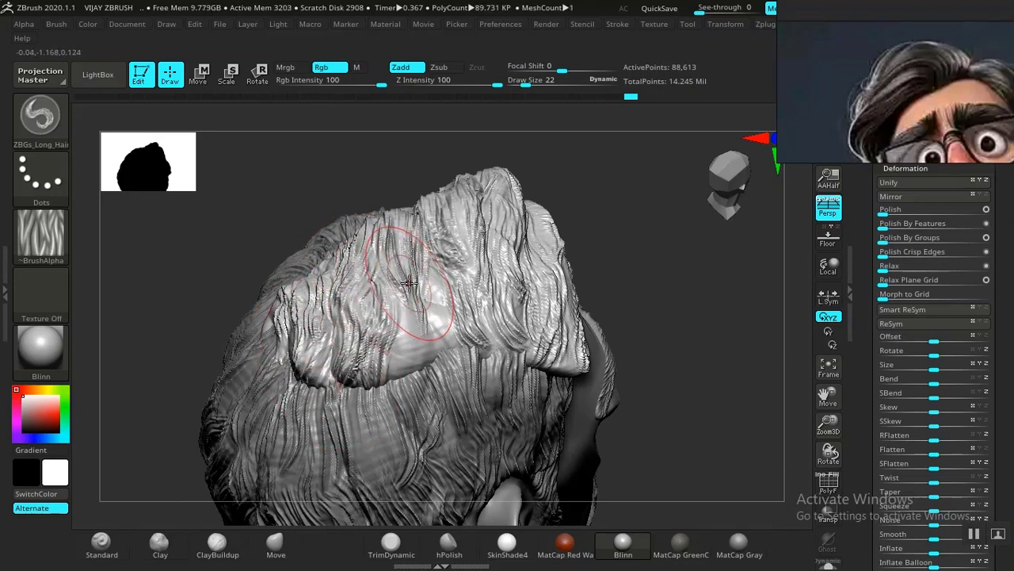
{"action": "left_click_drag", "start_coordinate": [409, 283], "coordinate": [403, 371]}
{"action": "left_click_drag", "start_coordinate": [446, 288], "coordinate": [460, 362]}
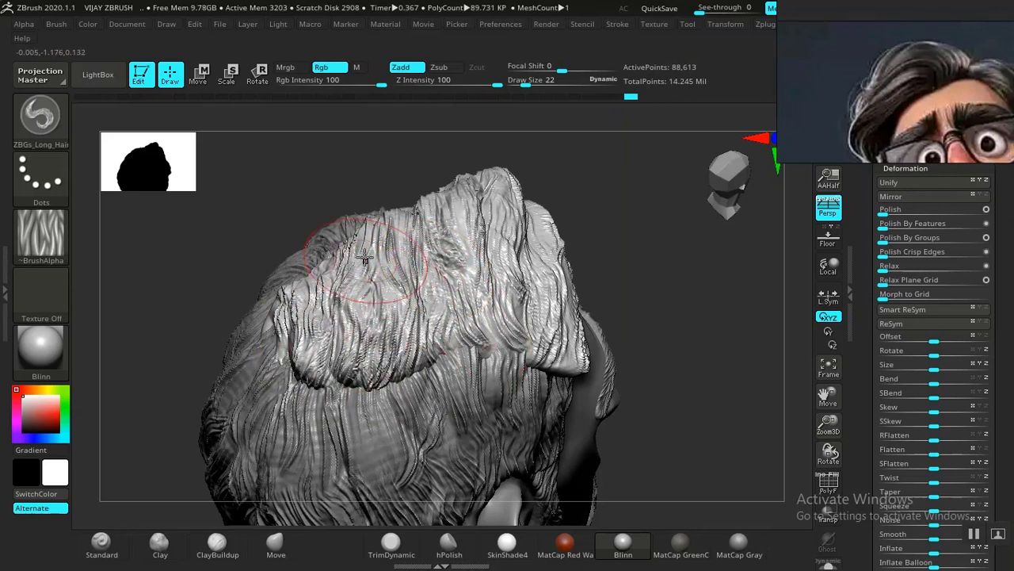
{"action": "left_click_drag", "start_coordinate": [377, 242], "coordinate": [365, 354]}
{"action": "left_click_drag", "start_coordinate": [447, 201], "coordinate": [460, 300]}
{"action": "left_click_drag", "start_coordinate": [418, 246], "coordinate": [436, 334]}
{"action": "left_click_drag", "start_coordinate": [356, 267], "coordinate": [349, 353]}
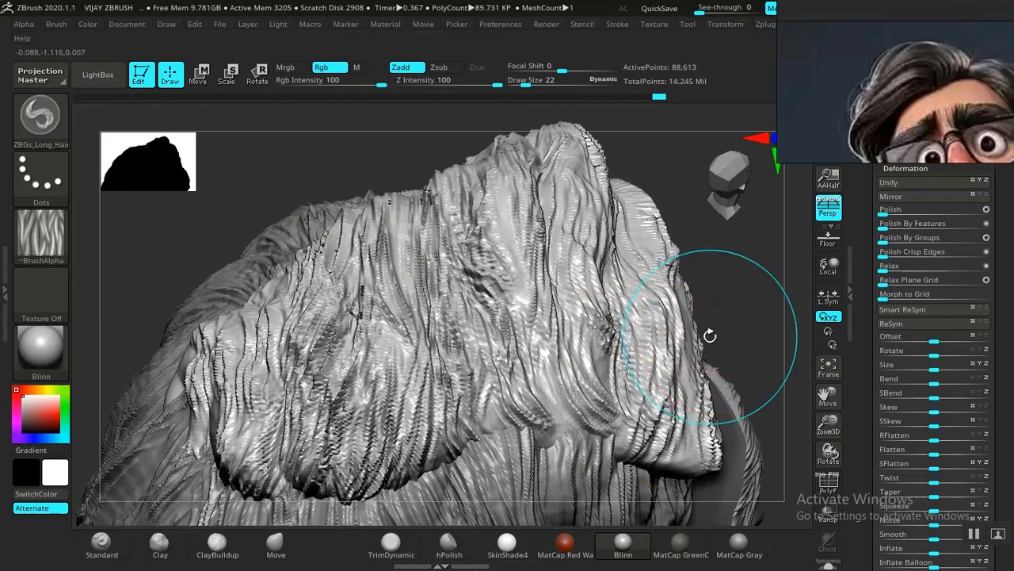
Brush long-hair strands over the rounded front swoop beside the parting, sweeping from the hairline back into the top hair
{"action": "key", "text": "f"}
{"action": "left_click_drag", "start_coordinate": [615, 328], "coordinate": [568, 322]}
{"action": "left_click_drag", "start_coordinate": [509, 385], "coordinate": [488, 292], "text": "alt"}
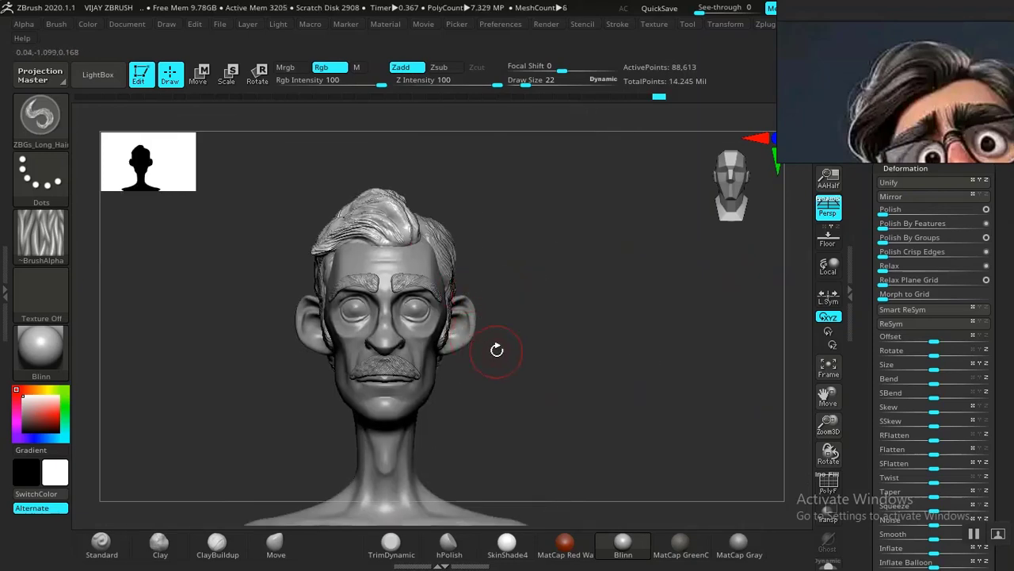
{"action": "left_click_drag", "start_coordinate": [557, 324], "coordinate": [492, 208], "text": "alt"}
{"action": "left_click_drag", "start_coordinate": [516, 401], "coordinate": [524, 449], "text": "alt"}
{"action": "left_click_drag", "start_coordinate": [594, 266], "coordinate": [611, 499], "text": "alt"}
{"action": "mouse_move", "coordinate": [659, 217]}
{"action": "left_mouse_down", "text": "alt"}
{"action": "mouse_move", "coordinate": [642, 466]}
{"action": "mouse_move", "coordinate": [377, 355]}
{"action": "left_mouse_up", "text": "alt"}
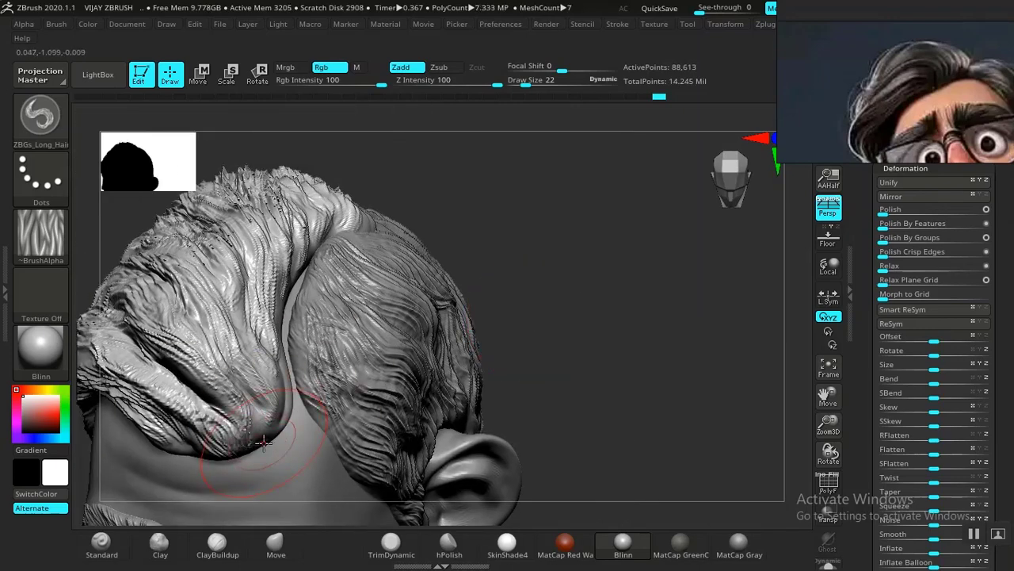
{"action": "left_click_drag", "start_coordinate": [271, 411], "coordinate": [235, 339]}
{"action": "left_click_drag", "start_coordinate": [265, 422], "coordinate": [273, 363]}
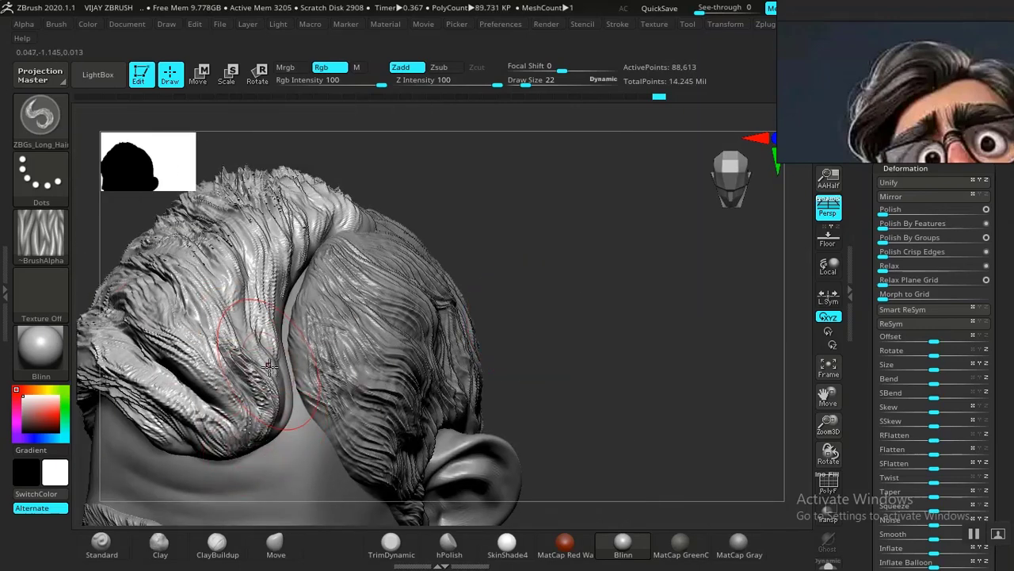
{"action": "mouse_move", "coordinate": [275, 401]}
{"action": "left_mouse_down"}
{"action": "mouse_move", "coordinate": [274, 375]}
{"action": "mouse_move", "coordinate": [203, 271]}
{"action": "left_mouse_up"}
{"action": "mouse_move", "coordinate": [234, 384]}
{"action": "left_mouse_down"}
{"action": "mouse_move", "coordinate": [204, 336]}
{"action": "mouse_move", "coordinate": [106, 303]}
{"action": "left_mouse_up"}
Texture the fringe's lower edge above the forehead from the front, sweeping ZBGs_Long_Hair strands towards its pointed side
{"action": "left_click_drag", "start_coordinate": [577, 254], "coordinate": [649, 190]}
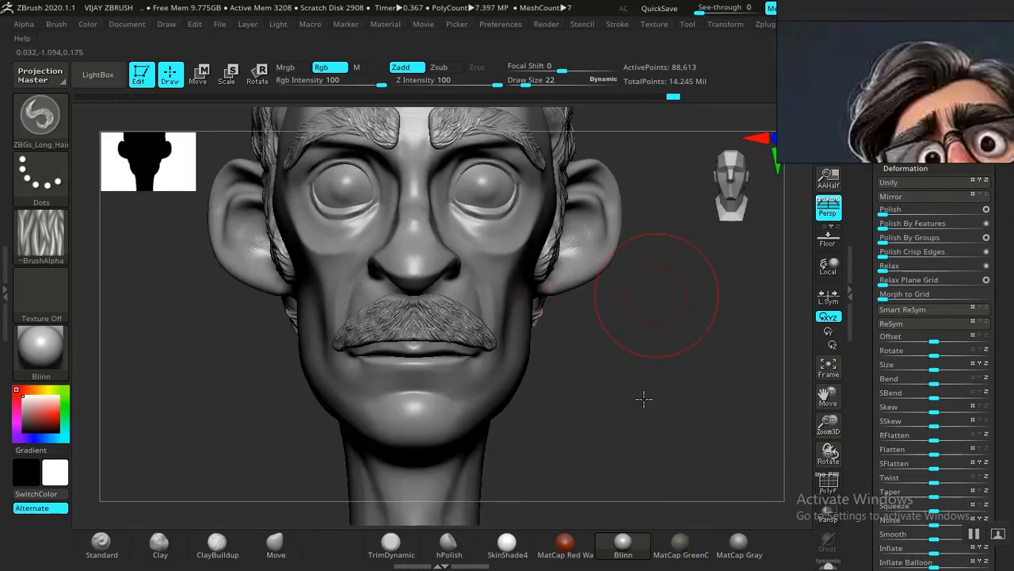
{"action": "left_click_drag", "start_coordinate": [643, 399], "coordinate": [614, 420], "text": "alt"}
{"action": "mouse_move", "coordinate": [429, 228]}
{"action": "left_mouse_down"}
{"action": "mouse_move", "coordinate": [385, 171]}
{"action": "mouse_move", "coordinate": [297, 179]}
{"action": "left_mouse_up"}
{"action": "left_click_drag", "start_coordinate": [374, 235], "coordinate": [361, 203]}
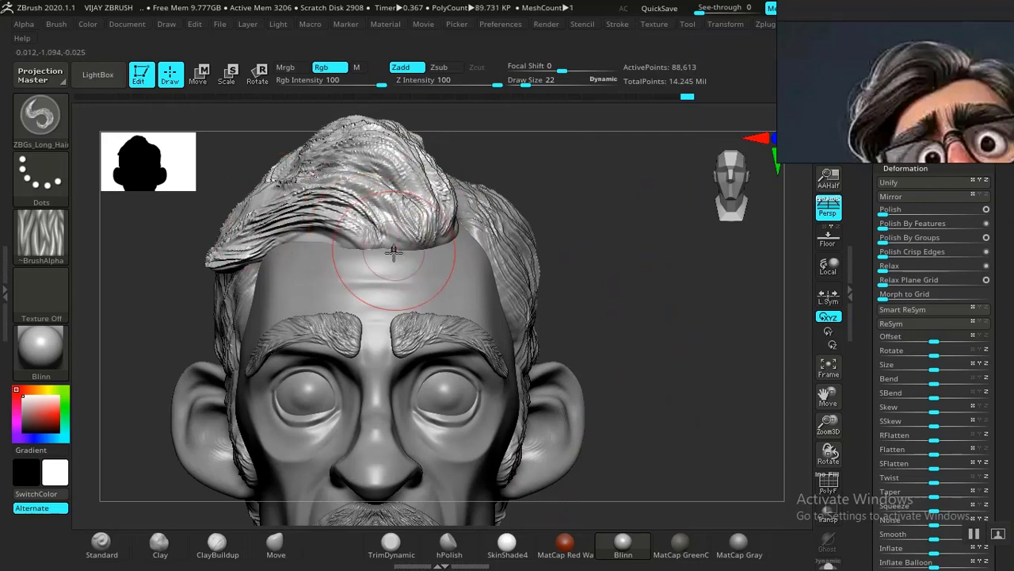
{"action": "left_click_drag", "start_coordinate": [399, 254], "coordinate": [382, 200]}
{"action": "left_click_drag", "start_coordinate": [325, 244], "coordinate": [287, 228]}
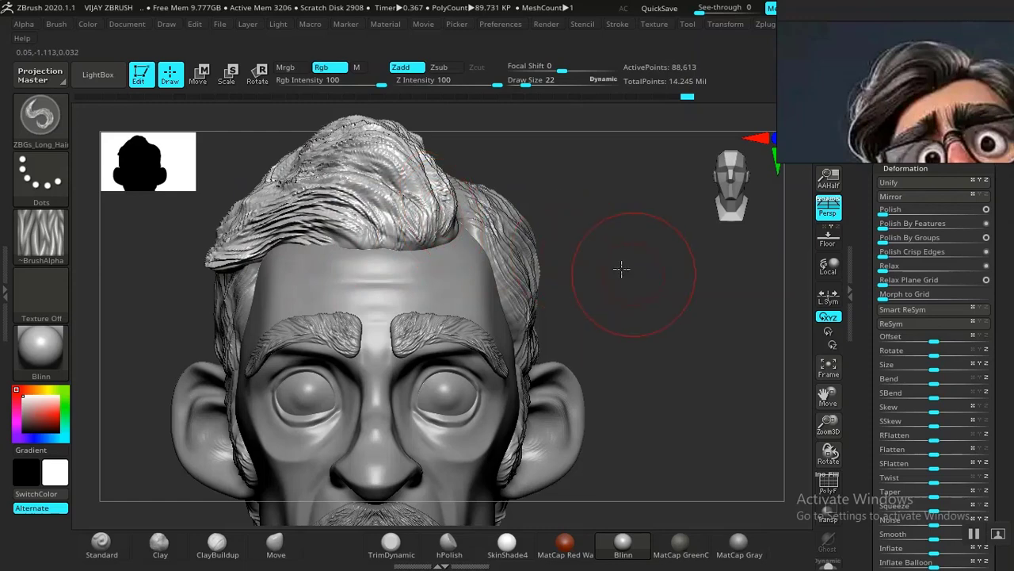
Brush long-hair strands along the parting edge of the top hair piece, from the front swoop back towards the crown
{"action": "left_click_drag", "start_coordinate": [623, 267], "coordinate": [561, 269]}
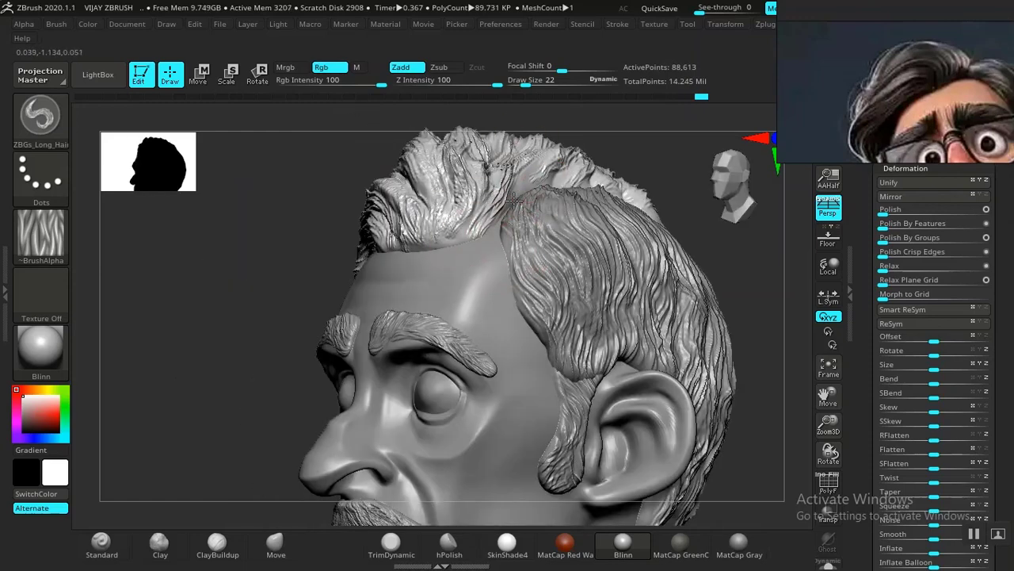
{"action": "left_click_drag", "start_coordinate": [514, 199], "coordinate": [532, 168]}
{"action": "left_click_drag", "start_coordinate": [478, 229], "coordinate": [519, 179]}
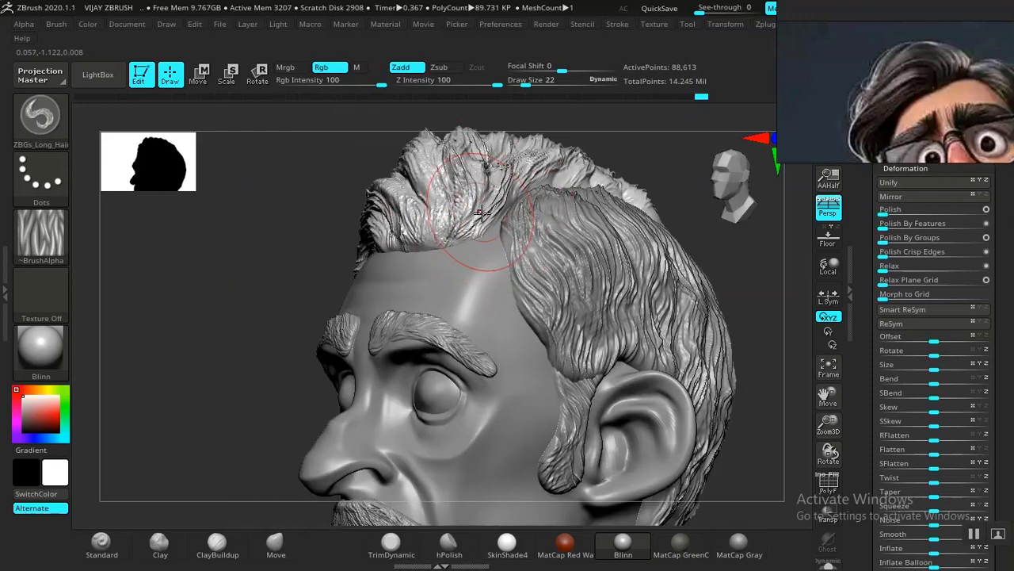
{"action": "mouse_move", "coordinate": [633, 171]}
{"action": "left_mouse_down"}
{"action": "mouse_move", "coordinate": [539, 201]}
{"action": "mouse_move", "coordinate": [519, 178]}
{"action": "left_mouse_up"}
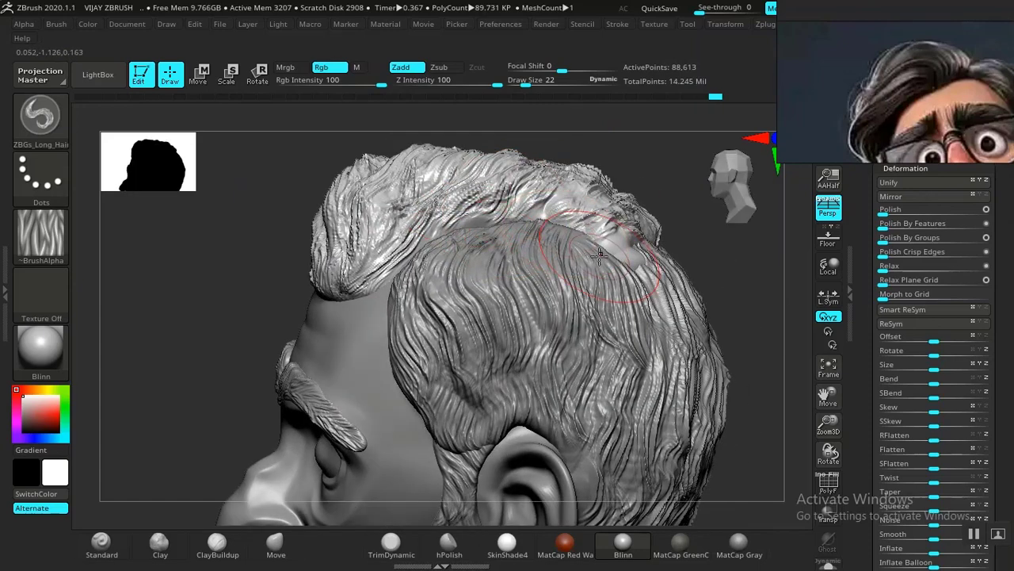
{"action": "mouse_move", "coordinate": [669, 229]}
{"action": "left_mouse_down"}
{"action": "mouse_move", "coordinate": [745, 258]}
{"action": "mouse_move", "coordinate": [753, 273]}
{"action": "left_mouse_up"}
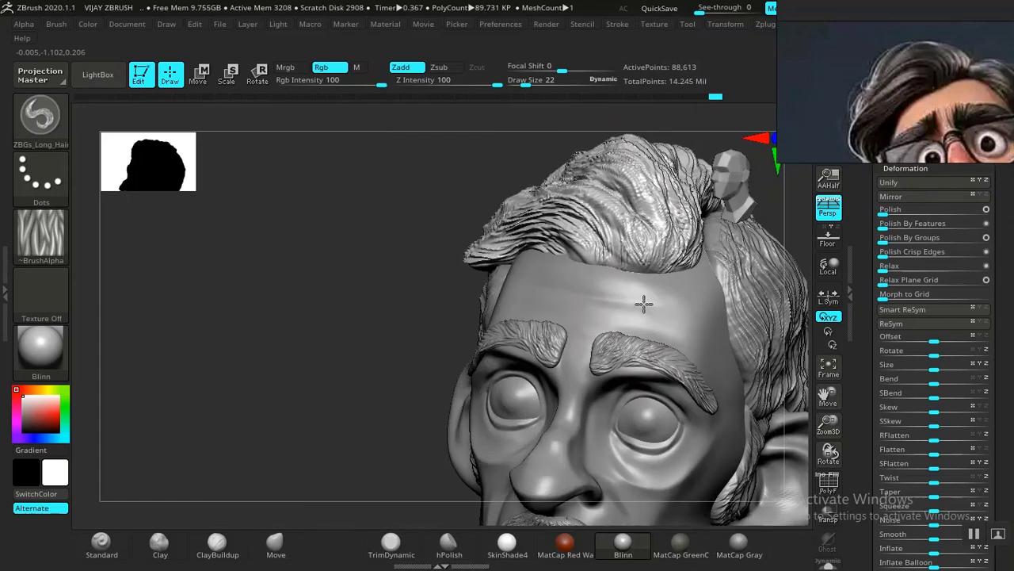
{"action": "left_click_drag", "start_coordinate": [644, 304], "coordinate": [557, 299], "text": "shift"}
{"action": "left_click_drag", "start_coordinate": [664, 275], "coordinate": [643, 287], "text": "alt"}
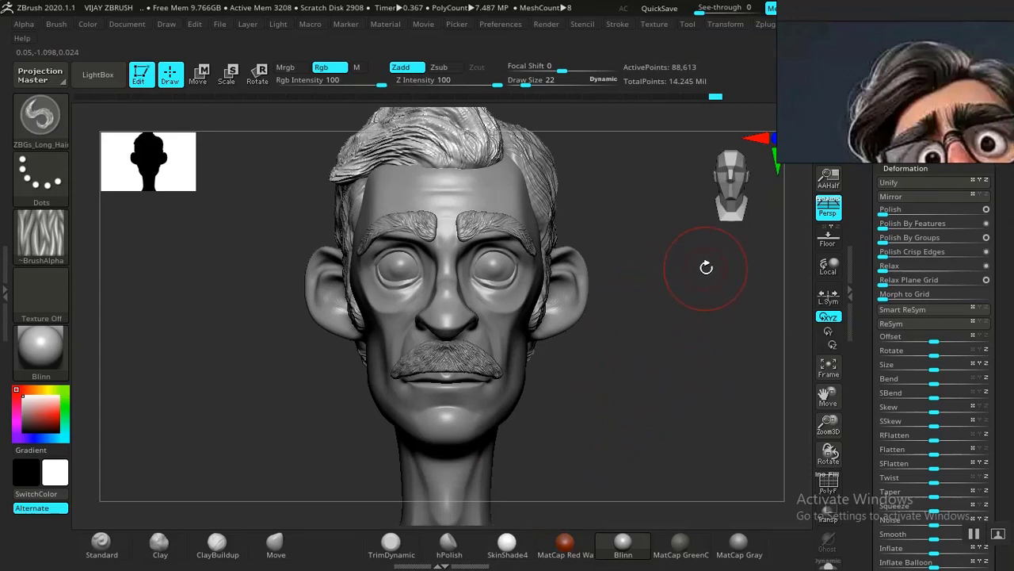
{"action": "left_click_drag", "start_coordinate": [660, 342], "coordinate": [657, 373]}
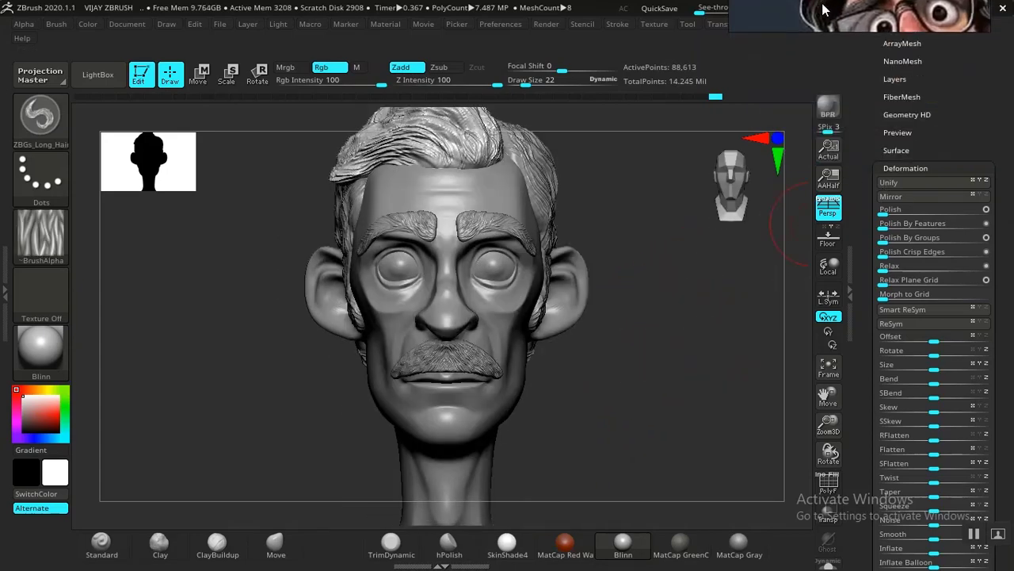
{"action": "left_click_drag", "start_coordinate": [862, 177], "coordinate": [845, 254]}
{"action": "mouse_move", "coordinate": [692, 369]}
{"action": "left_mouse_down", "text": "alt"}
{"action": "mouse_move", "coordinate": [678, 355]}
{"action": "mouse_move", "coordinate": [682, 366]}
{"action": "left_mouse_up", "text": "alt"}
Save the ZBrush project, replacing the existing .ZPR file
{"action": "key", "text": "ctrl"}
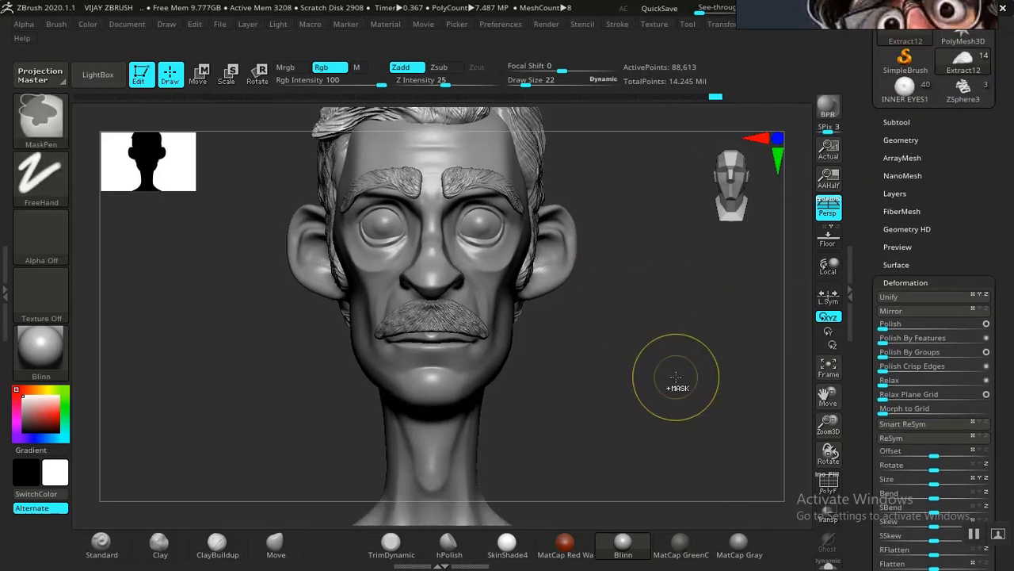
{"action": "key", "text": "ctrl+s"}
{"action": "left_click", "coordinate": [617, 417]}
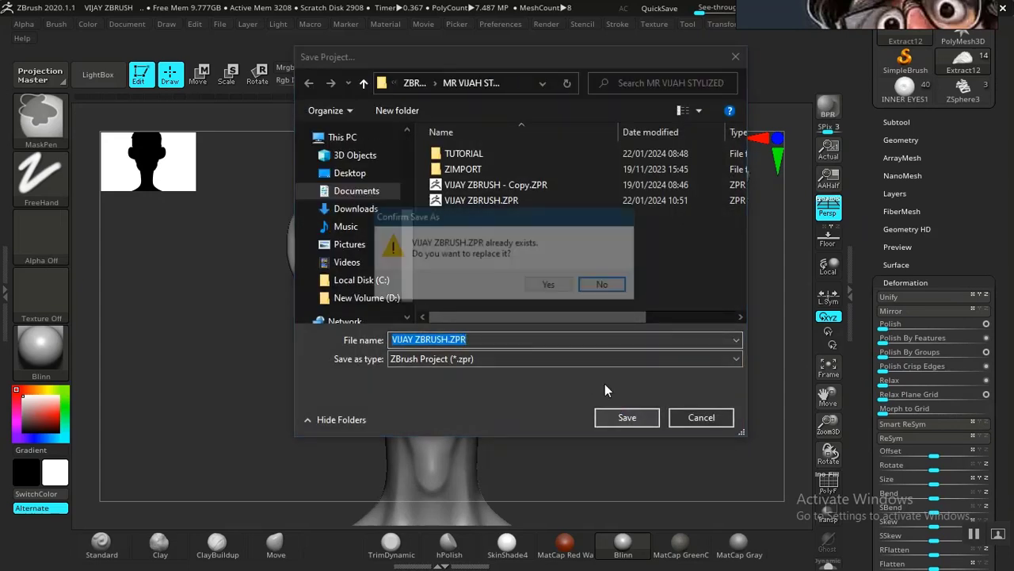
{"action": "left_click", "coordinate": [550, 287]}
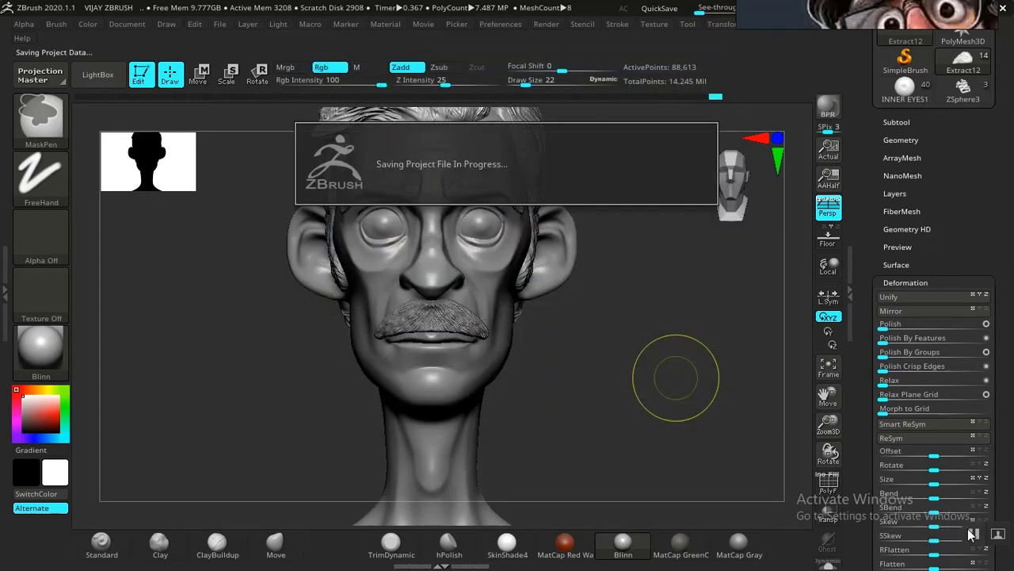
Rename the top hair subtool Extract12 as TOP CENTER HAIR
{"action": "left_click_drag", "start_coordinate": [661, 396], "coordinate": [723, 366]}
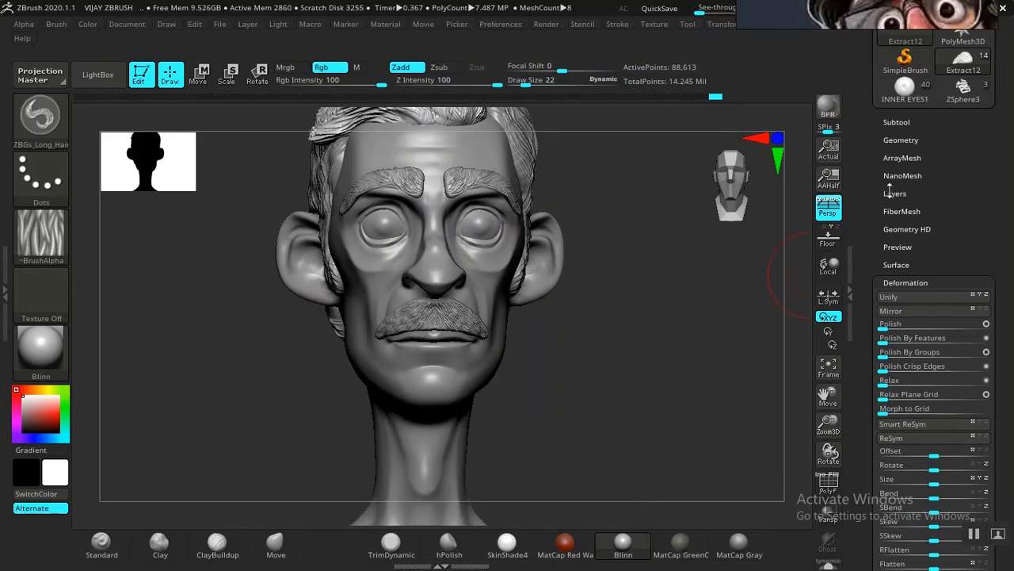
{"action": "left_click", "coordinate": [897, 122]}
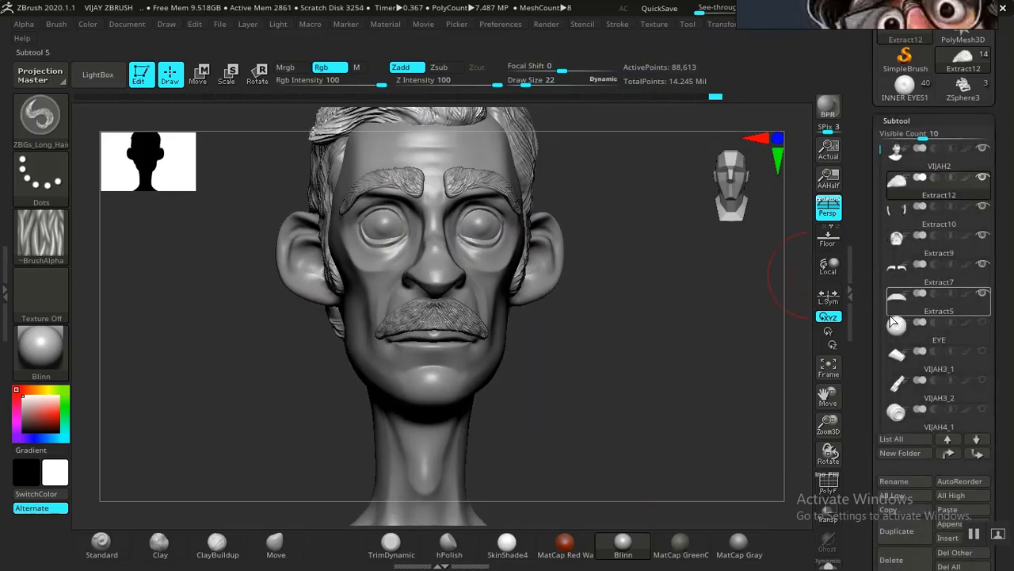
{"action": "mouse_move", "coordinate": [922, 196]}
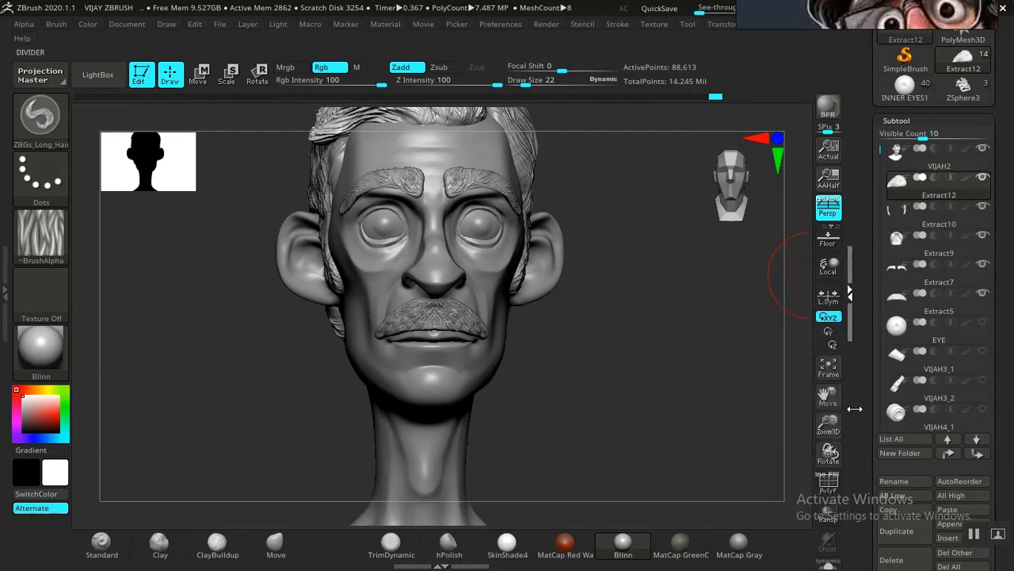
{"action": "left_click_drag", "start_coordinate": [857, 373], "coordinate": [860, 253]}
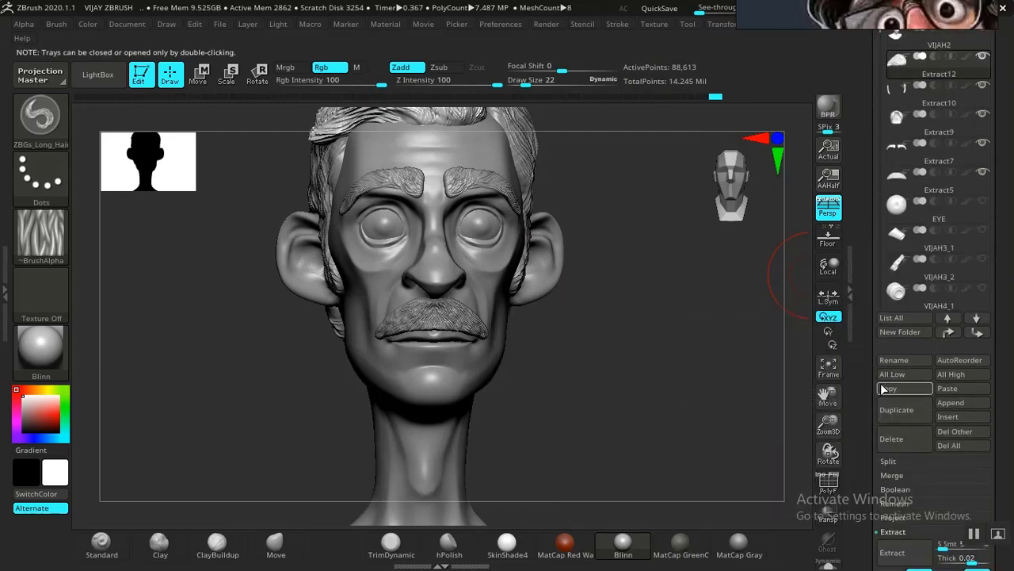
{"action": "left_click", "coordinate": [892, 361]}
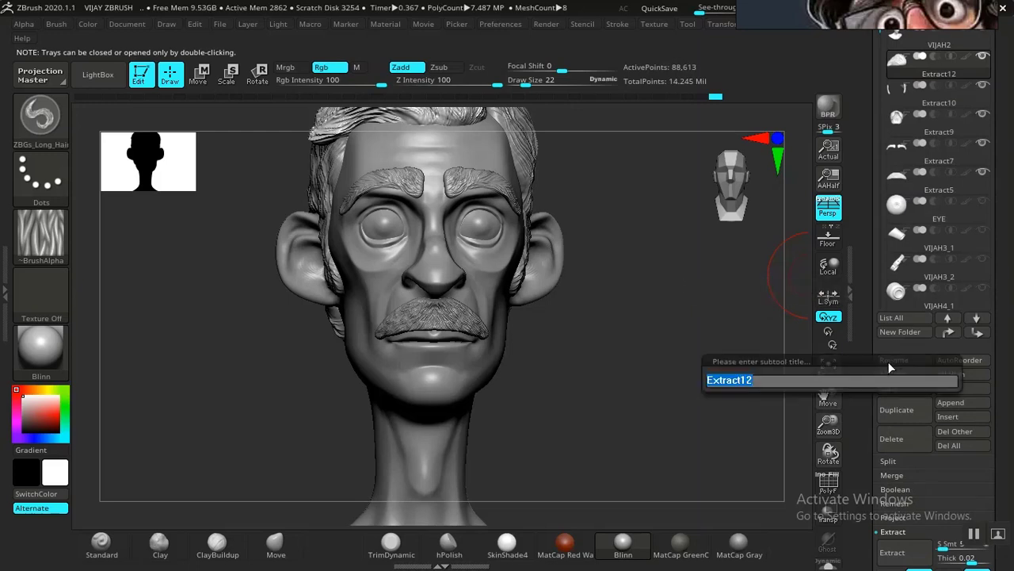
{"action": "type", "text": "TOP"}
{"action": "type", "text": " CE"}
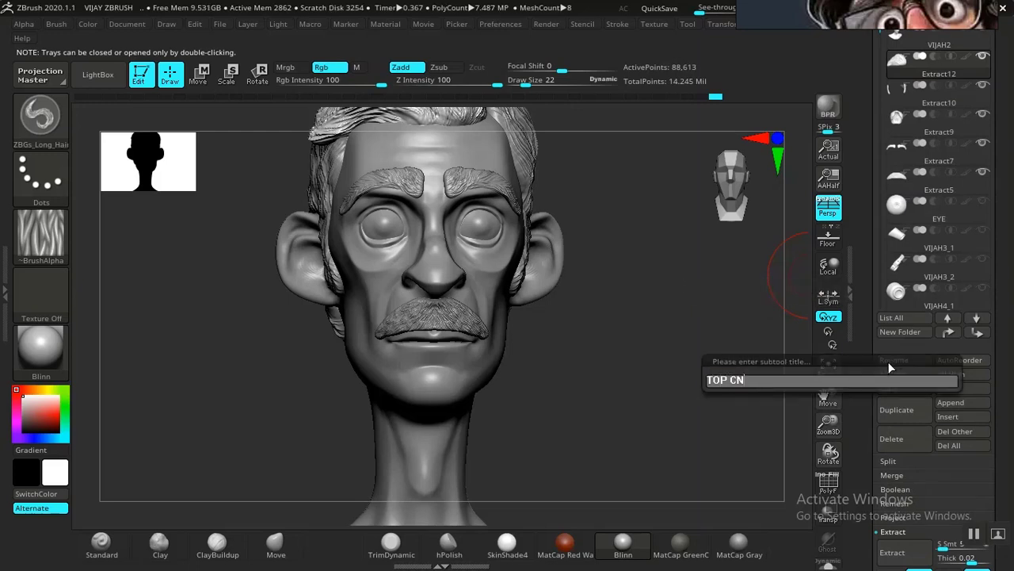
{"action": "type", "text": "NTER HAIR"}
{"action": "key", "text": "Return"}
Select the sideburn subtool Extract10 and rename it as TEDDY HAIR
{"action": "scroll", "coordinate": [861, 246], "scroll_direction": "up", "scroll_amount": 3}
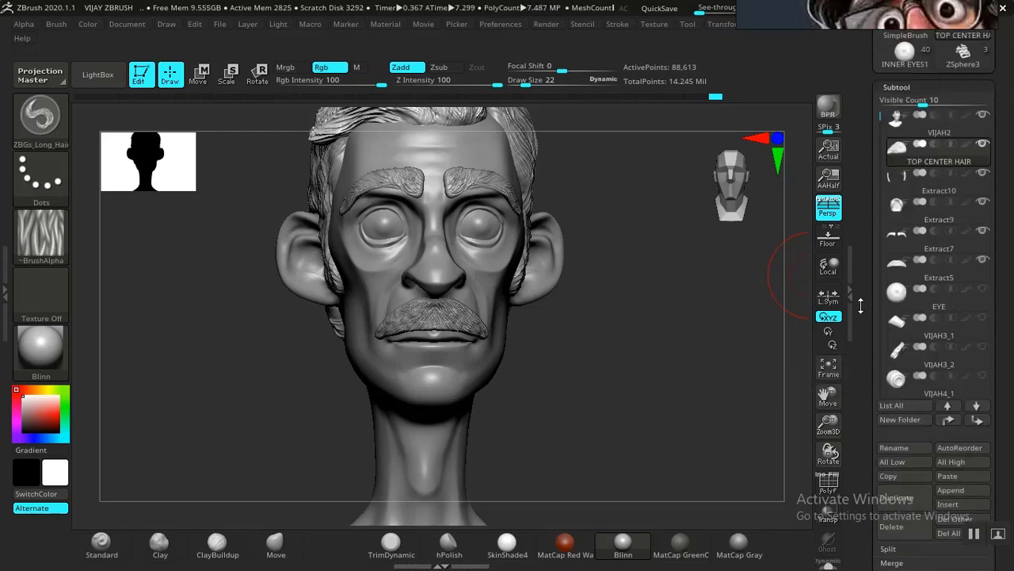
{"action": "left_click", "coordinate": [925, 190]}
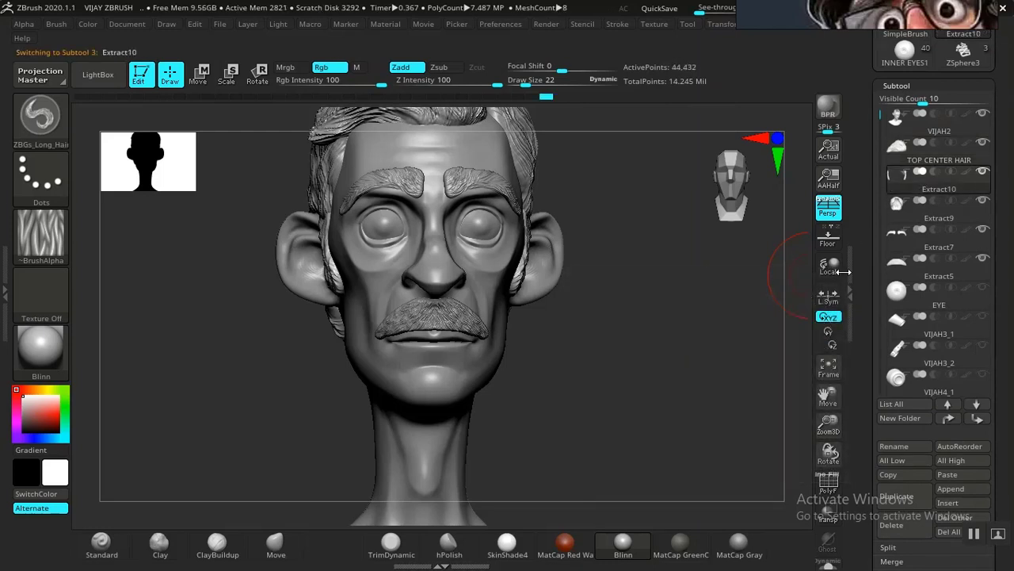
{"action": "left_click", "coordinate": [894, 447]}
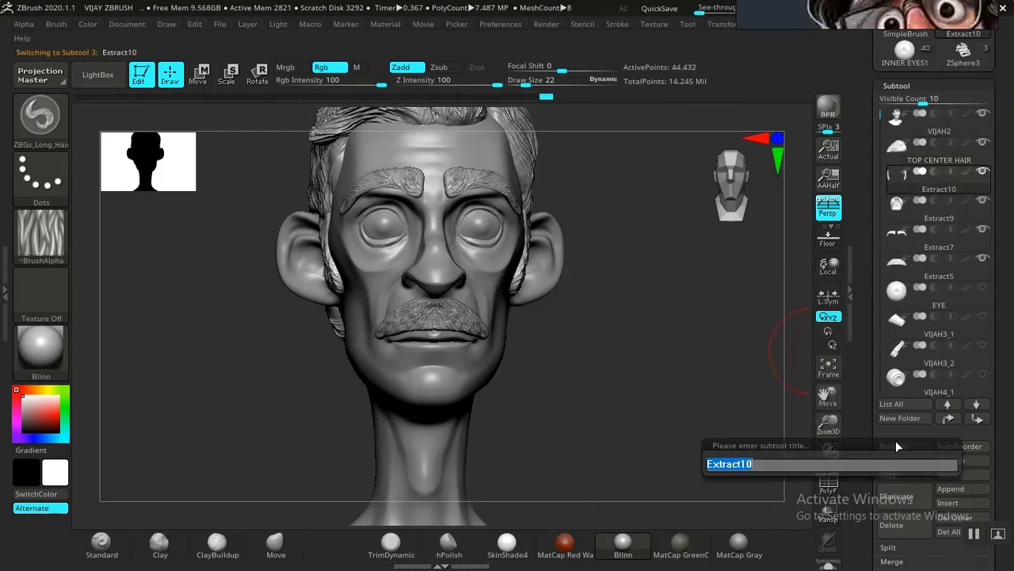
{"action": "type", "text": "TEDDY HAIR"}
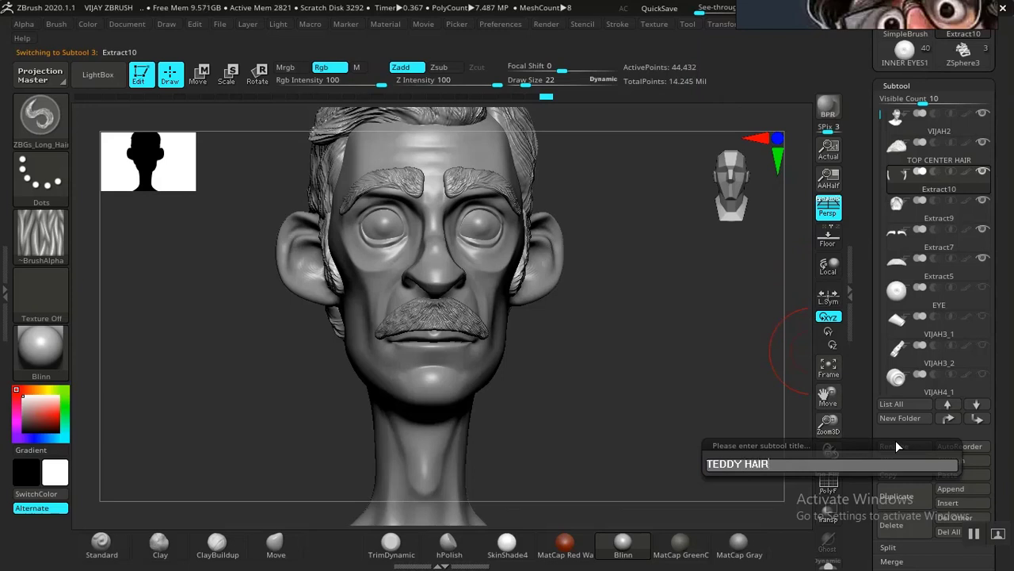
{"action": "key", "text": "Return"}
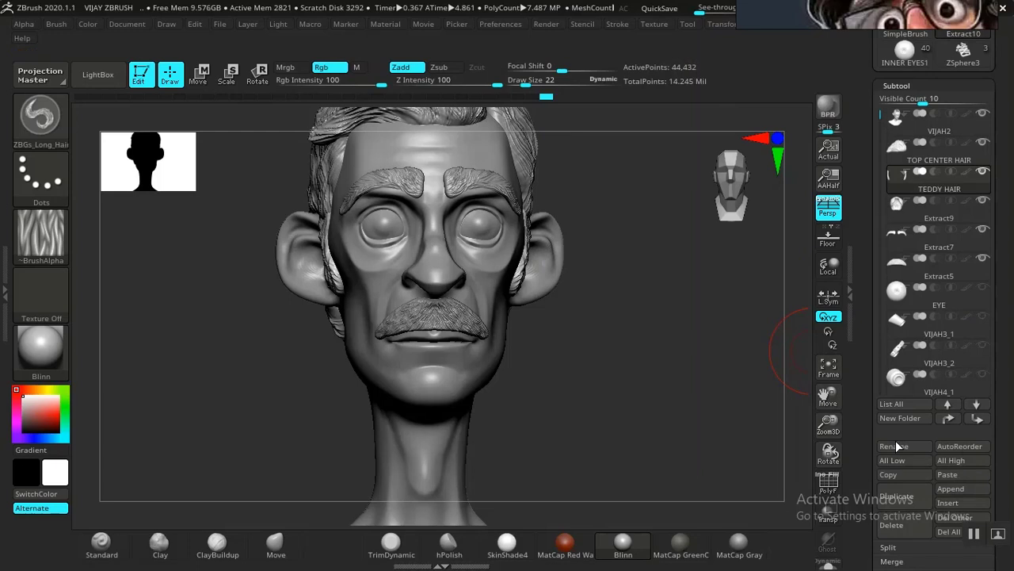
Select the side and back hair subtool Extract9 and rename it as TOP SIDE HAIRS
{"action": "left_click", "coordinate": [960, 220]}
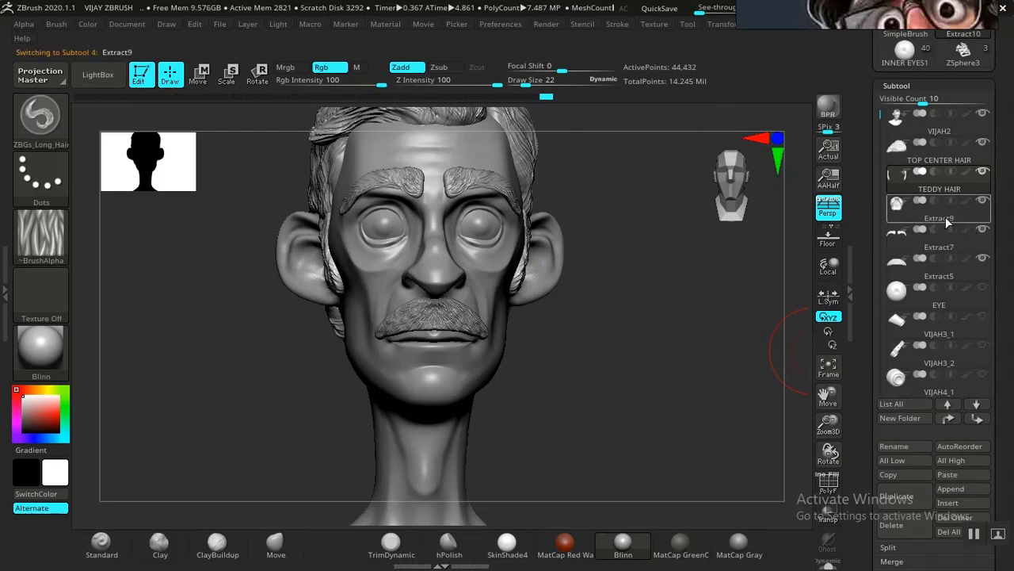
{"action": "left_click", "coordinate": [891, 449]}
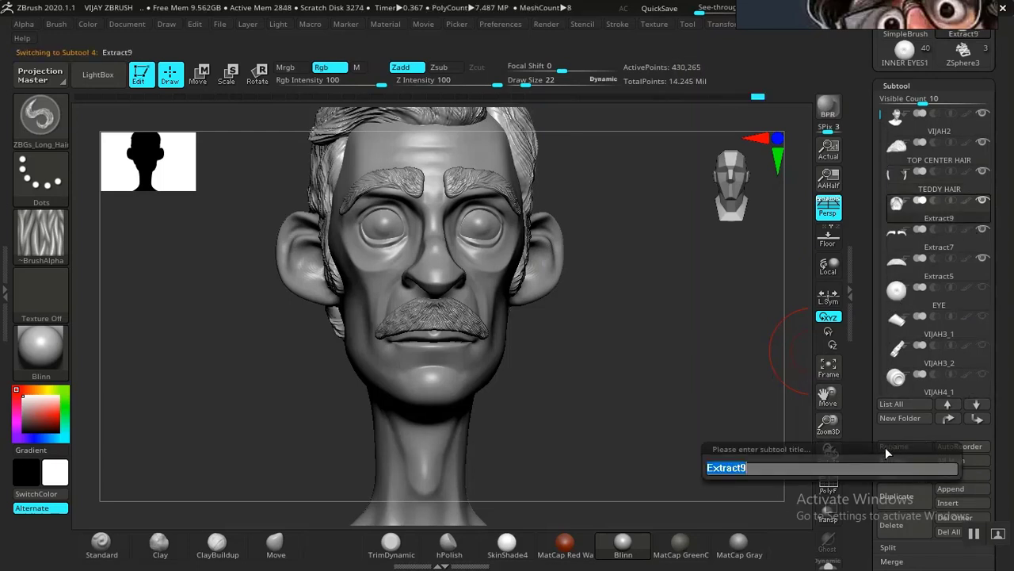
{"action": "type", "text": "TOP SIDE H"}
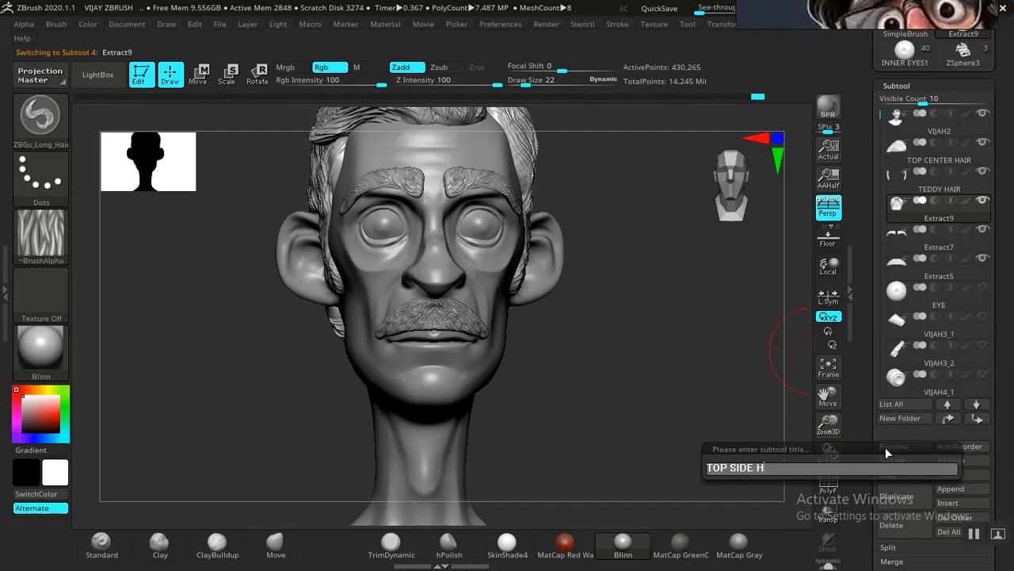
{"action": "type", "text": "AIRS"}
{"action": "key", "text": "Return"}
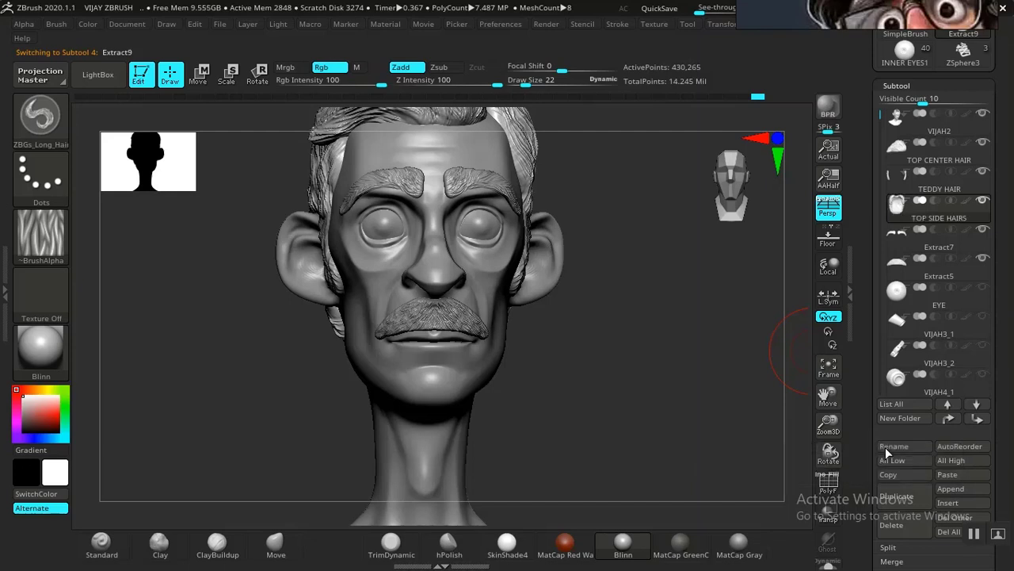
Select the eyebrow subtool Extract7 and rename it as EYEBROW HAIRS
{"action": "left_click", "coordinate": [937, 248]}
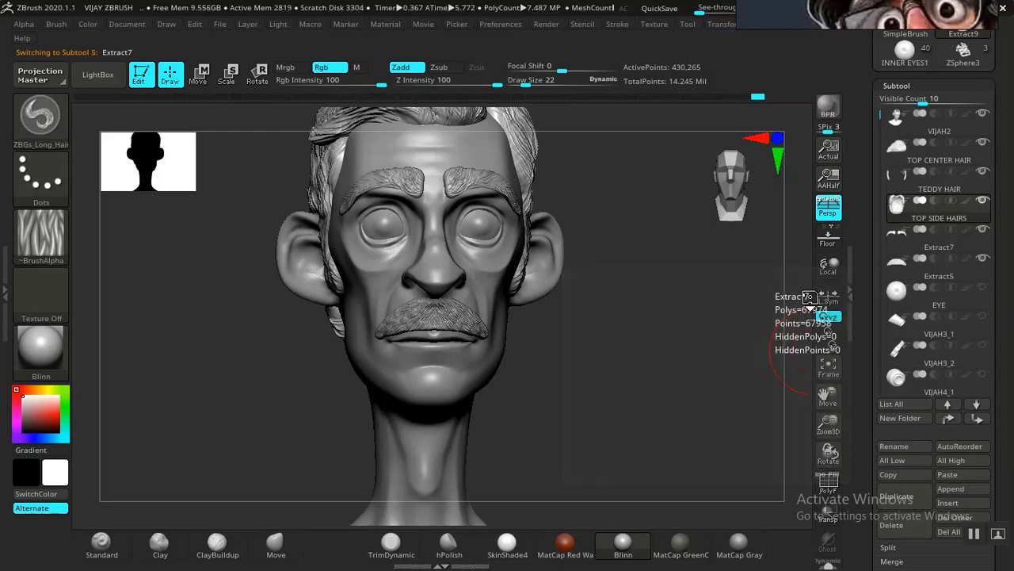
{"action": "left_click", "coordinate": [898, 446]}
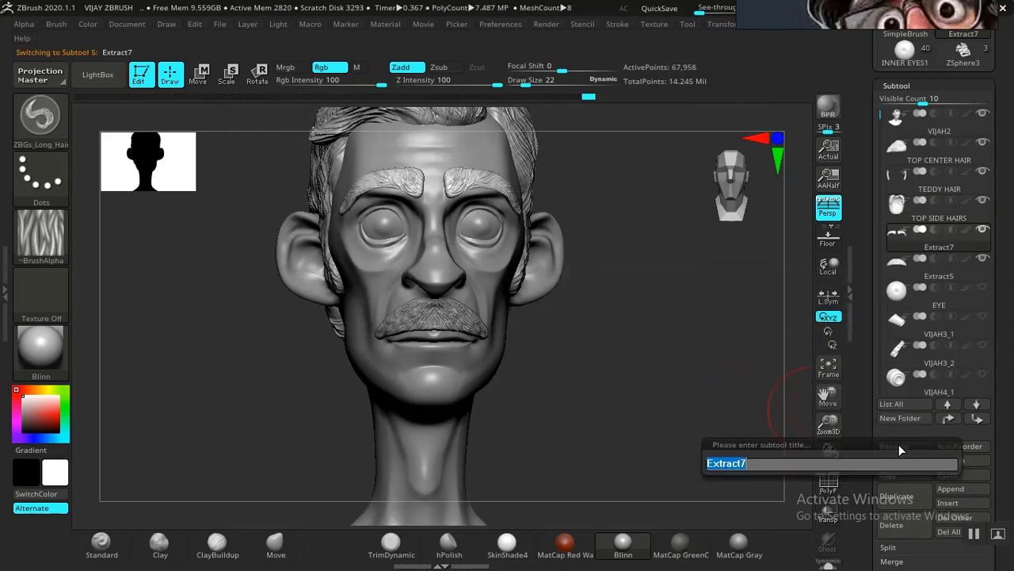
{"action": "type", "text": "EYEBROW"}
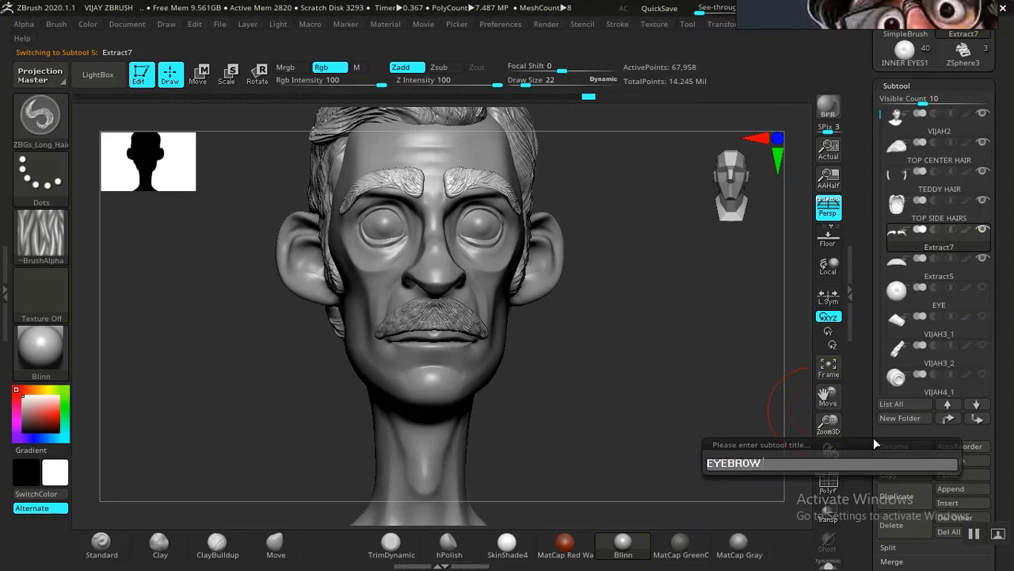
{"action": "type", "text": " HAIRS"}
{"action": "key", "text": "Return"}
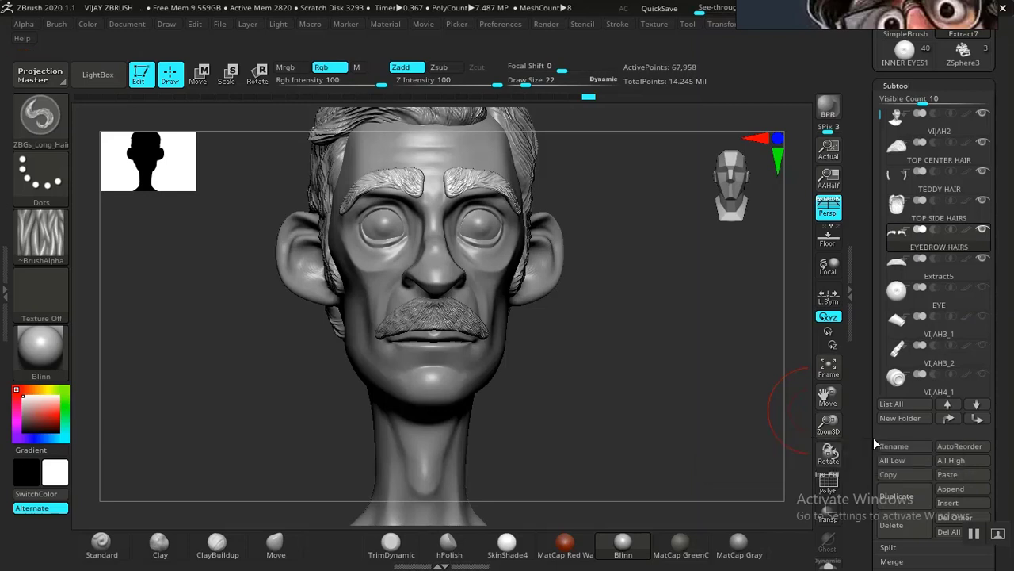
Select the moustache subtool Extract5 and rename it as MUSTACHE
{"action": "left_click", "coordinate": [943, 278]}
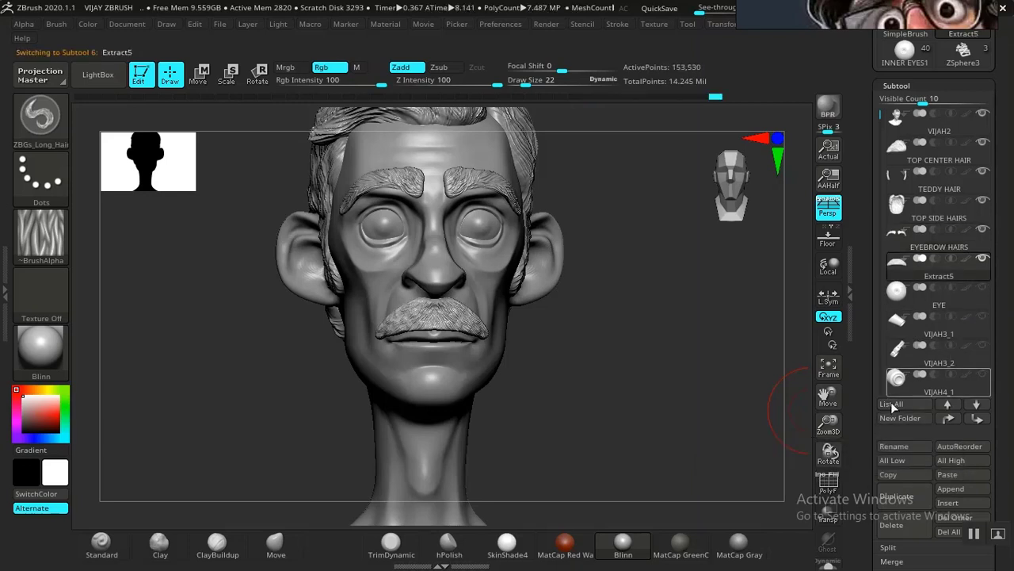
{"action": "left_click", "coordinate": [893, 447]}
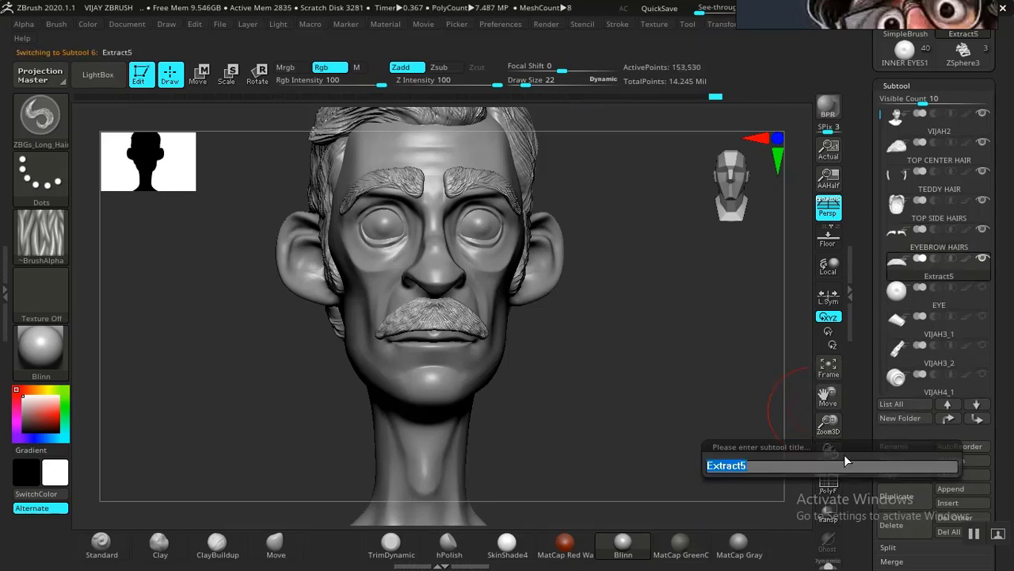
{"action": "type", "text": "MUSTACE"}
{"action": "key", "text": "BackSpace"}
{"action": "type", "text": "H"}
{"action": "key", "text": "BackSpace"}
{"action": "type", "text": "HE"}
{"action": "key", "text": "Return"}
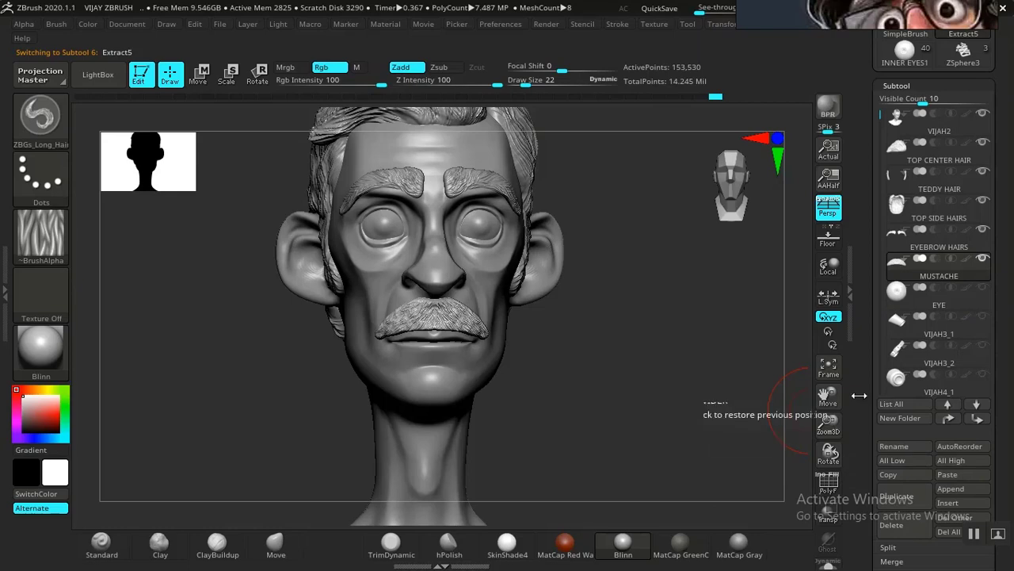
Copy the TOP CENTER HAIR subtool and paste it into the full-character tool INNER EYES1
{"action": "mouse_move", "coordinate": [903, 264]}
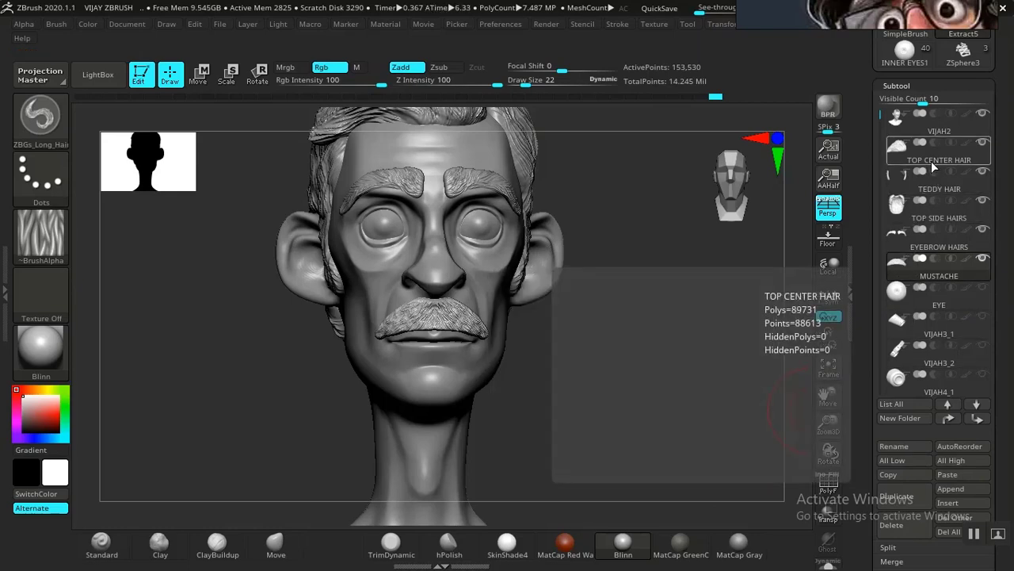
{"action": "left_click", "coordinate": [900, 149]}
{"action": "left_click_drag", "start_coordinate": [869, 347], "coordinate": [862, 420]}
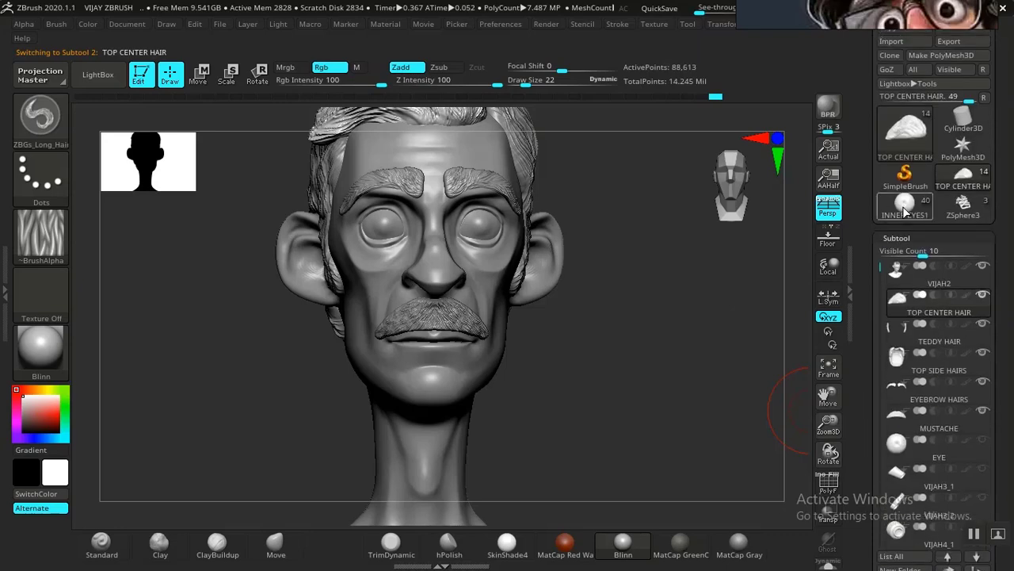
{"action": "mouse_move", "coordinate": [906, 211]}
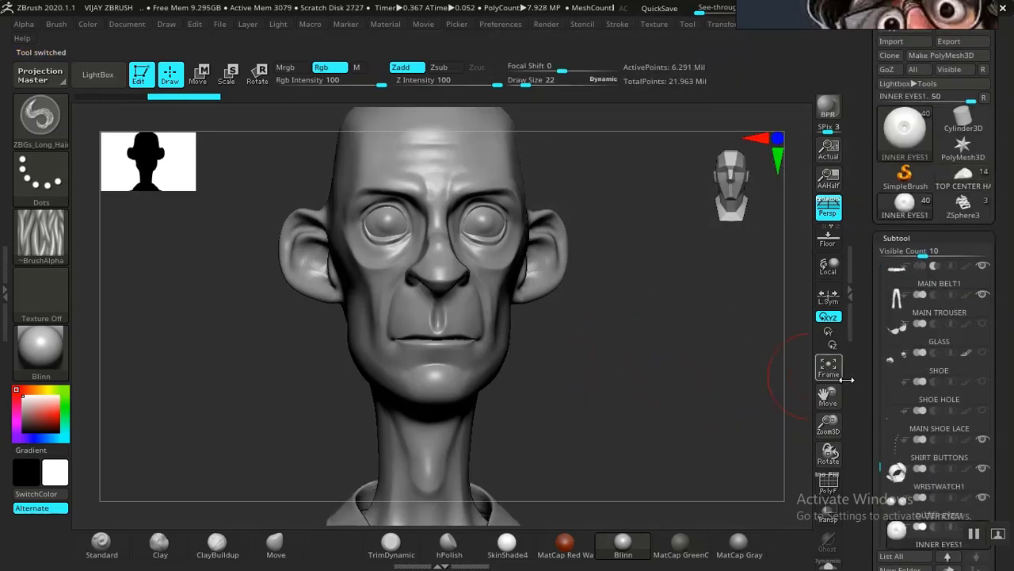
{"action": "left_click_drag", "start_coordinate": [860, 492], "coordinate": [860, 374]}
{"action": "left_click", "coordinate": [949, 333]}
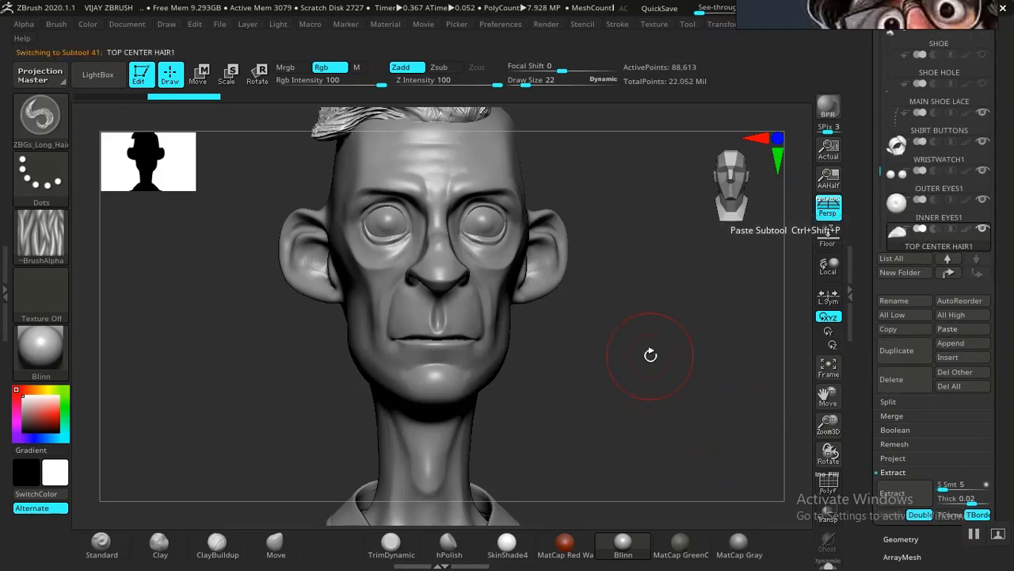
Return to the hair sculpt's tool, copy the TEDDY HAIR subtool and paste it into the full-character tool
{"action": "left_click_drag", "start_coordinate": [864, 289], "coordinate": [856, 483]}
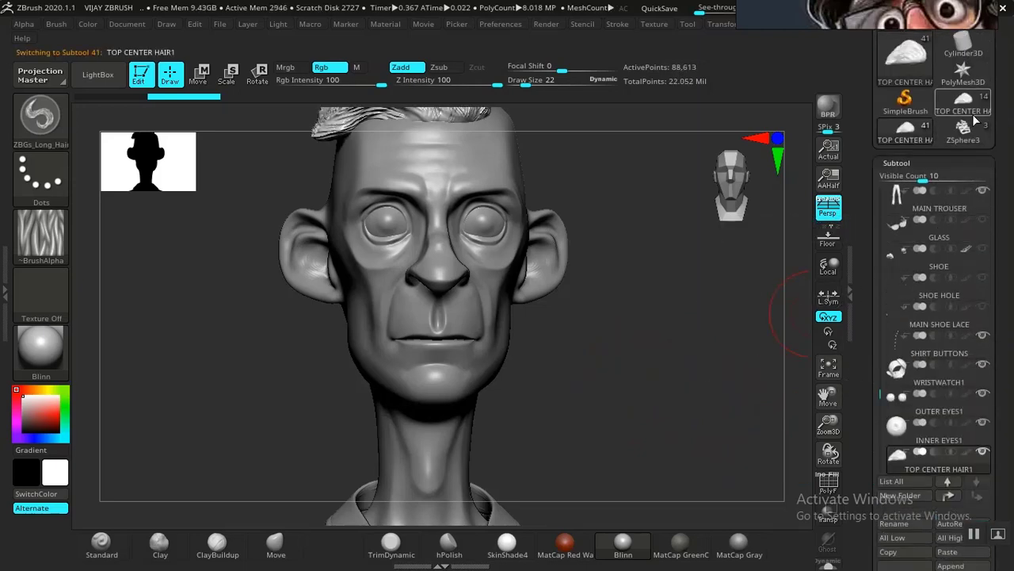
{"action": "mouse_move", "coordinate": [967, 116]}
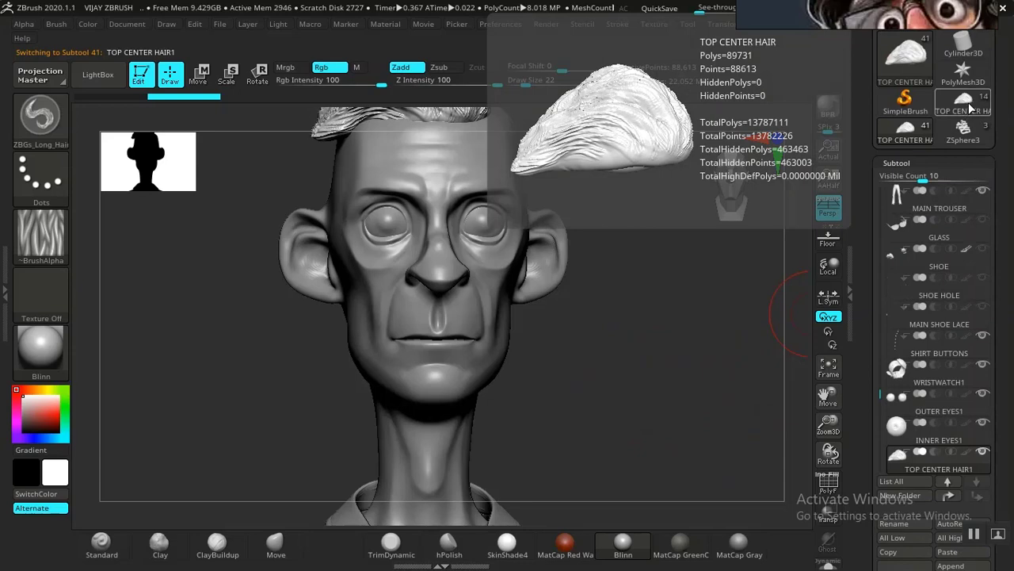
{"action": "left_click", "coordinate": [969, 107]}
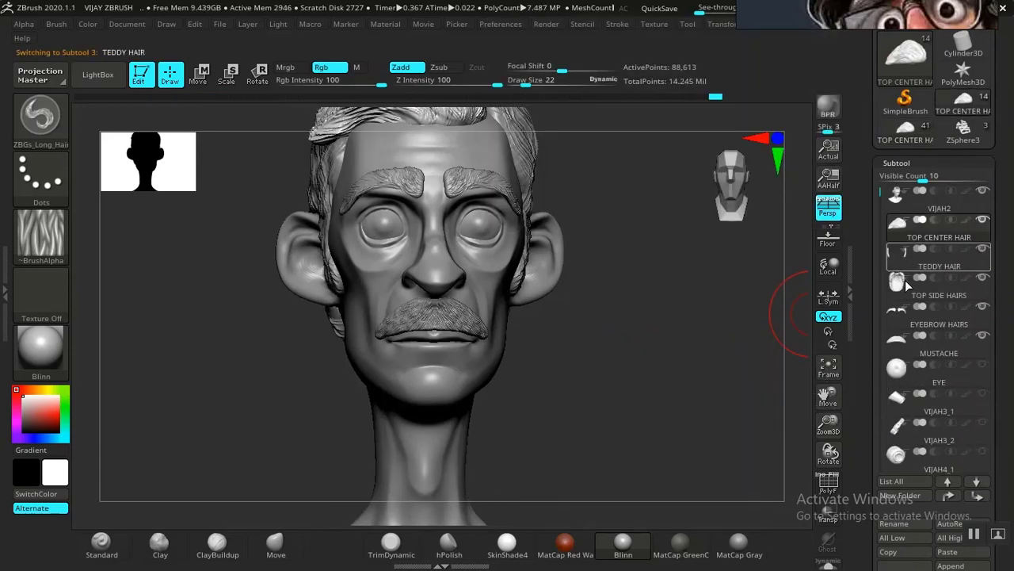
{"action": "scroll", "coordinate": [863, 342], "scroll_direction": "down", "scroll_amount": 3}
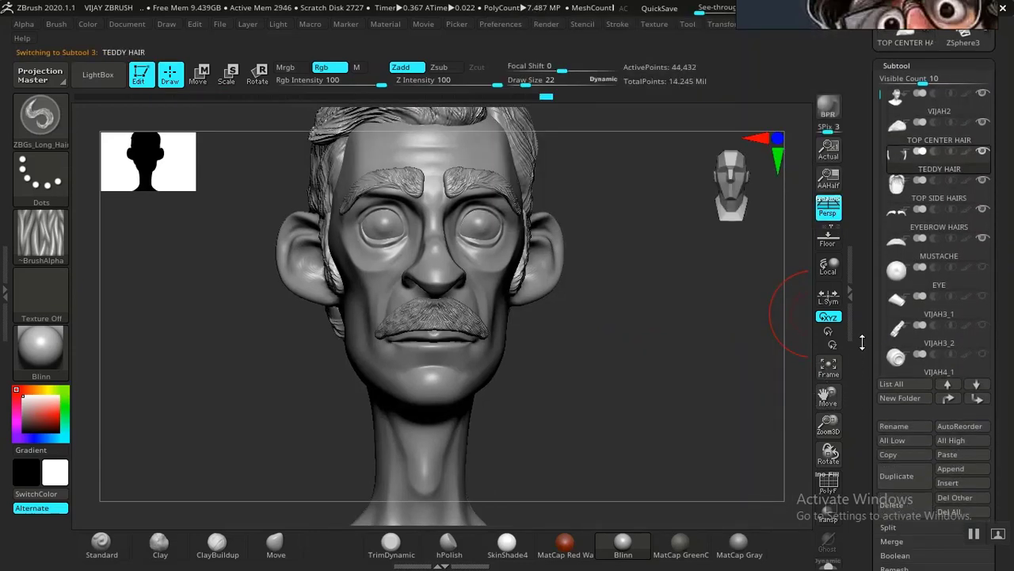
{"action": "scroll", "coordinate": [863, 341], "scroll_direction": "down", "scroll_amount": 2}
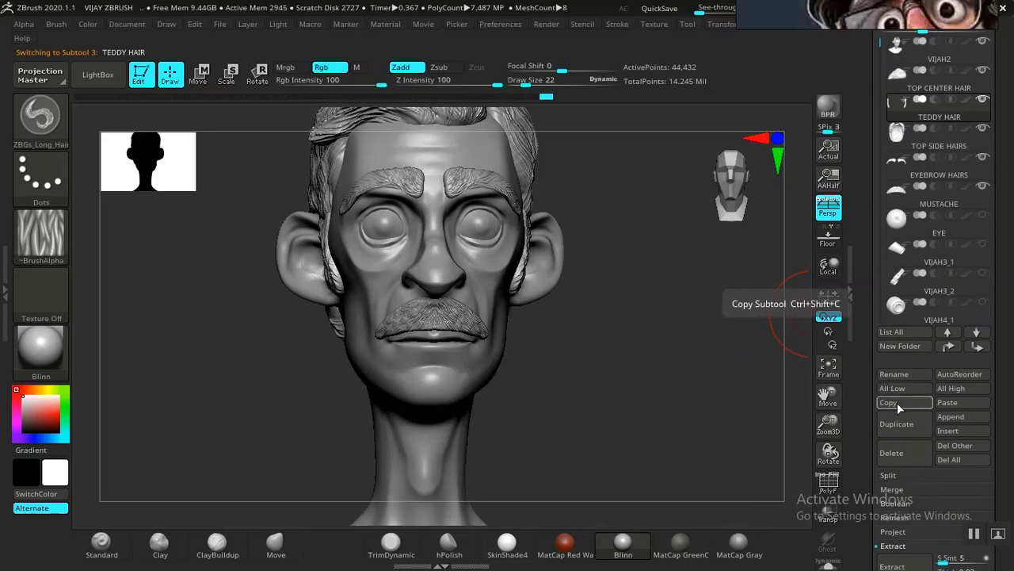
{"action": "scroll", "coordinate": [857, 422], "scroll_direction": "up", "scroll_amount": 3}
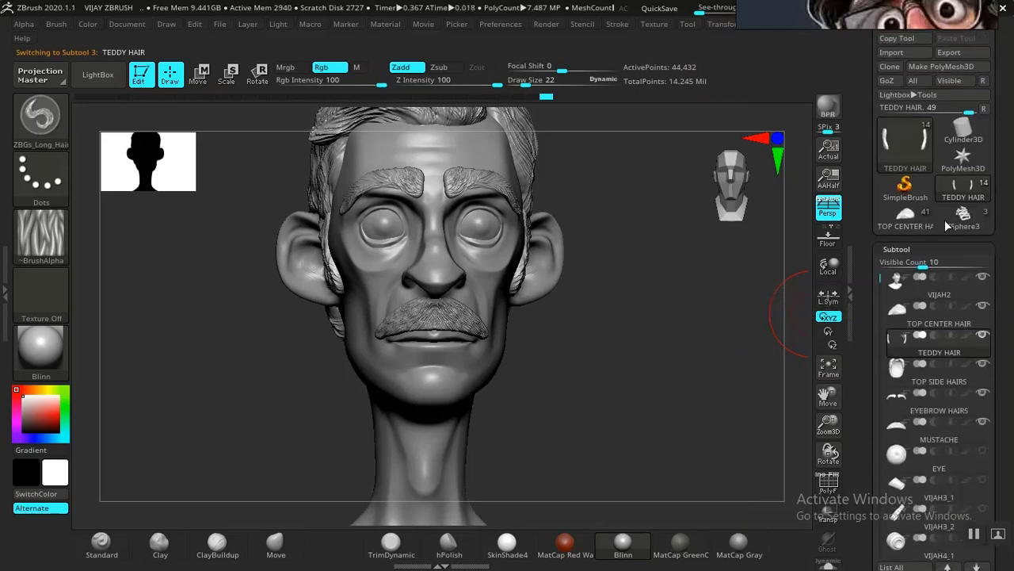
{"action": "left_click", "coordinate": [917, 223]}
{"action": "scroll", "coordinate": [872, 329], "scroll_direction": "down", "scroll_amount": 5}
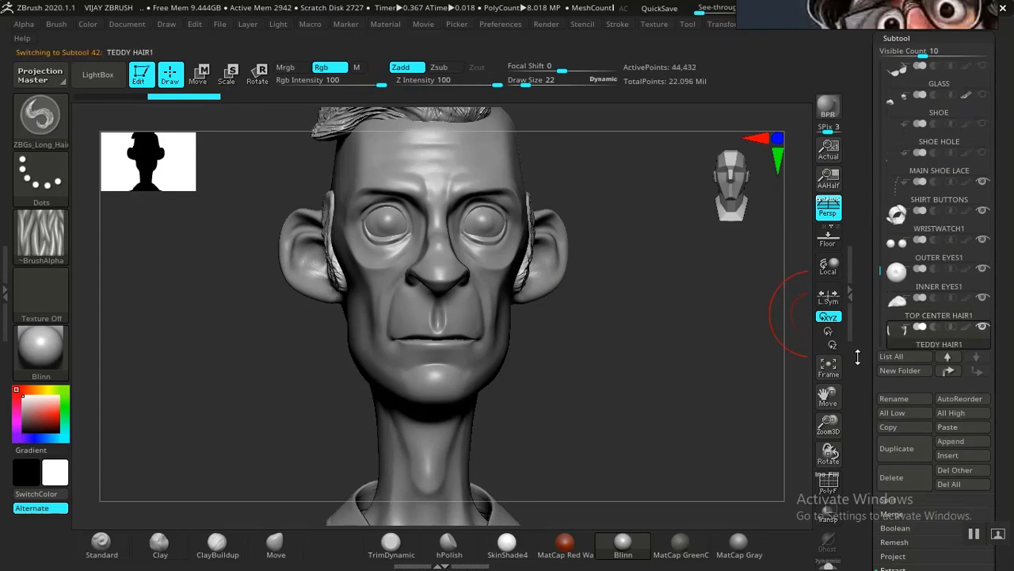
Return to the hair sculpt's tool, copy the TOP SIDE HAIRS subtool and paste it into the full-character tool
{"action": "scroll", "coordinate": [850, 456], "scroll_direction": "up", "scroll_amount": 5}
{"action": "left_click", "coordinate": [963, 233]}
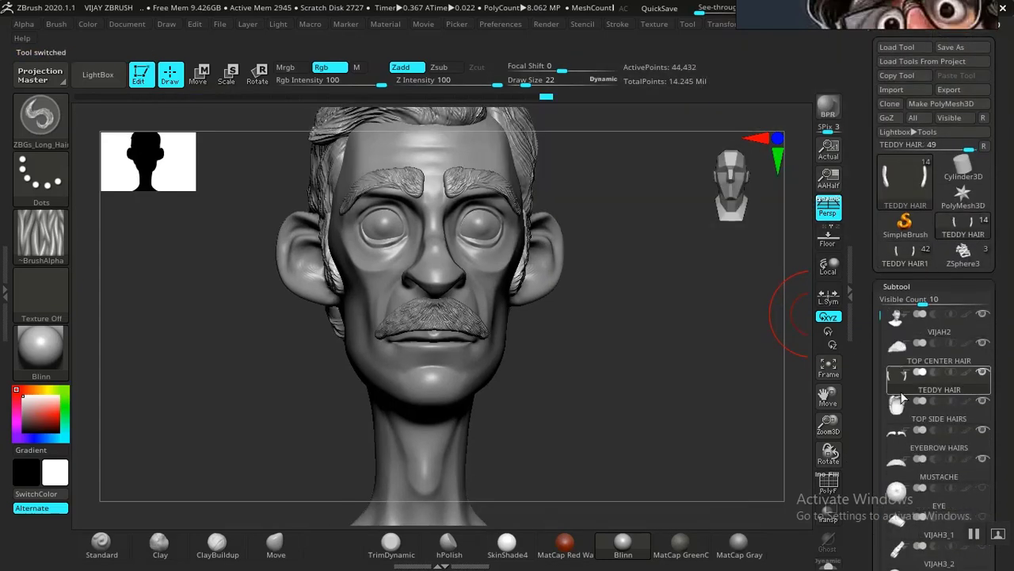
{"action": "scroll", "coordinate": [857, 438], "scroll_direction": "down", "scroll_amount": 7}
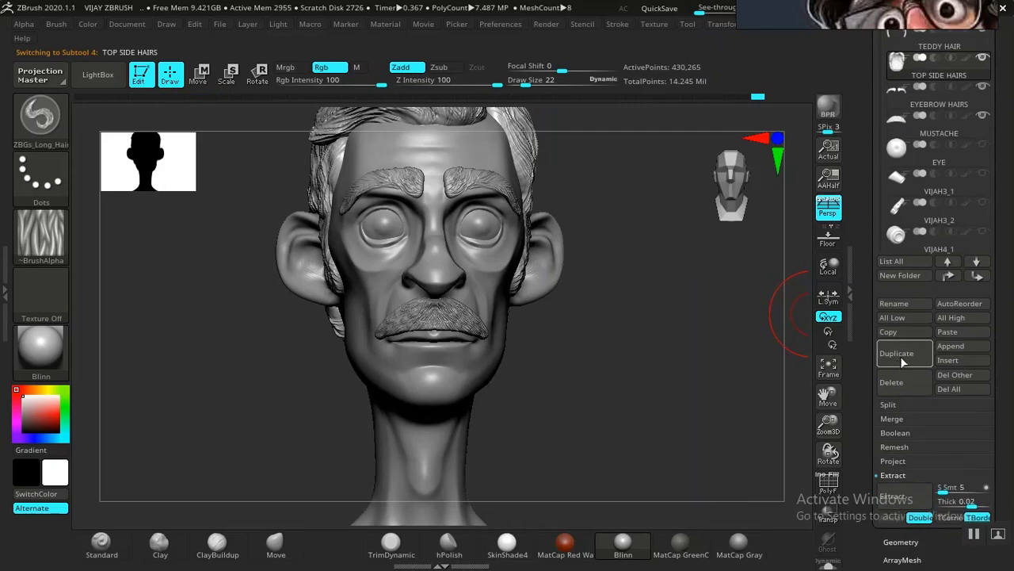
{"action": "scroll", "coordinate": [873, 318], "scroll_direction": "up", "scroll_amount": 6}
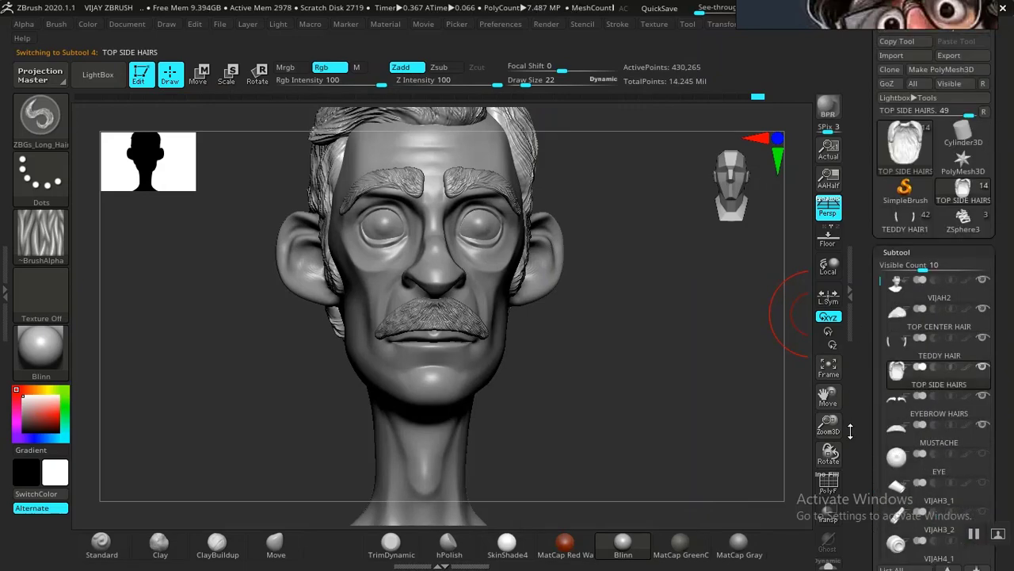
{"action": "left_click", "coordinate": [910, 226]}
{"action": "scroll", "coordinate": [866, 294], "scroll_direction": "down", "scroll_amount": 7}
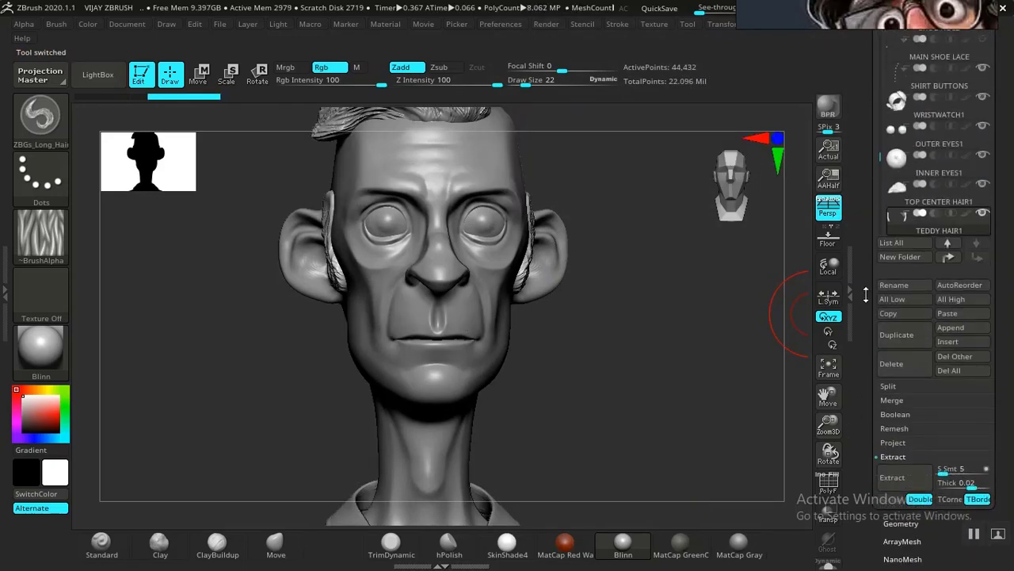
{"action": "left_click", "coordinate": [950, 327]}
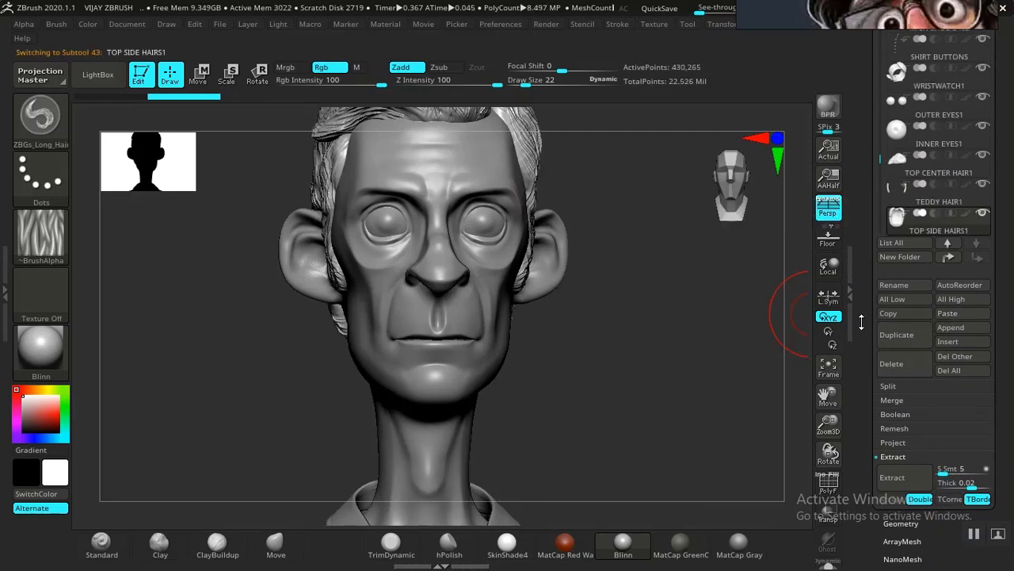
Copy the EYEBROW HAIRS subtool from the hair sculpt's tool and paste it into the full-character tool
{"action": "scroll", "coordinate": [861, 321], "scroll_direction": "up", "scroll_amount": 4}
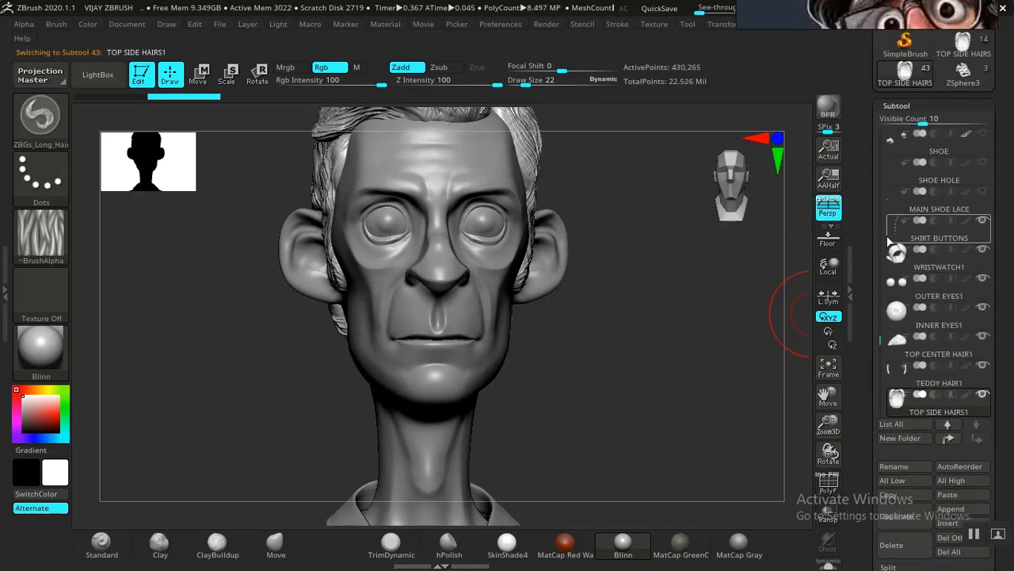
{"action": "scroll", "coordinate": [890, 240], "scroll_direction": "up", "scroll_amount": 2}
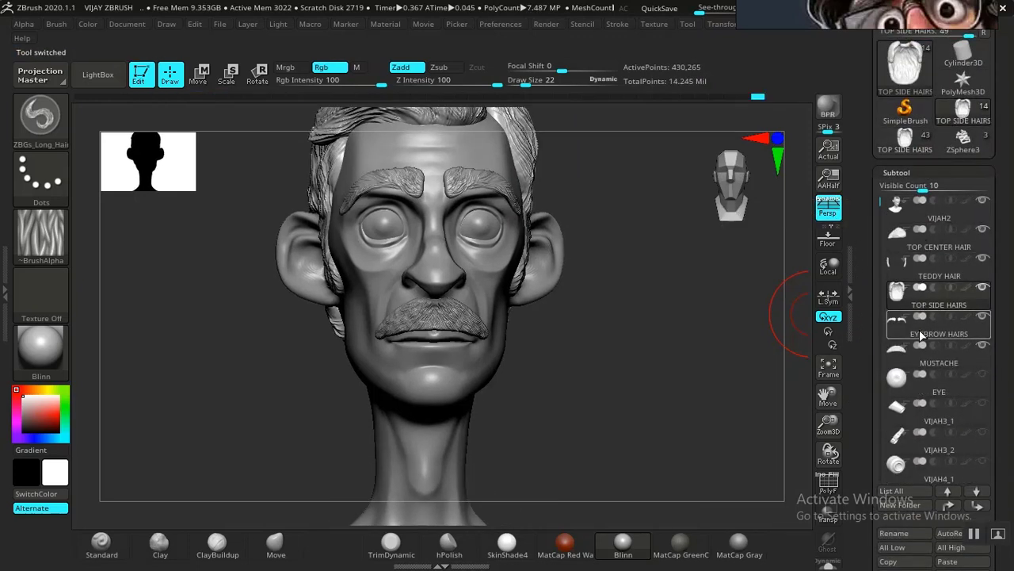
{"action": "left_click", "coordinate": [917, 343]}
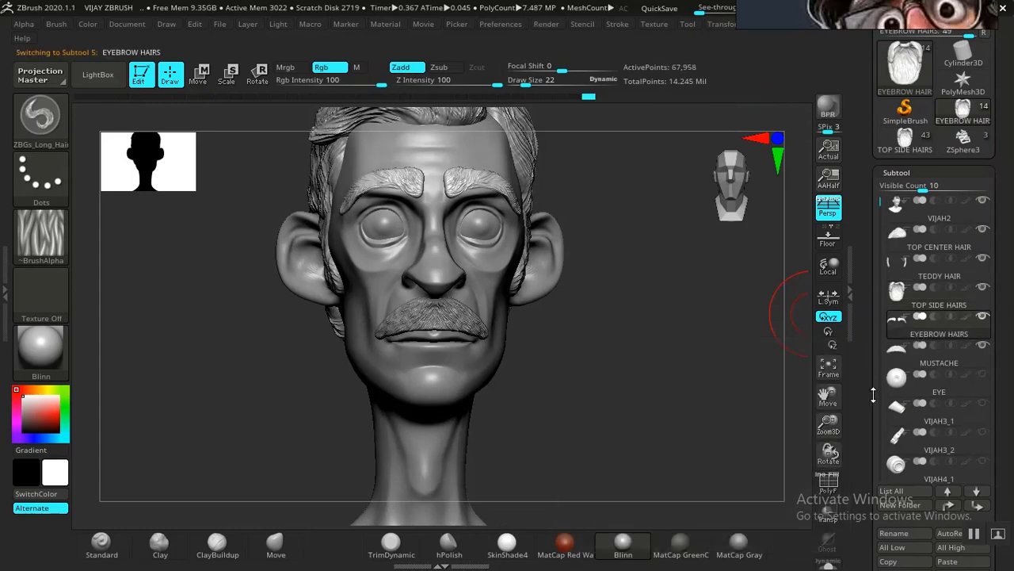
{"action": "scroll", "coordinate": [893, 337], "scroll_direction": "down", "scroll_amount": 6}
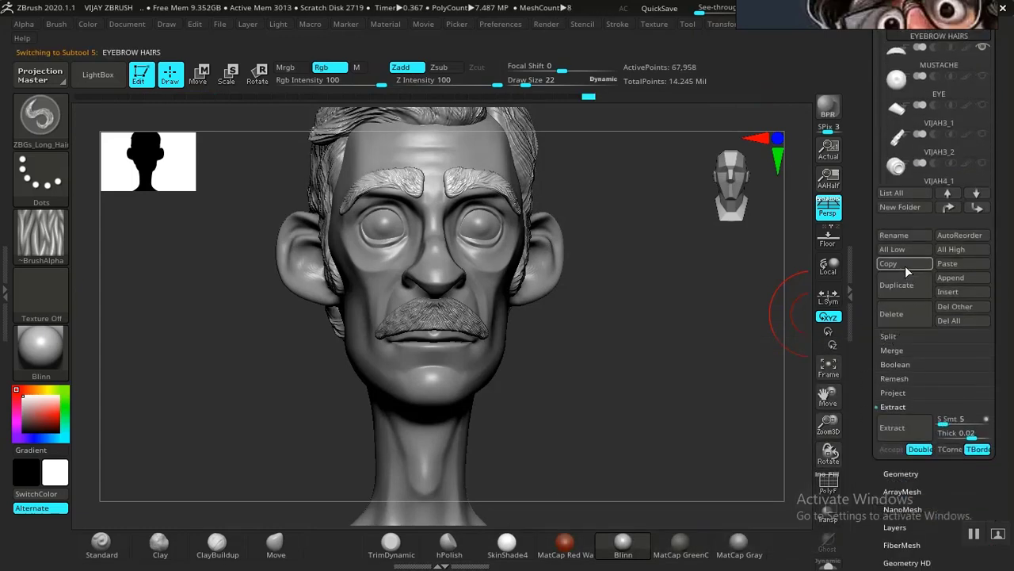
{"action": "scroll", "coordinate": [866, 270], "scroll_direction": "up", "scroll_amount": 5}
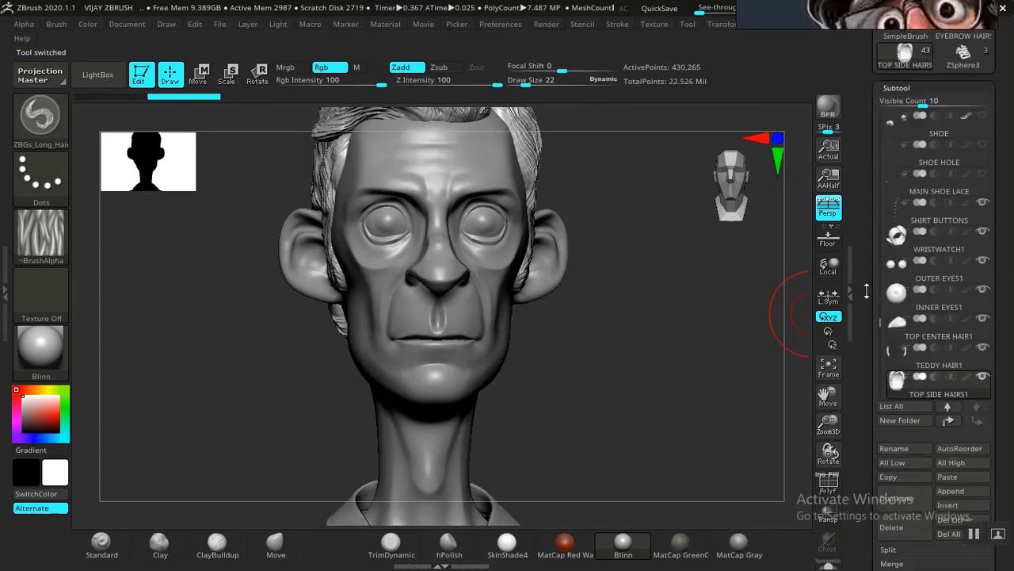
{"action": "scroll", "coordinate": [866, 292], "scroll_direction": "down", "scroll_amount": 2}
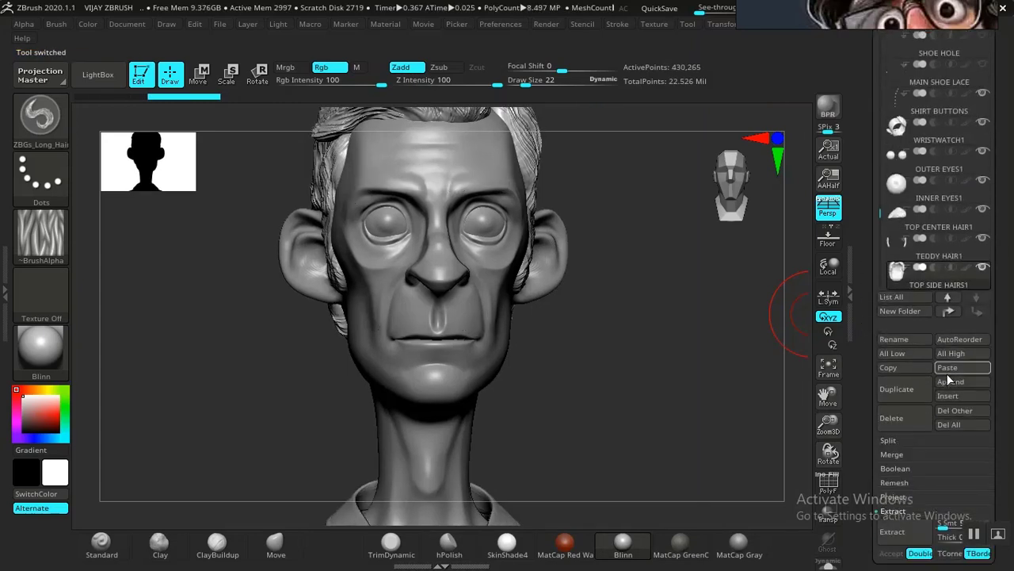
Copy the MUSTACHE subtool from the hair sculpt's tool and paste it into the full-character tool
{"action": "scroll", "coordinate": [866, 360], "scroll_direction": "up", "scroll_amount": 5}
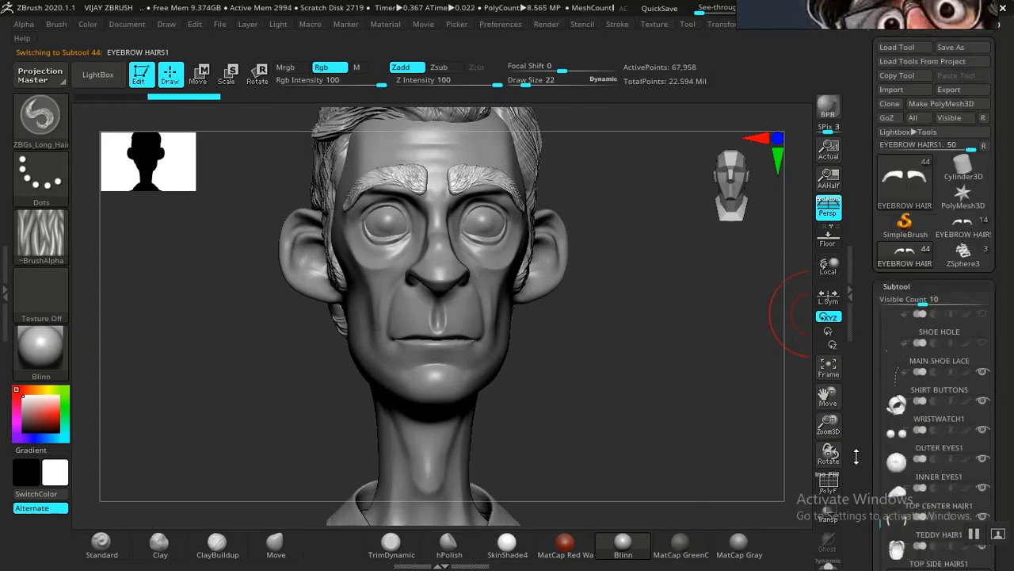
{"action": "left_click", "coordinate": [958, 236]}
{"action": "scroll", "coordinate": [877, 296], "scroll_direction": "down", "scroll_amount": 5}
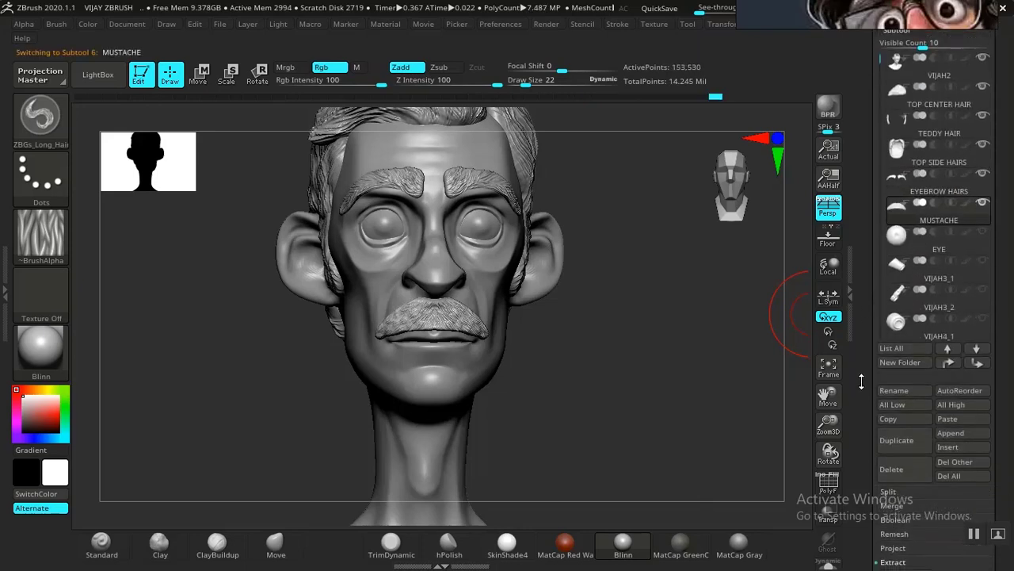
{"action": "scroll", "coordinate": [863, 372], "scroll_direction": "down", "scroll_amount": 1}
{"action": "left_click", "coordinate": [889, 367]}
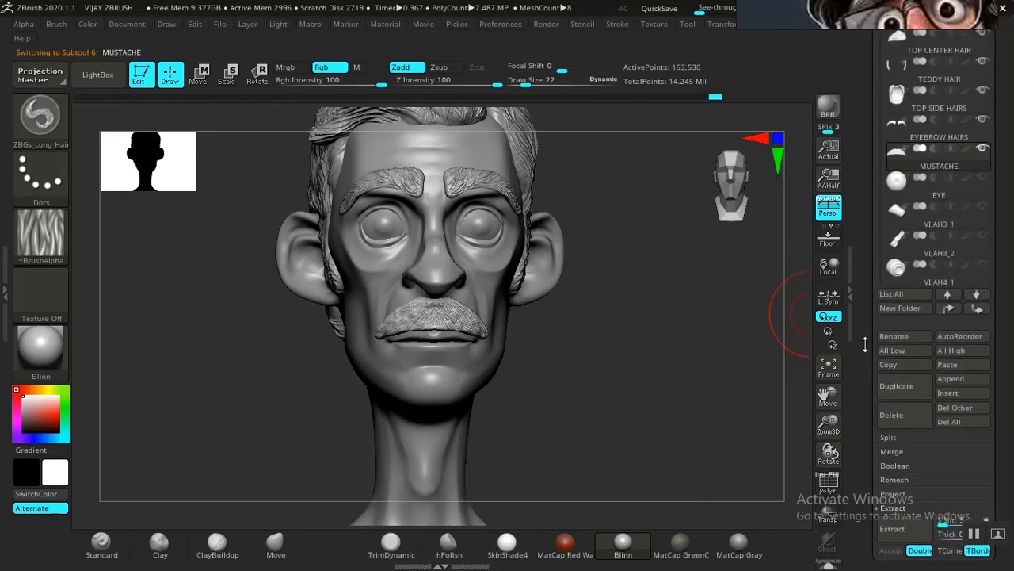
{"action": "scroll", "coordinate": [911, 317], "scroll_direction": "up", "scroll_amount": 6}
{"action": "left_click", "coordinate": [919, 267]}
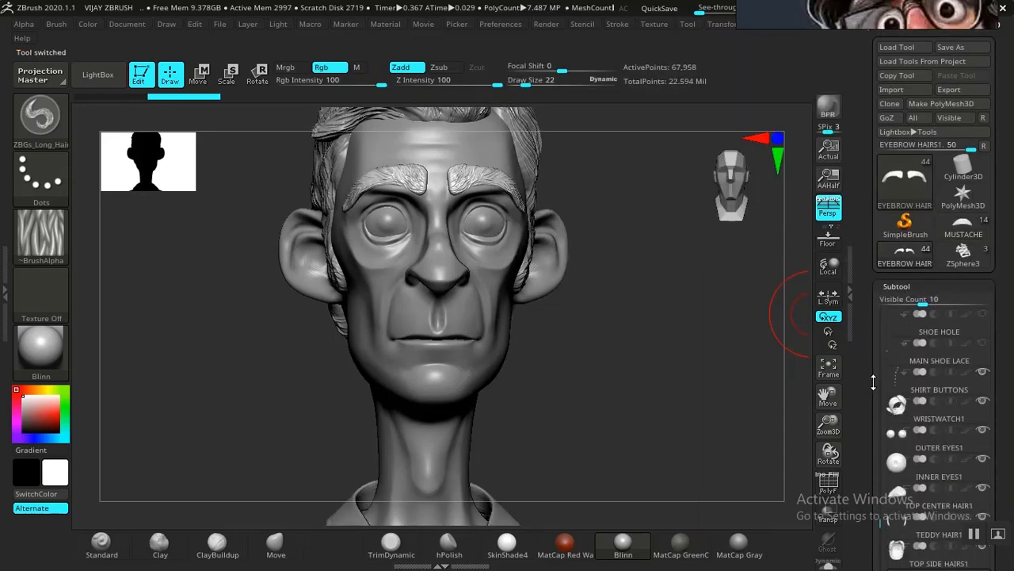
{"action": "scroll", "coordinate": [865, 412], "scroll_direction": "down", "scroll_amount": 8}
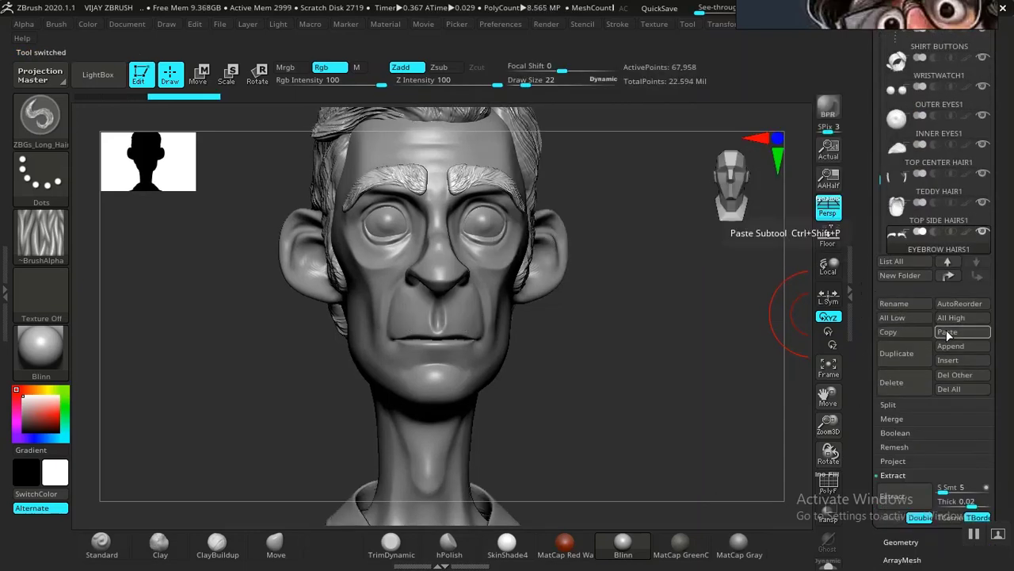
{"action": "left_click", "coordinate": [948, 333]}
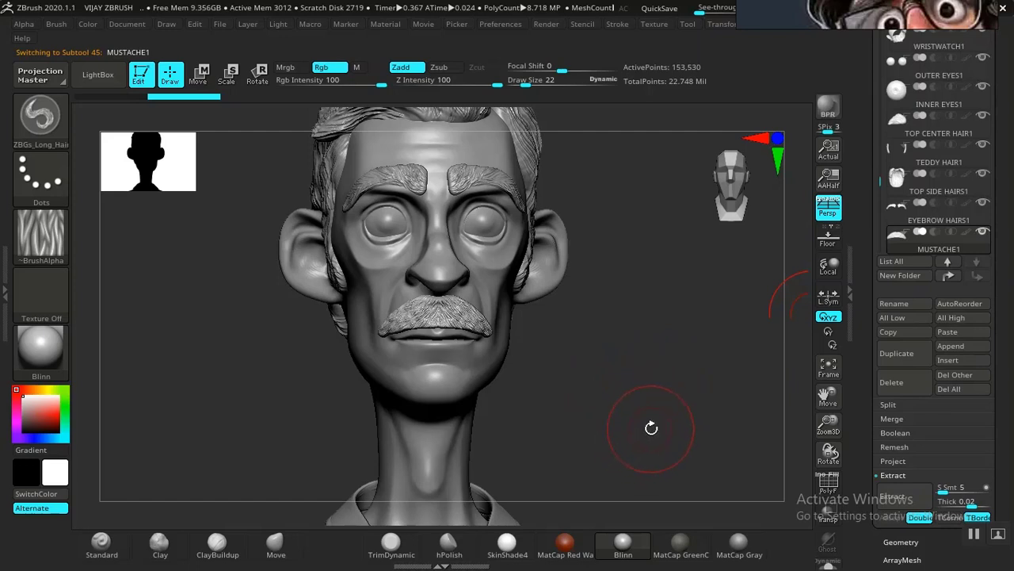
Show the MAIN SHOE LACE, SHOE HOLE and SHOE subtools of the full character and keep the GLASS subtool hidden
{"action": "scroll", "coordinate": [866, 270], "scroll_direction": "up", "scroll_amount": 4}
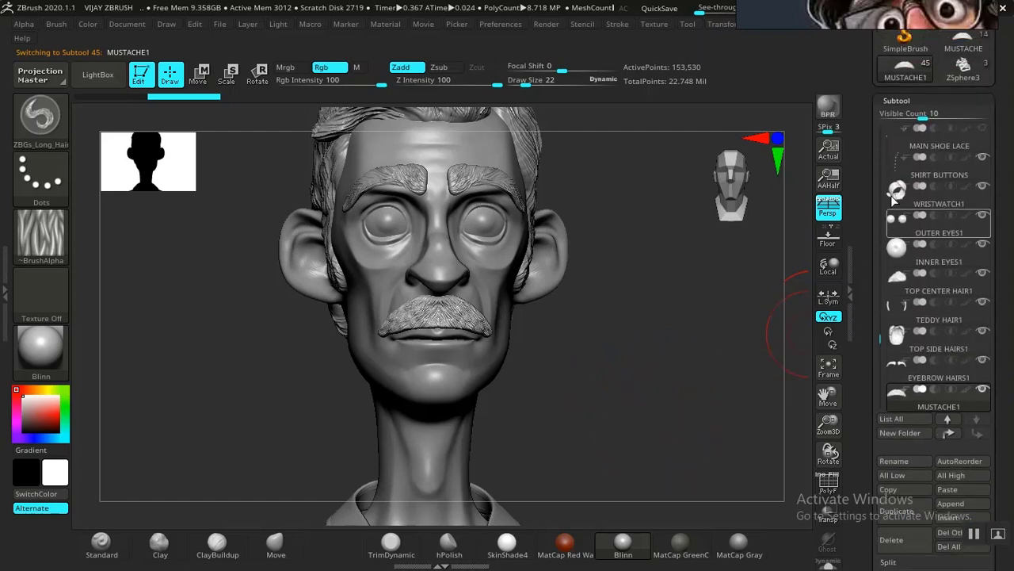
{"action": "scroll", "coordinate": [919, 277], "scroll_direction": "up", "scroll_amount": 5}
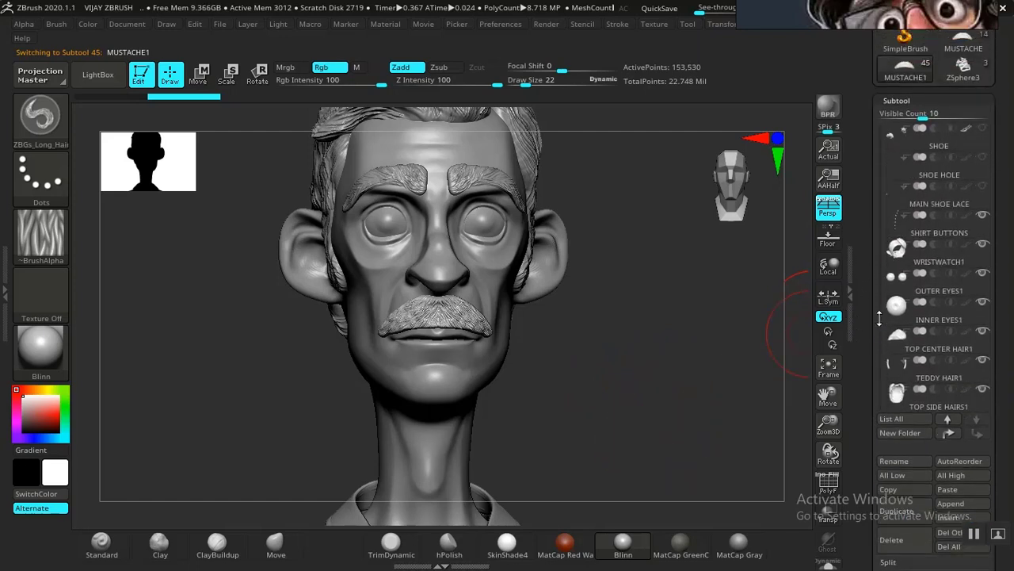
{"action": "mouse_move", "coordinate": [985, 278]}
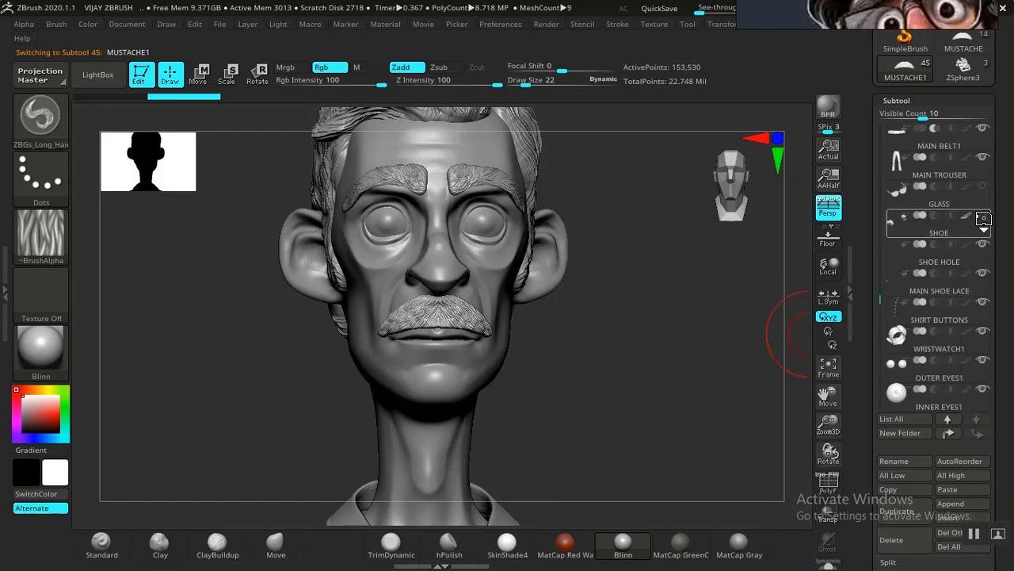
{"action": "left_click", "coordinate": [982, 215]}
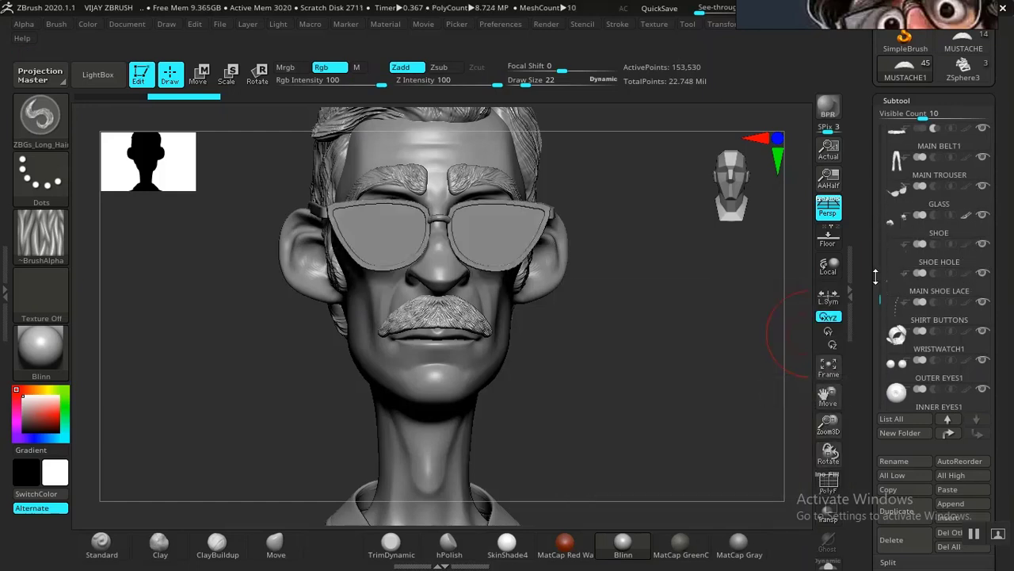
{"action": "left_click", "coordinate": [983, 187]}
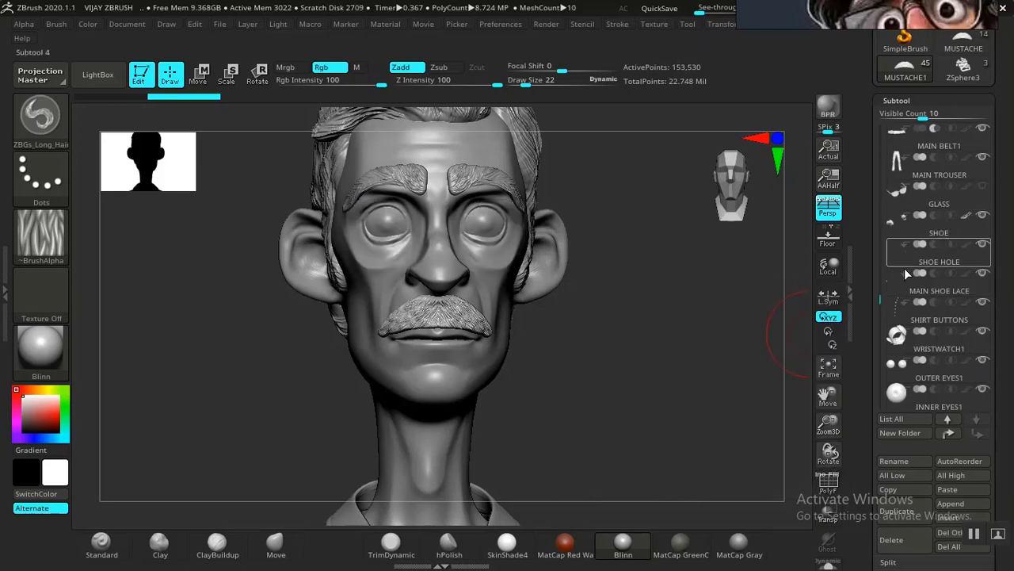
Compare the VIJAH and VIJAH1 body subtools through their previews in the subtool list
{"action": "left_click_drag", "start_coordinate": [877, 299], "coordinate": [878, 273]}
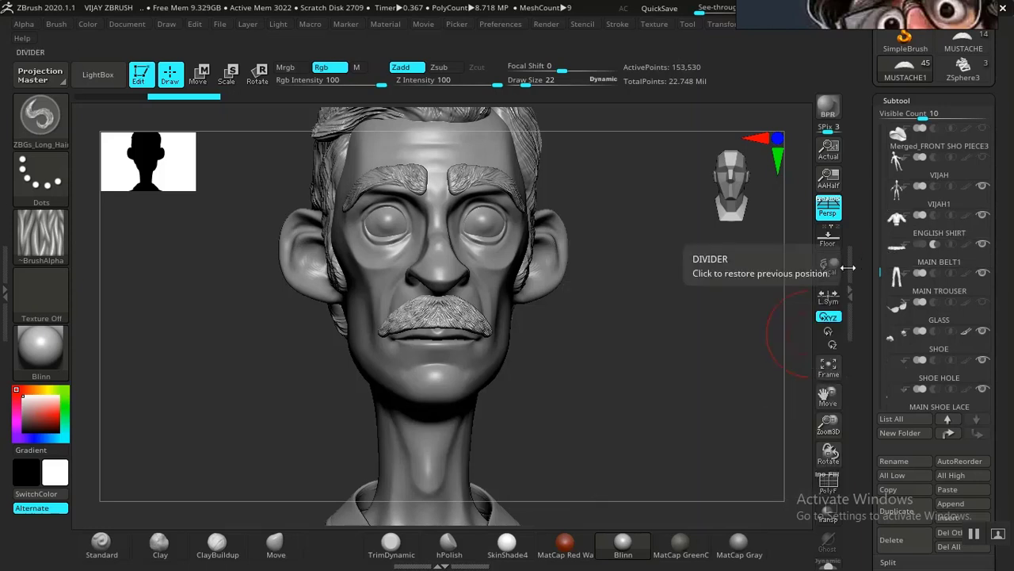
{"action": "mouse_move", "coordinate": [910, 199]}
{"action": "mouse_move", "coordinate": [912, 170]}
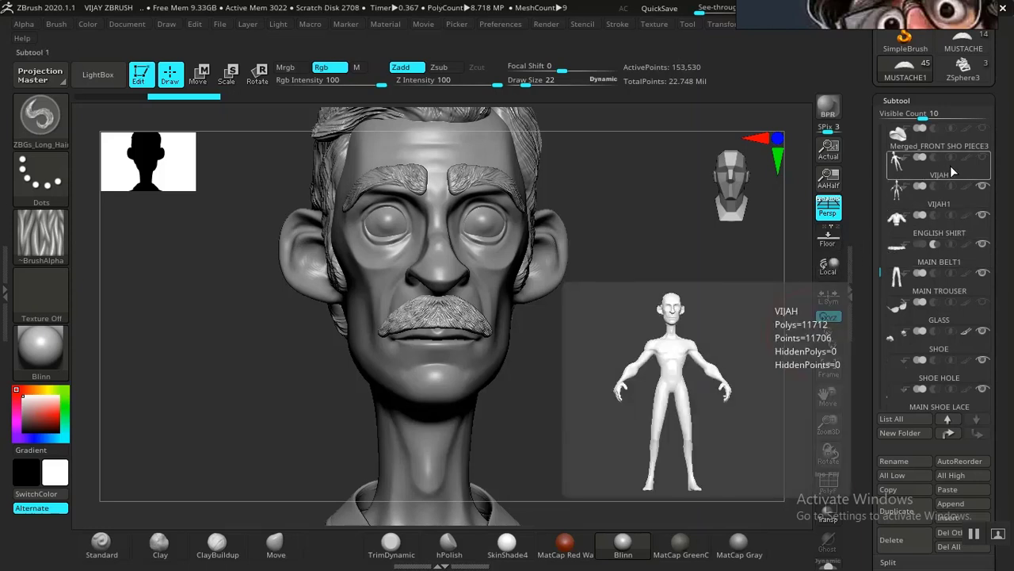
{"action": "mouse_move", "coordinate": [959, 197]}
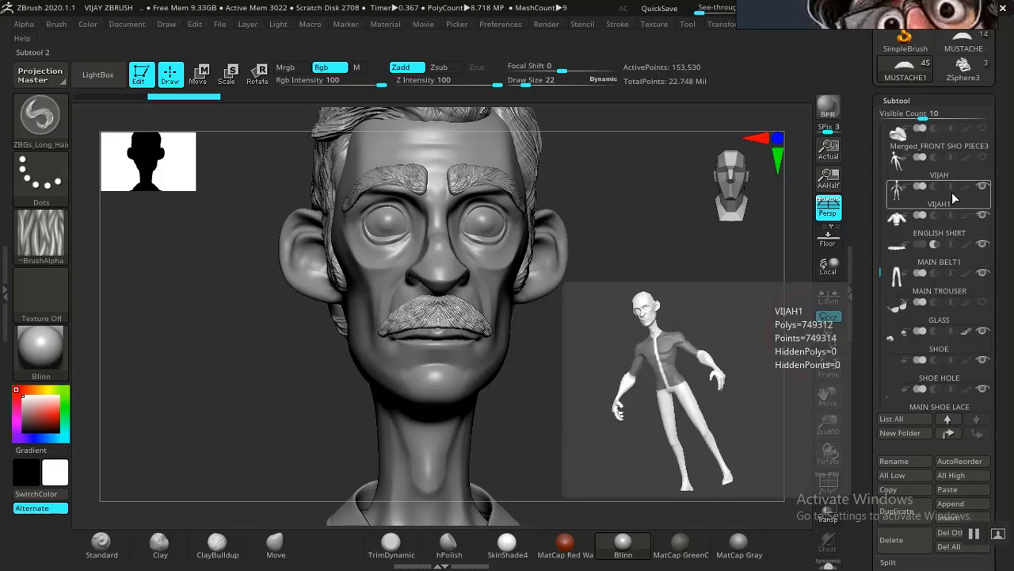
{"action": "mouse_move", "coordinate": [978, 164]}
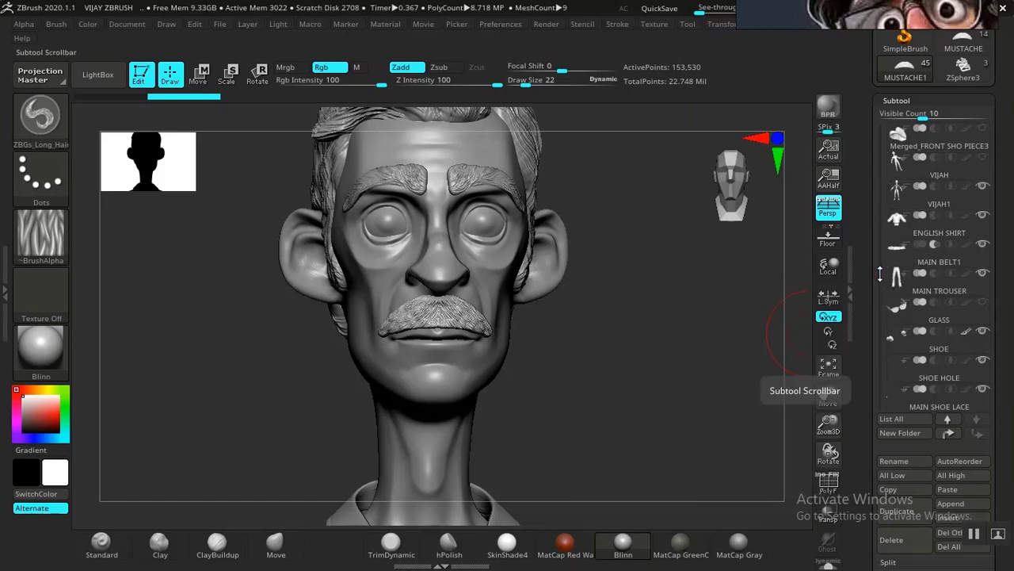
{"action": "mouse_move", "coordinate": [879, 274]}
{"action": "left_mouse_down"}
{"action": "mouse_move", "coordinate": [878, 348]}
{"action": "mouse_move", "coordinate": [874, 267]}
{"action": "left_mouse_up"}
{"action": "mouse_move", "coordinate": [931, 230]}
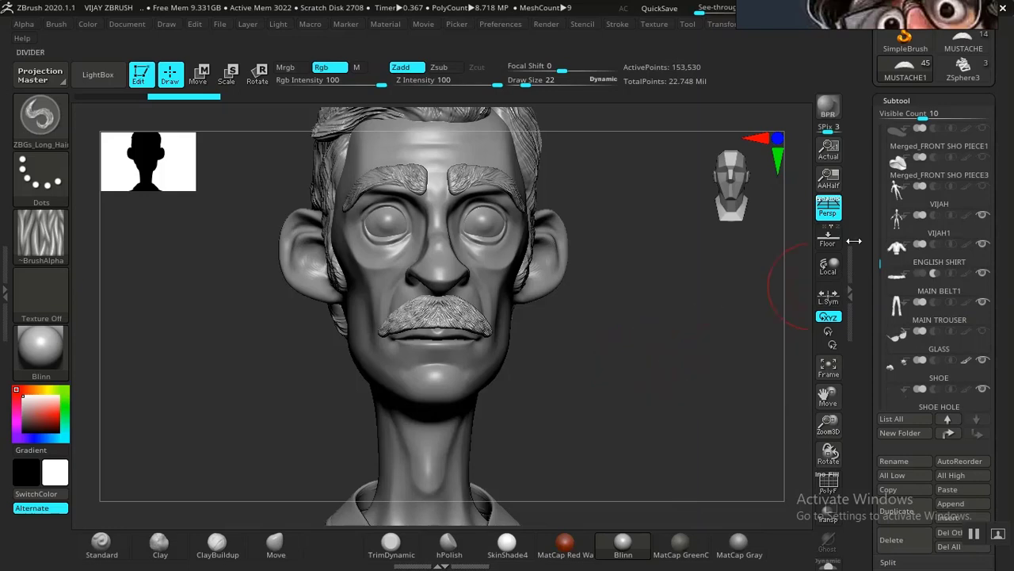
Hide the VIJAH1 body subtool, show the VIJAH body and move it below VIJAH1 in the subtool order
{"action": "left_click", "coordinate": [935, 242]}
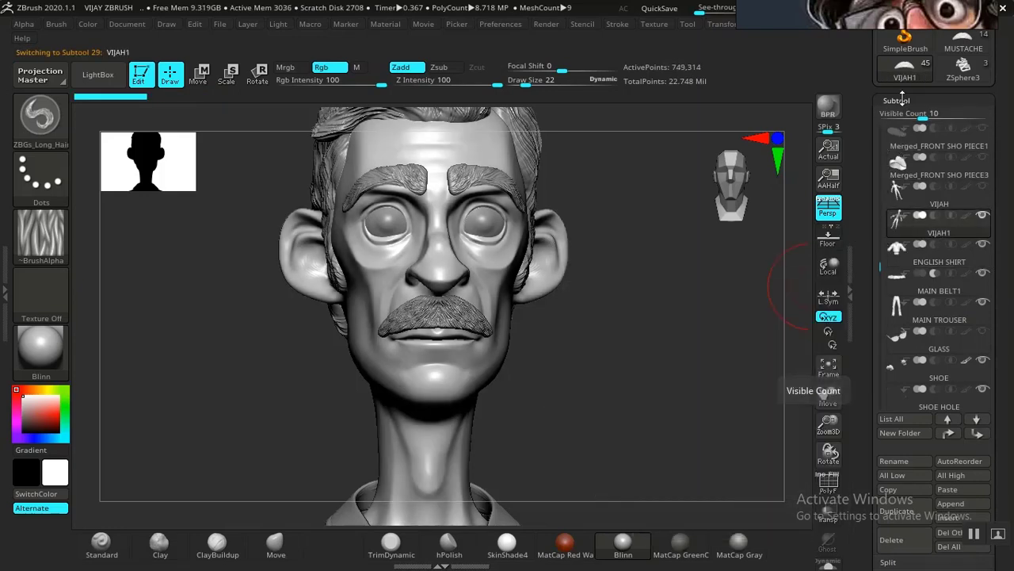
{"action": "left_click", "coordinate": [898, 100]}
{"action": "left_click", "coordinate": [902, 99]}
{"action": "left_click", "coordinate": [904, 98]}
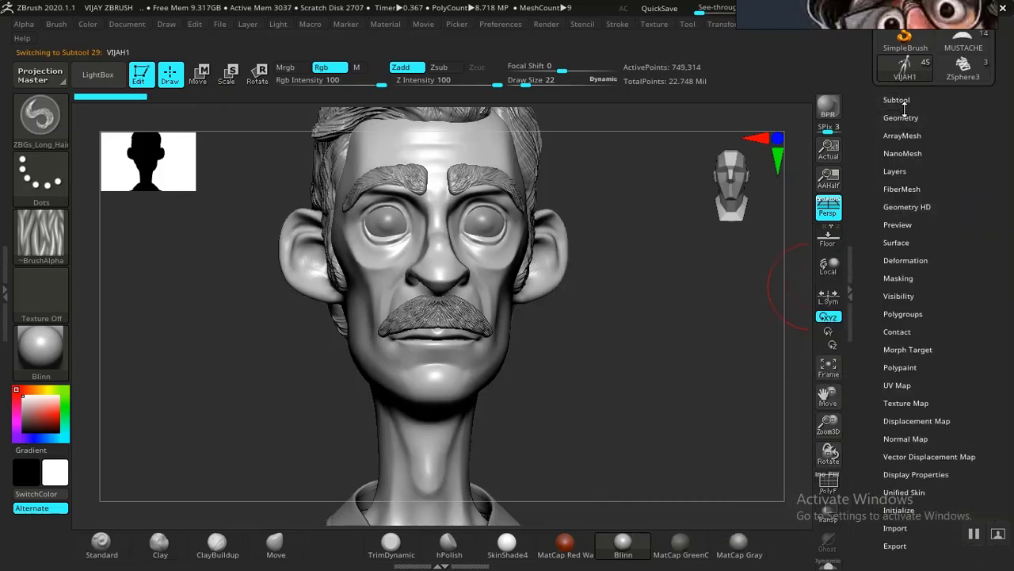
{"action": "left_click", "coordinate": [904, 98]}
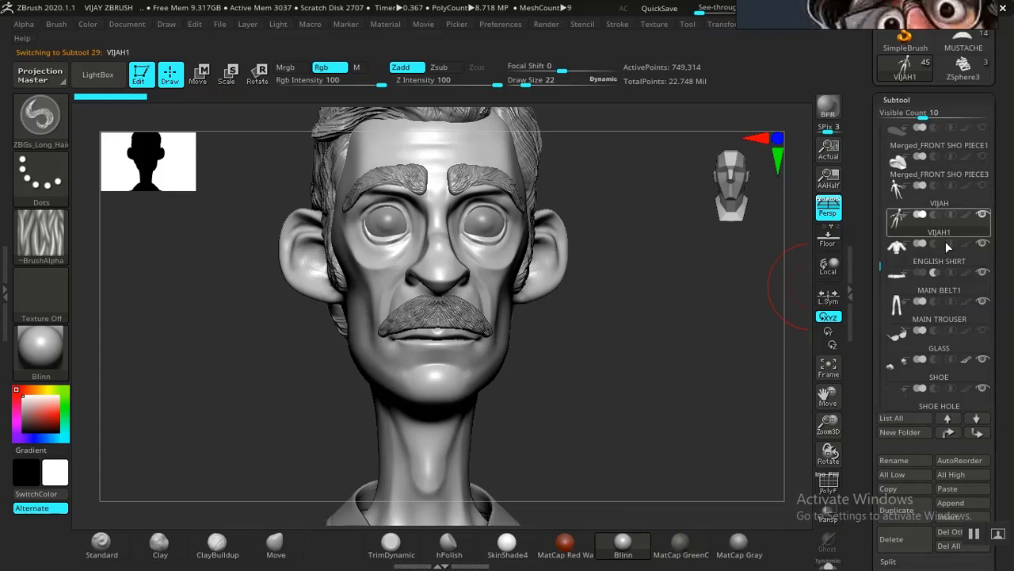
{"action": "left_click", "coordinate": [983, 192]}
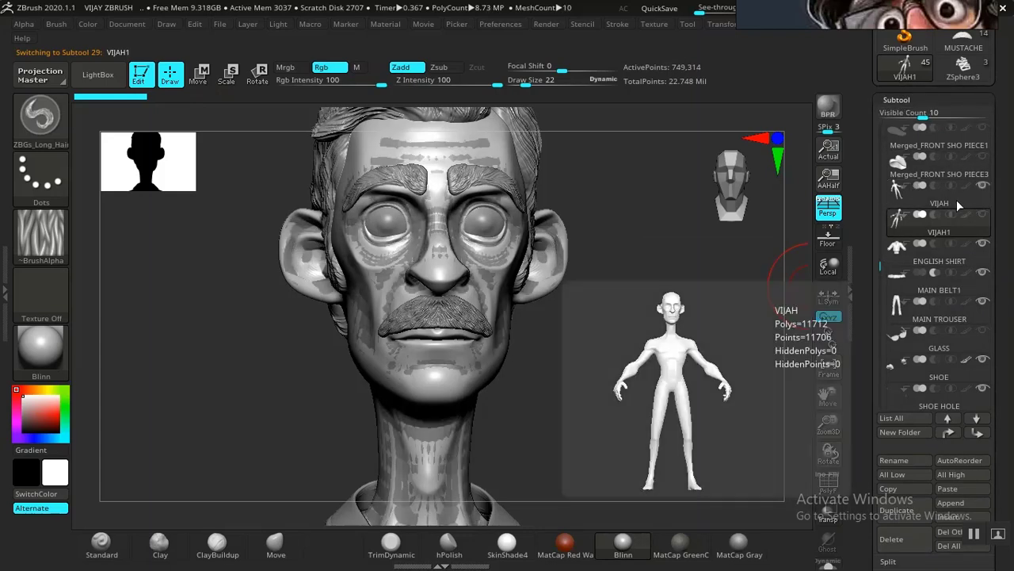
{"action": "left_click_drag", "start_coordinate": [945, 198], "coordinate": [940, 237]}
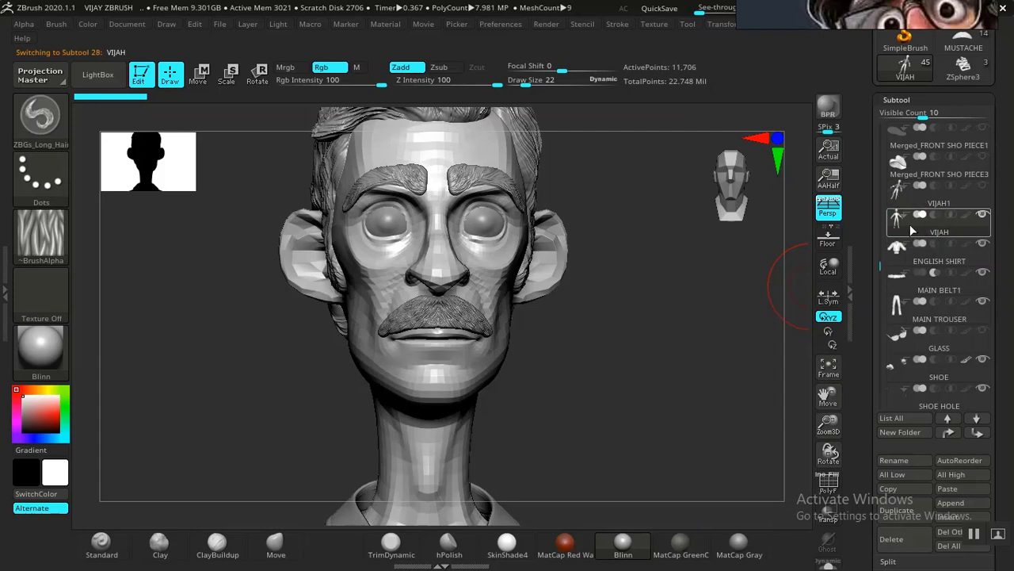
Set the VIJAH body's subdivision level to 4 and frame the full character for viewing
{"action": "left_click", "coordinate": [896, 99]}
{"action": "left_click", "coordinate": [901, 117]}
{"action": "left_click_drag", "start_coordinate": [886, 145], "coordinate": [897, 146]}
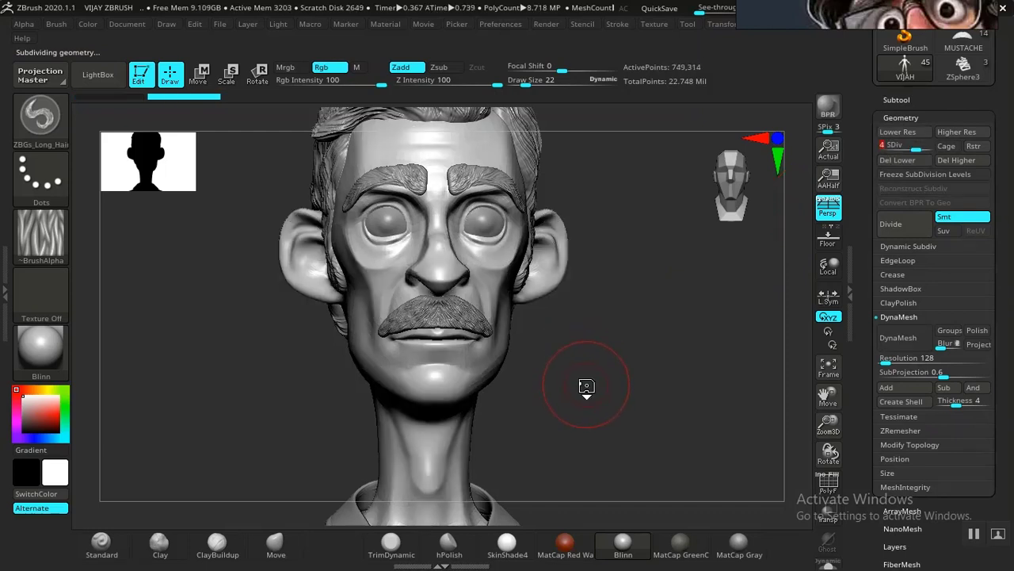
{"action": "key", "text": "f"}
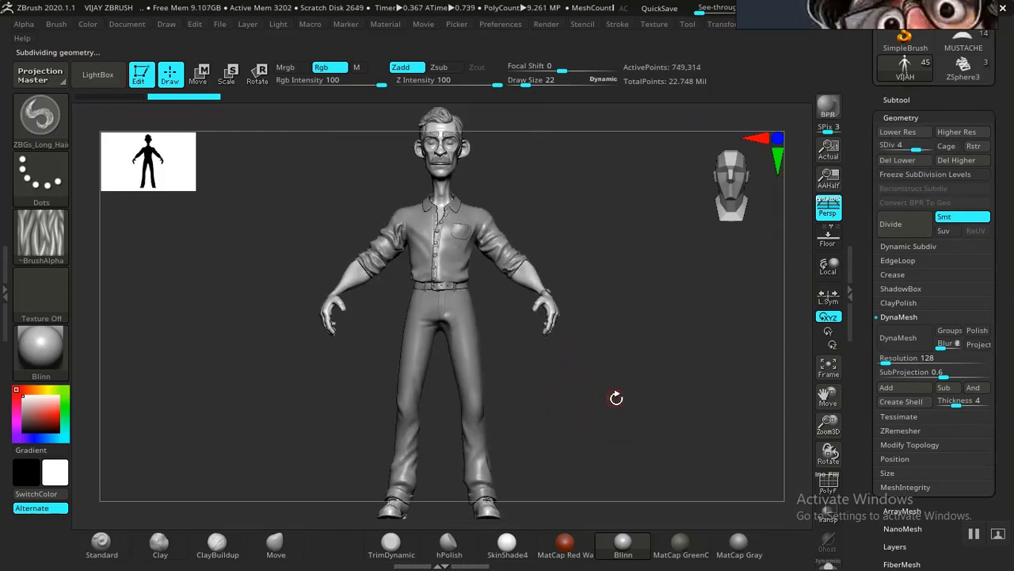
{"action": "left_click_drag", "start_coordinate": [637, 409], "coordinate": [553, 390]}
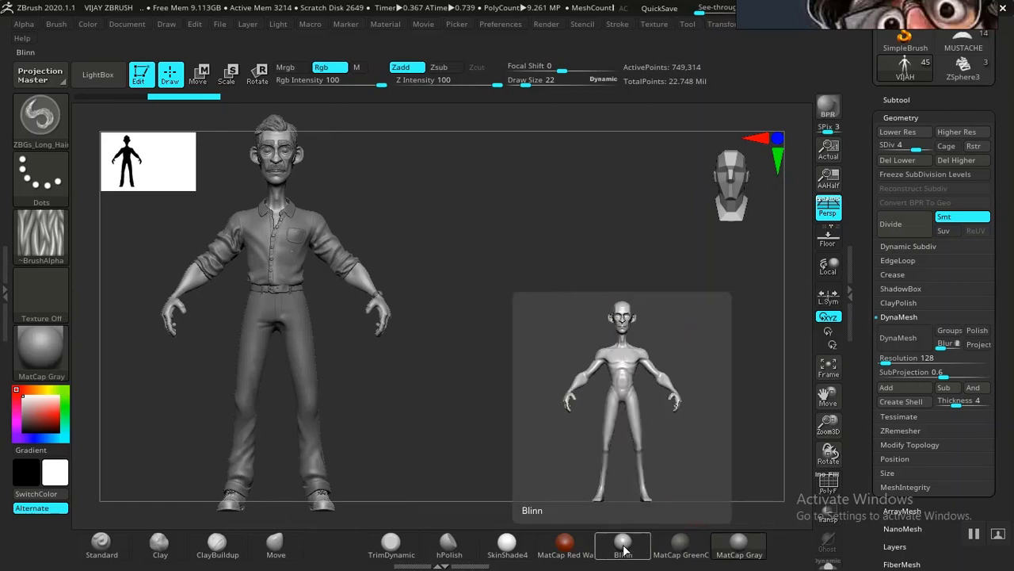
Try a canvas layout with a front-view snapshot beside a side-on view of the full character, and clear the canvas
{"action": "mouse_move", "coordinate": [445, 424]}
{"action": "left_mouse_down"}
{"action": "mouse_move", "coordinate": [476, 412]}
{"action": "mouse_move", "coordinate": [462, 429]}
{"action": "left_mouse_up"}
{"action": "mouse_move", "coordinate": [401, 406]}
{"action": "left_mouse_down"}
{"action": "mouse_move", "coordinate": [384, 406]}
{"action": "mouse_move", "coordinate": [649, 411]}
{"action": "mouse_move", "coordinate": [593, 421]}
{"action": "left_mouse_up"}
{"action": "key", "text": "shift+s"}
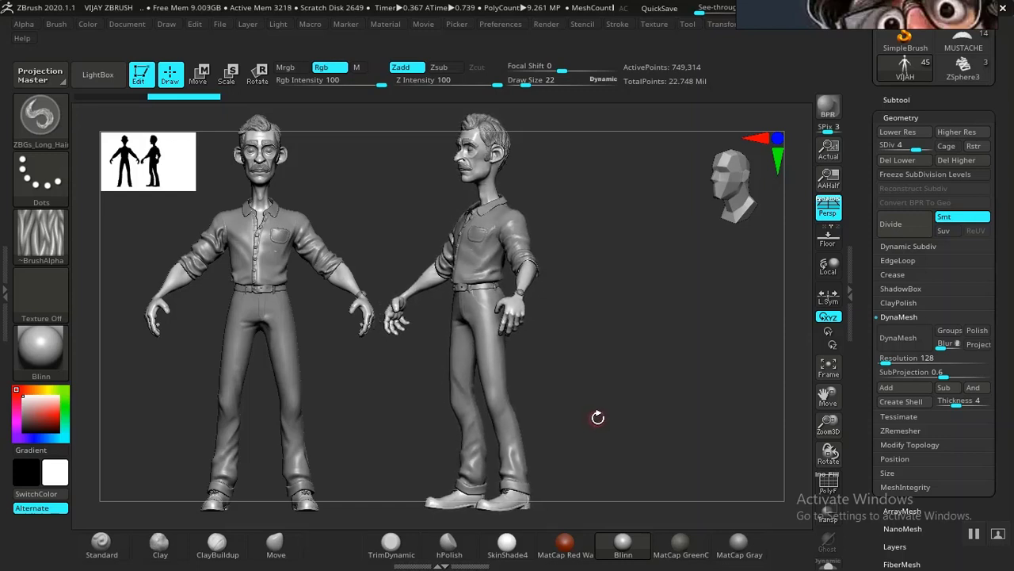
{"action": "key", "text": "ctrl+n"}
Try a three-figure snapshot layout with three-quarter, front and side views of the full character, and clear the canvas
{"action": "mouse_move", "coordinate": [575, 418]}
{"action": "left_mouse_down"}
{"action": "mouse_move", "coordinate": [623, 419]}
{"action": "mouse_move", "coordinate": [448, 413]}
{"action": "left_mouse_up"}
{"action": "key", "text": "shift+s"}
{"action": "mouse_move", "coordinate": [354, 435]}
{"action": "left_mouse_down"}
{"action": "mouse_move", "coordinate": [389, 436]}
{"action": "mouse_move", "coordinate": [362, 436]}
{"action": "mouse_move", "coordinate": [407, 421]}
{"action": "mouse_move", "coordinate": [351, 434]}
{"action": "left_mouse_up"}
{"action": "key", "text": "shift+s"}
{"action": "left_click_drag", "start_coordinate": [493, 421], "coordinate": [608, 422], "text": "alt"}
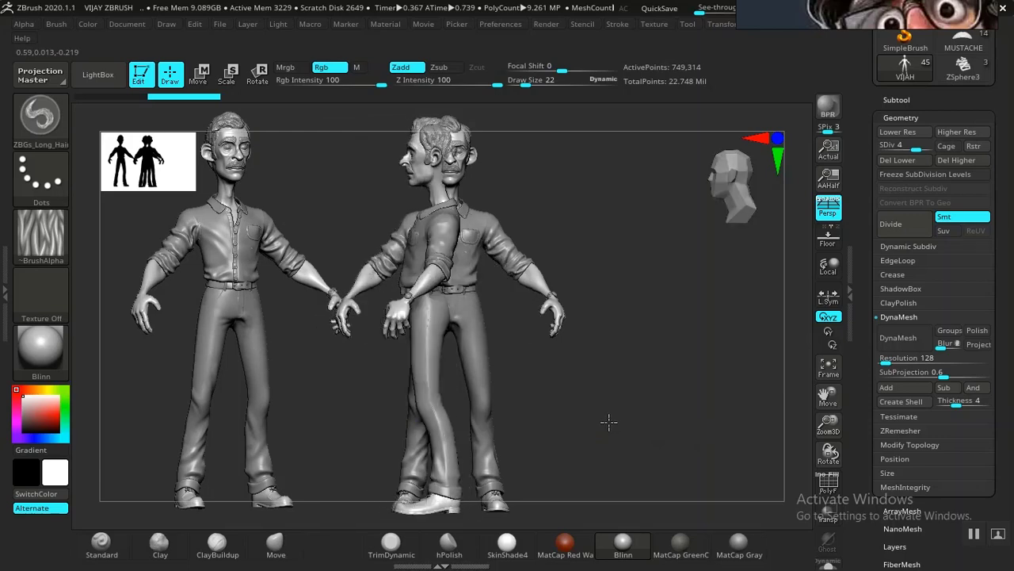
{"action": "mouse_move", "coordinate": [718, 421]}
{"action": "left_mouse_down", "text": "alt"}
{"action": "mouse_move", "coordinate": [686, 420]}
{"action": "mouse_move", "coordinate": [729, 416]}
{"action": "left_mouse_up", "text": "alt"}
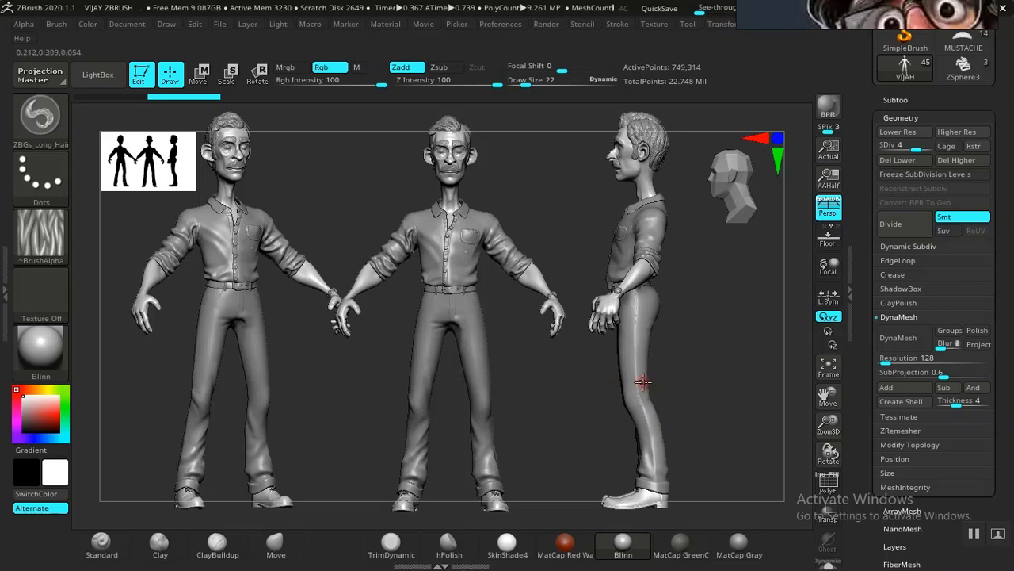
{"action": "left_click_drag", "start_coordinate": [706, 382], "coordinate": [709, 379], "text": "alt"}
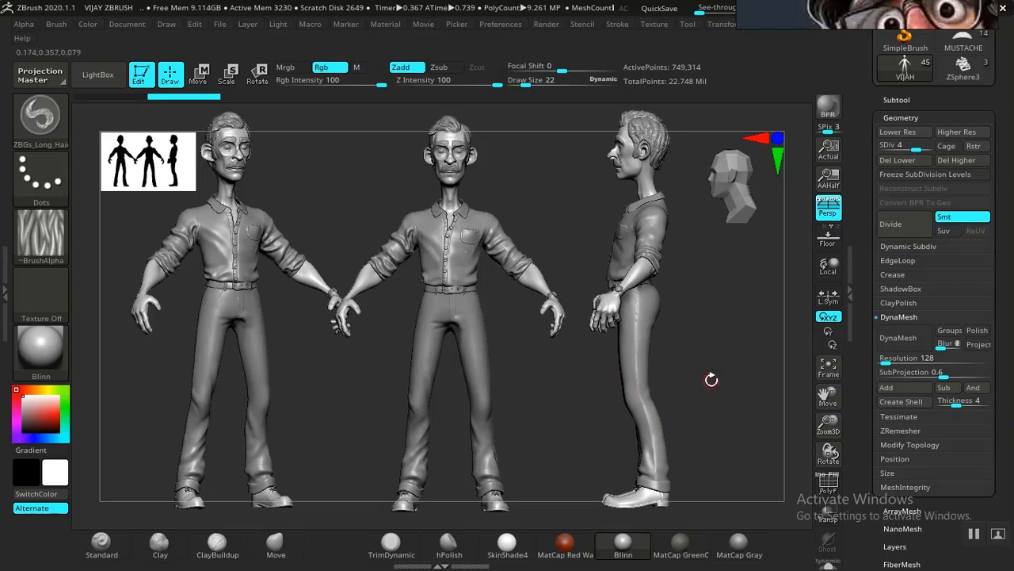
{"action": "key", "text": "ctrl+n"}
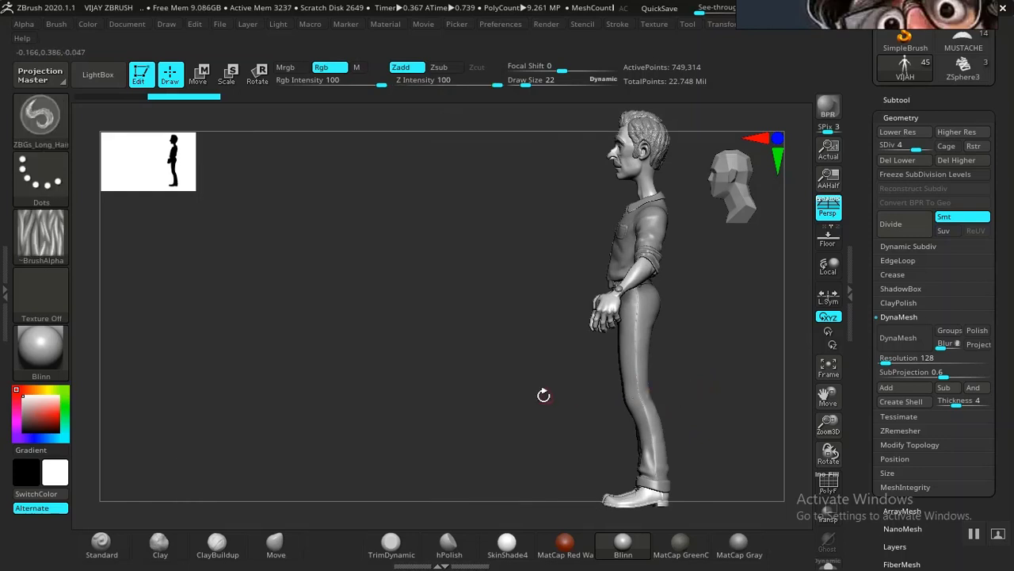
Turn the full character to its back view at the far right of the canvas and leave a snapshot there
{"action": "left_click_drag", "start_coordinate": [426, 382], "coordinate": [174, 366], "text": "alt"}
{"action": "left_click_drag", "start_coordinate": [426, 350], "coordinate": [776, 381], "text": "alt"}
{"action": "left_click_drag", "start_coordinate": [811, 339], "coordinate": [766, 357], "text": "alt"}
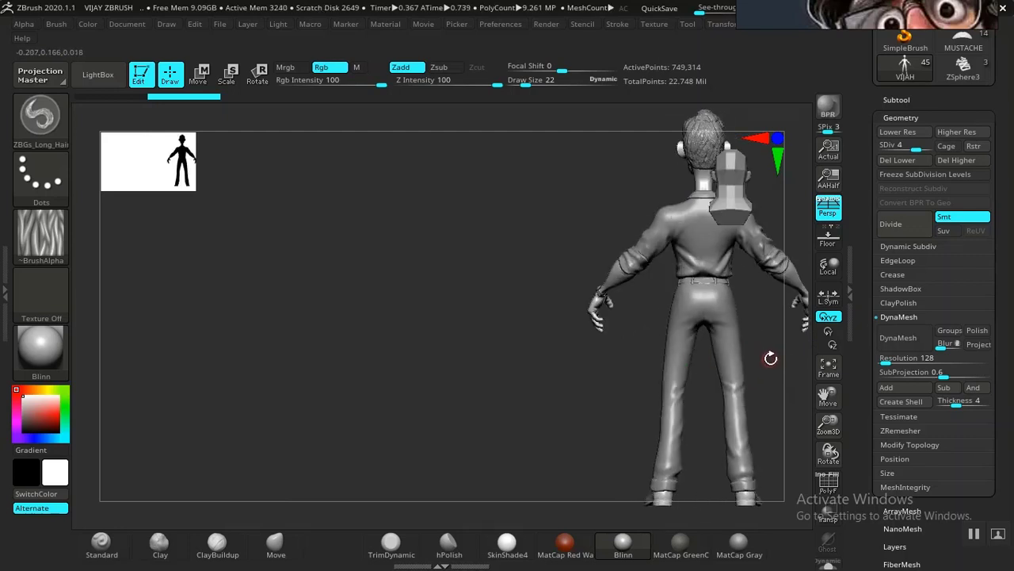
{"action": "key", "text": "shift"}
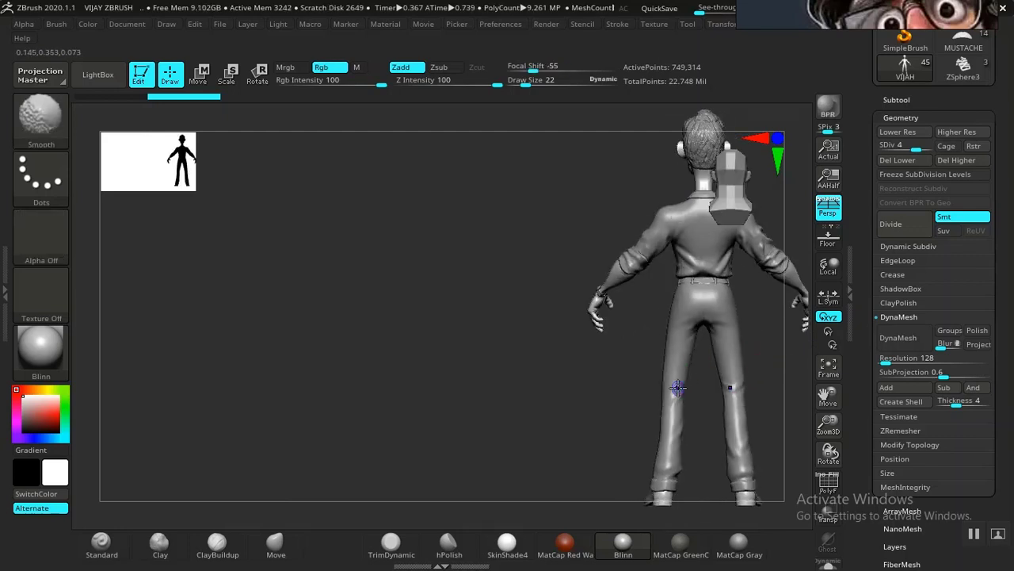
{"action": "key", "text": "shift+s"}
Add a snapshot of the character's side view, facing away from the back-view figure, just beside that figure
{"action": "left_click_drag", "start_coordinate": [548, 407], "coordinate": [342, 405], "text": "alt"}
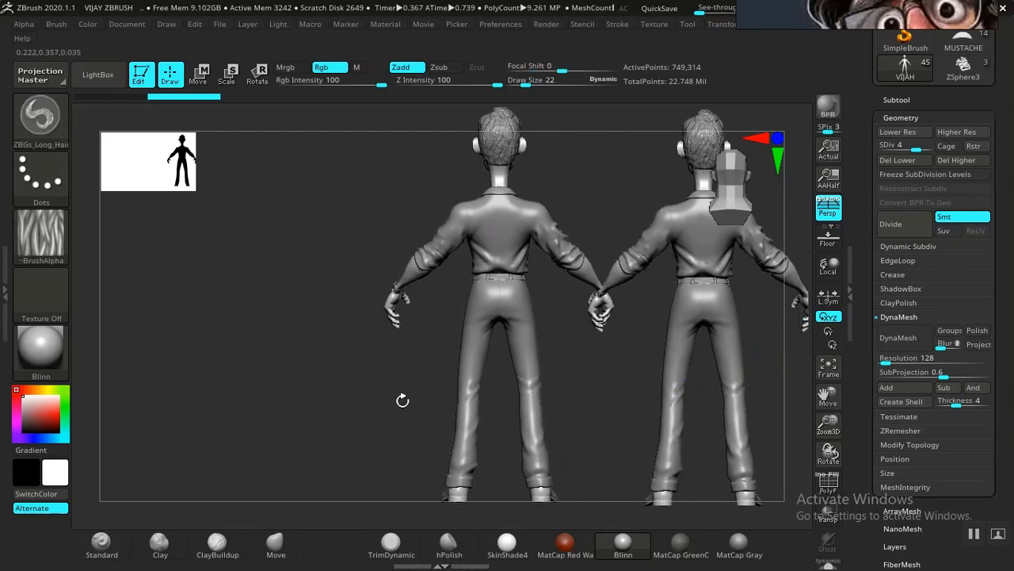
{"action": "left_click_drag", "start_coordinate": [593, 393], "coordinate": [695, 405]}
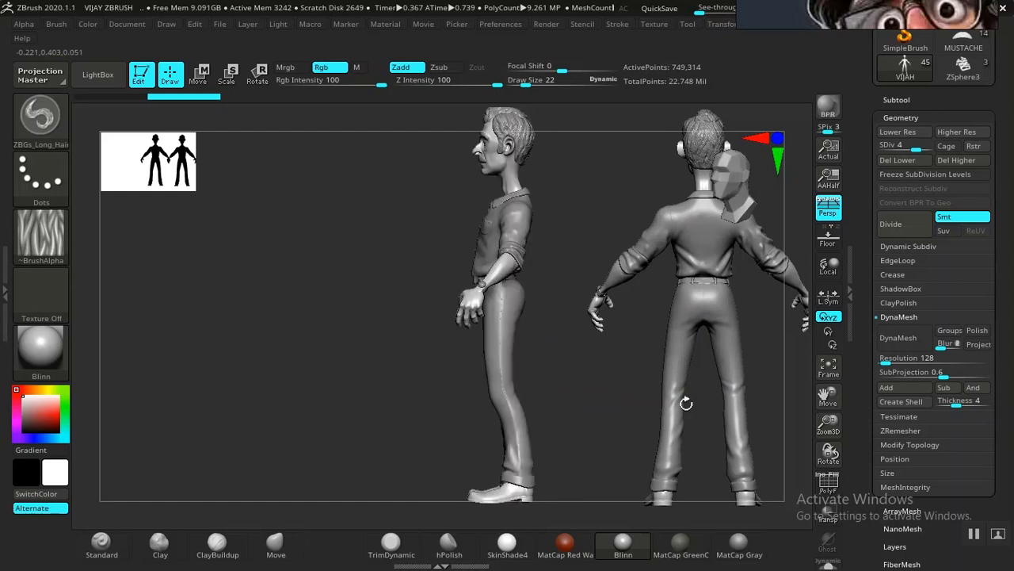
{"action": "left_click_drag", "start_coordinate": [604, 398], "coordinate": [655, 402], "text": "alt"}
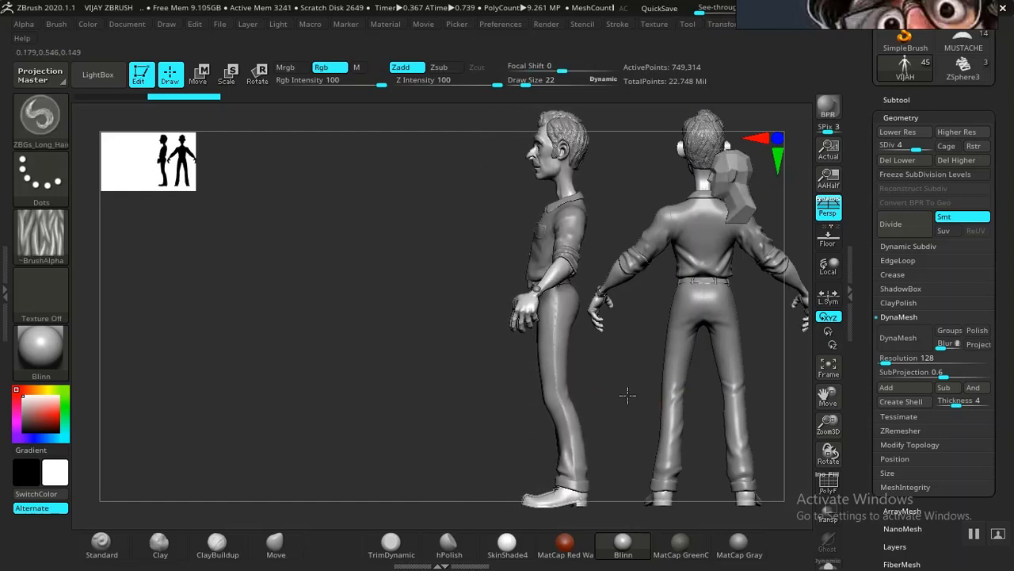
{"action": "key", "text": "shift"}
{"action": "key", "text": "shift+s"}
Add a front-view snapshot beside the side view and place the character in a three-quarter view at the row's open end
{"action": "mouse_move", "coordinate": [468, 418]}
{"action": "left_mouse_down", "text": "alt"}
{"action": "mouse_move", "coordinate": [333, 418]}
{"action": "mouse_move", "coordinate": [514, 418]}
{"action": "mouse_move", "coordinate": [319, 417]}
{"action": "mouse_move", "coordinate": [347, 420]}
{"action": "mouse_move", "coordinate": [332, 421]}
{"action": "left_mouse_up", "text": "alt"}
{"action": "key", "text": "shift+s"}
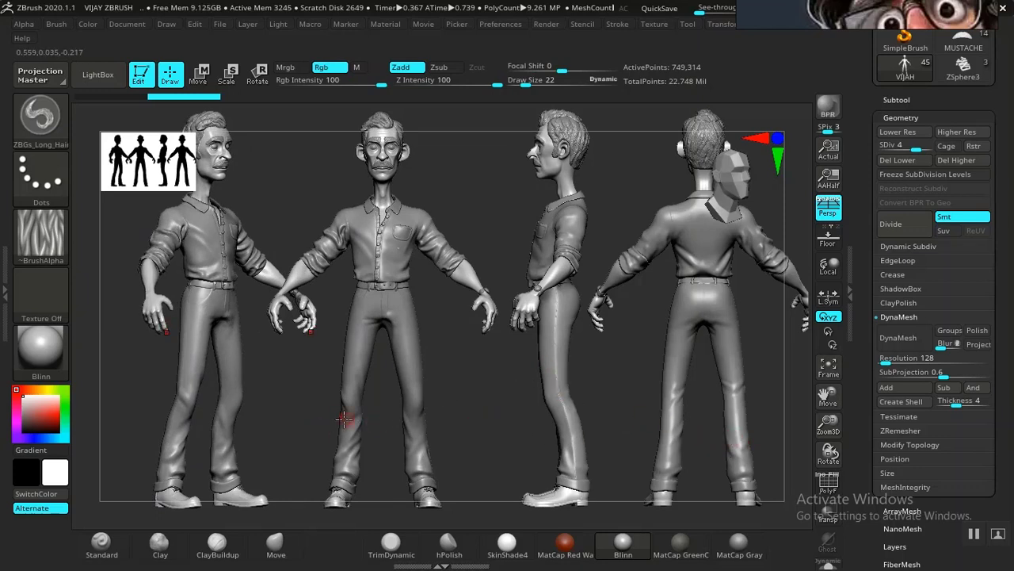
{"action": "left_click_drag", "start_coordinate": [298, 417], "coordinate": [295, 421]}
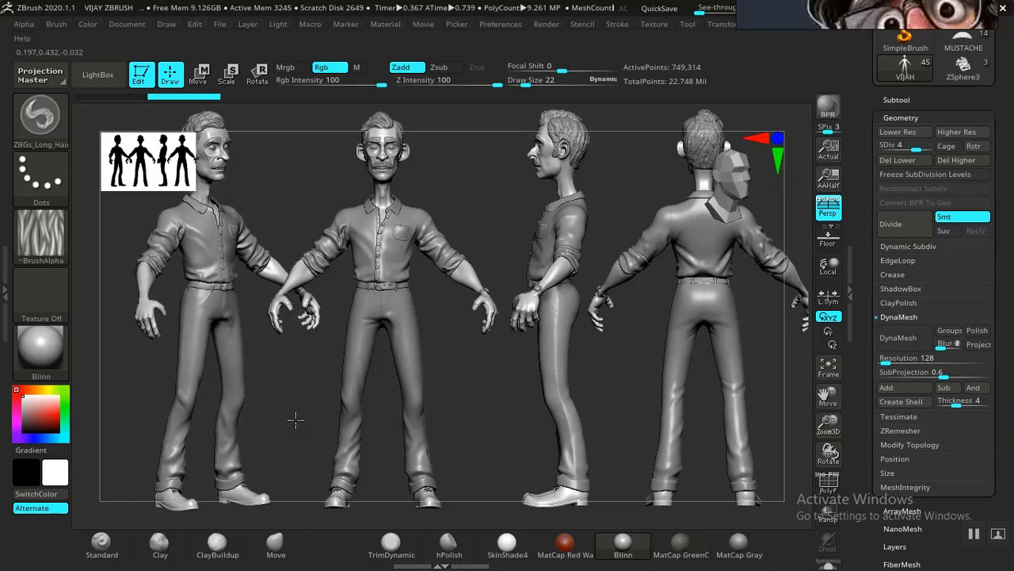
{"action": "key", "text": "alt+Tab"}
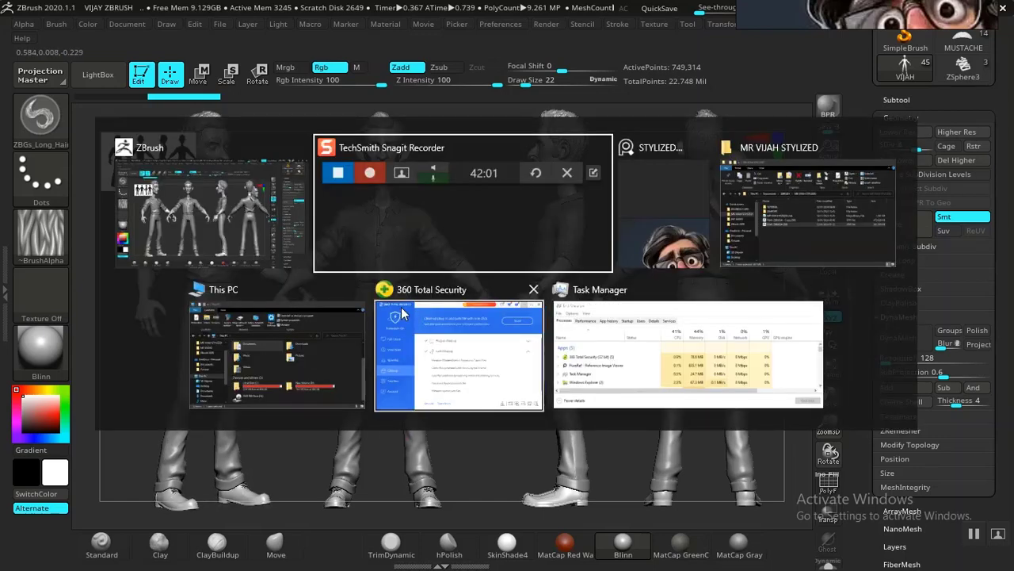